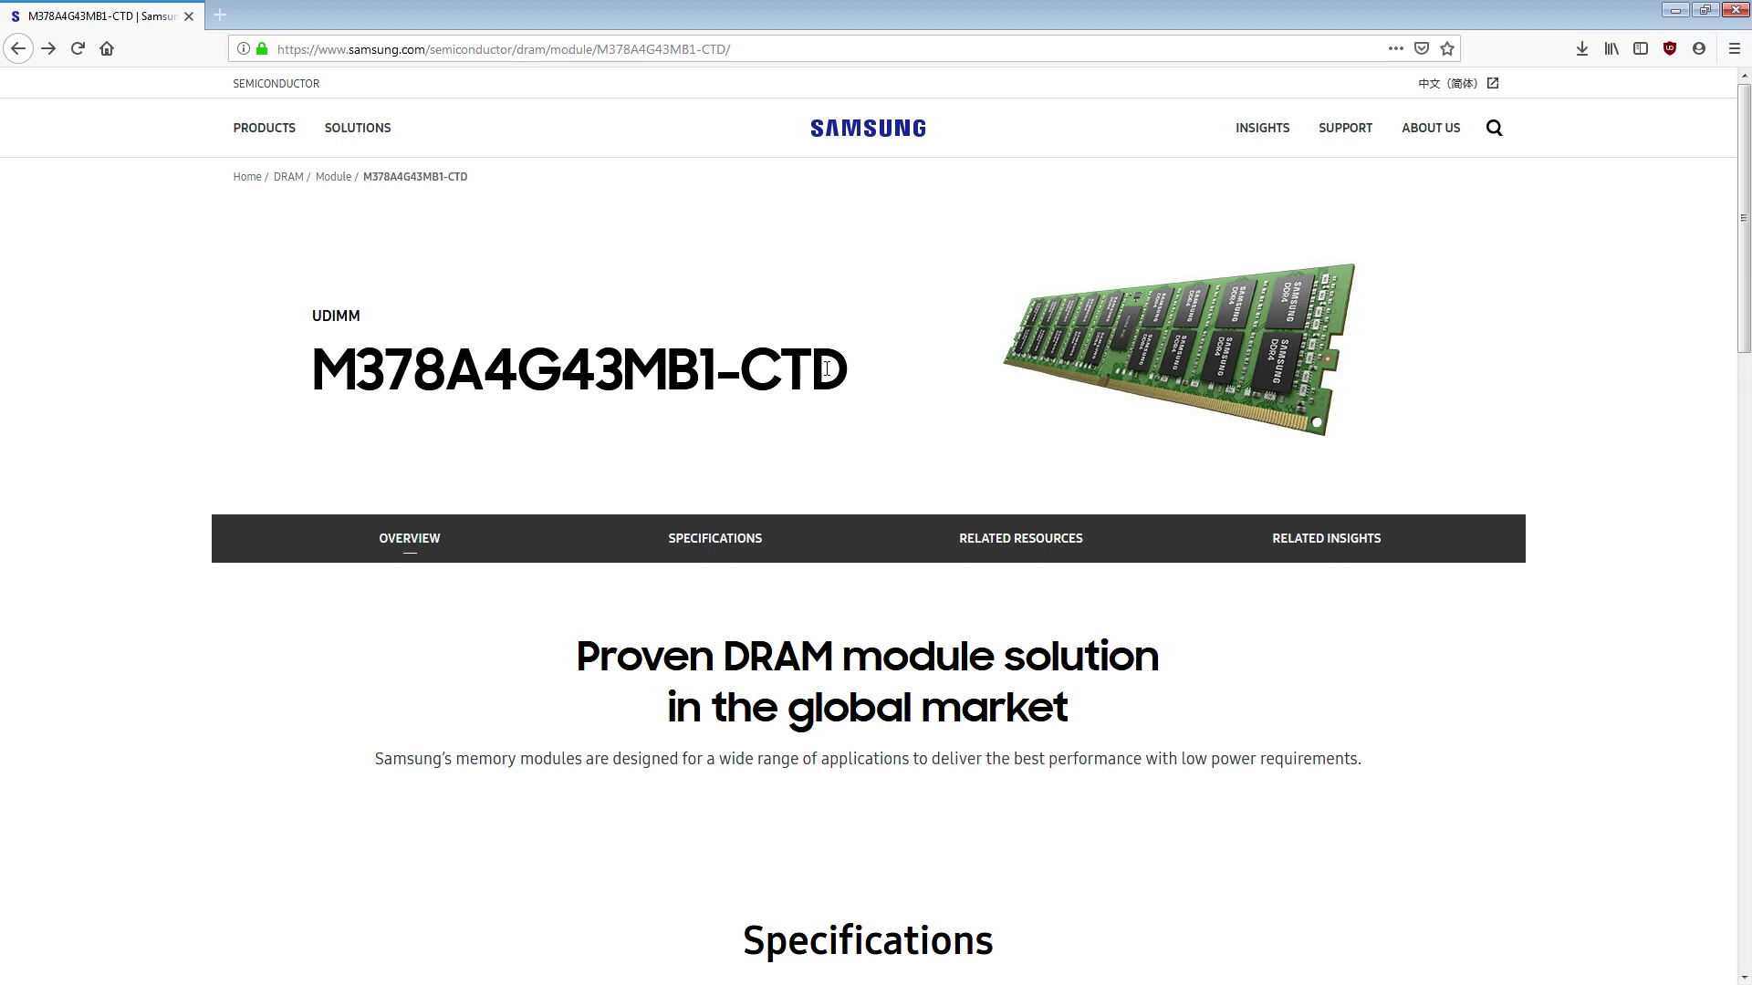
Step: Examine the M378A4G43MB1-CTD product page's specifications, highlighting the Density and Dimm Type values
scroll(827, 367, "down", 3)
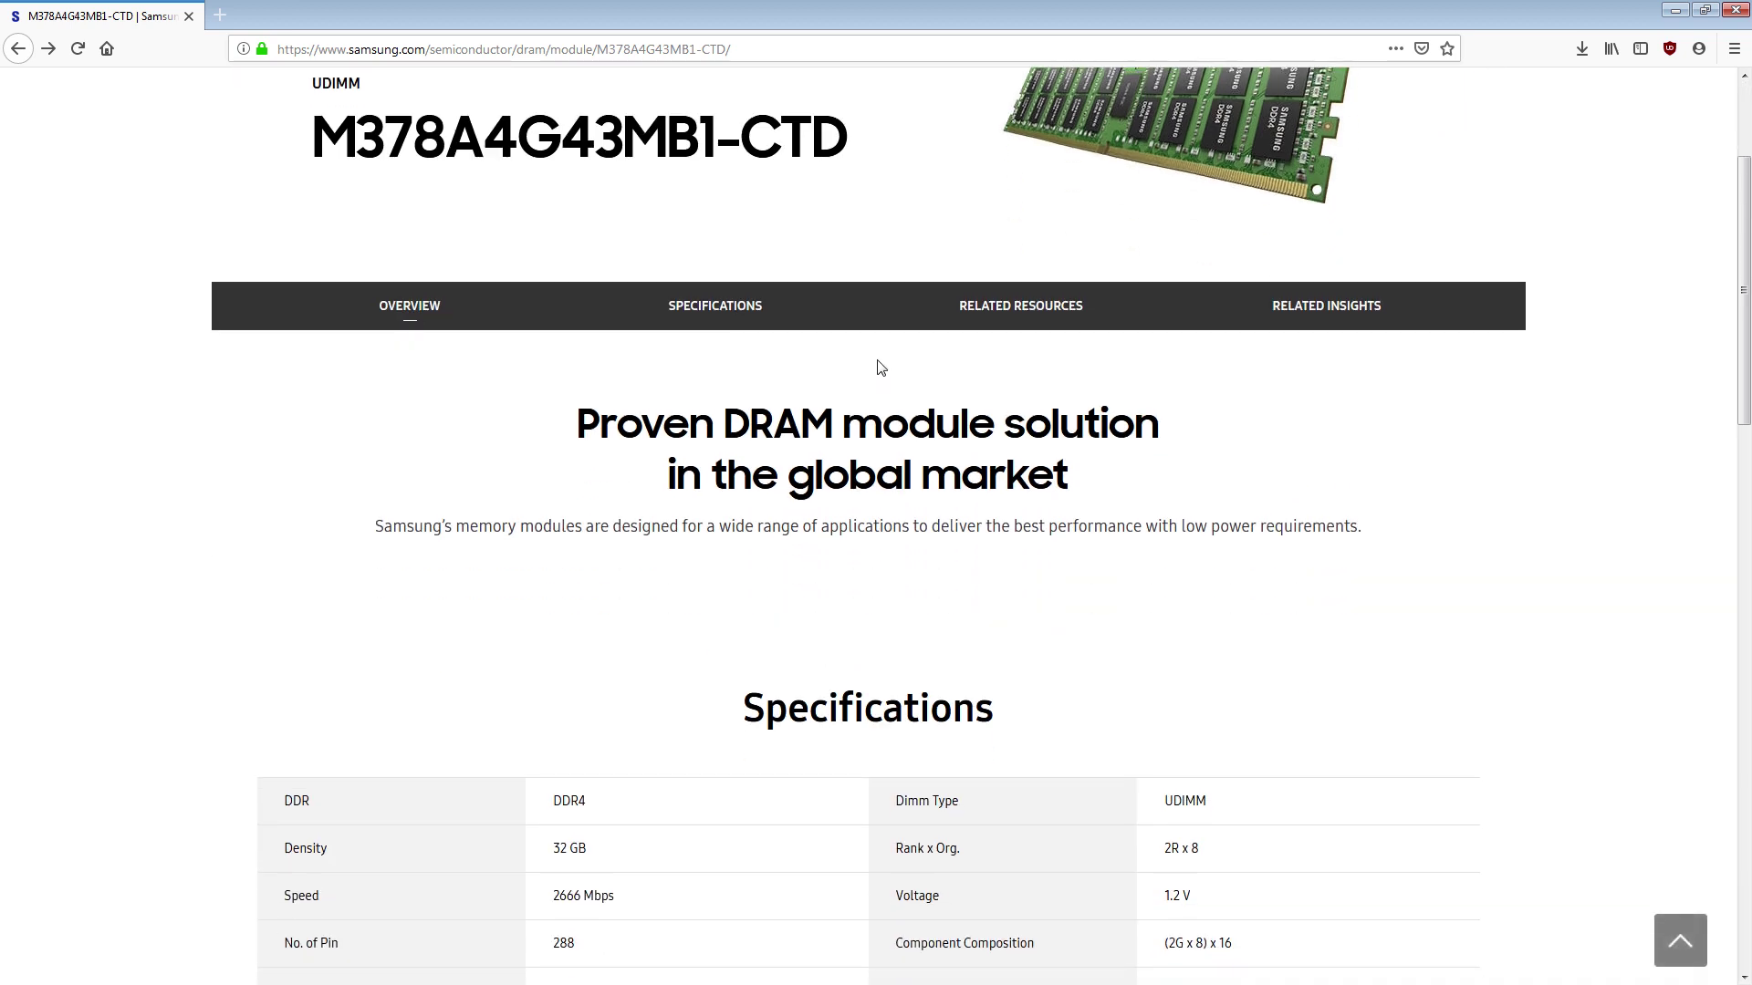
scroll(882, 366, "down", 2)
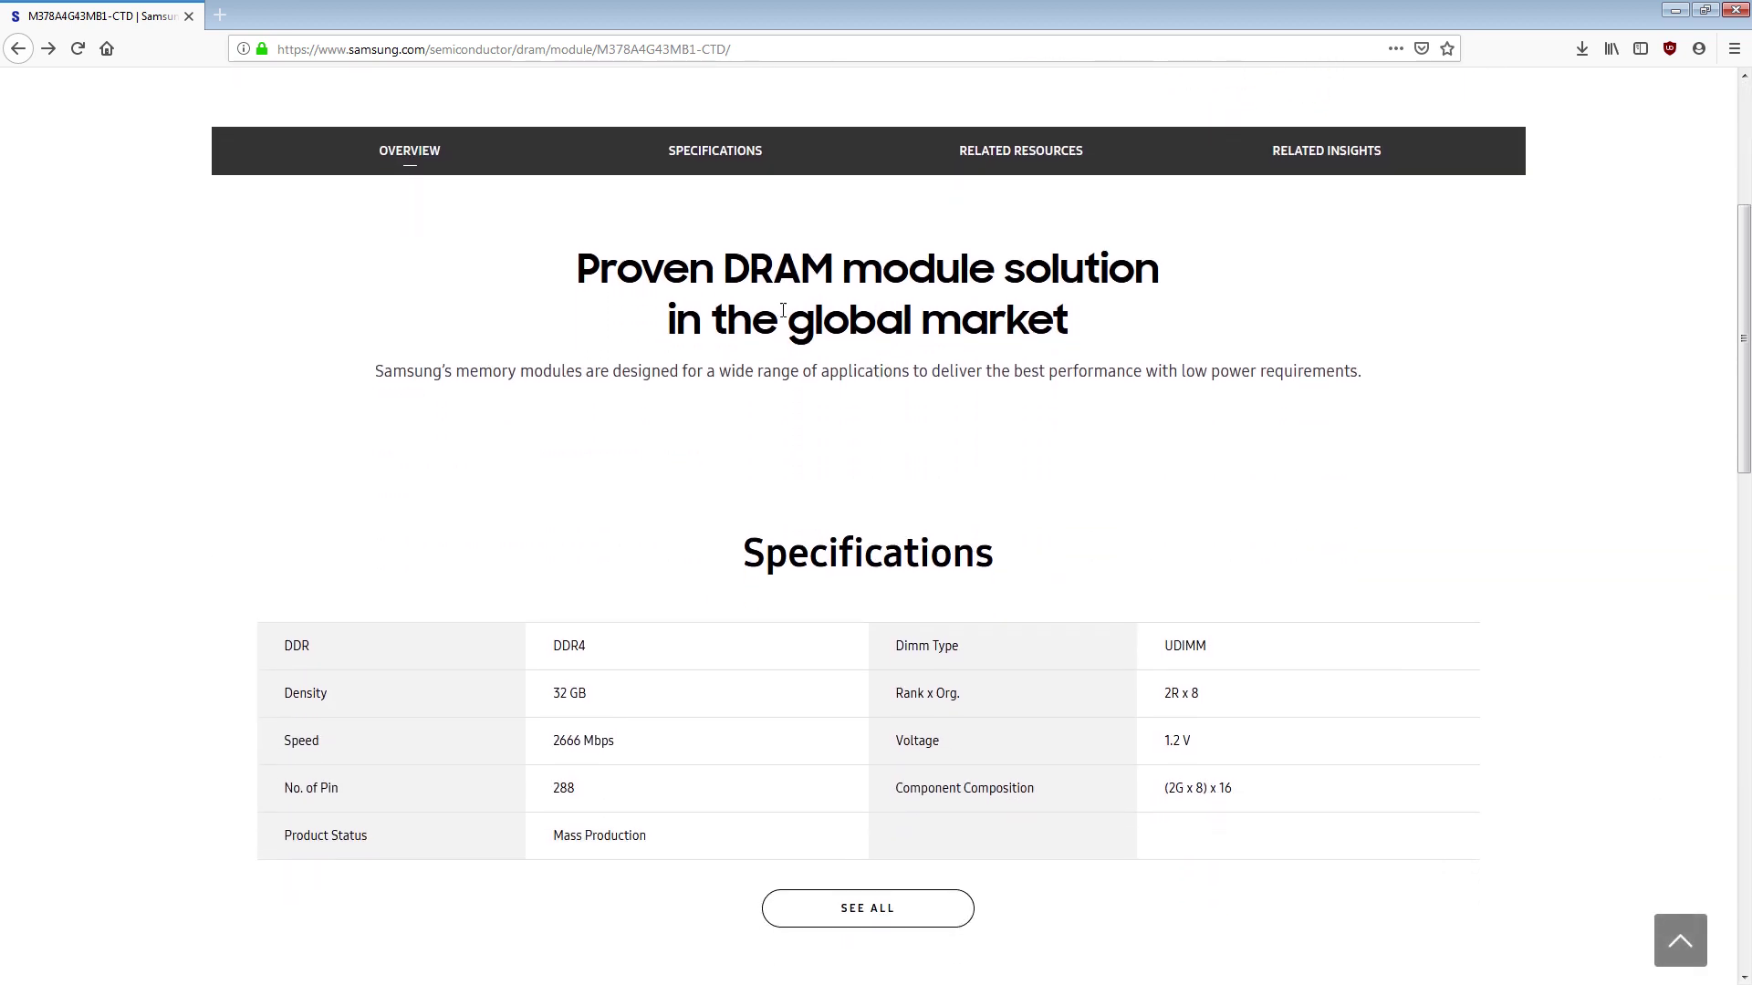
scroll(735, 645, "up", 3)
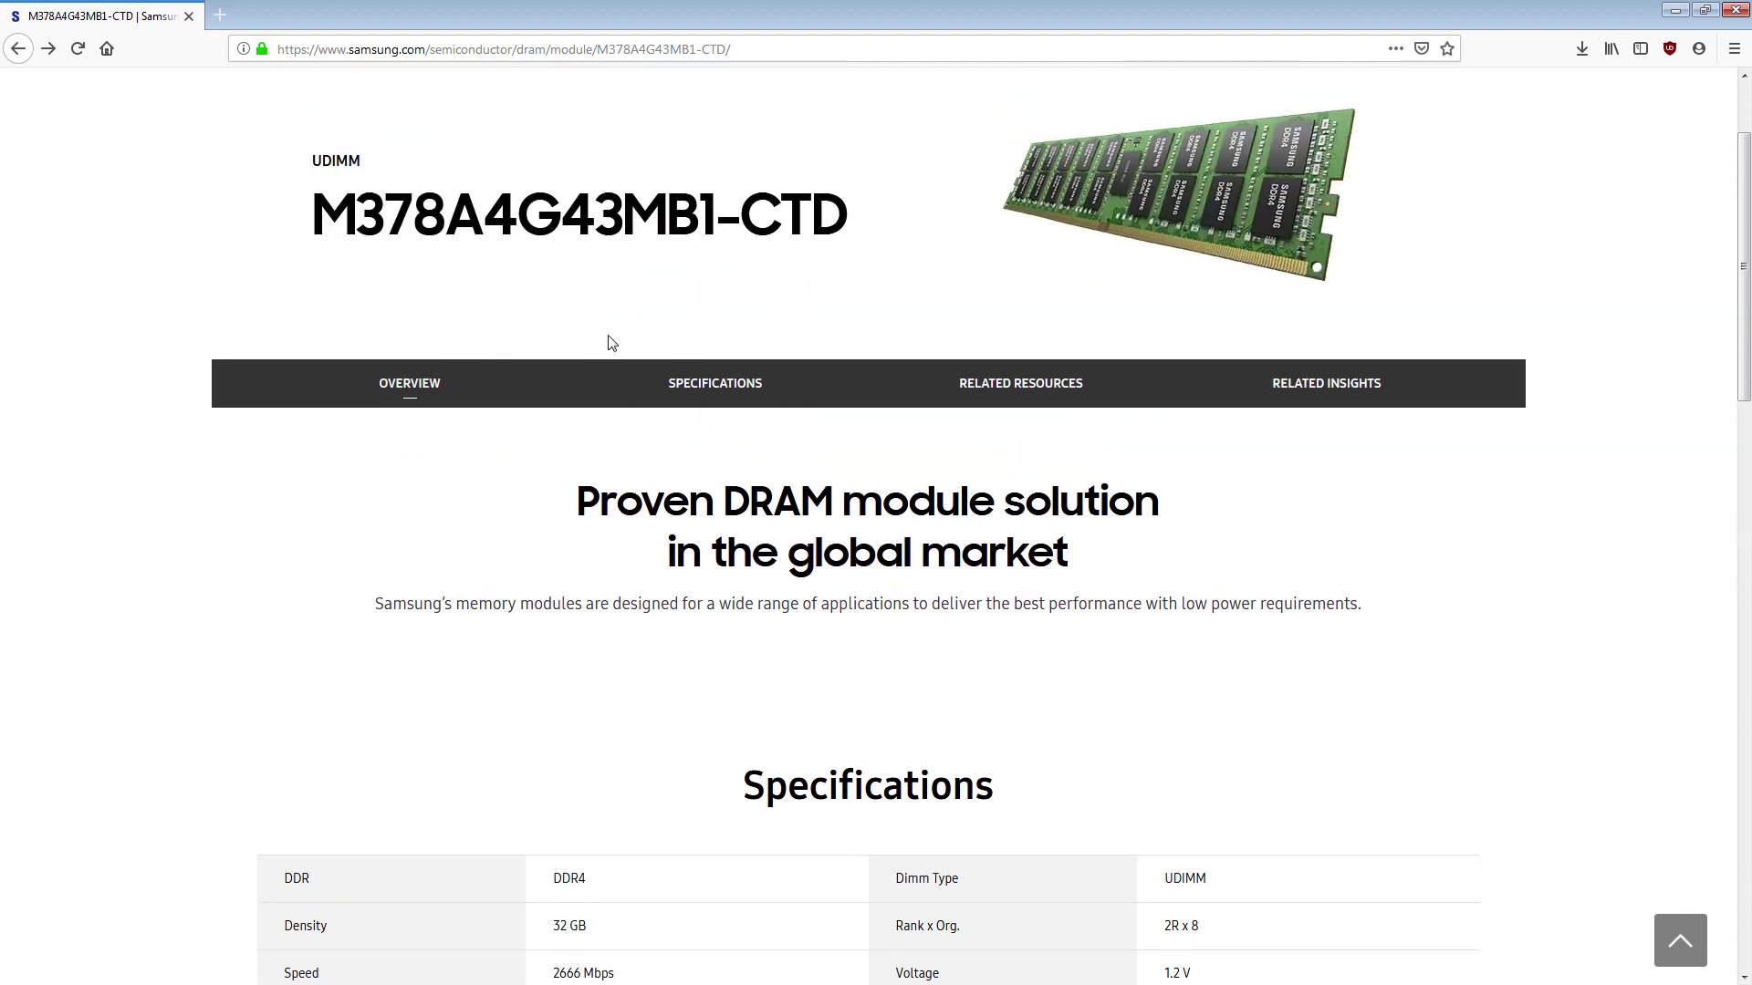
scroll(623, 409, "down", 5)
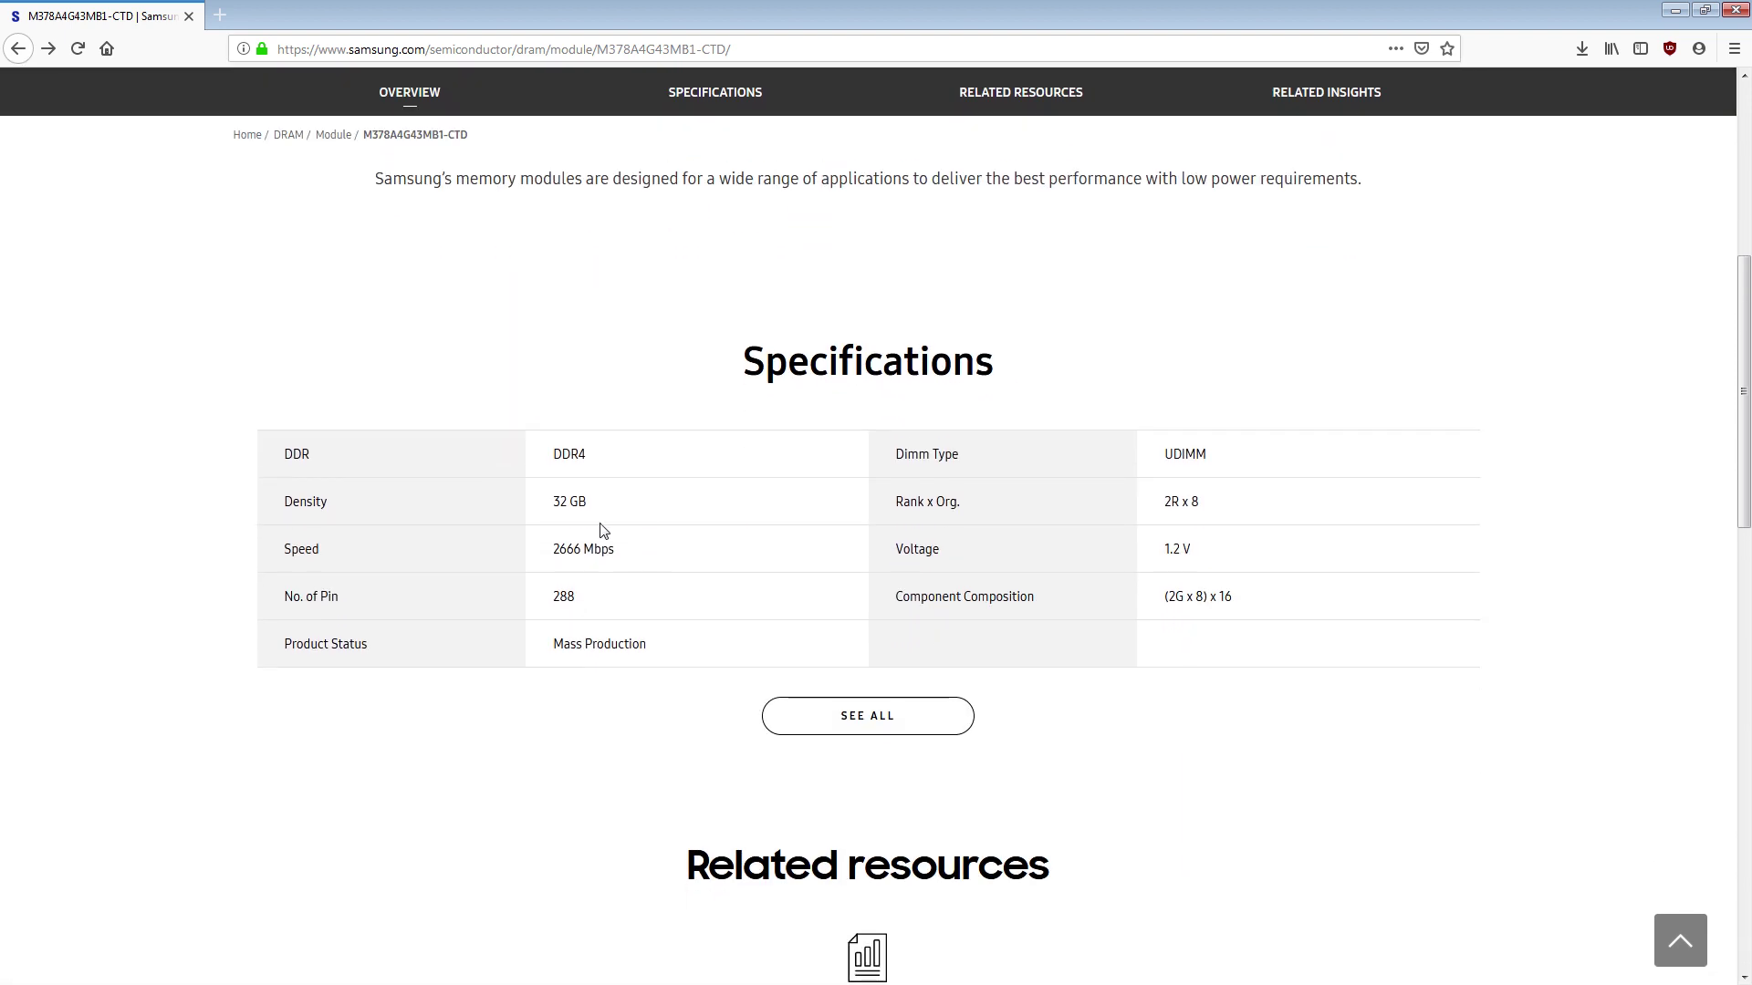
left_click_drag(559, 507, 599, 513)
left_click_drag(1163, 459, 1257, 474)
scroll(1068, 504, "up", 2)
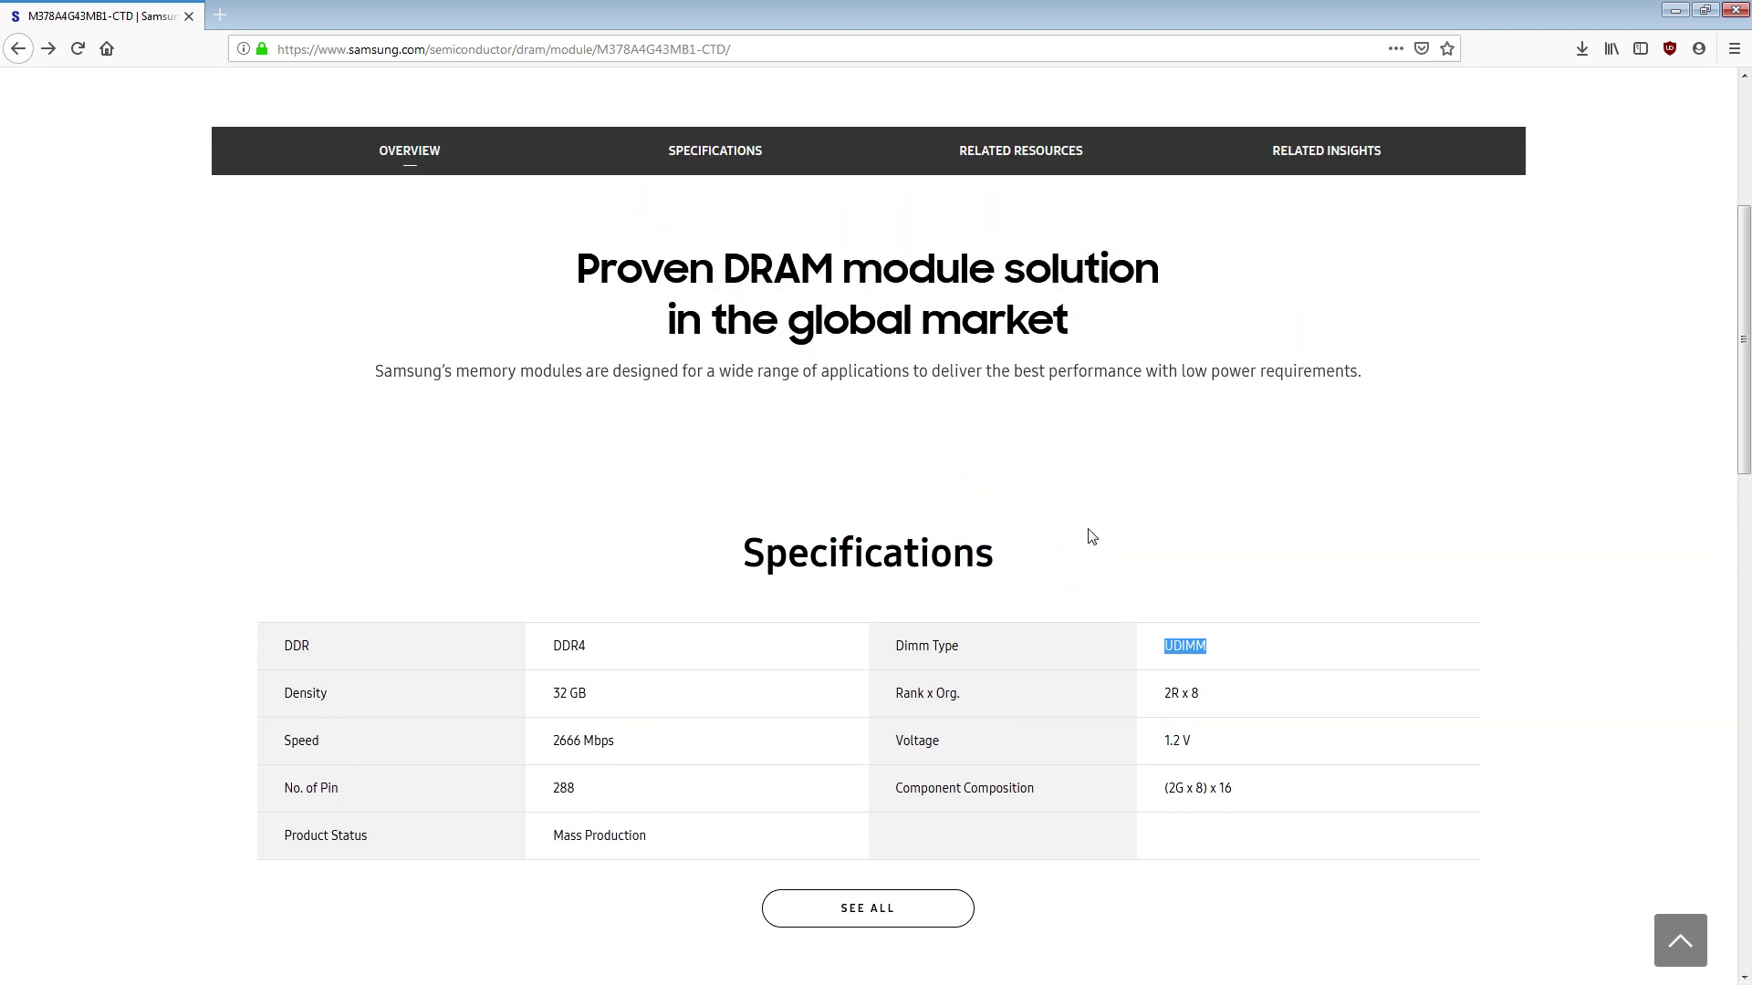
Step: Check the module's Rank x Org. and Voltage specifications by highlighting their values
scroll(1035, 491, "down", 2)
left_click_drag(1162, 507, 1175, 502)
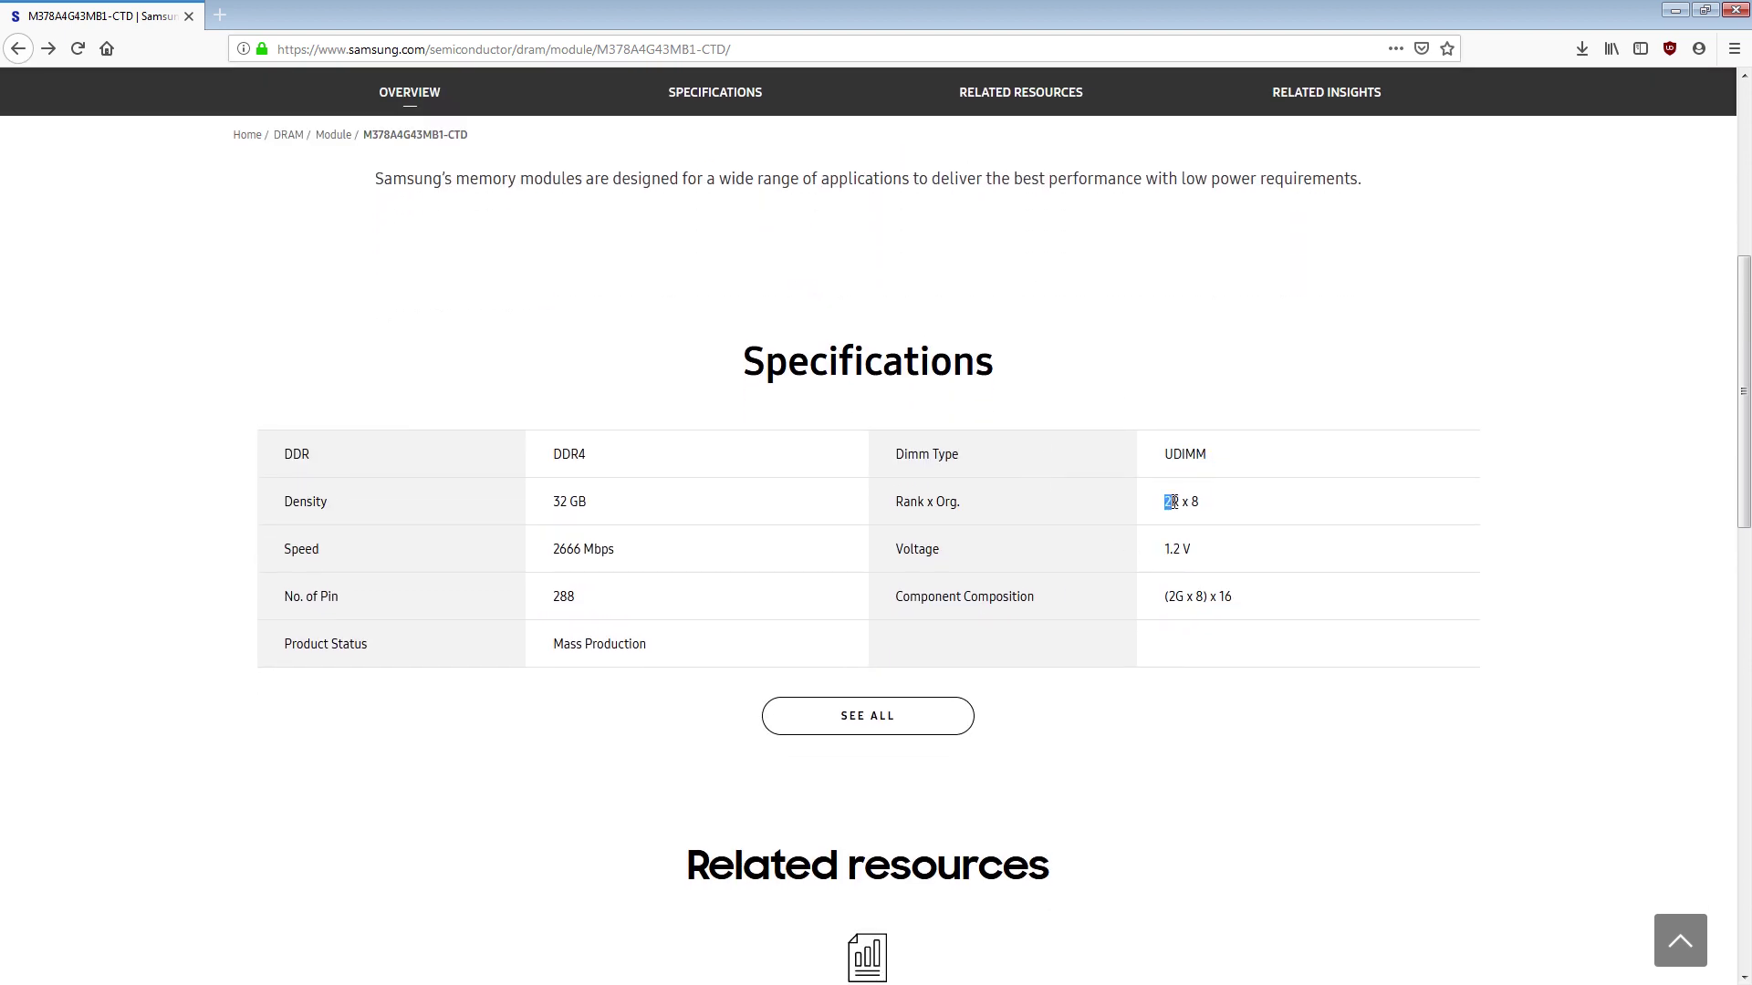
left_click(1180, 508)
left_click_drag(1167, 506, 1247, 501)
left_click(1261, 588)
left_click_drag(1167, 545, 1216, 554)
Step: Open the module's SPD document from Related resources and enlarge it to 200%
scroll(812, 436, "down", 5)
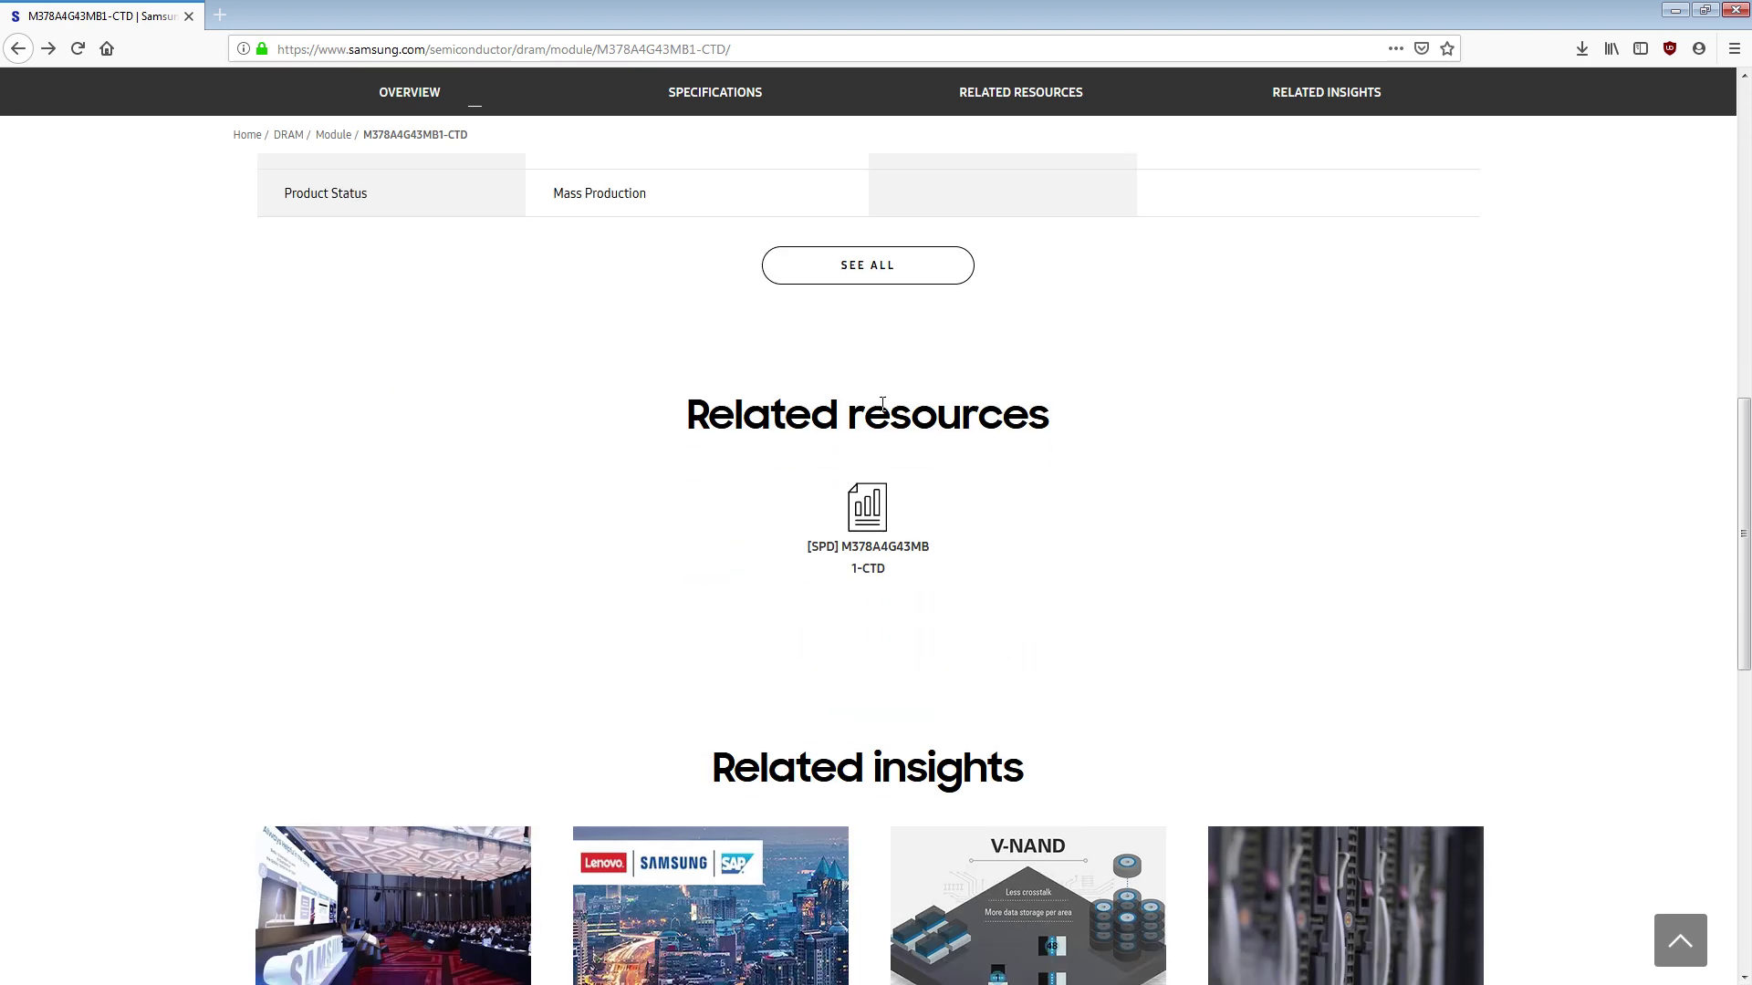
scroll(919, 549, "up", 11)
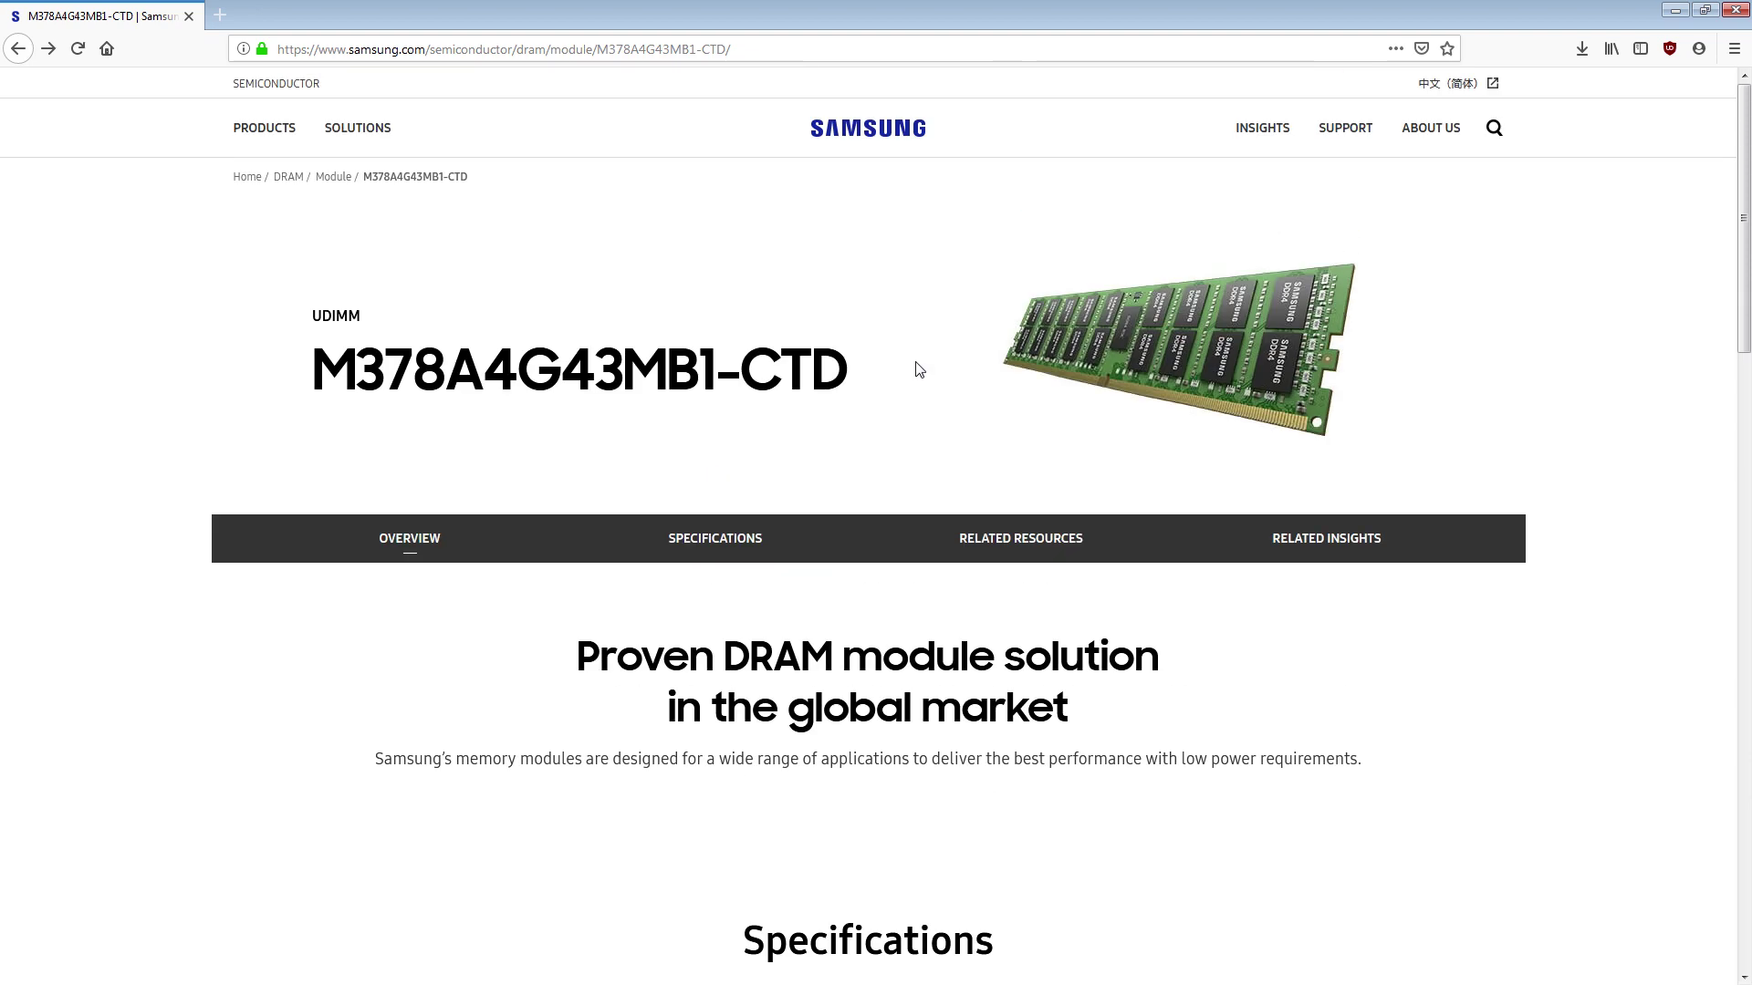
scroll(919, 372, "down", 8)
left_click(883, 803)
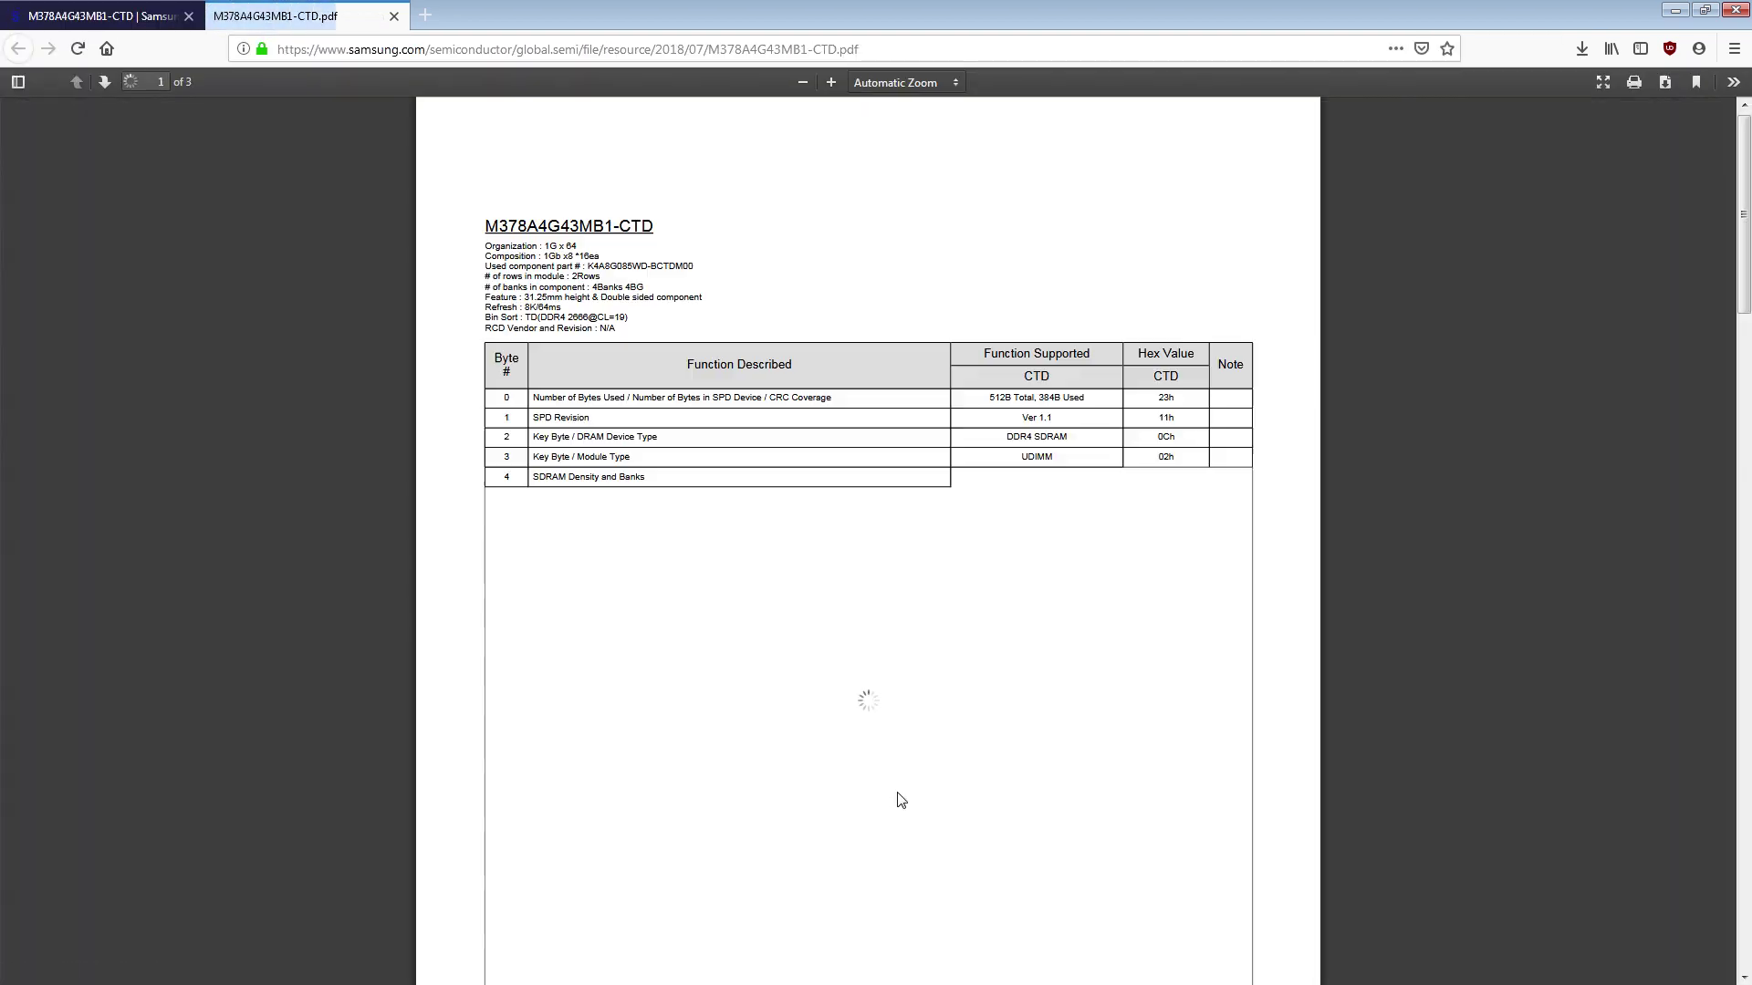
left_click(831, 82)
left_click(831, 82)
left_click(831, 82)
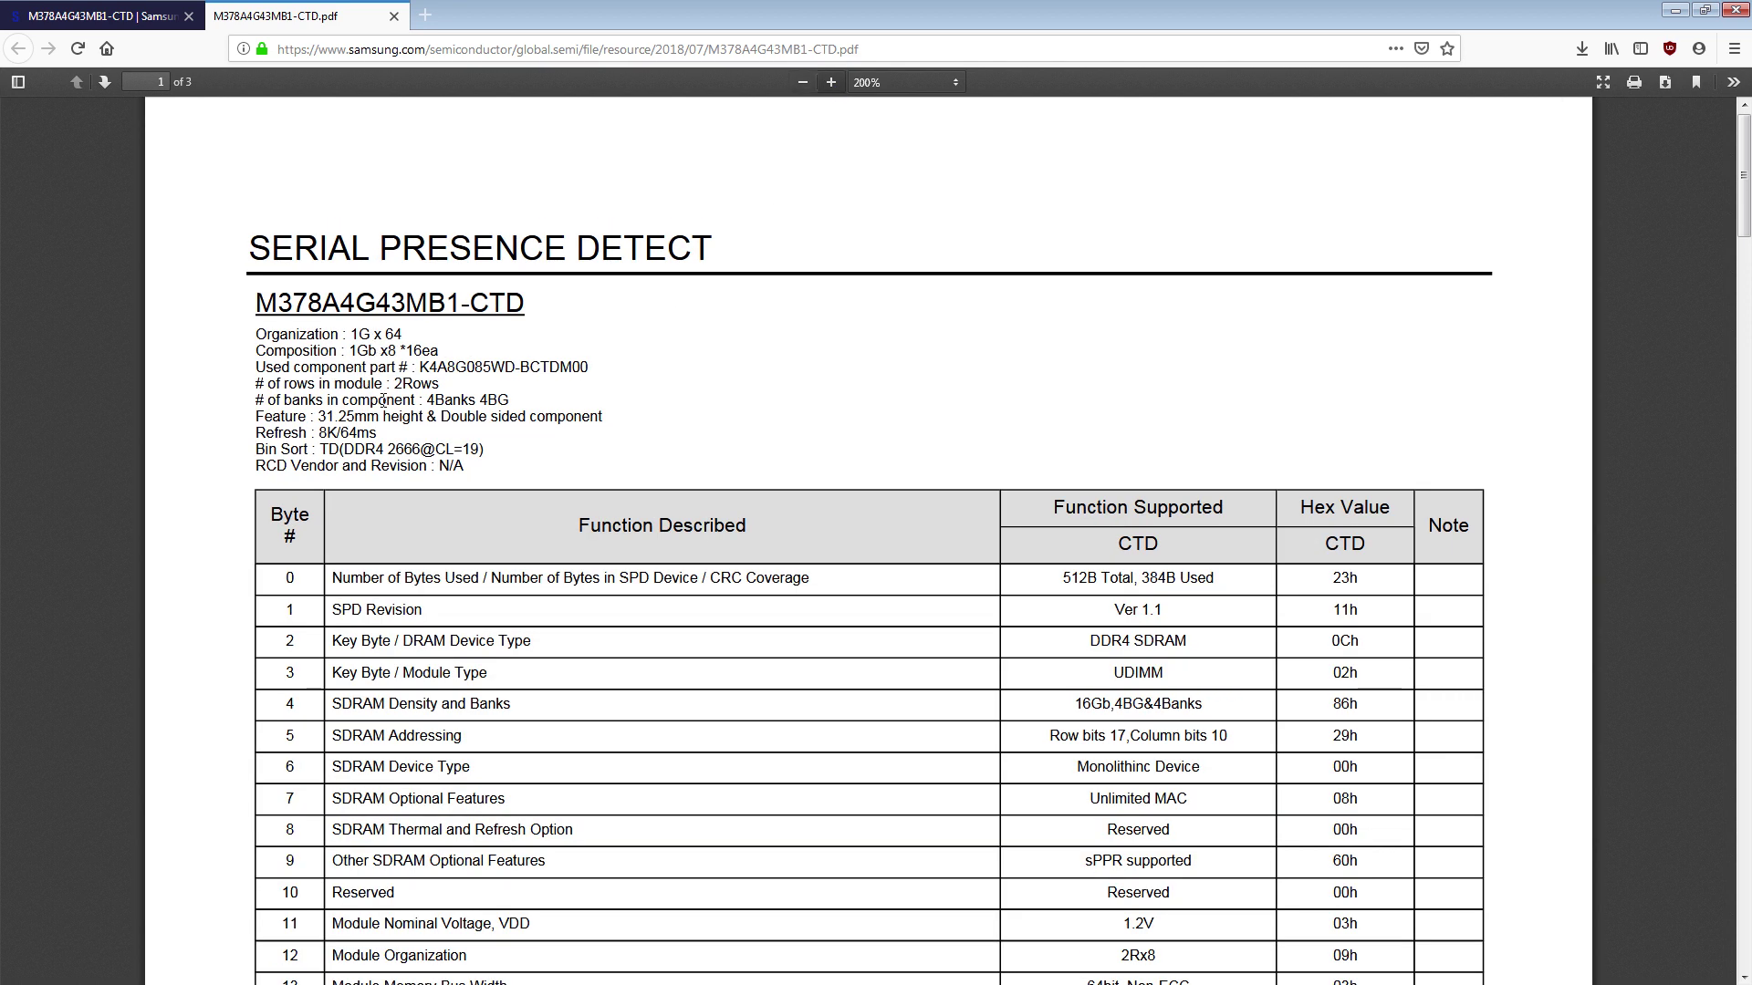
Step: Find the Module Part Number rows on page 3 of the SPD table and highlight the supported function for byte 338
scroll(469, 490, "down", 3)
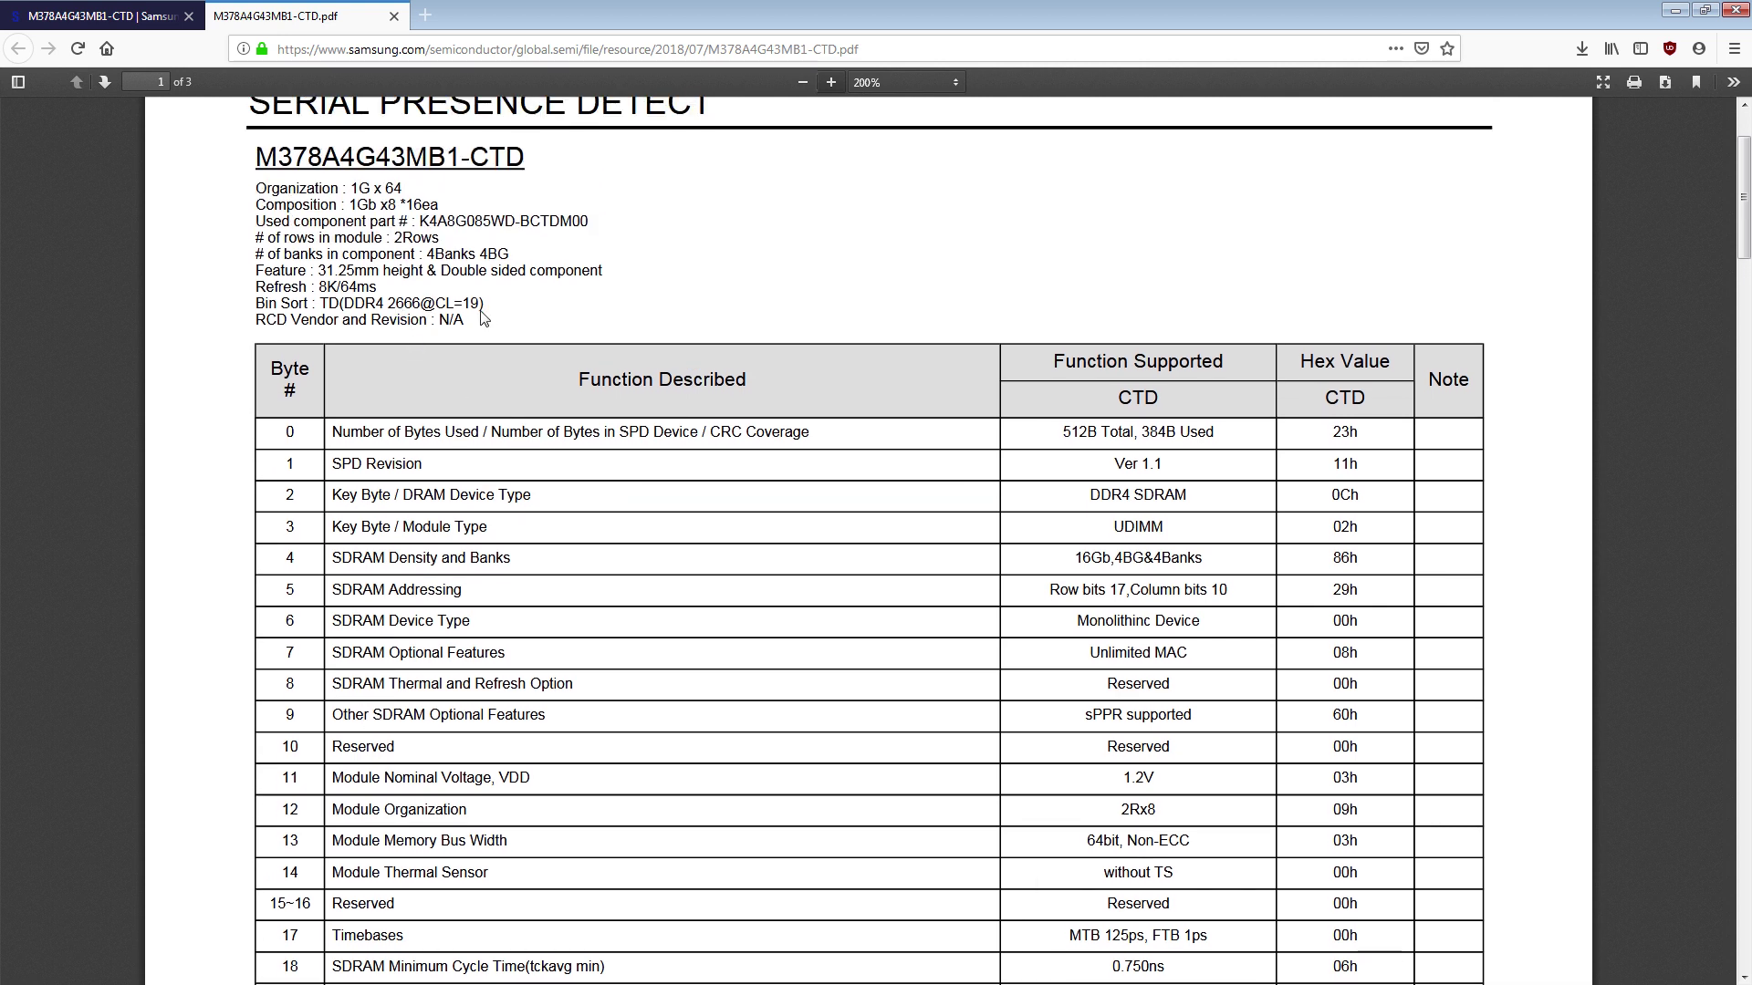
scroll(474, 318, "down", 13)
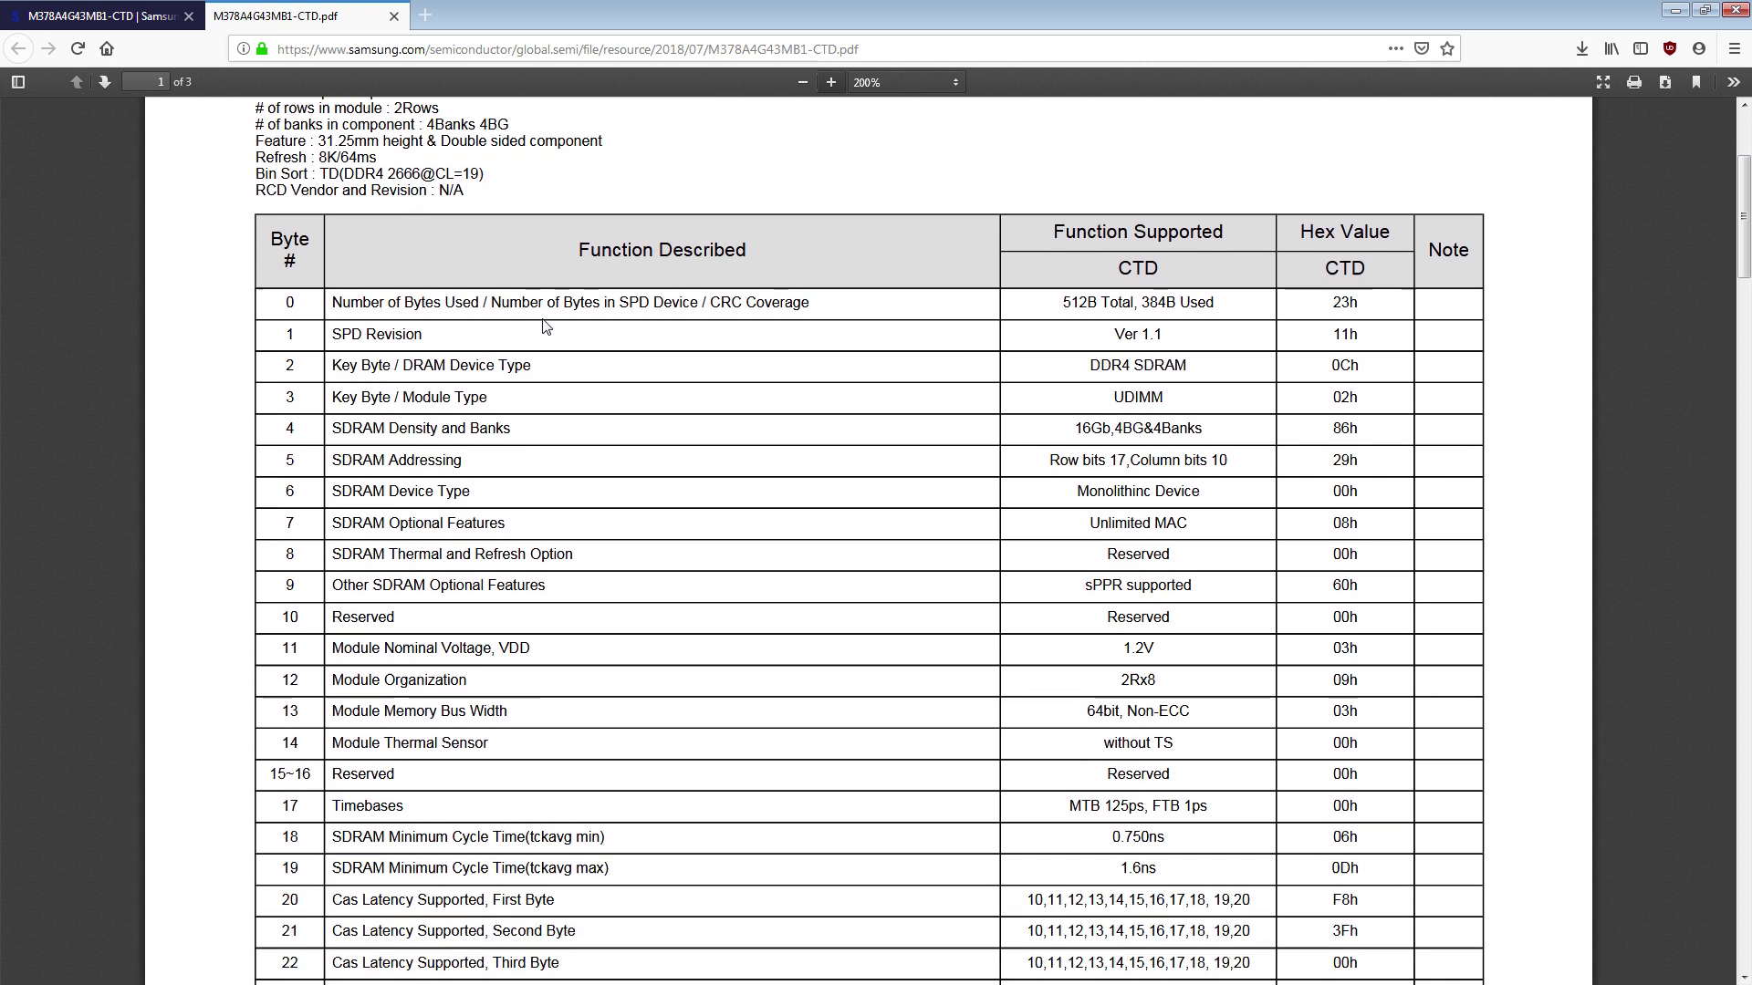
scroll(962, 424, "down", 20)
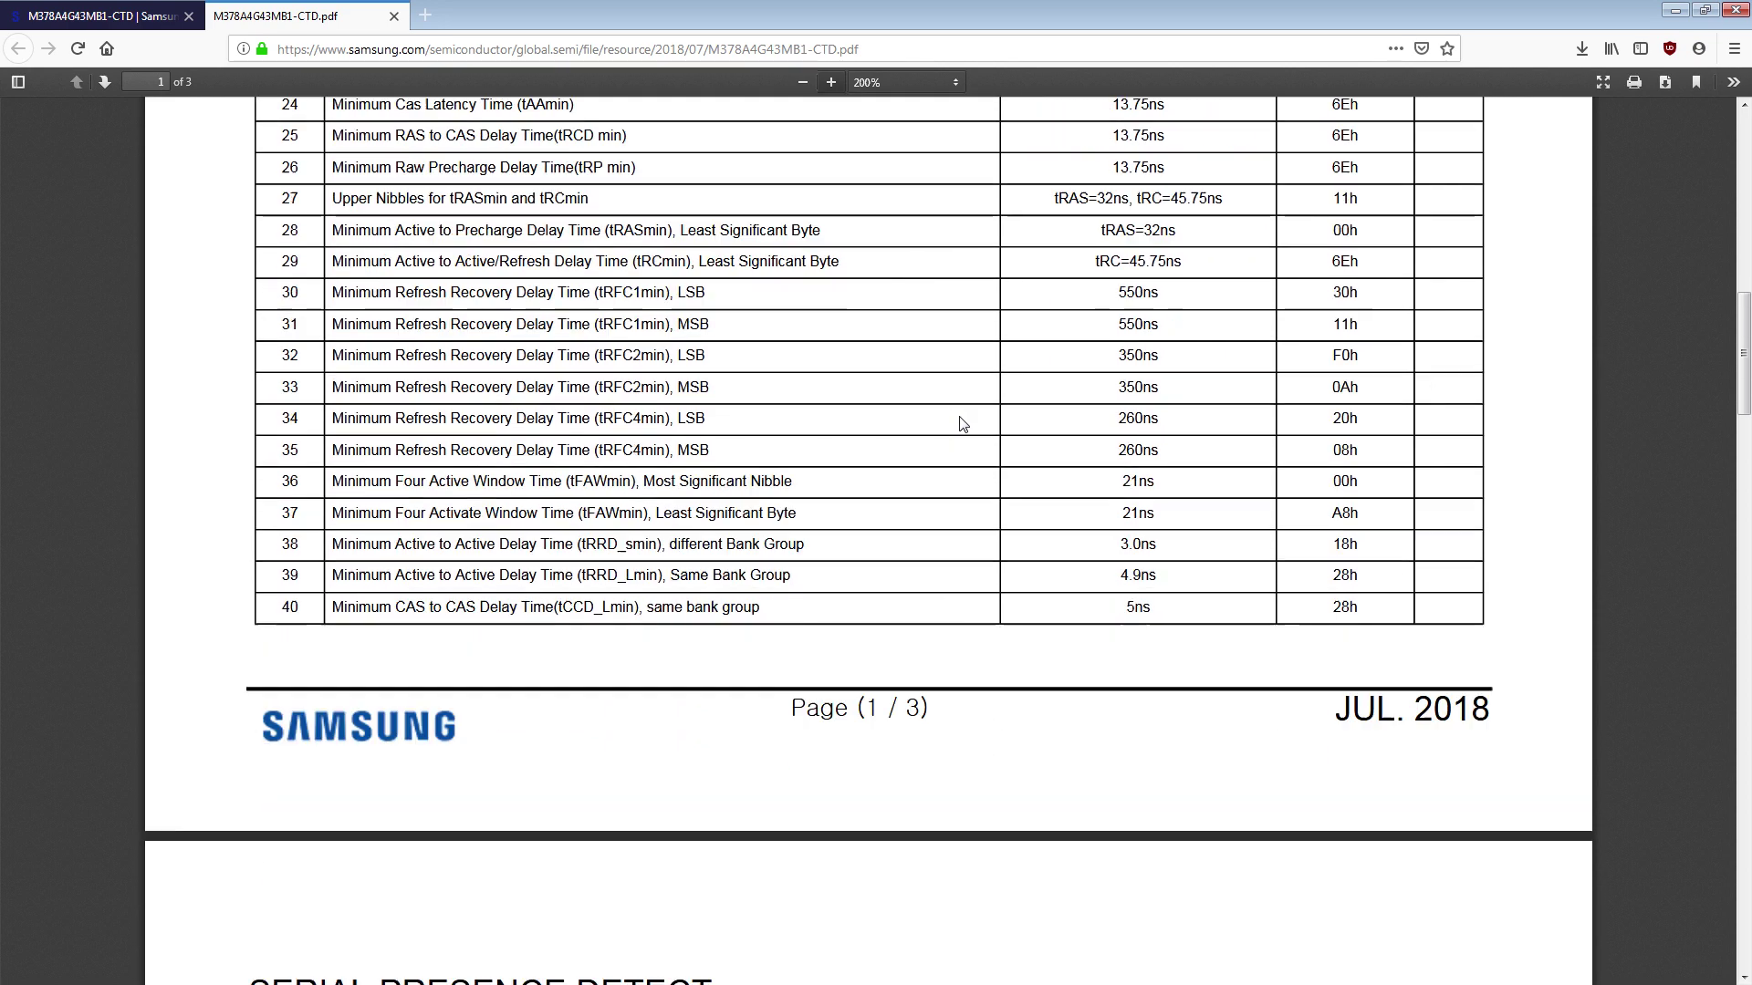
scroll(984, 351, "down", 20)
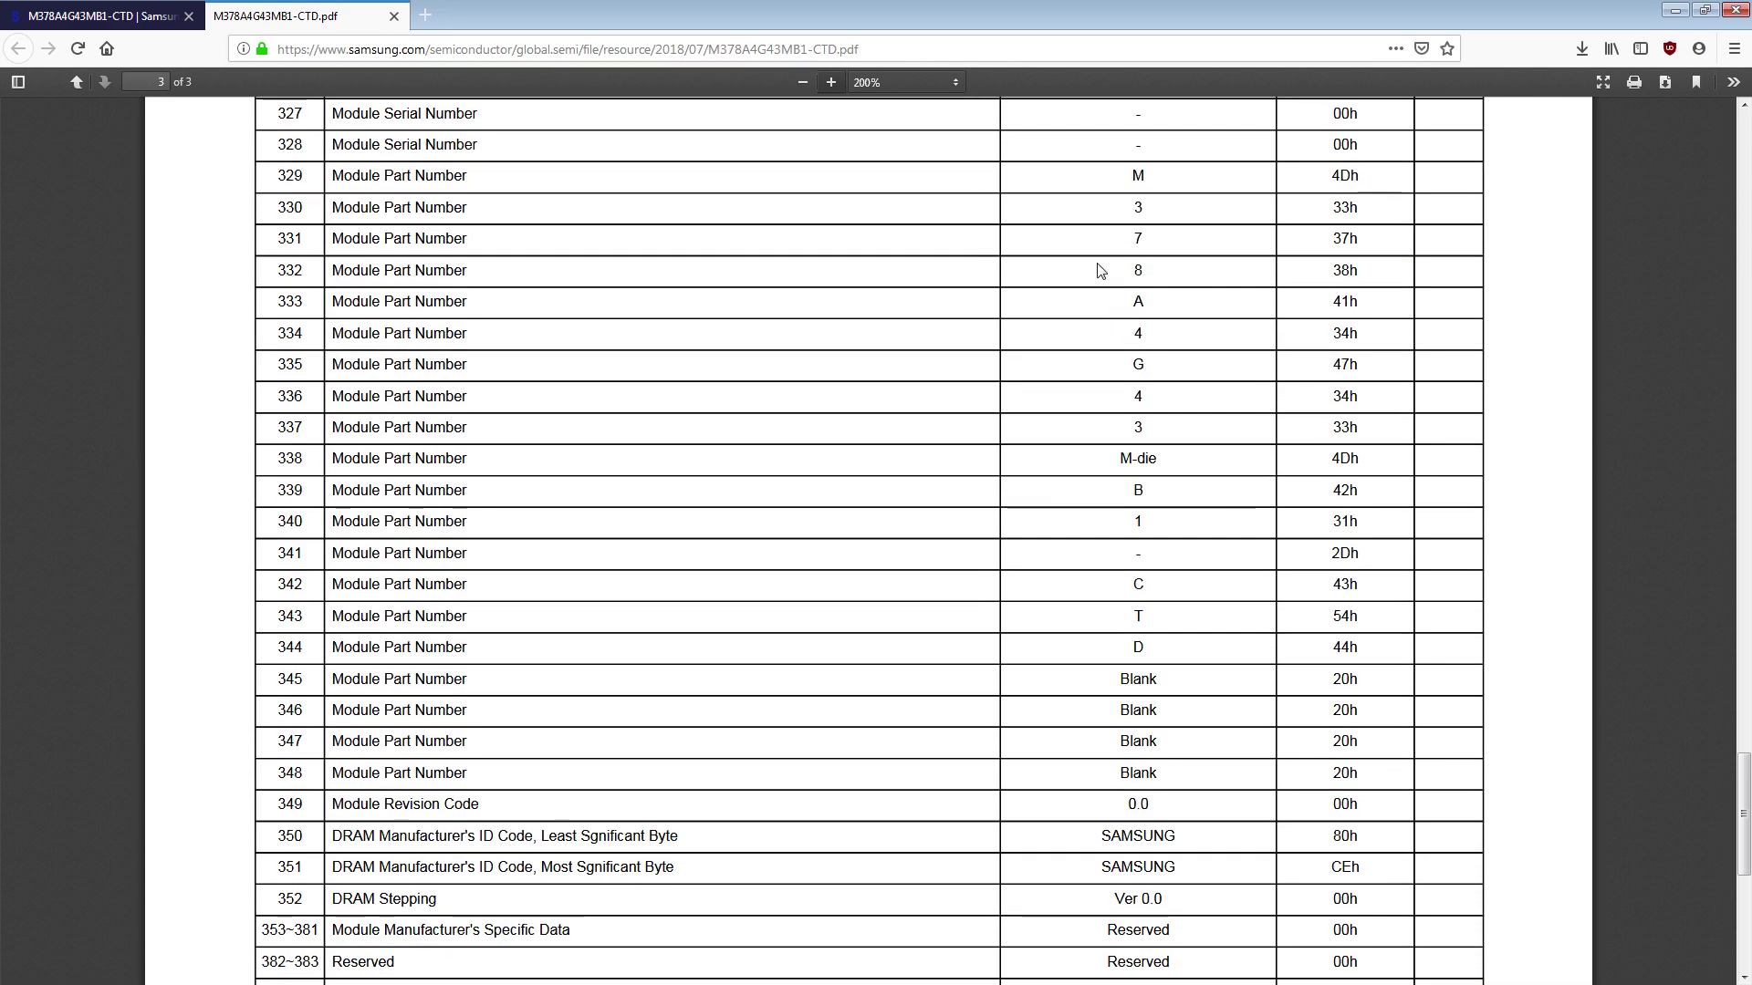
double_click(1128, 458)
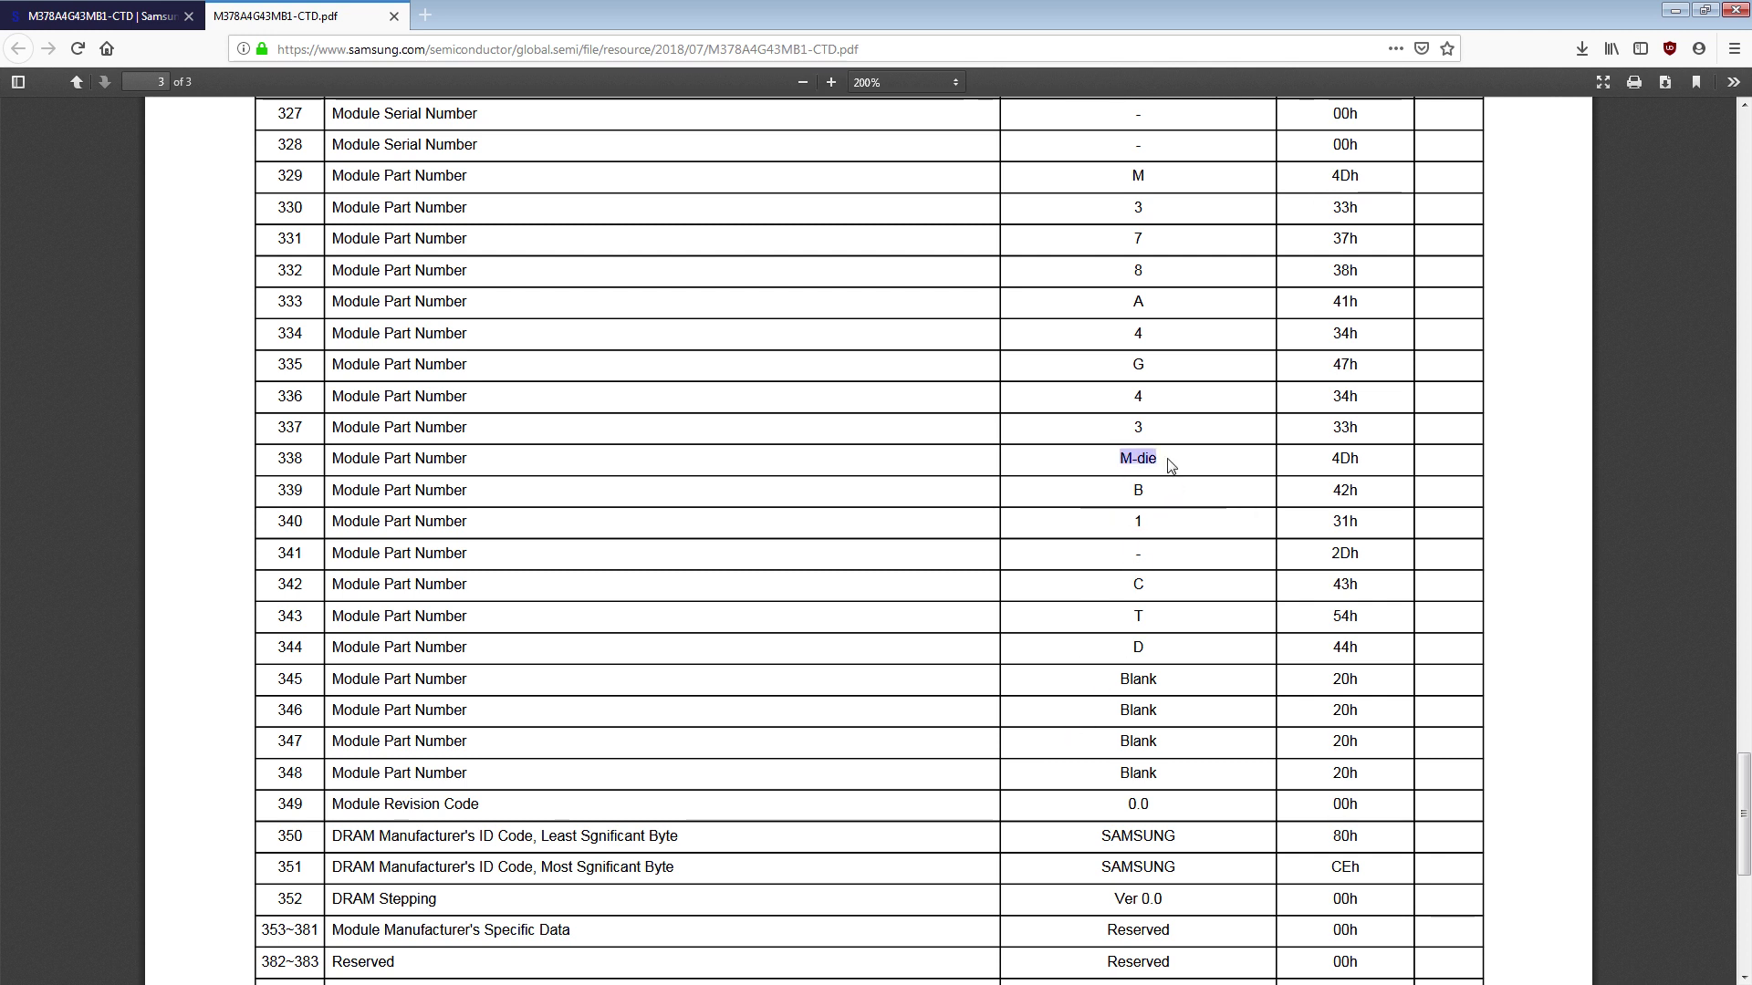
Step: Examine the SPD table's part number and manufacturer rows on page 3 and the bit mapping and timing offset rows on page 2
scroll(1207, 474, "down", 3)
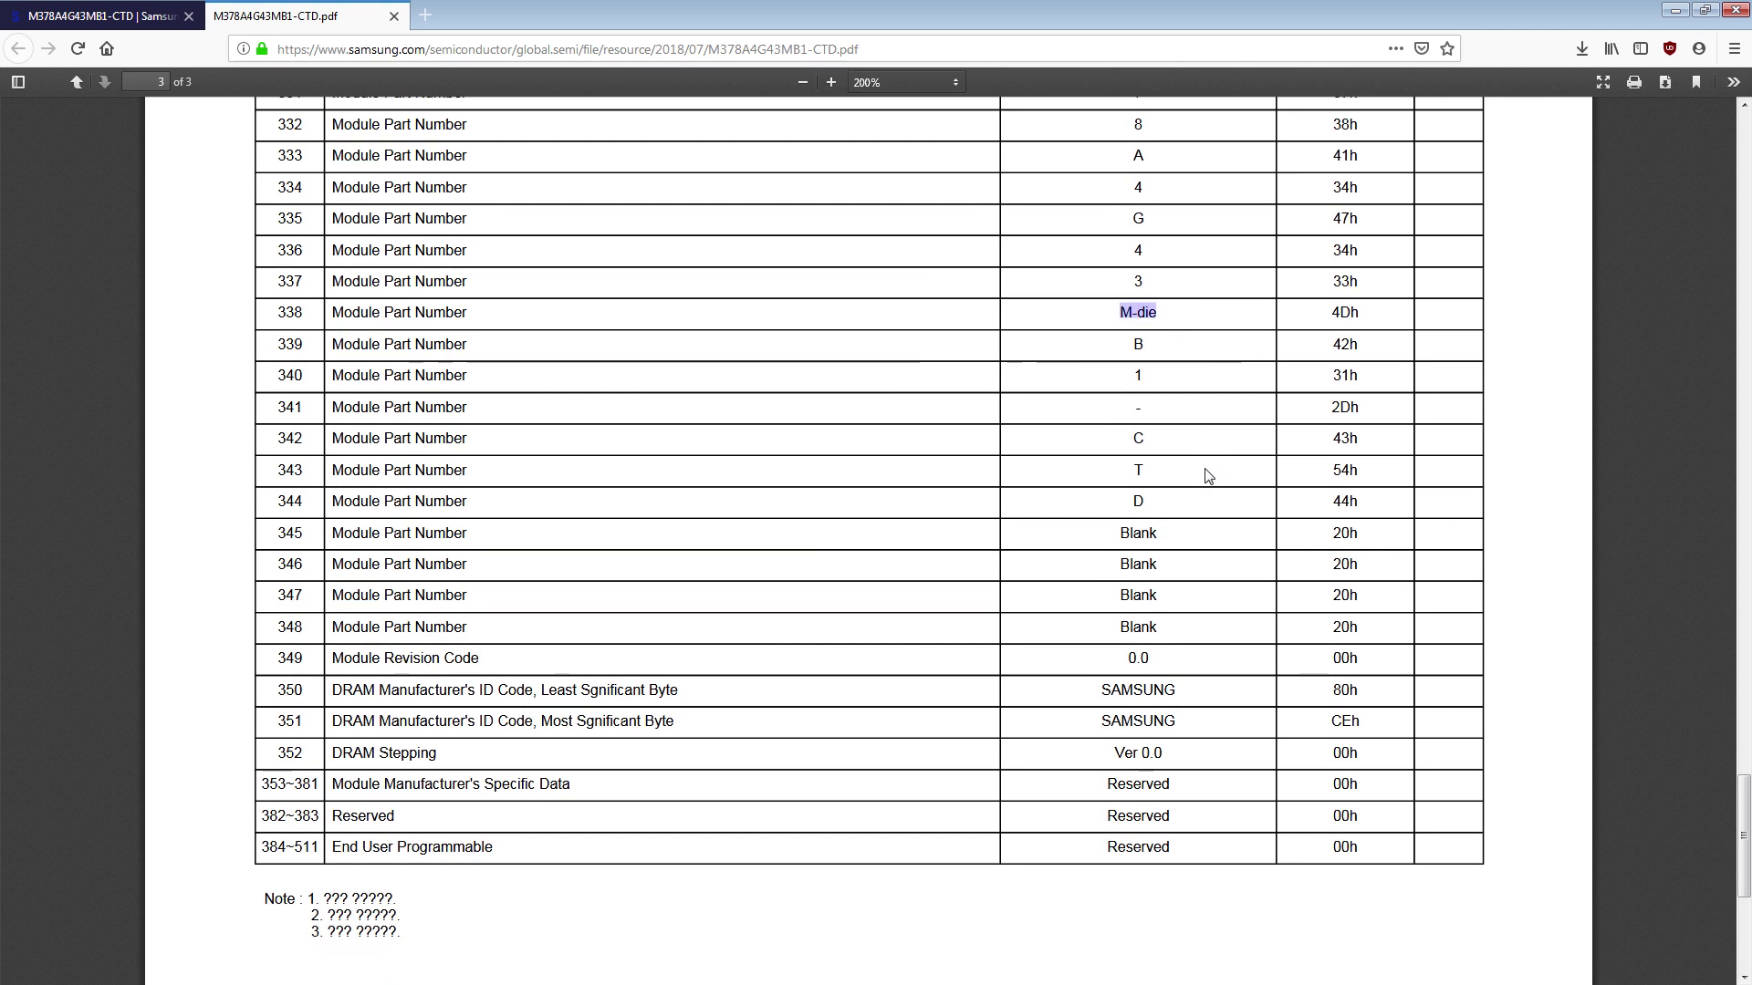
scroll(1209, 471, "up", 2)
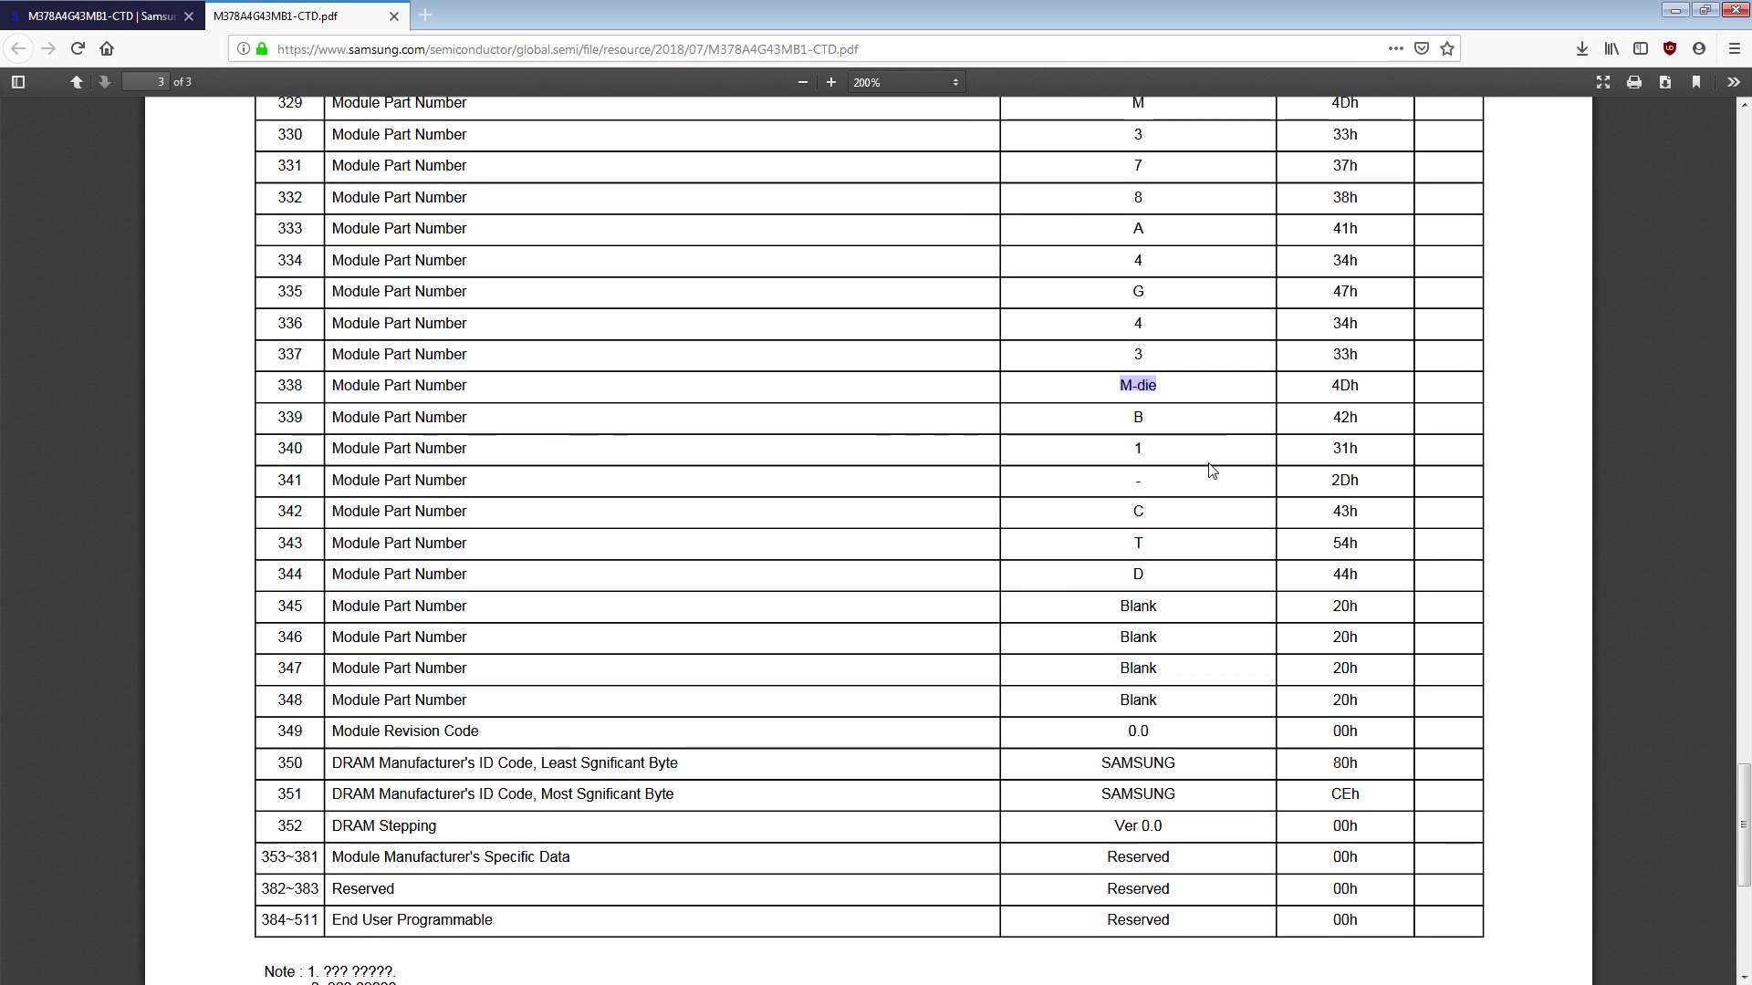
scroll(1212, 471, "up", 3)
scroll(1211, 471, "up", 15)
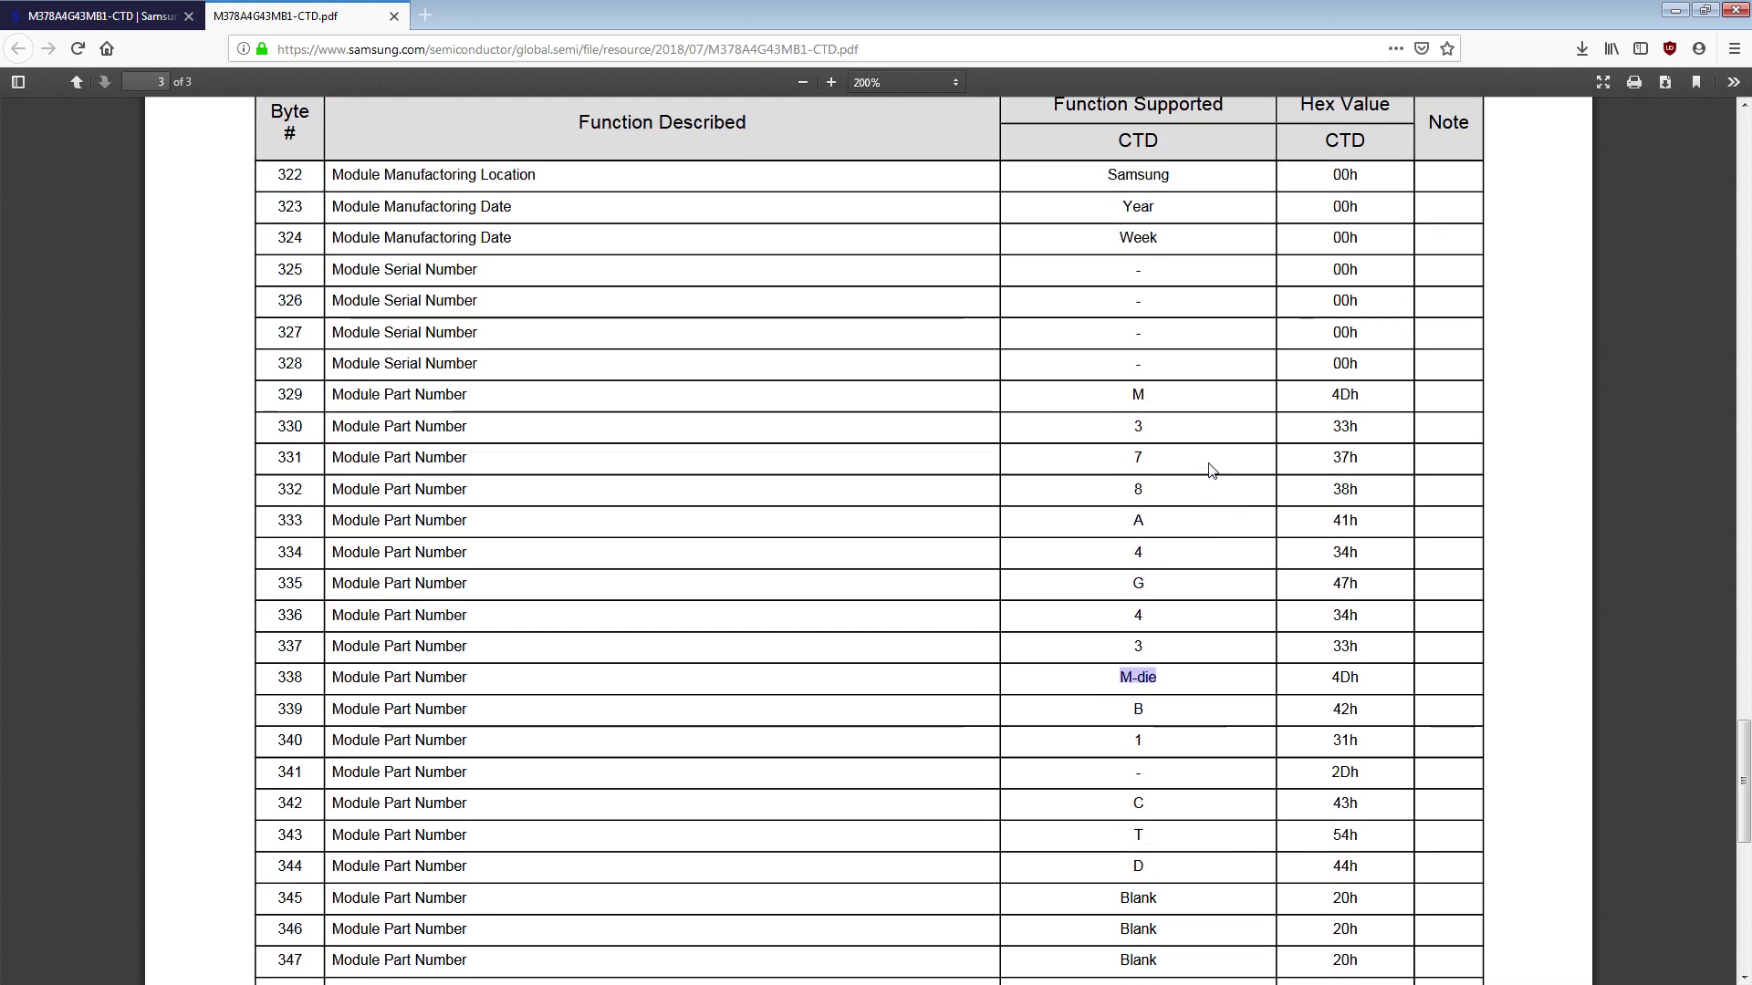
scroll(1211, 471, "up", 7)
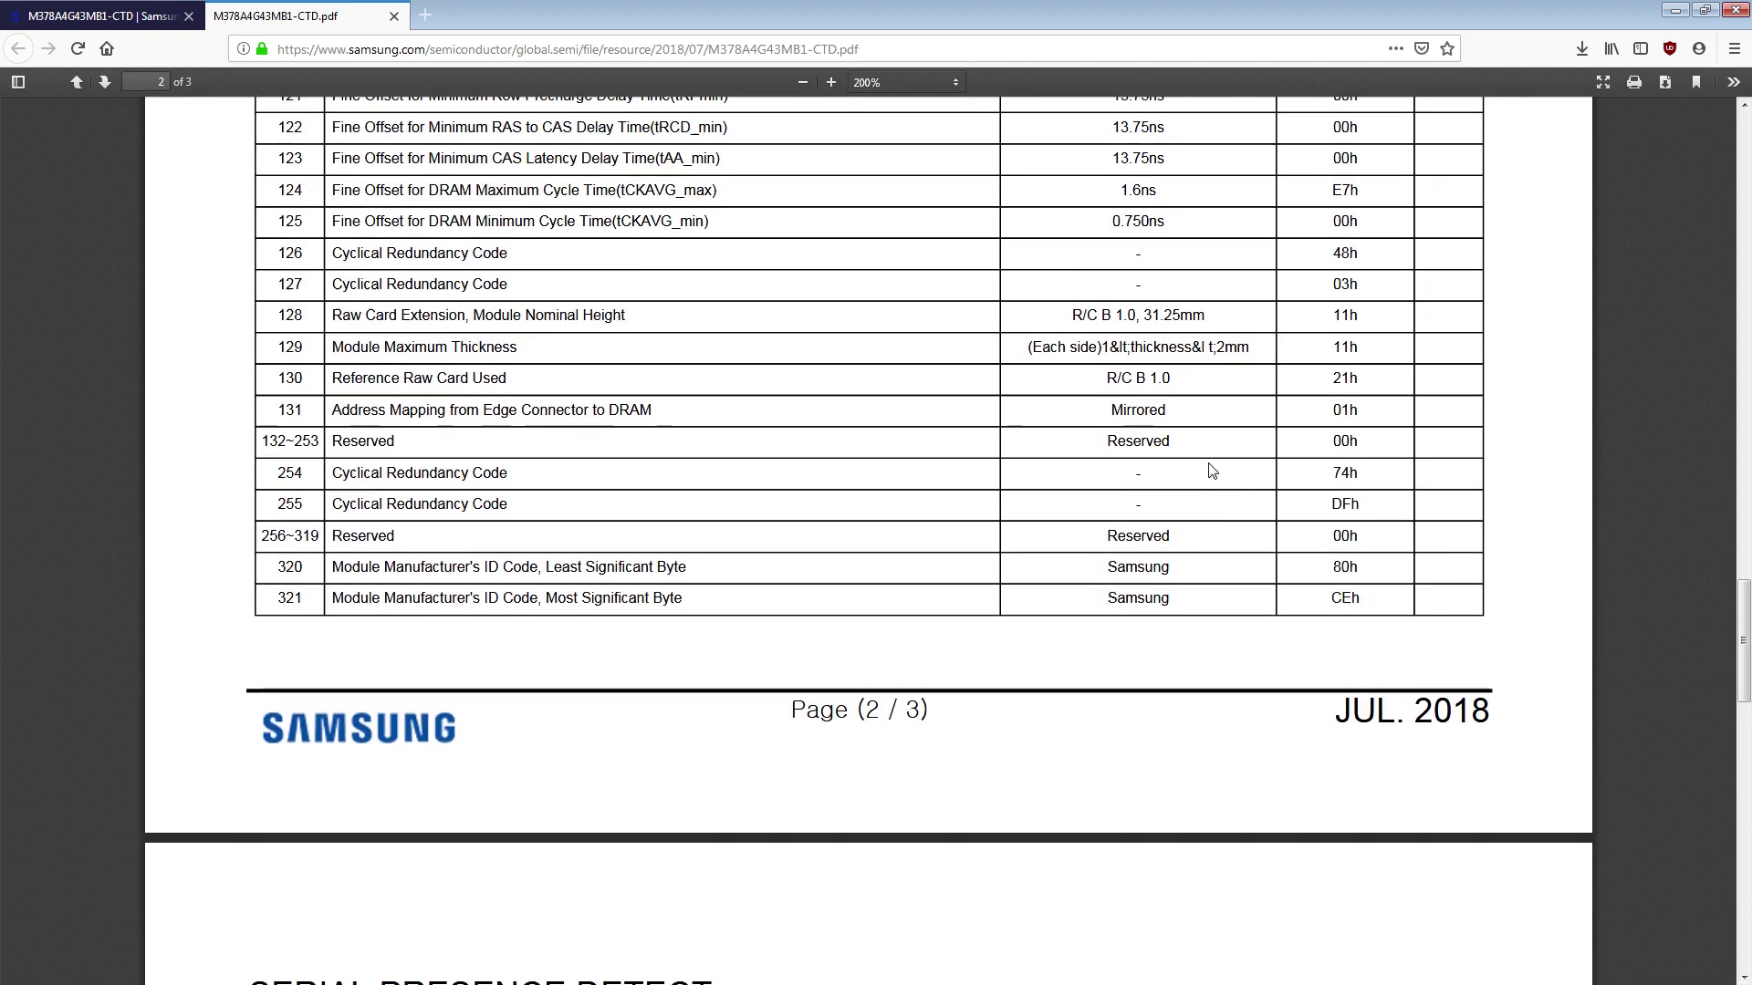
scroll(1062, 417, "up", 7)
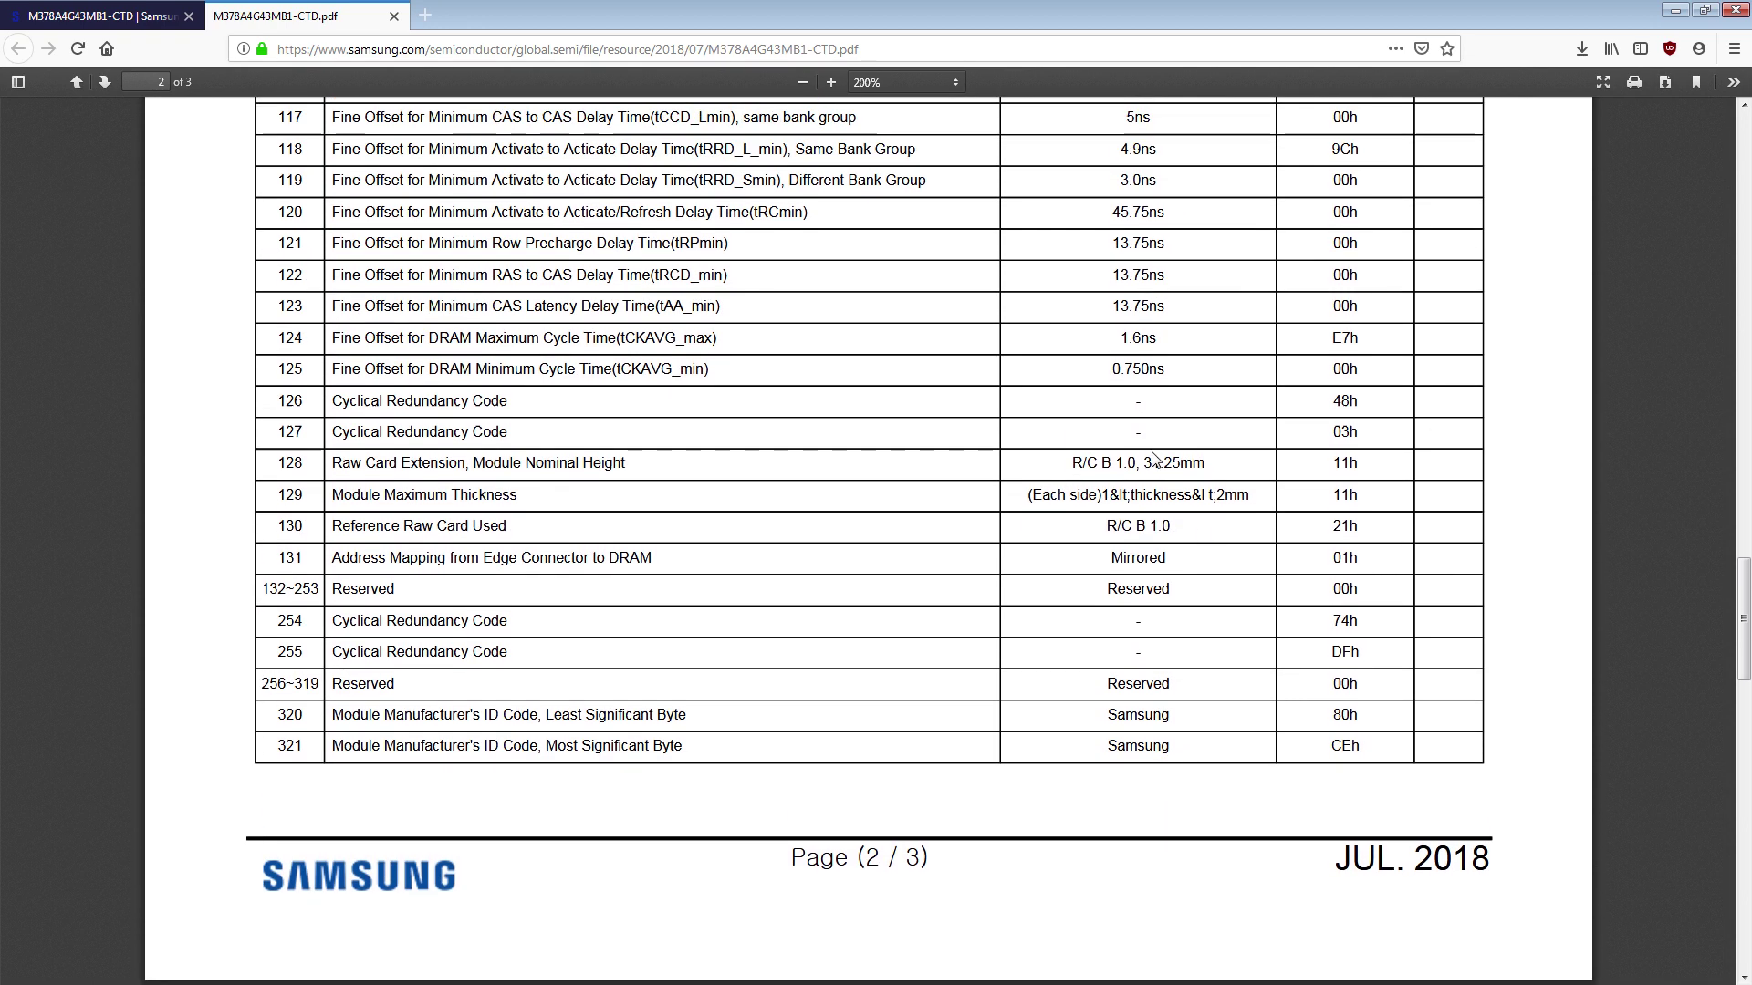
scroll(1130, 377, "up", 3)
scroll(1130, 376, "up", 14)
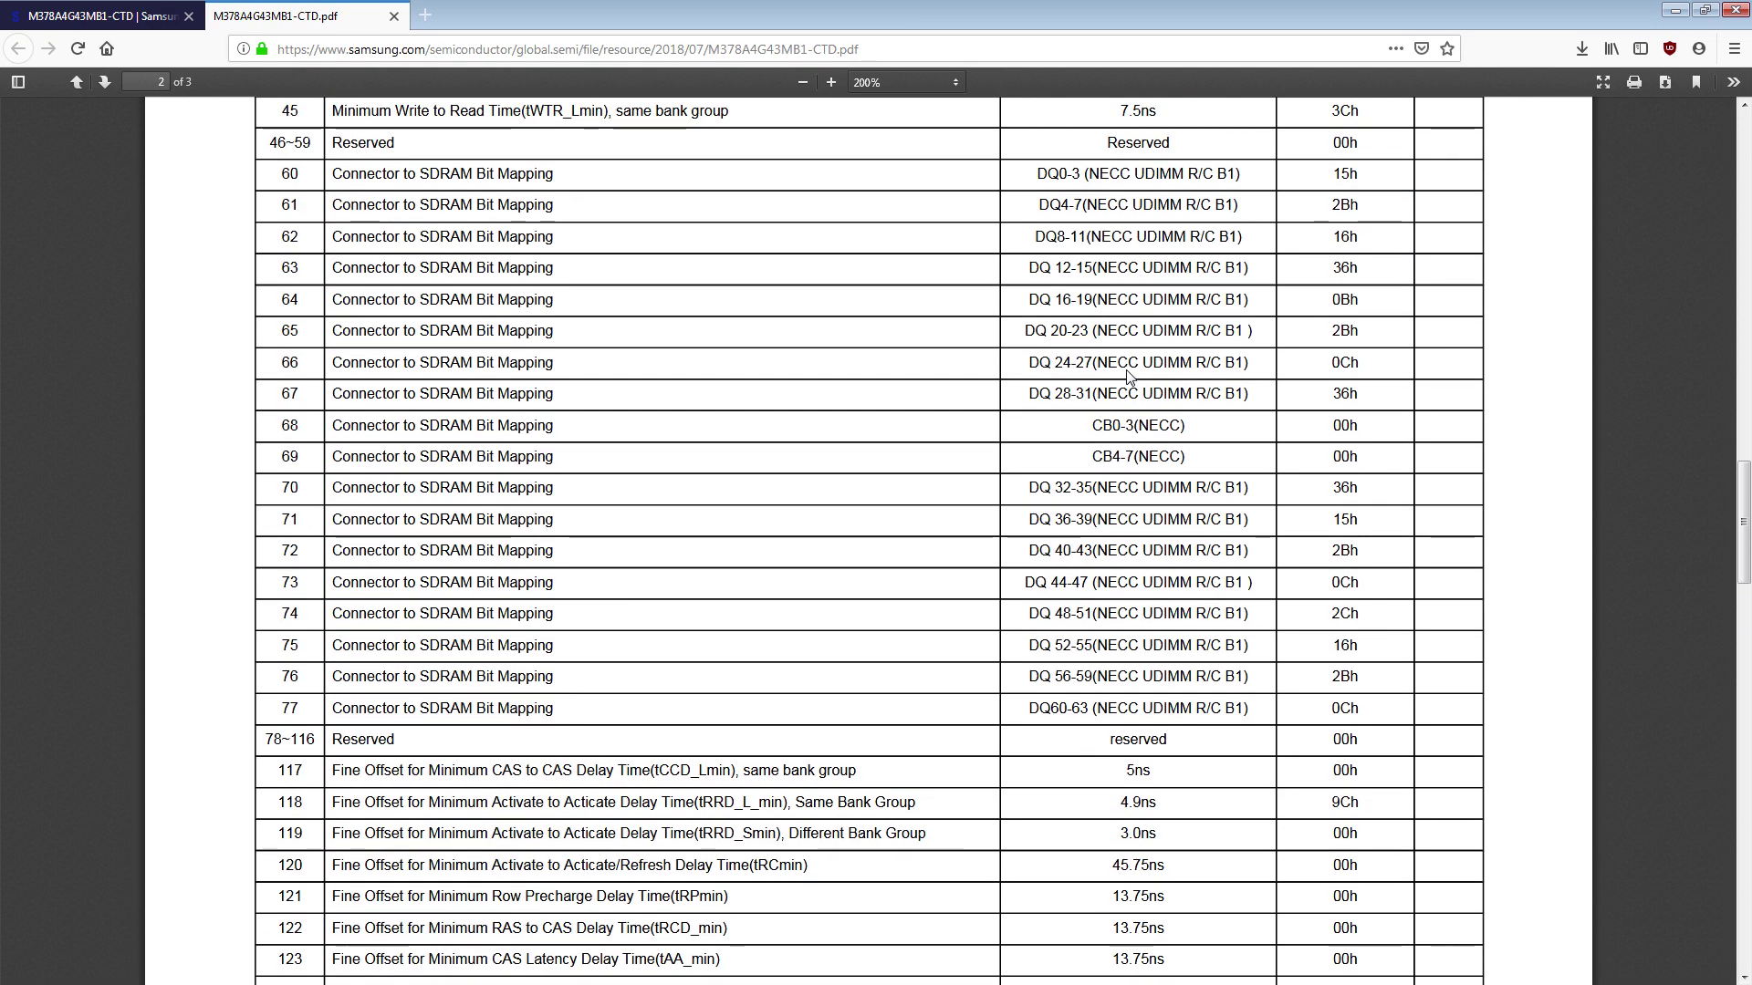
scroll(1129, 377, "down", 12)
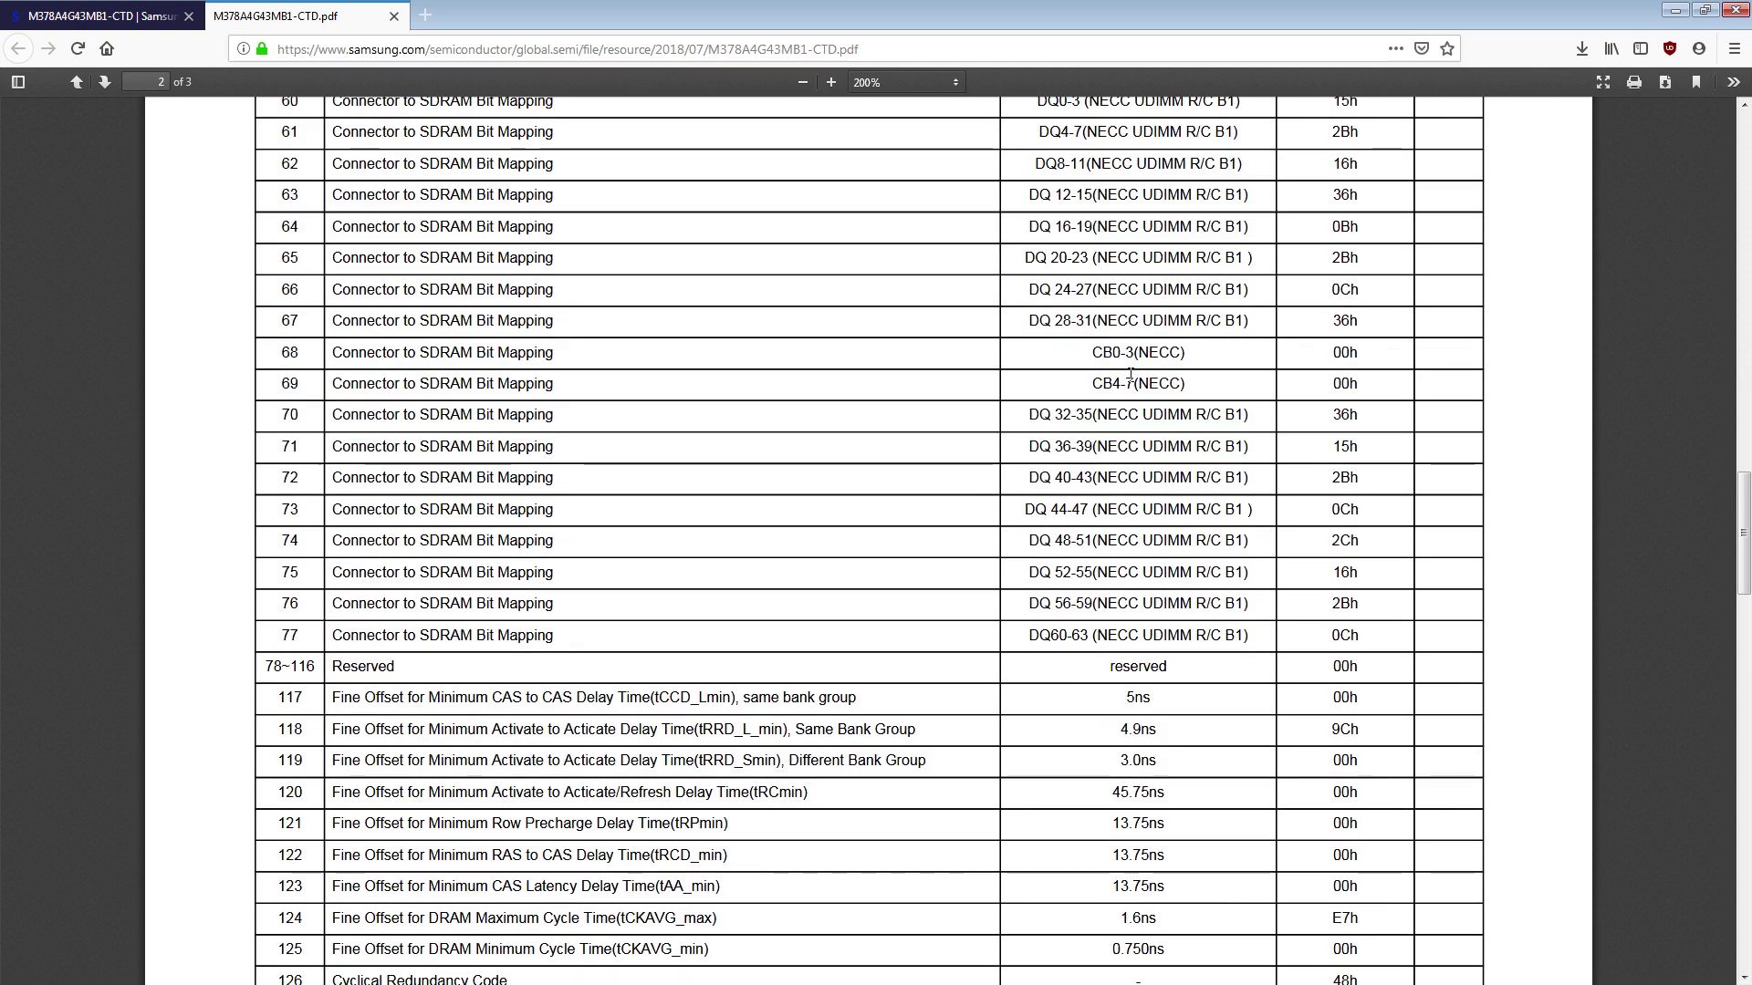
scroll(1130, 374, "down", 19)
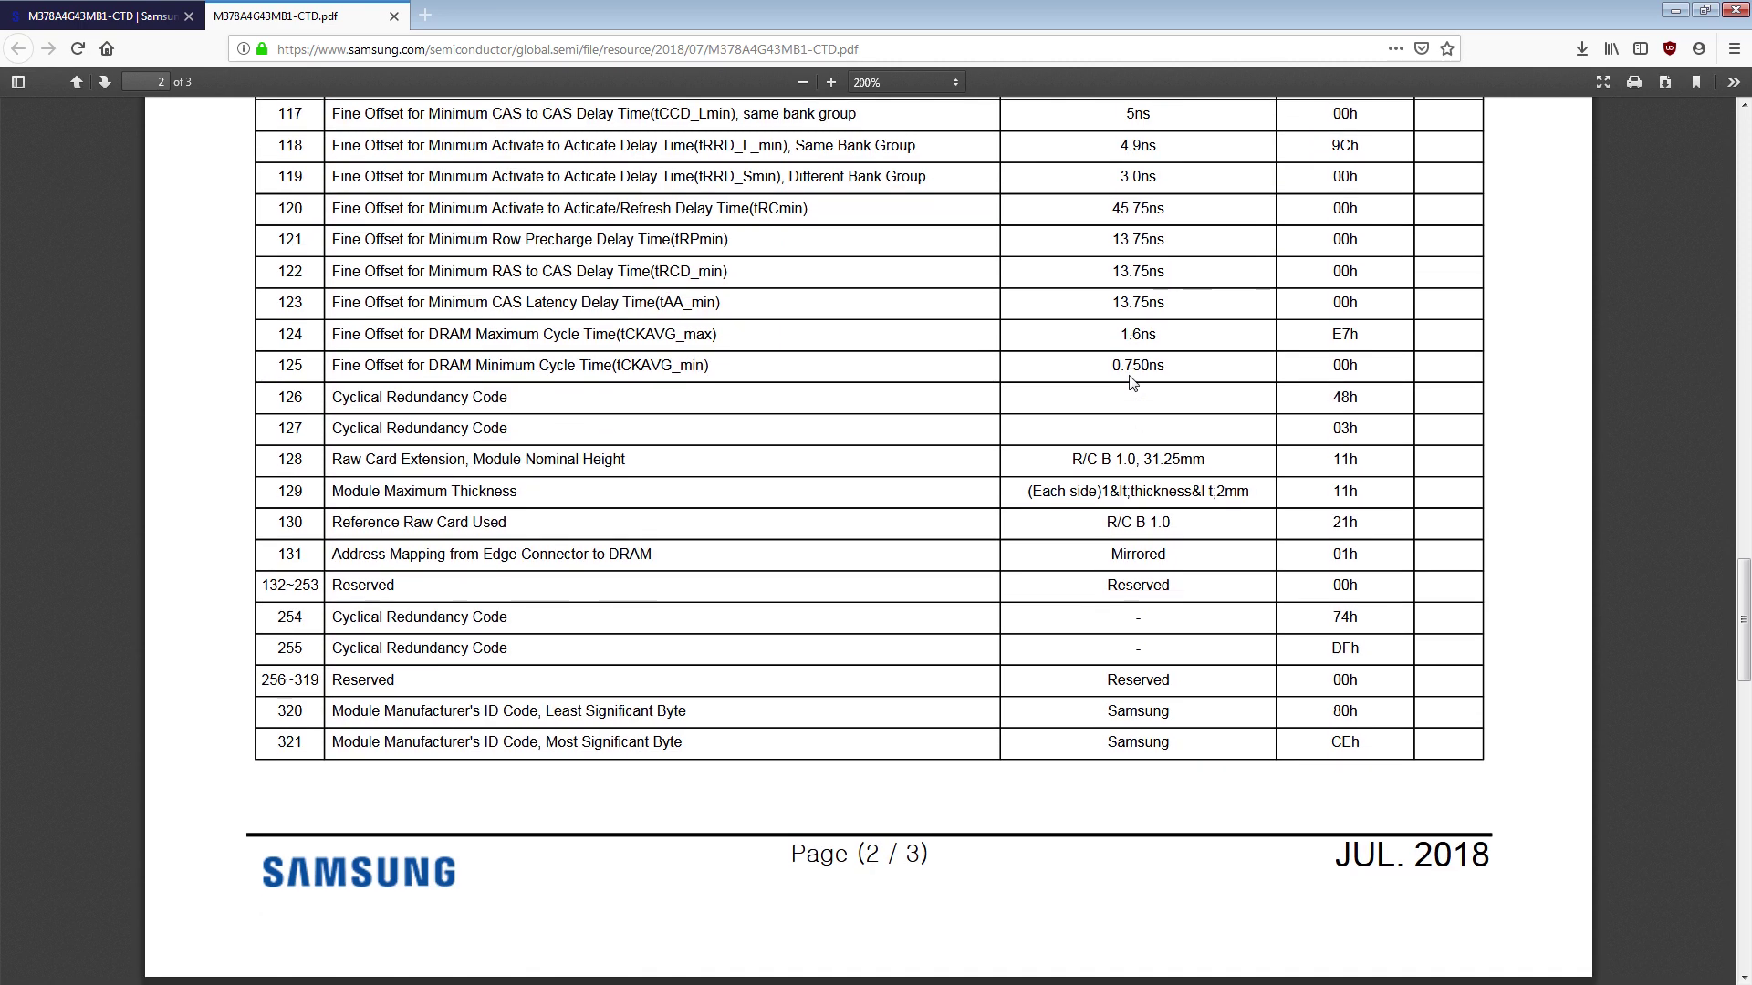
scroll(1131, 381, "down", 20)
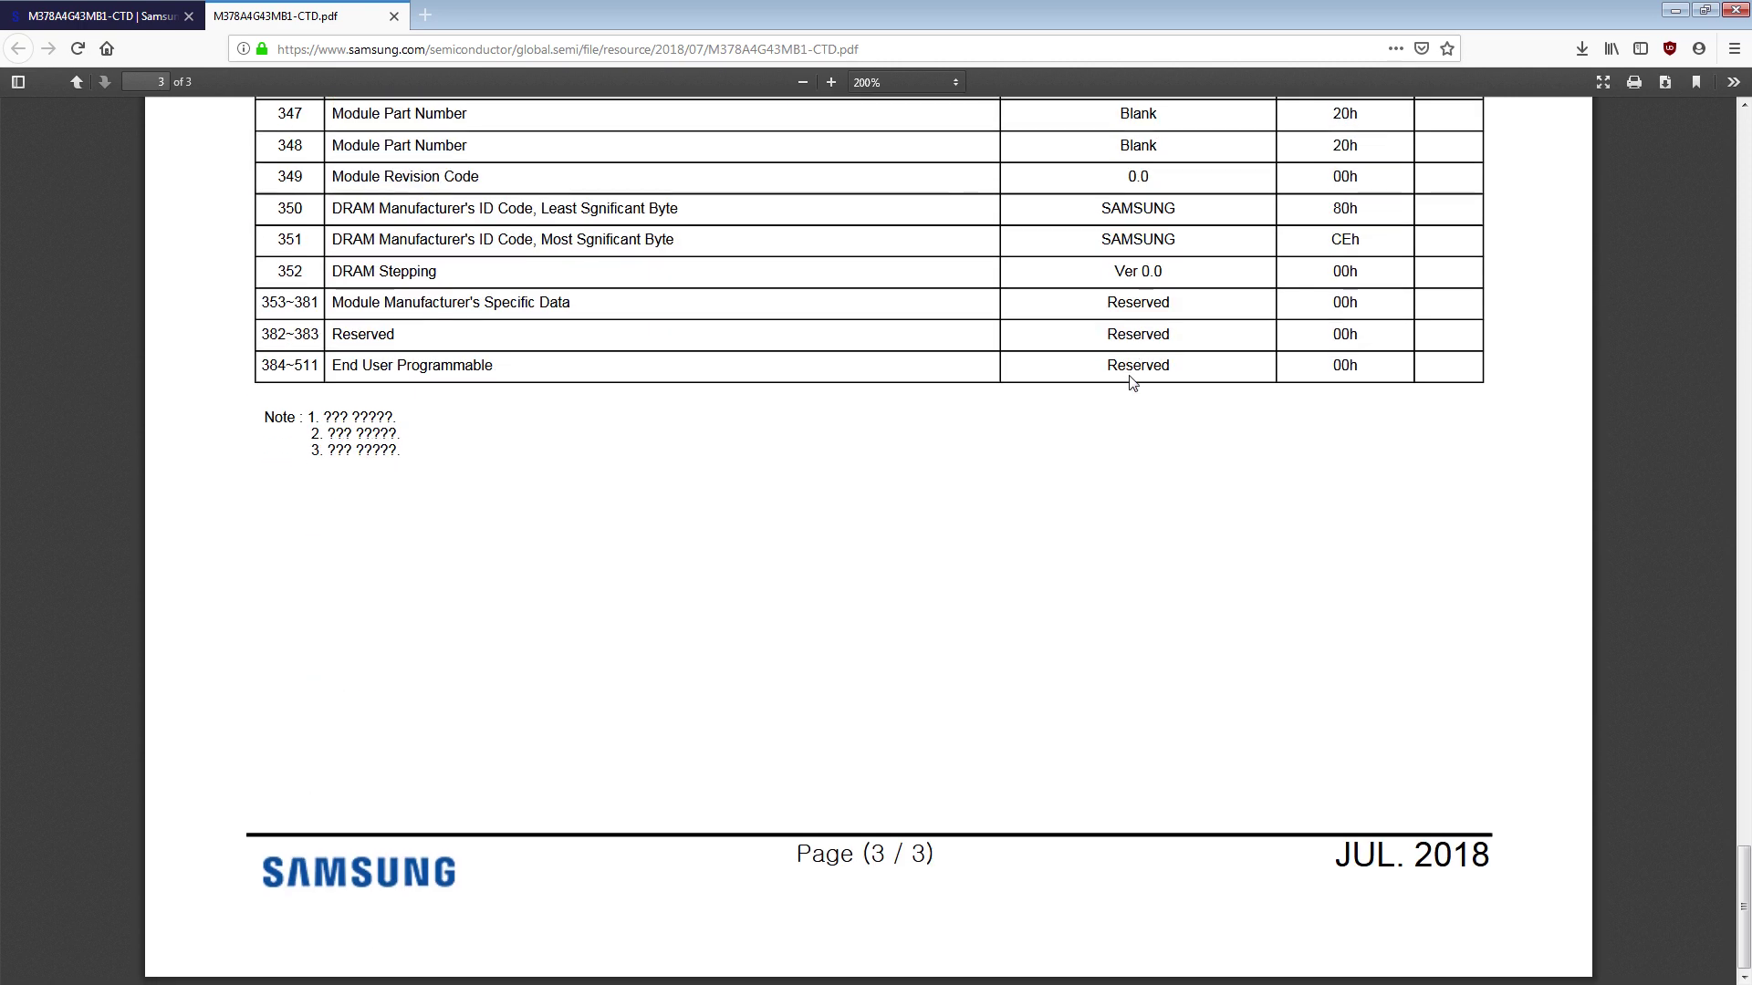
scroll(1131, 381, "up", 8)
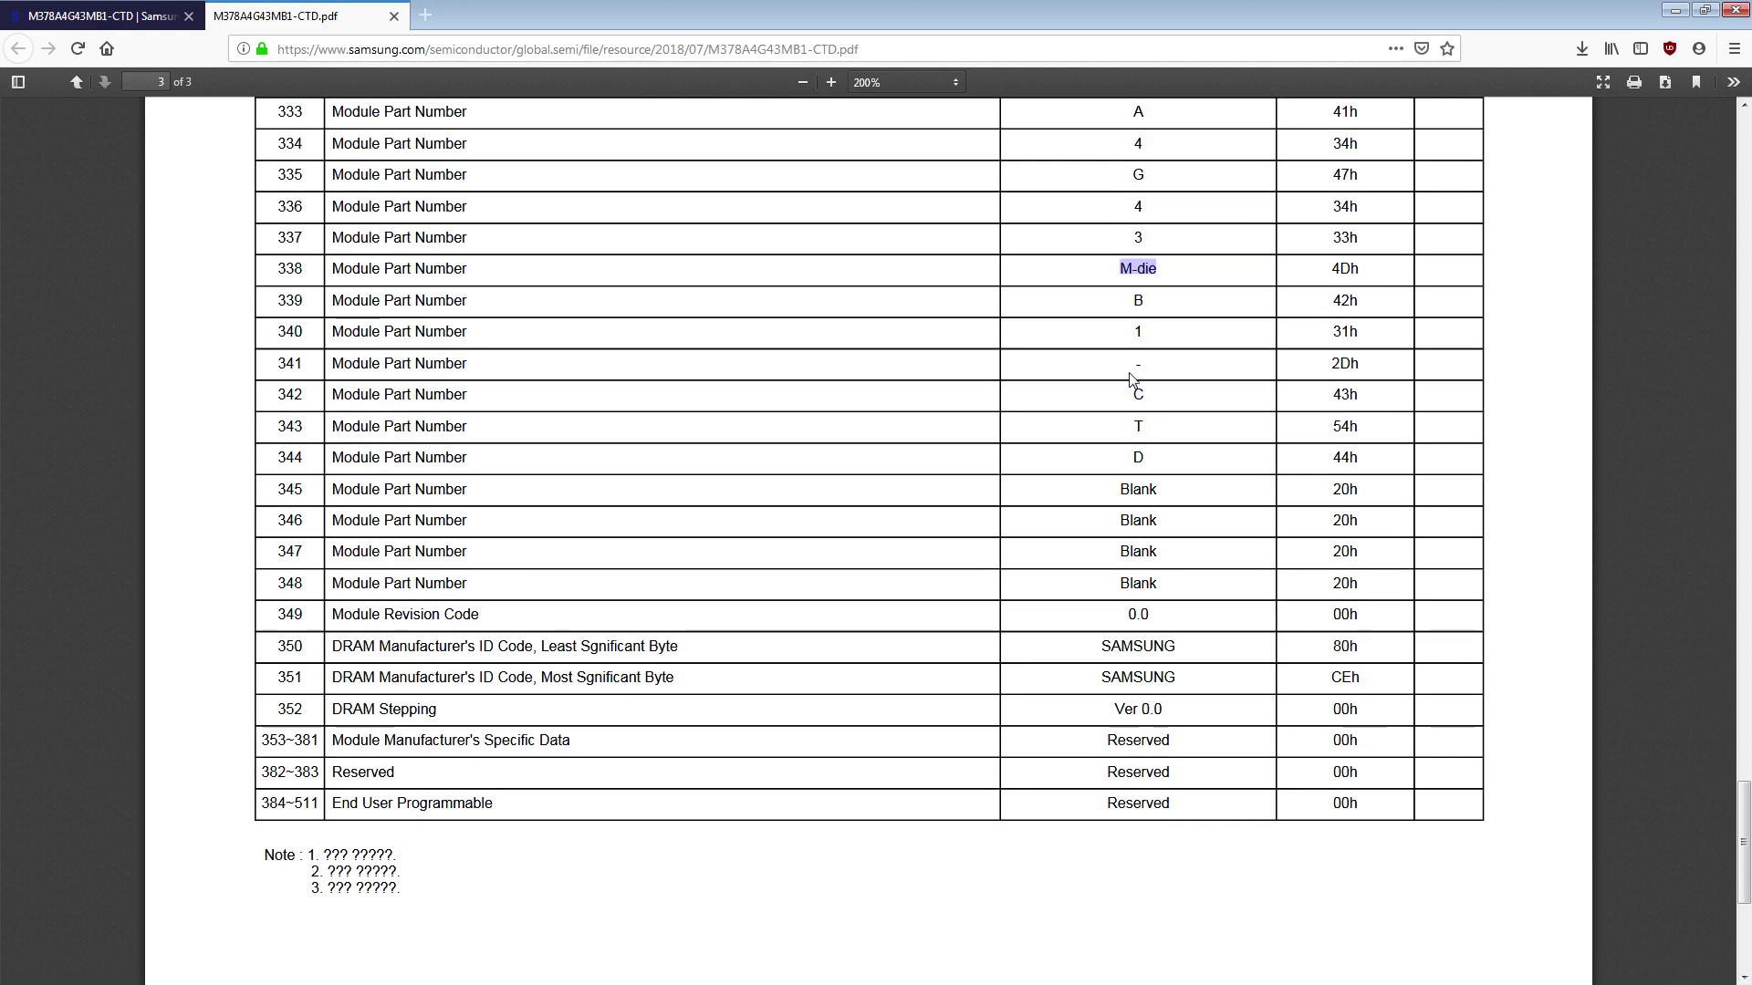
scroll(1095, 538, "up", 12)
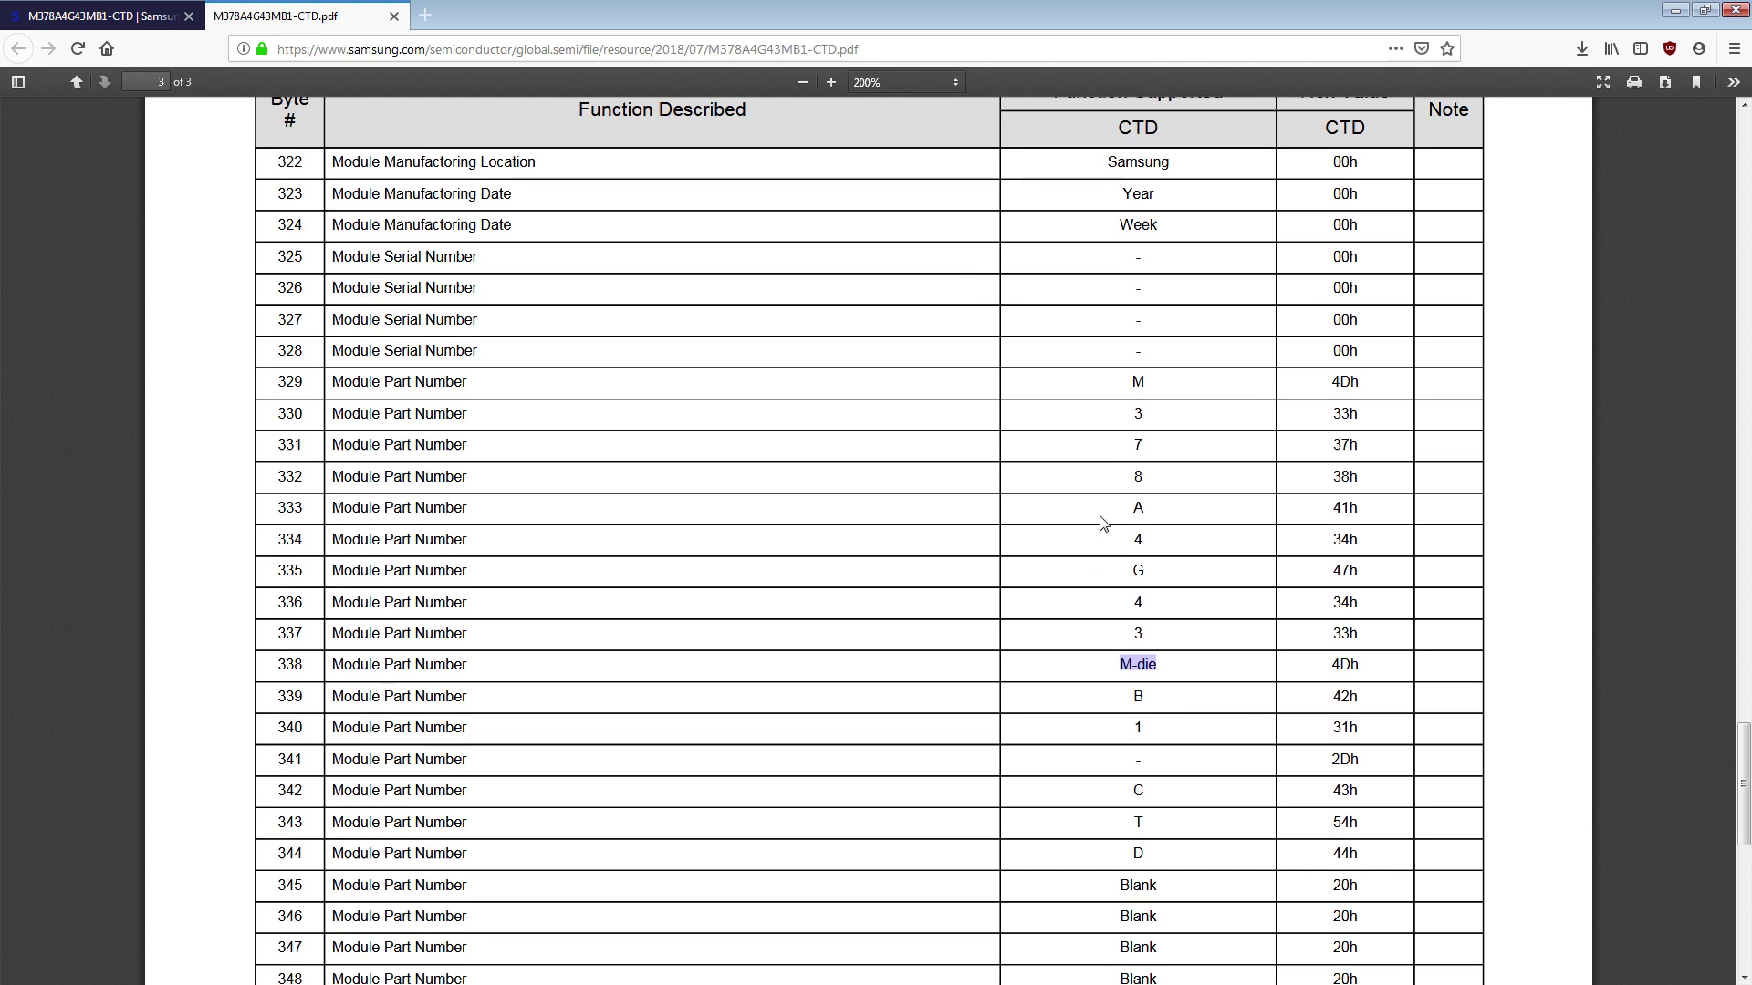
Step: Go back through page 2 of the SPD document to the module summary at the start of page 1
scroll(1104, 522, "up", 20)
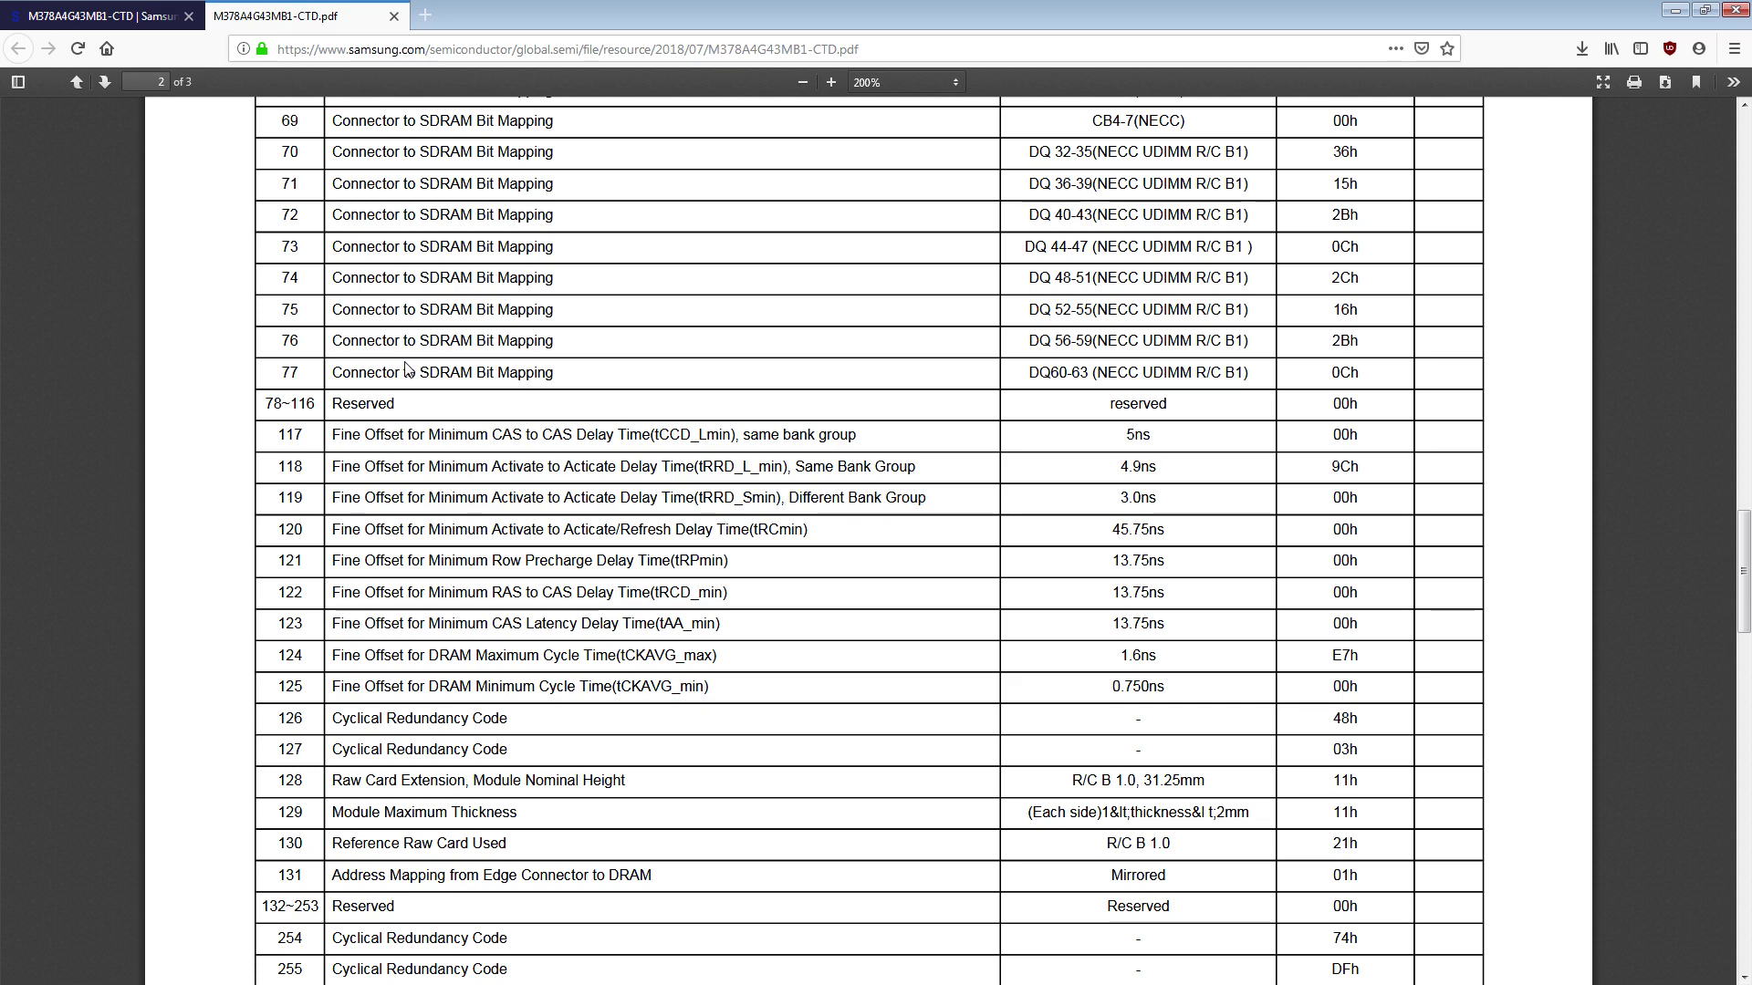
scroll(465, 333, "up", 3)
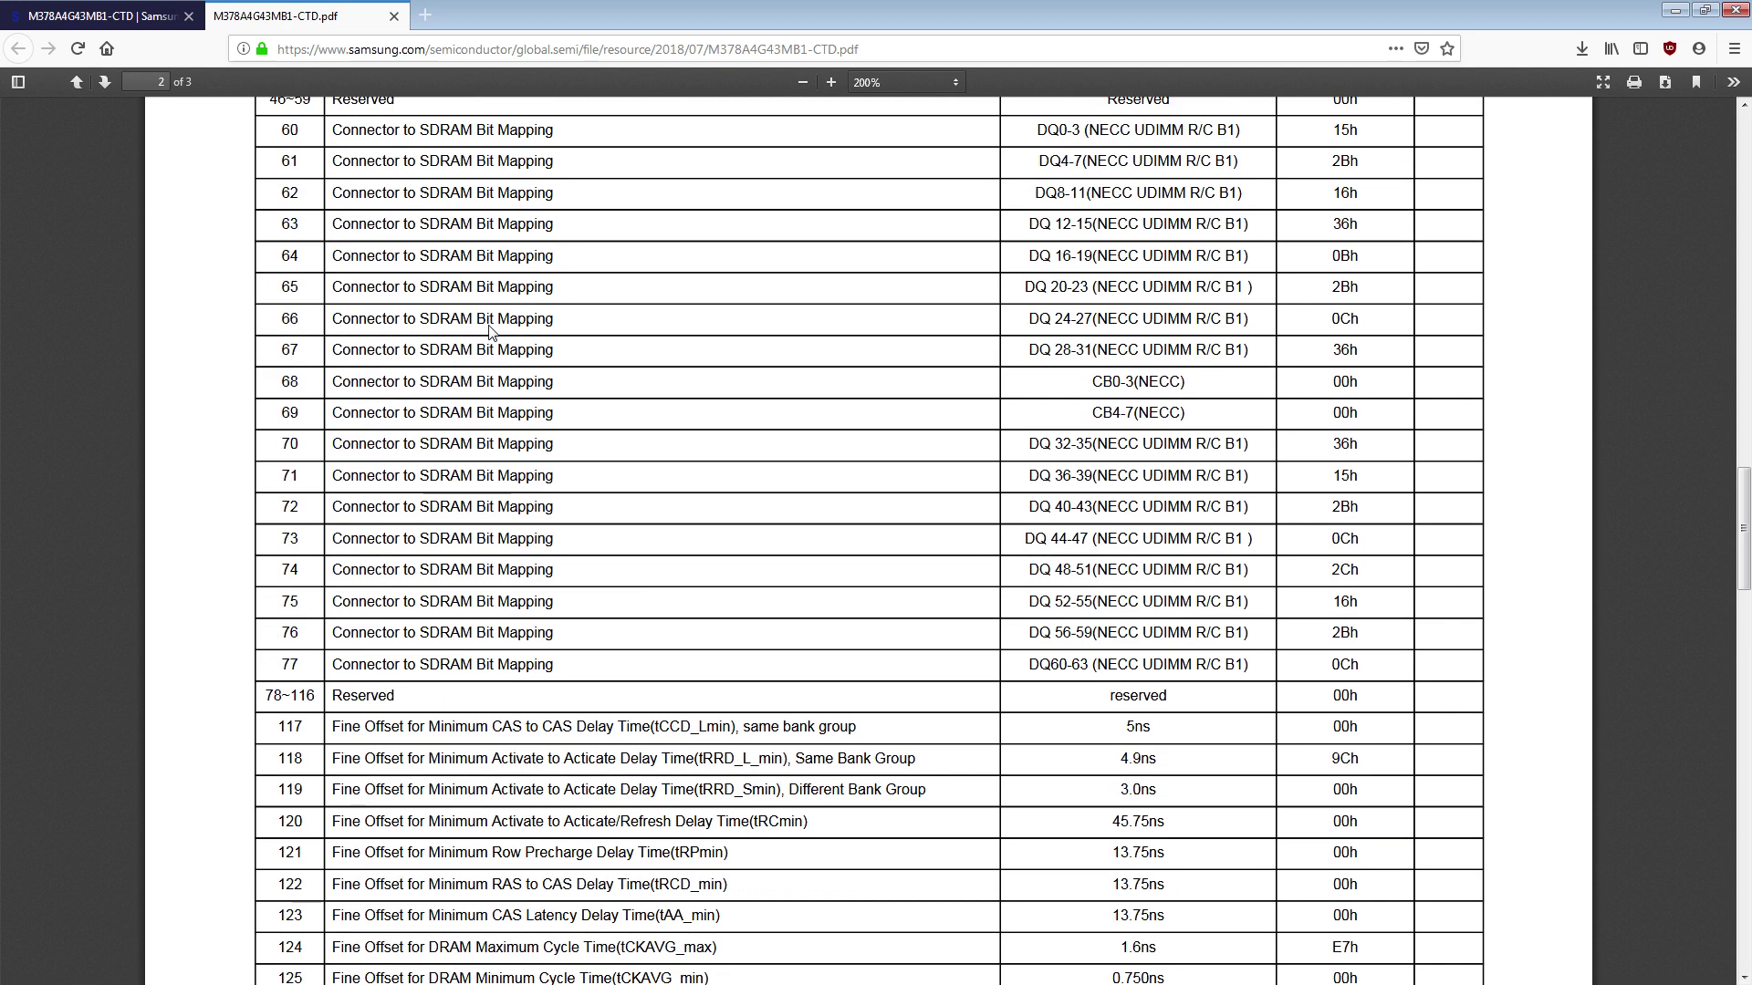
scroll(495, 326, "up", 4)
scroll(576, 344, "up", 8)
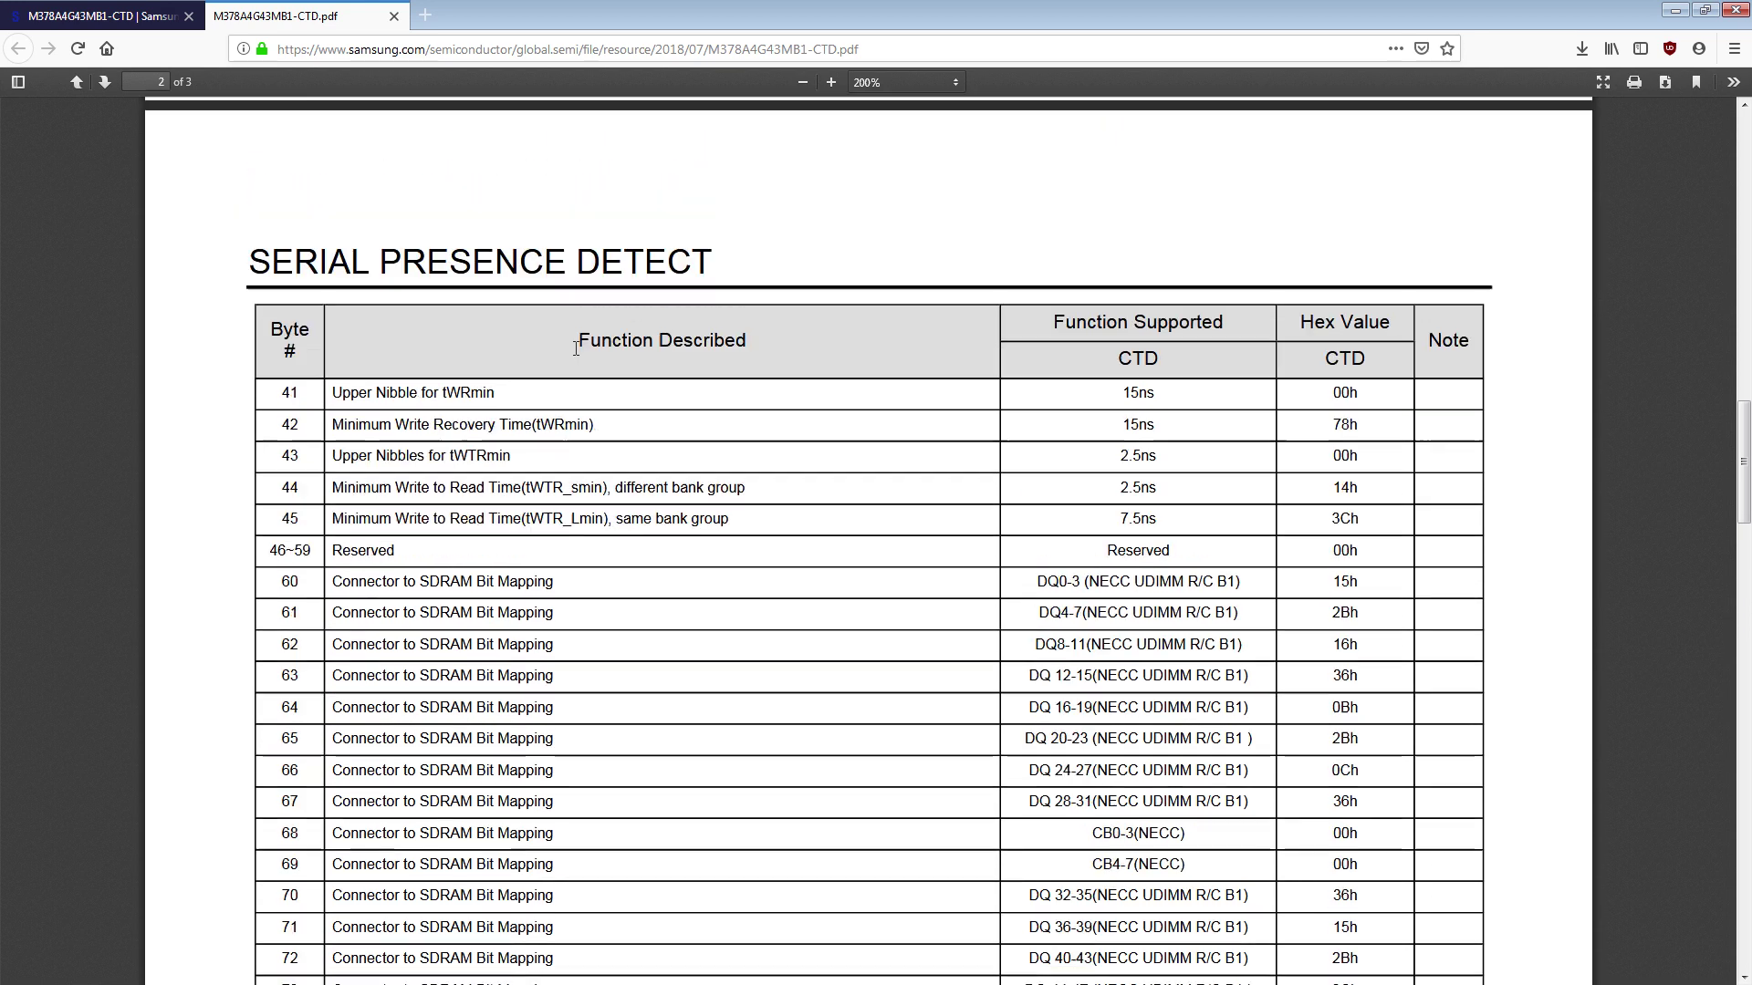
scroll(576, 345, "up", 10)
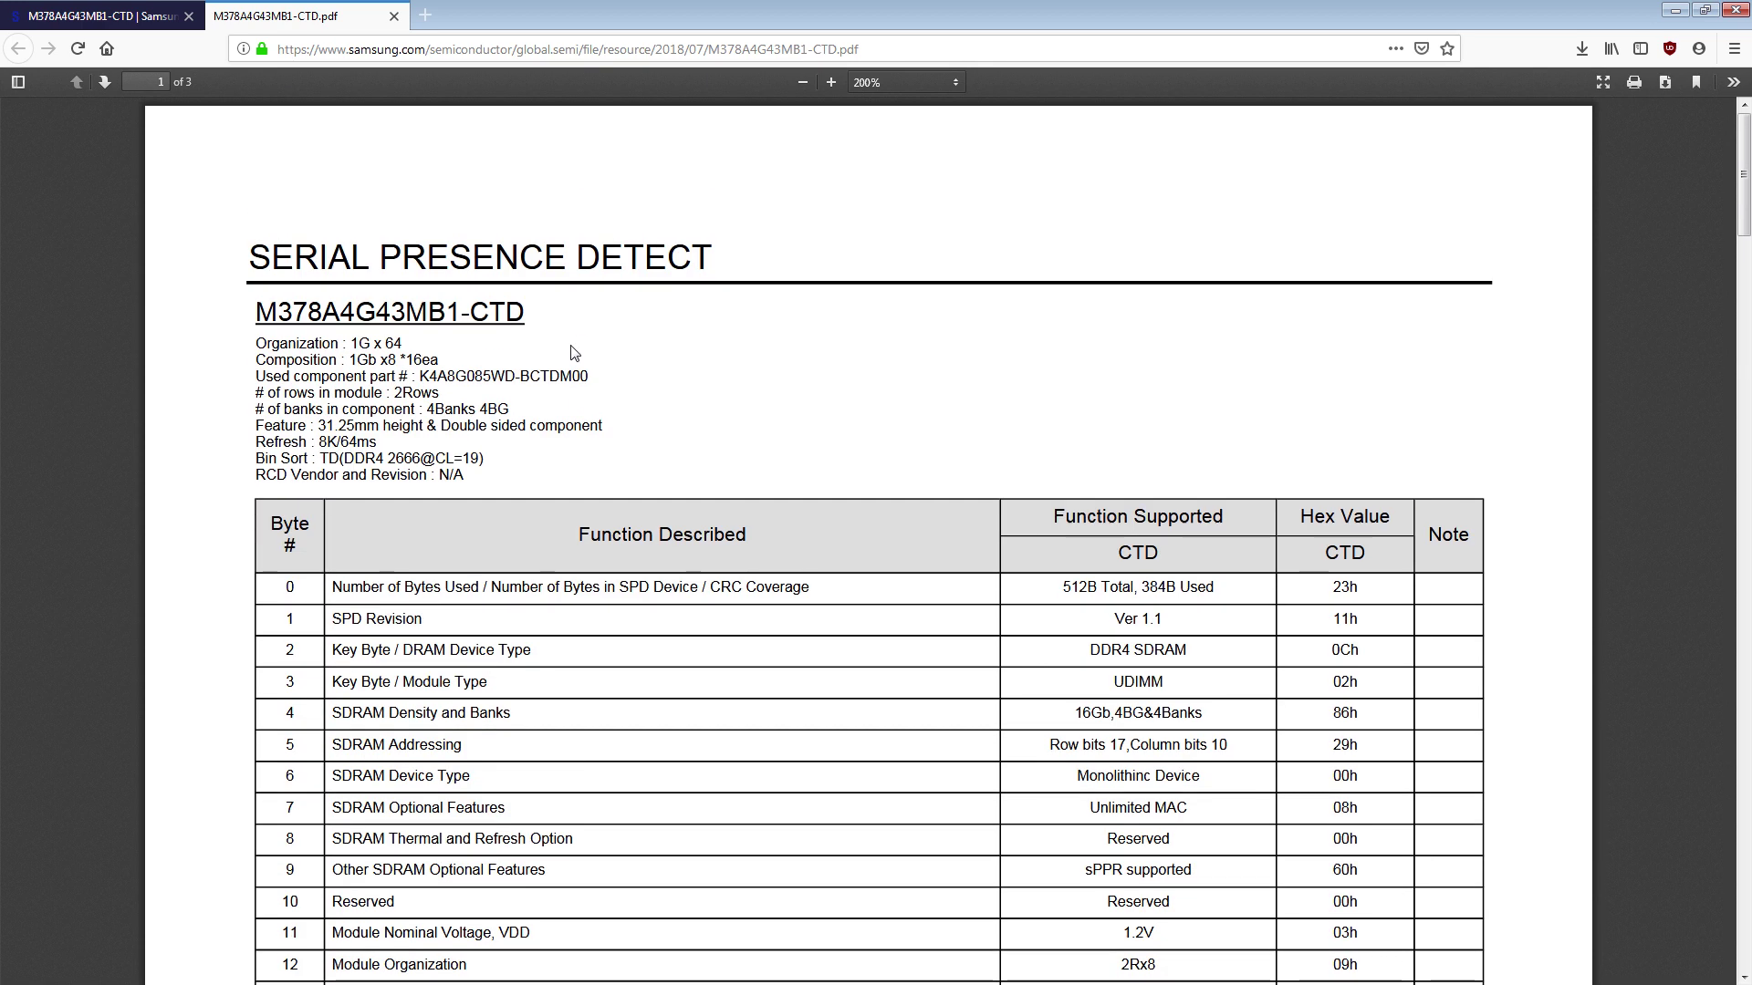
Step: Return to the M378A4G43MB1-CTD product page and review its title and specifications again
left_click(102, 28)
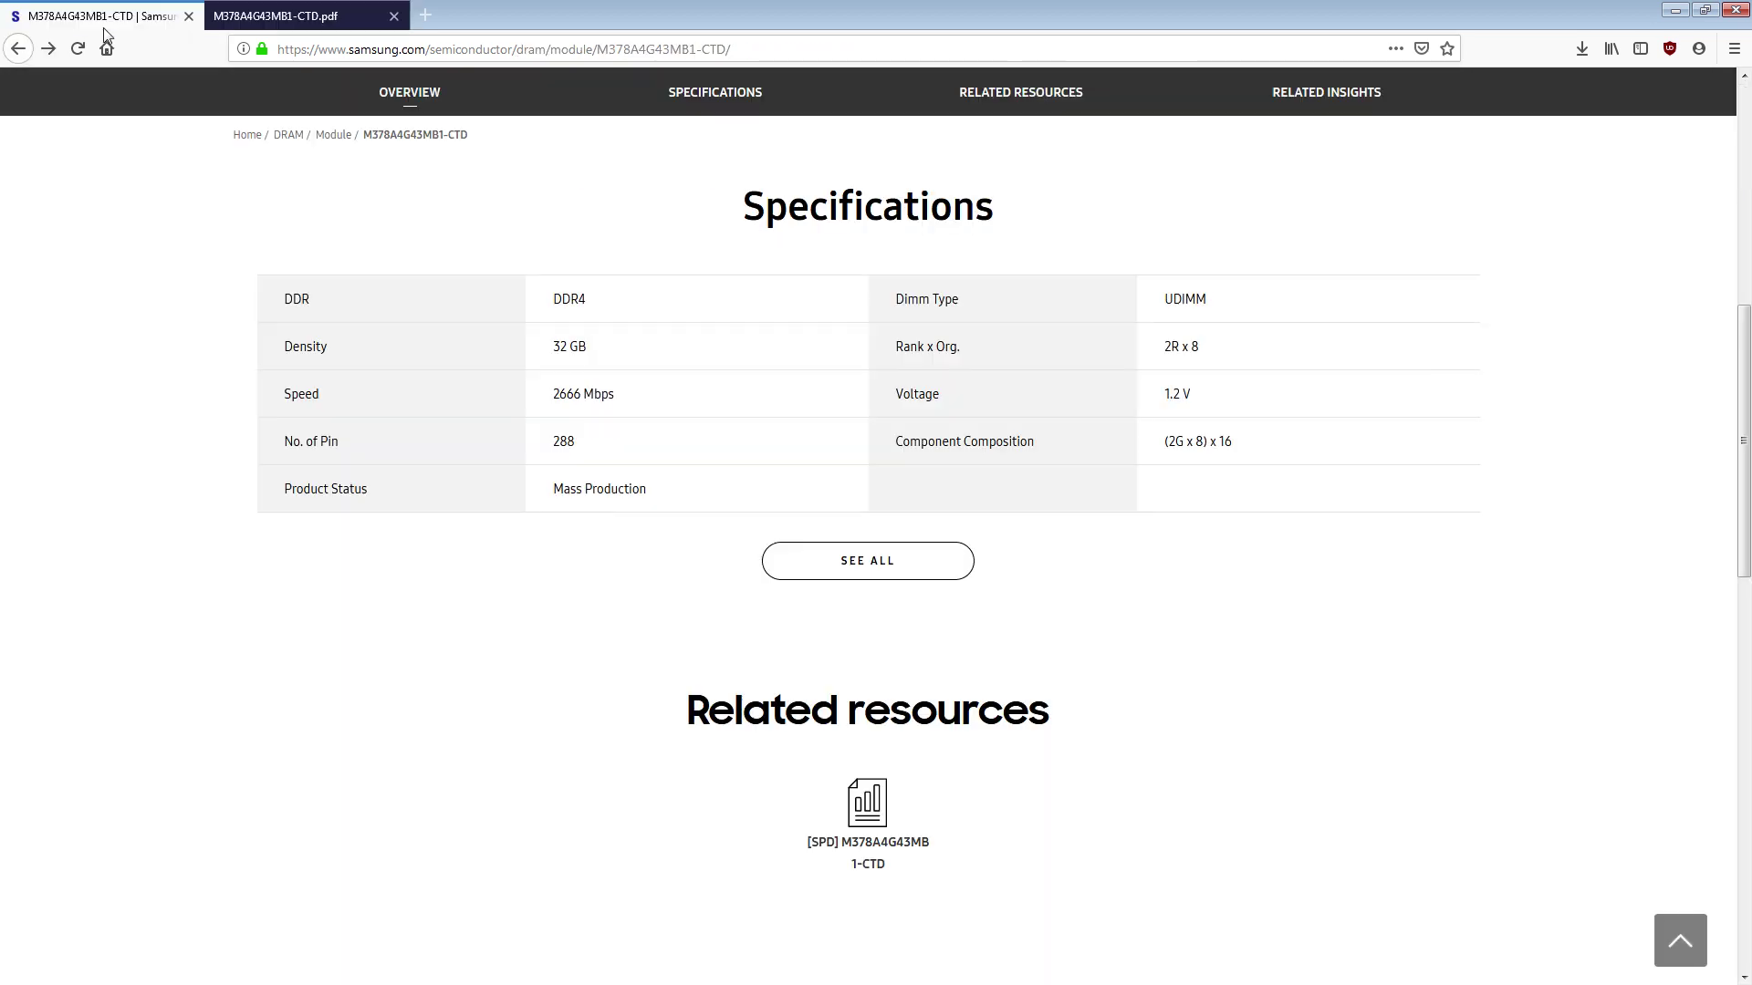
scroll(416, 211, "up", 6)
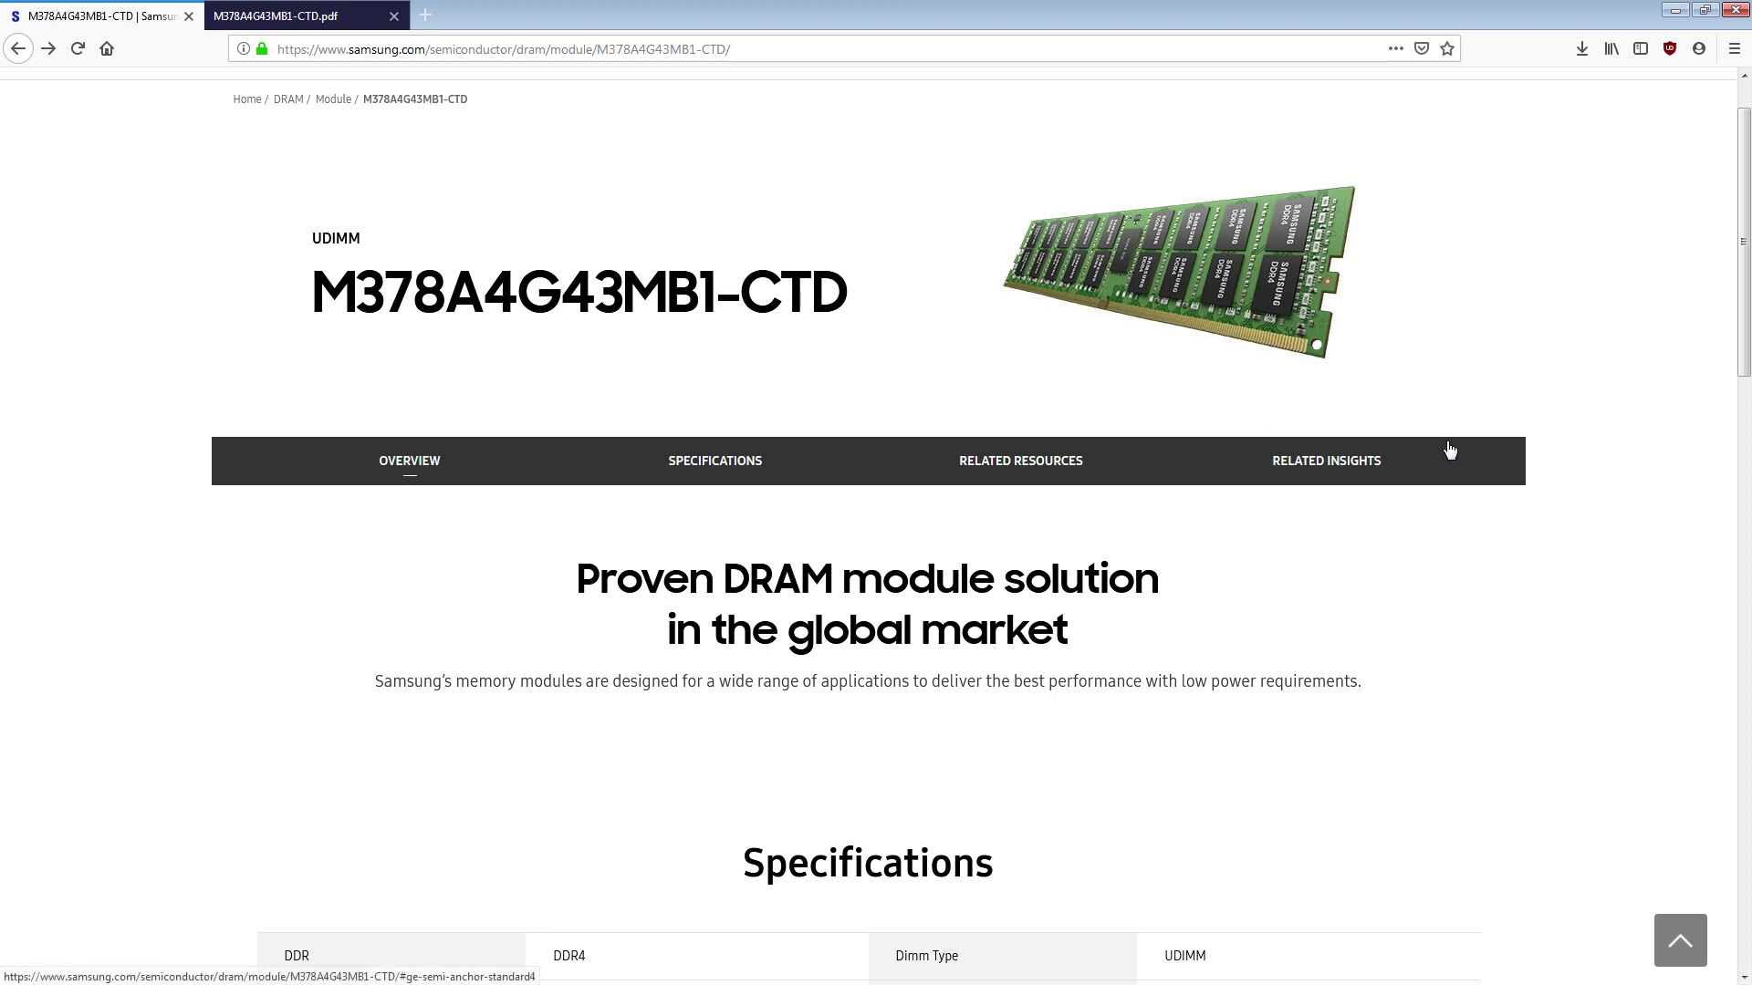
scroll(1186, 319, "down", 6)
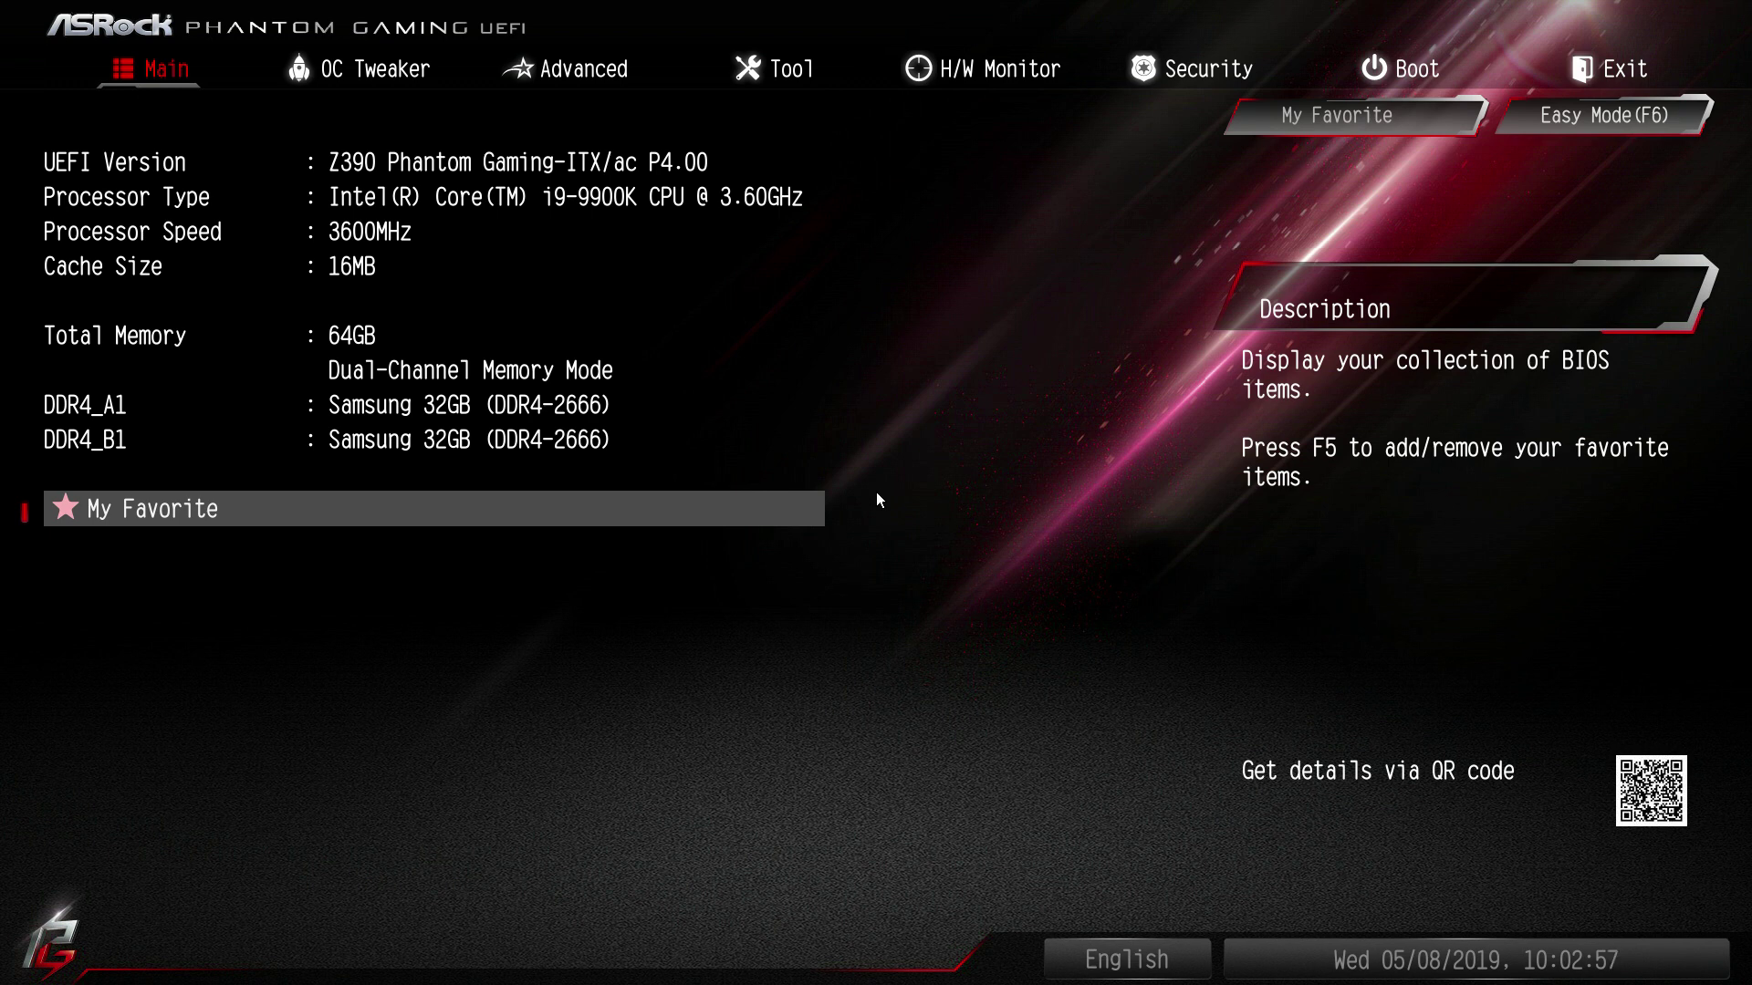
Step: Review the OC Tweaker CPU Configuration settings, from CPU Ratio down past Intel SpeedStep Technology
key("Right")
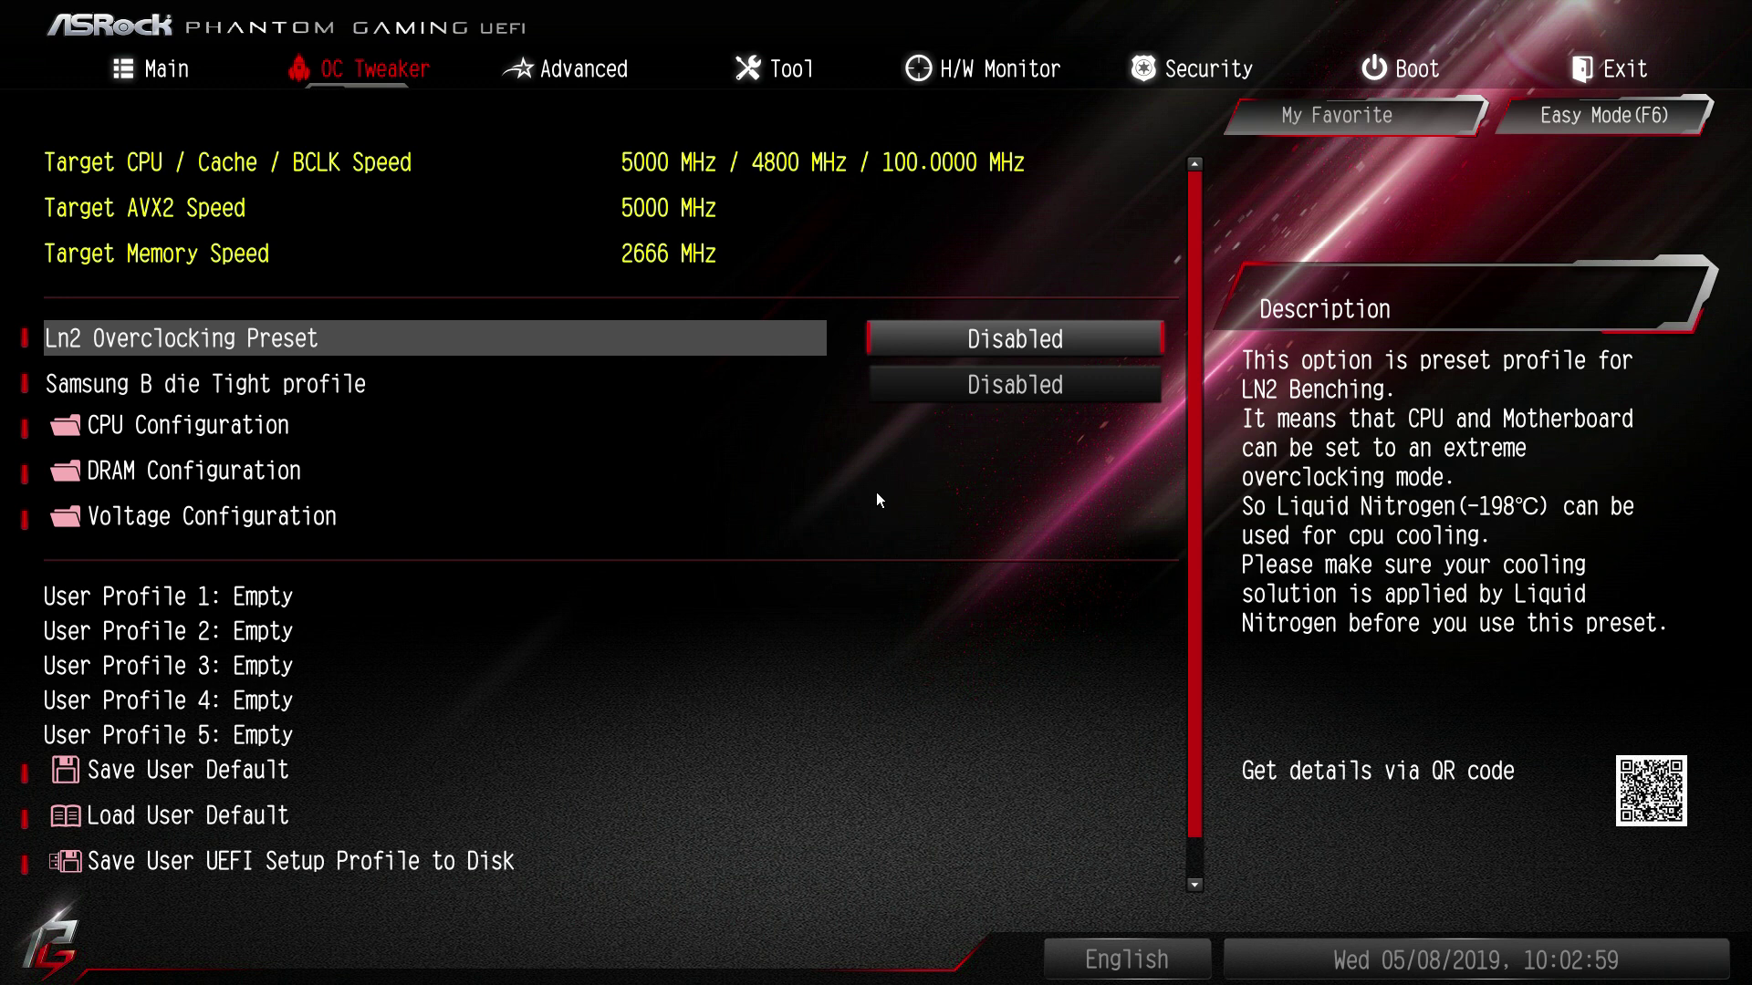
key("Down")
key("Down")
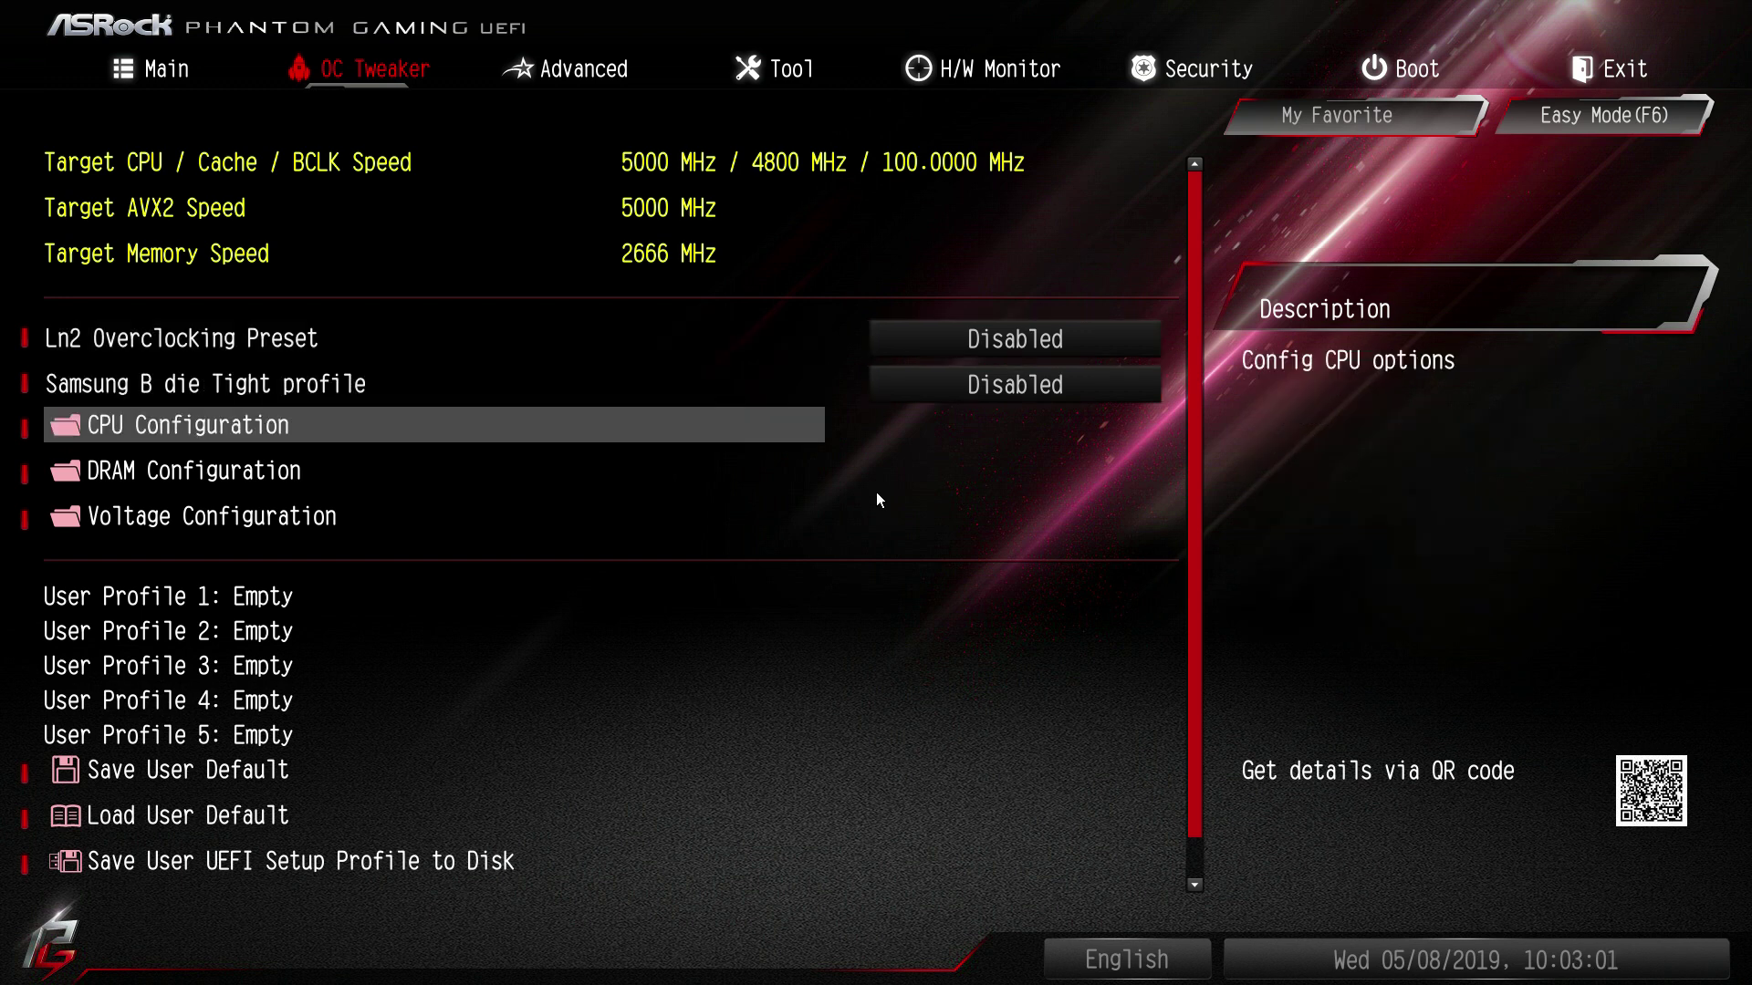
key("Return")
key("Down")
key("Down")
key("Down")
key("Down")
key("Down")
key("Down")
key("Down")
key("Down")
key("Down")
key("Down")
key("Down")
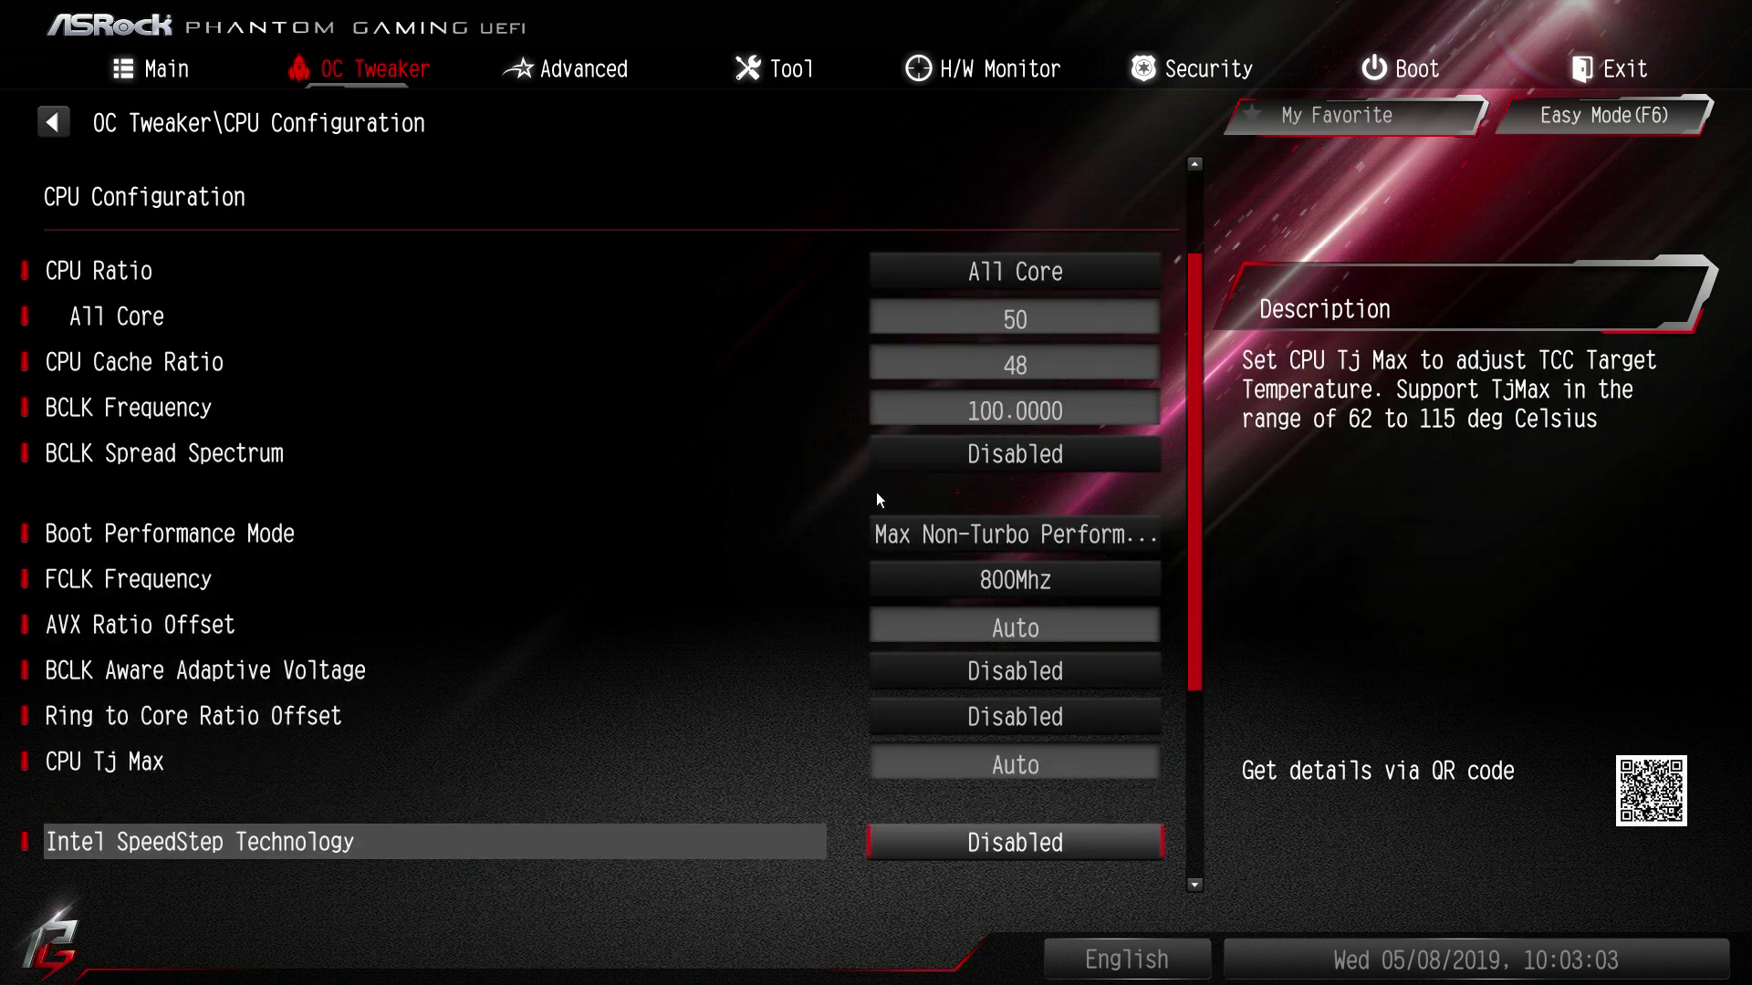
key("Down")
key("Down")
key("Down")
key("Down")
key("Down")
key("Down")
key("Escape")
Step: Examine the DRAM Configuration frequency settings and the primary and secondary timings down to Read to Precharge (tRTP)
key("Down")
key("Return")
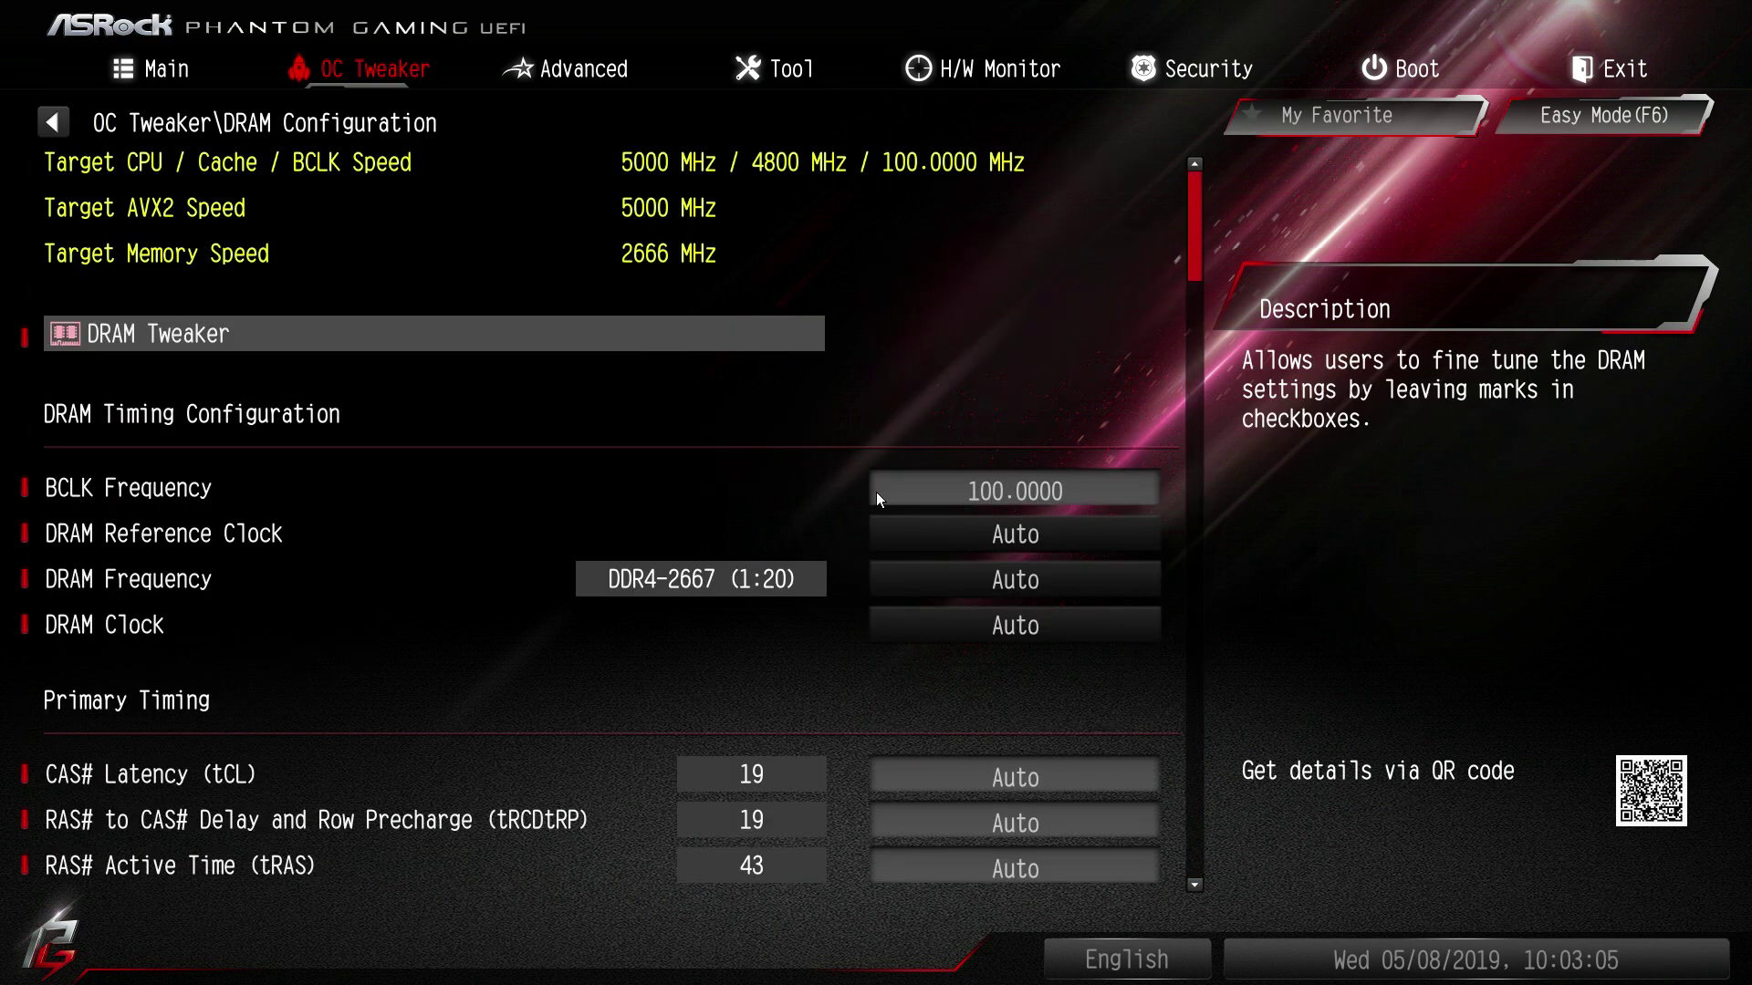
key("Down")
key("Down")
key("Down")
key("Down")
key("Down")
key("Down")
key("Down")
key("Down")
key("Down")
key("Down")
key("Down")
key("Down")
key("Down")
key("Down")
key("Down")
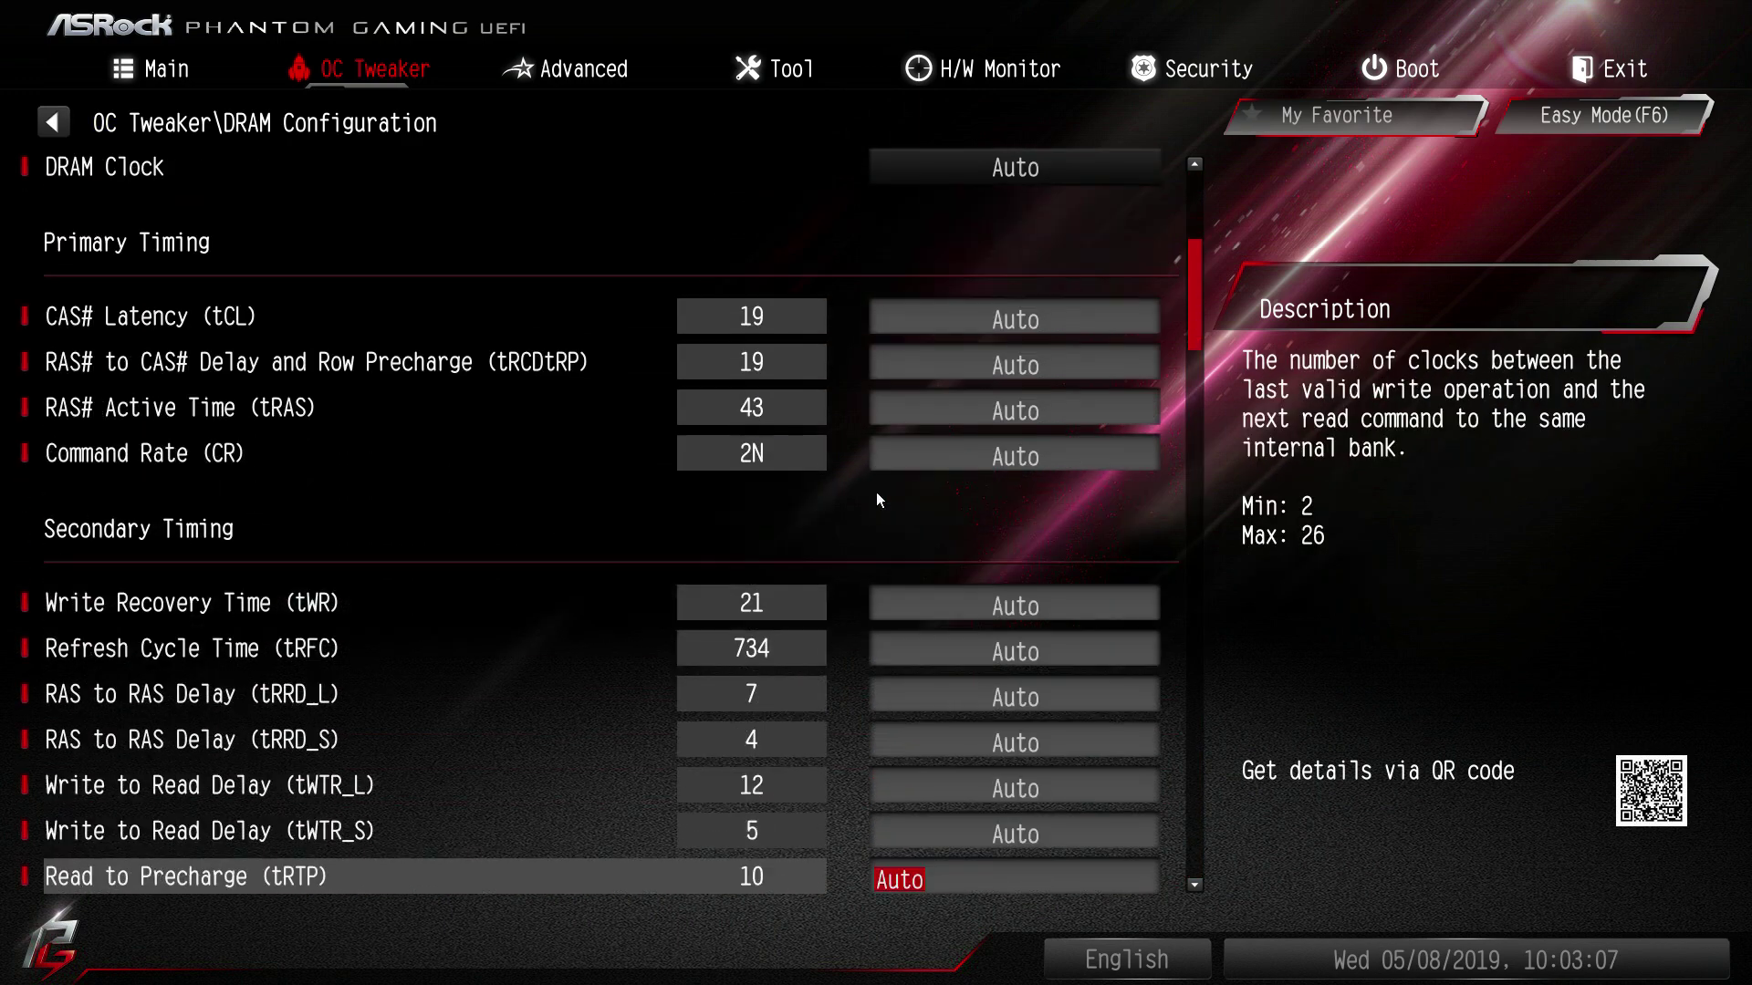
key("Escape")
Step: Examine the Voltage Configuration settings from Voltage Mode down to CPU Cold Bug Killer Eventual Voltage
key("Down")
key("Return")
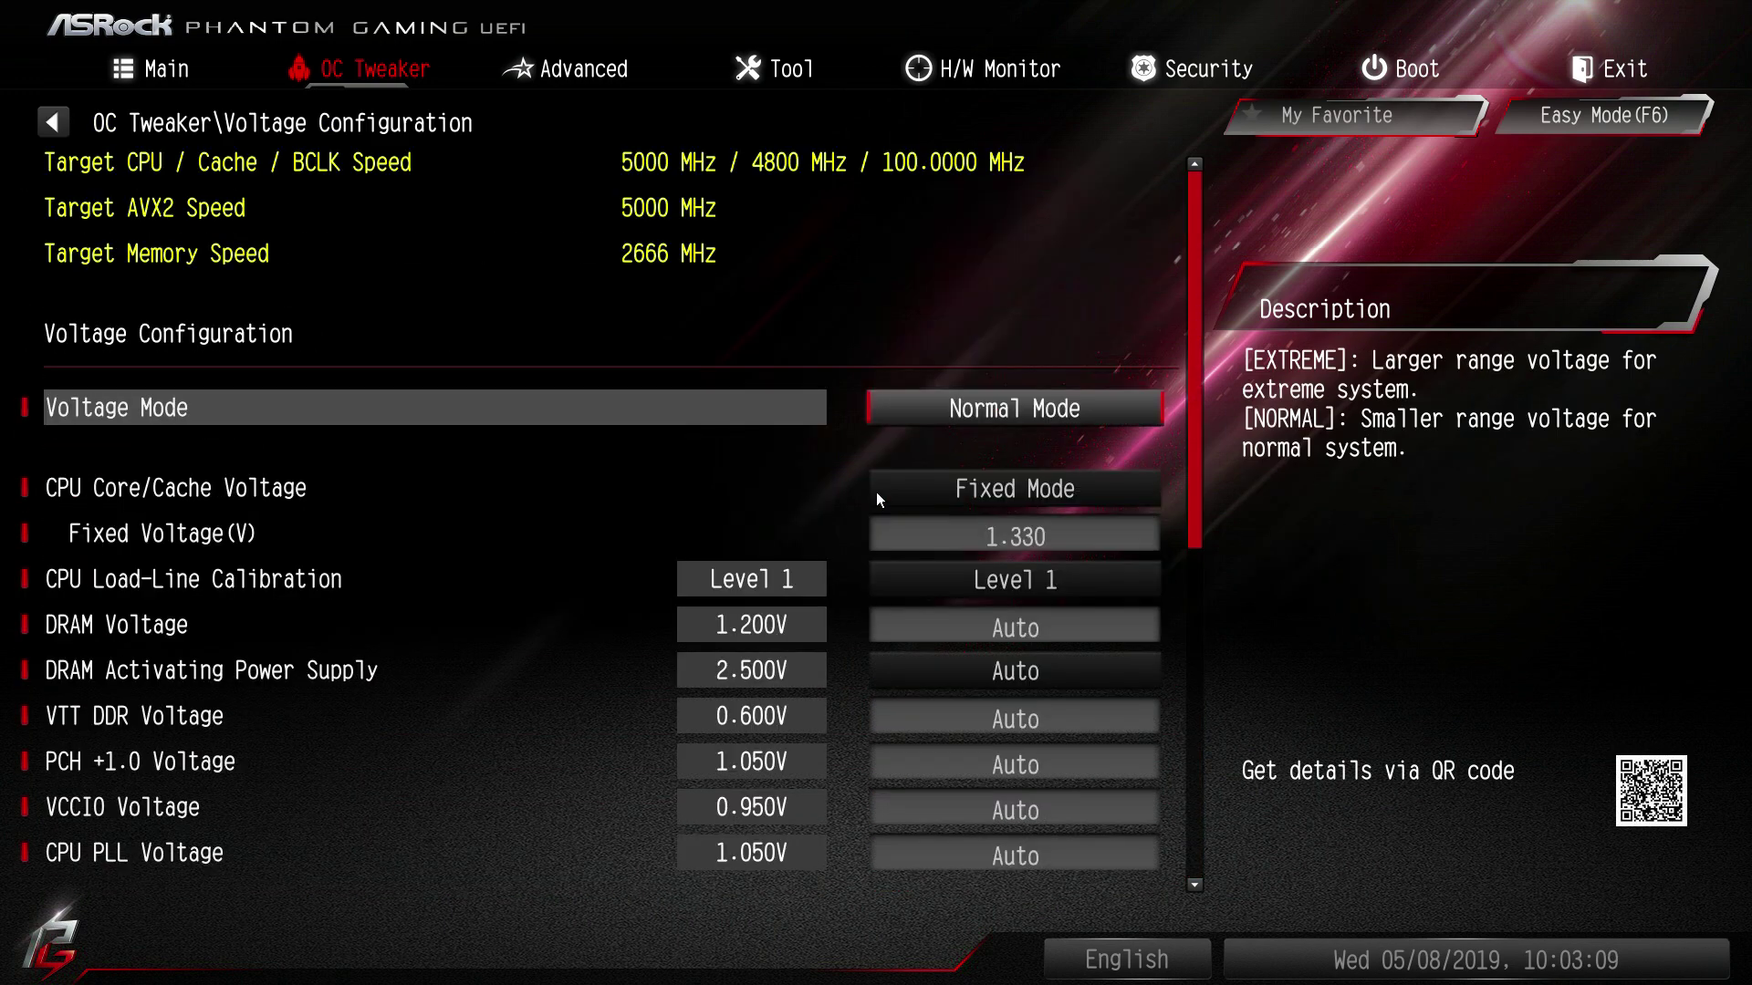
key("Down")
key("Down")
key("Down")
key("Down")
key("Down")
key("Down")
key("Down")
key("Down")
key("Down")
key("Down")
key("Down")
key("Down")
key("Down")
key("Down")
key("Down")
key("Down")
key("Down")
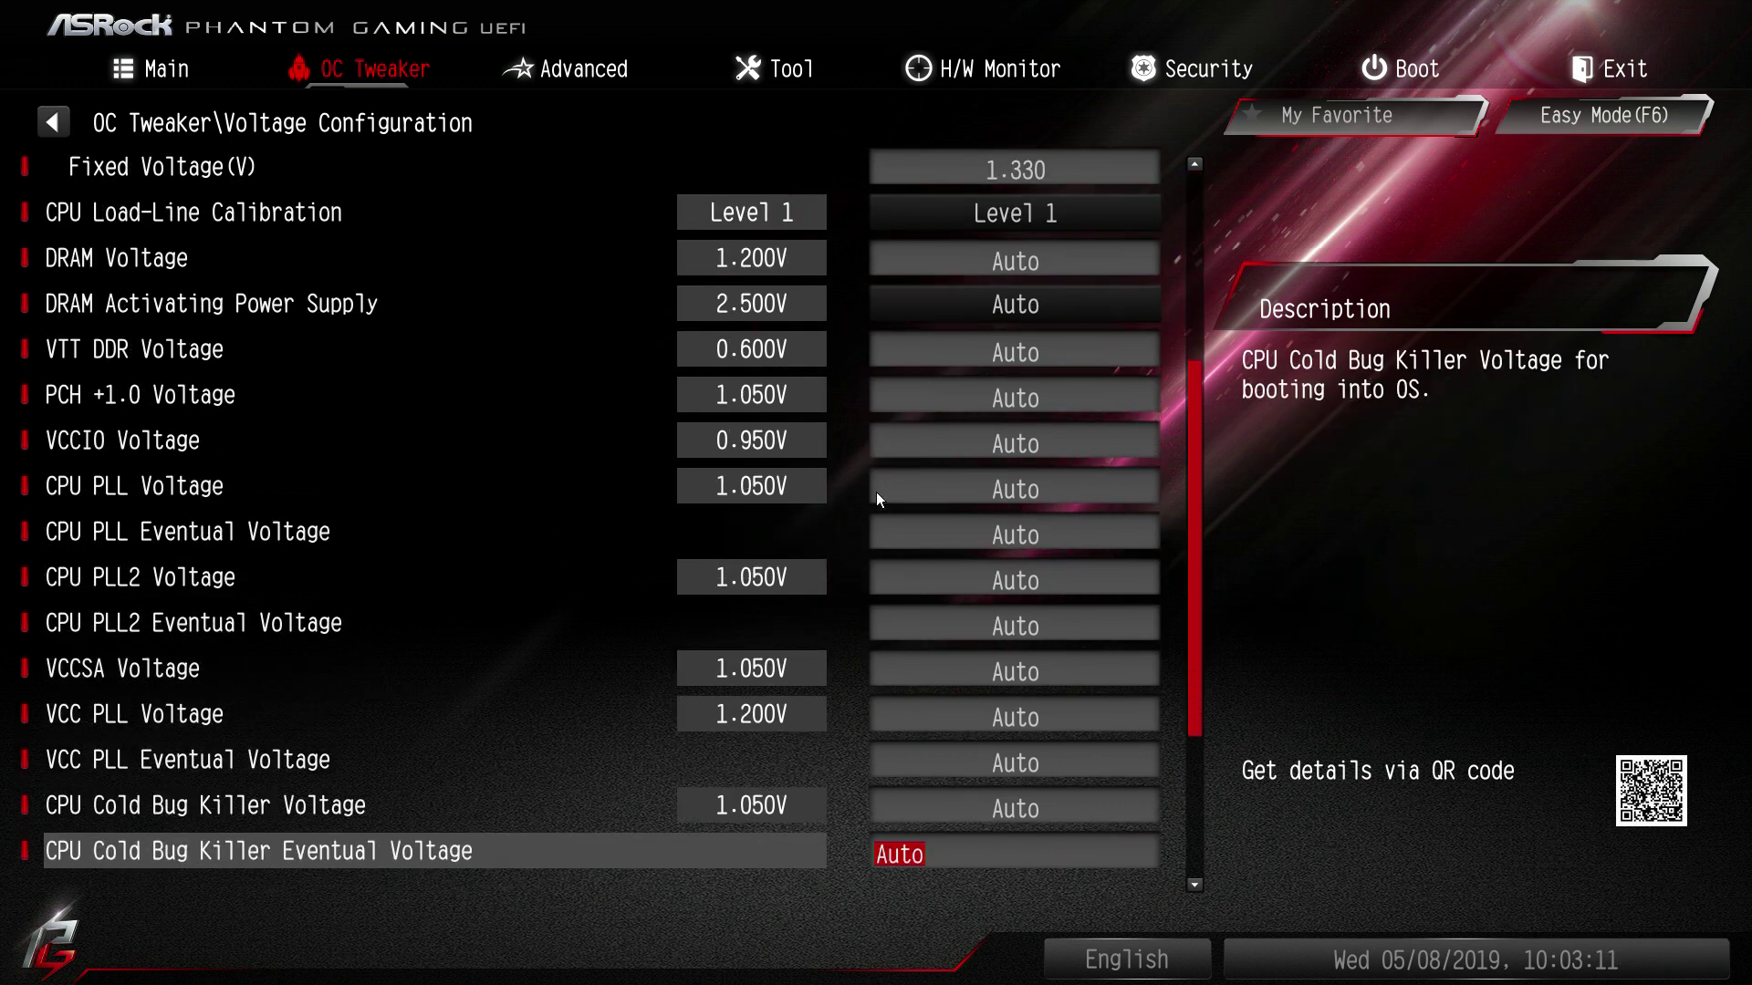
Step: Go back up to the VCCIO Voltage setting, and save the configuration changes and exit setup
key("Up")
key("Up")
key("Up")
key("Up")
key("Up")
key("Up")
key("Up")
key("Up")
key("Up")
key("F10")
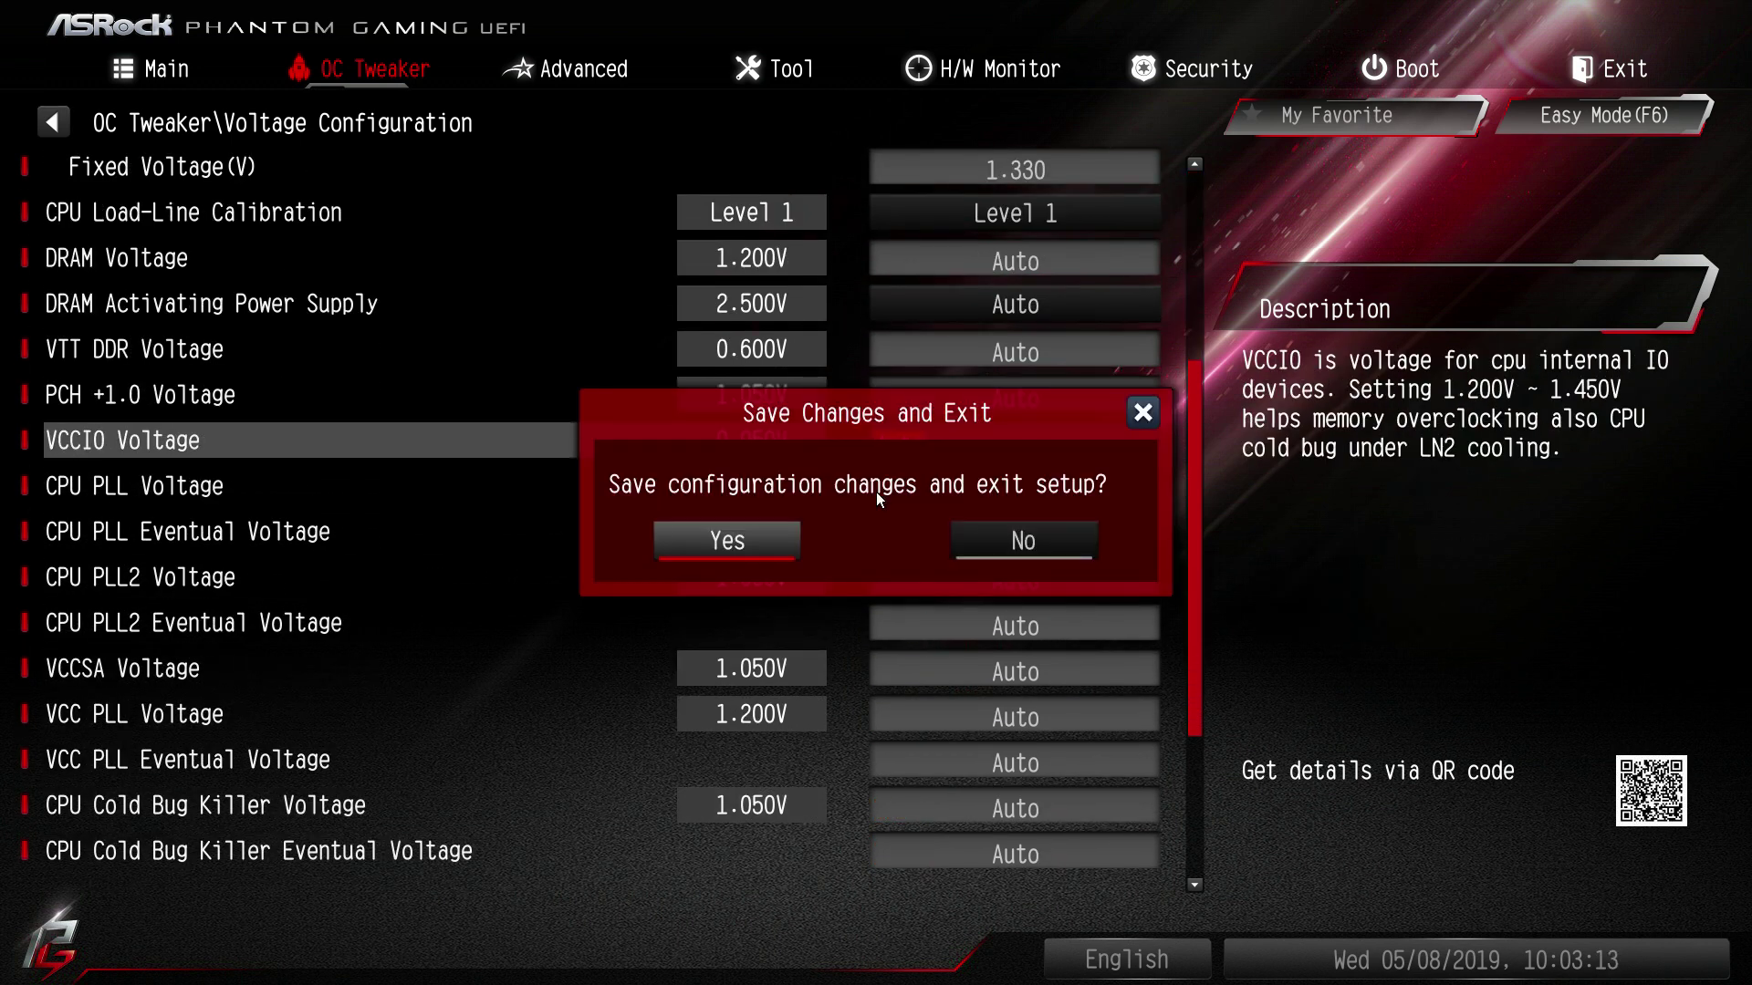
key("Return")
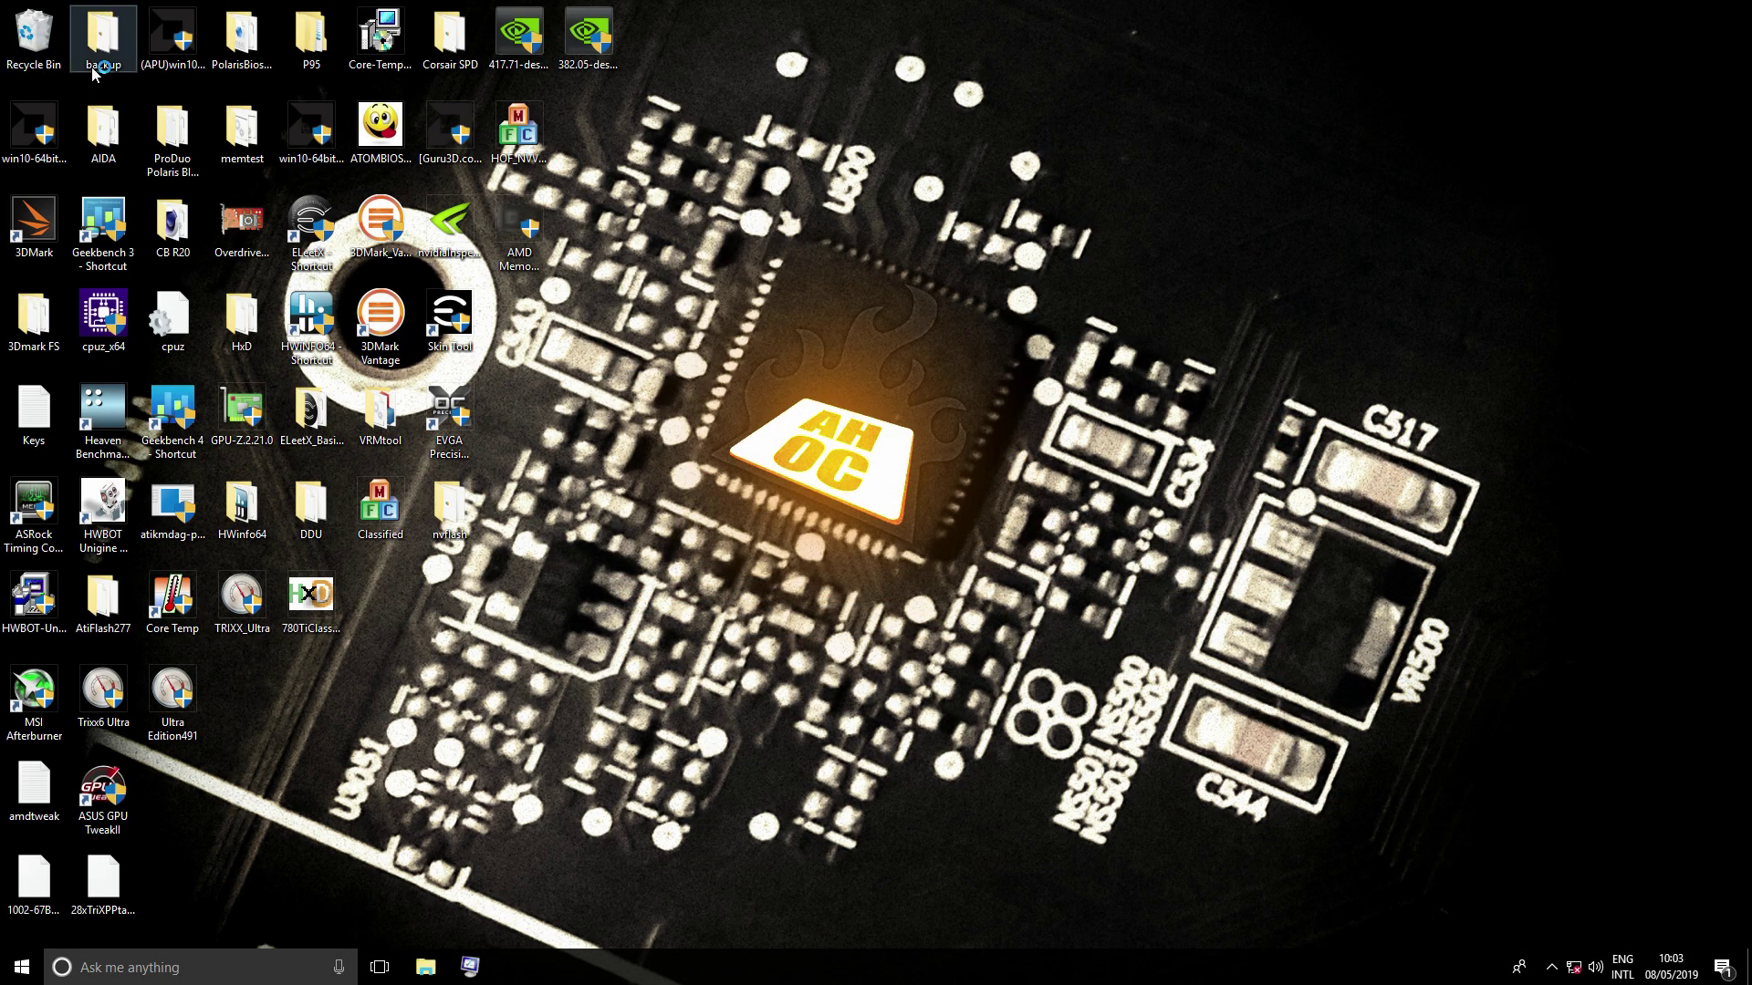
Step: Launch AIDA64 from the AIDA desktop folder, close the folder, and start CPU-Z as well
double_click(91, 133)
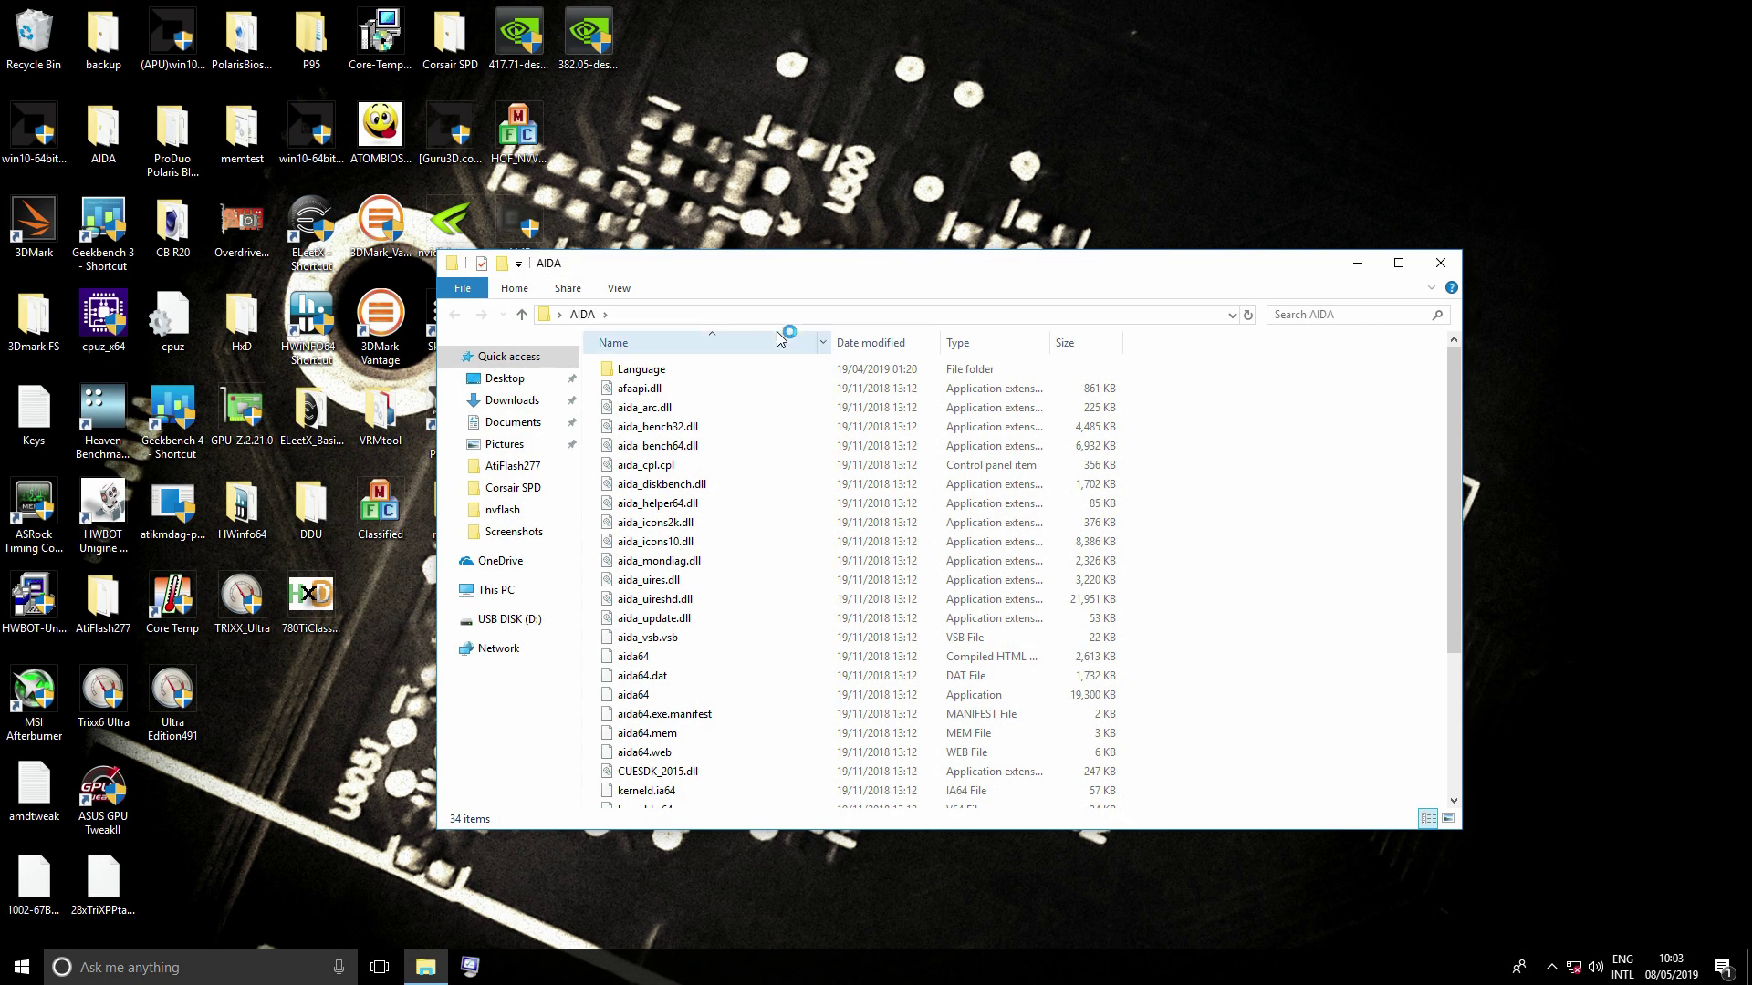
double_click(657, 695)
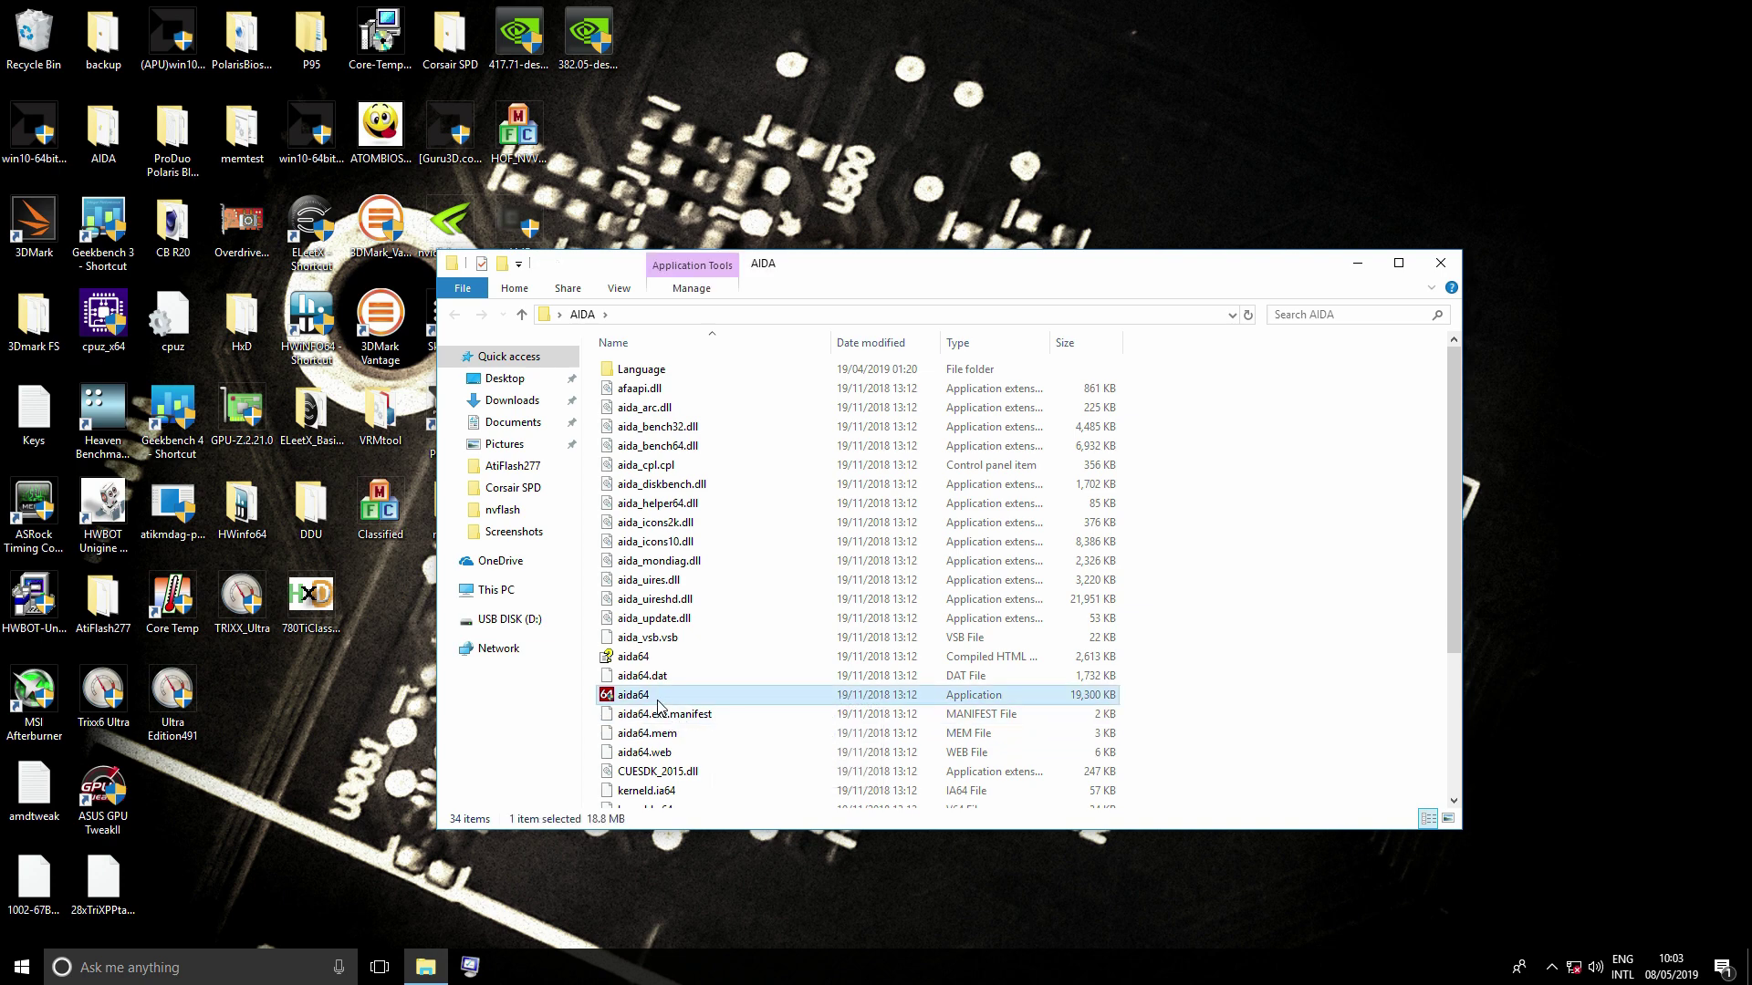
left_click(1442, 264)
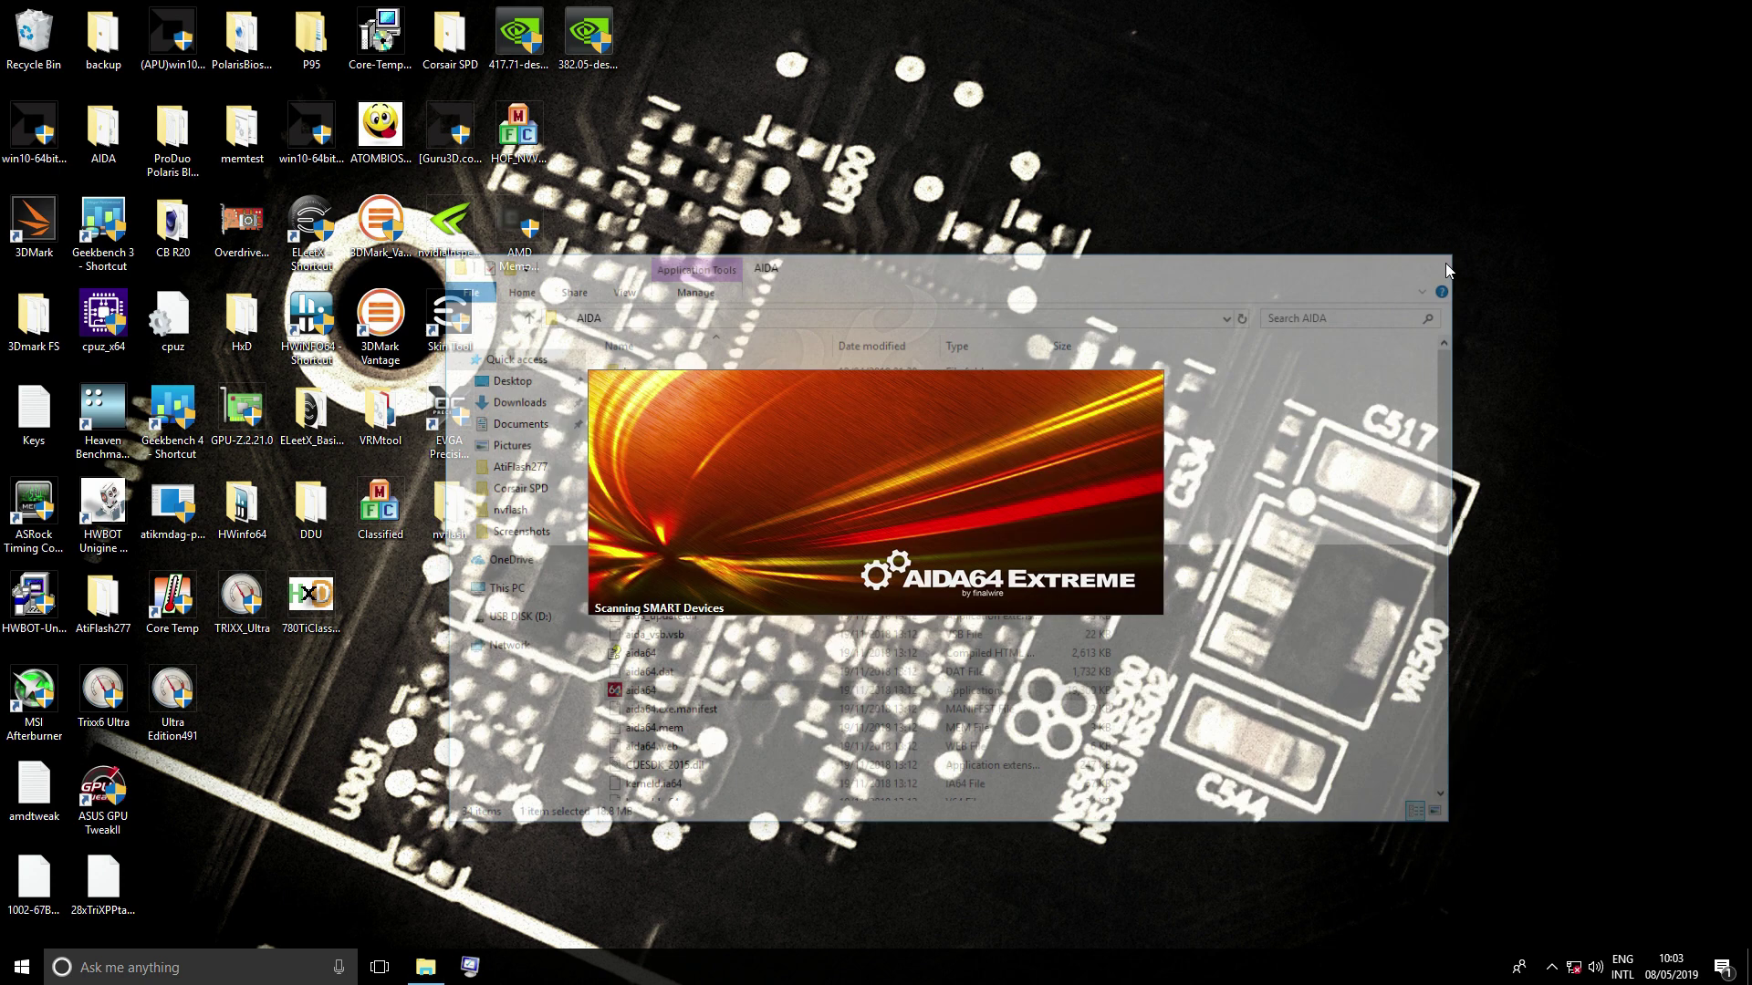
double_click(97, 324)
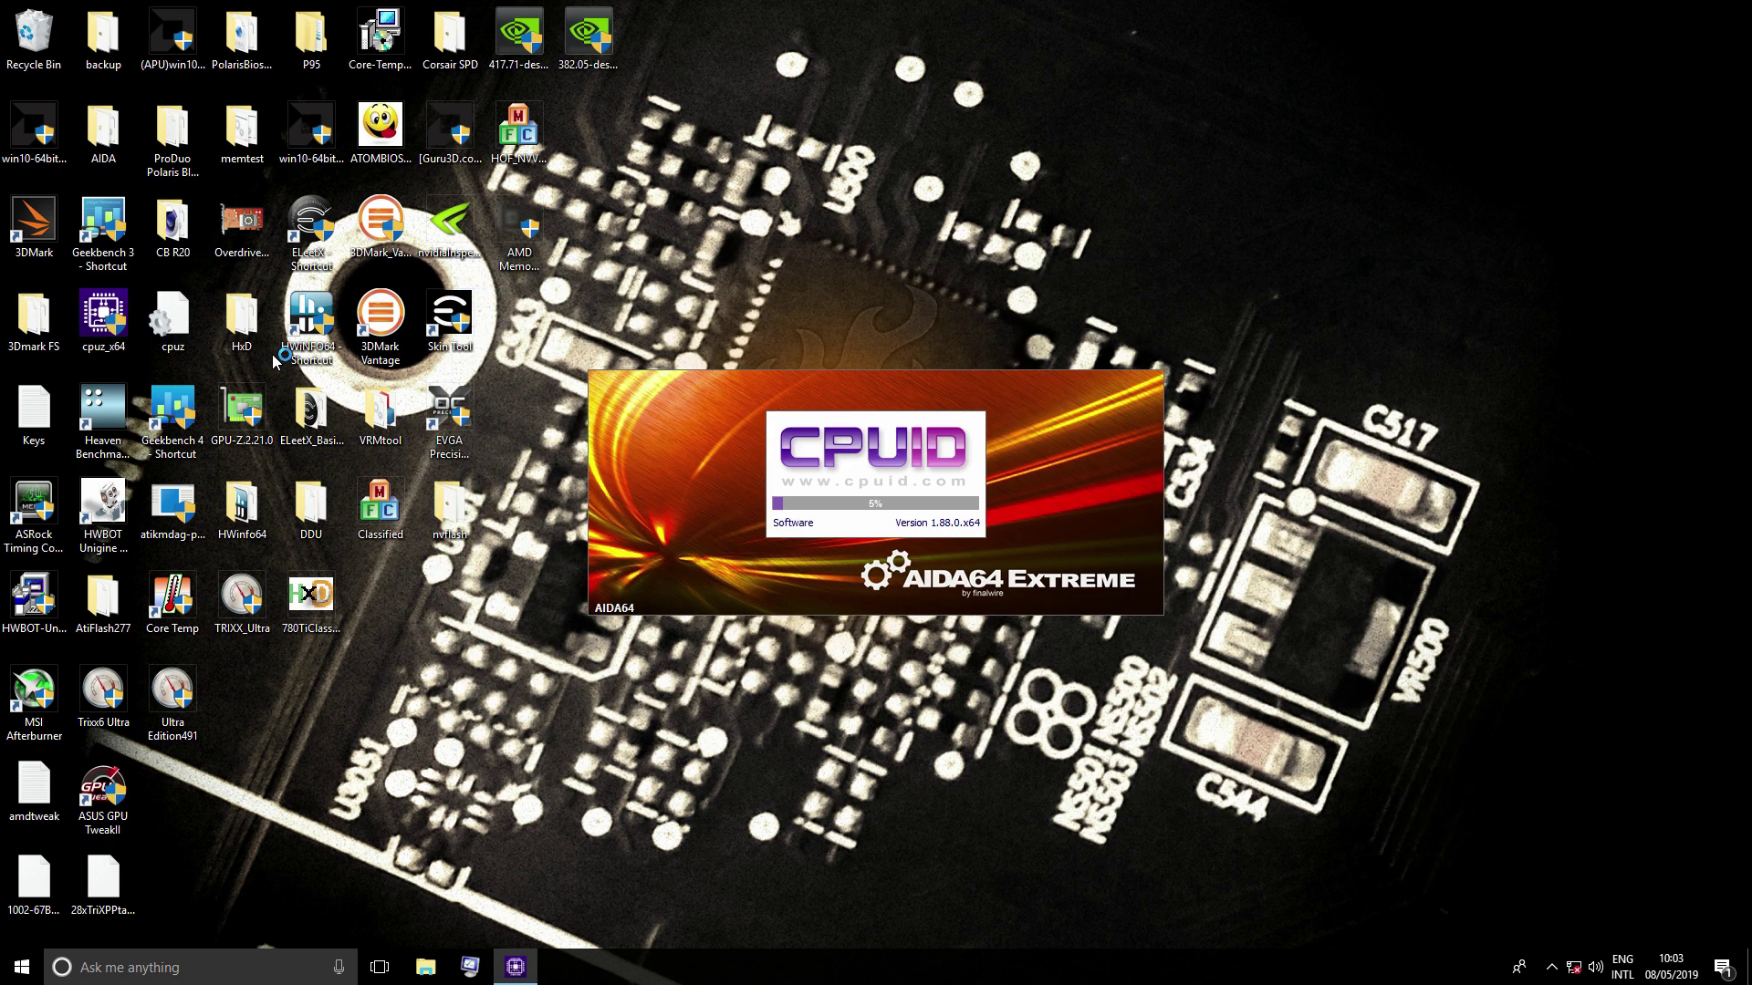
Step: Check the memory usage on Task Manager's performance view and close Task Manager
key("ctrl+shift+Escape")
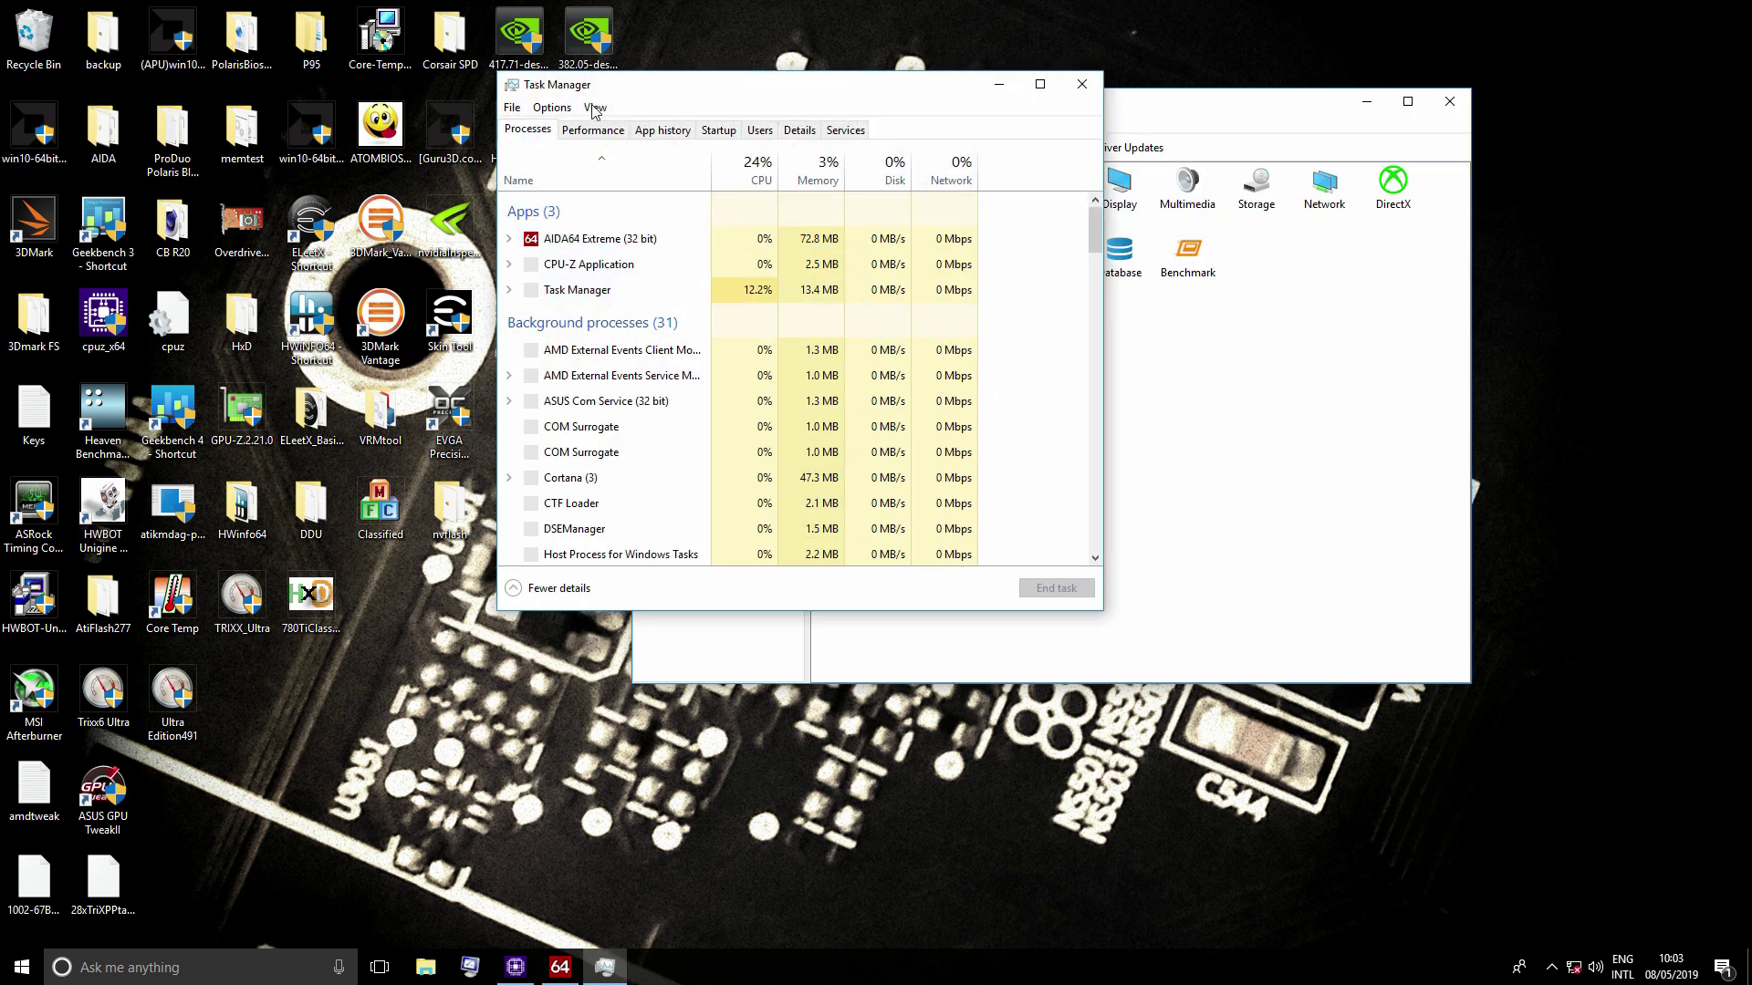
left_click(591, 131)
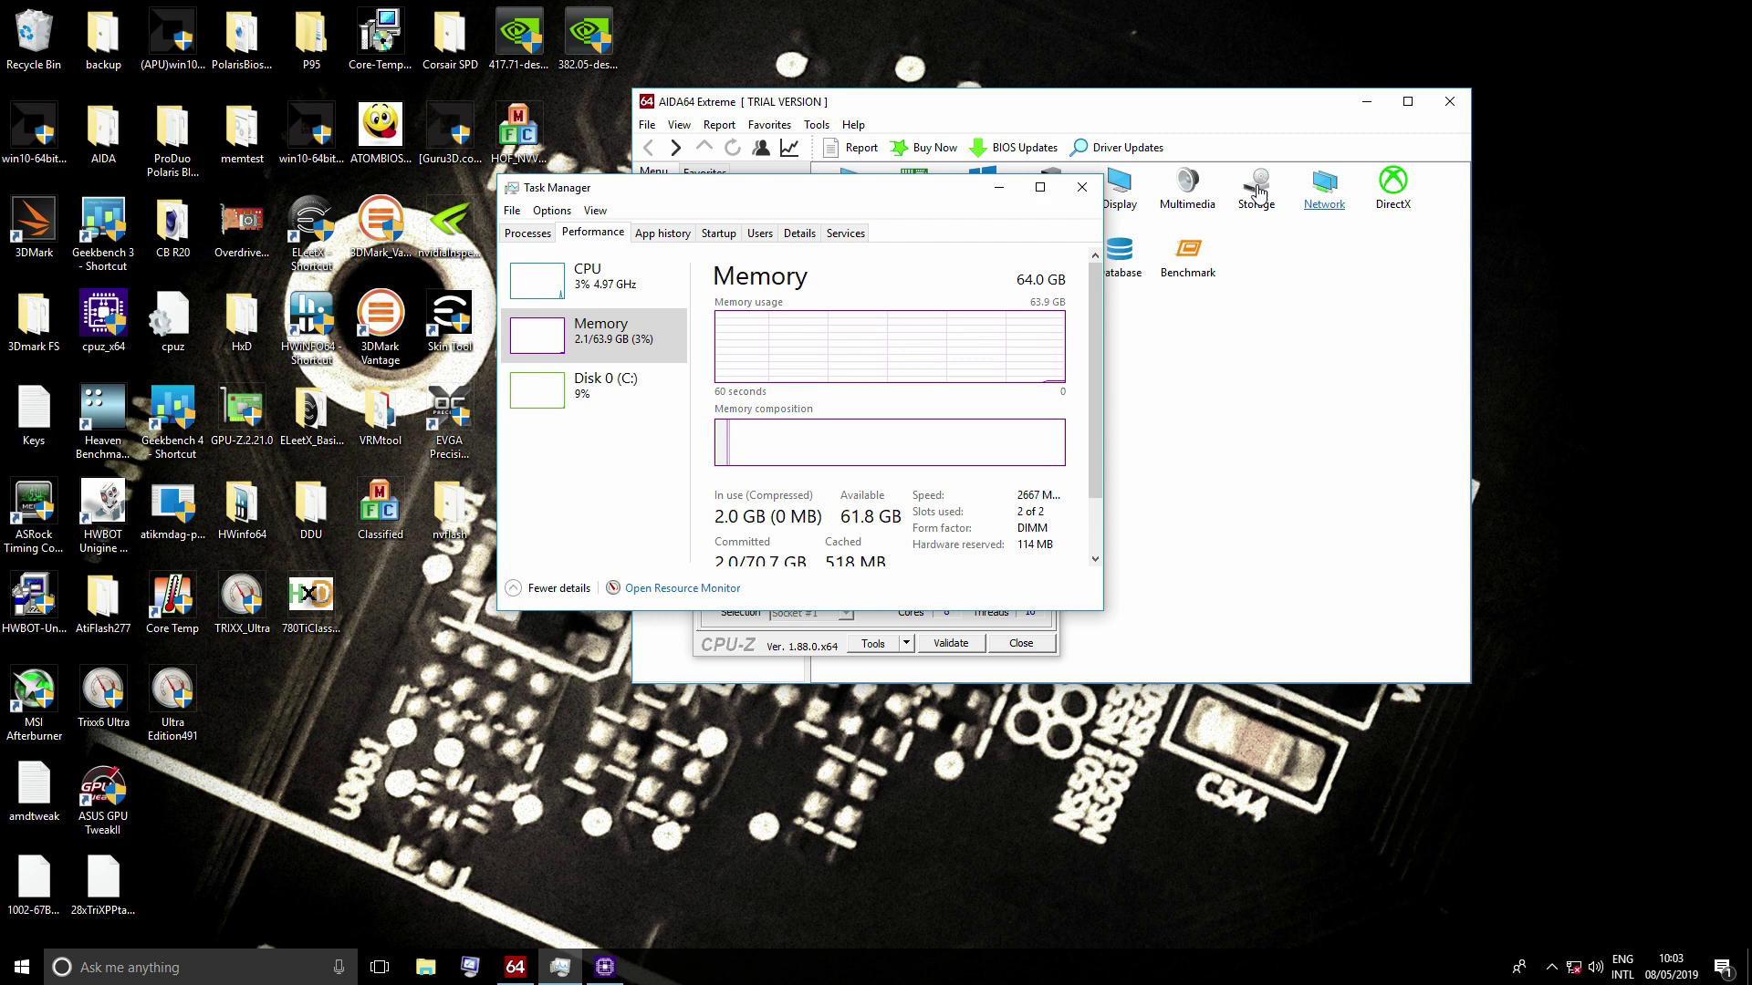
left_click(1082, 187)
Step: Review the memory timings in CPU-Z and compare the SPD data of Slot #2 and Slot #1
left_click(863, 331)
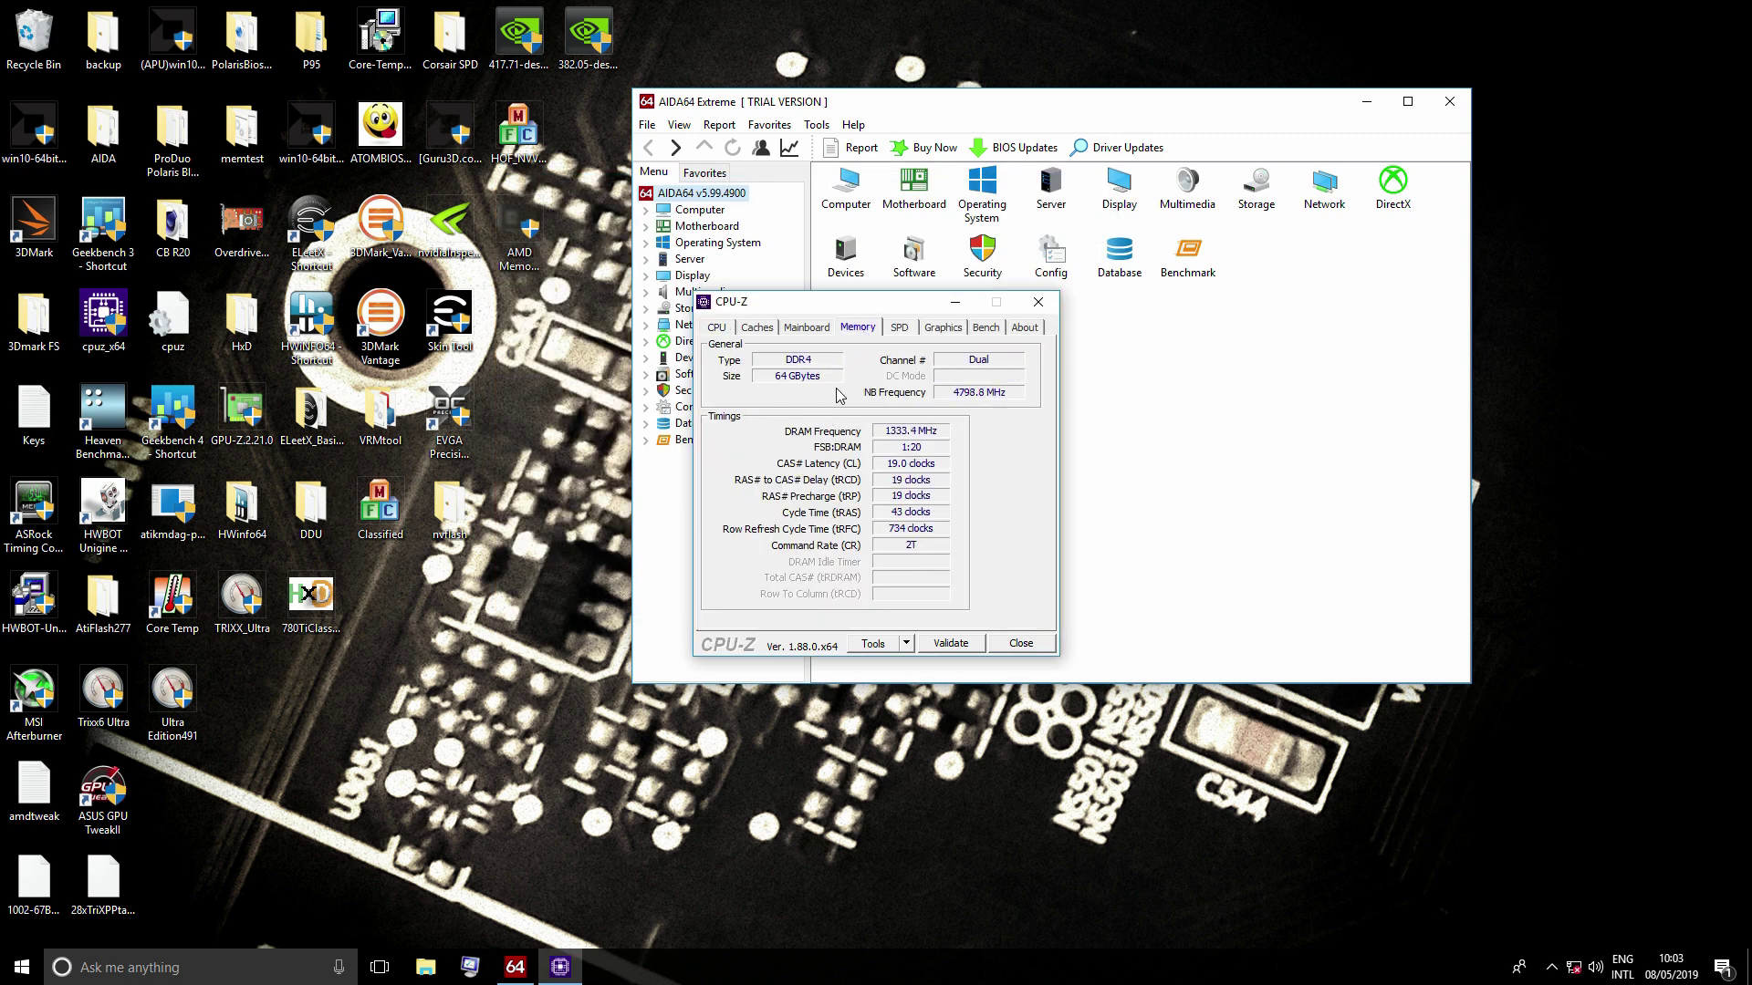
left_click(903, 332)
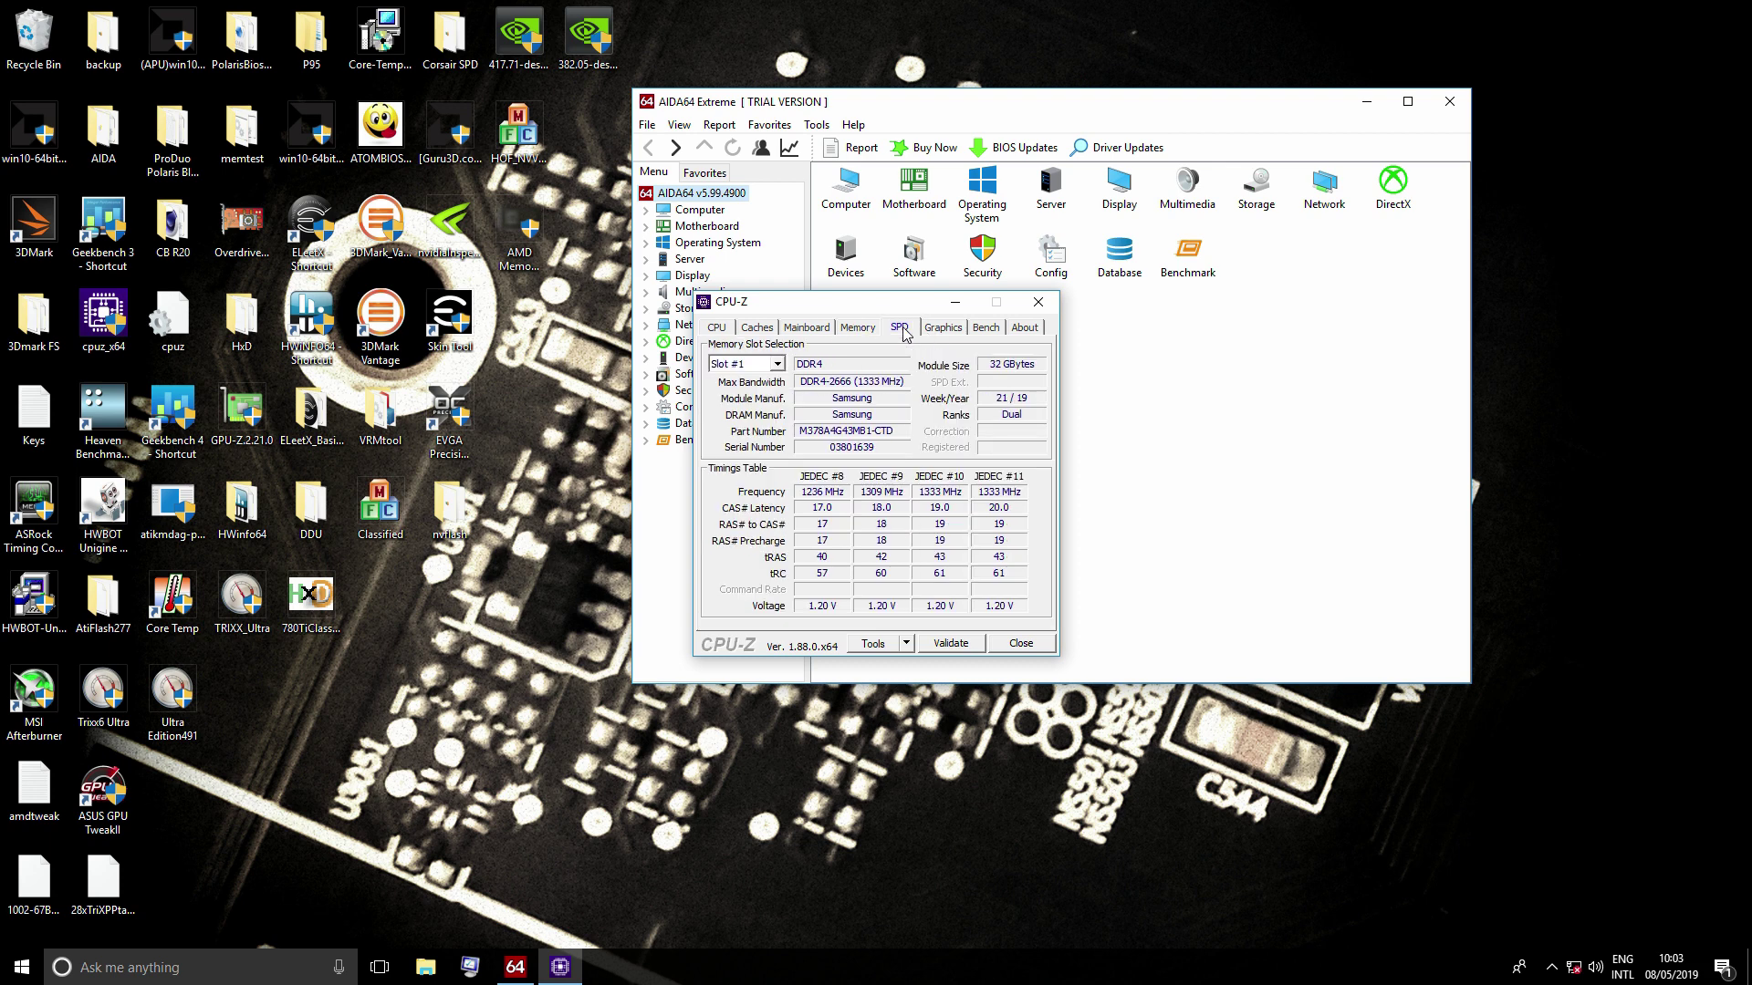
left_click(758, 364)
left_click(762, 388)
left_click(775, 364)
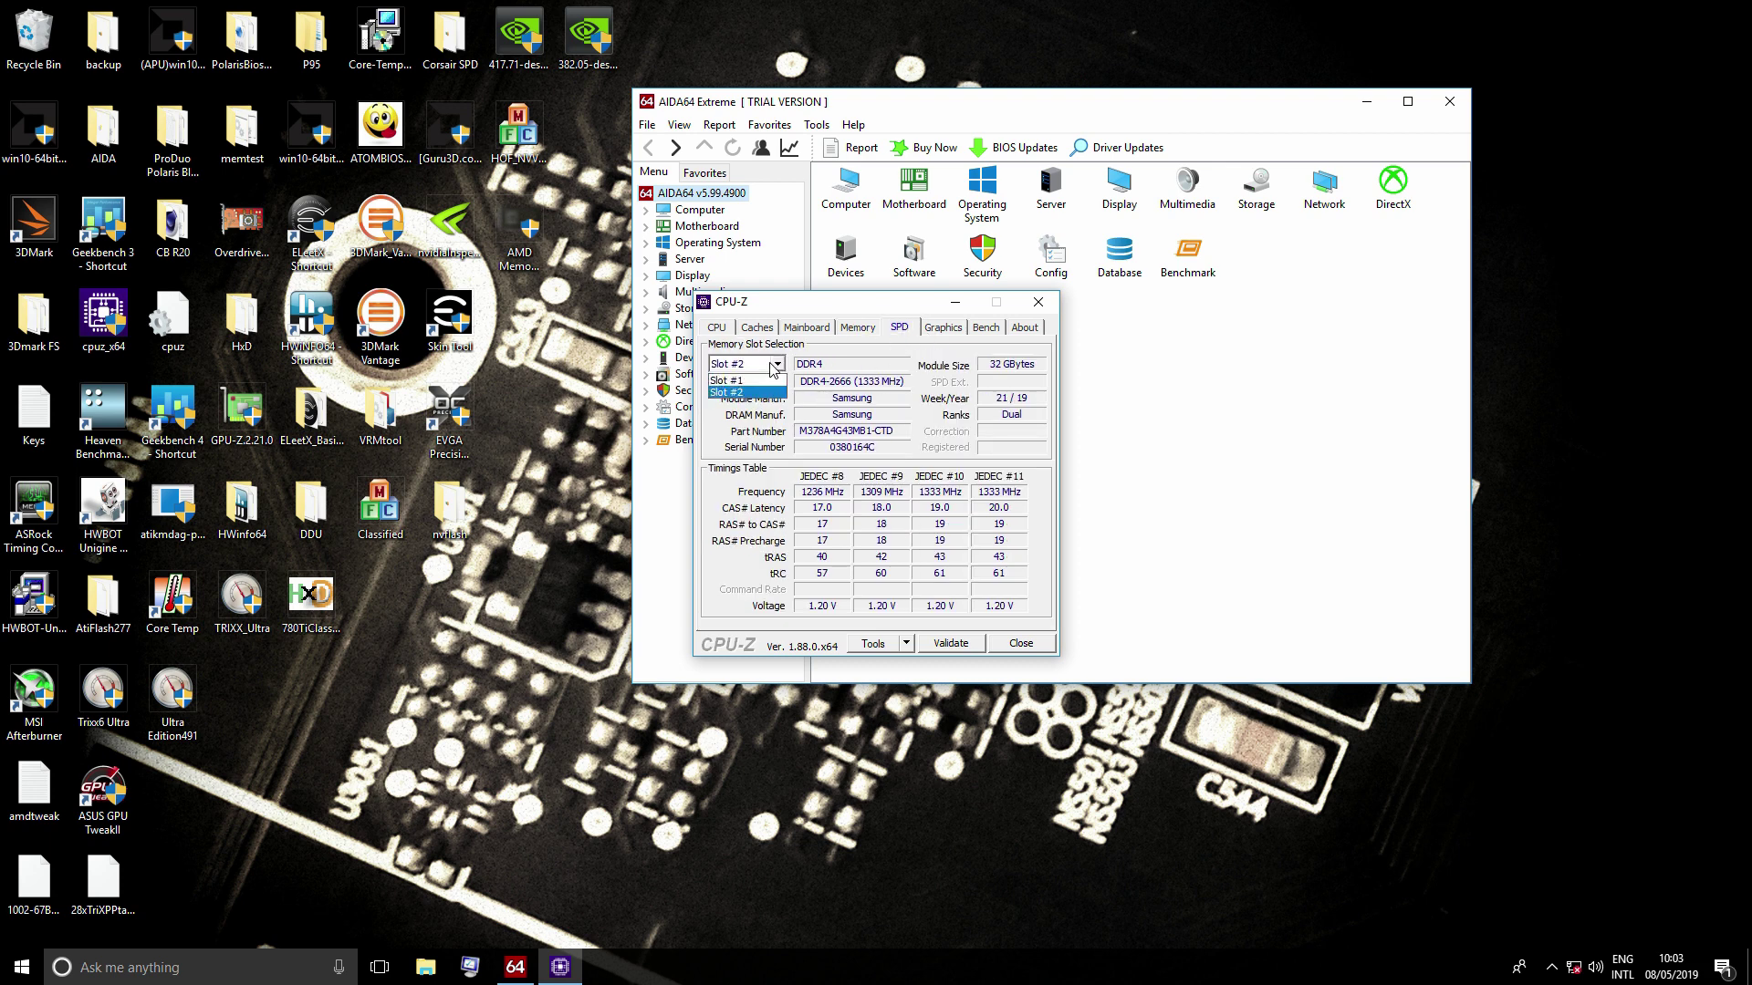
left_click(762, 379)
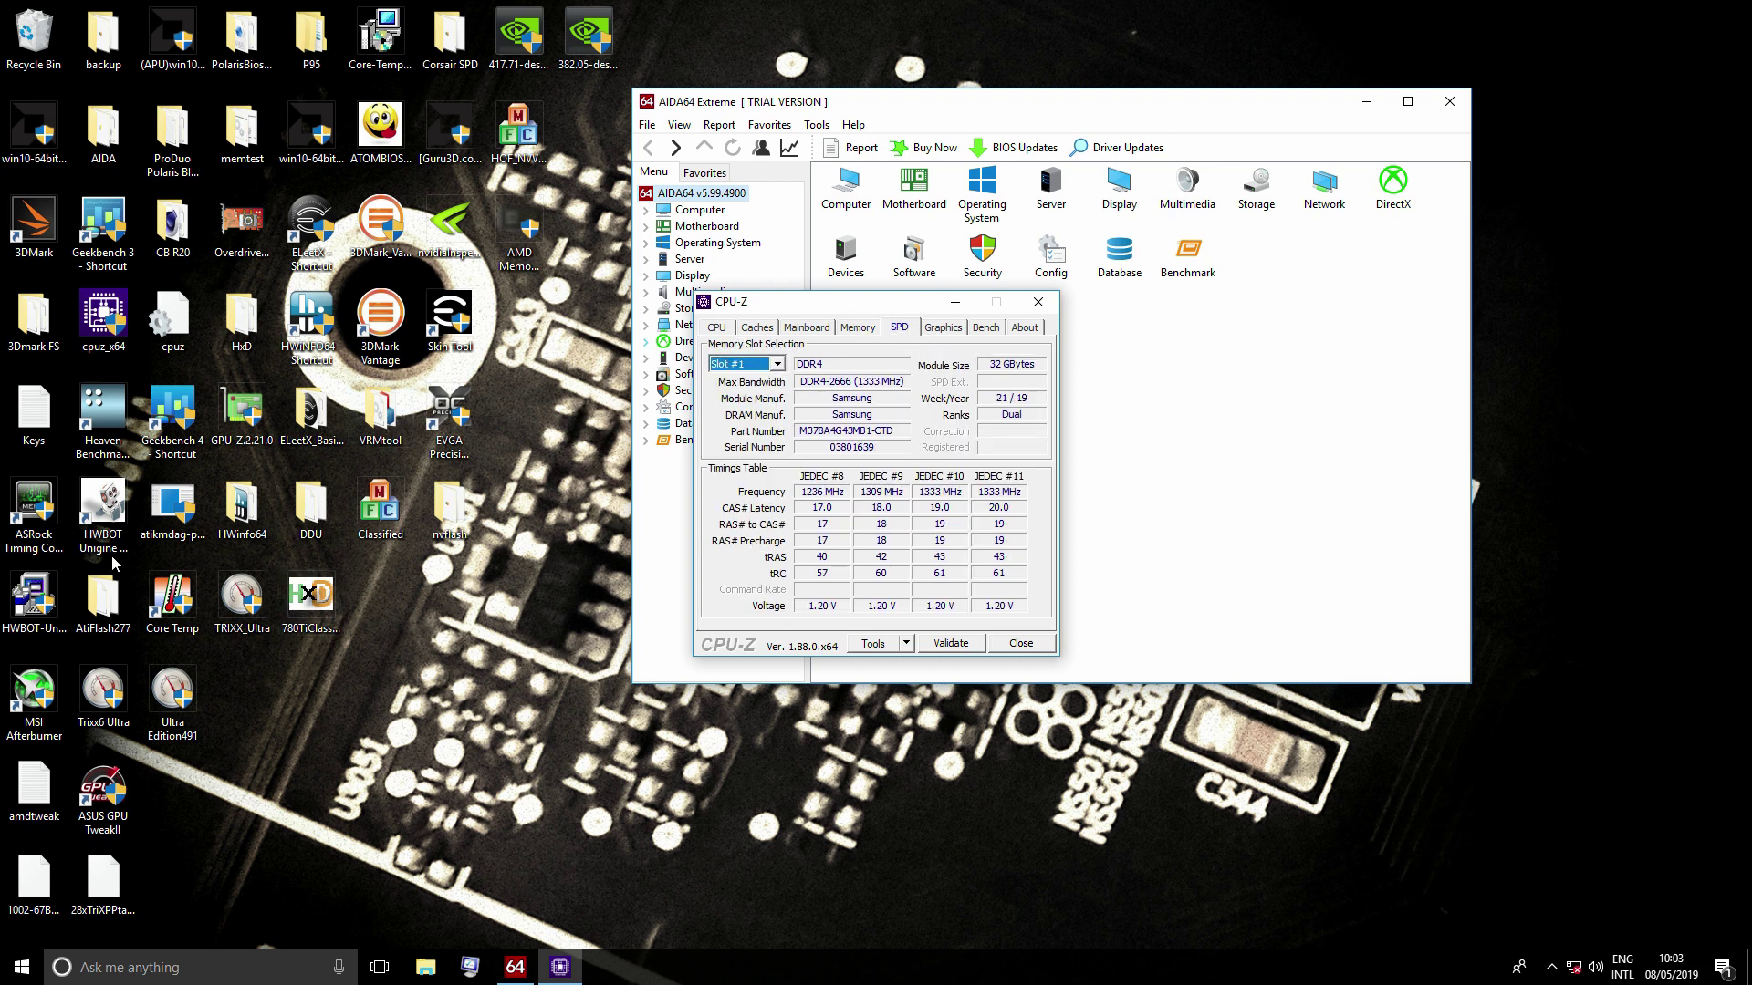
Step: Inspect the timings in ASRock Timing Configurator, highlight the Refresh Cycle Time (tRFC) value, and close CPU-Z and the configurator
double_click(33, 511)
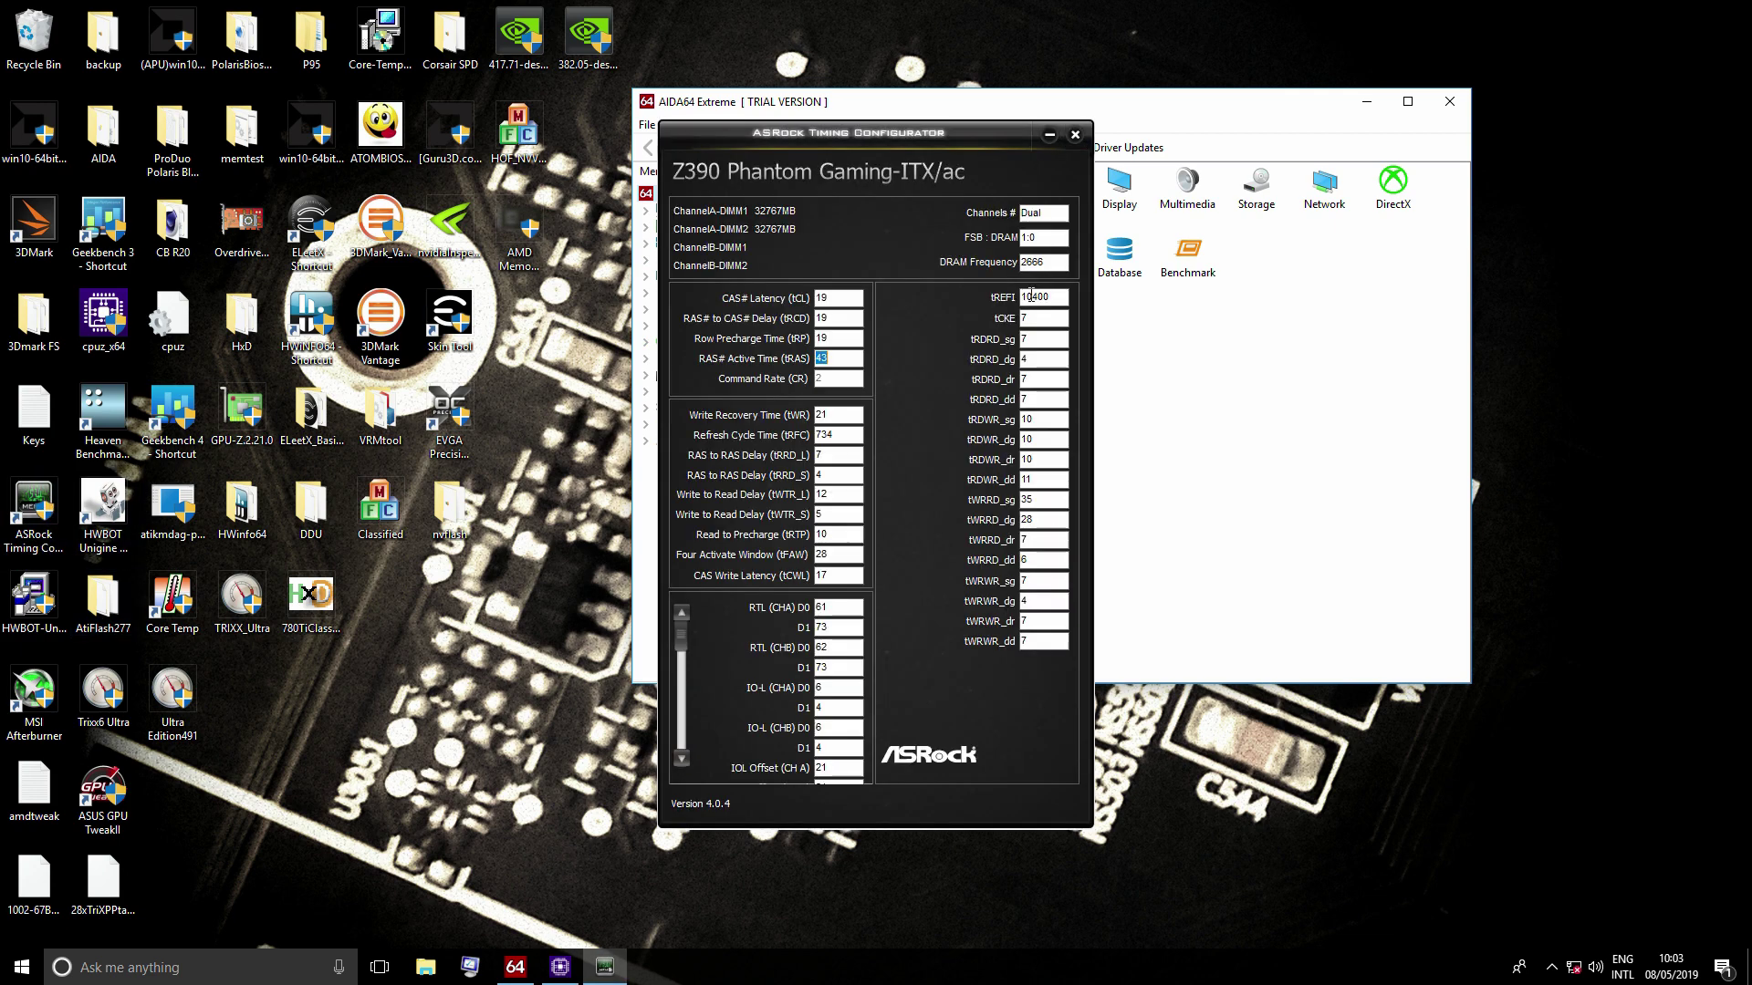
left_click_drag(856, 135, 416, 69)
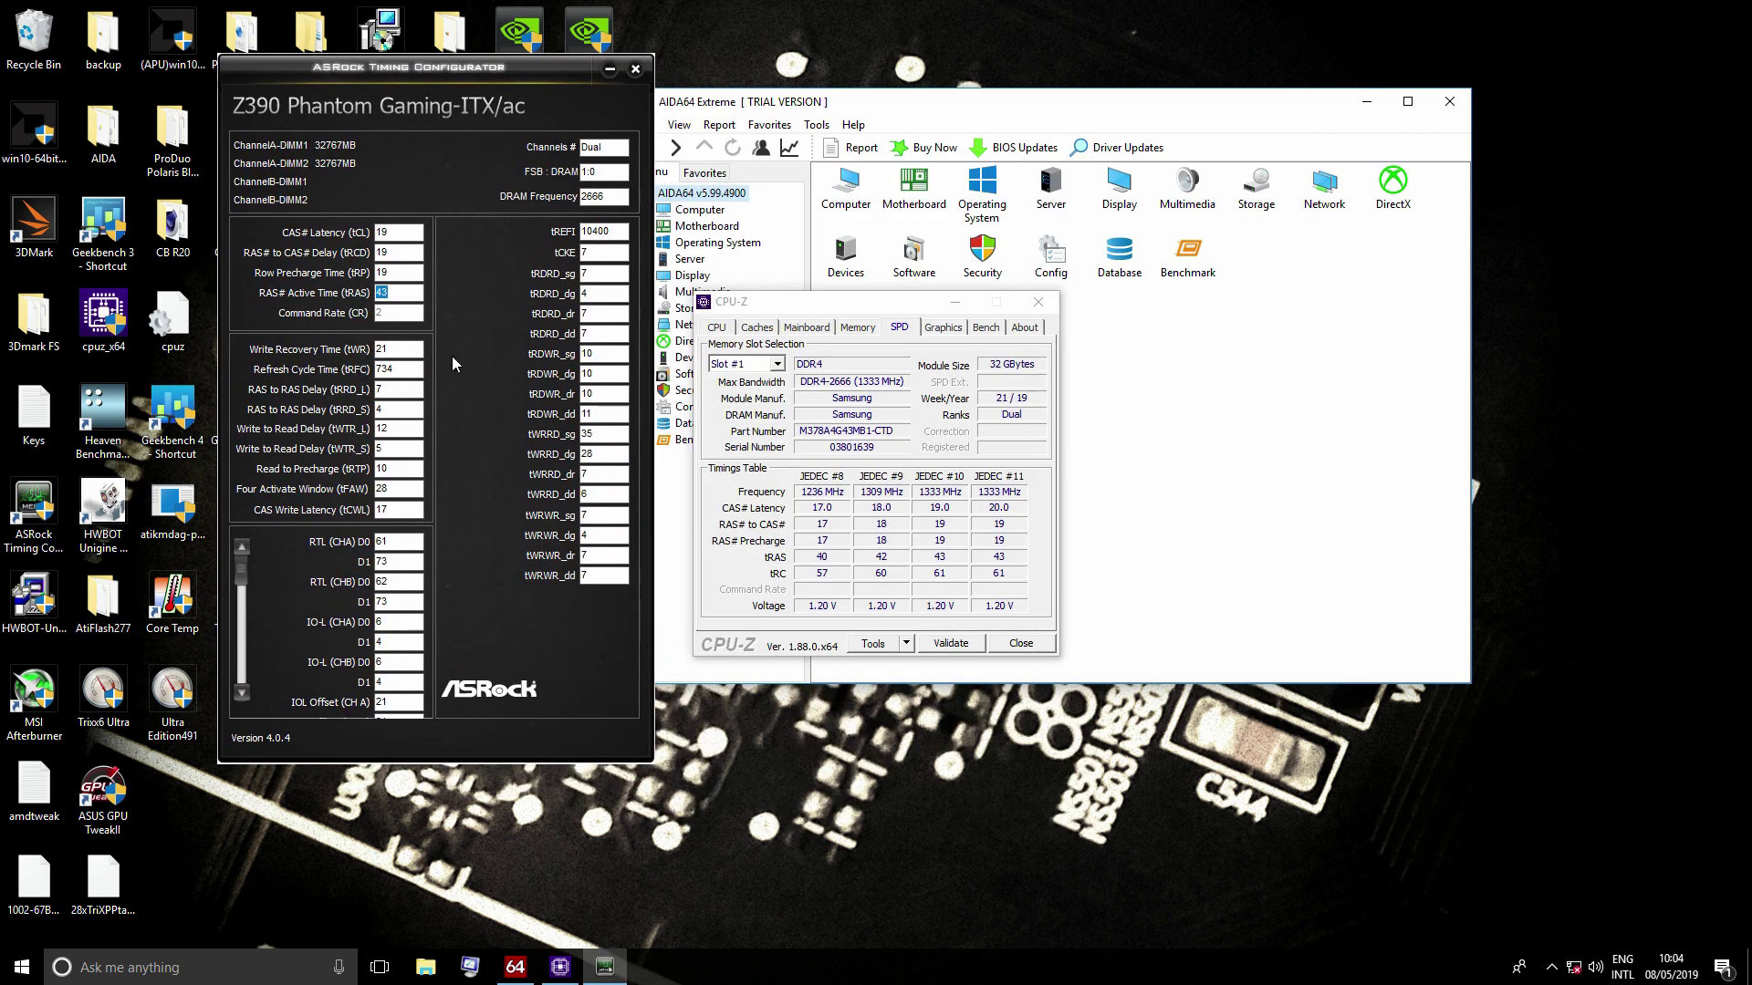
left_click(409, 372)
double_click(409, 374)
left_click(1038, 302)
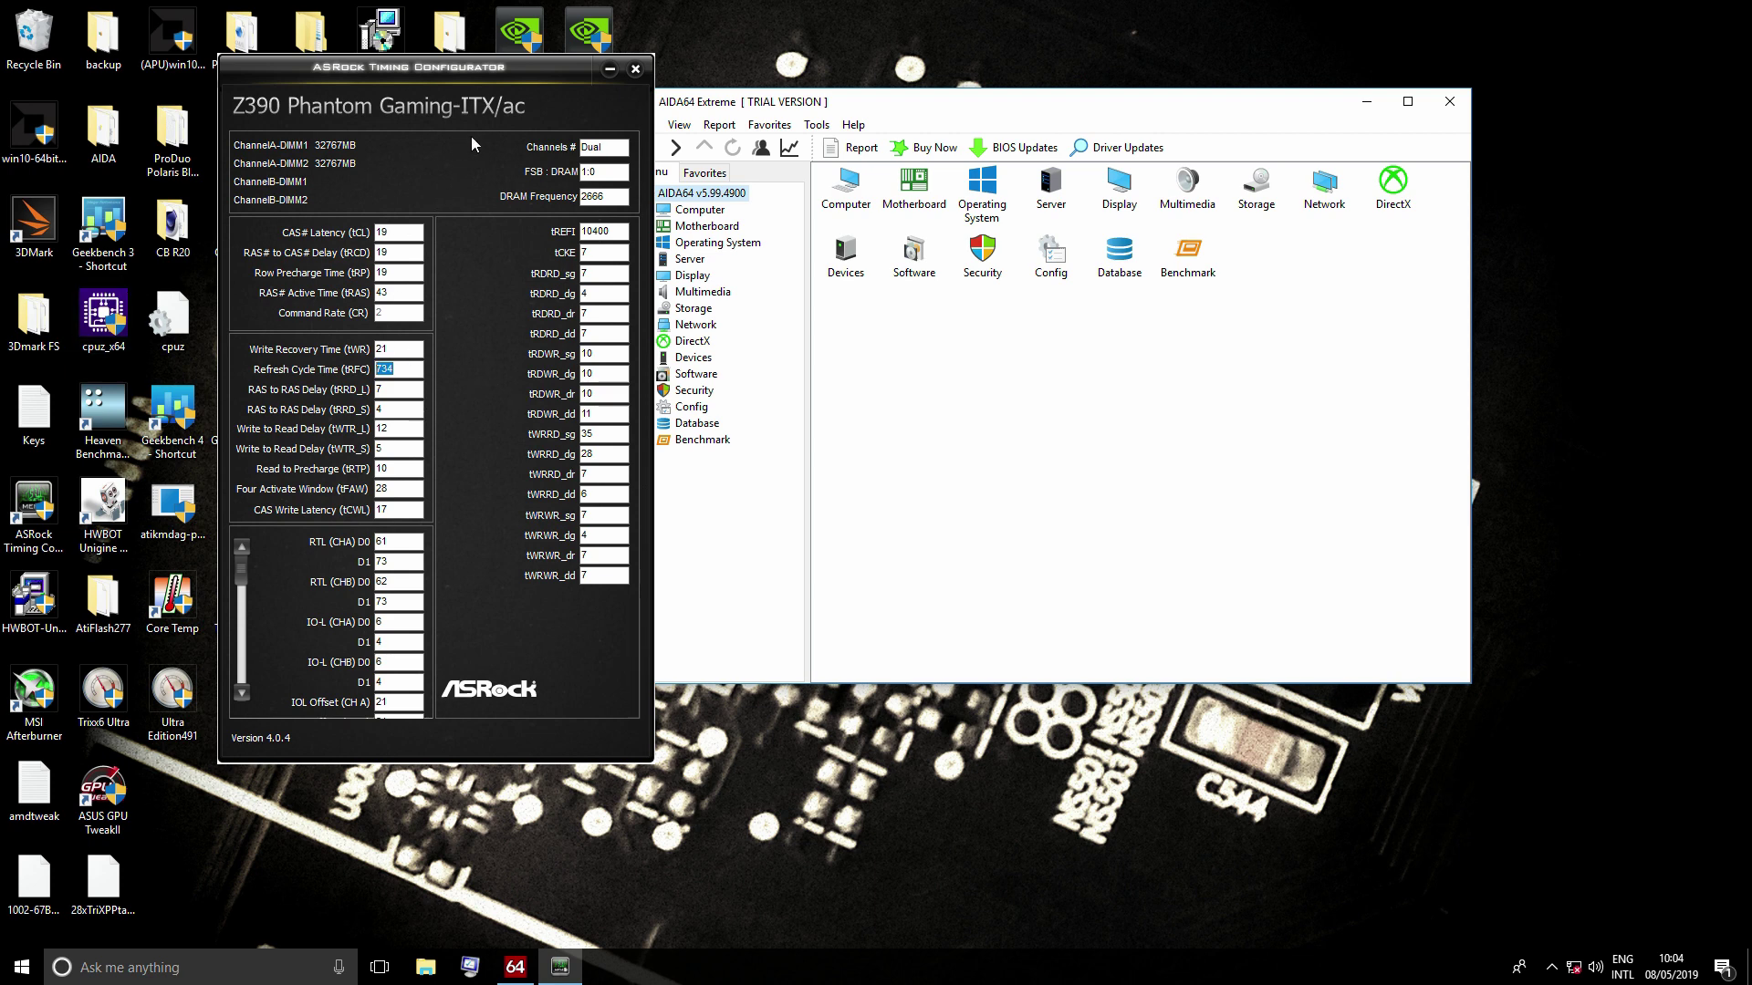
left_click(635, 68)
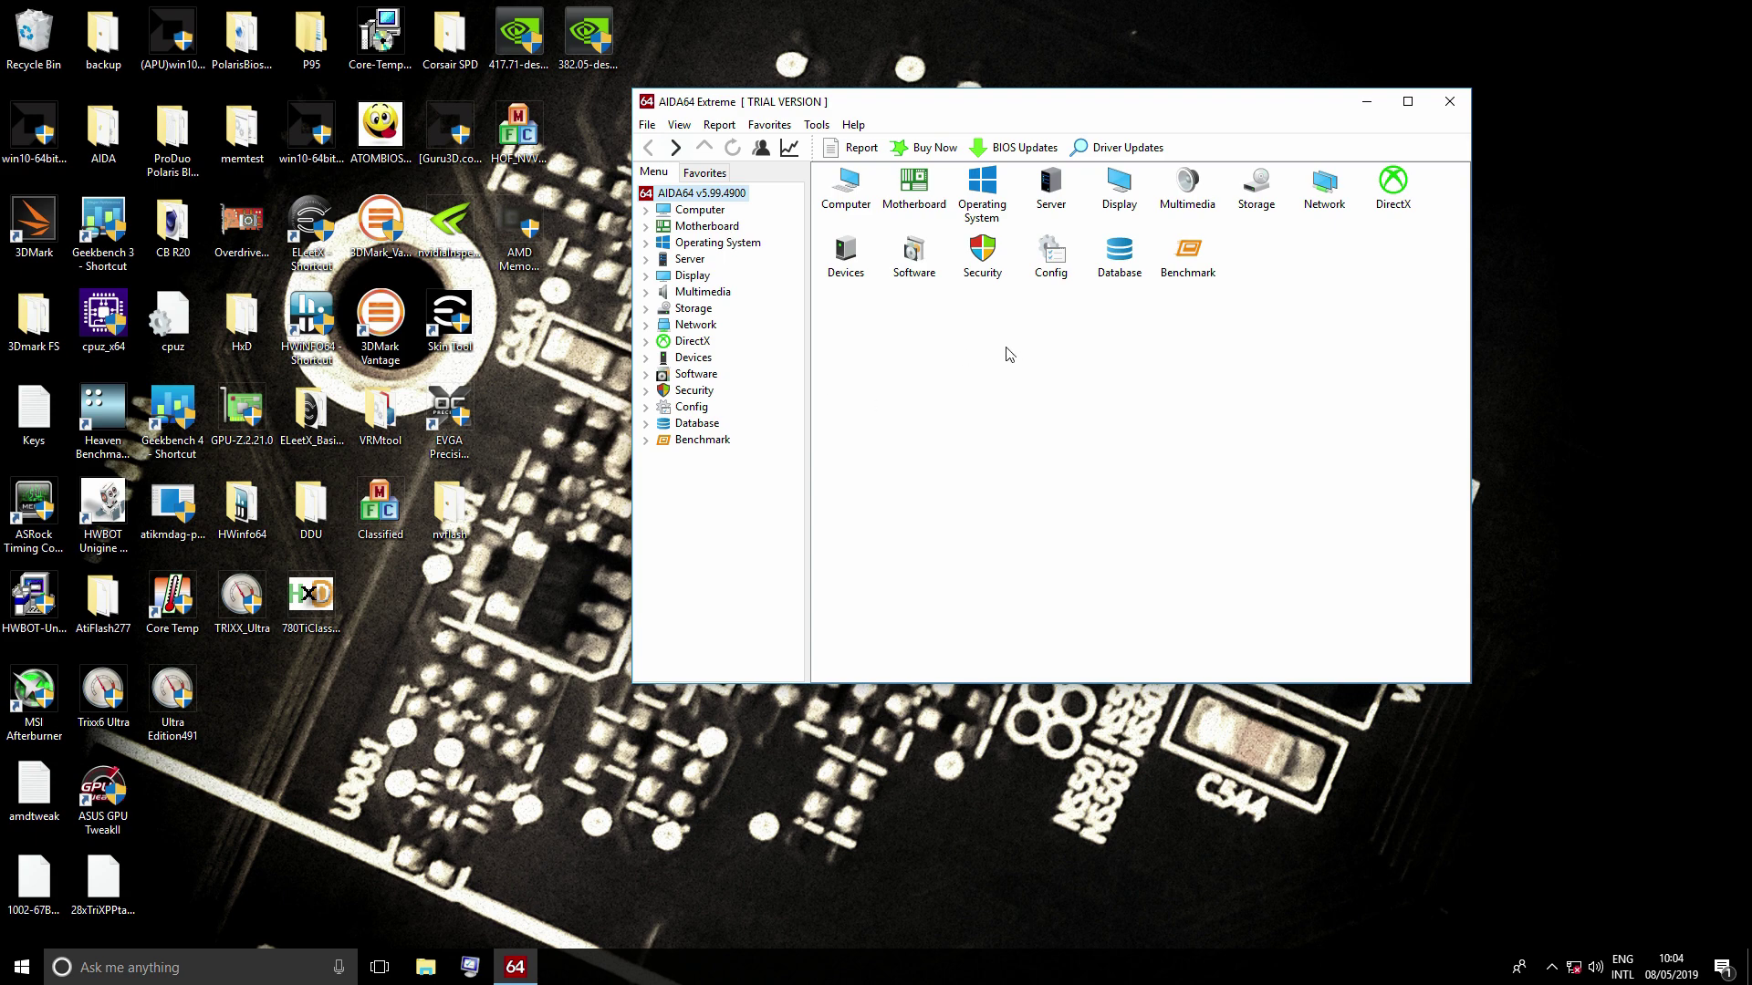
Step: Run the Memory Read benchmark in AIDA64
double_click(1194, 250)
double_click(841, 187)
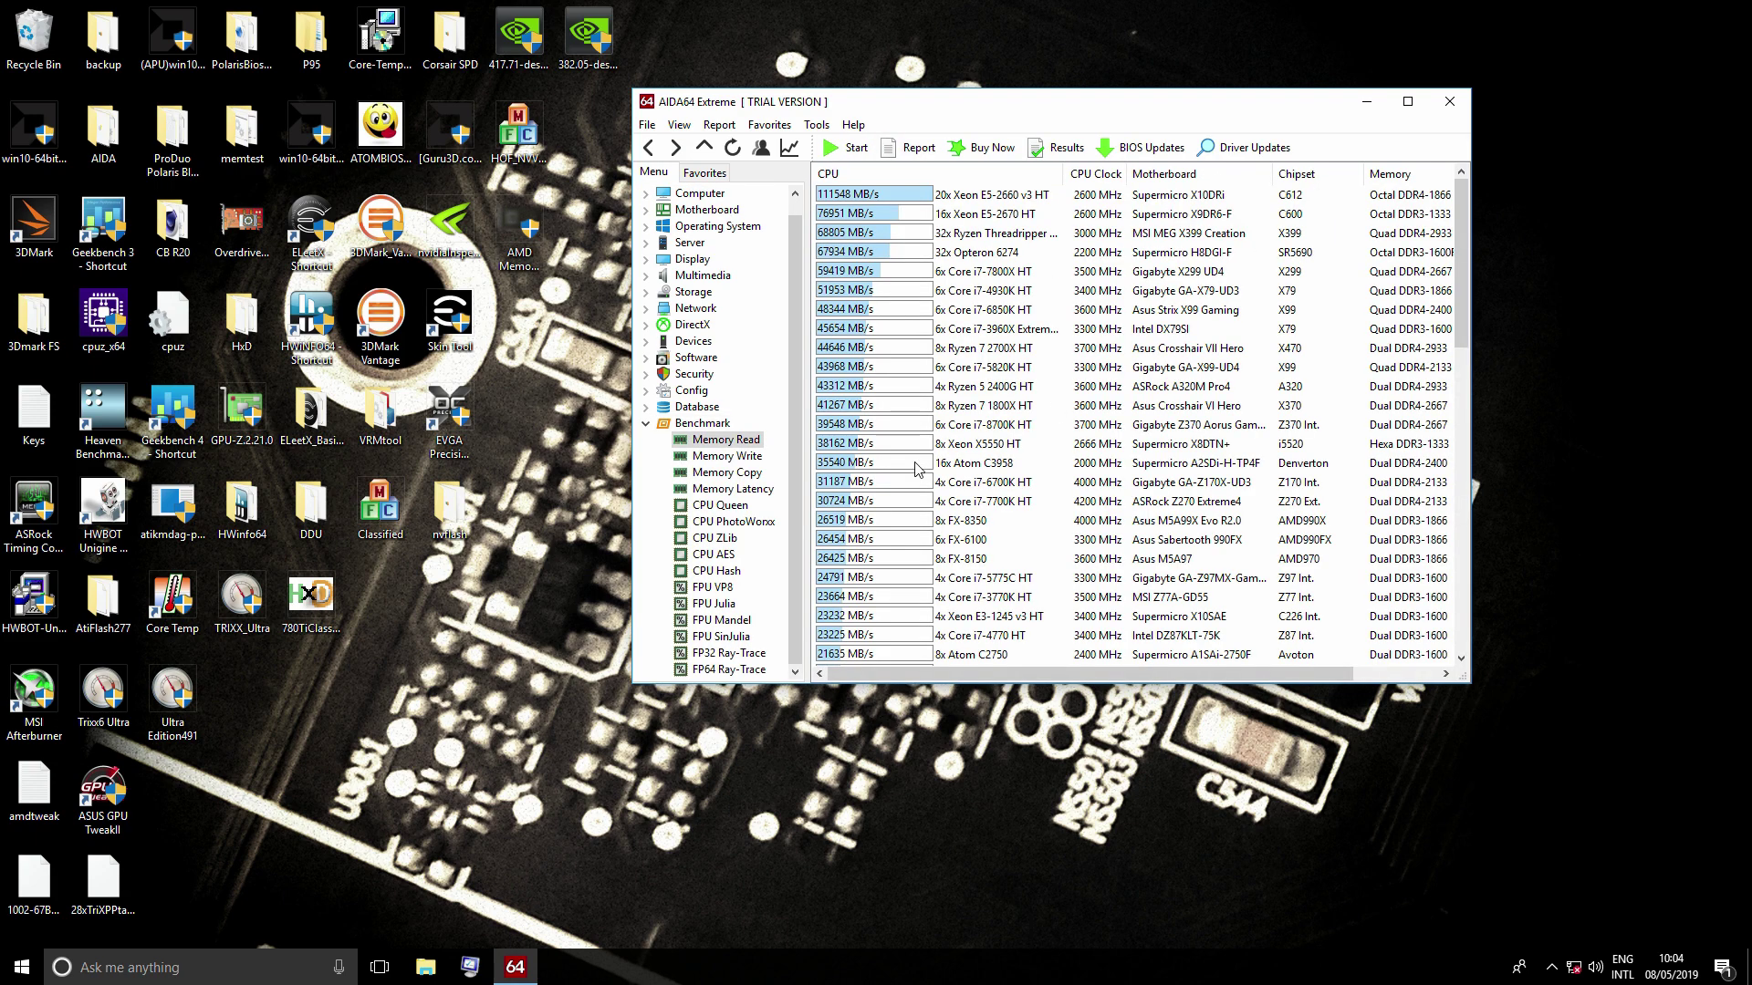
left_click(847, 148)
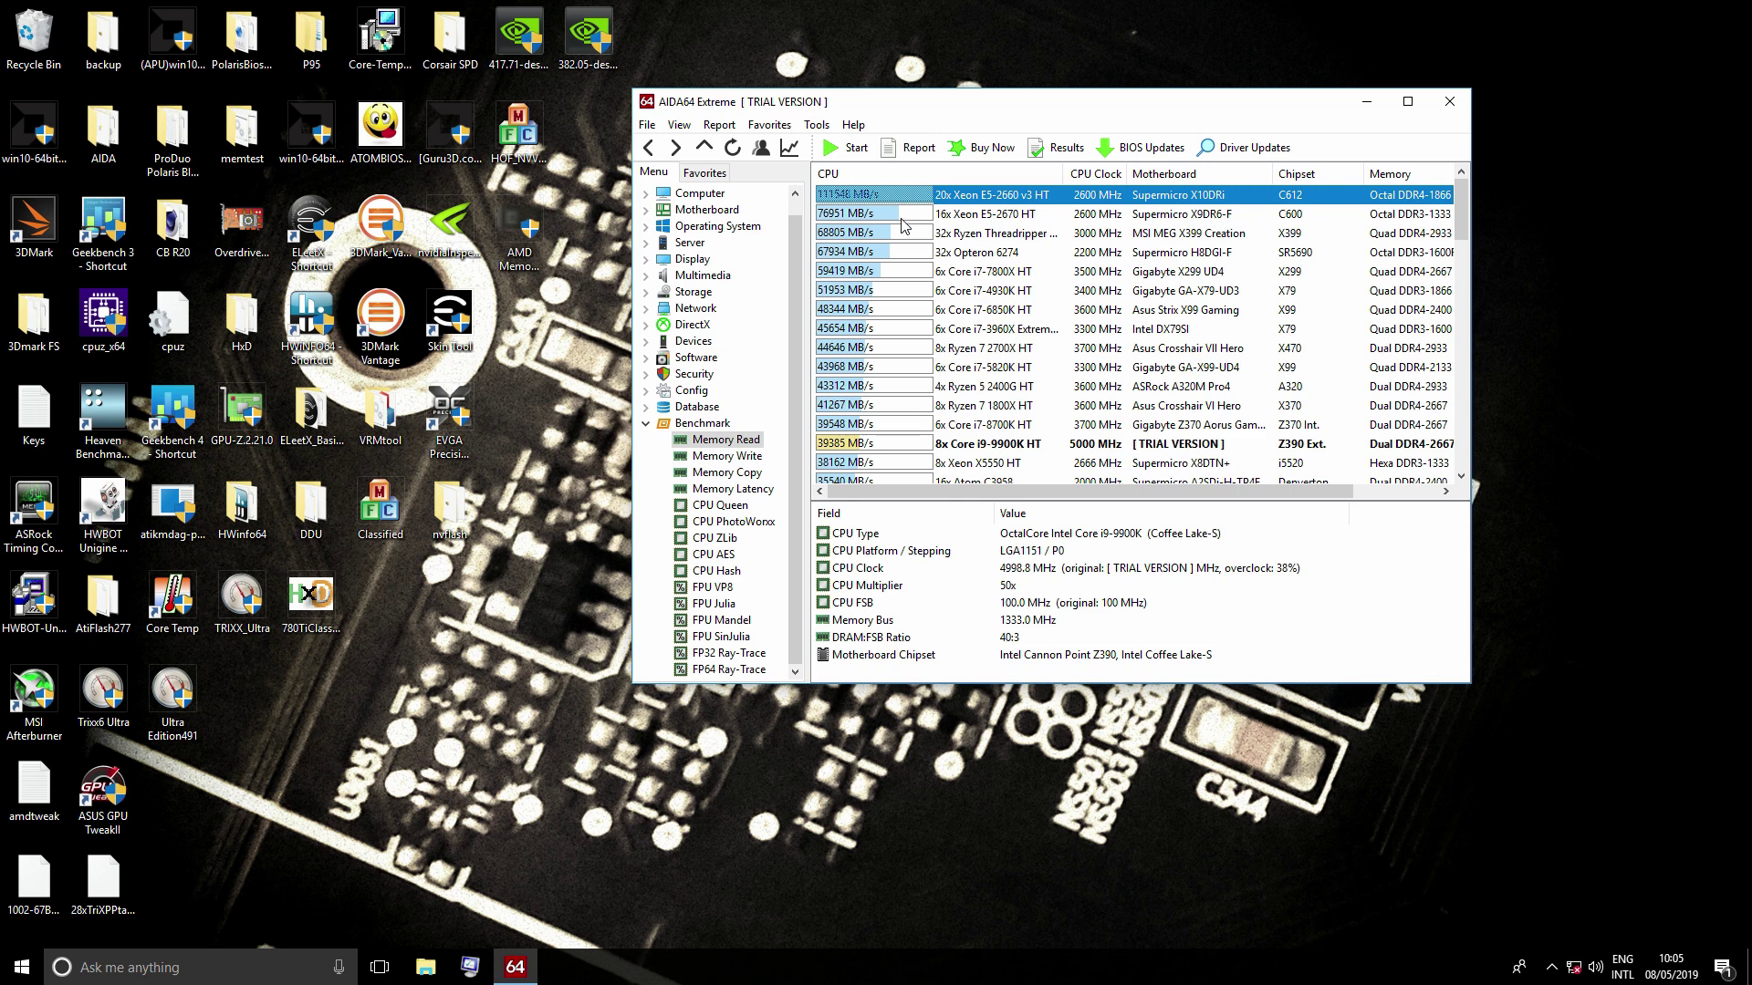
Step: Run the AIDA64 Memory Write benchmark, followed by the Memory Copy benchmark
left_click(739, 456)
left_click(848, 148)
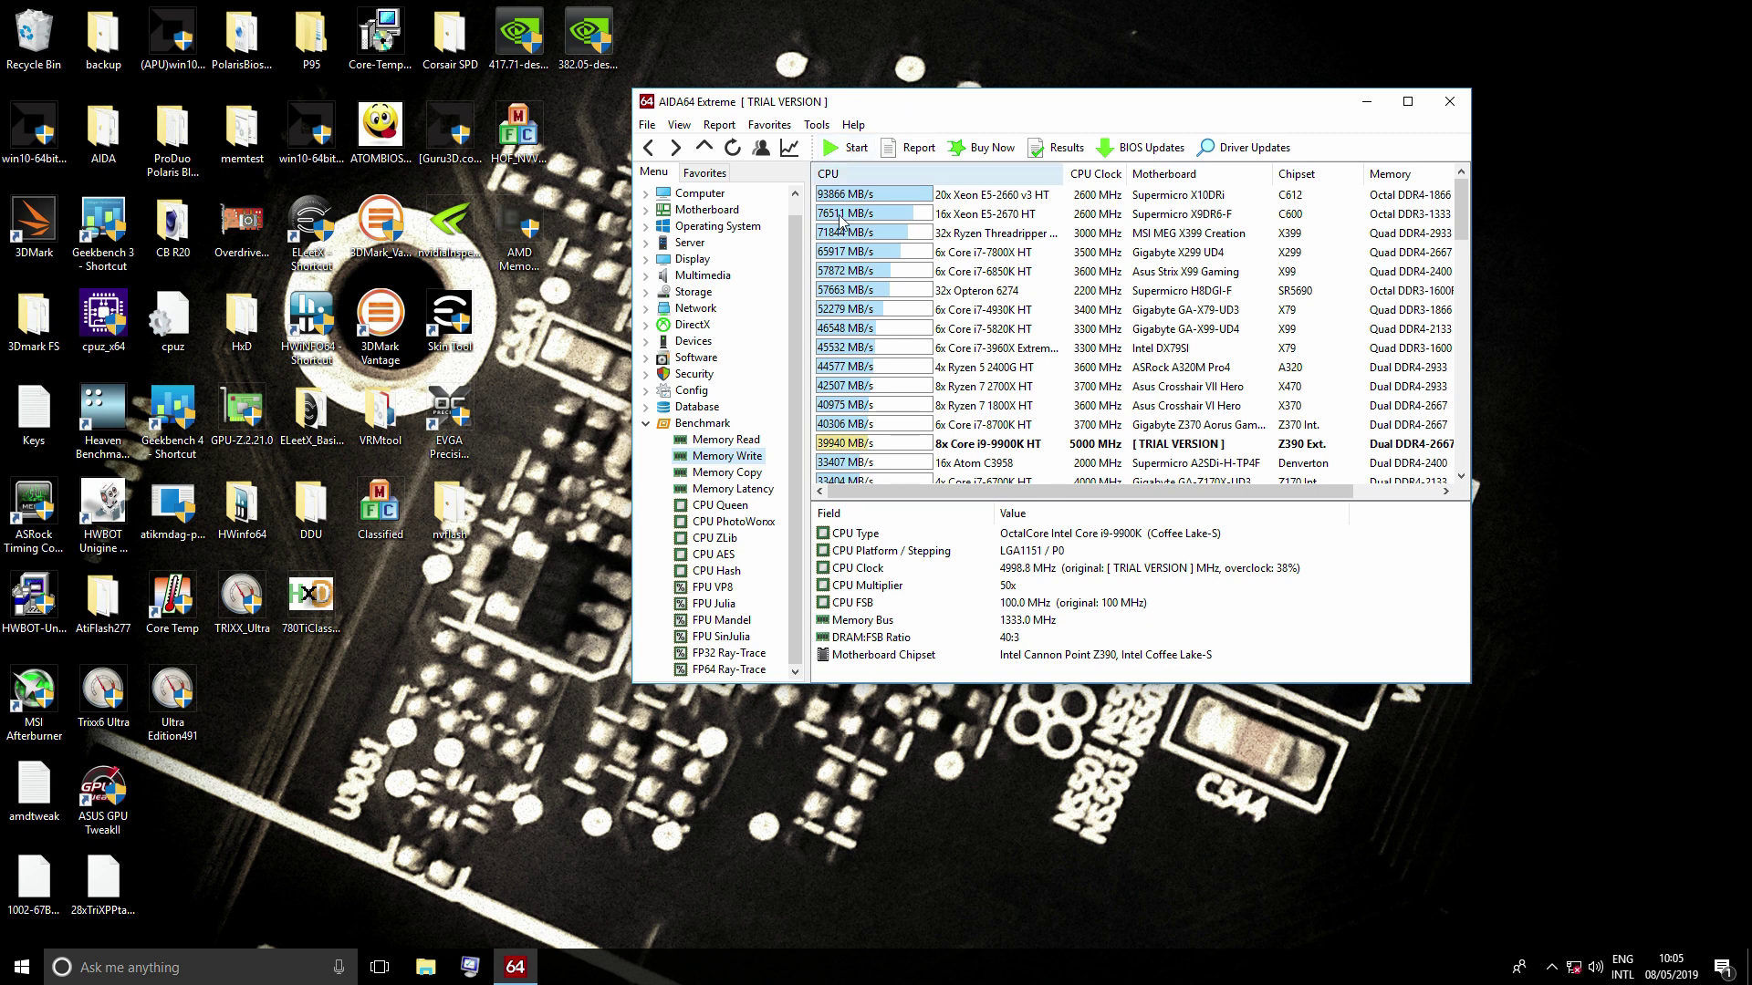
key("Down")
left_click(848, 149)
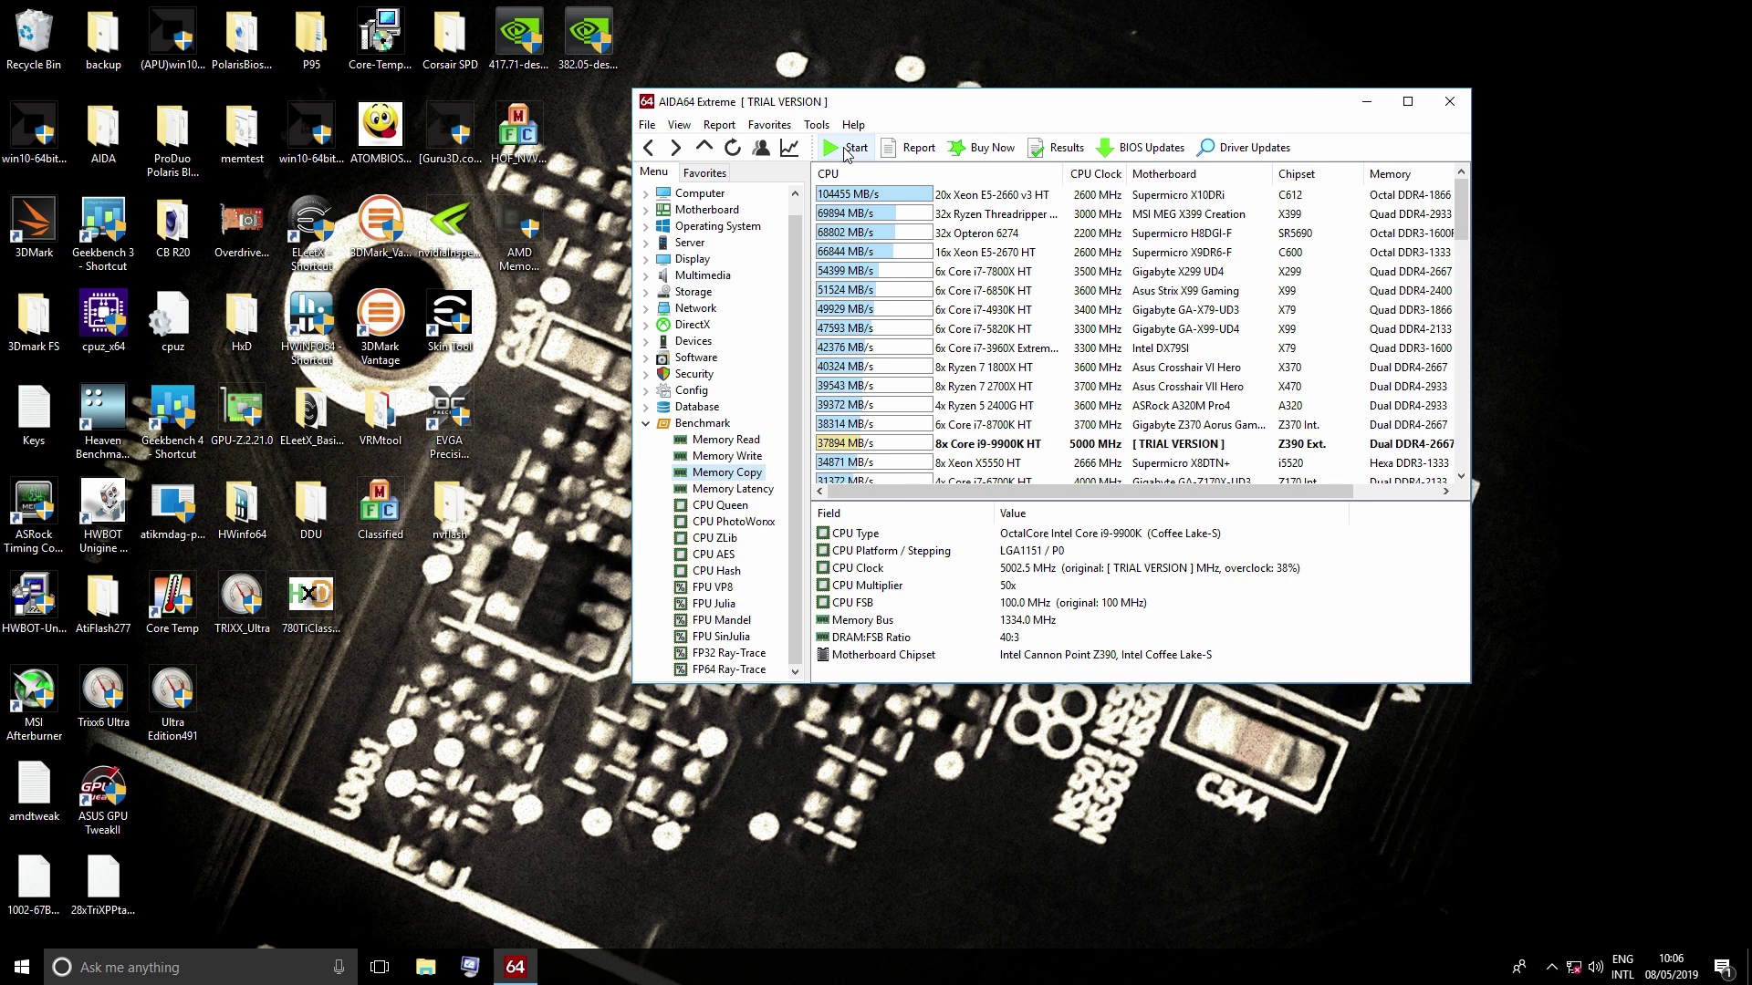
Step: Run the AIDA64 Memory Latency benchmark and close AIDA64
left_click(702, 492)
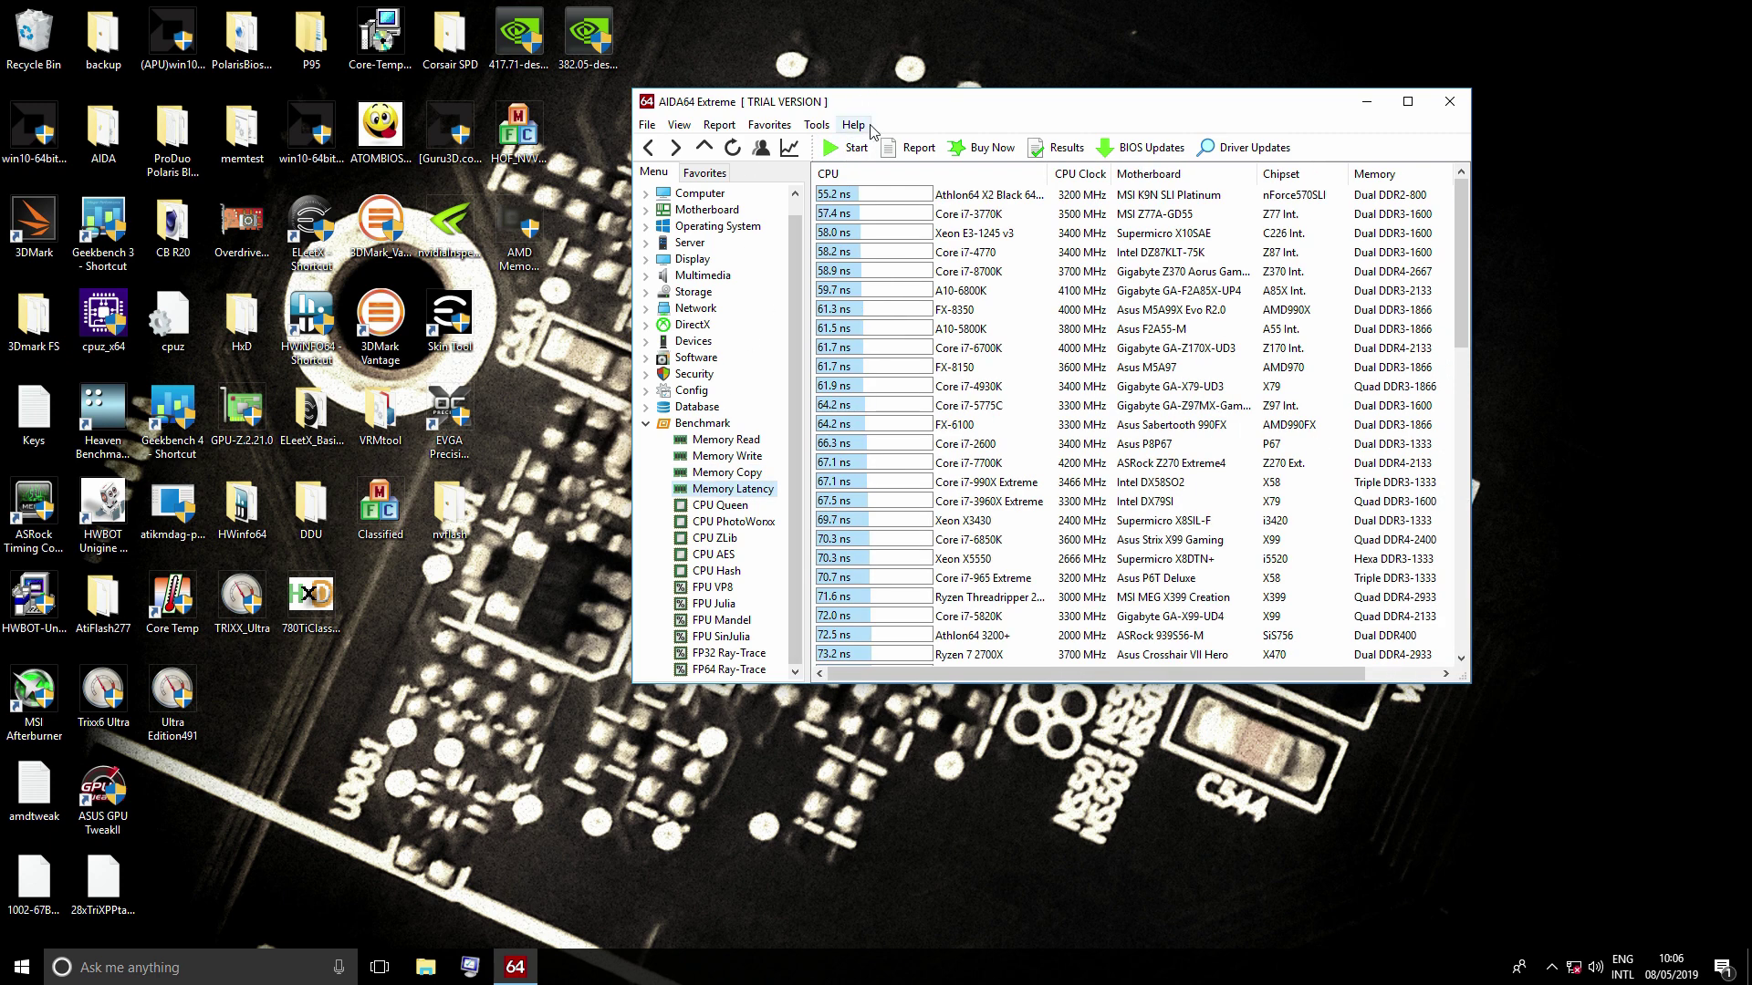
left_click(856, 149)
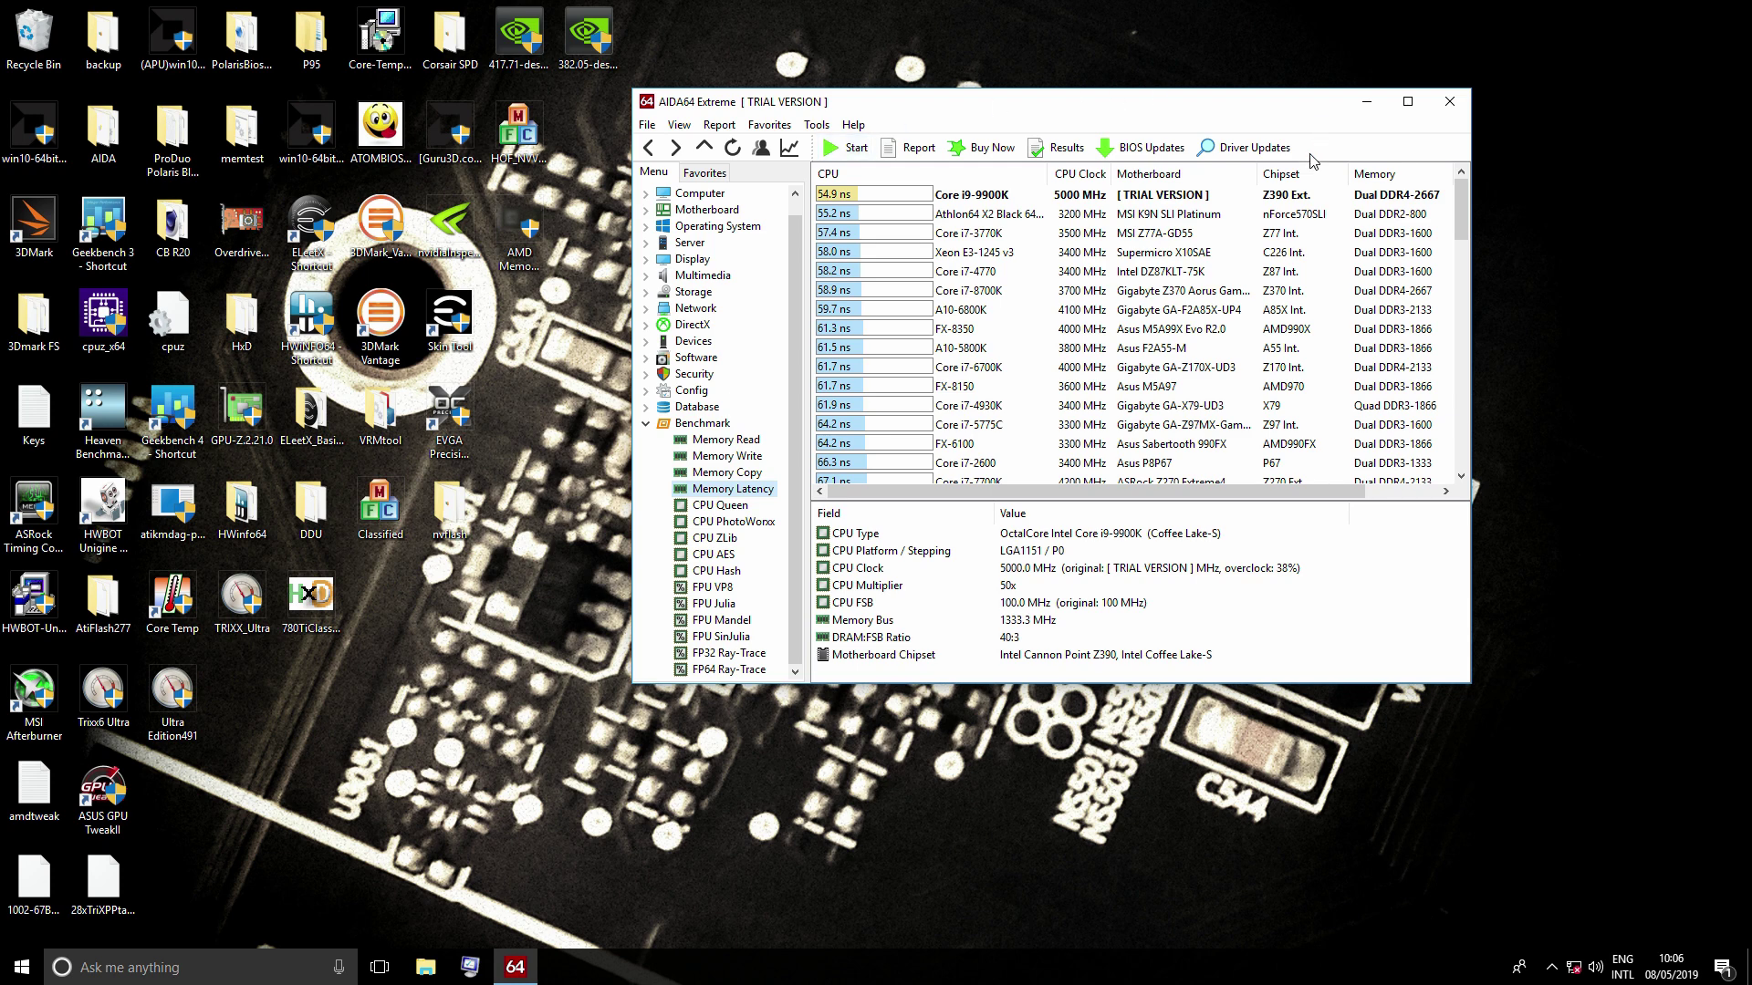
left_click(1450, 102)
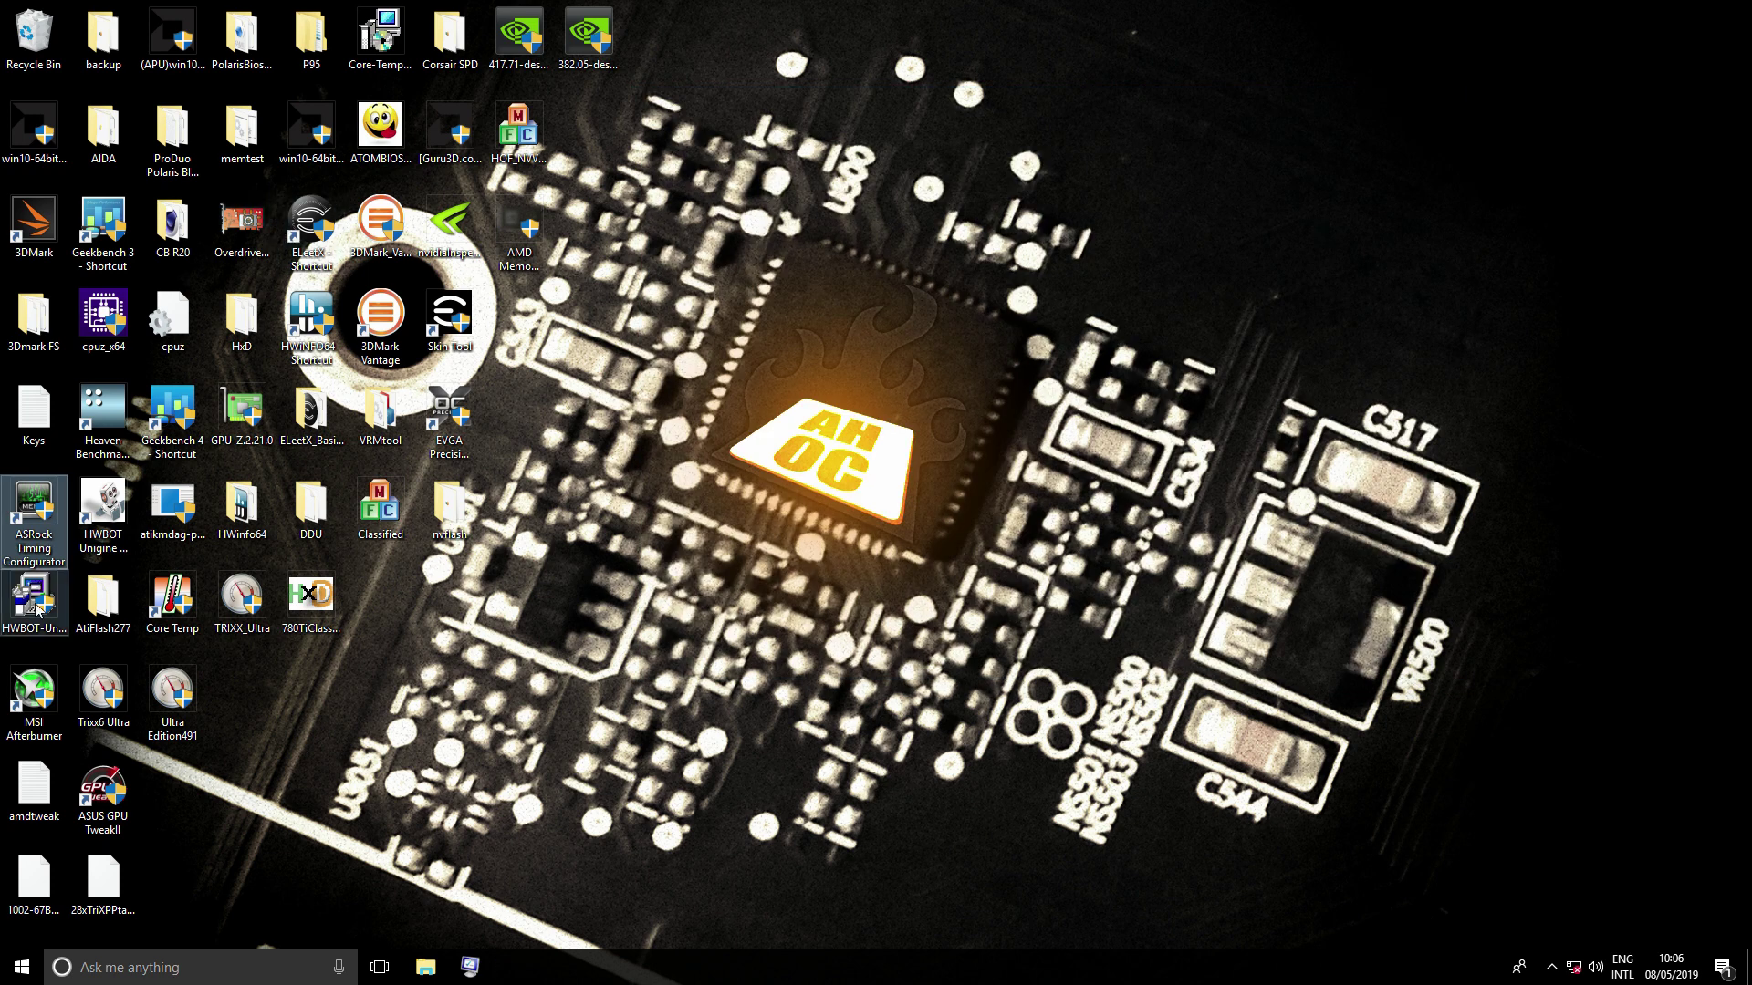
Step: Run the 64-bit benchmarks in Geekbench 3, highlight the multi-core memory score, and close the results
double_click(103, 228)
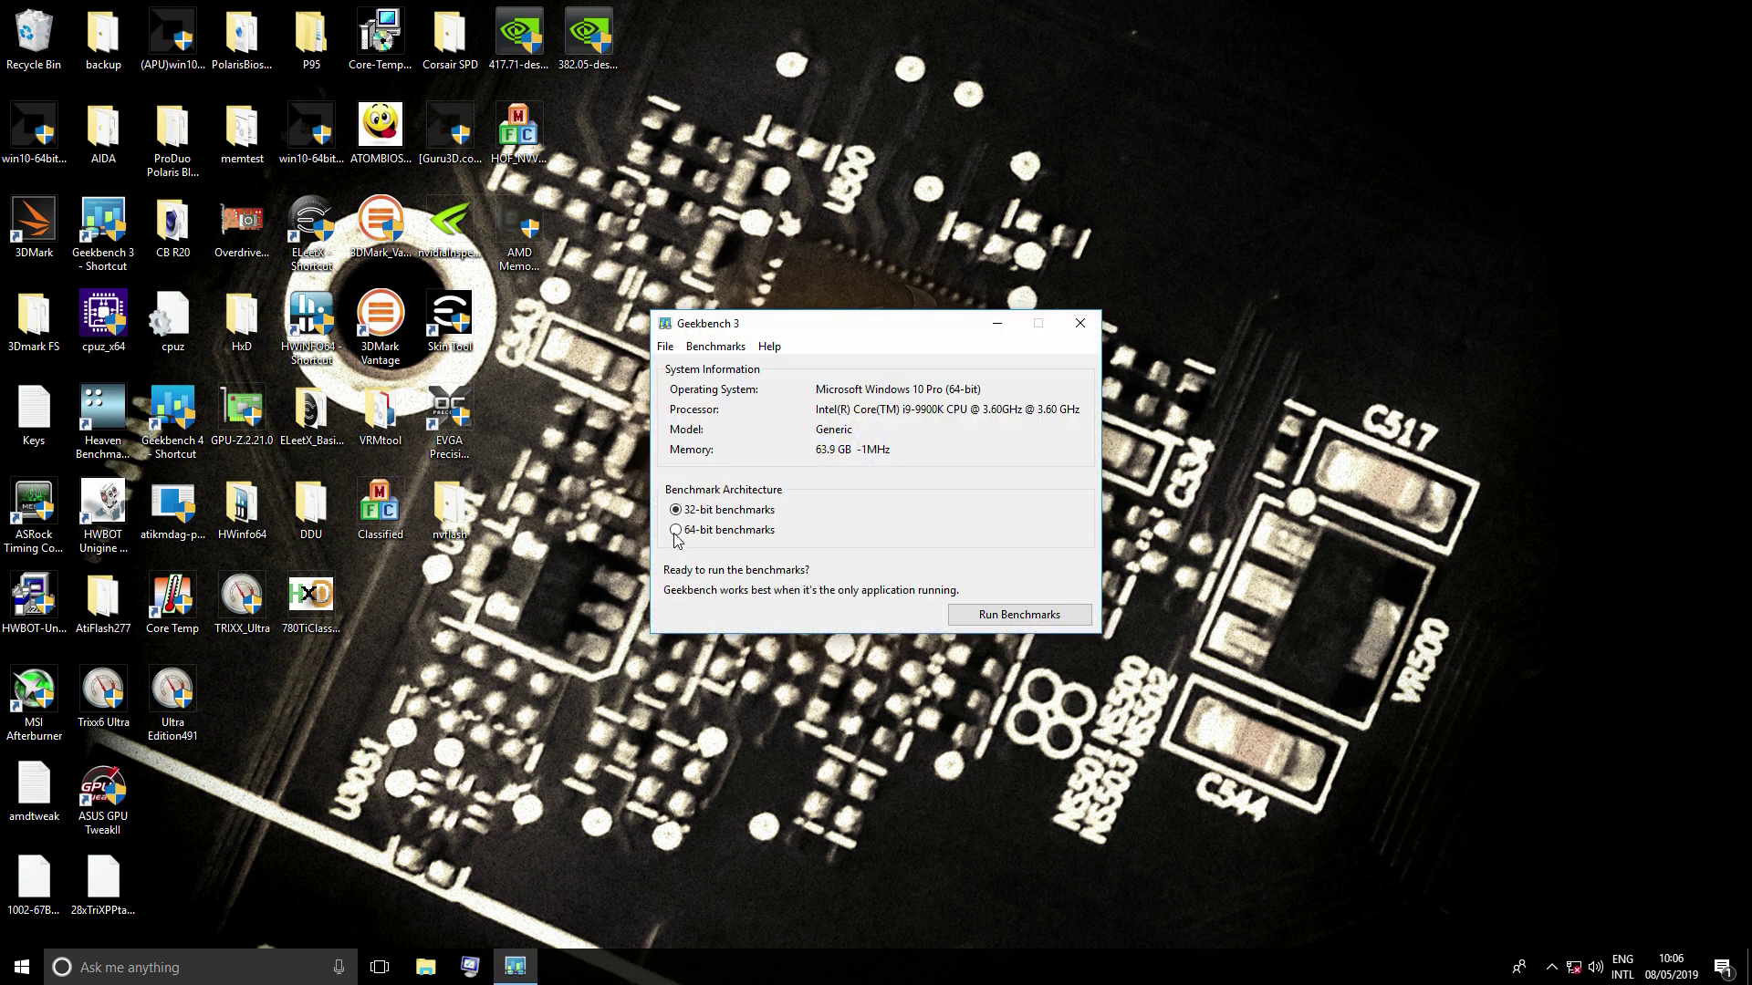
left_click(675, 531)
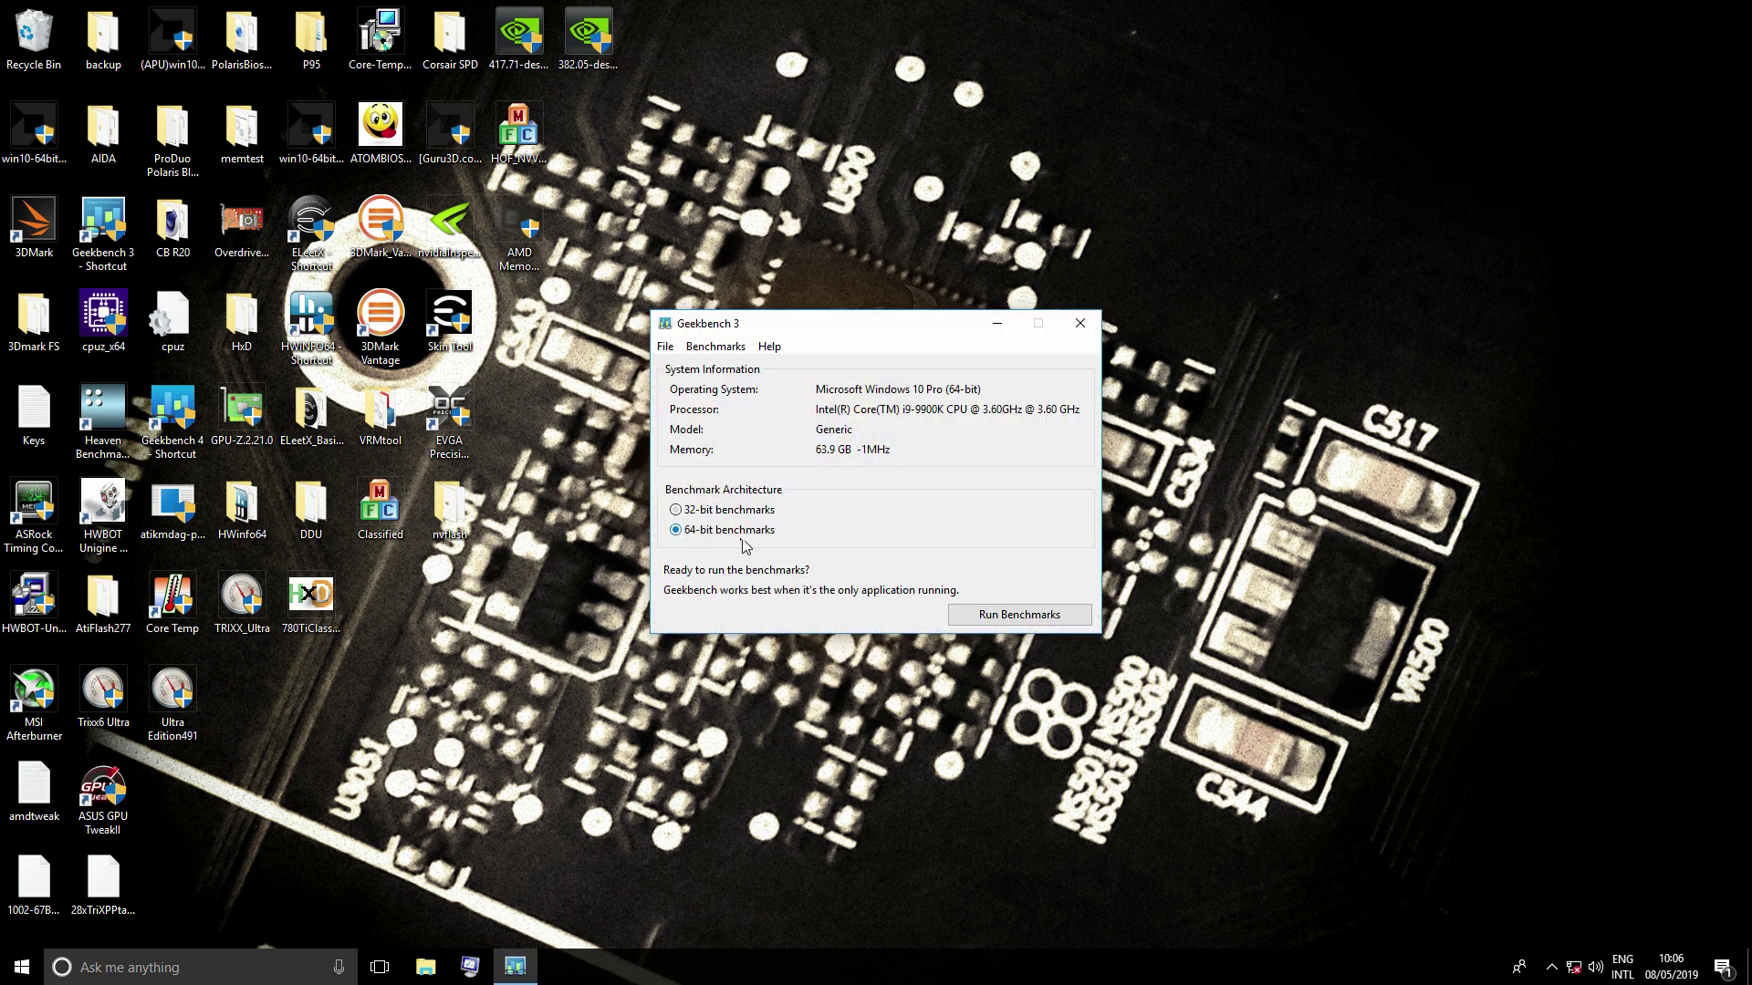
left_click(997, 620)
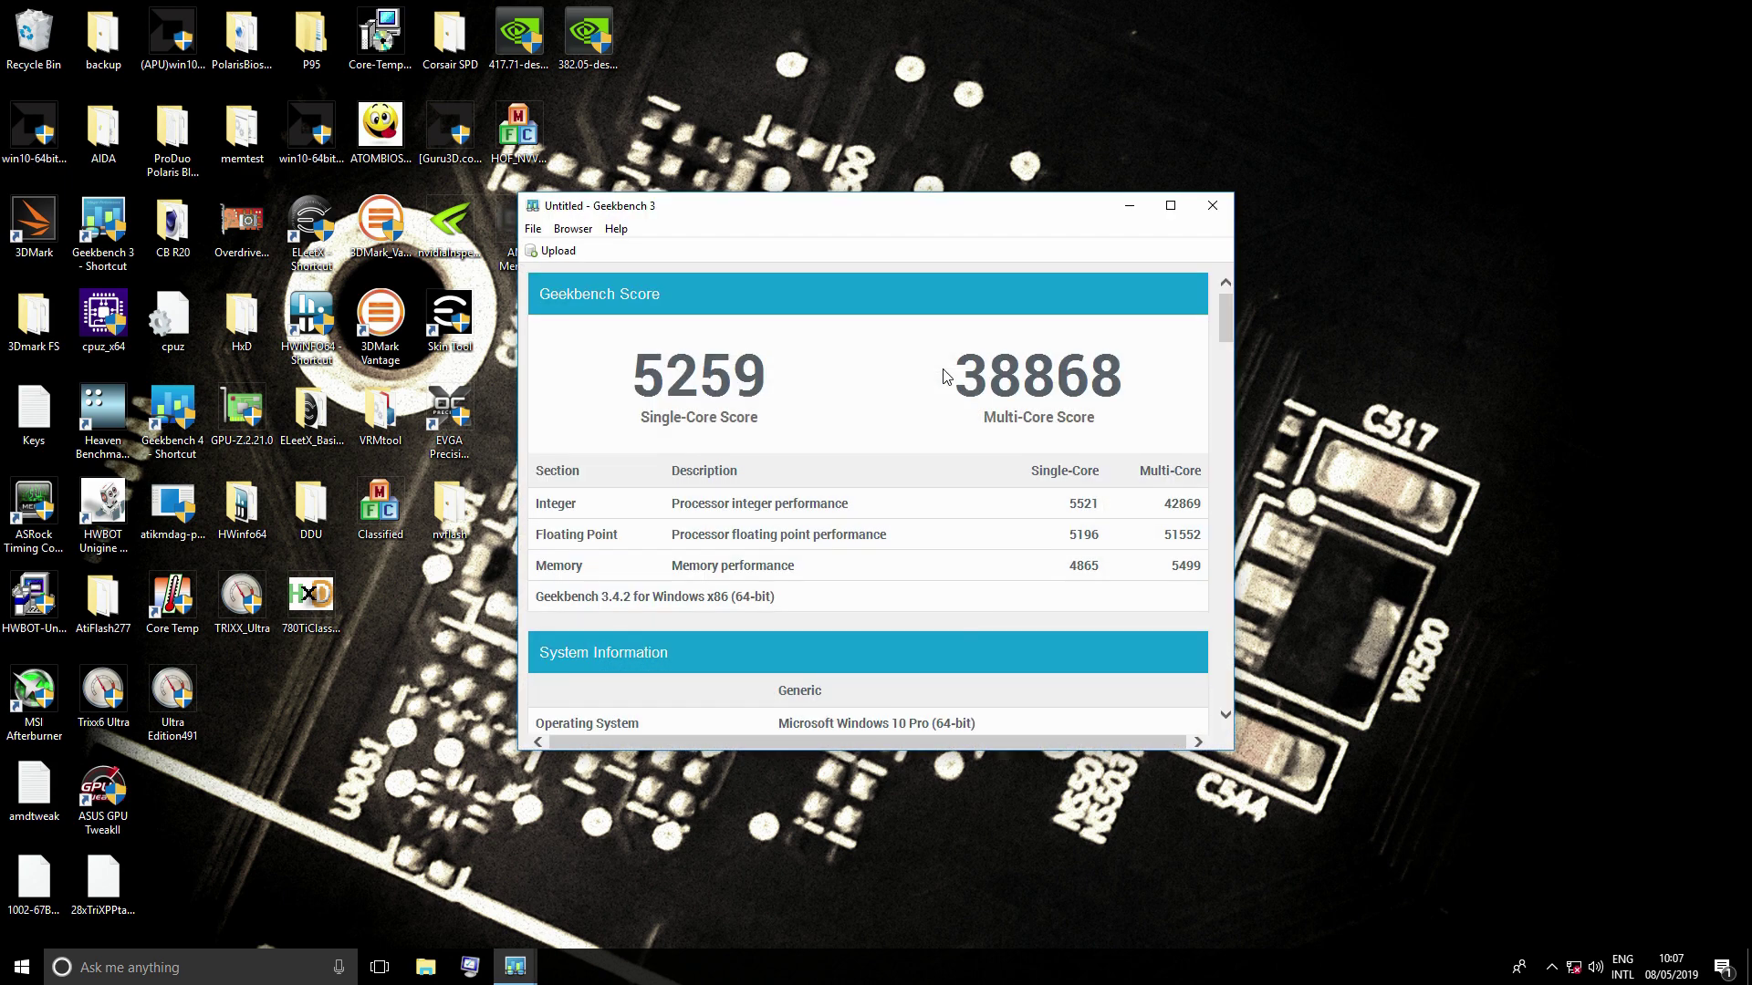
left_click_drag(1168, 587, 1274, 599)
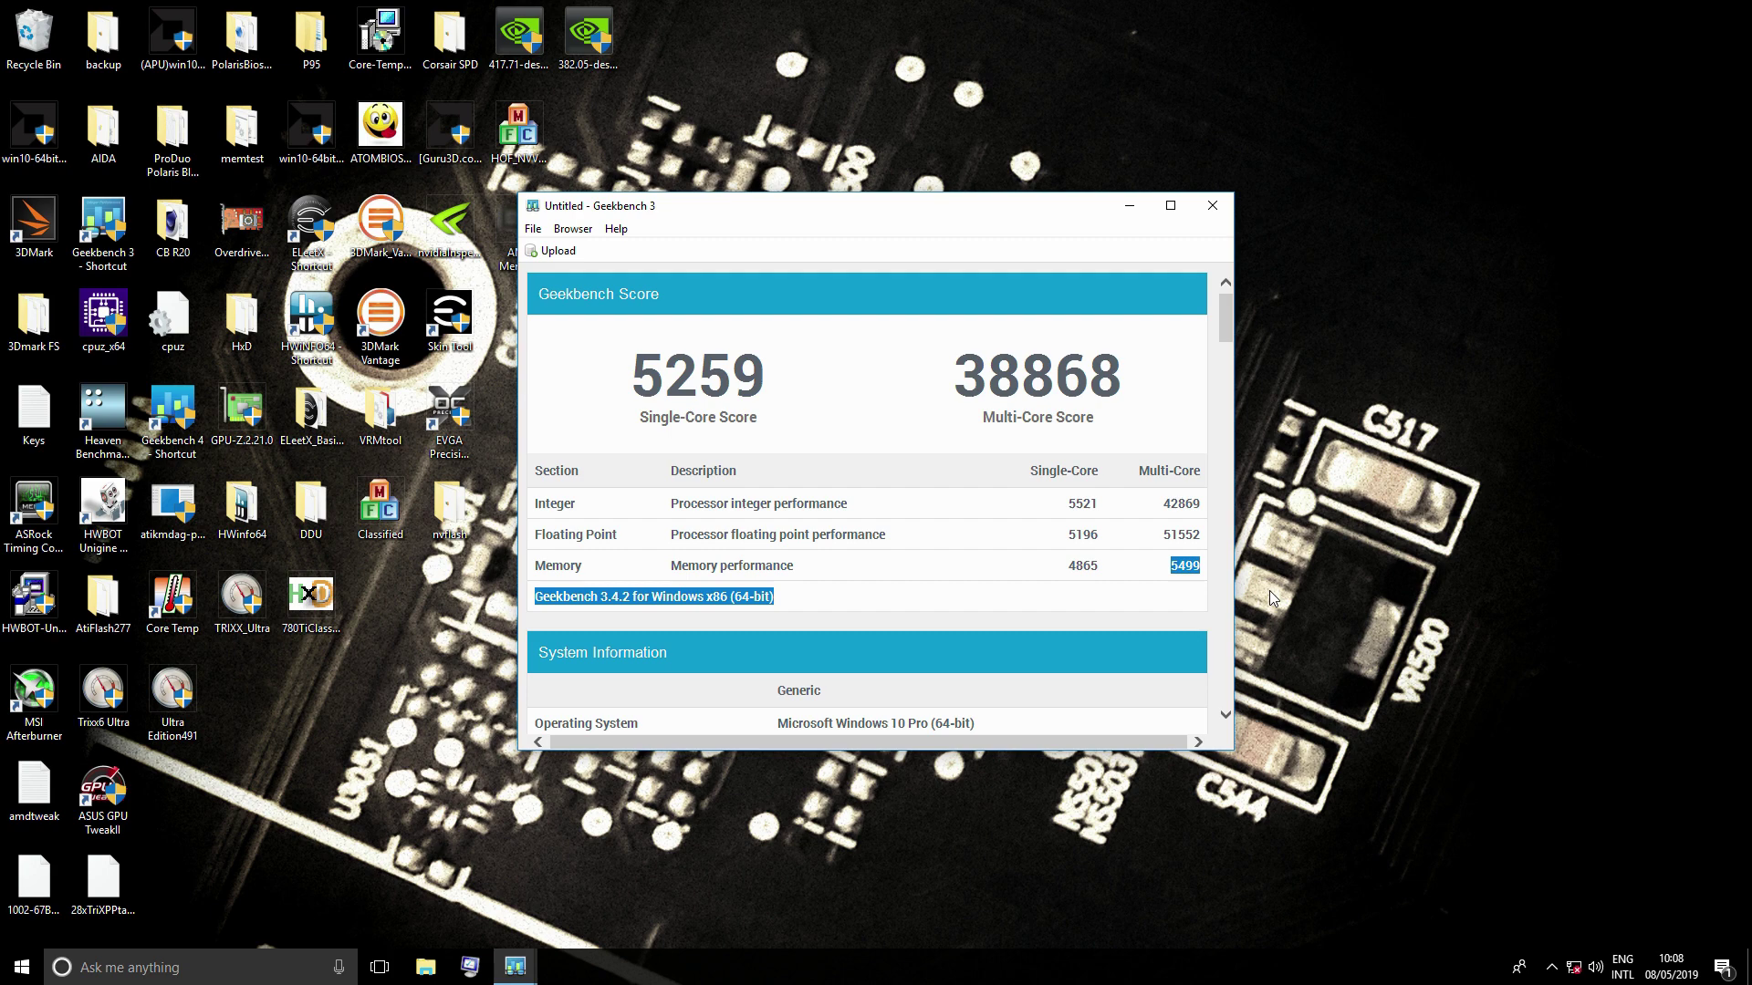
left_click(1213, 206)
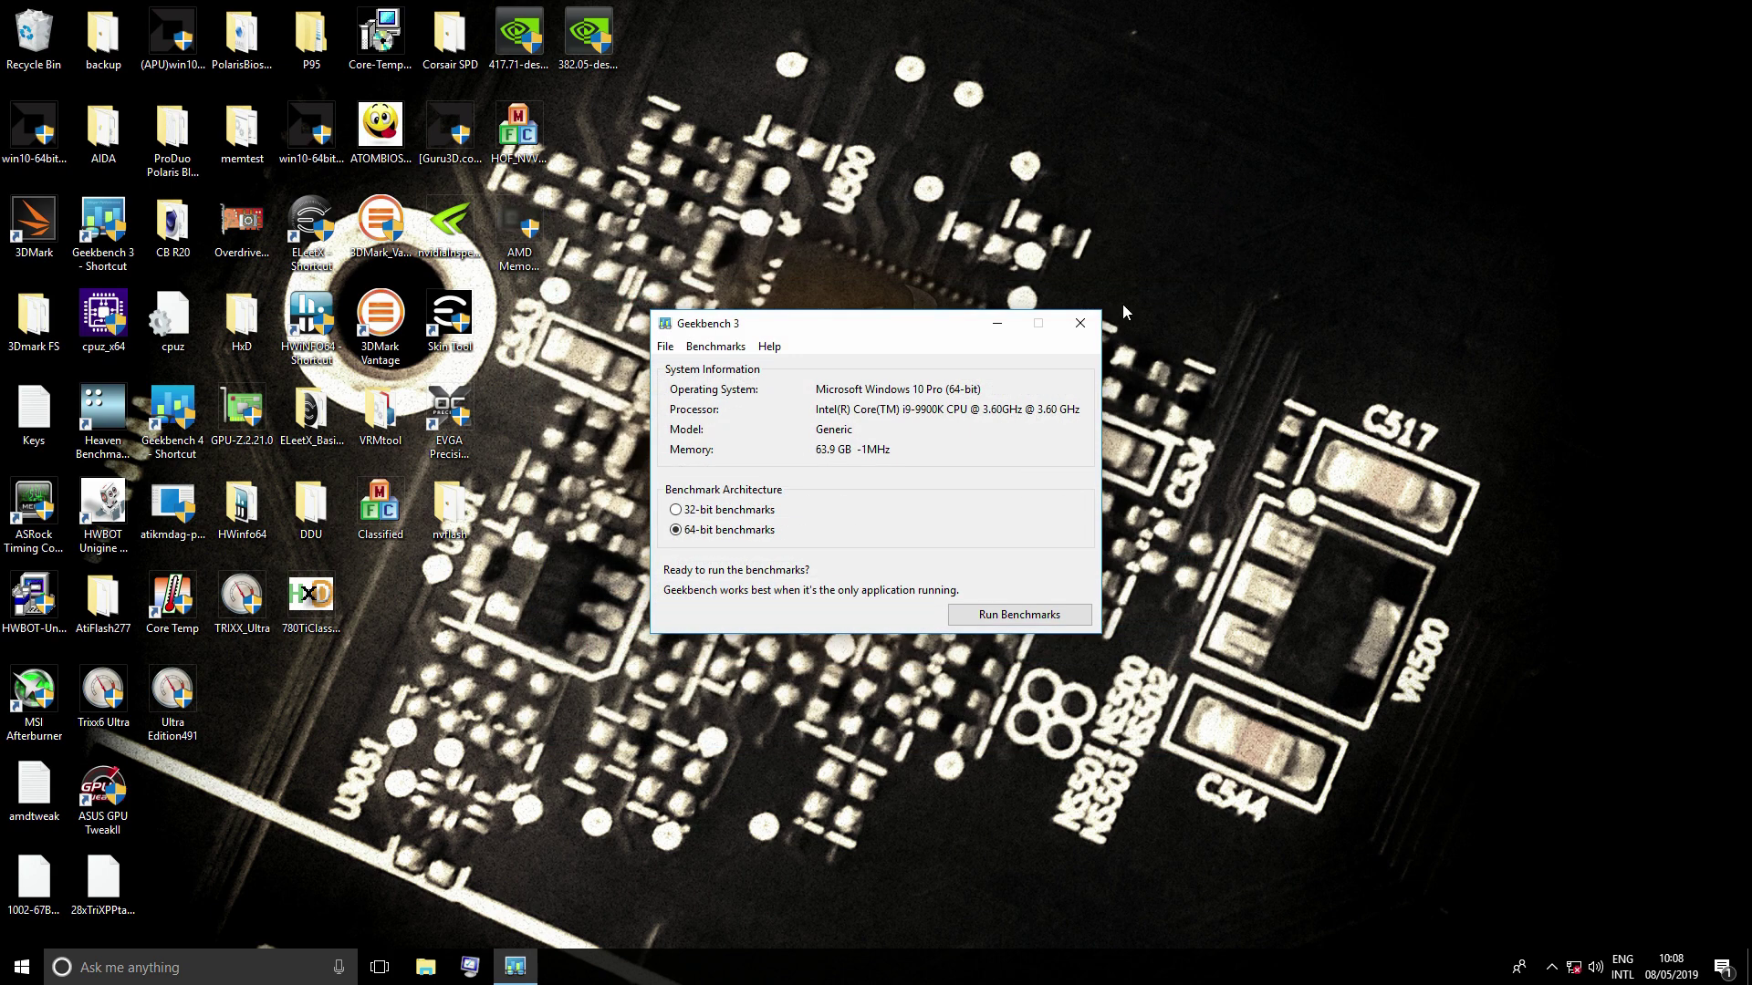
Step: Close Geekbench 3 and restart the computer into the UEFI setup
left_click(1097, 325)
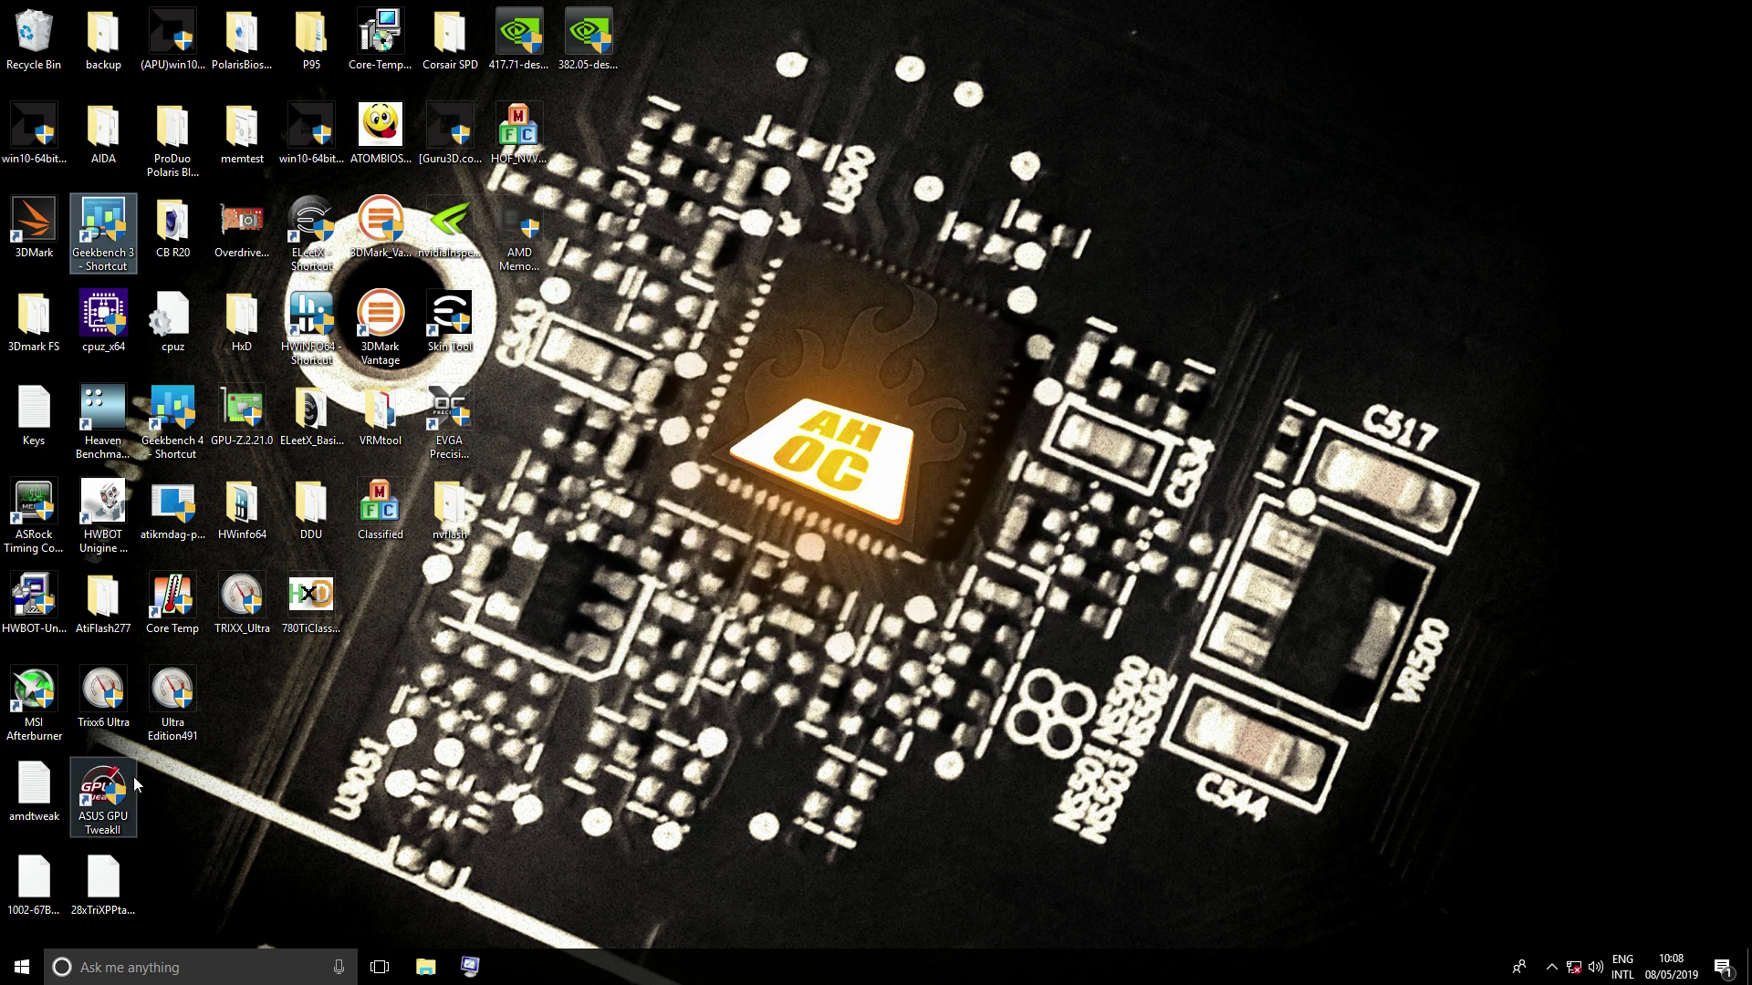
left_click(22, 968)
left_click(28, 923)
left_click(29, 881)
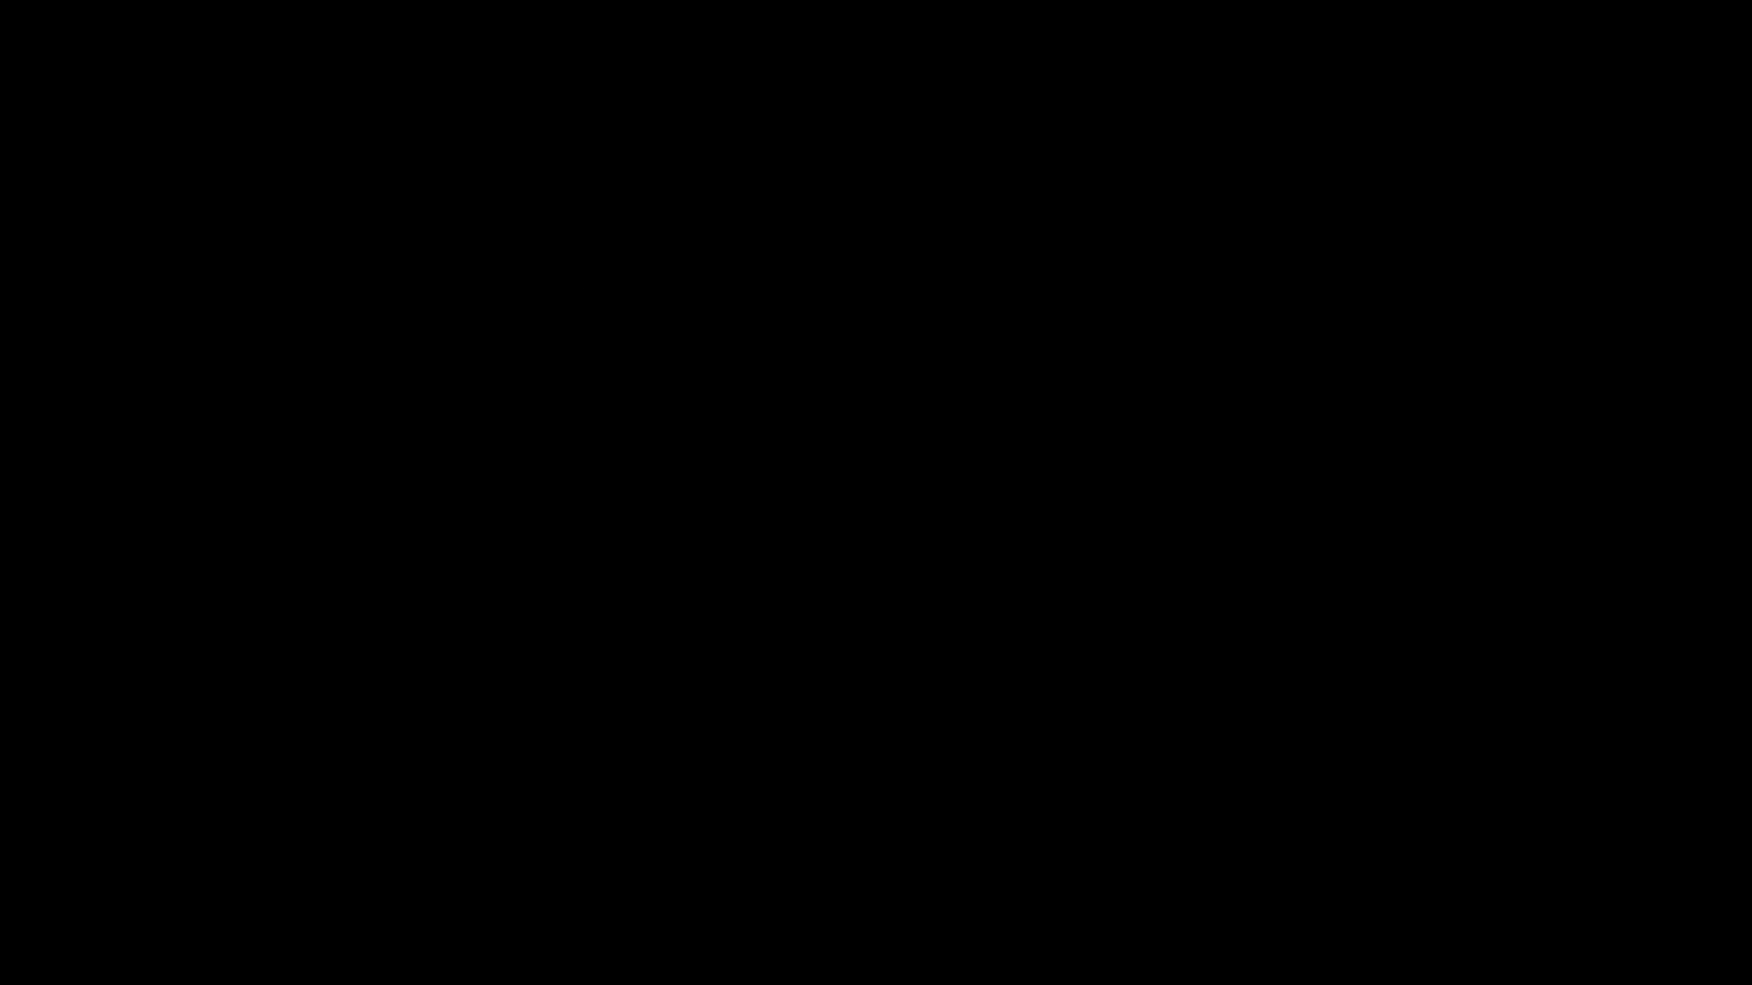
Step: Open the DRAM Configuration page of the OC Tweaker section
key("Right")
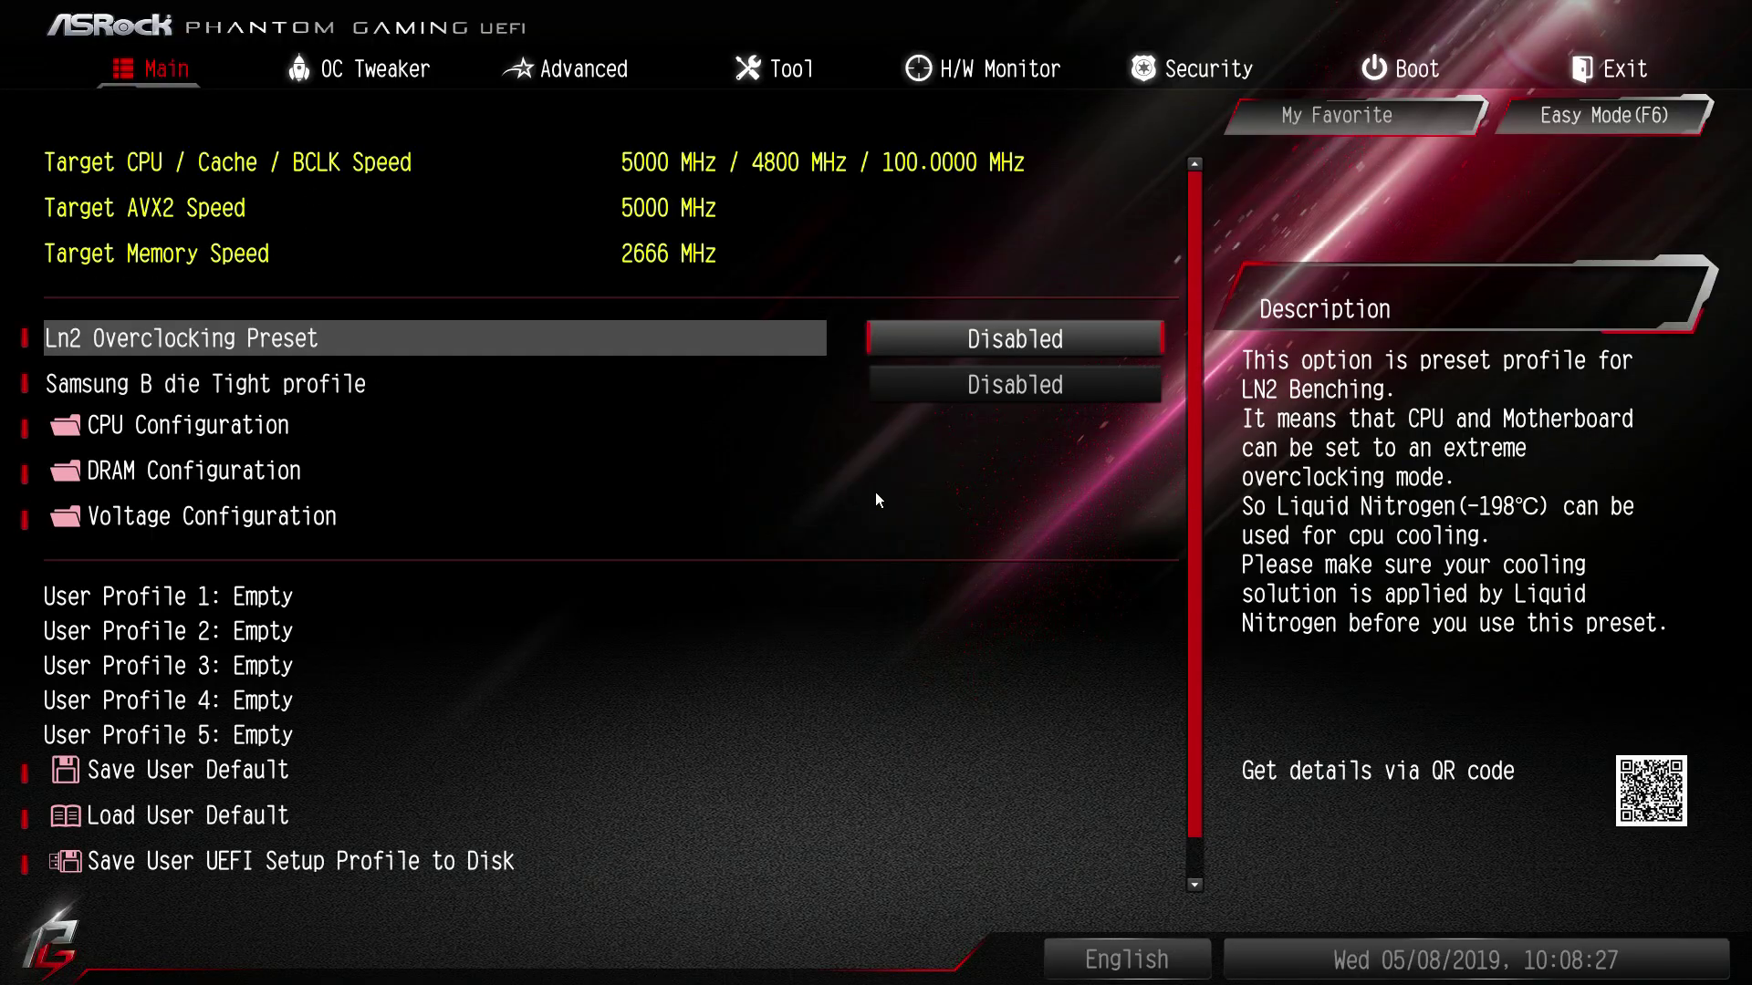
key("Down")
key("Down")
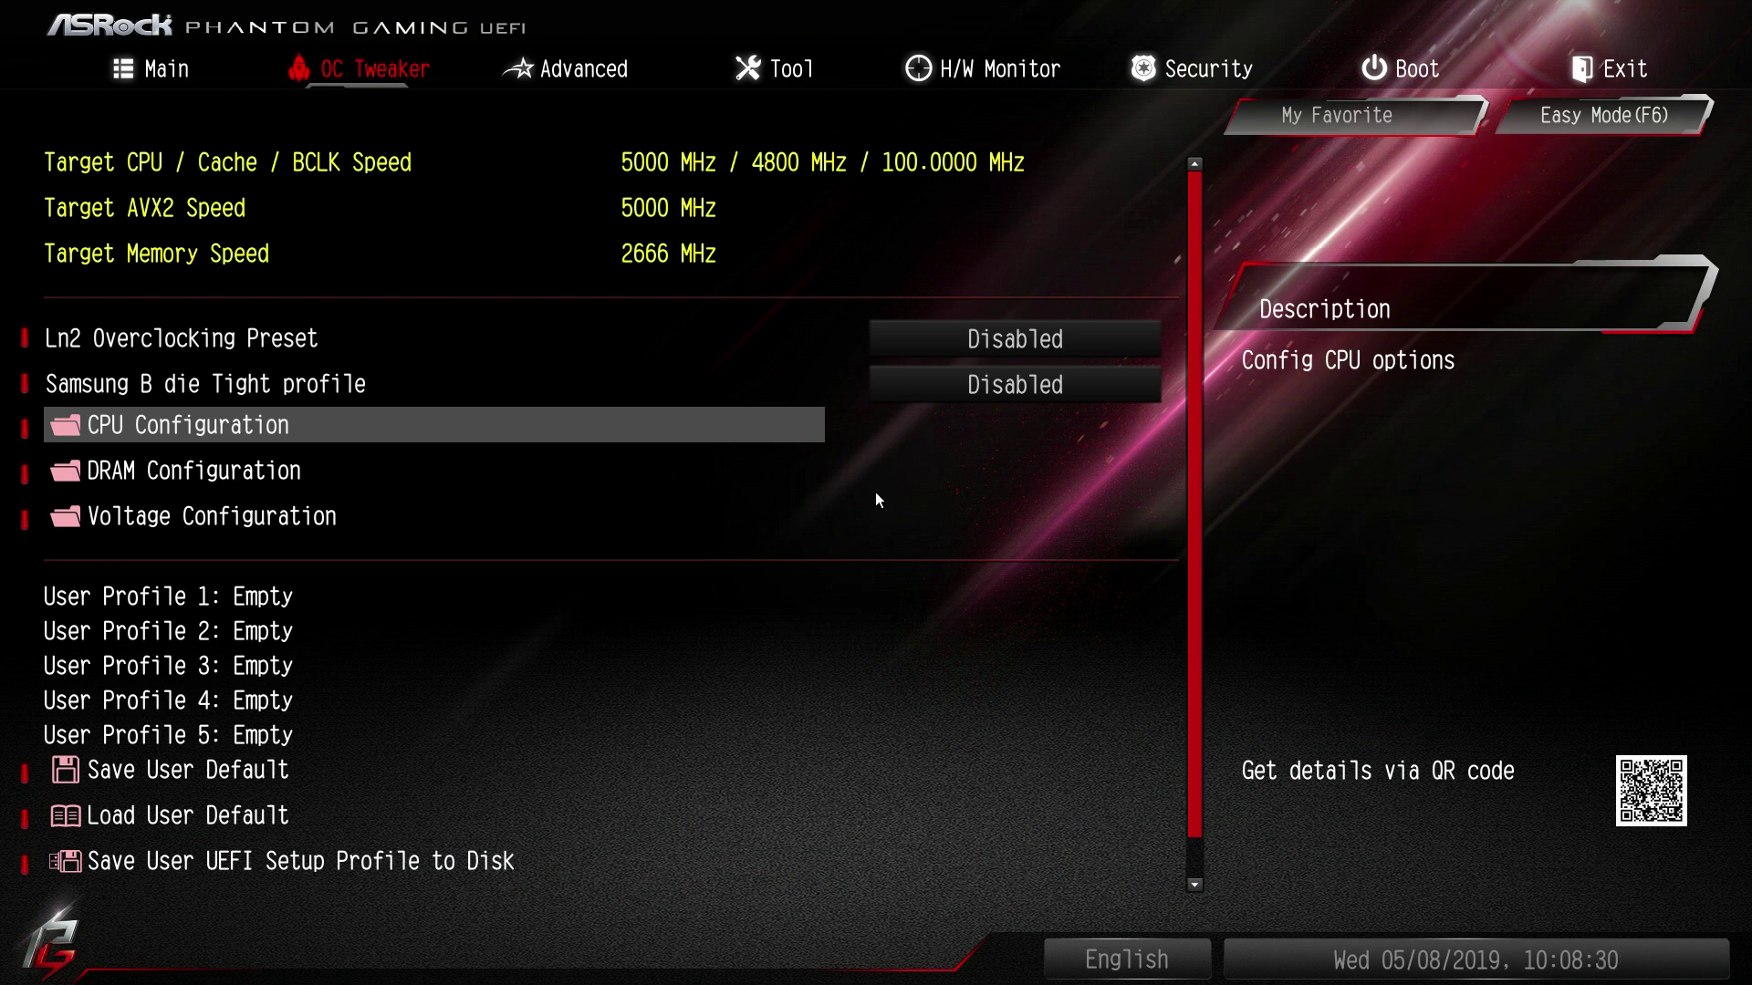
key("Down")
key("Return")
key("Down")
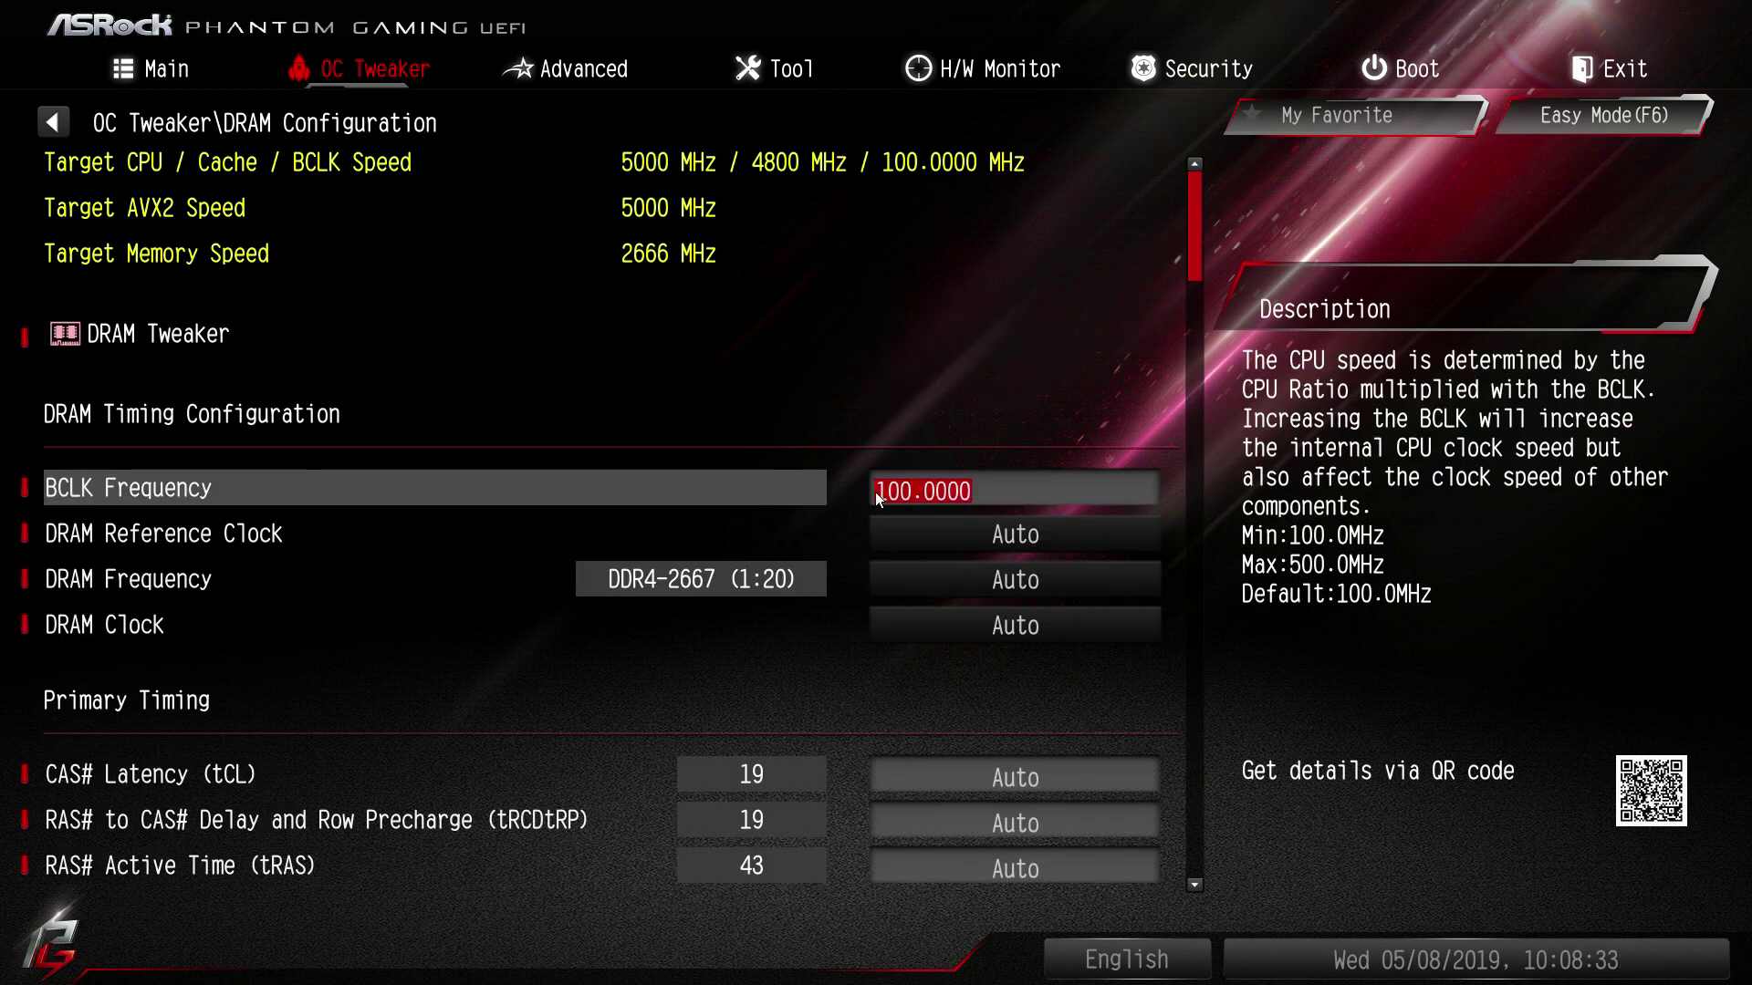
Step: Set the primary memory timings to tCL 21, tRCDtRP 31, tRAS 43 and Command Rate 2
key("Page_Down")
key("Up")
key("Up")
key("Down")
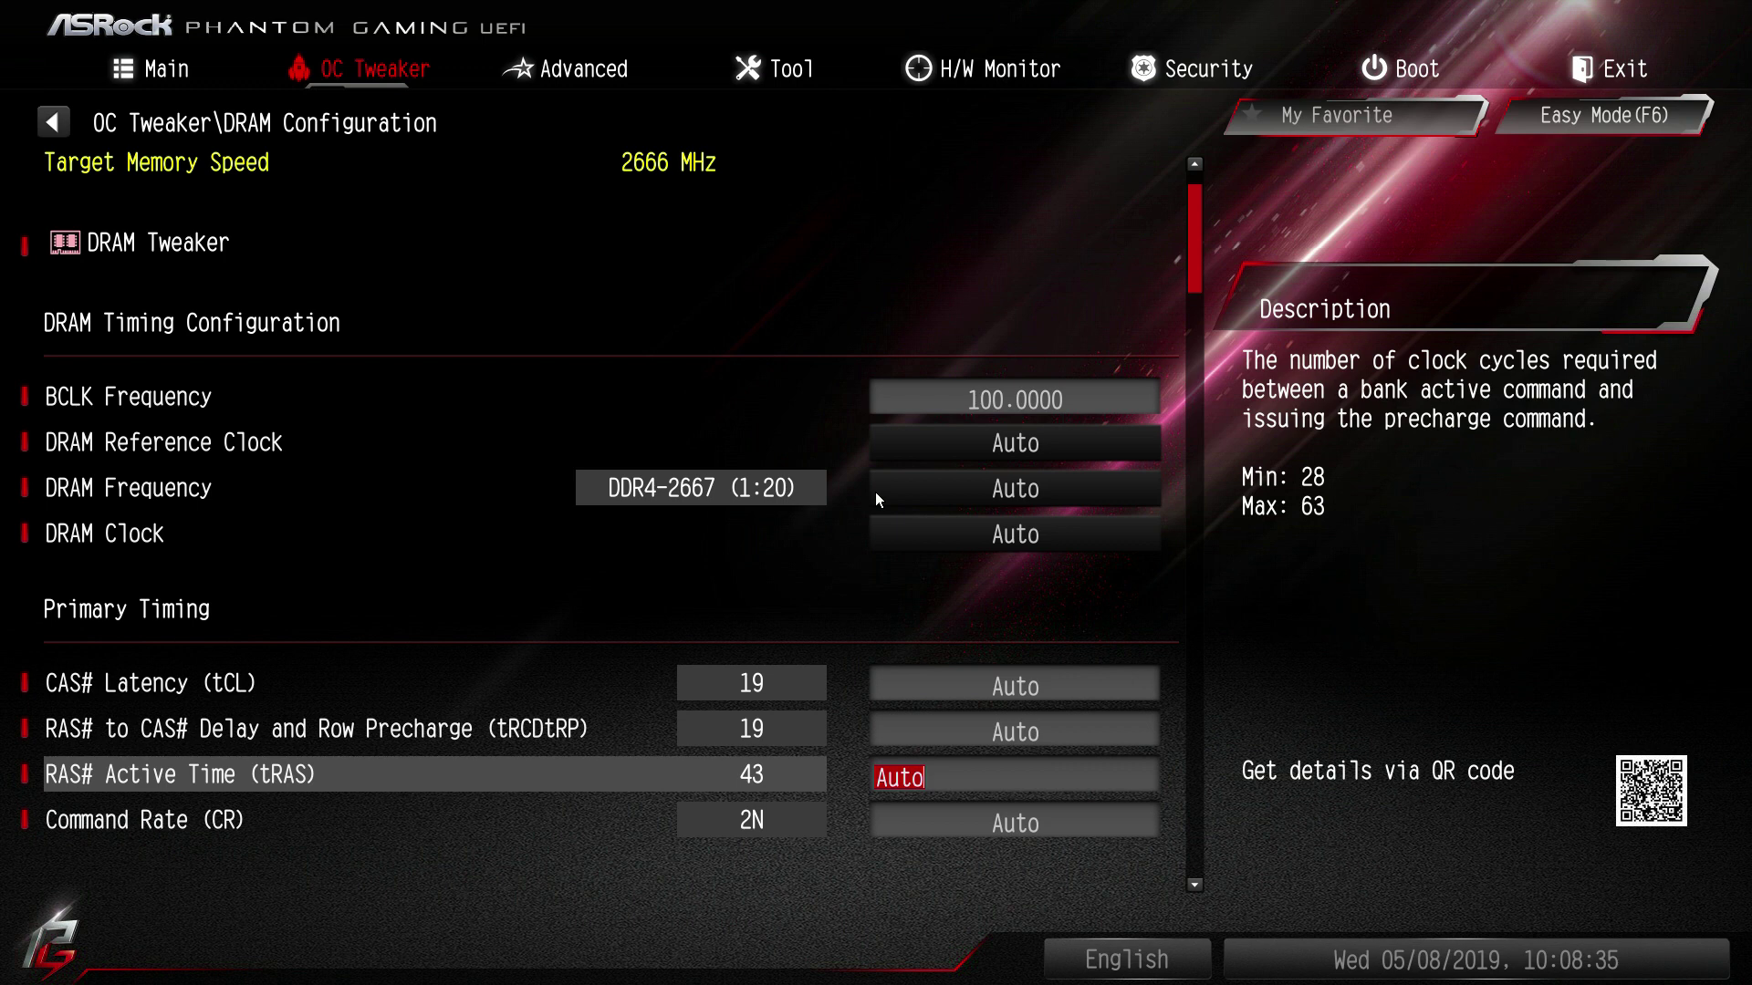
type("43")
key("Up")
type("31")
key("Up")
type("21")
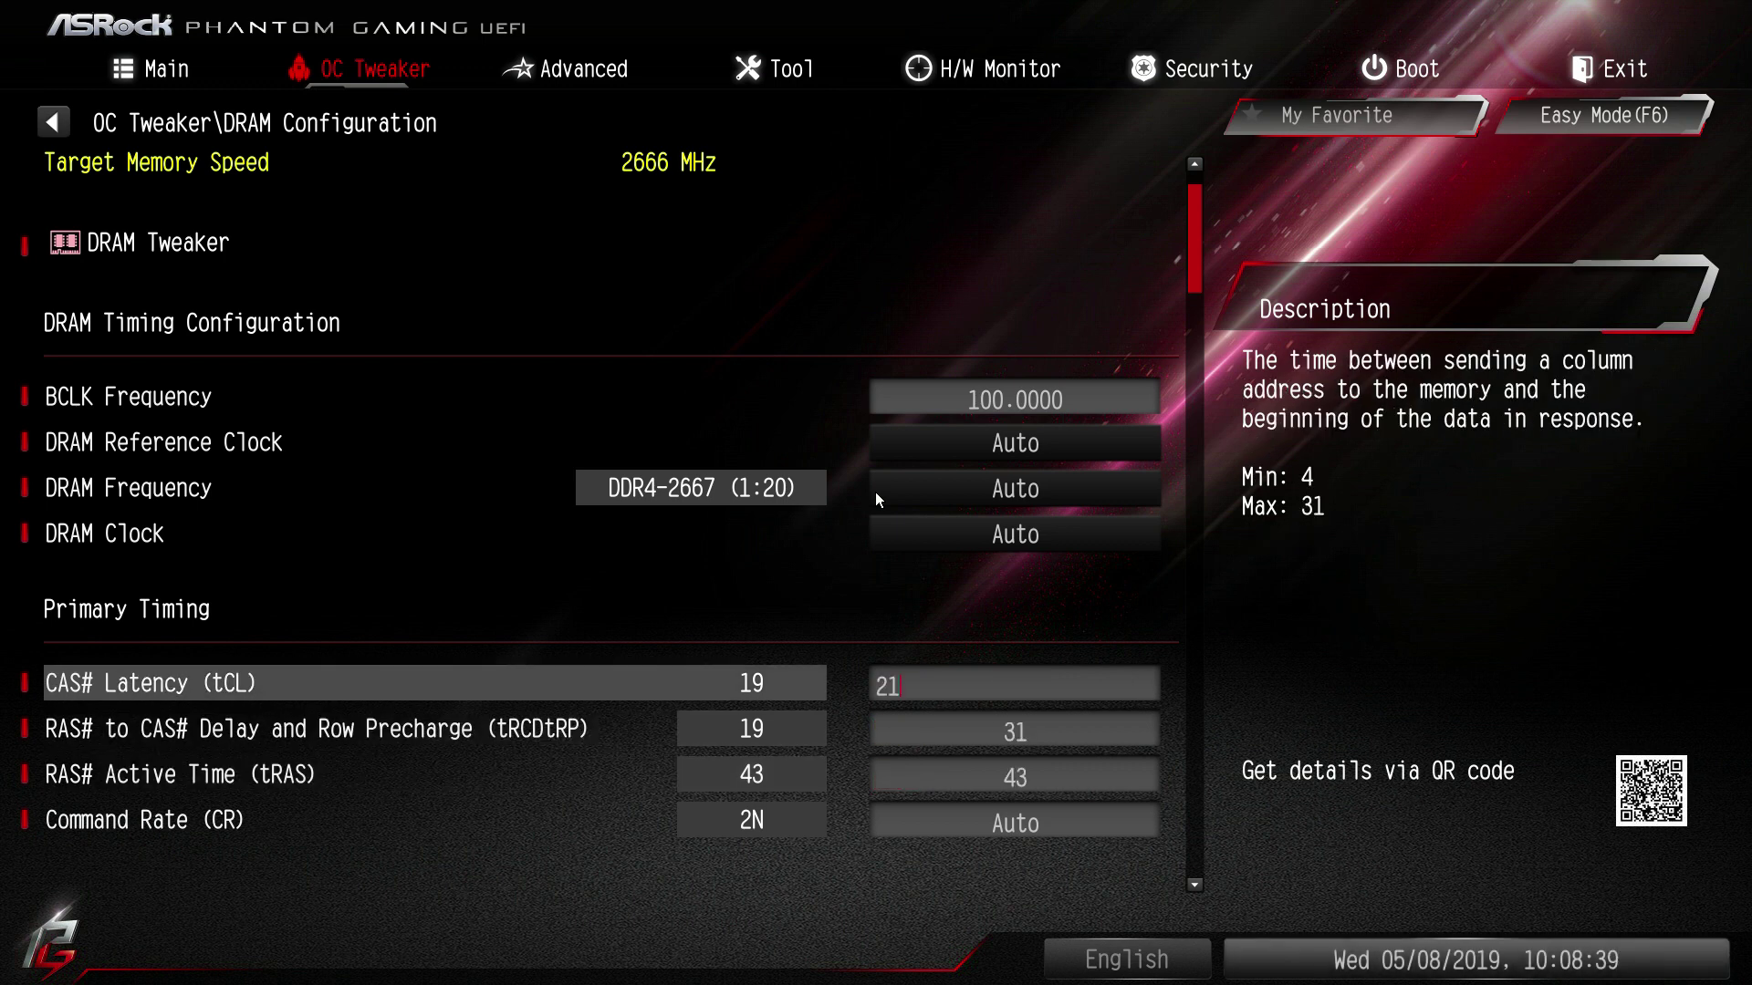
key("Down")
key("Down")
key("Down")
type("2")
Step: Look over the secondary memory timings from tWR through tRTP
key("Down")
key("Down")
key("Down")
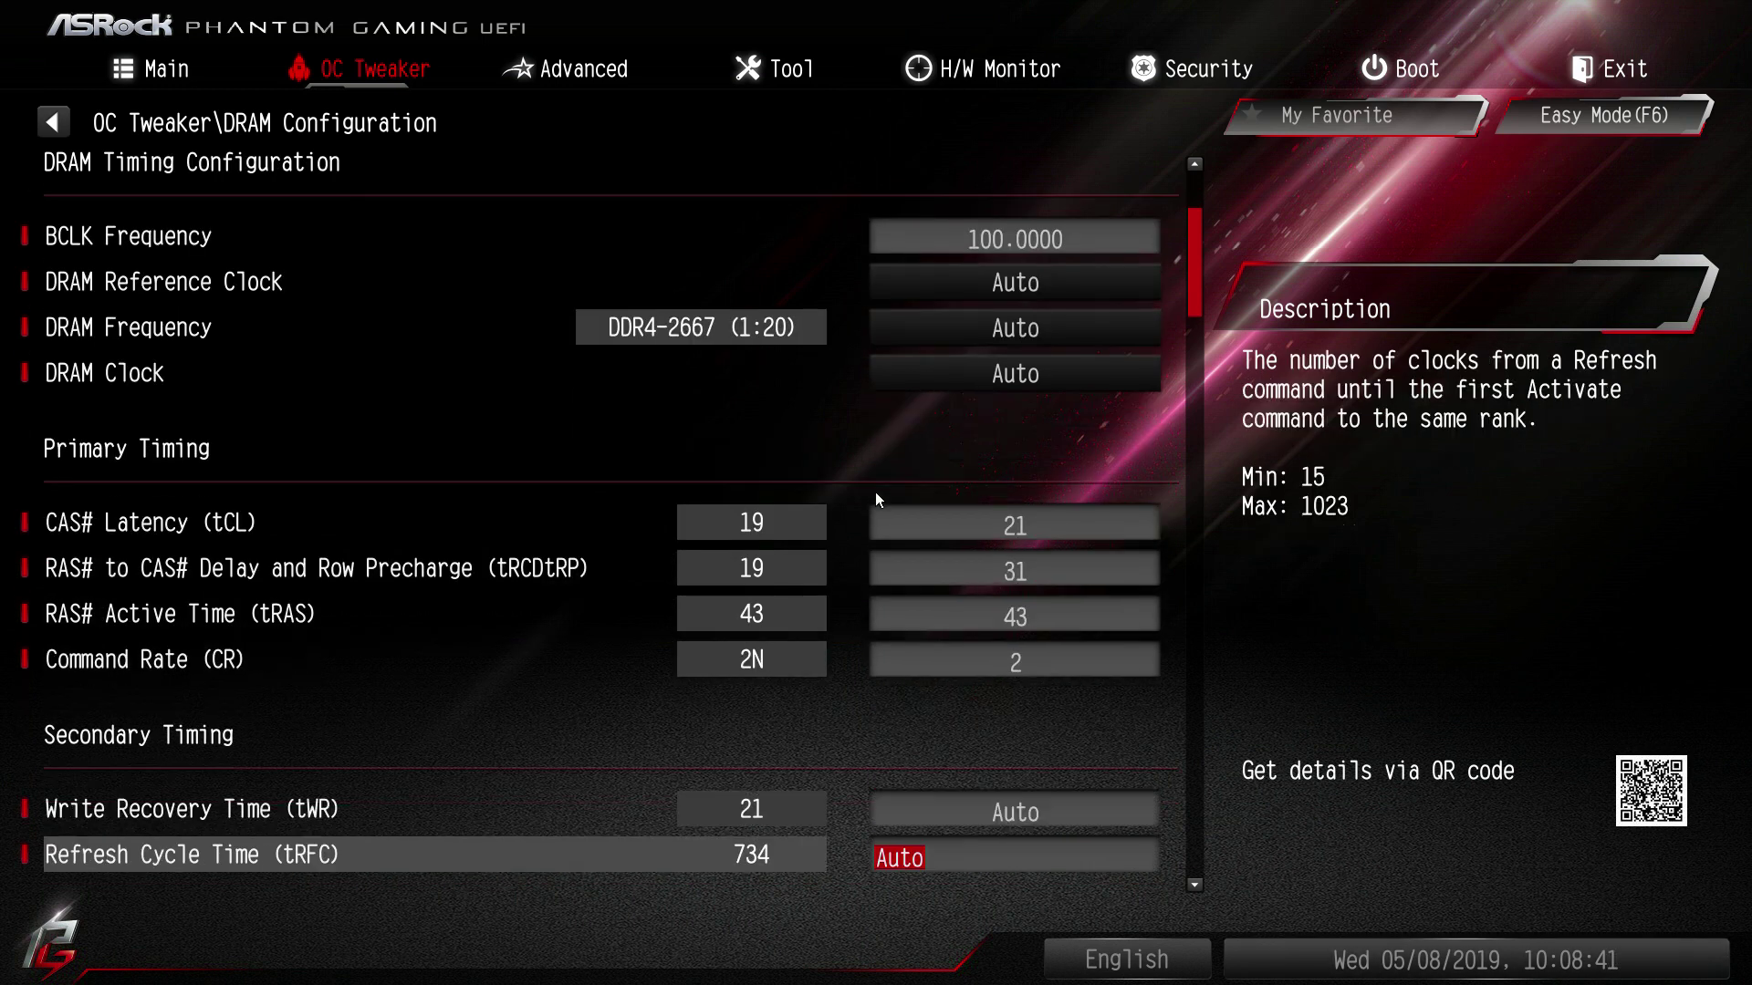
key("Down")
key("Down")
key("Down")
key("Down")
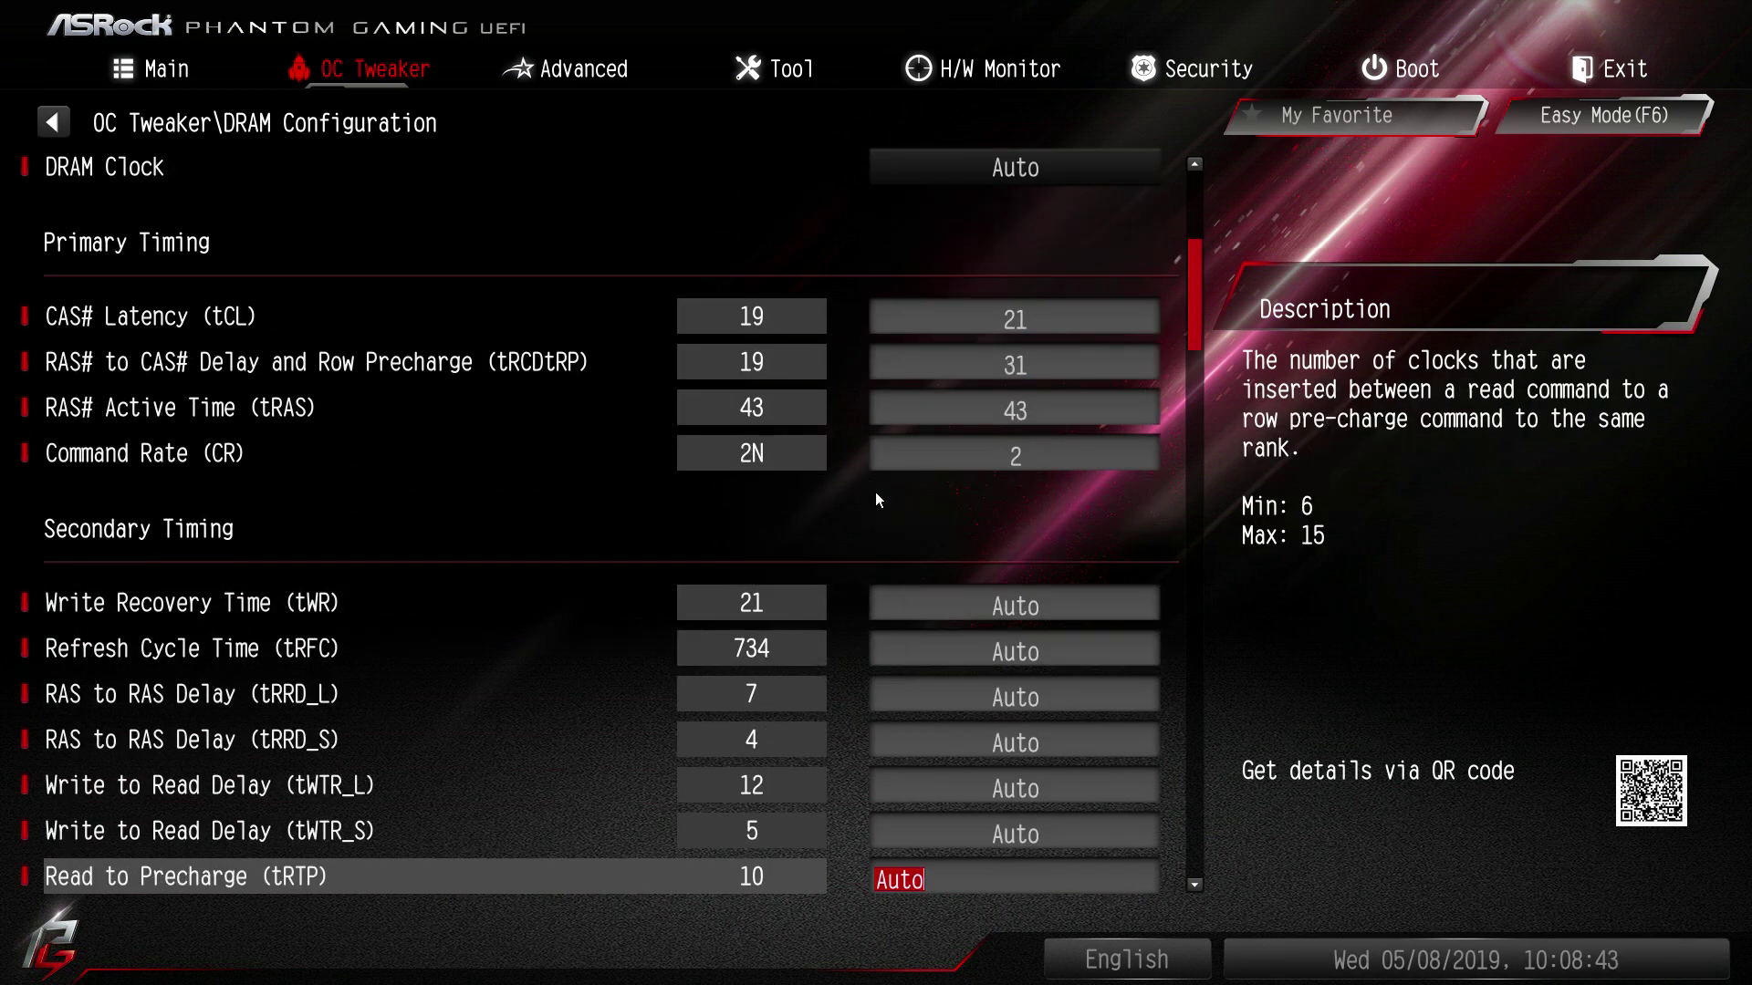
Step: Set the DRAM Frequency to DDR4-3000
key("Up")
key("Up")
key("Up")
key("Up")
key("Up")
key("Up")
key("Up")
key("Up")
key("Up")
key("Up")
key("Up")
key("Up")
key("Up")
key("Up")
key("Down")
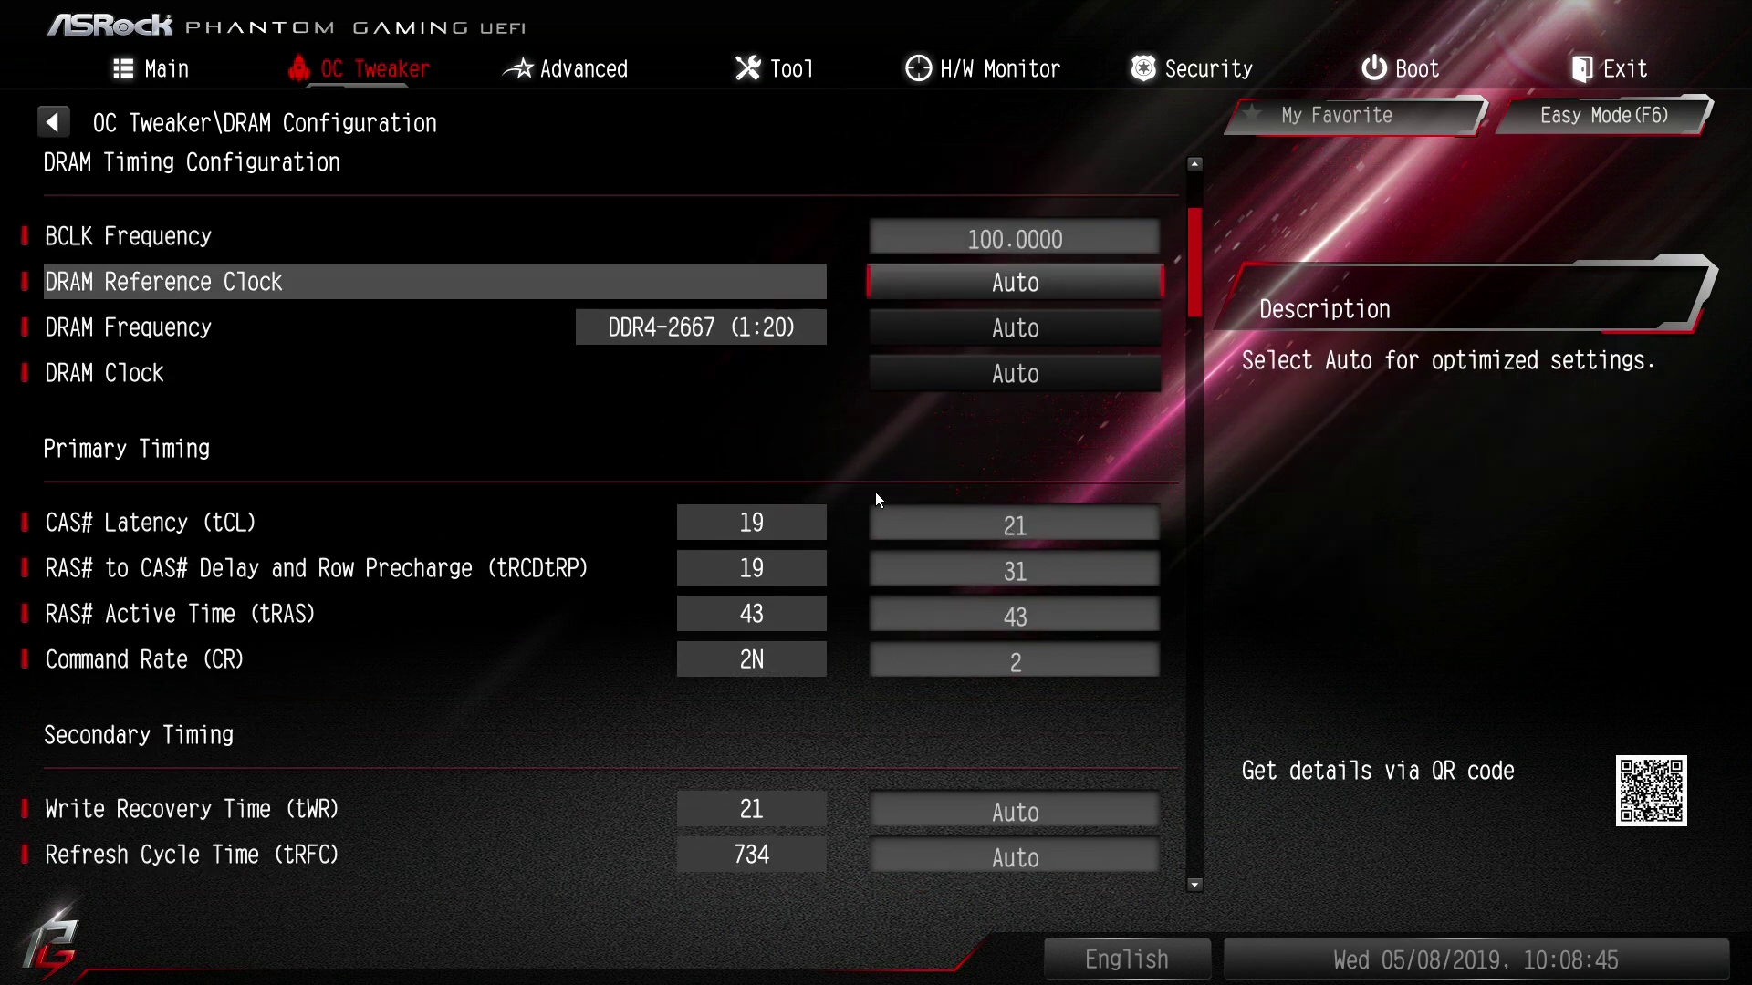
key("Down")
key("Up")
key("Down")
key("Return")
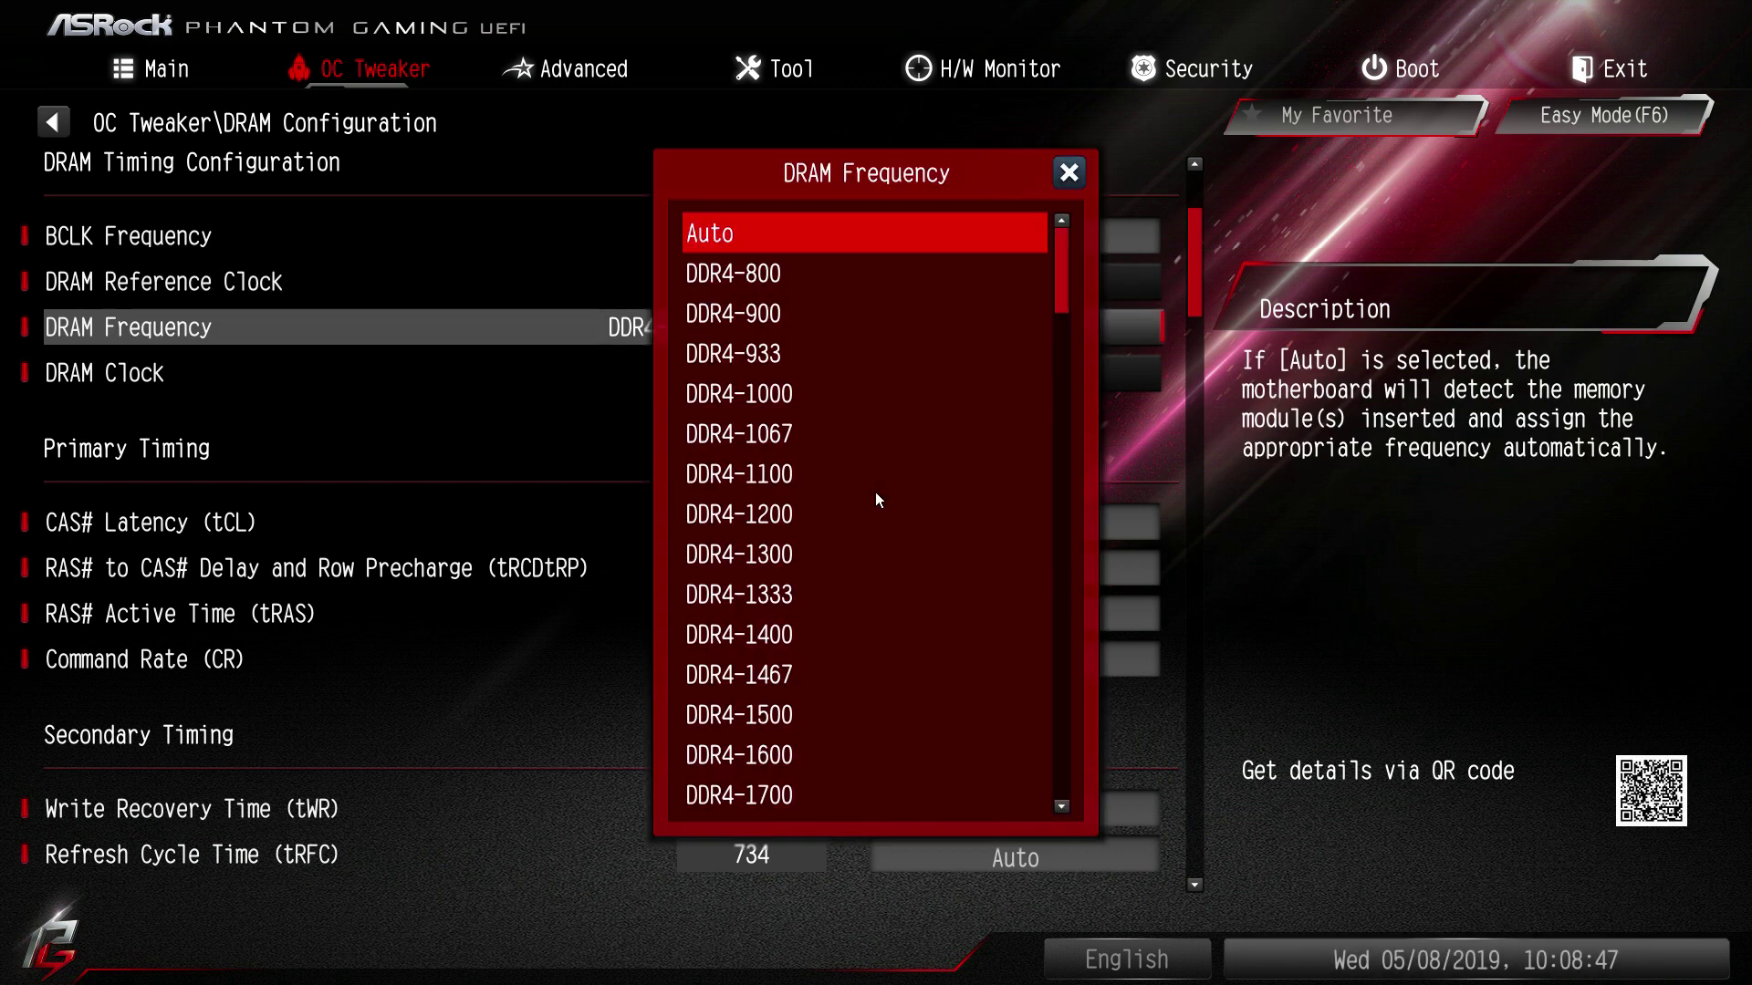
key("Down")
key("Down")
key("Down")
key("Down")
key("Down")
key("Down")
key("Down")
key("Down")
key("Down")
key("Down")
key("Down")
key("Down")
key("Down")
key("Down")
key("Down")
key("Down")
key("Down")
key("Down")
key("Down")
key("Down")
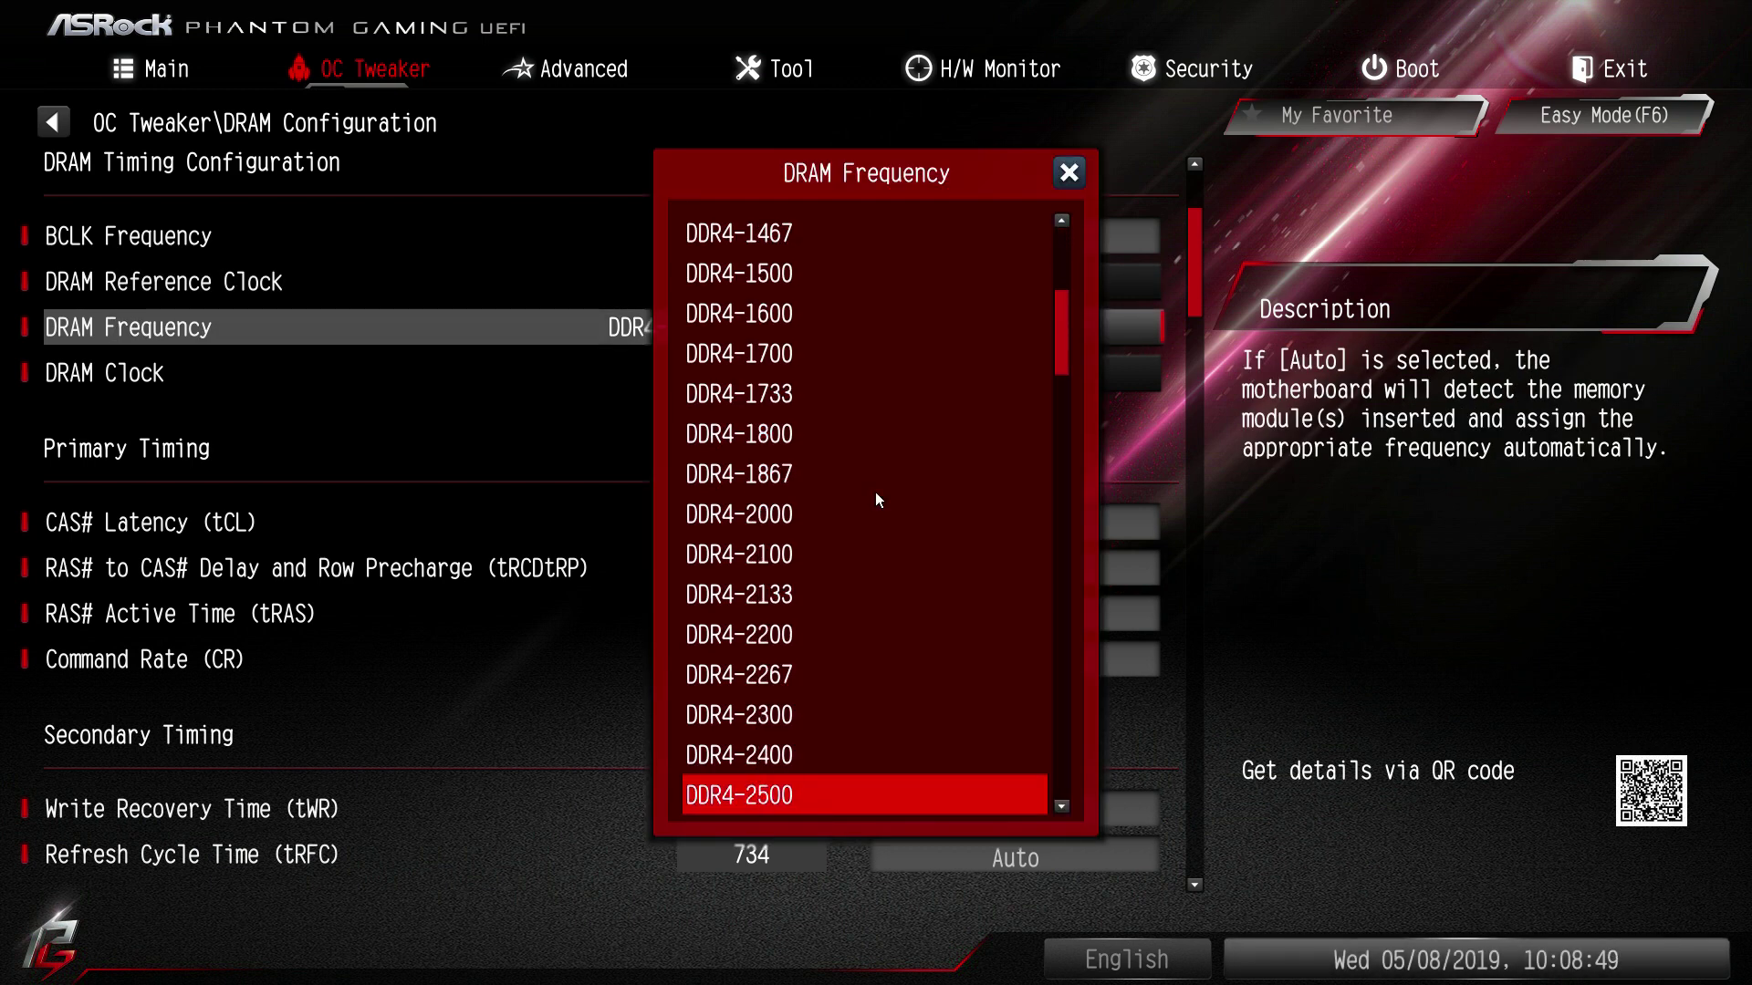
key("Down")
key("Down")
key("Down")
key("Down")
key("Down")
key("Down")
key("Down")
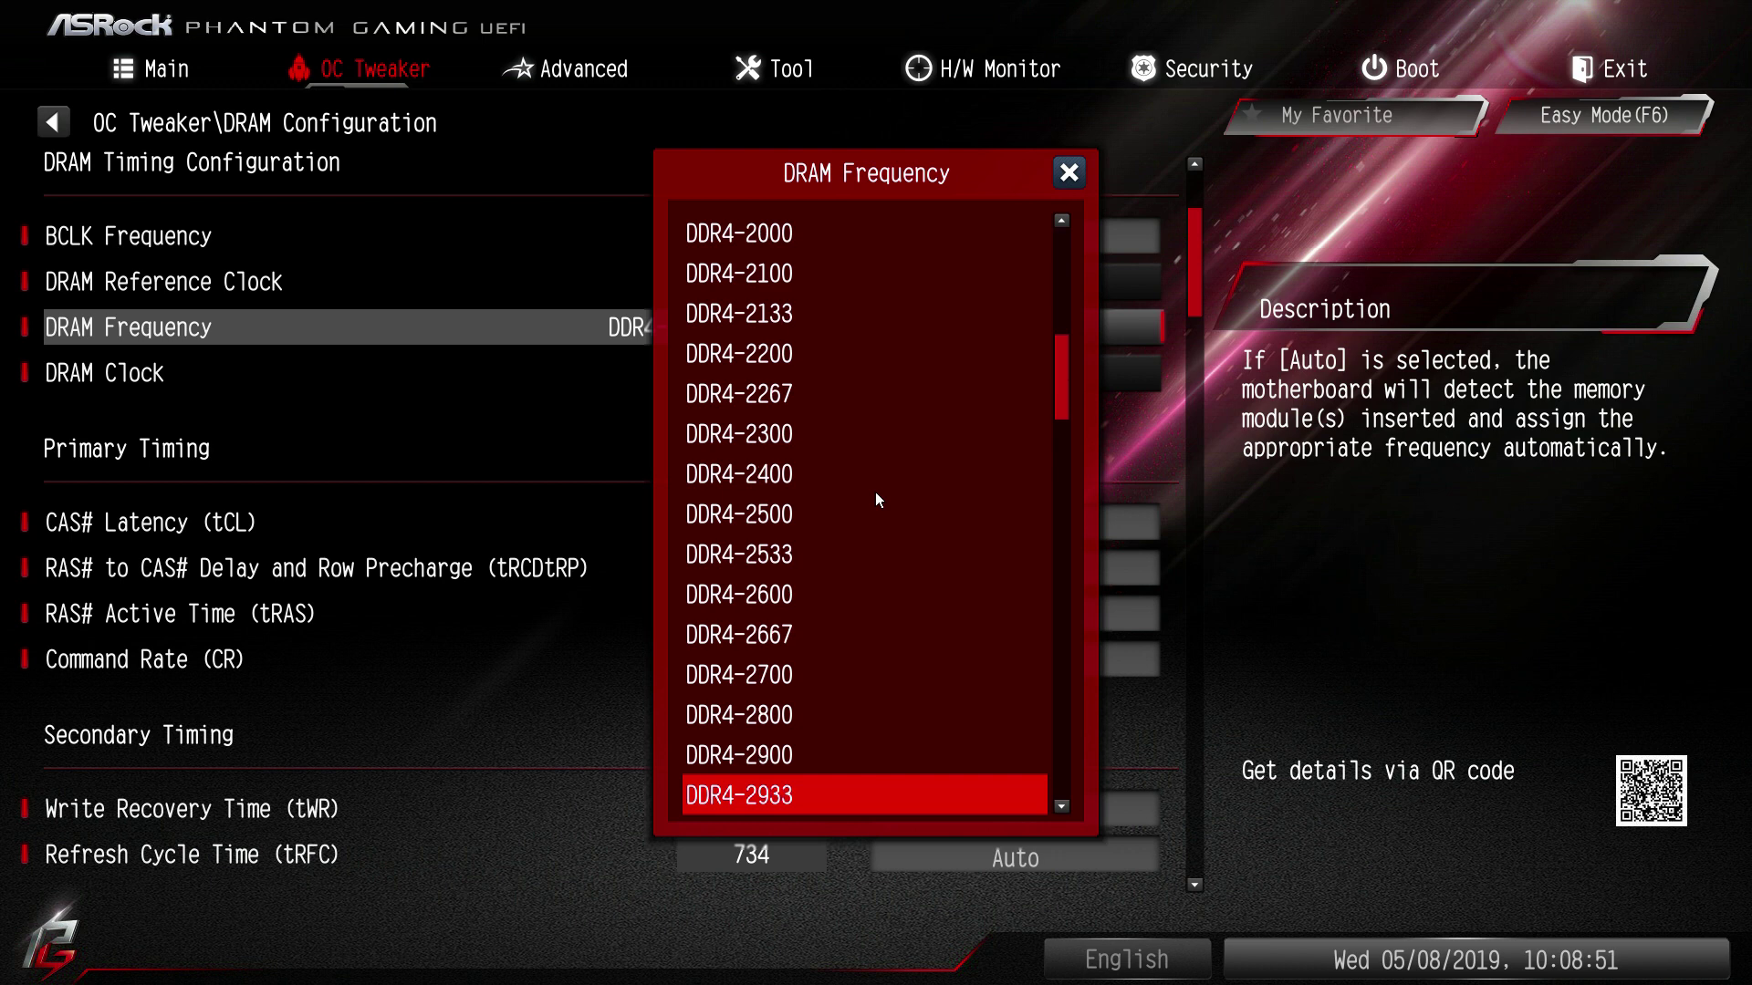
key("Down")
key("Return")
key("F10")
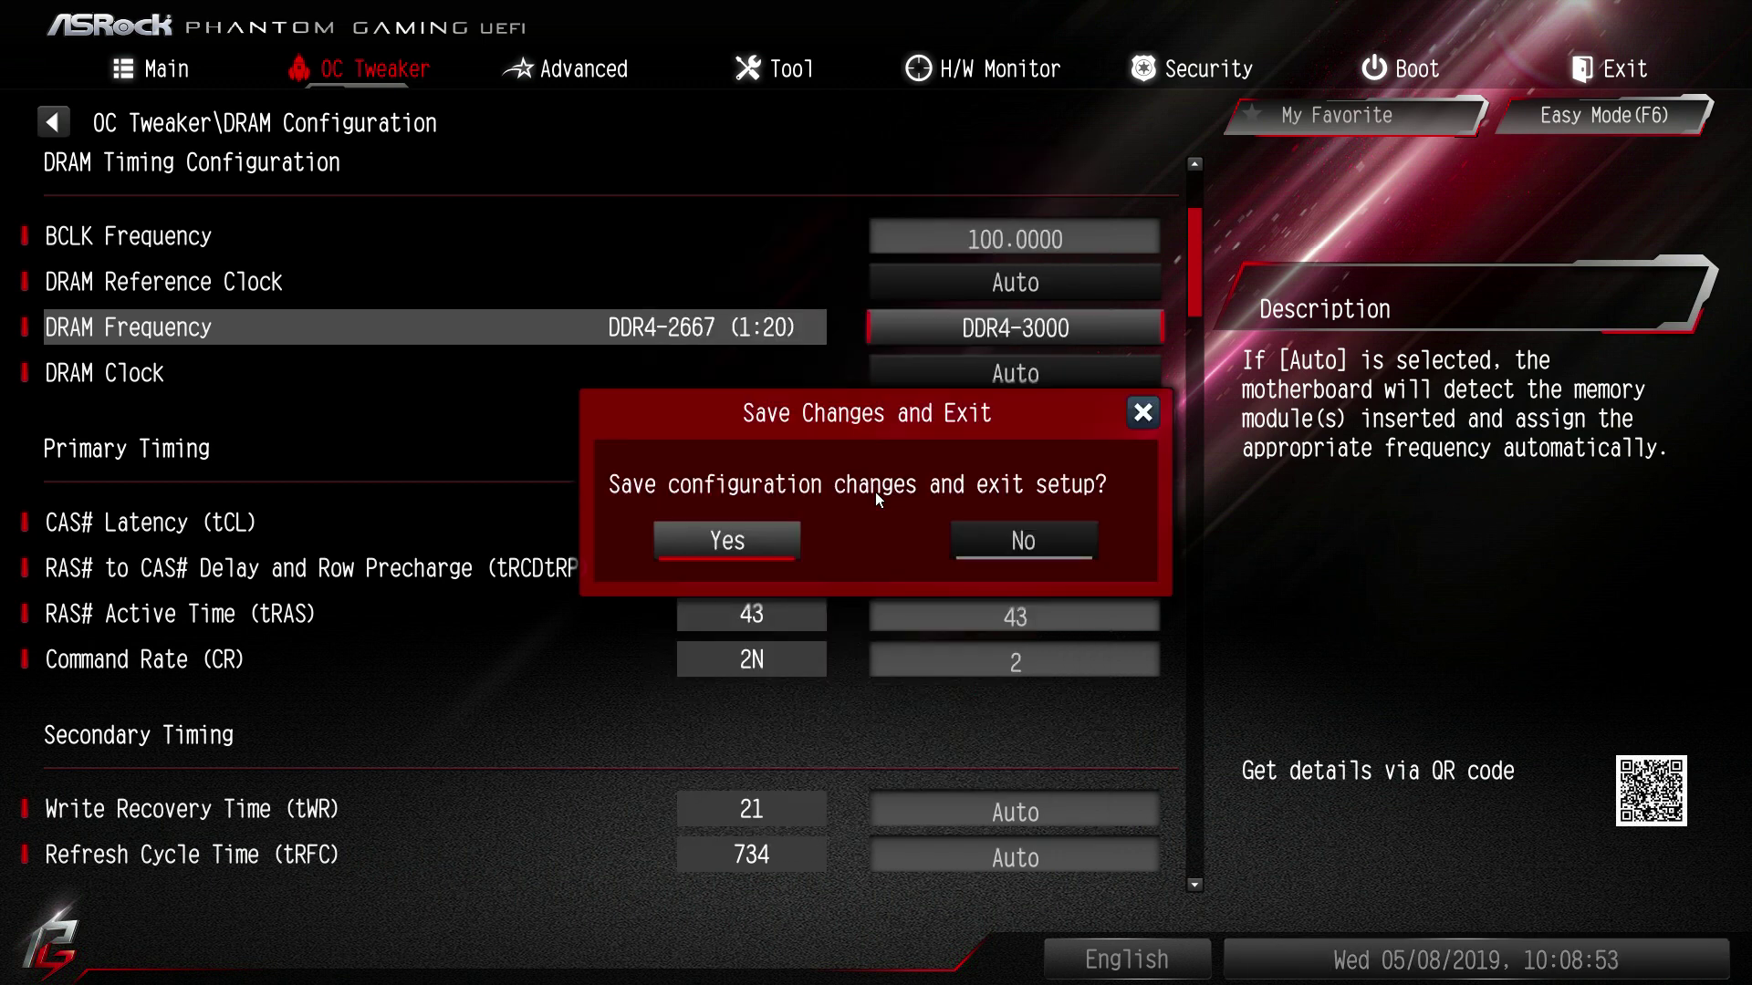
key("Escape")
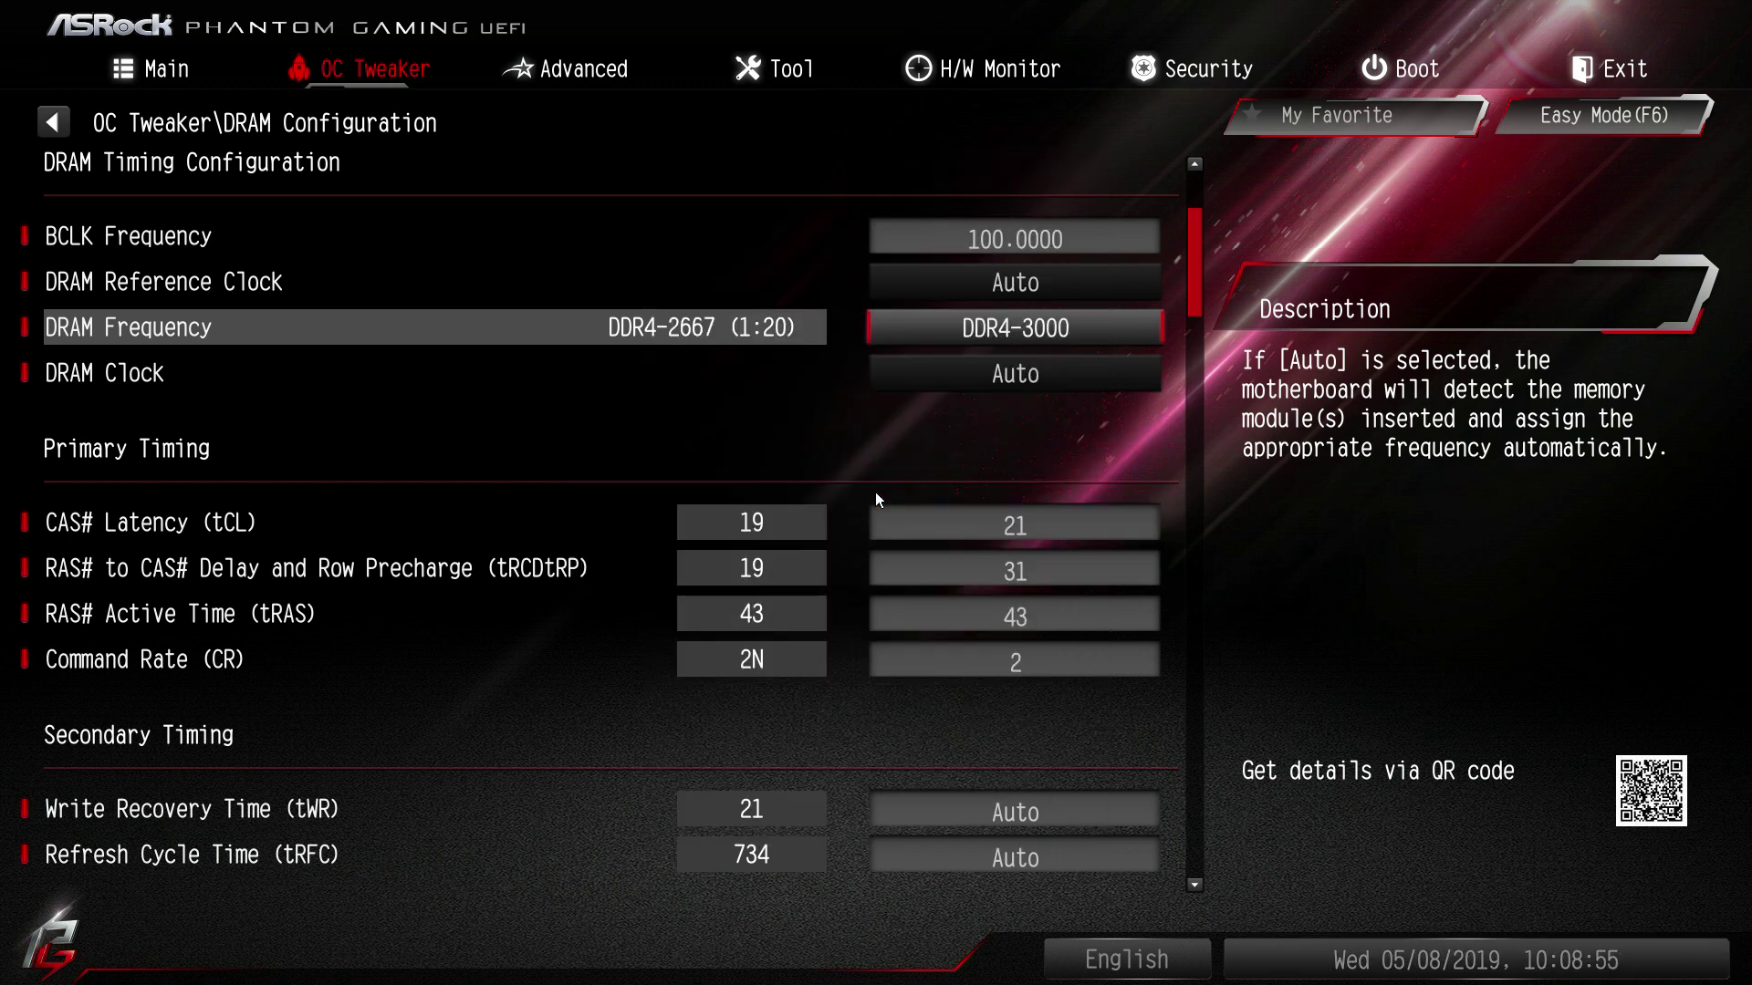
key("Left")
key("Left")
key("Down")
key("Down")
key("Down")
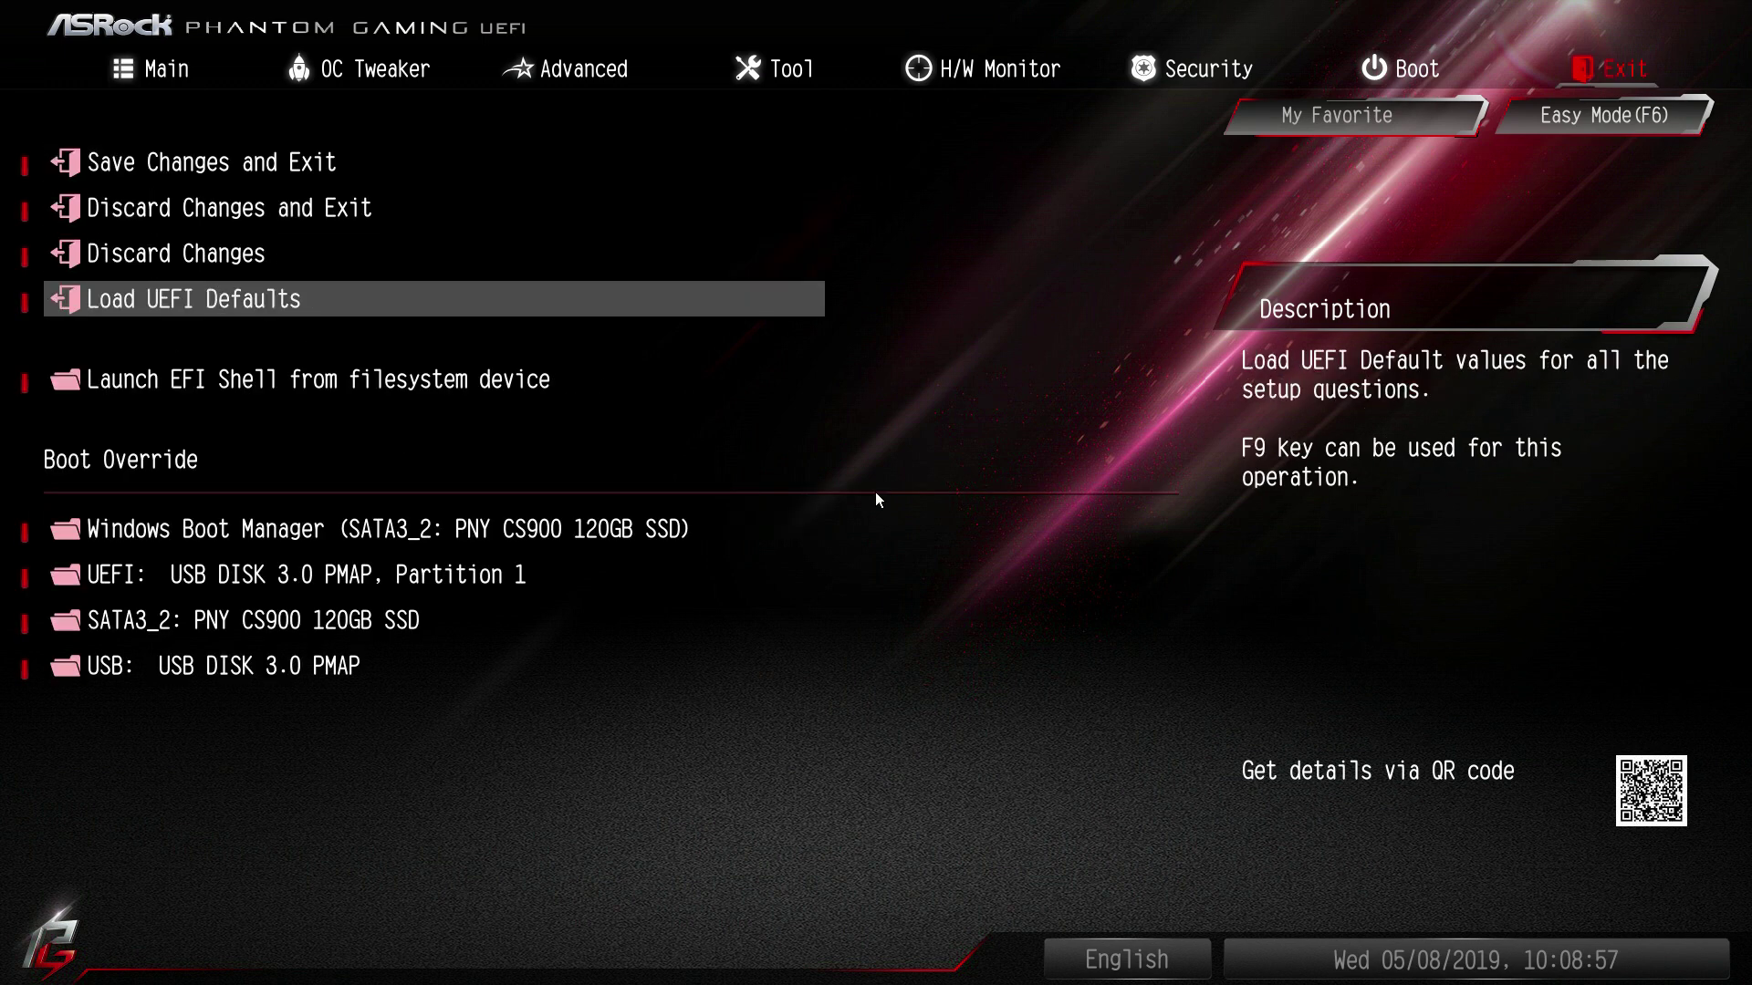
Step: Save the current UEFI settings as a user default profile named 32GB-OC, and exit setup with the changes saved
key("Right")
key("Right")
key("Down")
key("Down")
key("Down")
key("Down")
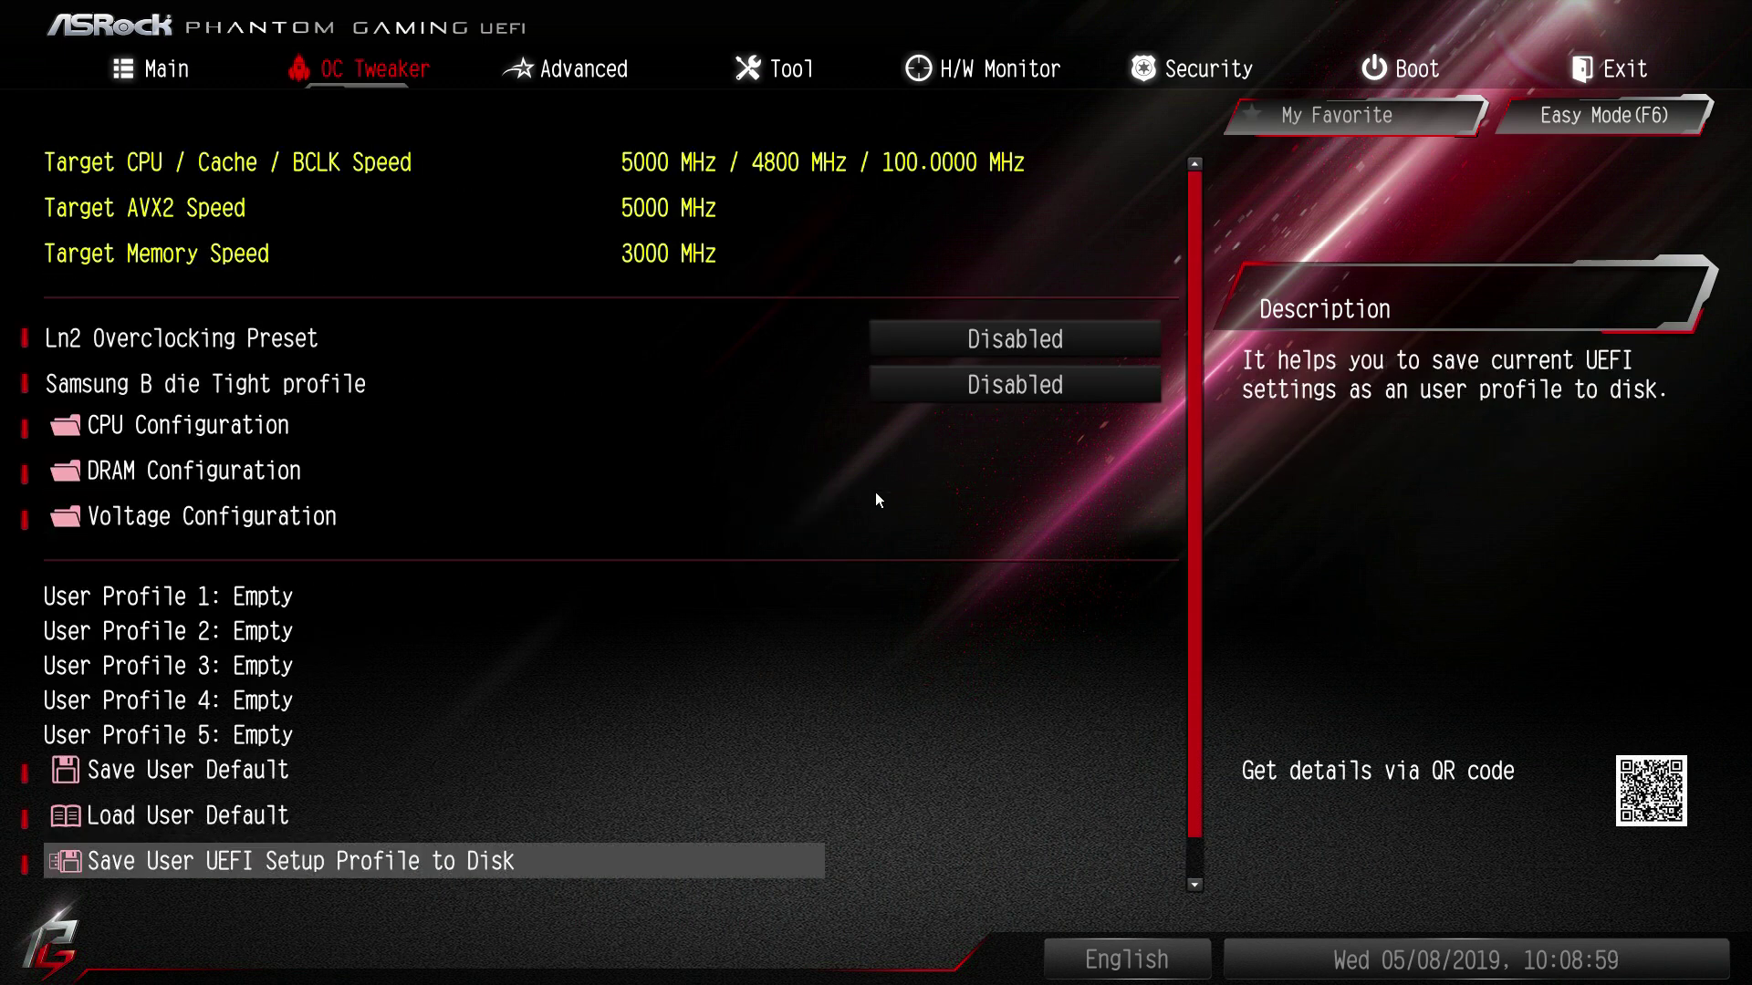
key("Up")
key("Up")
key("Return")
key("Return")
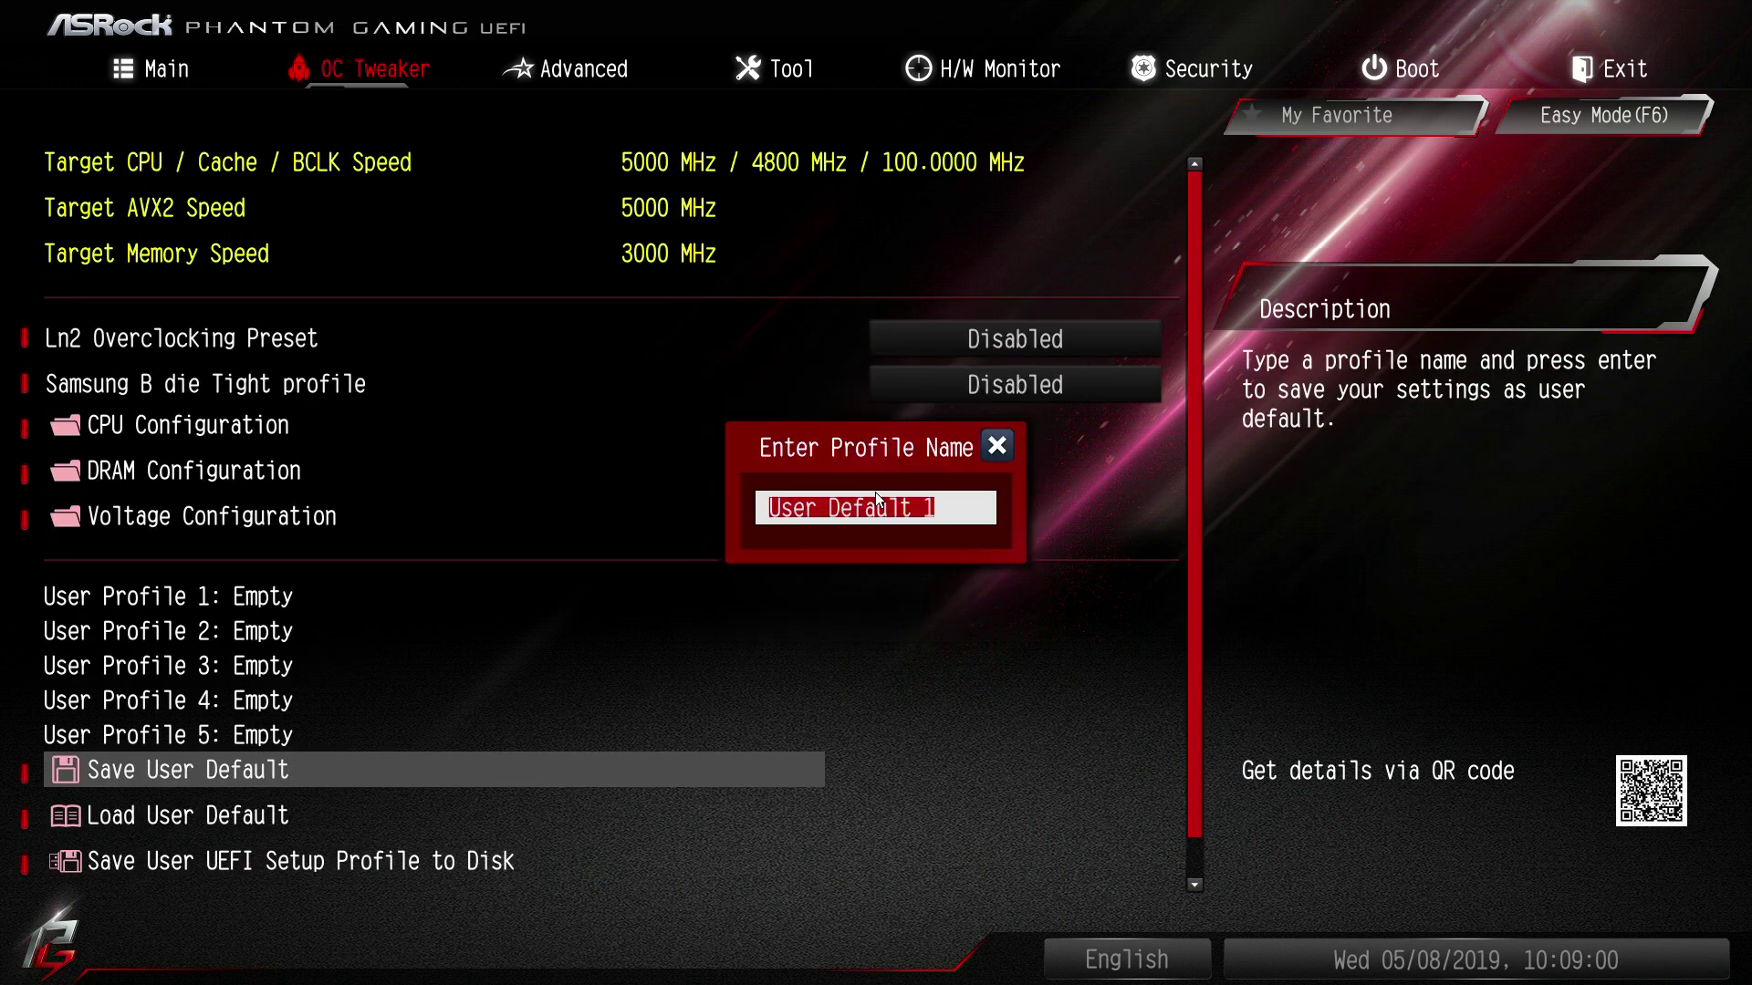
type("32")
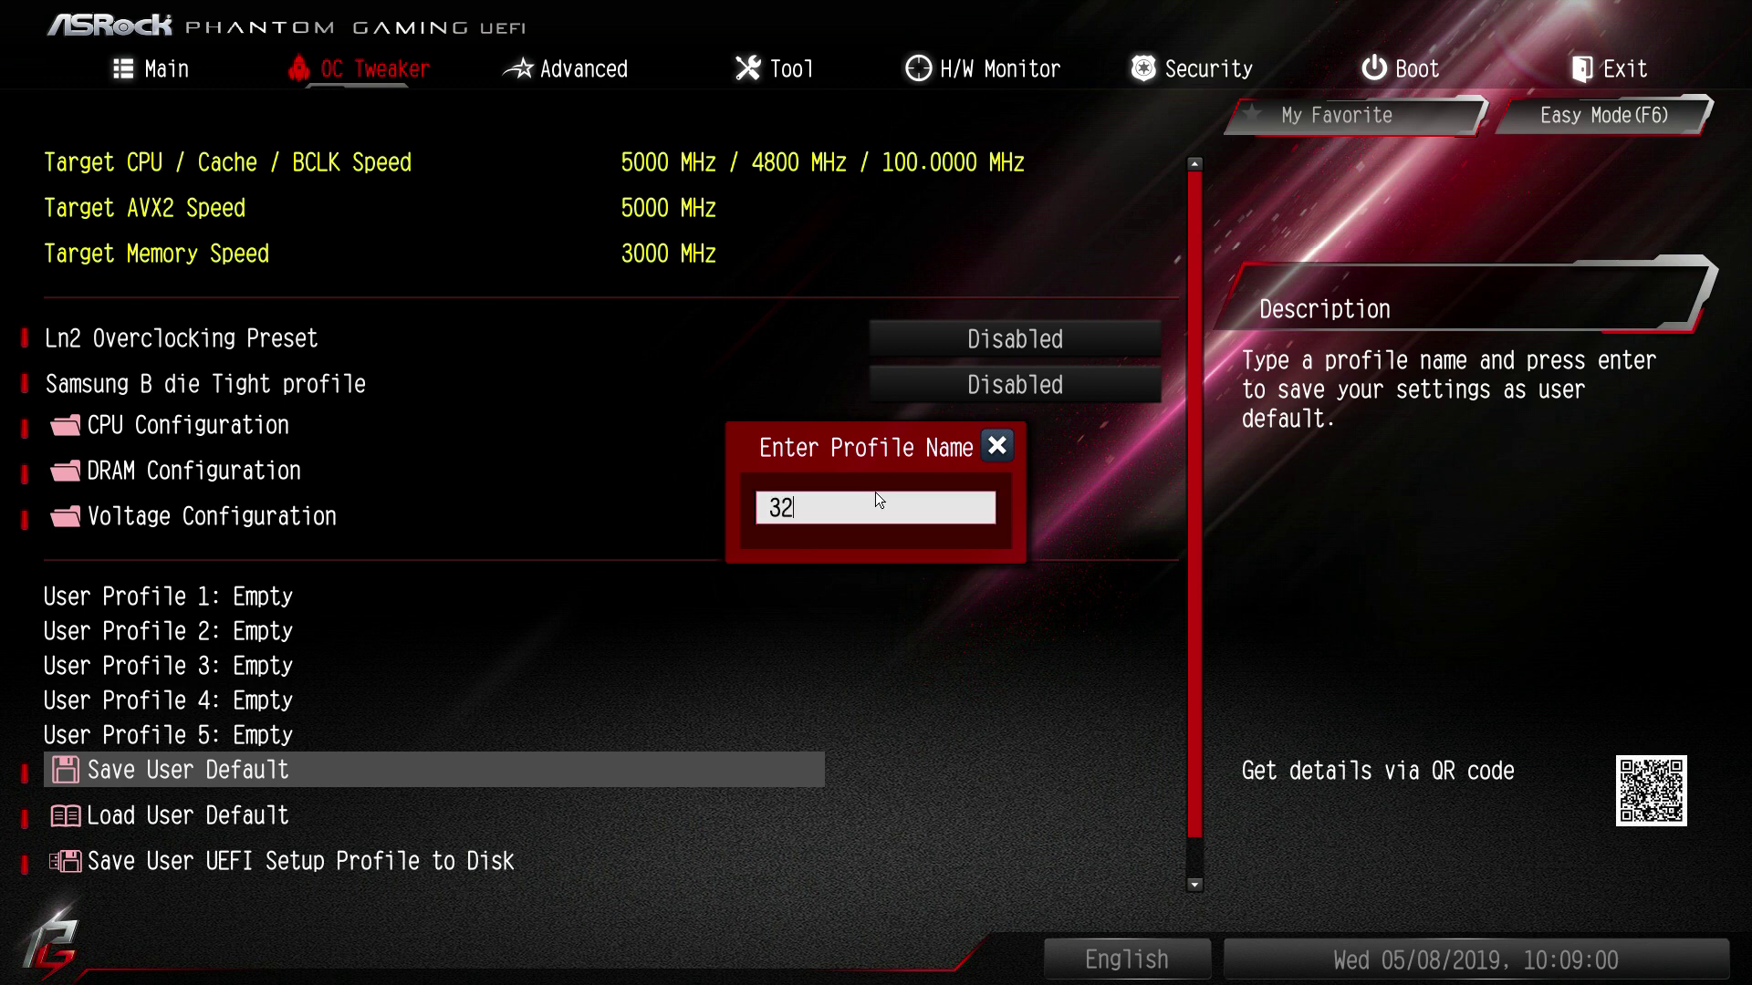
type("GB")
key("BackSpace")
type("B-OC")
key("Return")
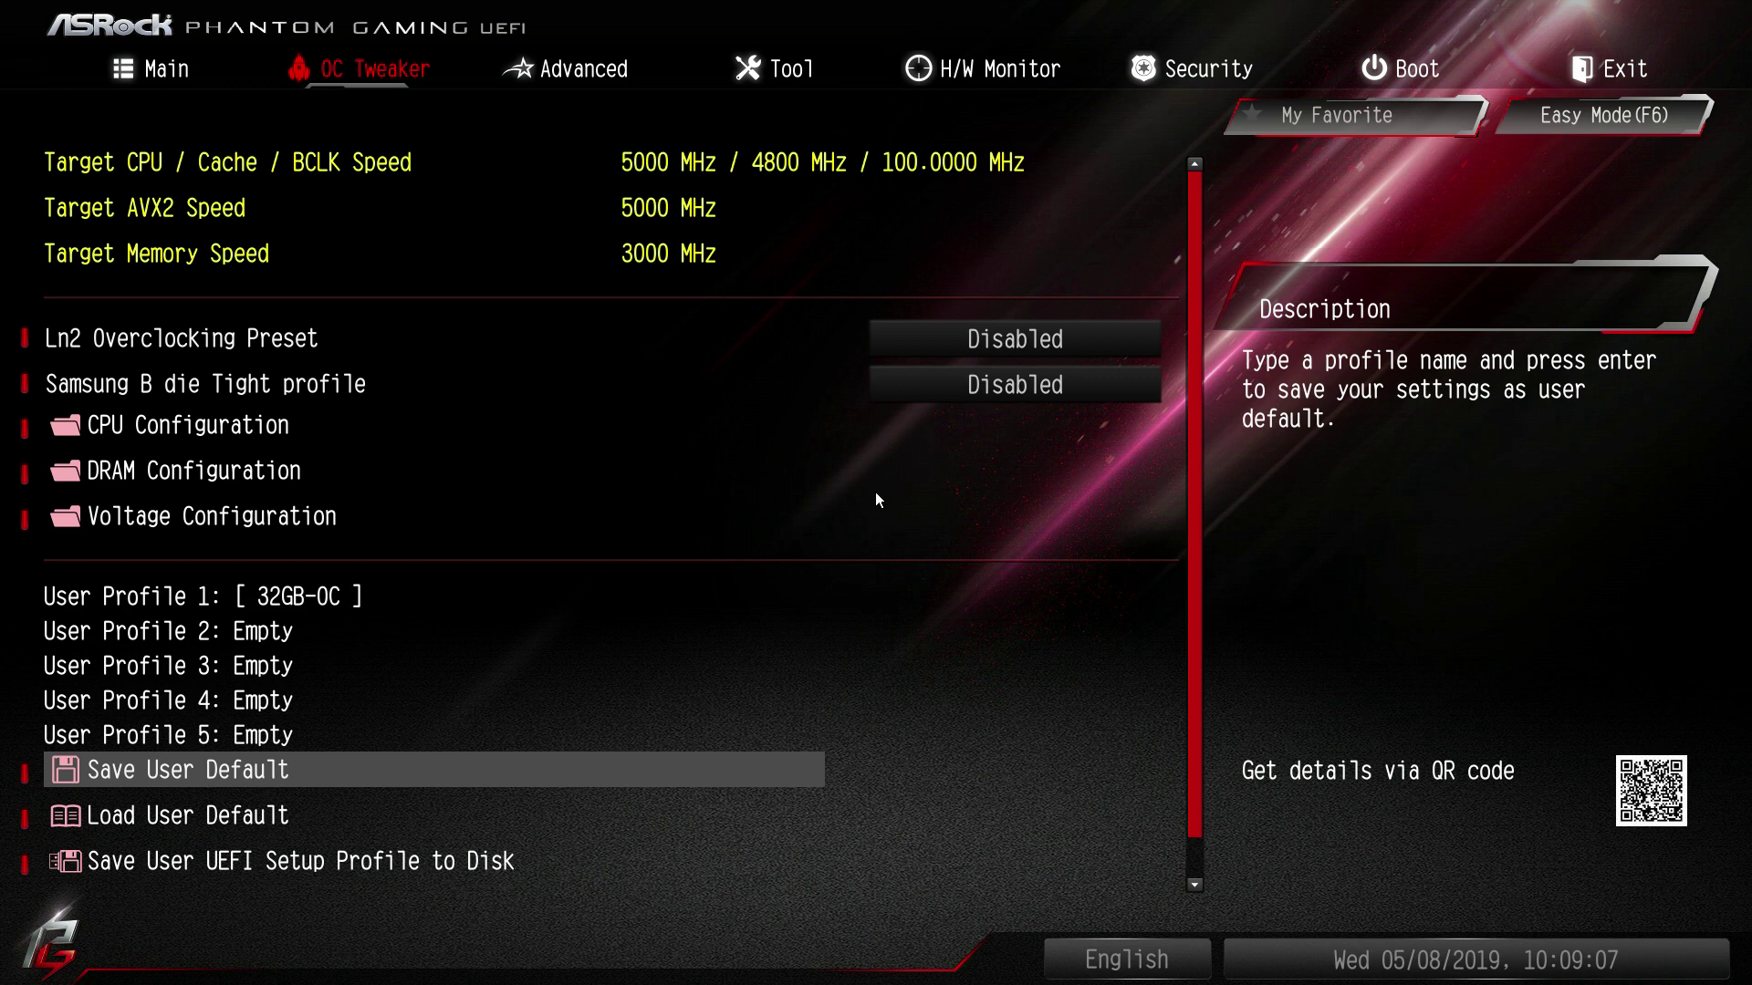
key("F10")
key("Return")
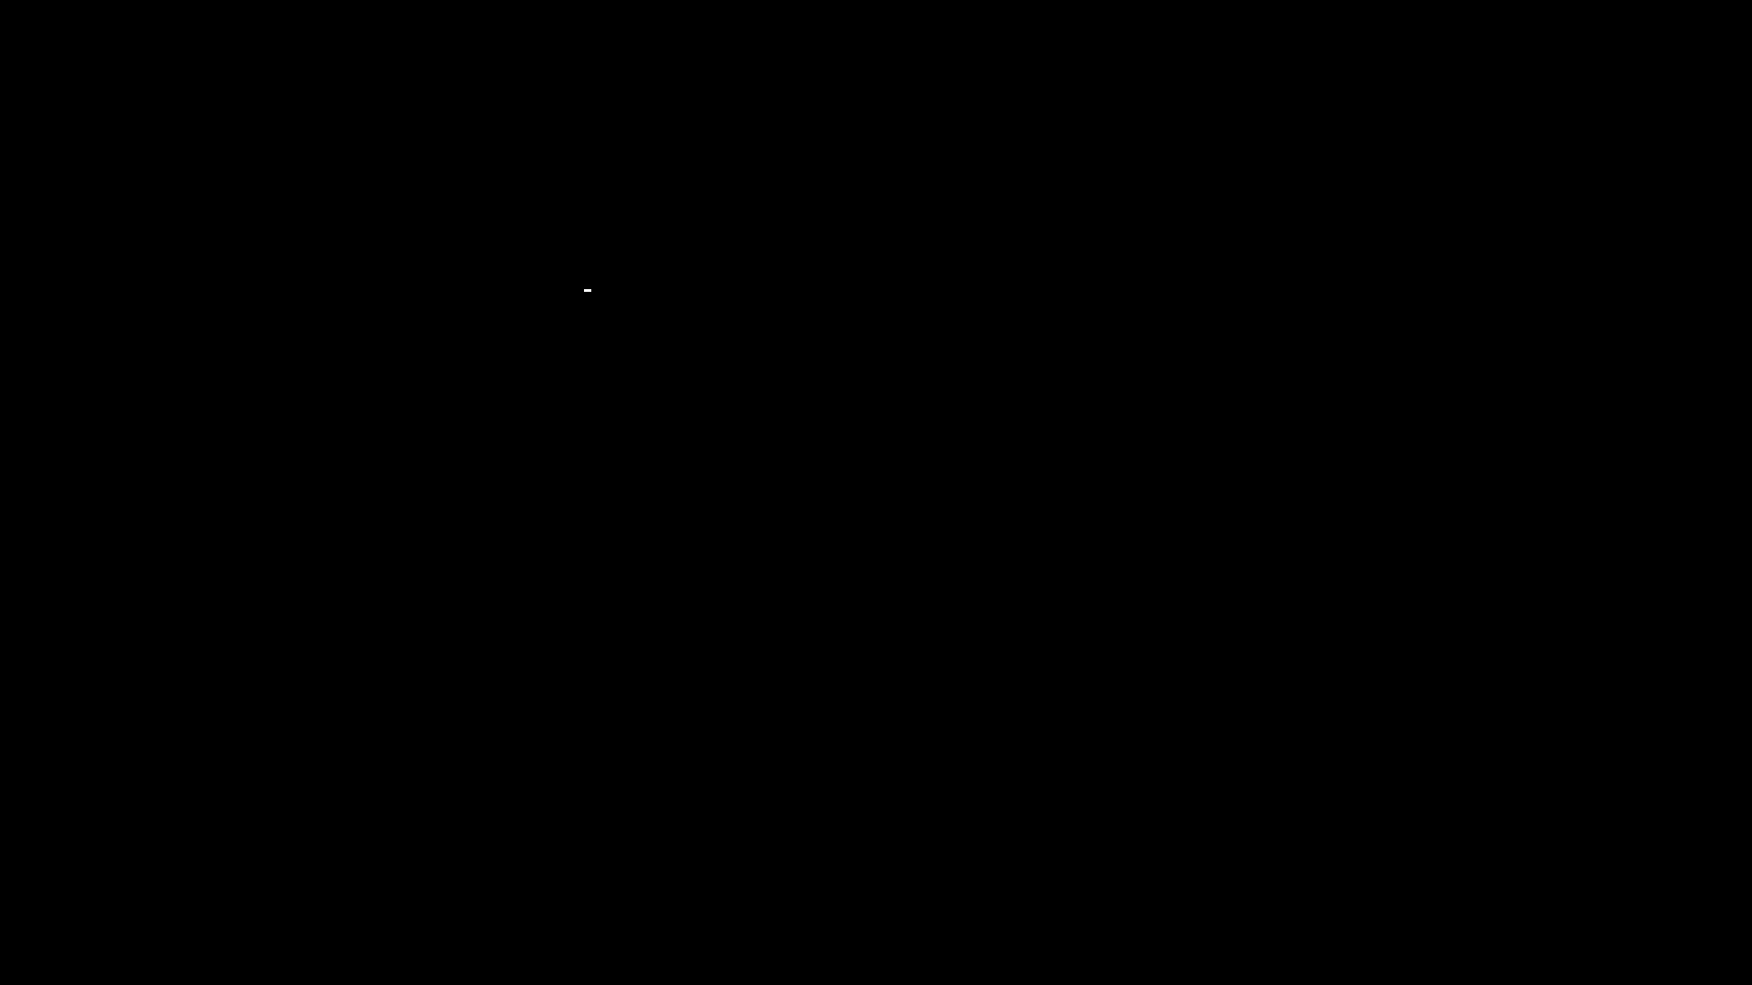
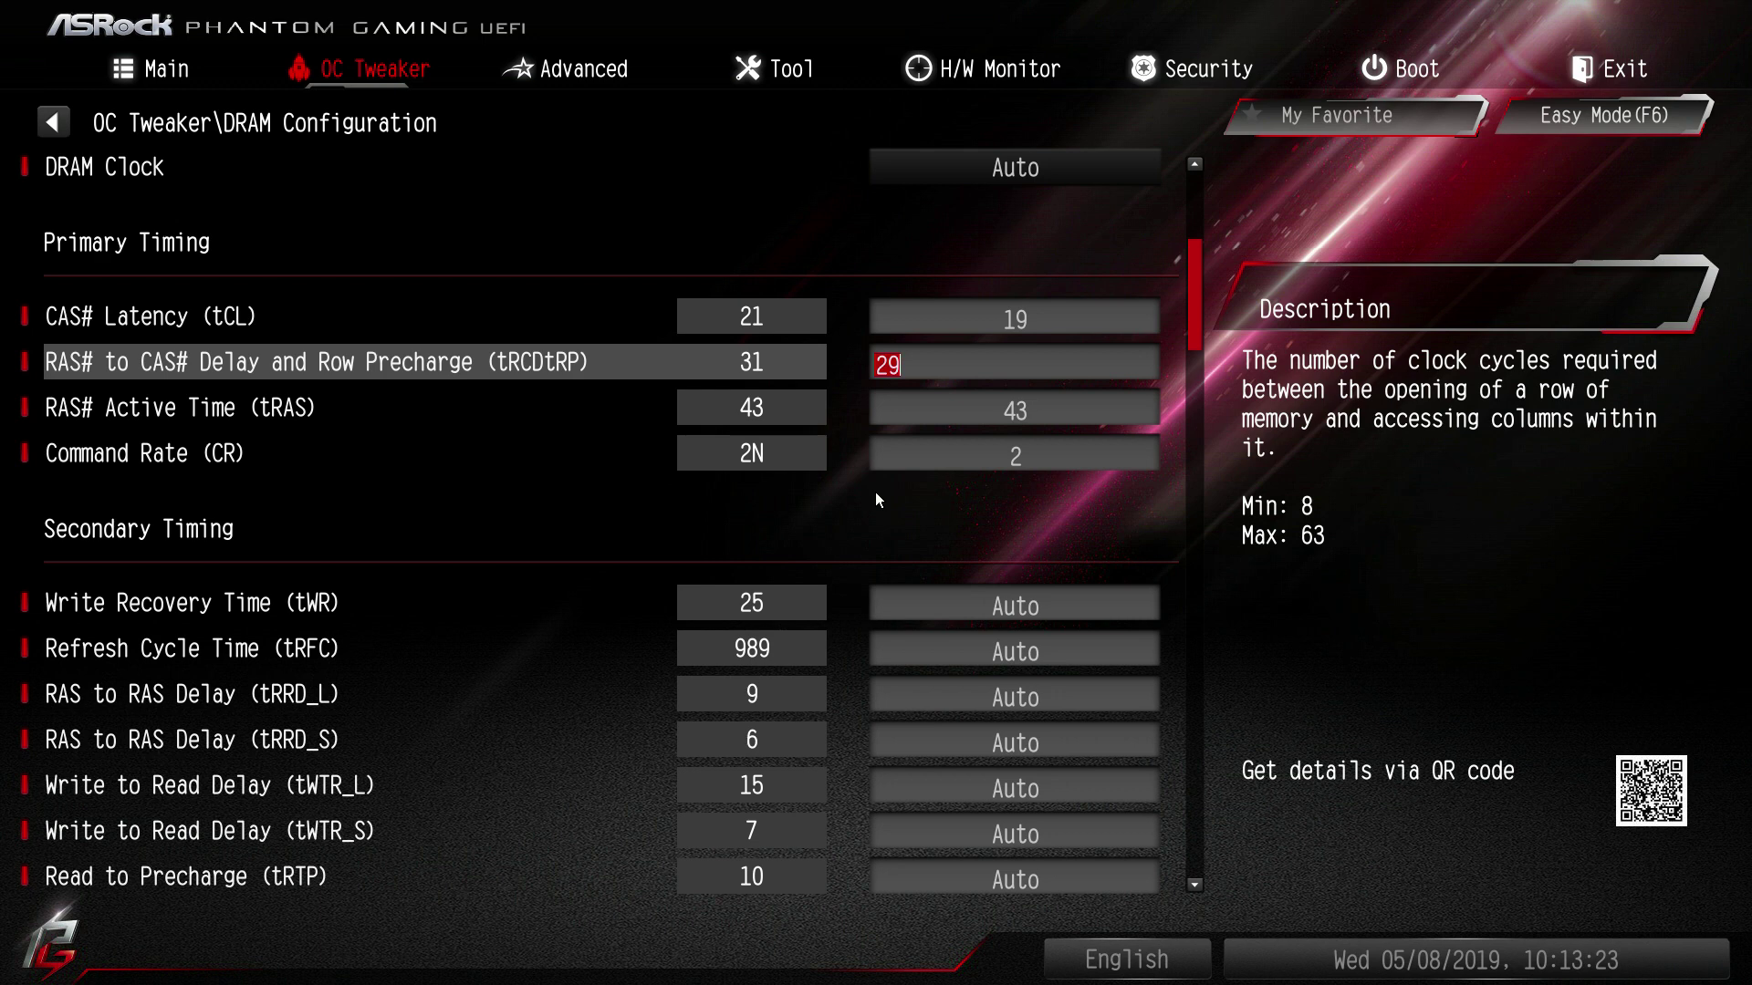
Step: Lower the RAS# to CAS# Delay and Row Precharge (tRCDtRP) to 26
key("minus")
key("minus")
key("minus")
key("Down")
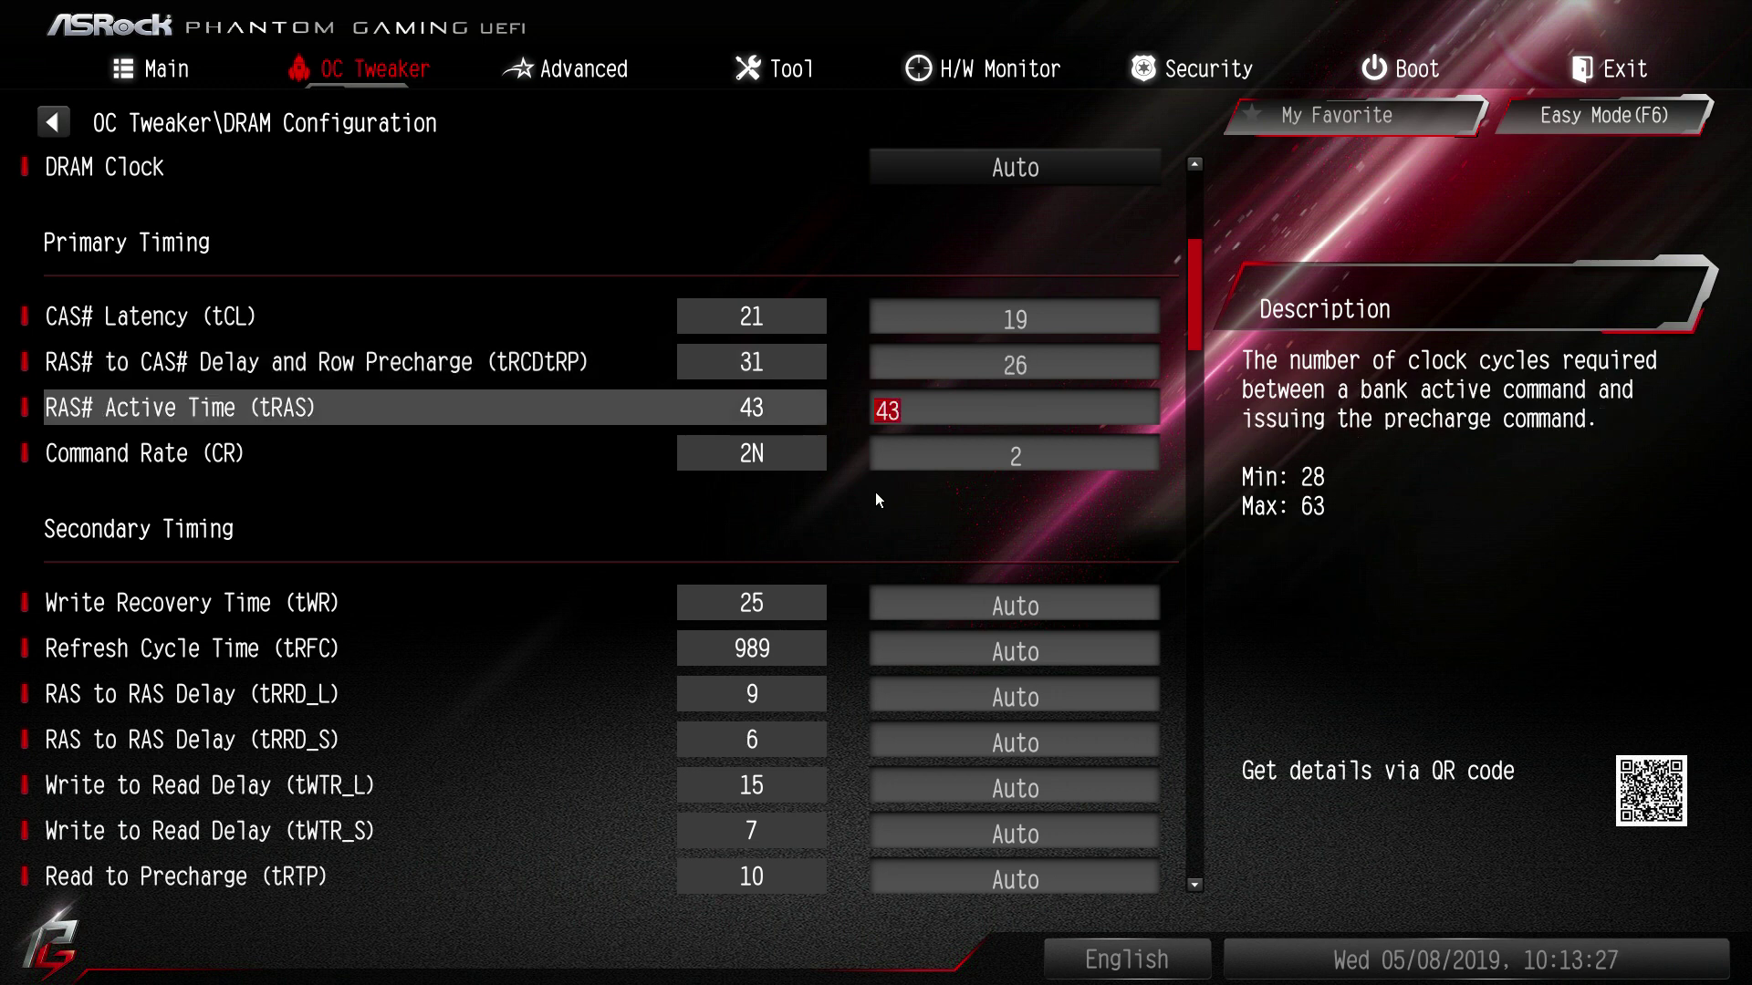
Step: Check the secondary timings down to tCWL, and save the configuration changes and exit setup
key("Down")
key("Down")
key("Down")
key("Down")
key("Down")
key("Down")
key("Down")
key("Down")
key("Down")
key("Down")
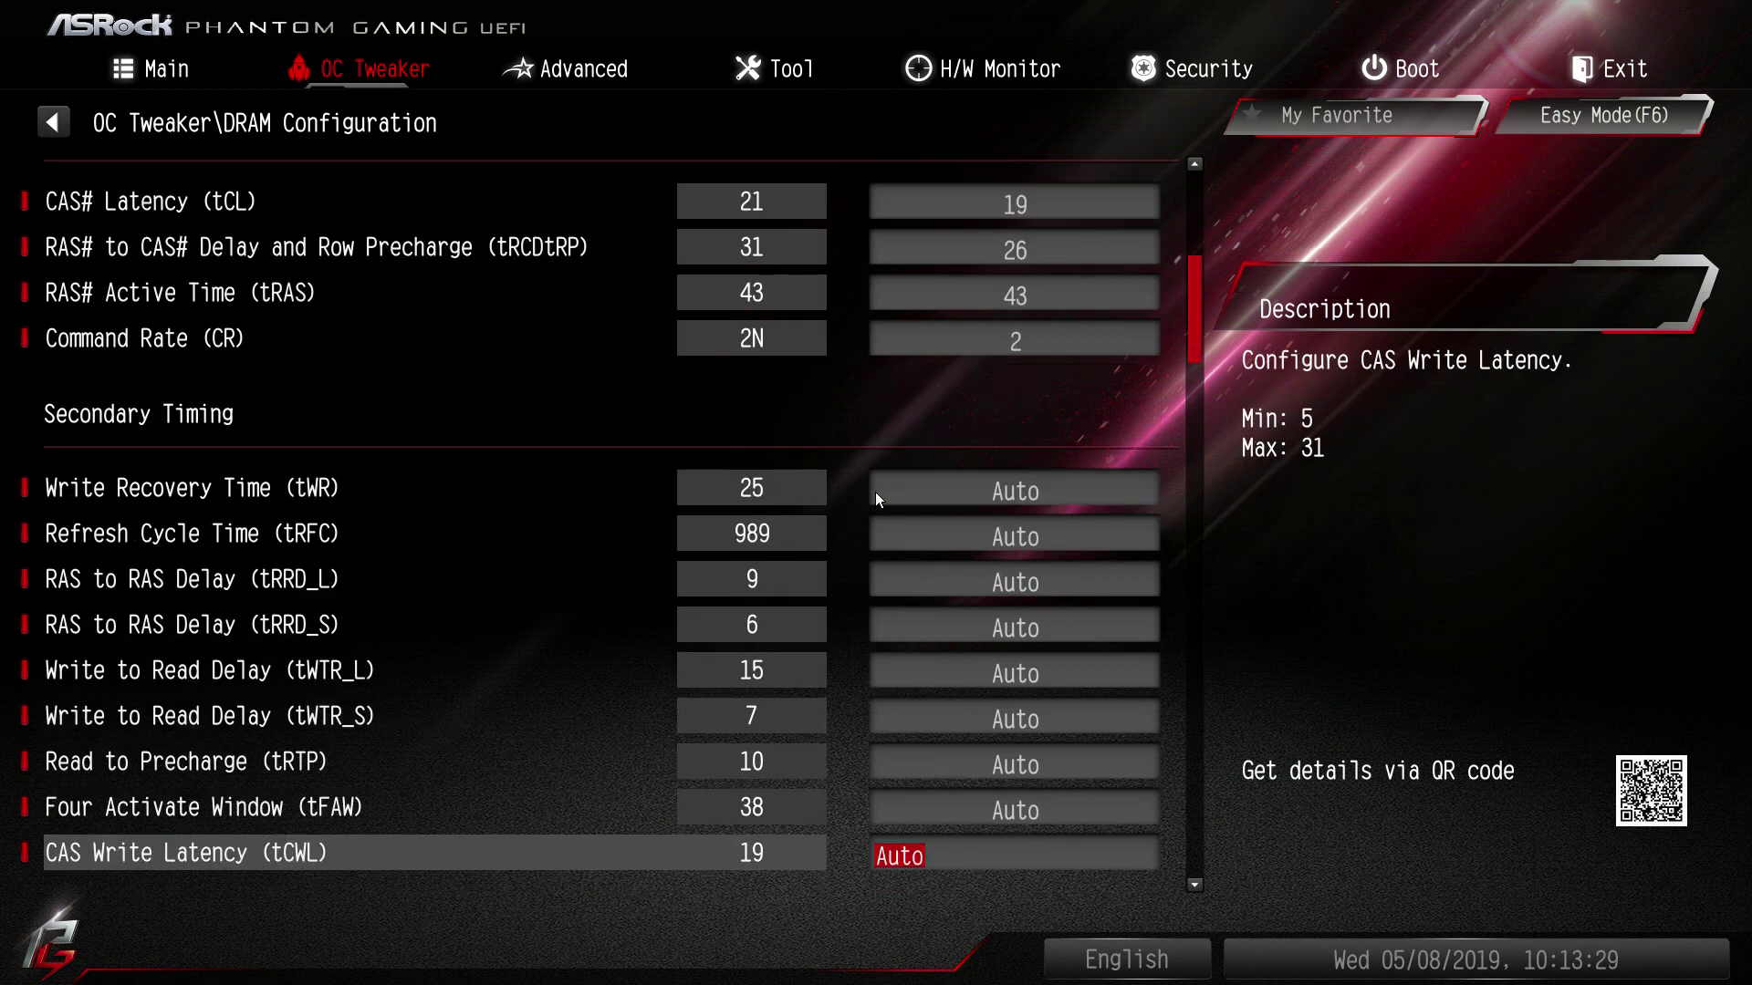
key("F10")
key("Return")
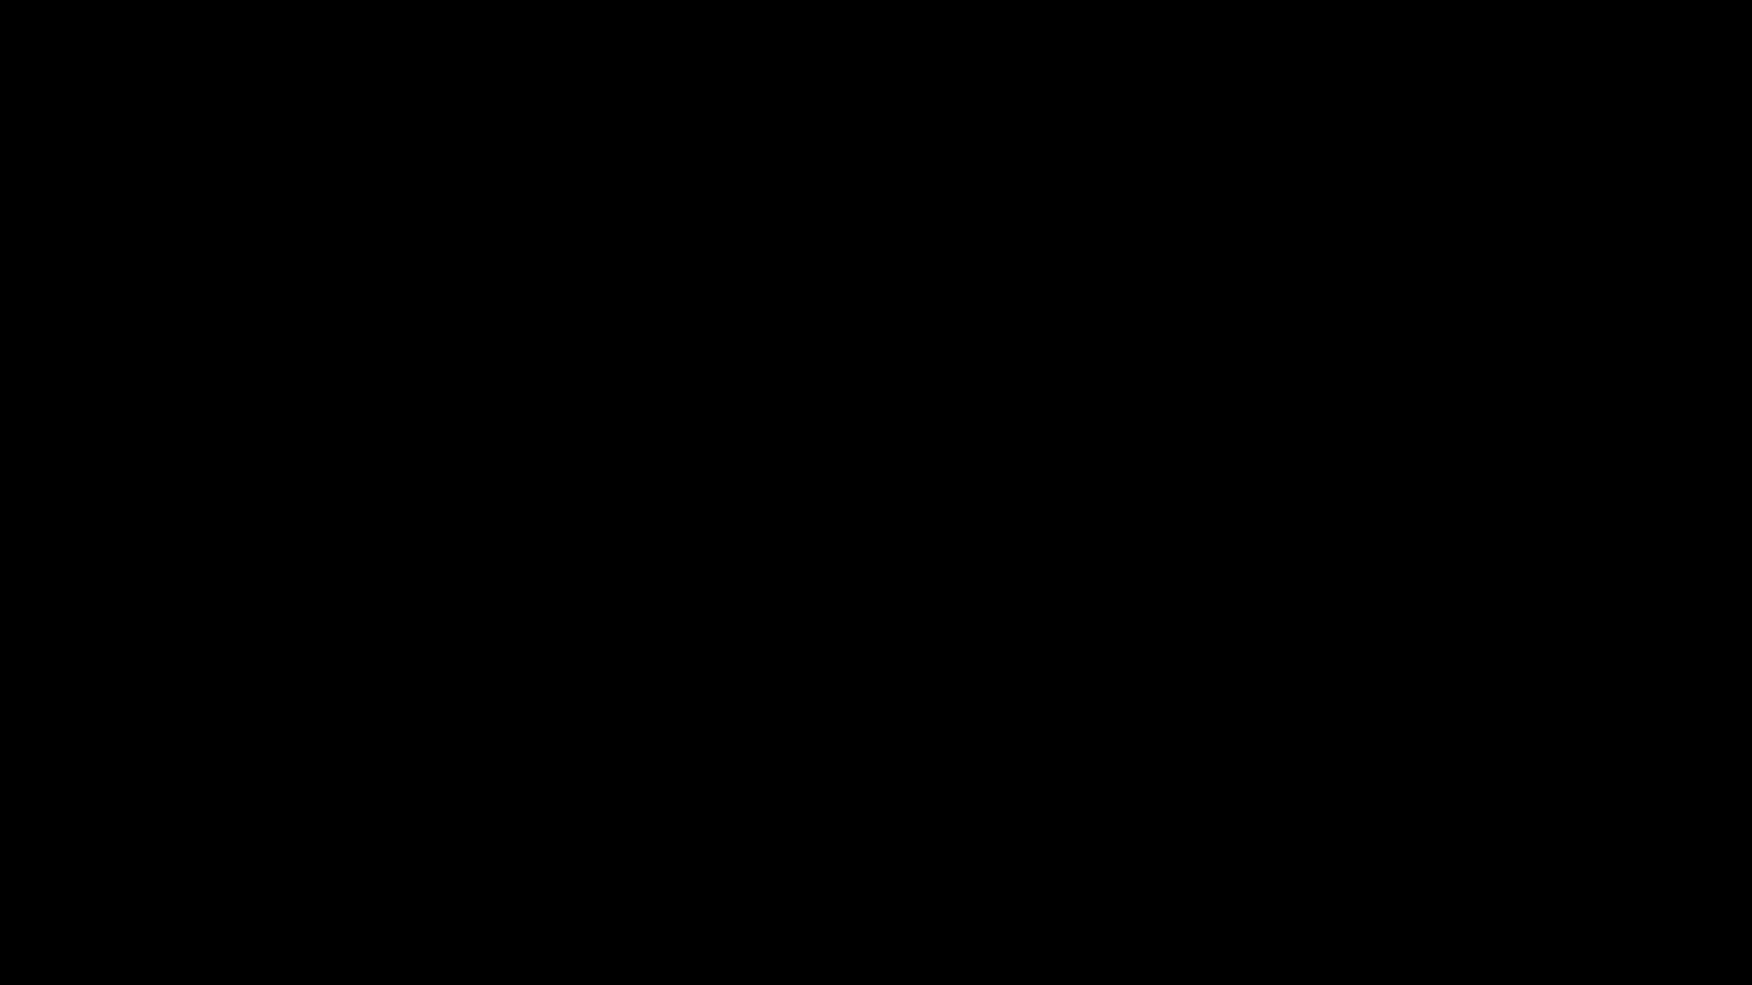
Step: Examine the memory frequency, primary timings and secondary timings in the OC Tweaker's DRAM Configuration
key("Right")
key("Down")
key("Down")
key("Down")
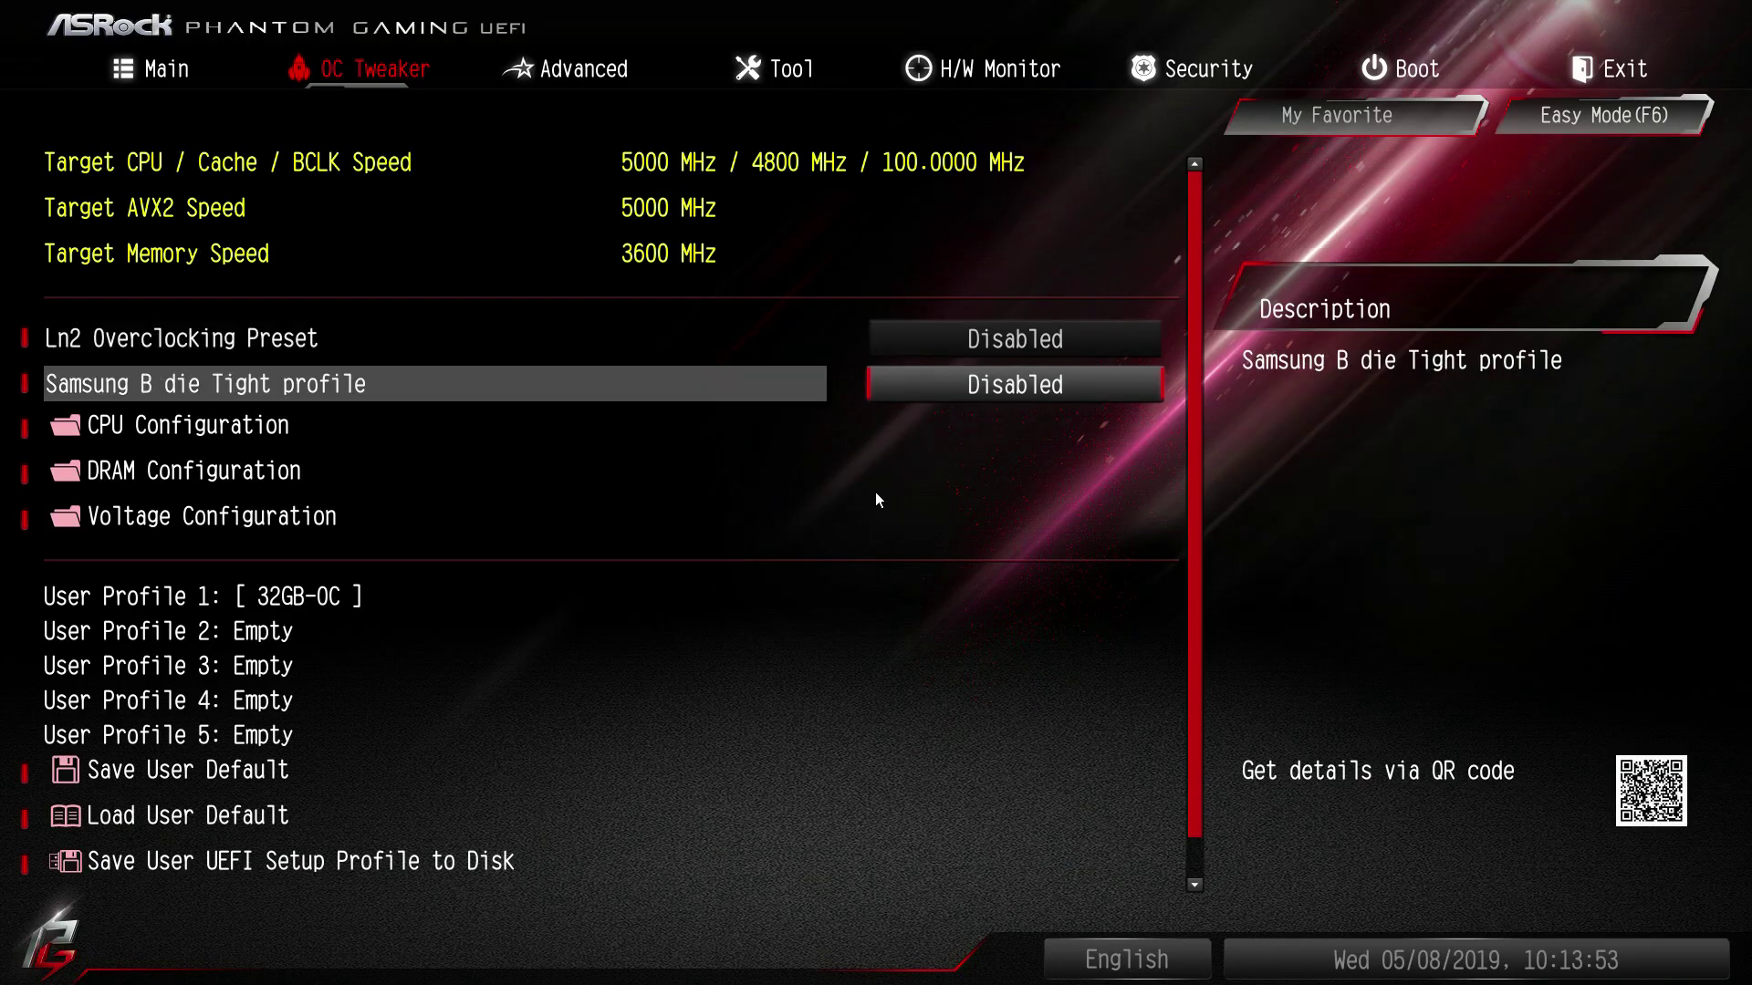
key("Return")
key("Down")
key("Down")
key("Down")
key("Down")
key("Down")
key("Down")
key("Down")
key("Down")
key("Down")
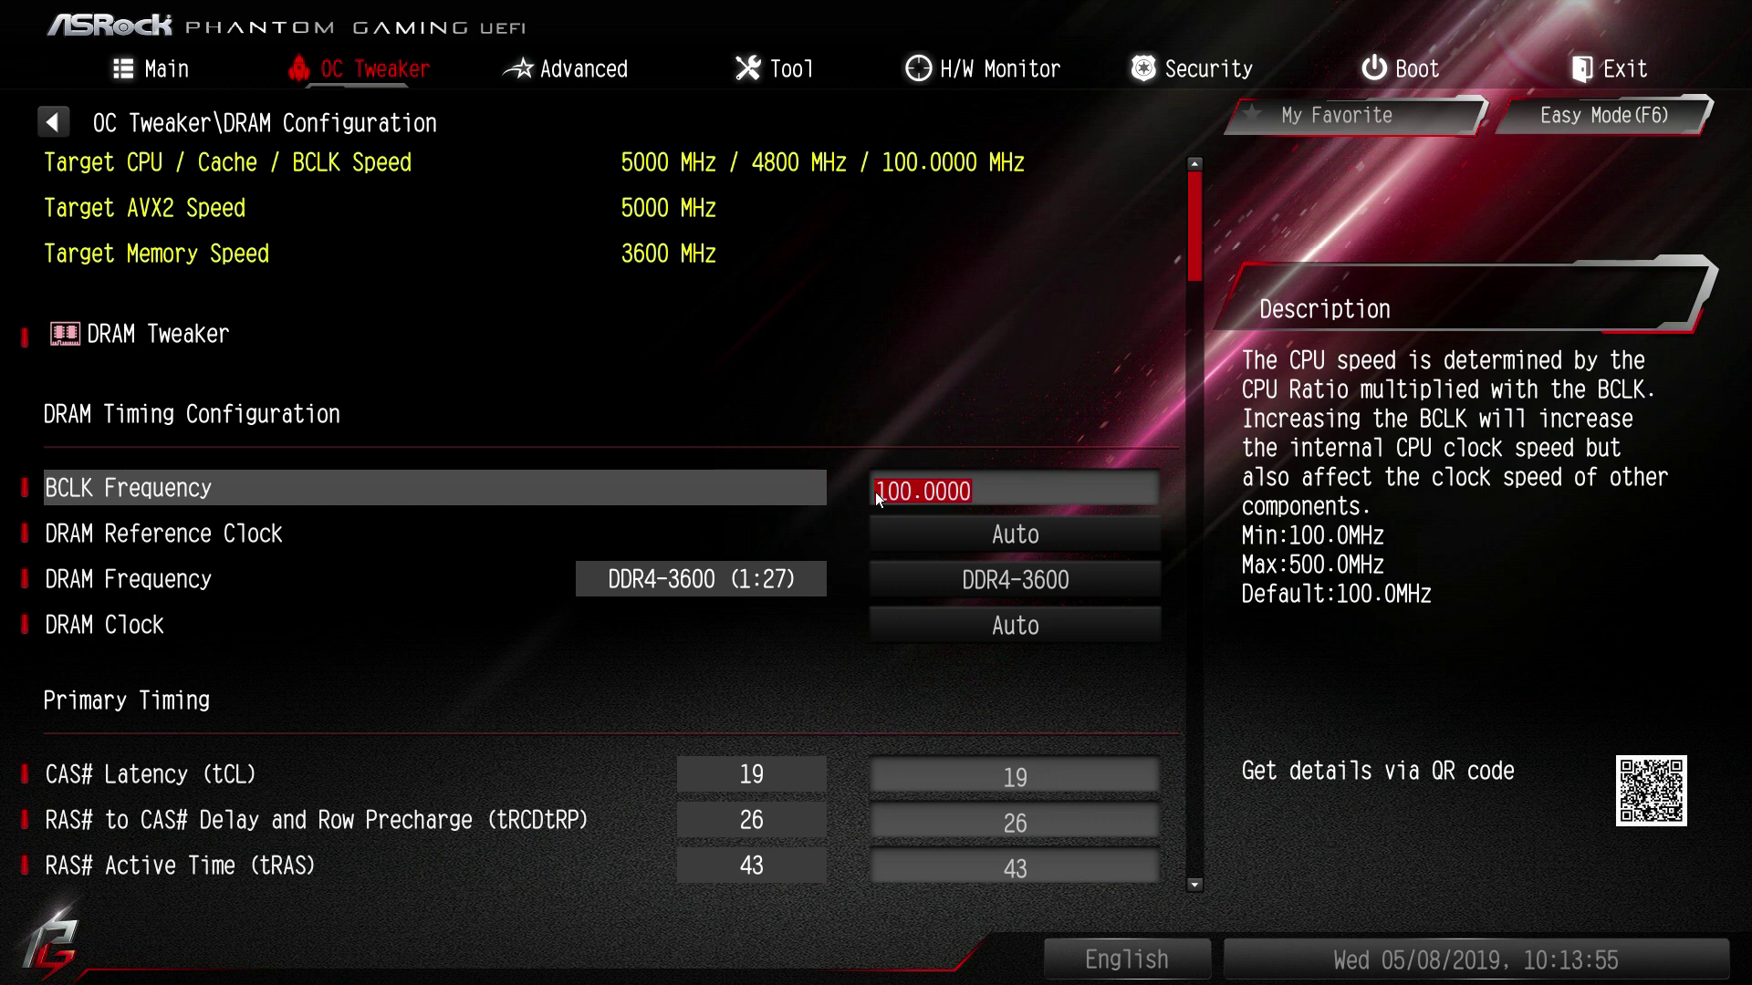
key("Up")
key("Up")
key("Up")
key("Up")
key("Up")
key("Up")
key("Up")
key("Up")
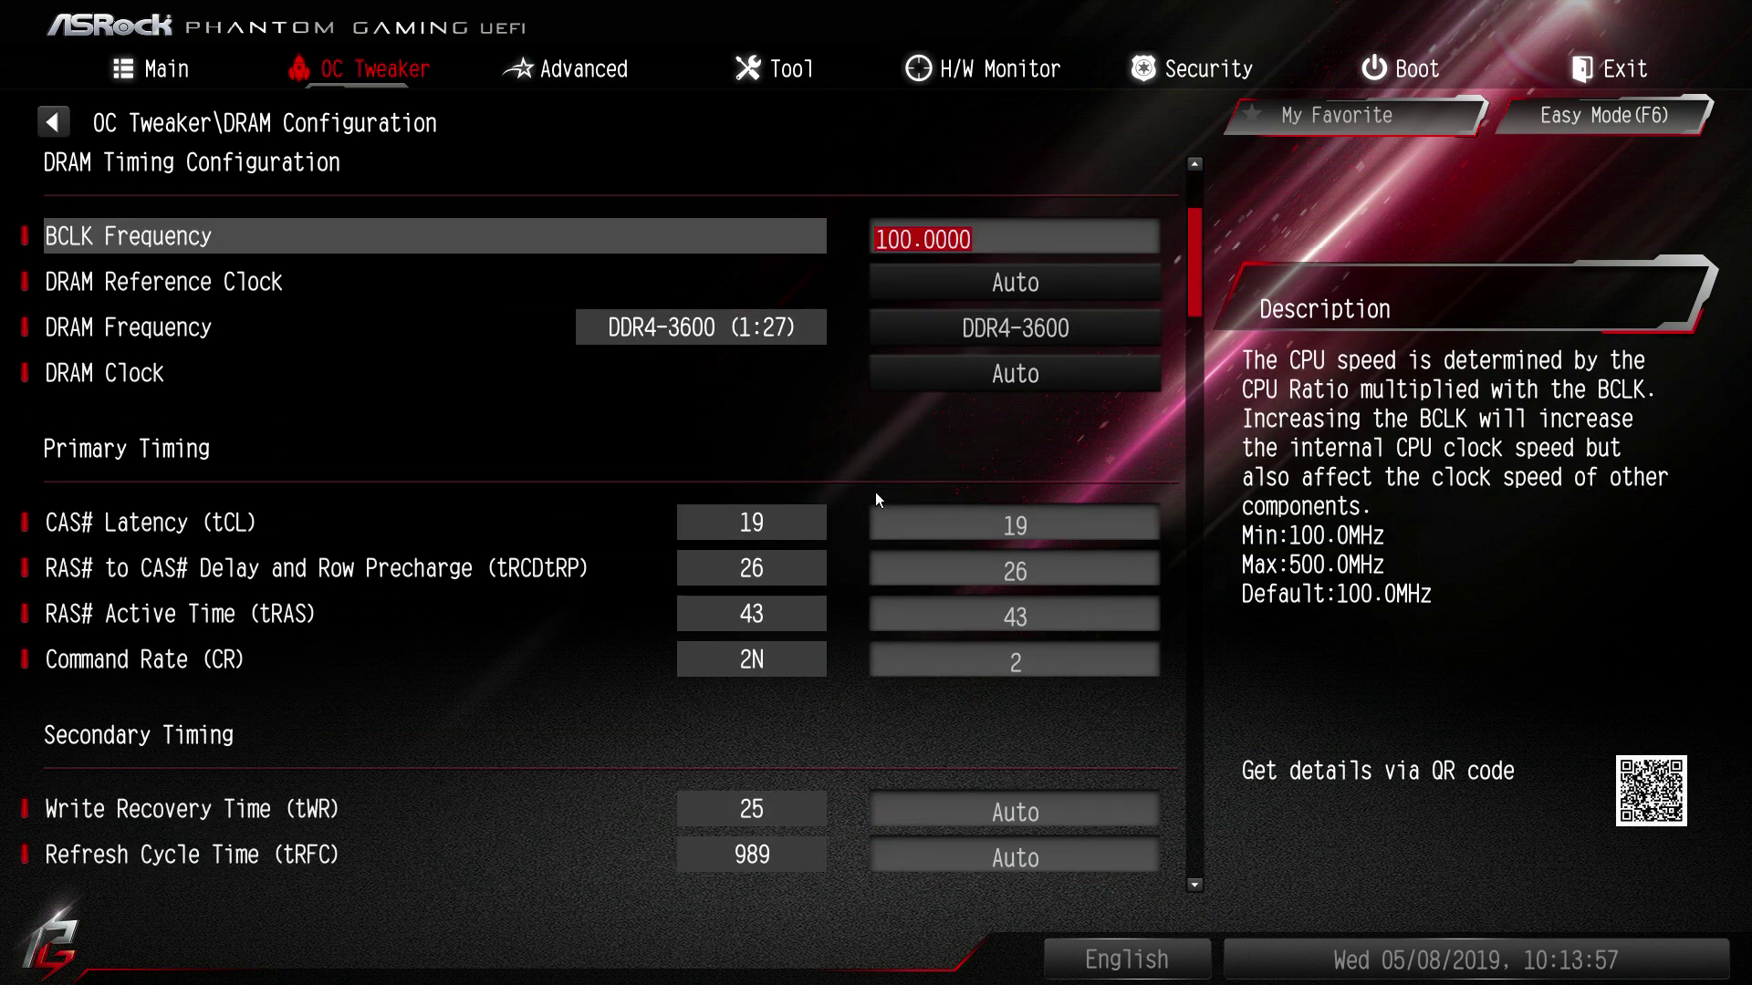
key("Down")
key("Down")
key("Down")
key("Escape")
Step: Exit the UEFI setup without saving changes to boot into Windows
key("Down")
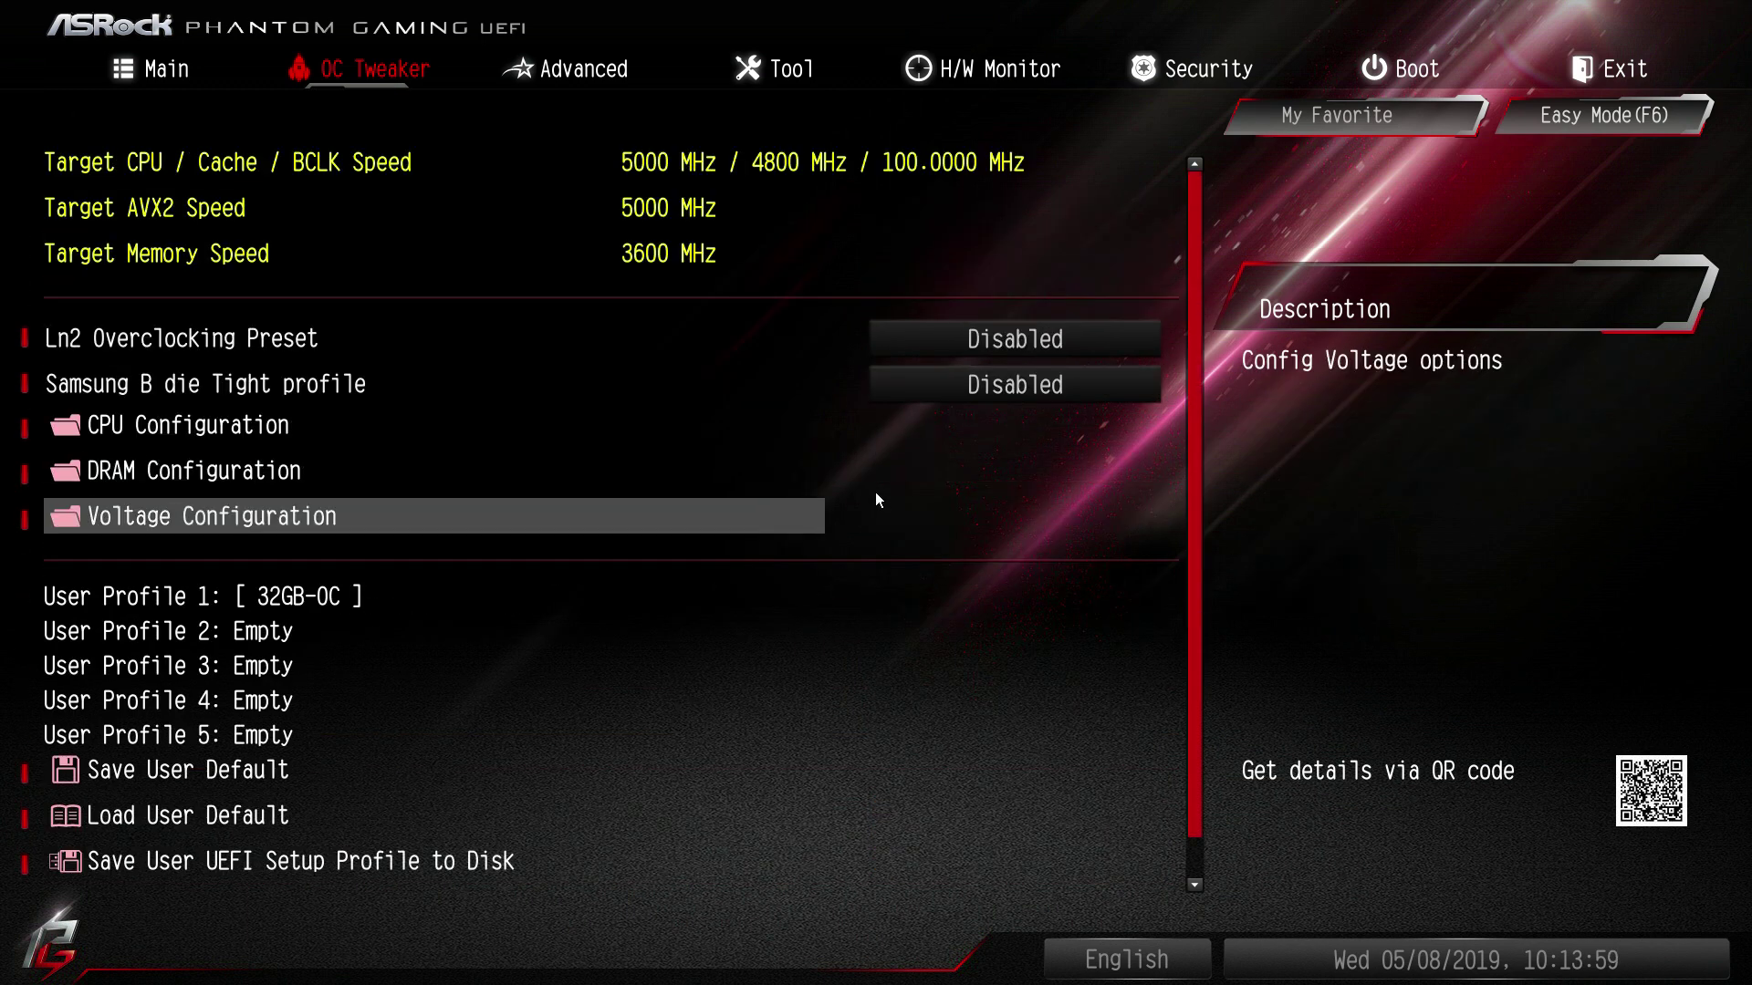
key("Up")
key("Down")
key("Up")
key("Escape")
key("Escape")
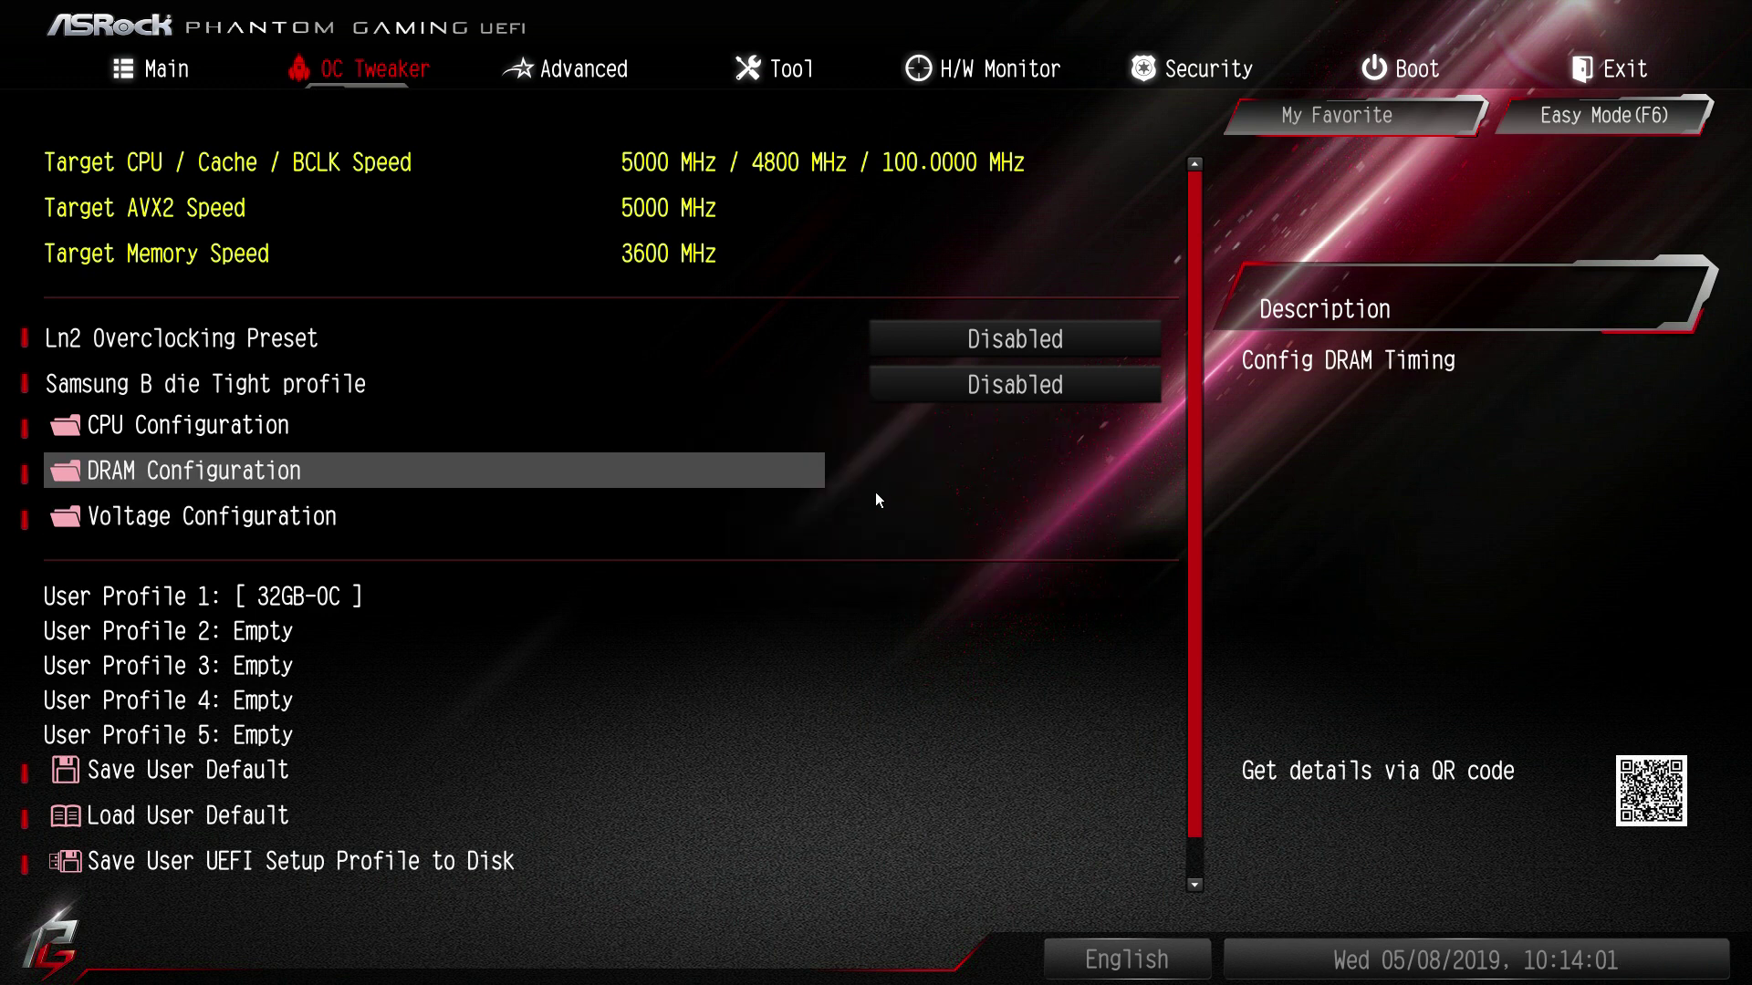
key("Up")
key("F10")
key("Escape")
key("Escape")
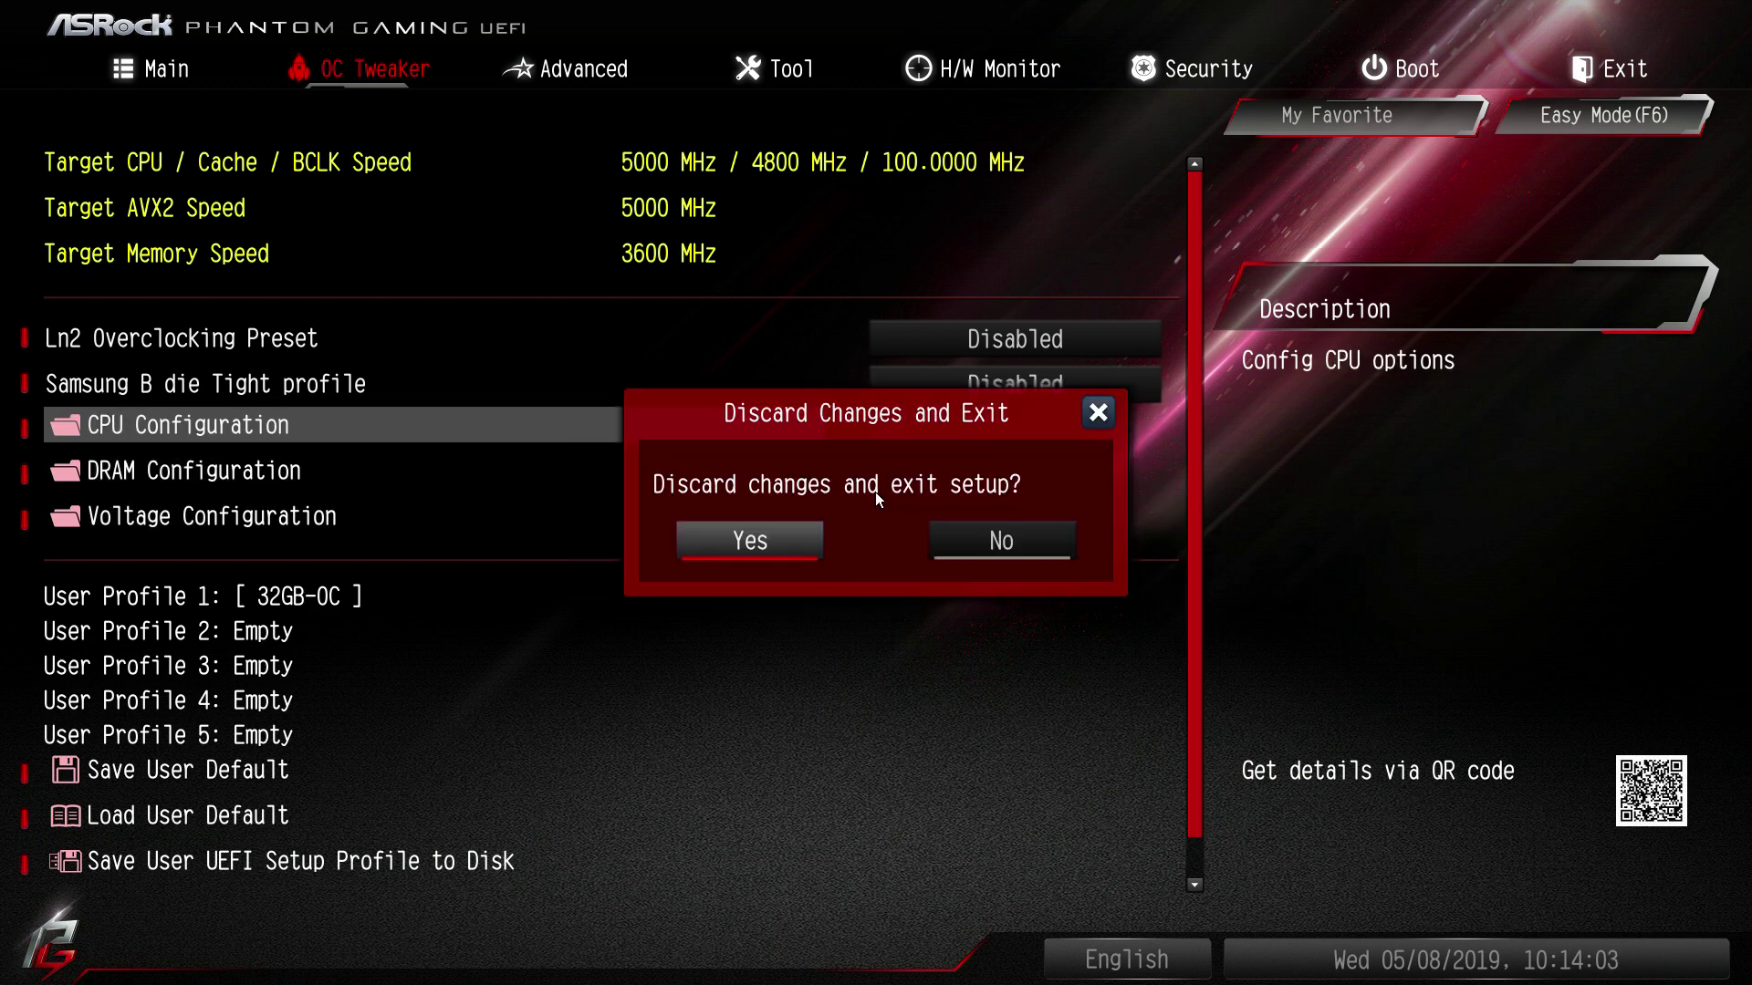
key("Return")
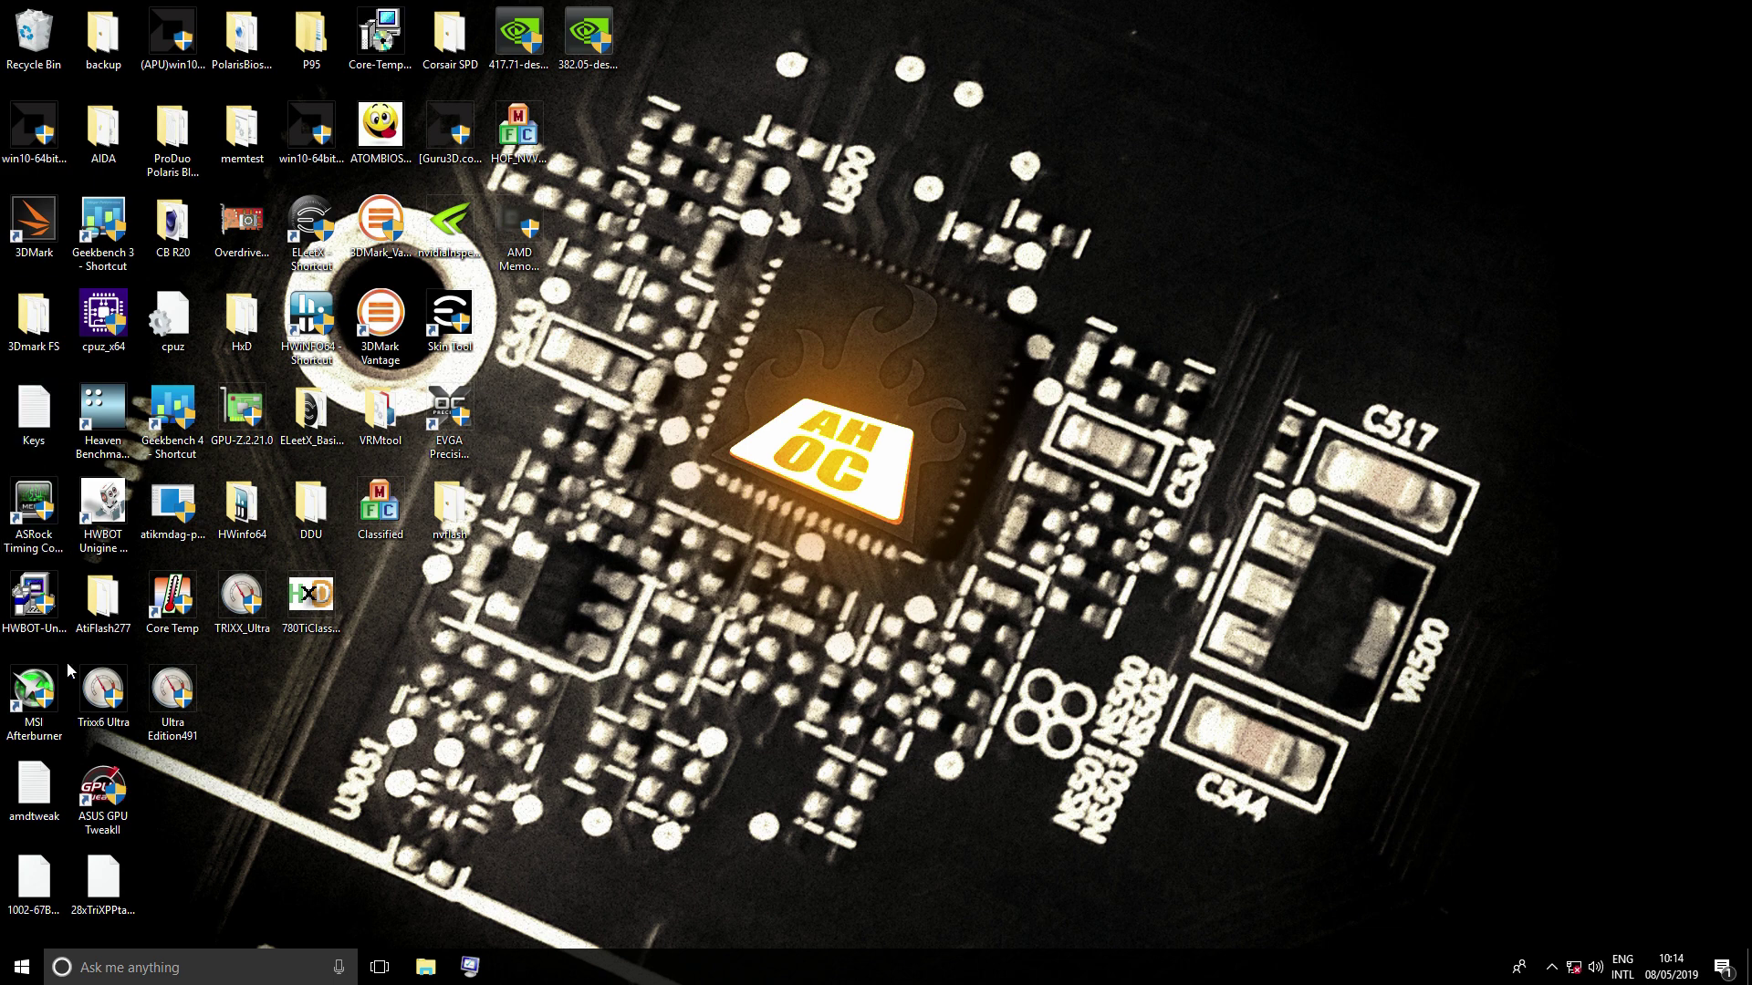
Step: Check the applied memory frequency and timings in ASRock Timing Configurator, and close it
left_click(28, 509)
double_click(28, 508)
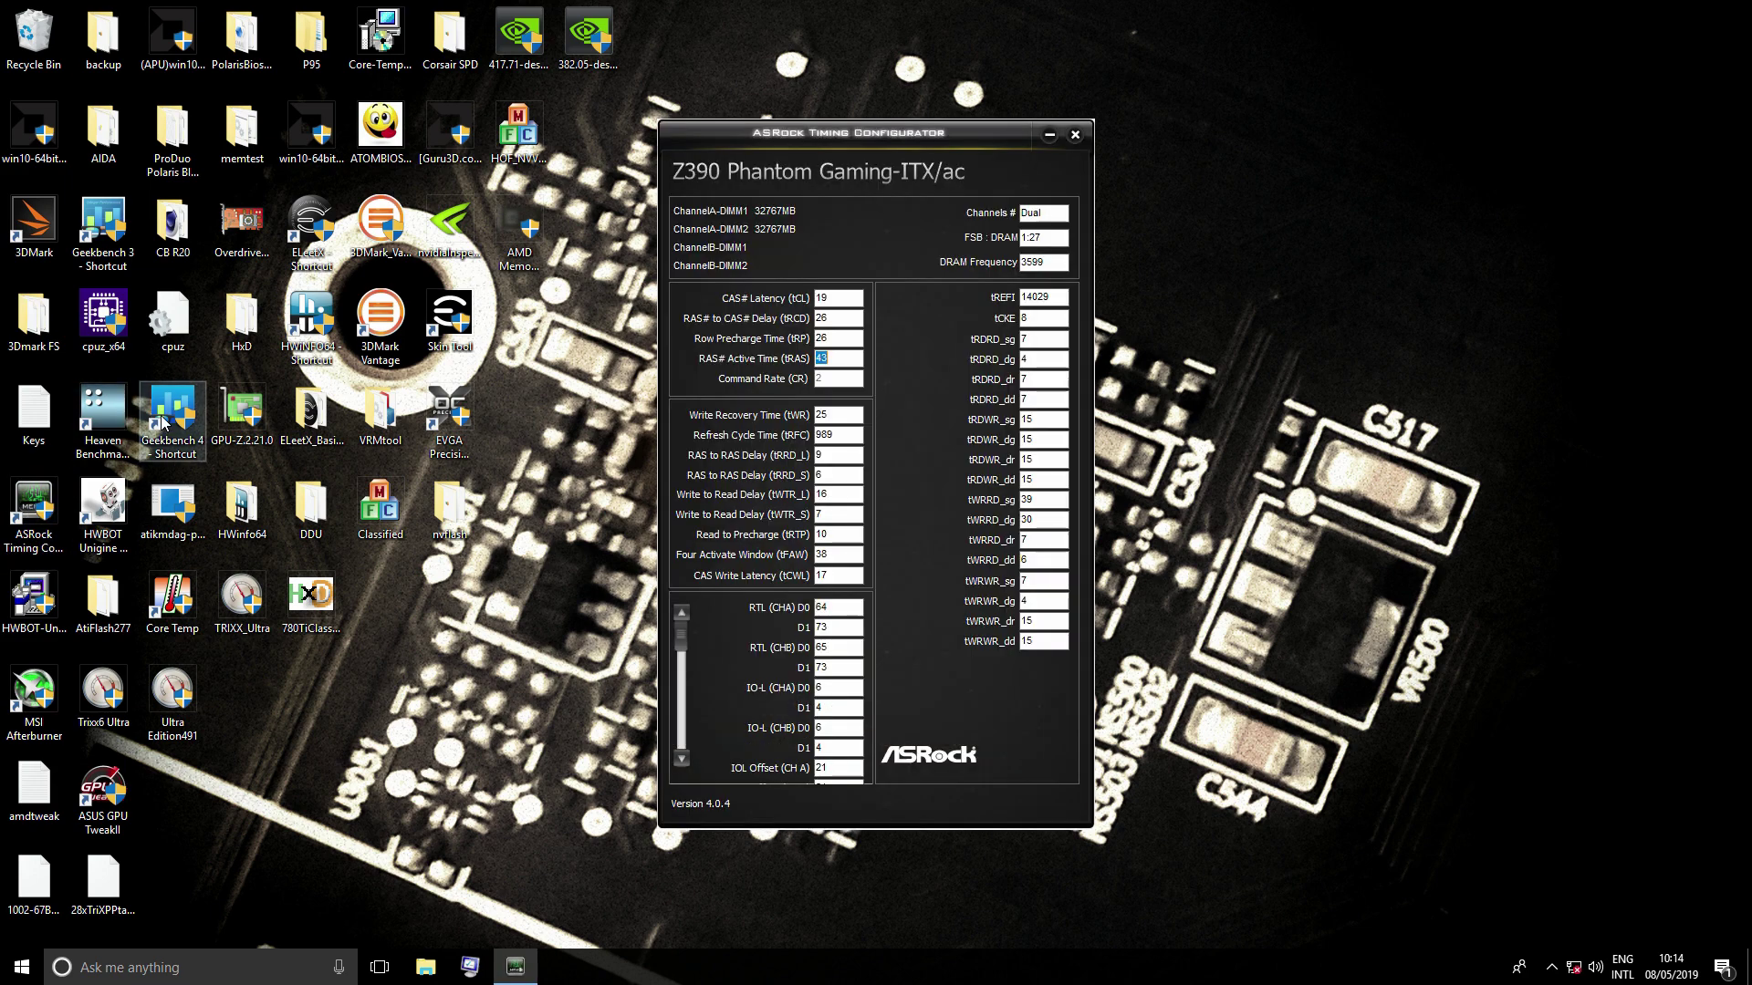
left_click(1075, 134)
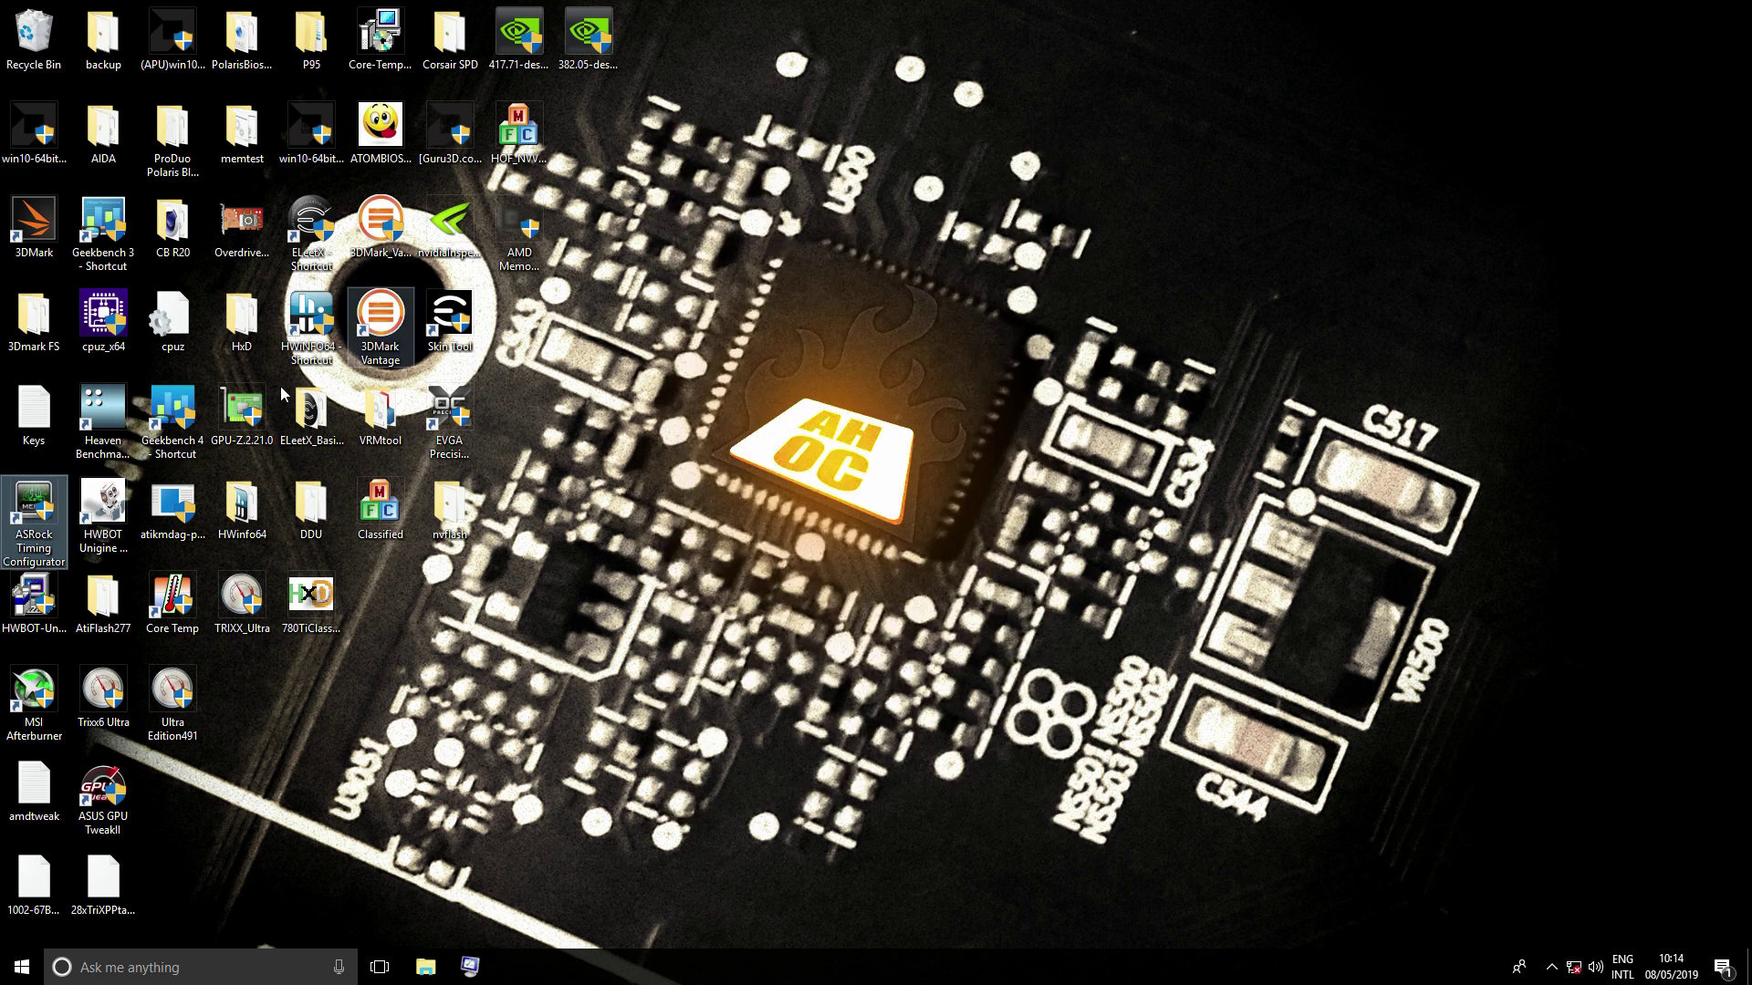
Step: Run the 64-bit benchmarks in Geekbench 3, and close the results and the program
double_click(111, 210)
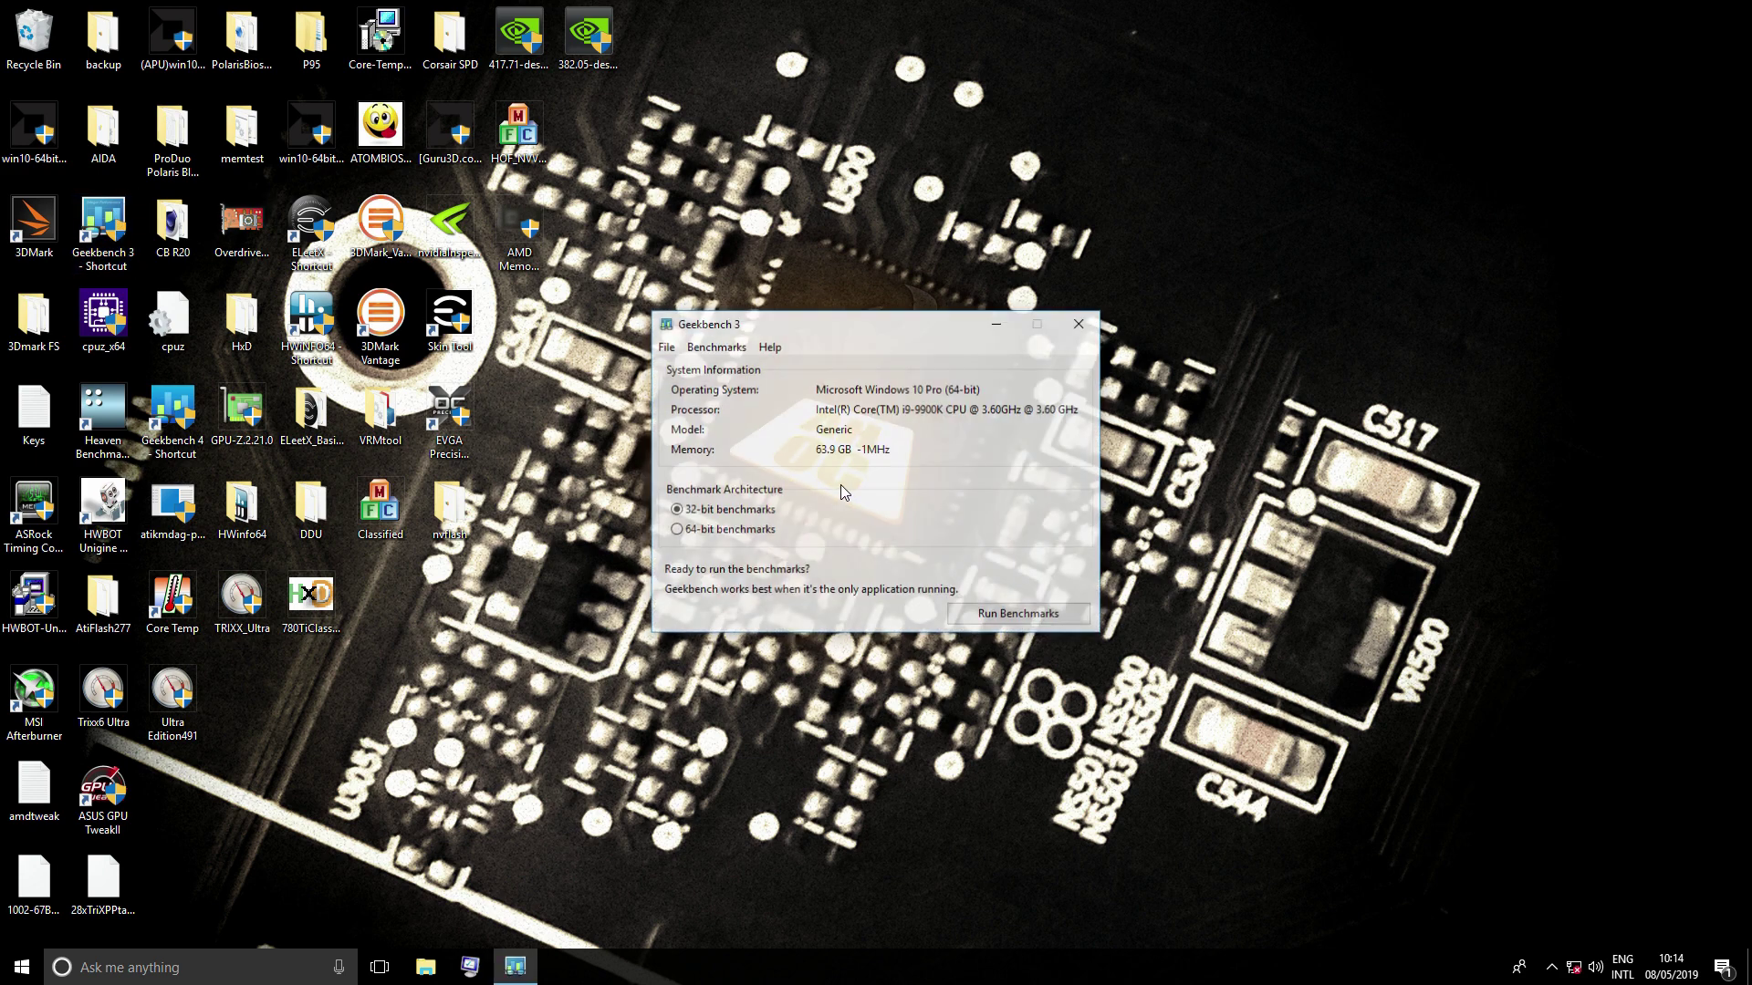
left_click(766, 529)
left_click(1033, 616)
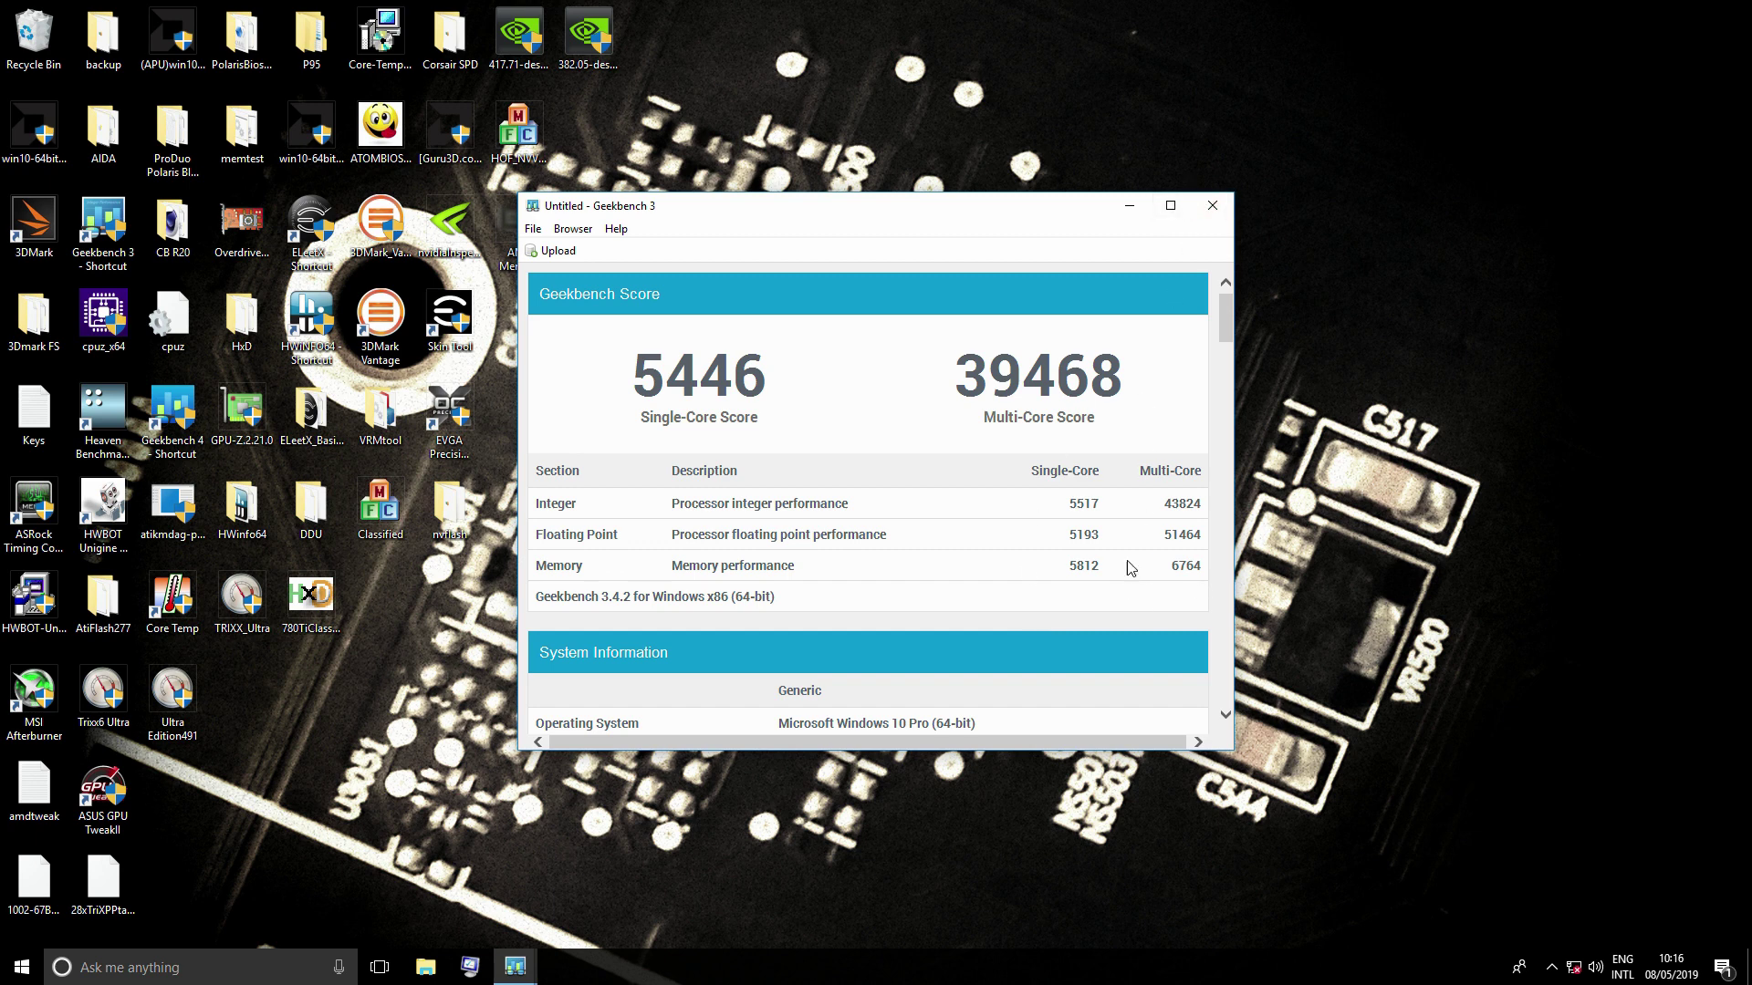
left_click(1202, 208)
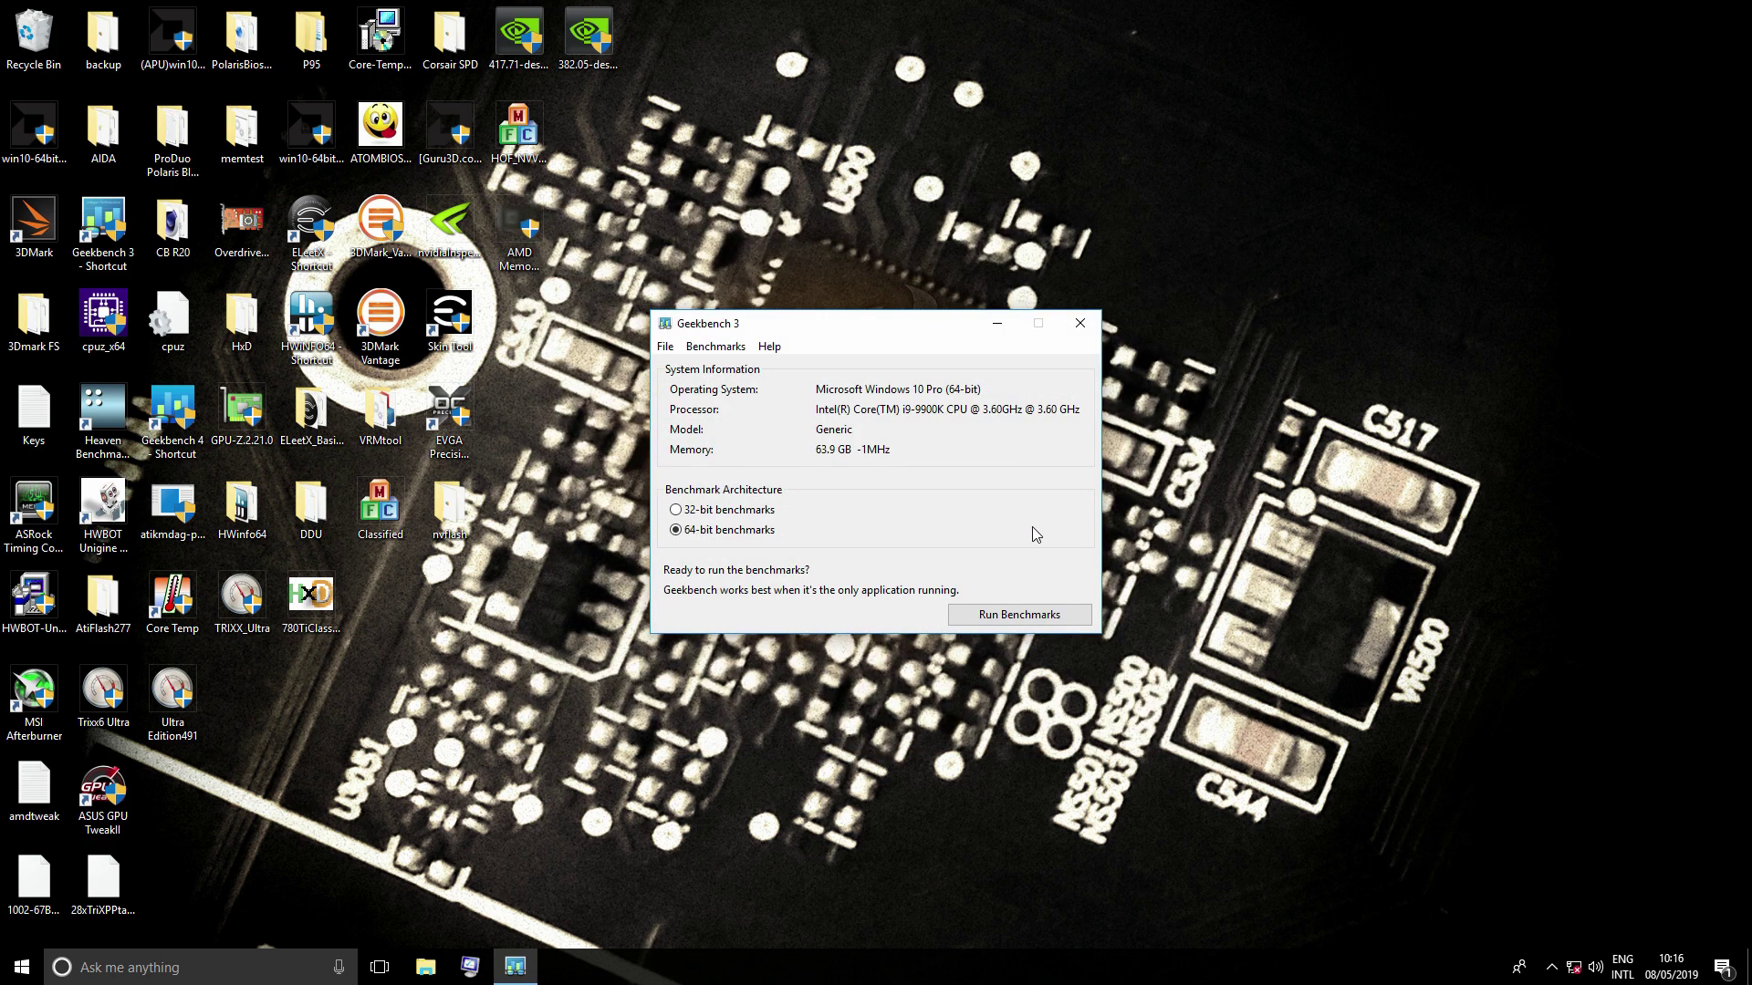
left_click(1080, 323)
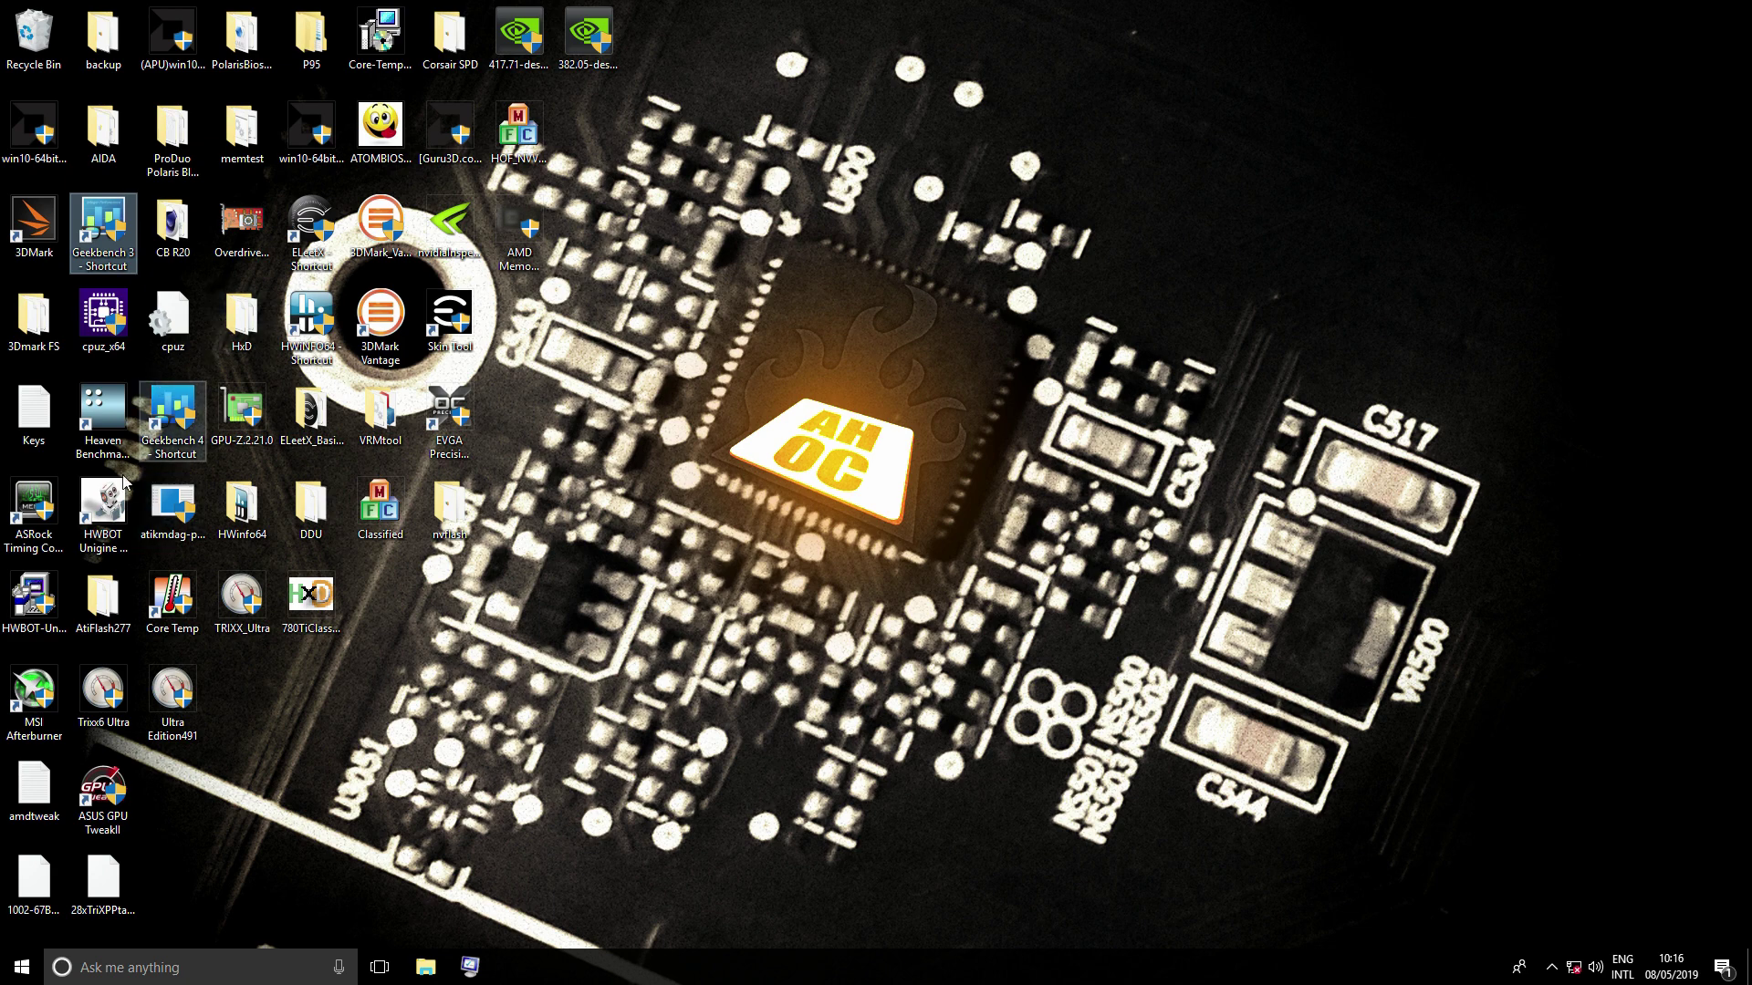
Step: Open AIDA64 from the AIDA folder, close that folder, and run the Memory Read benchmark
double_click(103, 132)
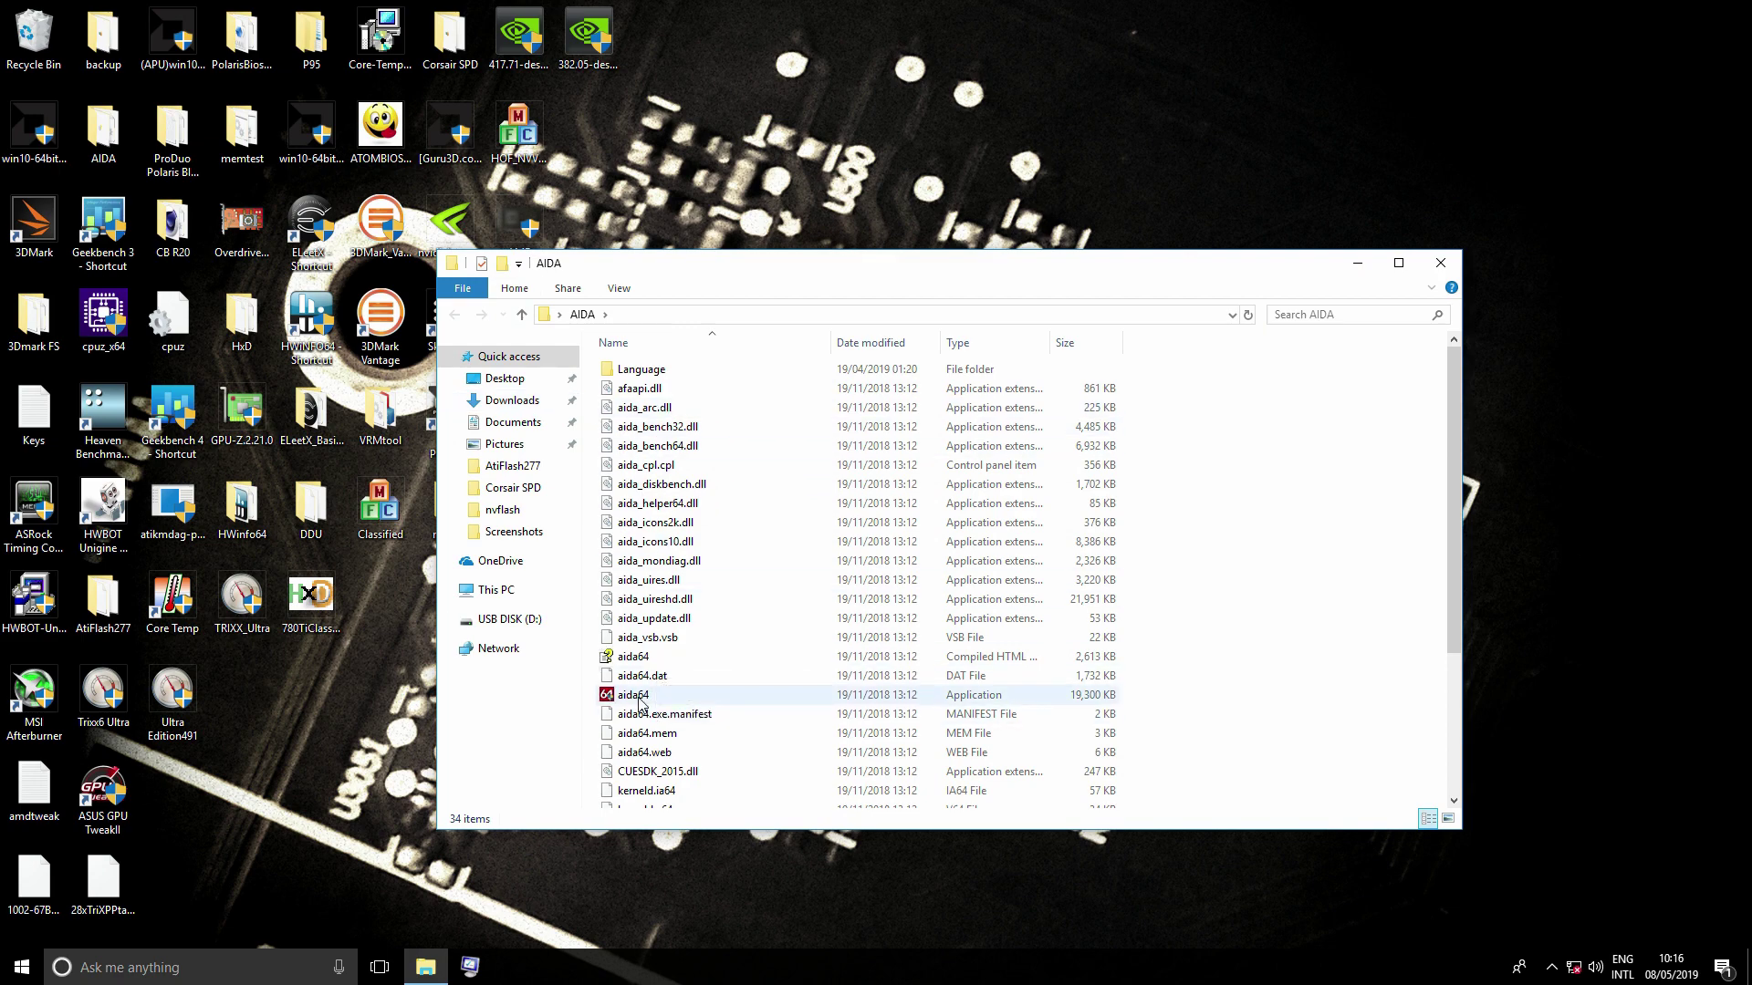
left_click(639, 697)
double_click(639, 697)
left_click(1426, 263)
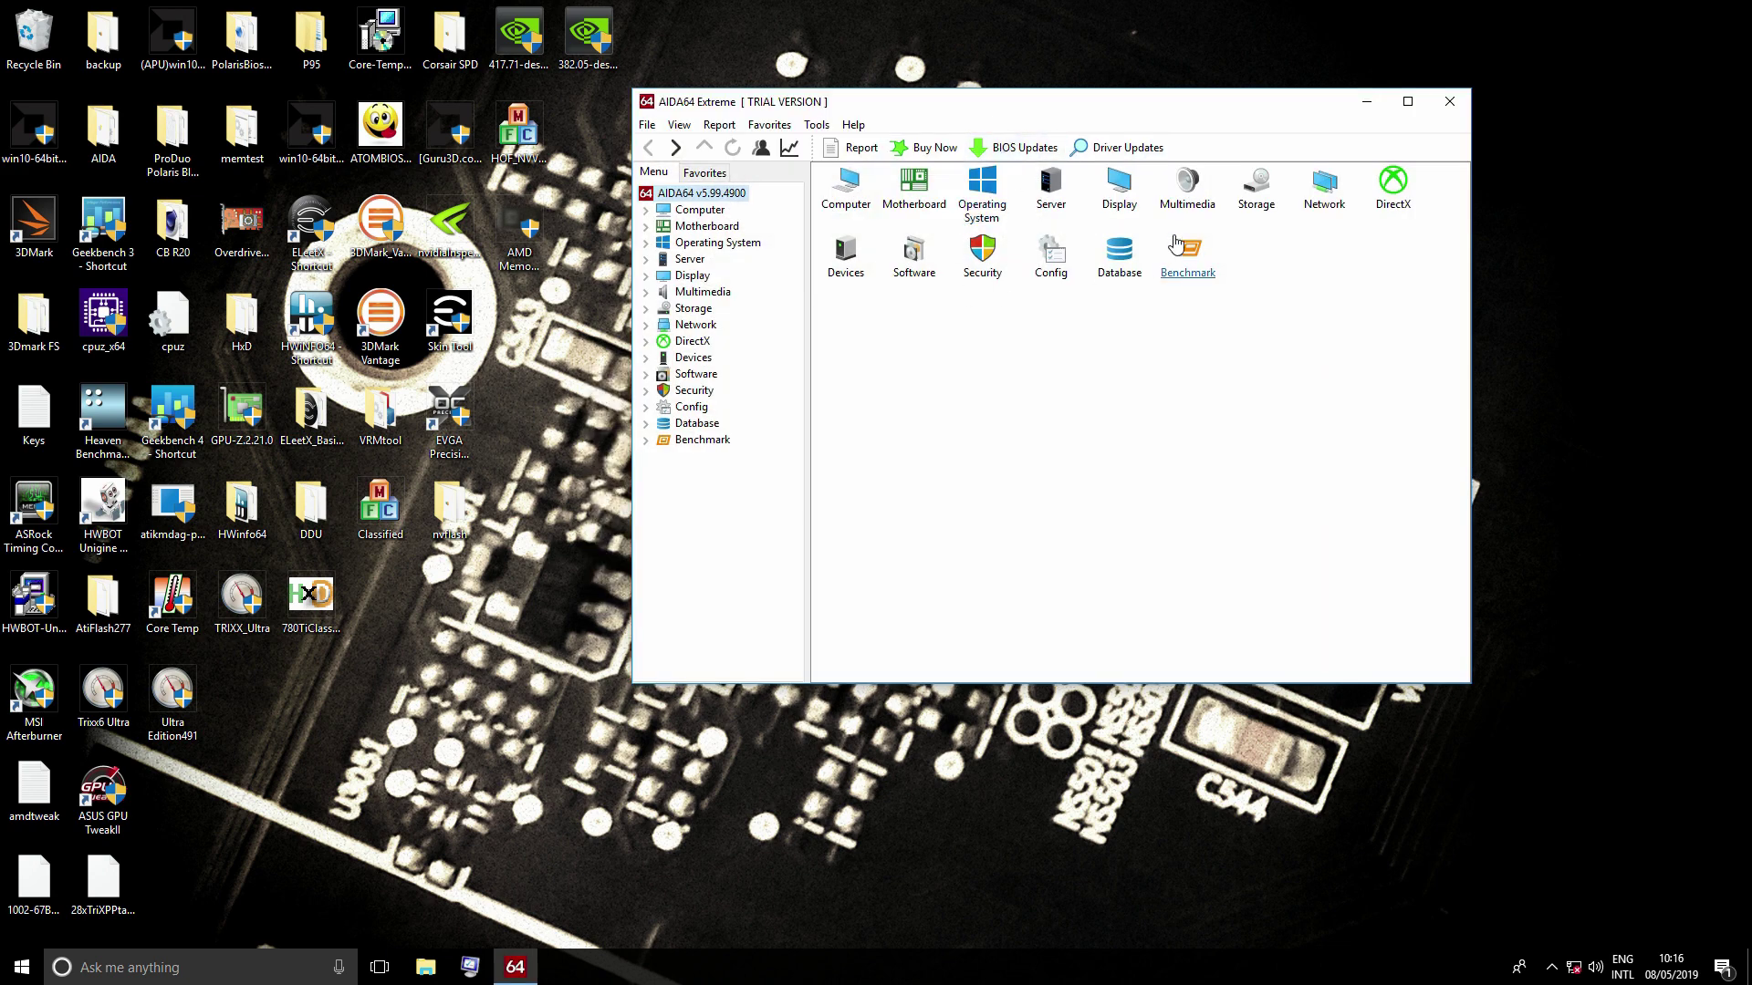
left_click(1176, 244)
left_click(844, 205)
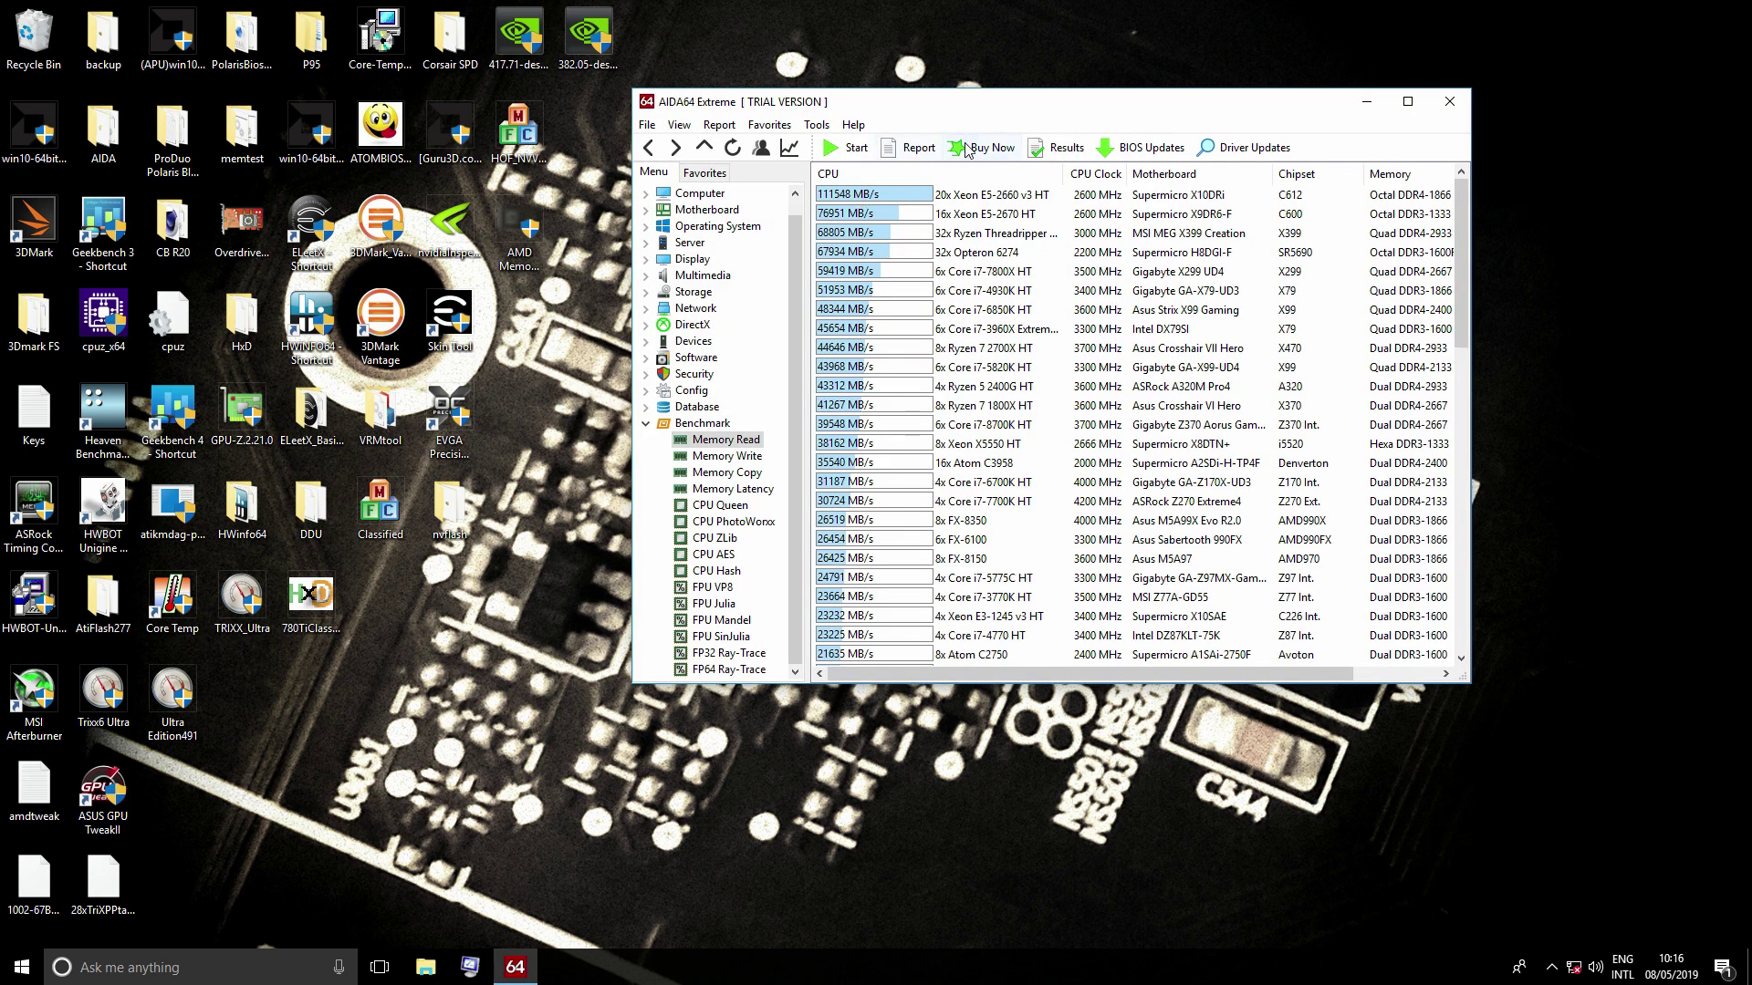
left_click(855, 147)
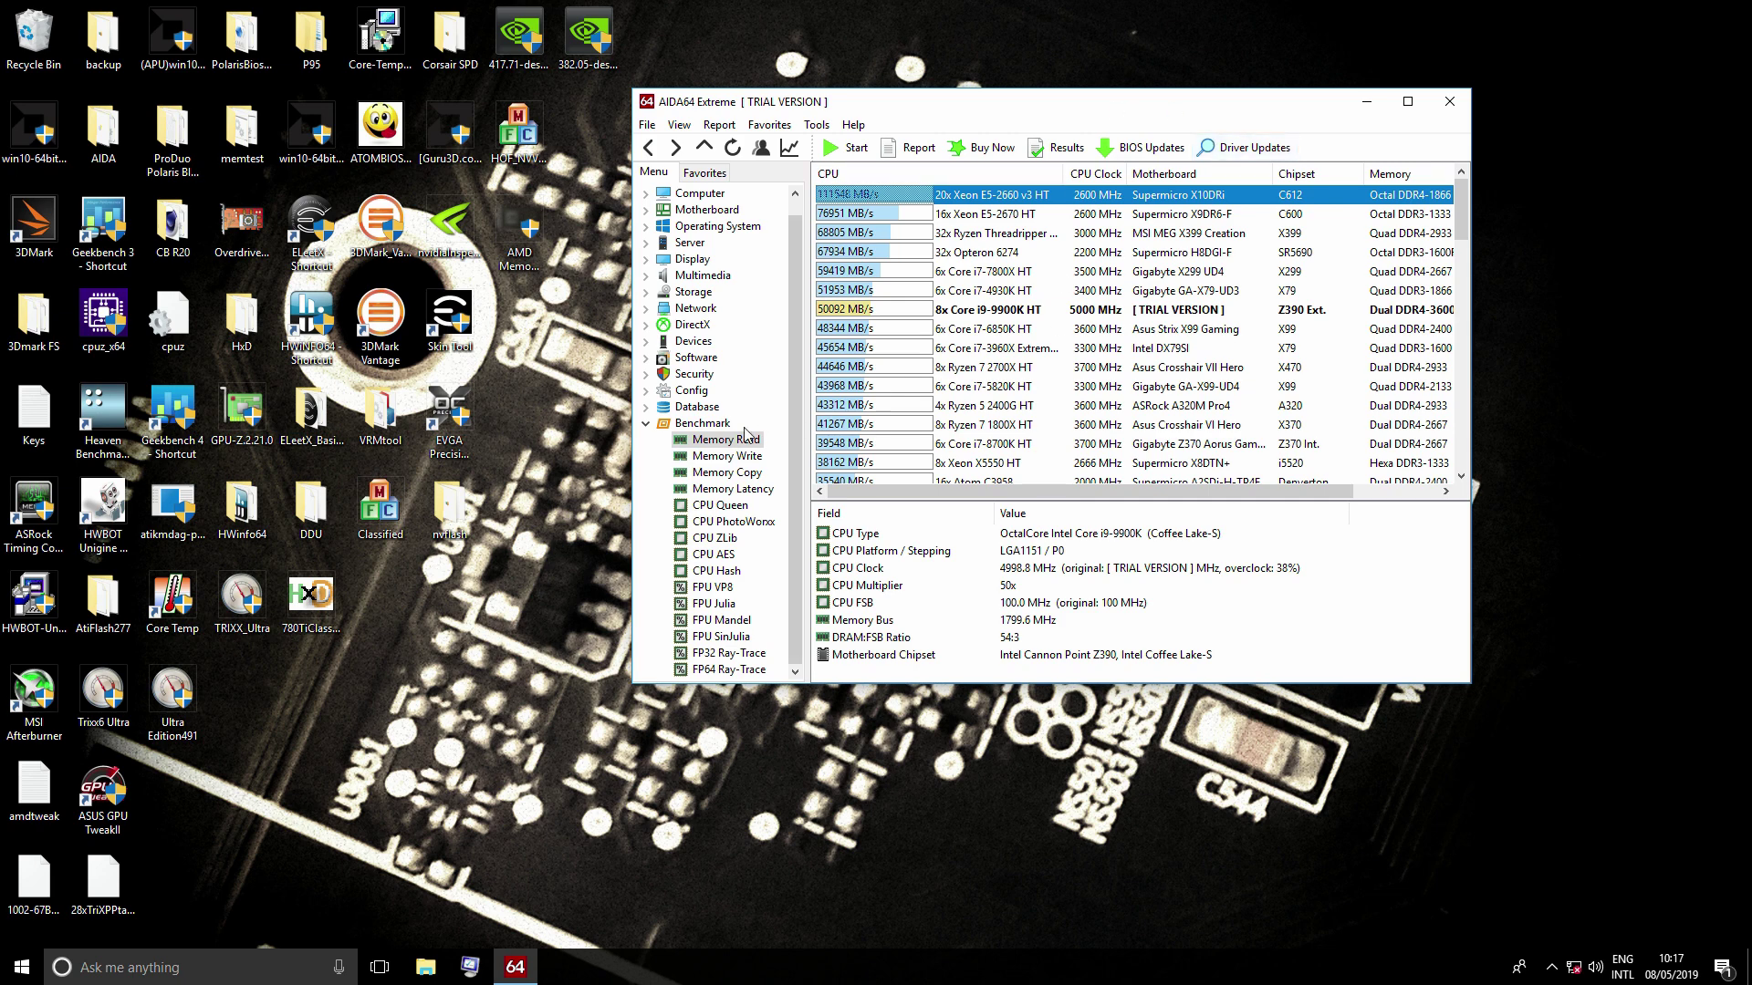
Step: Run AIDA64's Memory Write benchmark and its Memory Copy benchmark
left_click(727, 455)
left_click(846, 150)
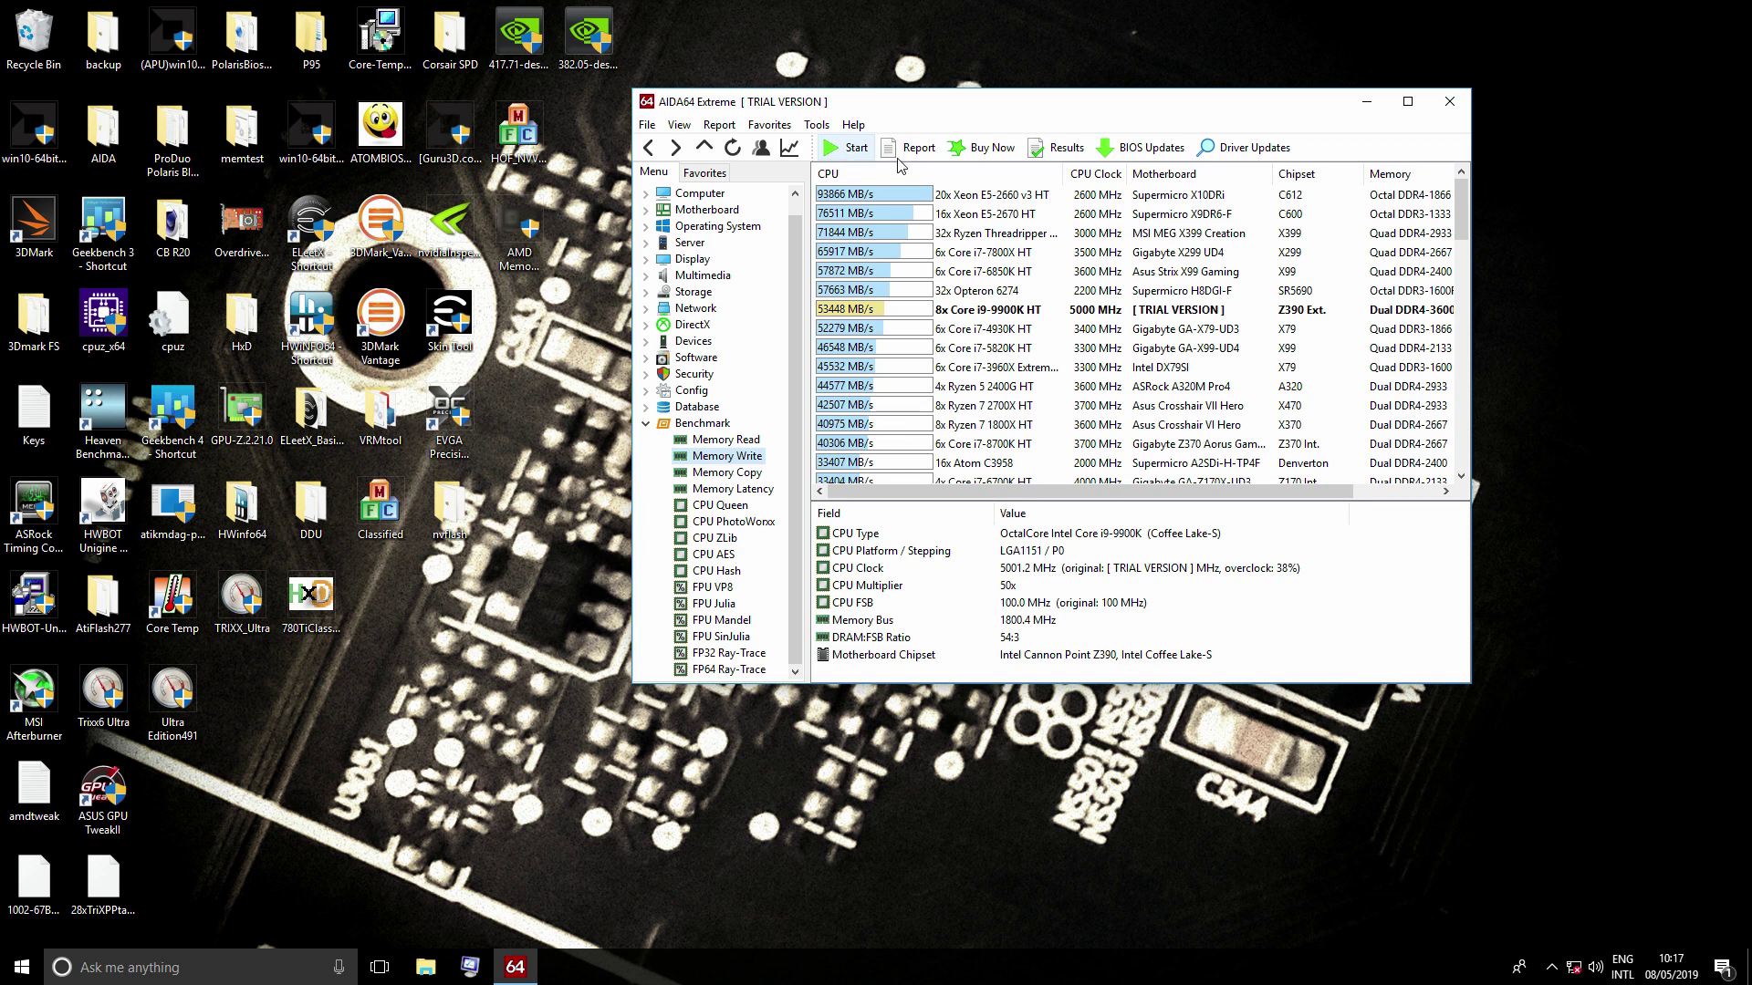
left_click(743, 476)
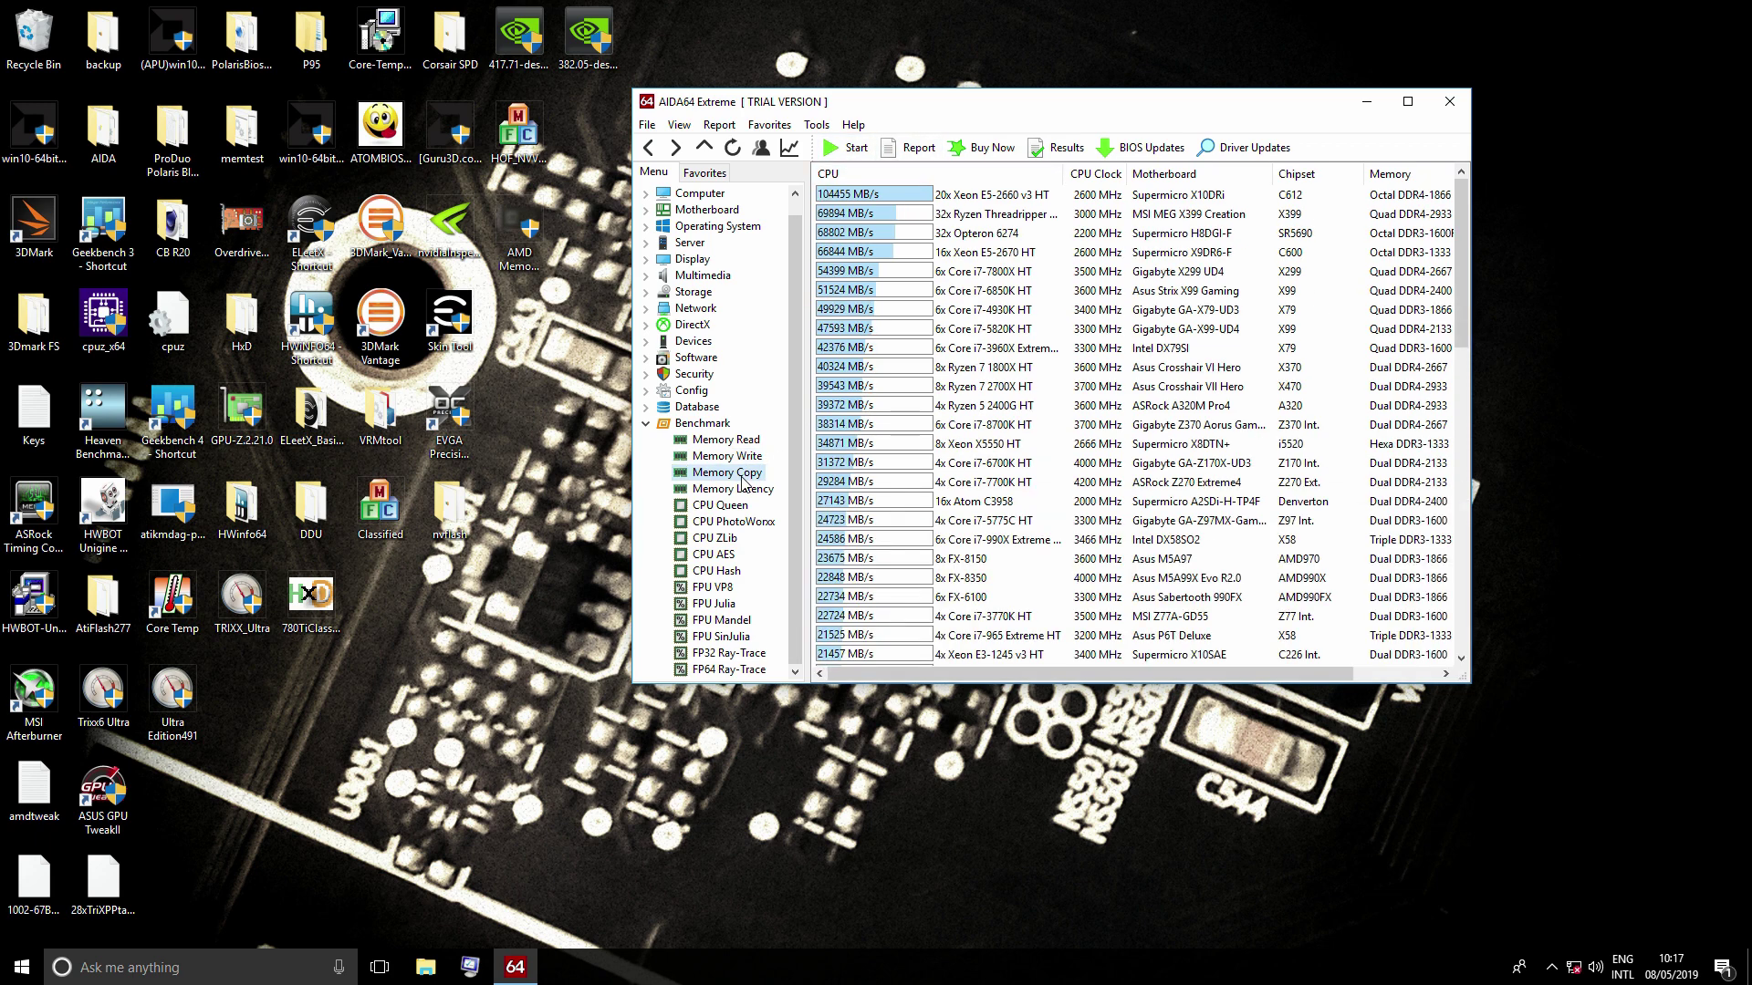
left_click(847, 149)
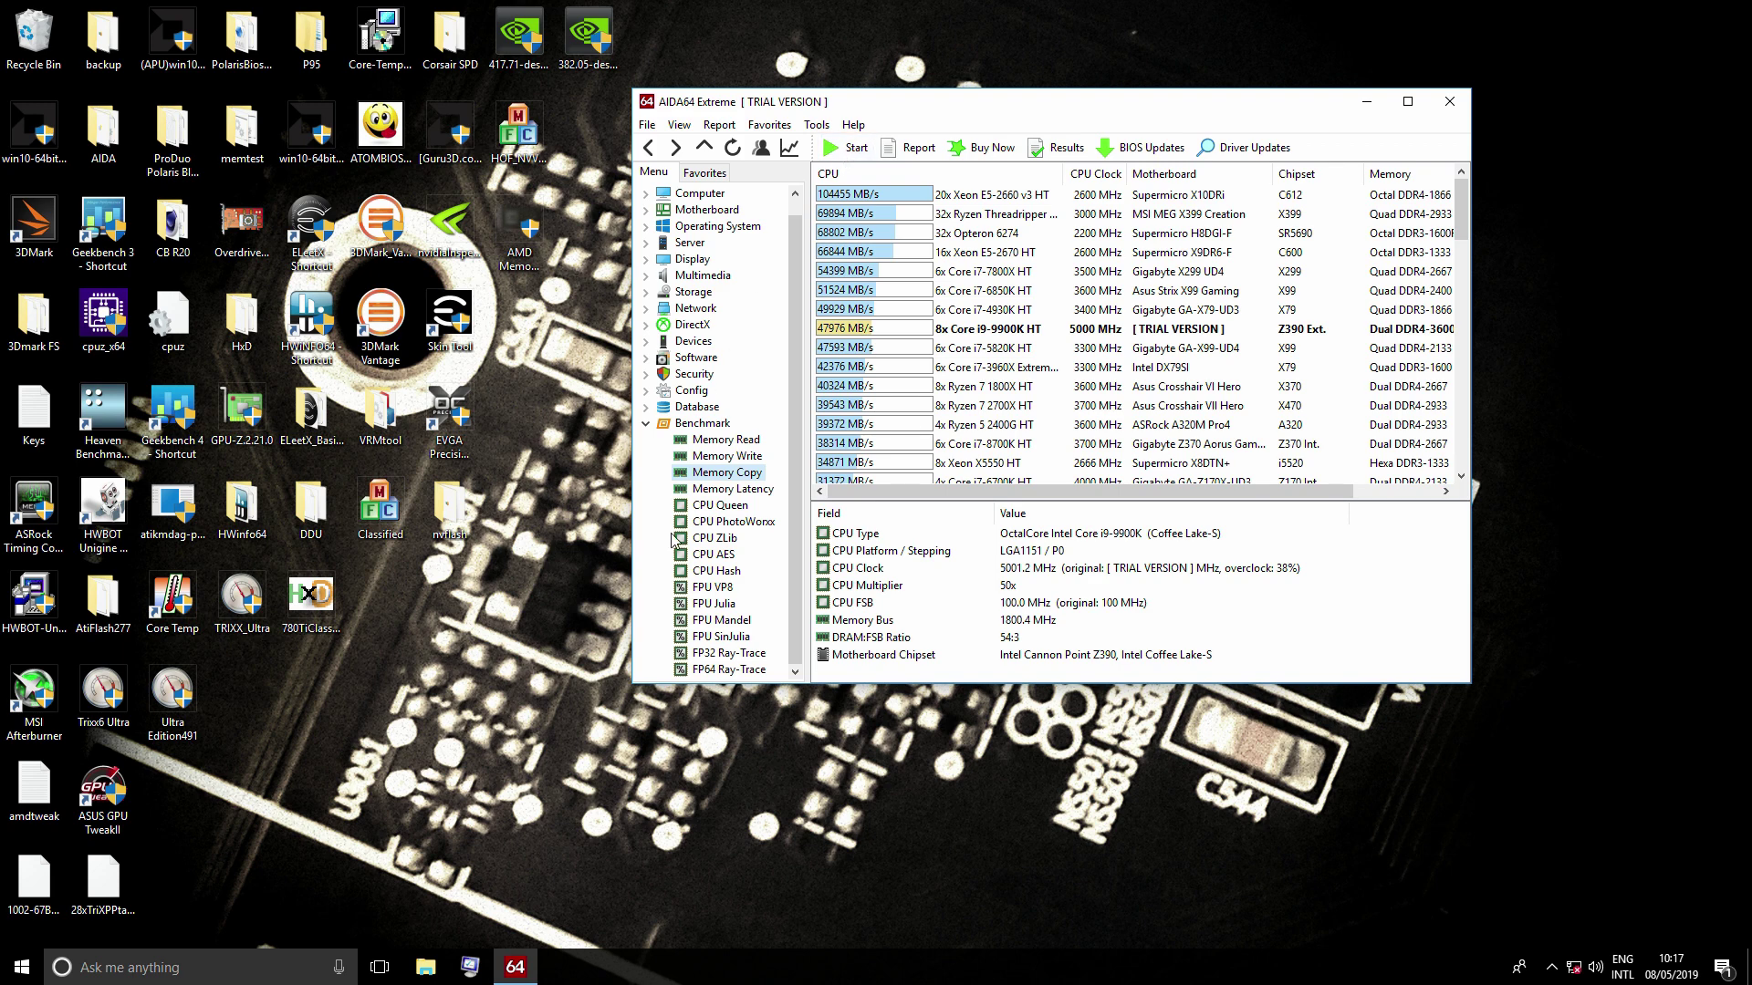
Step: Run the Memory Latency benchmark, select the i9-9900K result, and close AIDA64
left_click(719, 490)
left_click(854, 150)
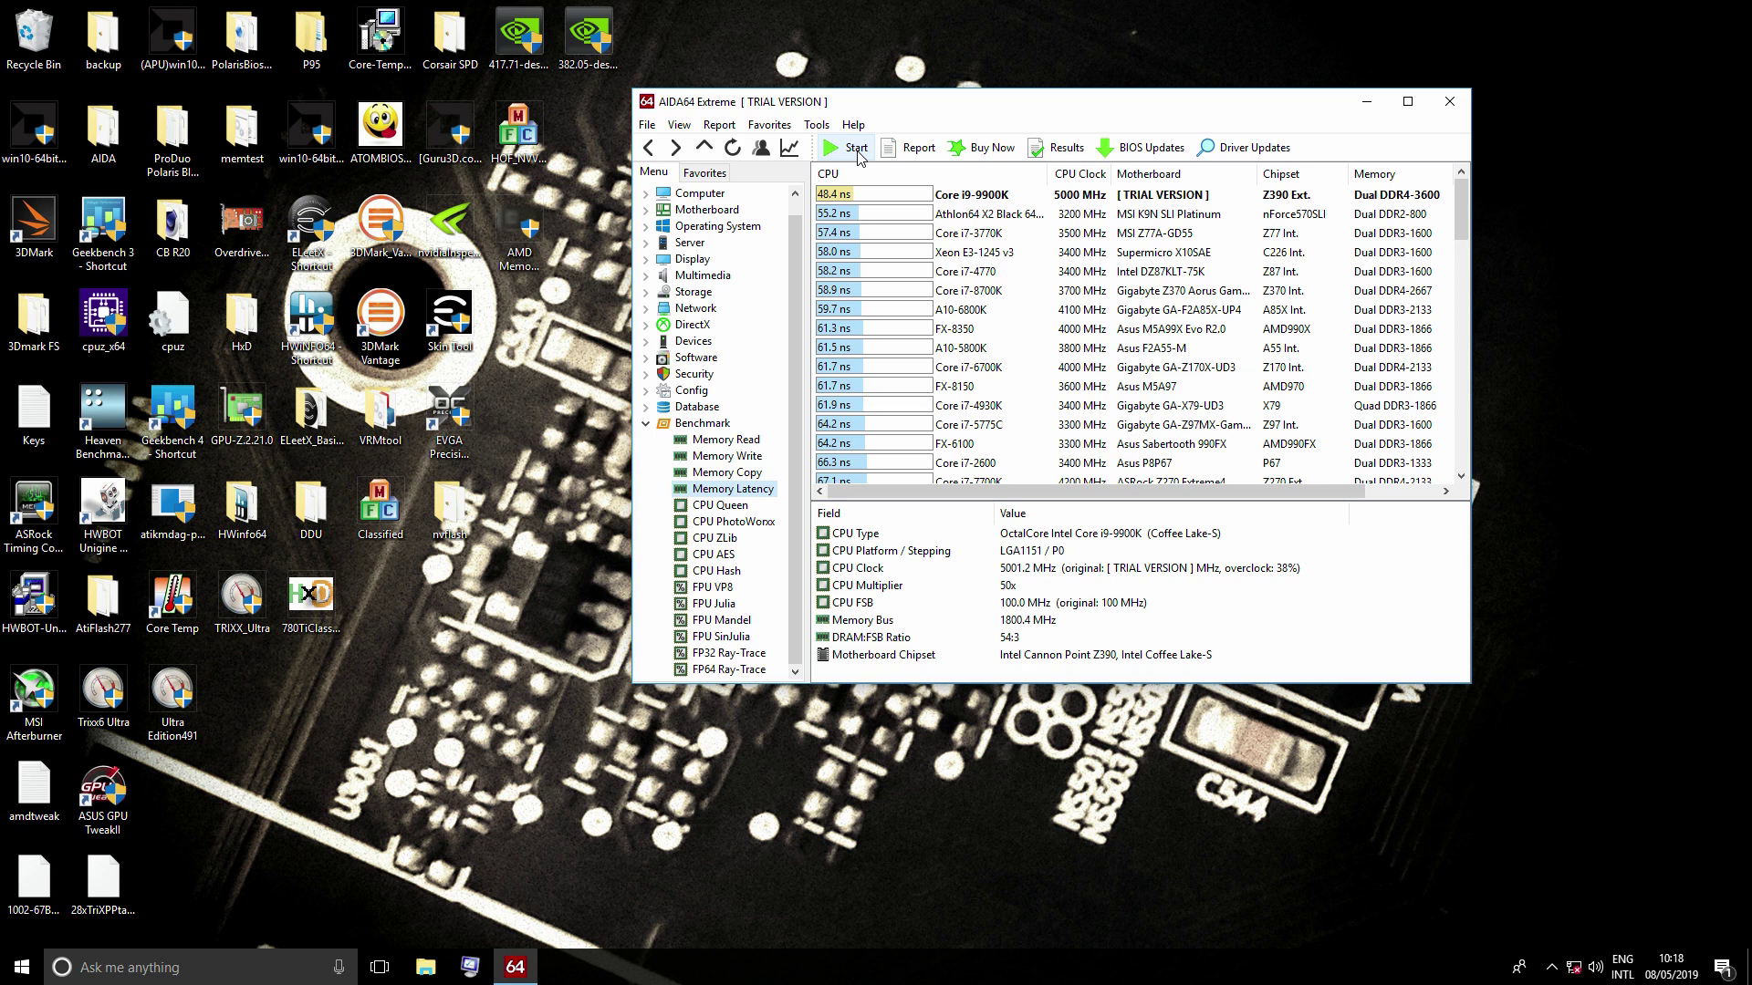
left_click(851, 200)
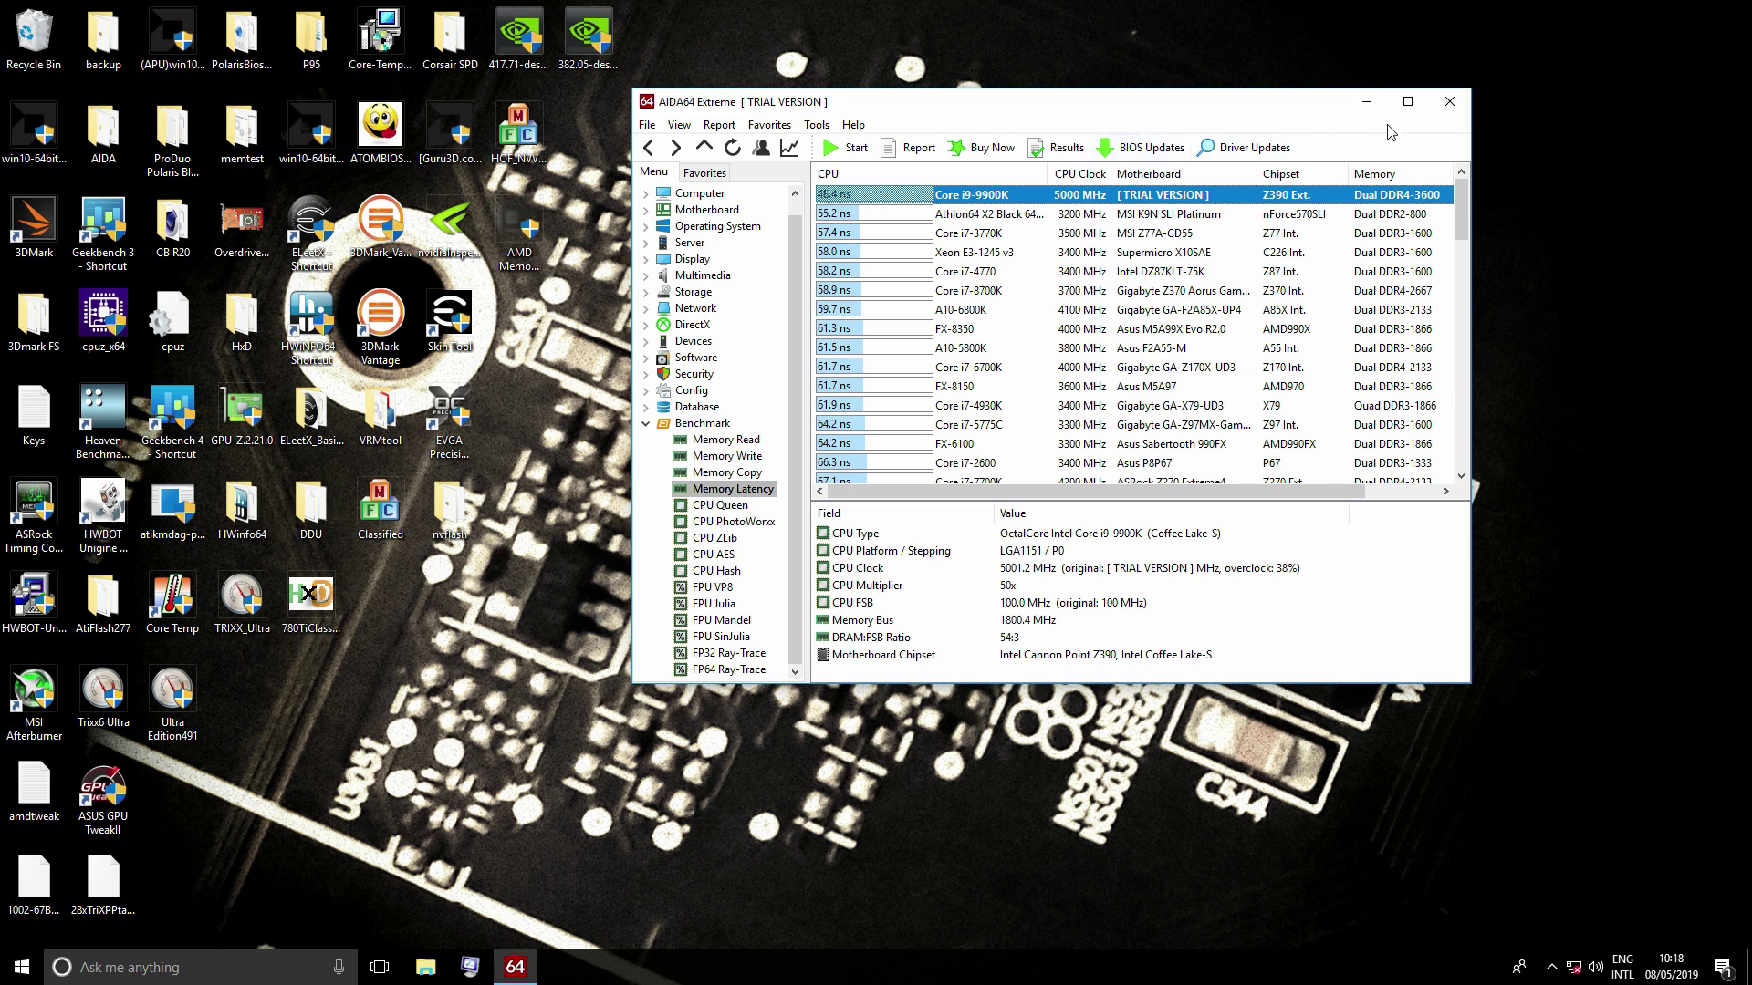
left_click(1450, 102)
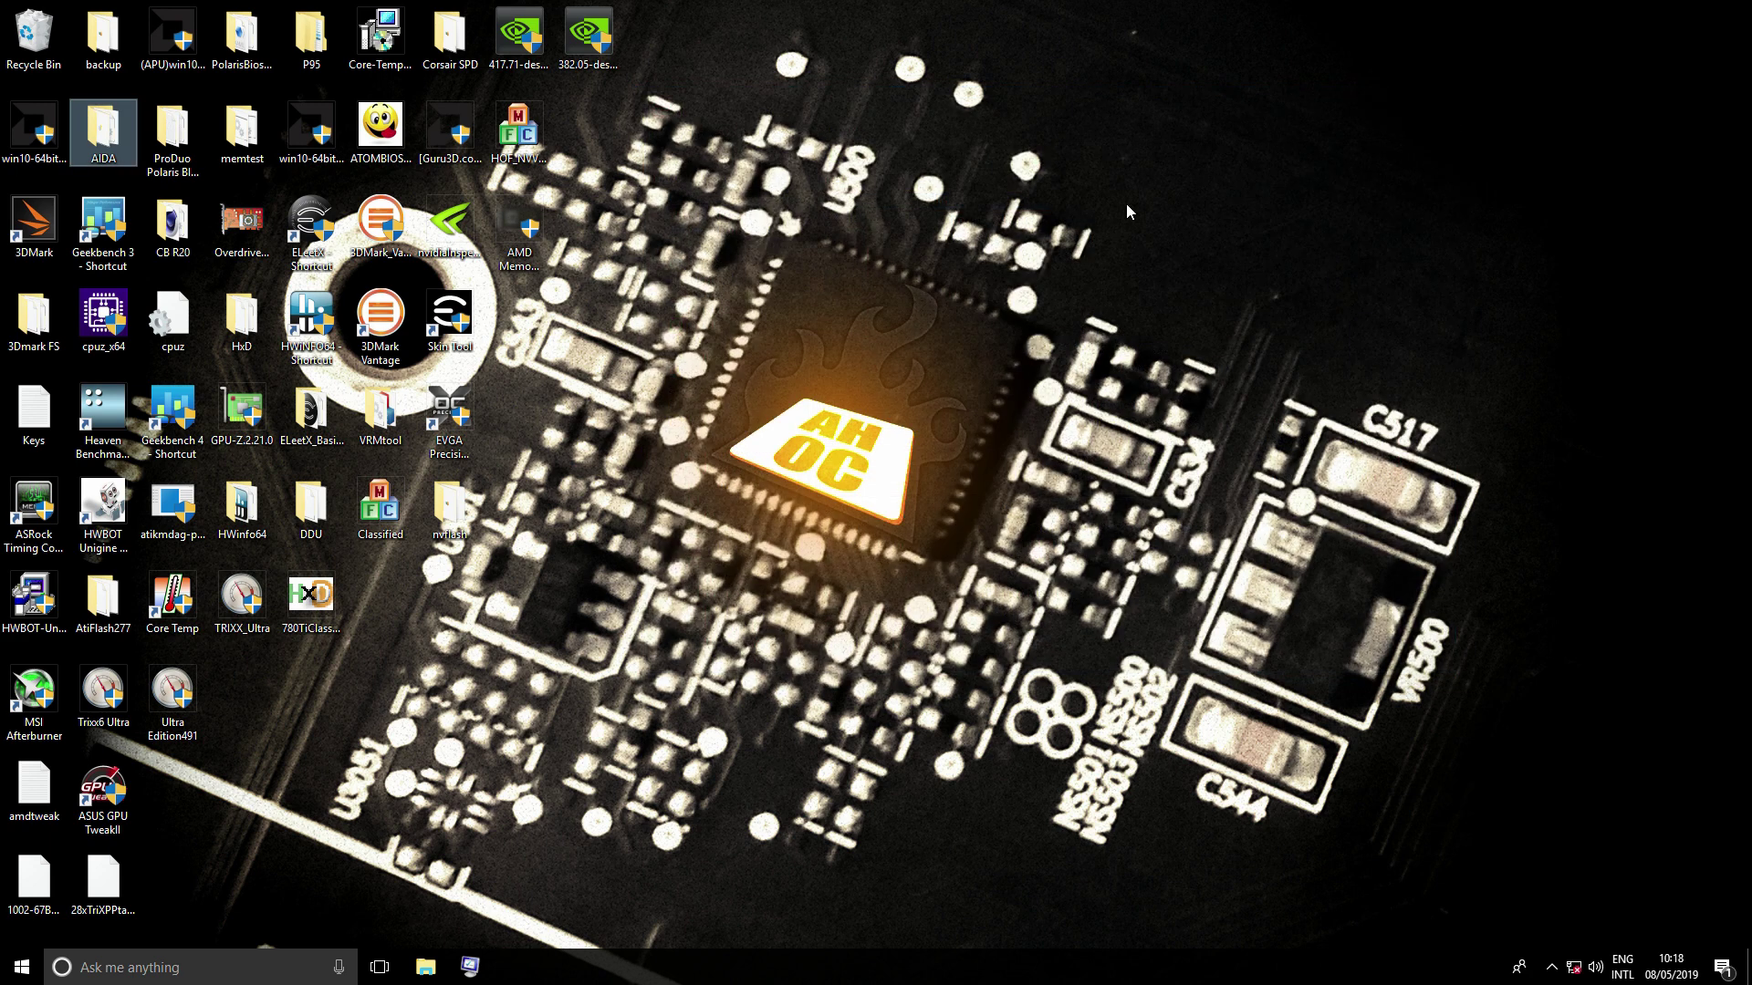
Step: Restart the computer from Windows to get back to the UEFI setup
left_click(22, 967)
left_click(40, 937)
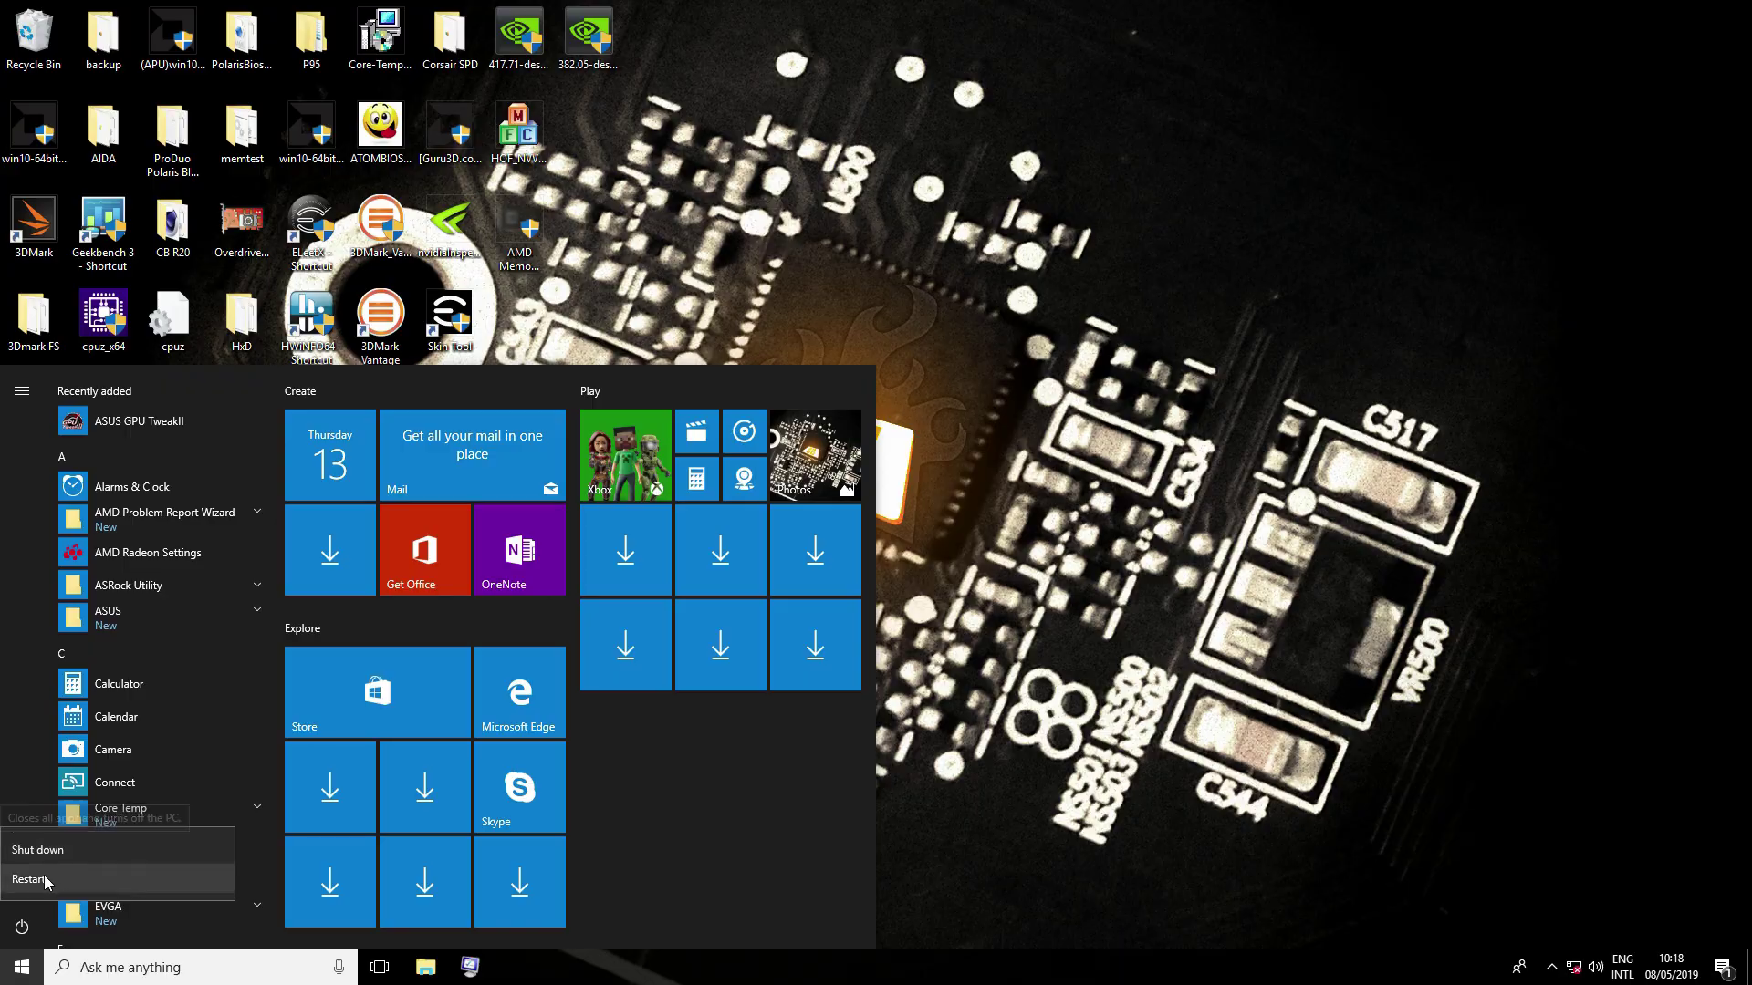
left_click(87, 878)
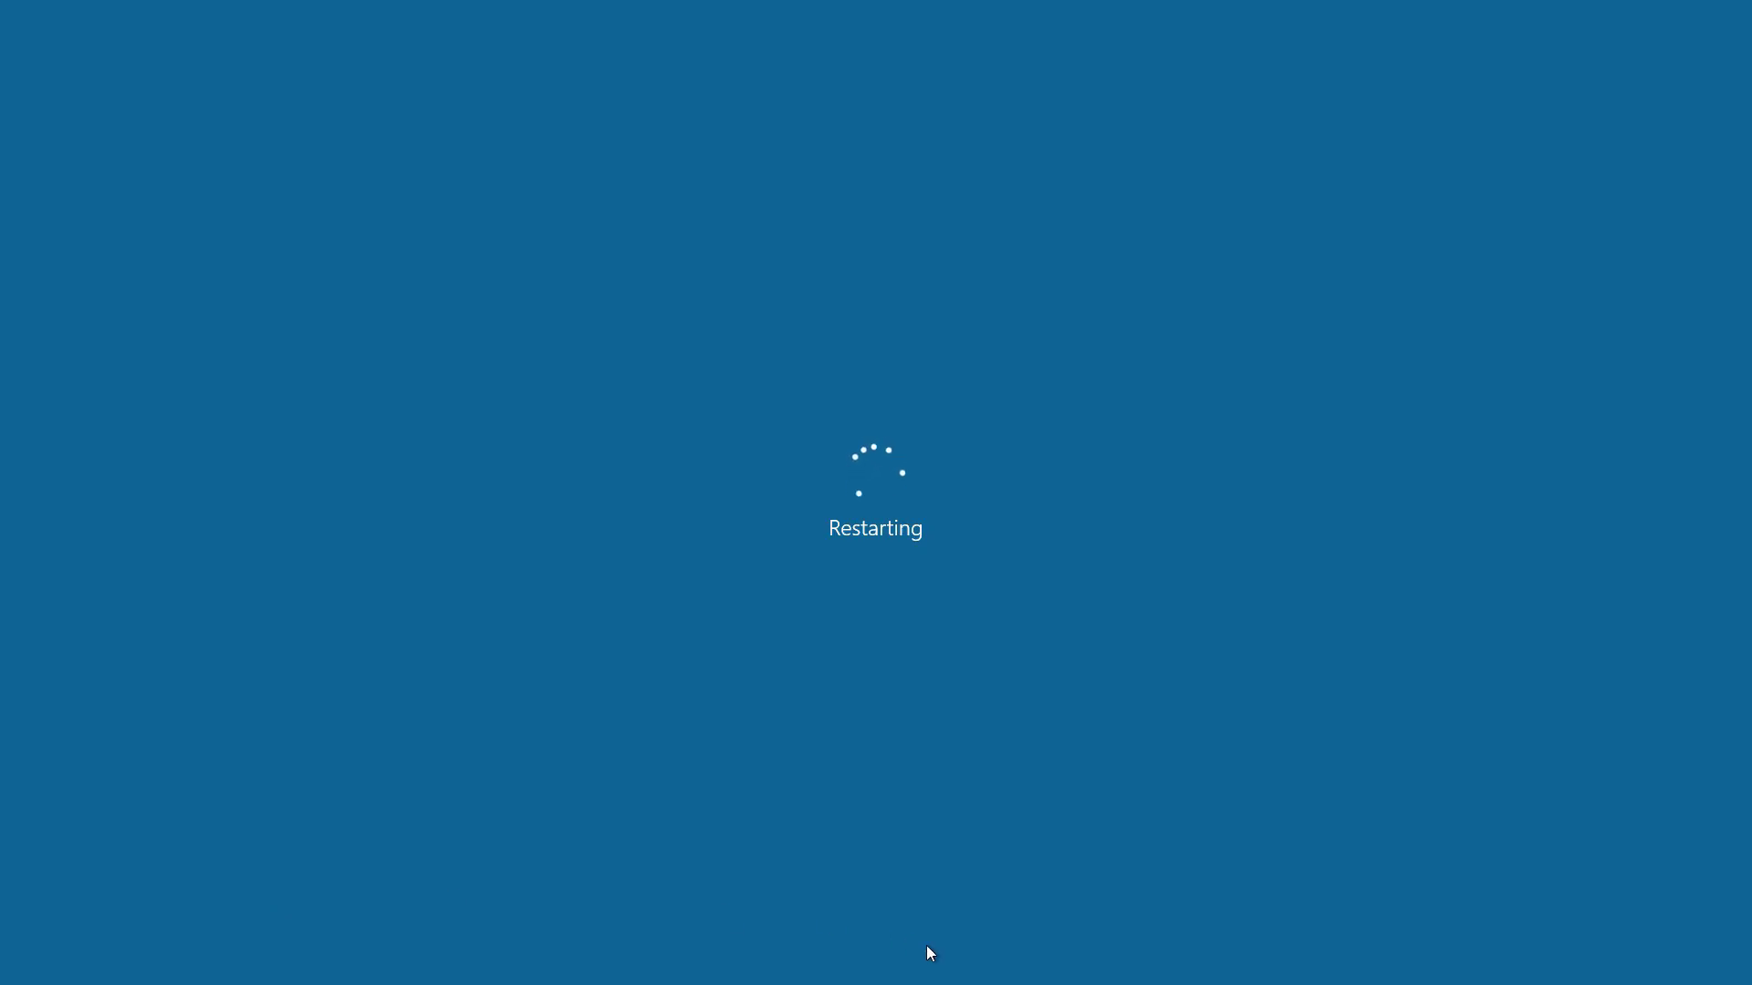
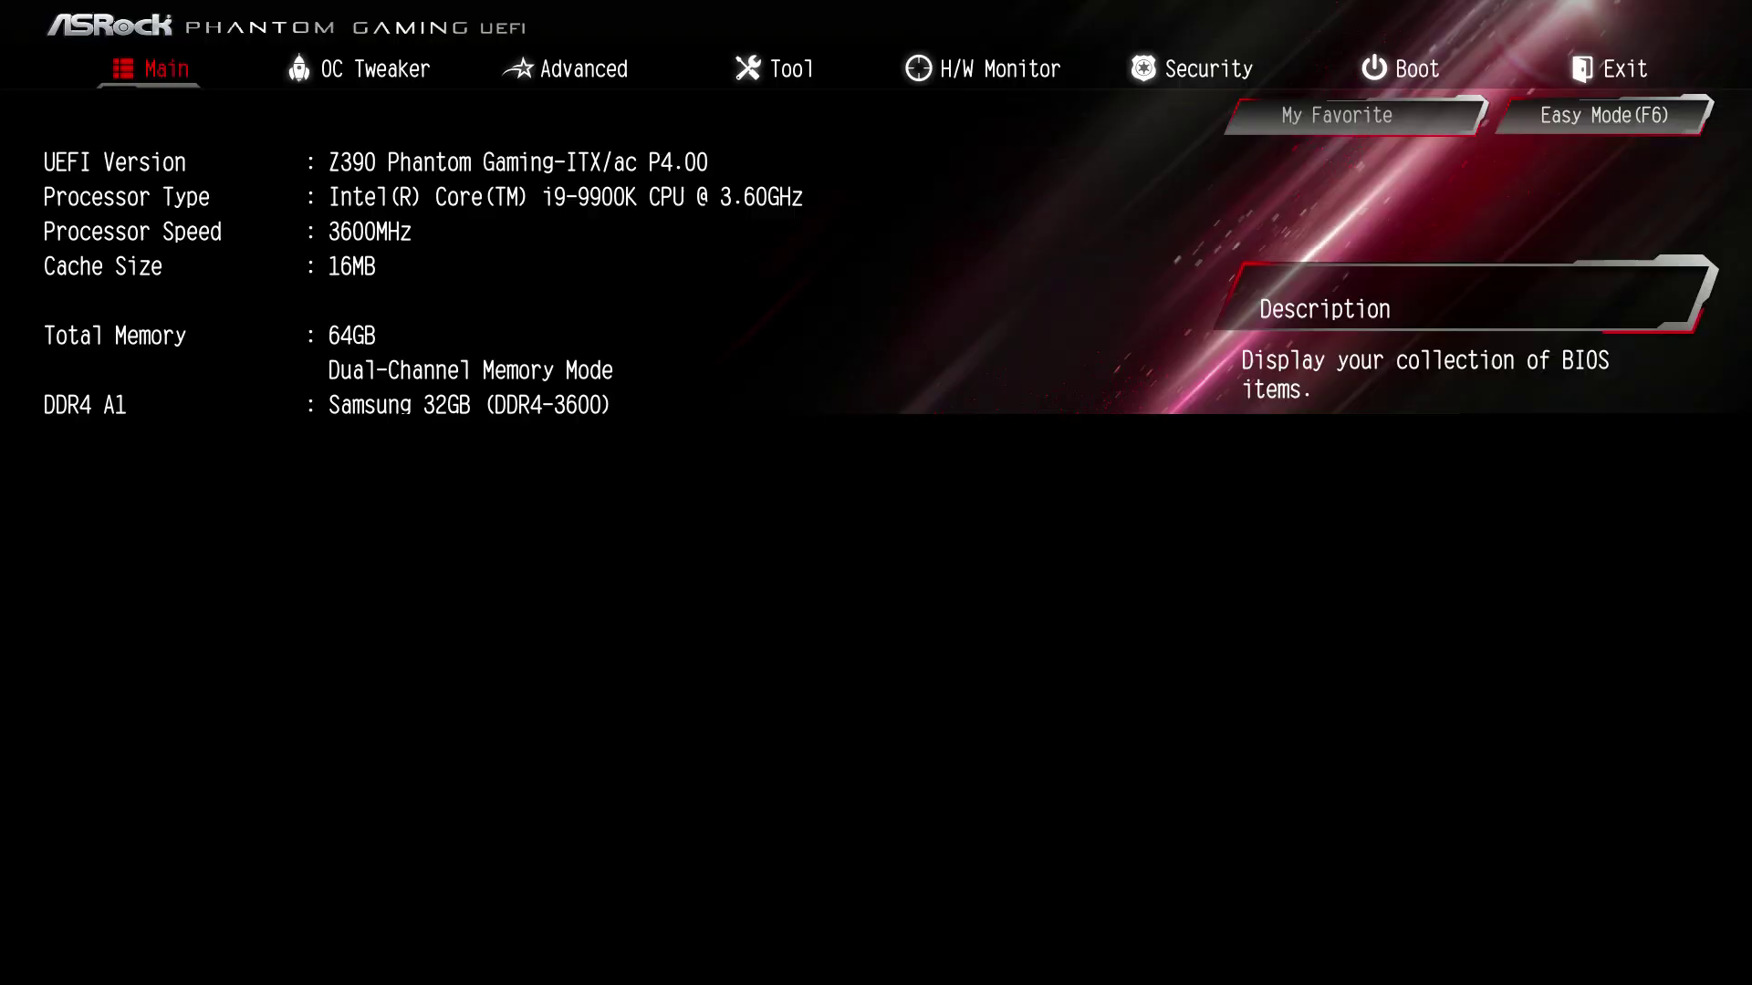
Step: Set the DRAM Frequency to DDR4-3733 in the OC Tweaker's DRAM Configuration
key("Right")
key("Down")
key("Down")
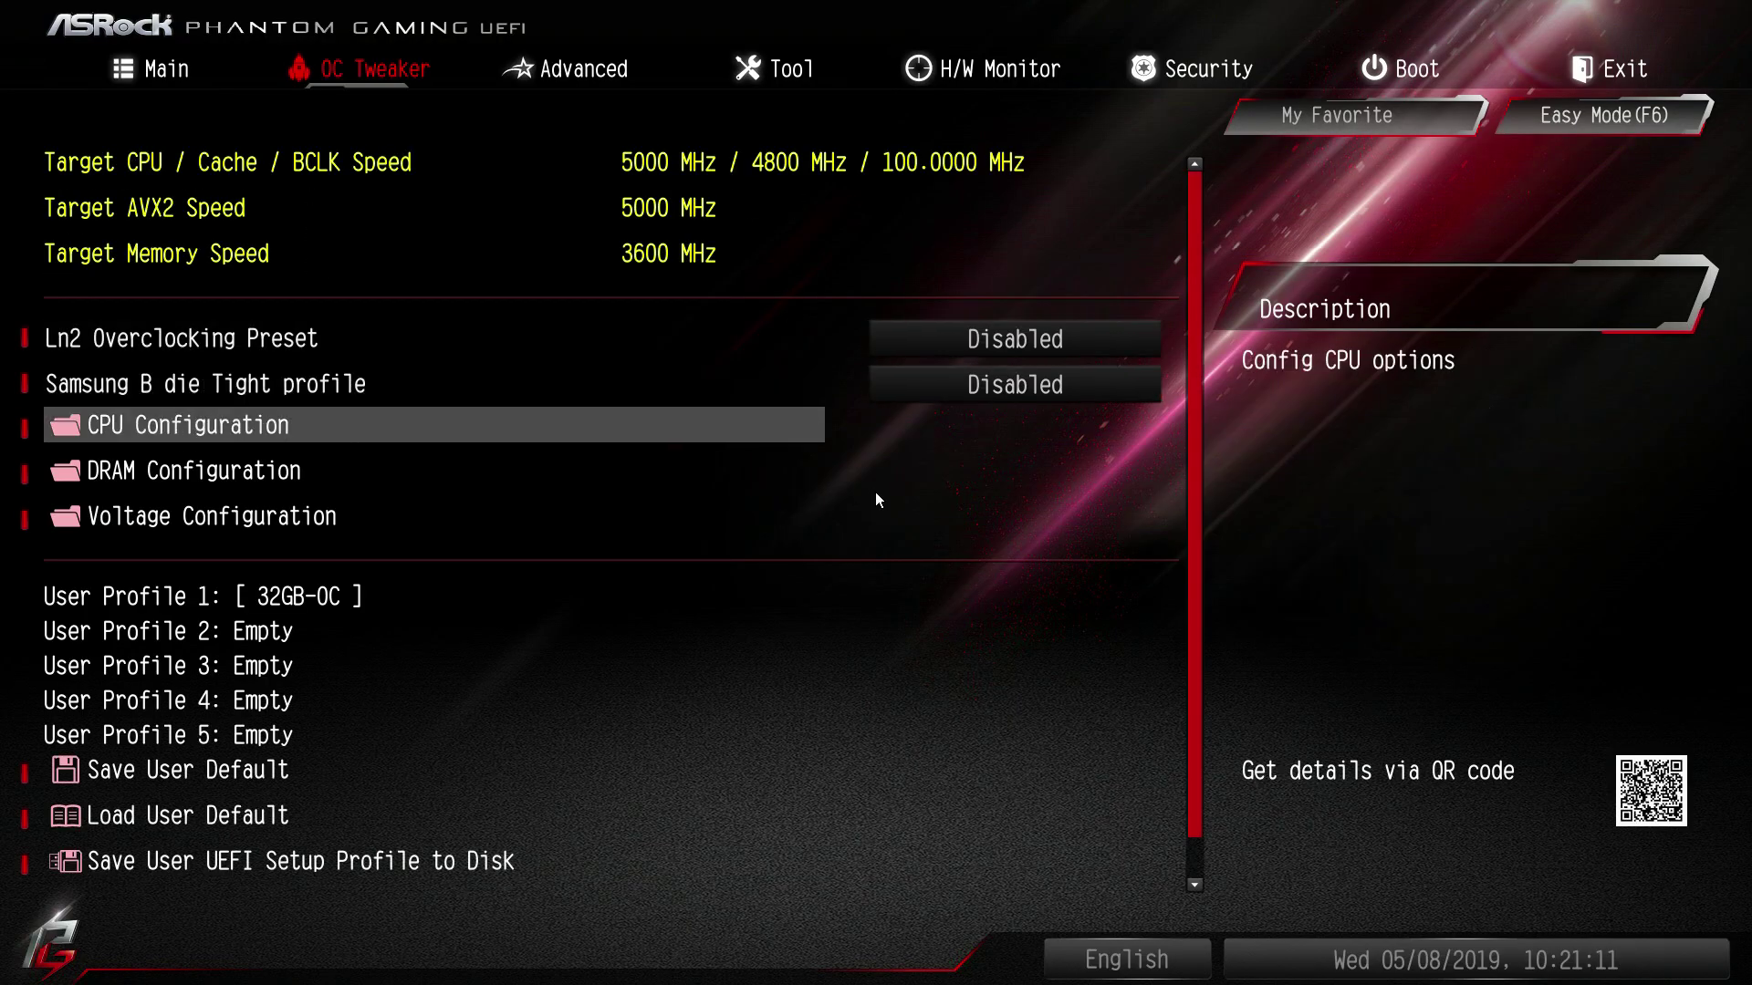
key("Down")
key("Return")
key("Down")
key("Down")
key("Down")
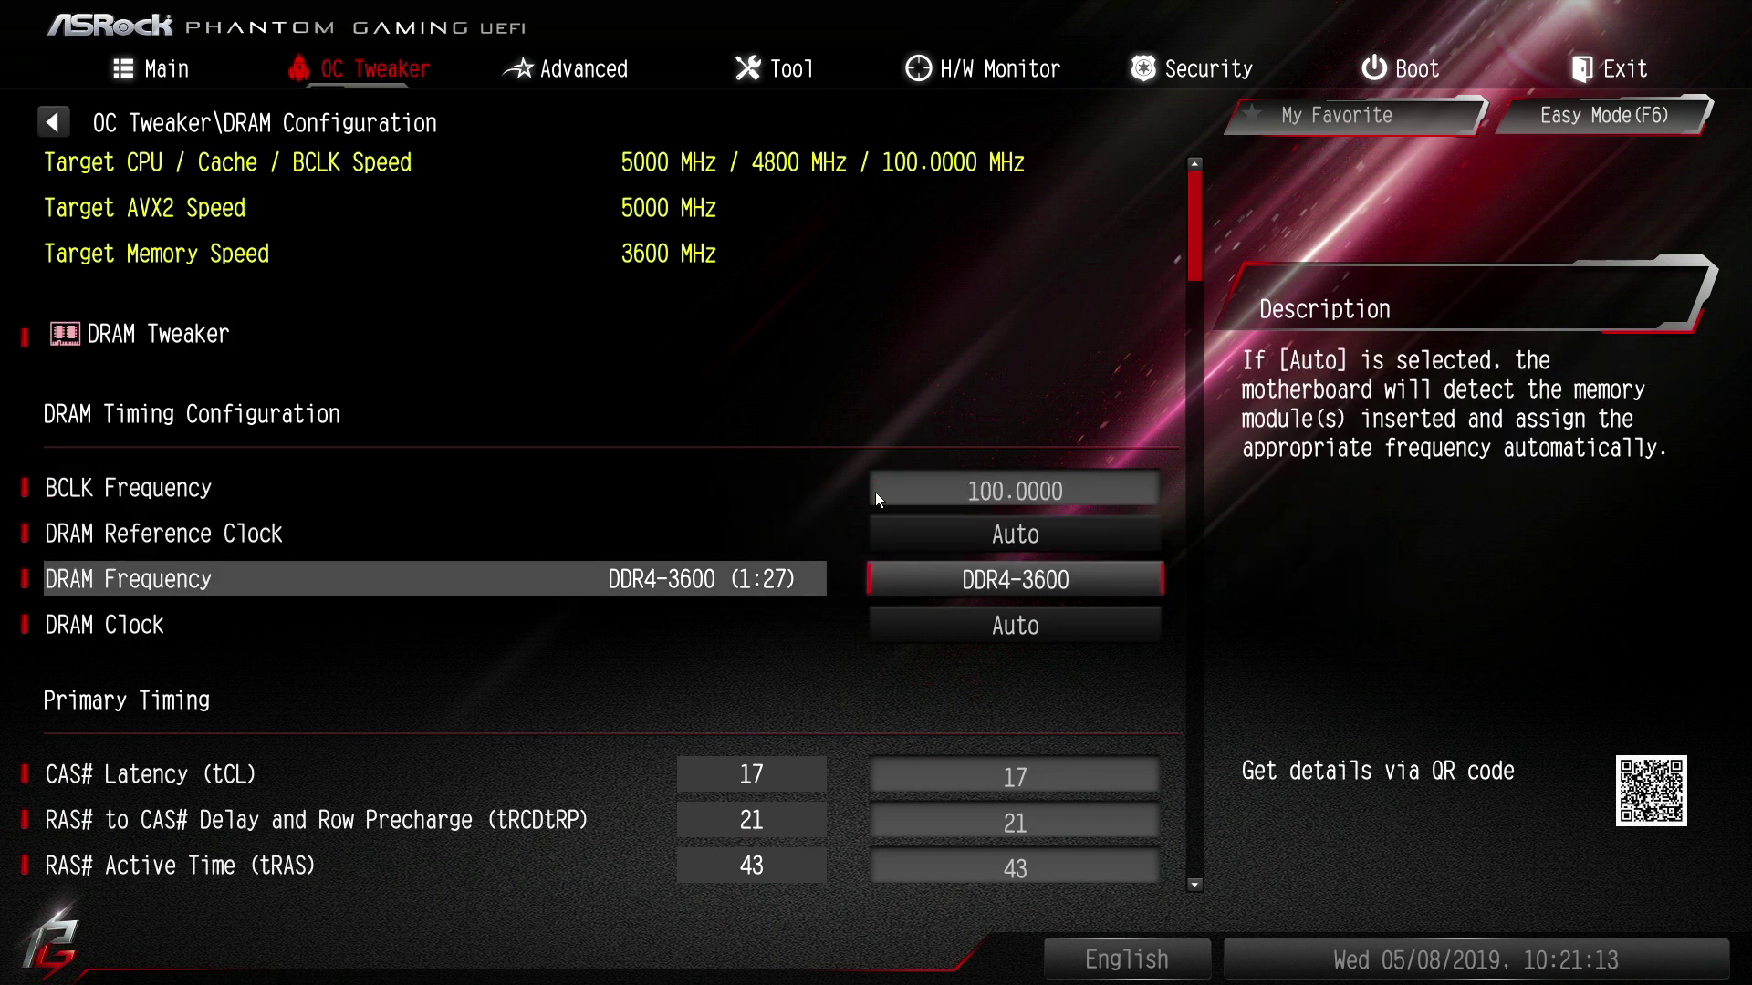
key("plus")
key("plus")
Step: Set CAS# Latency (tCL) to 19 and tRCDtRP to 23, then save the configuration changes and exit setup
key("Down")
key("Down")
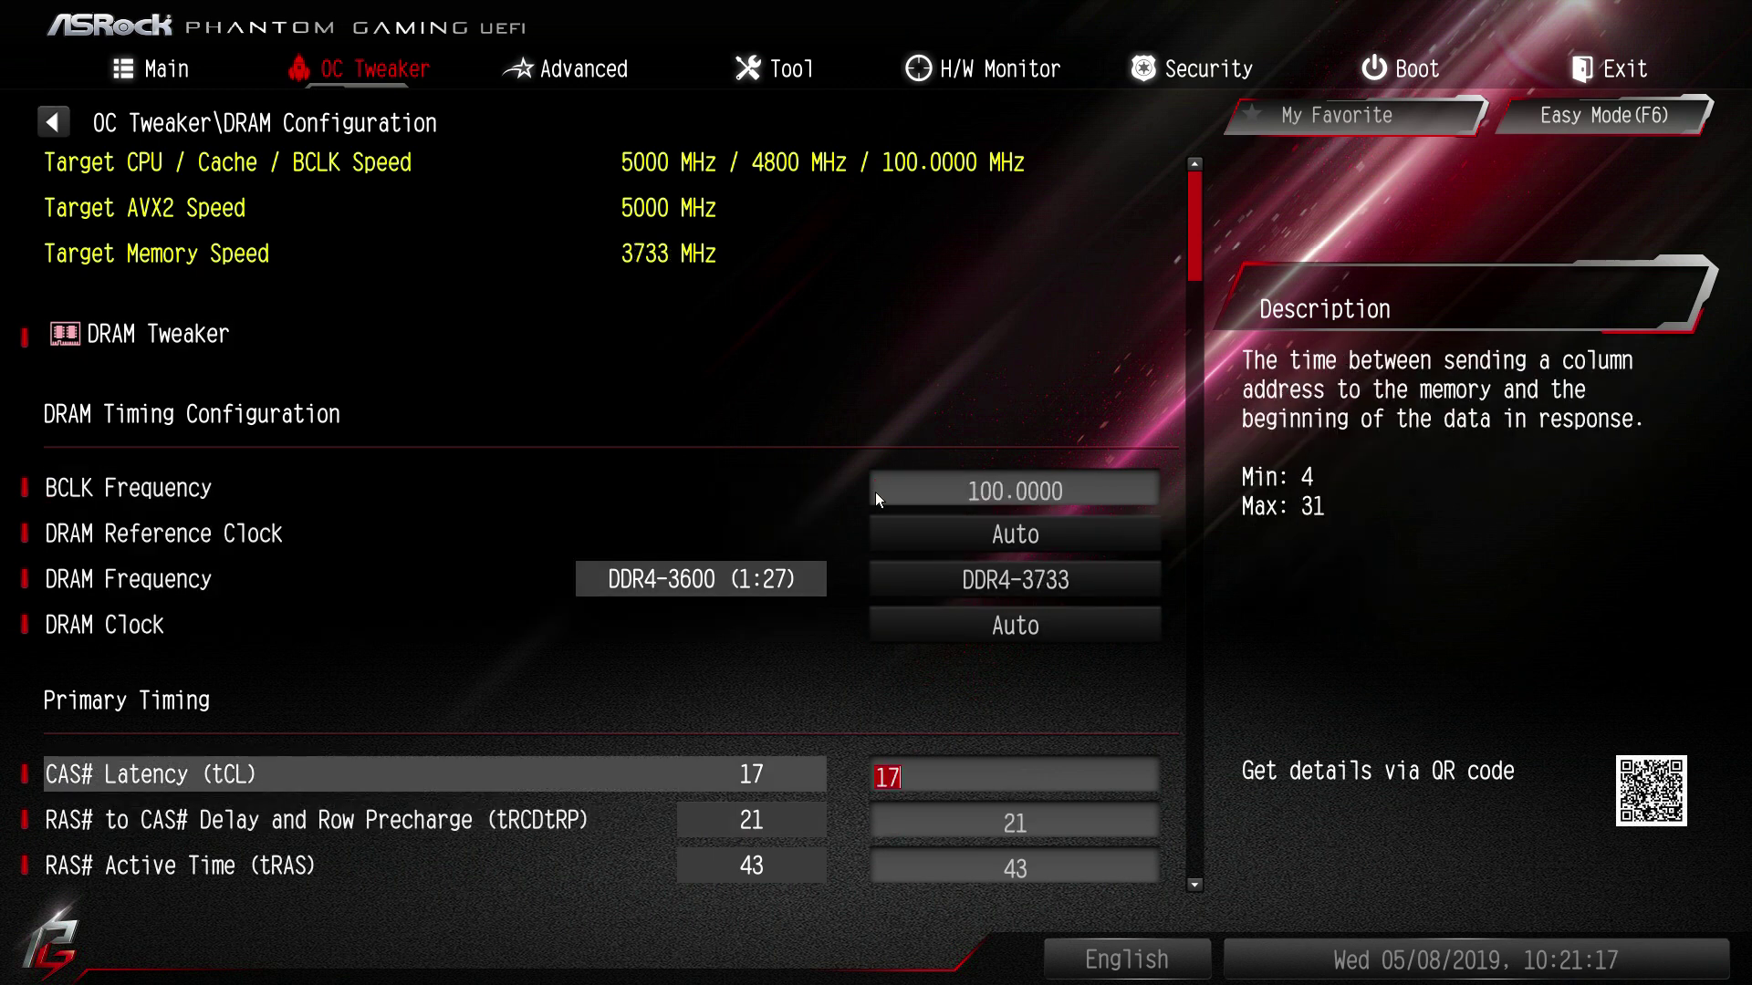
key("plus")
key("plus")
key("Down")
key("plus")
key("plus")
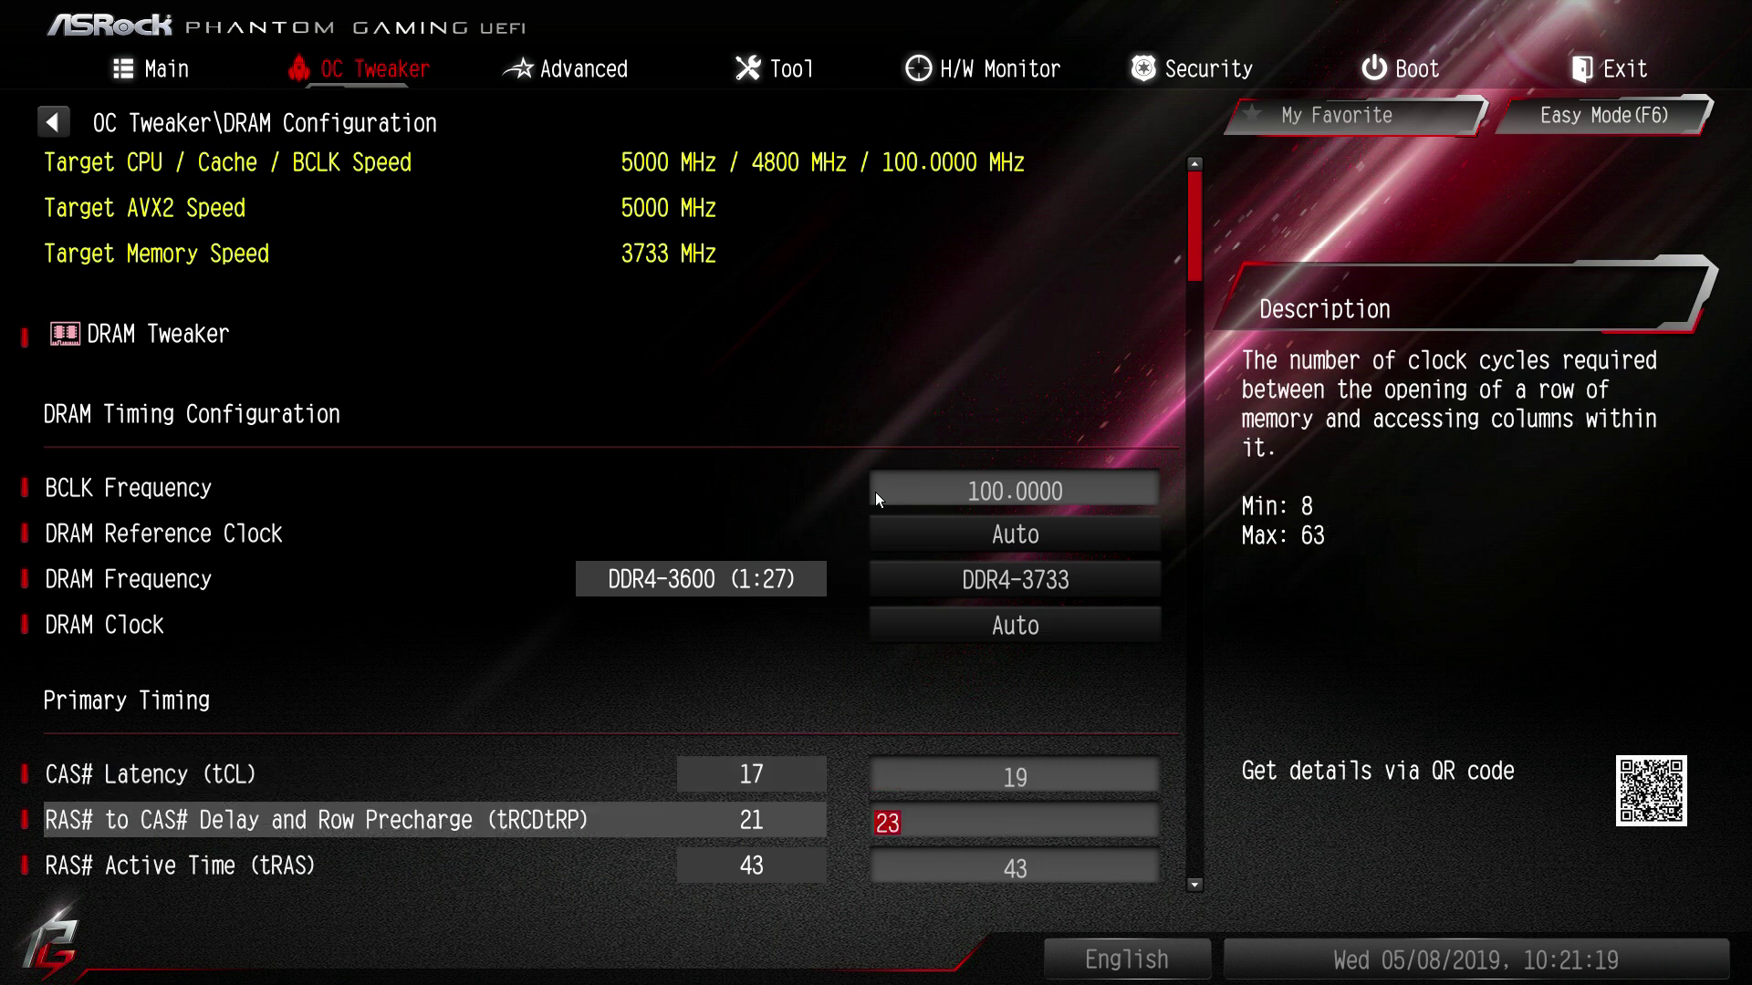
key("F10")
key("Return")
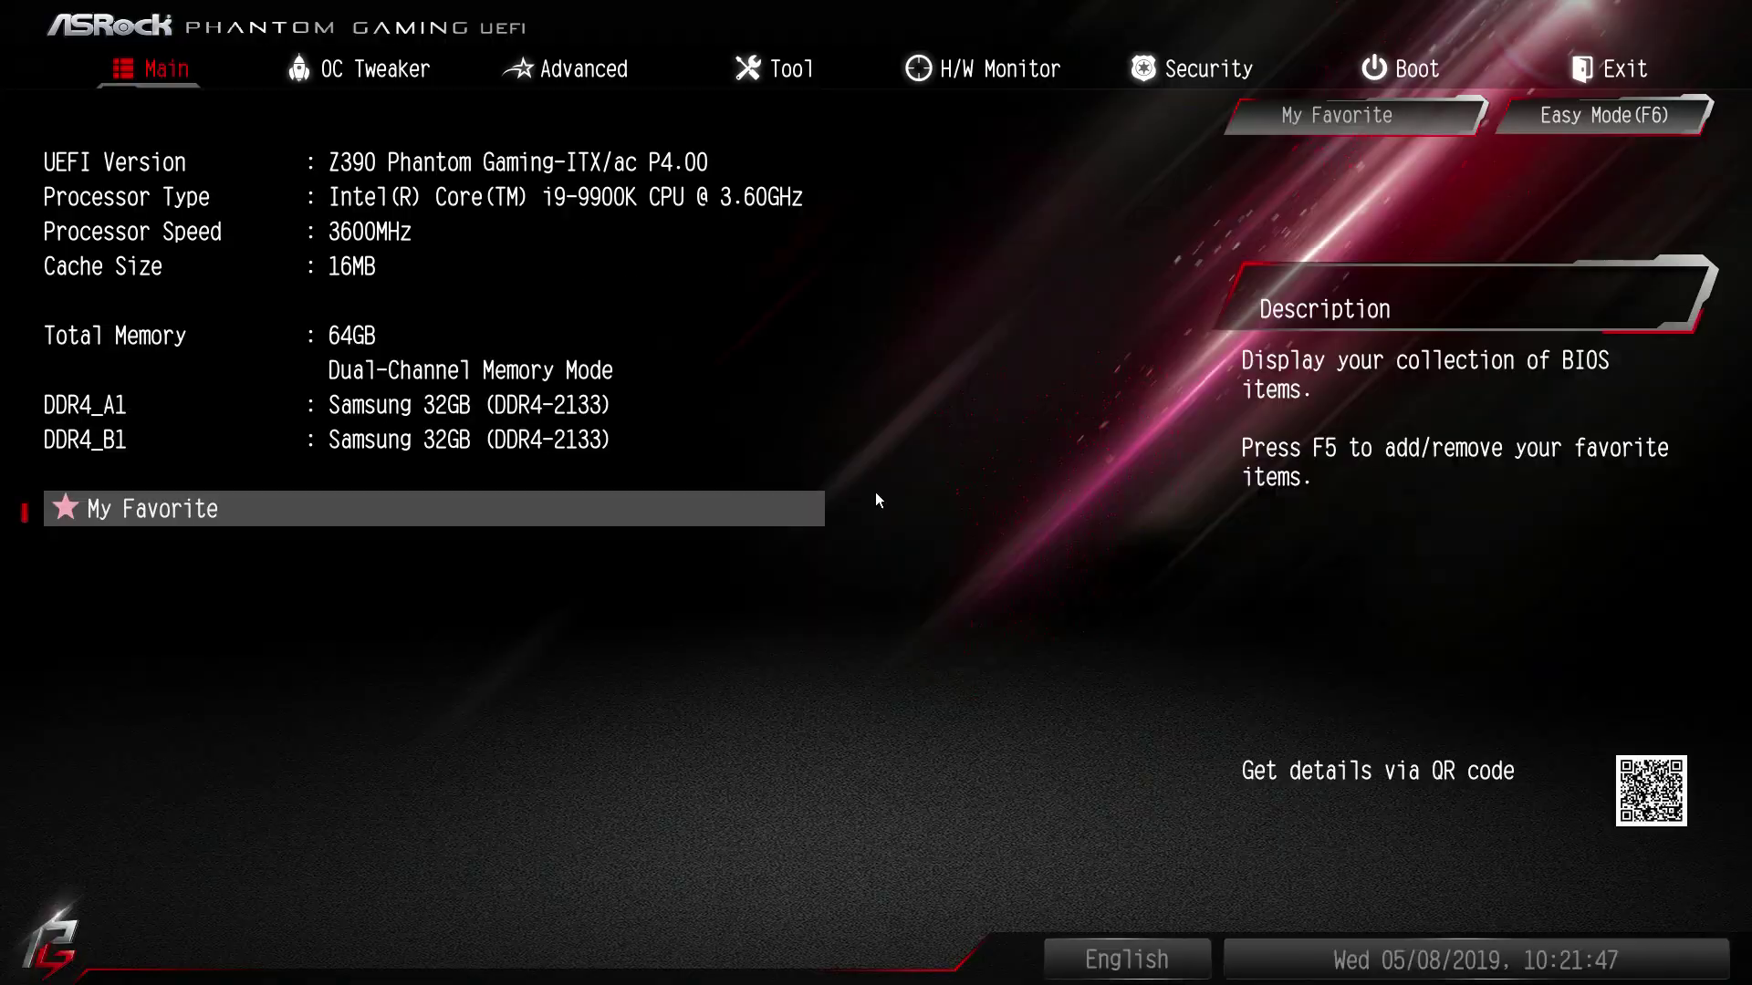
Step: Set CAS# Latency (tCL) to 17 in the OC Tweaker's DRAM Configuration
key("Right")
key("Down")
key("Down")
key("Down")
key("Down")
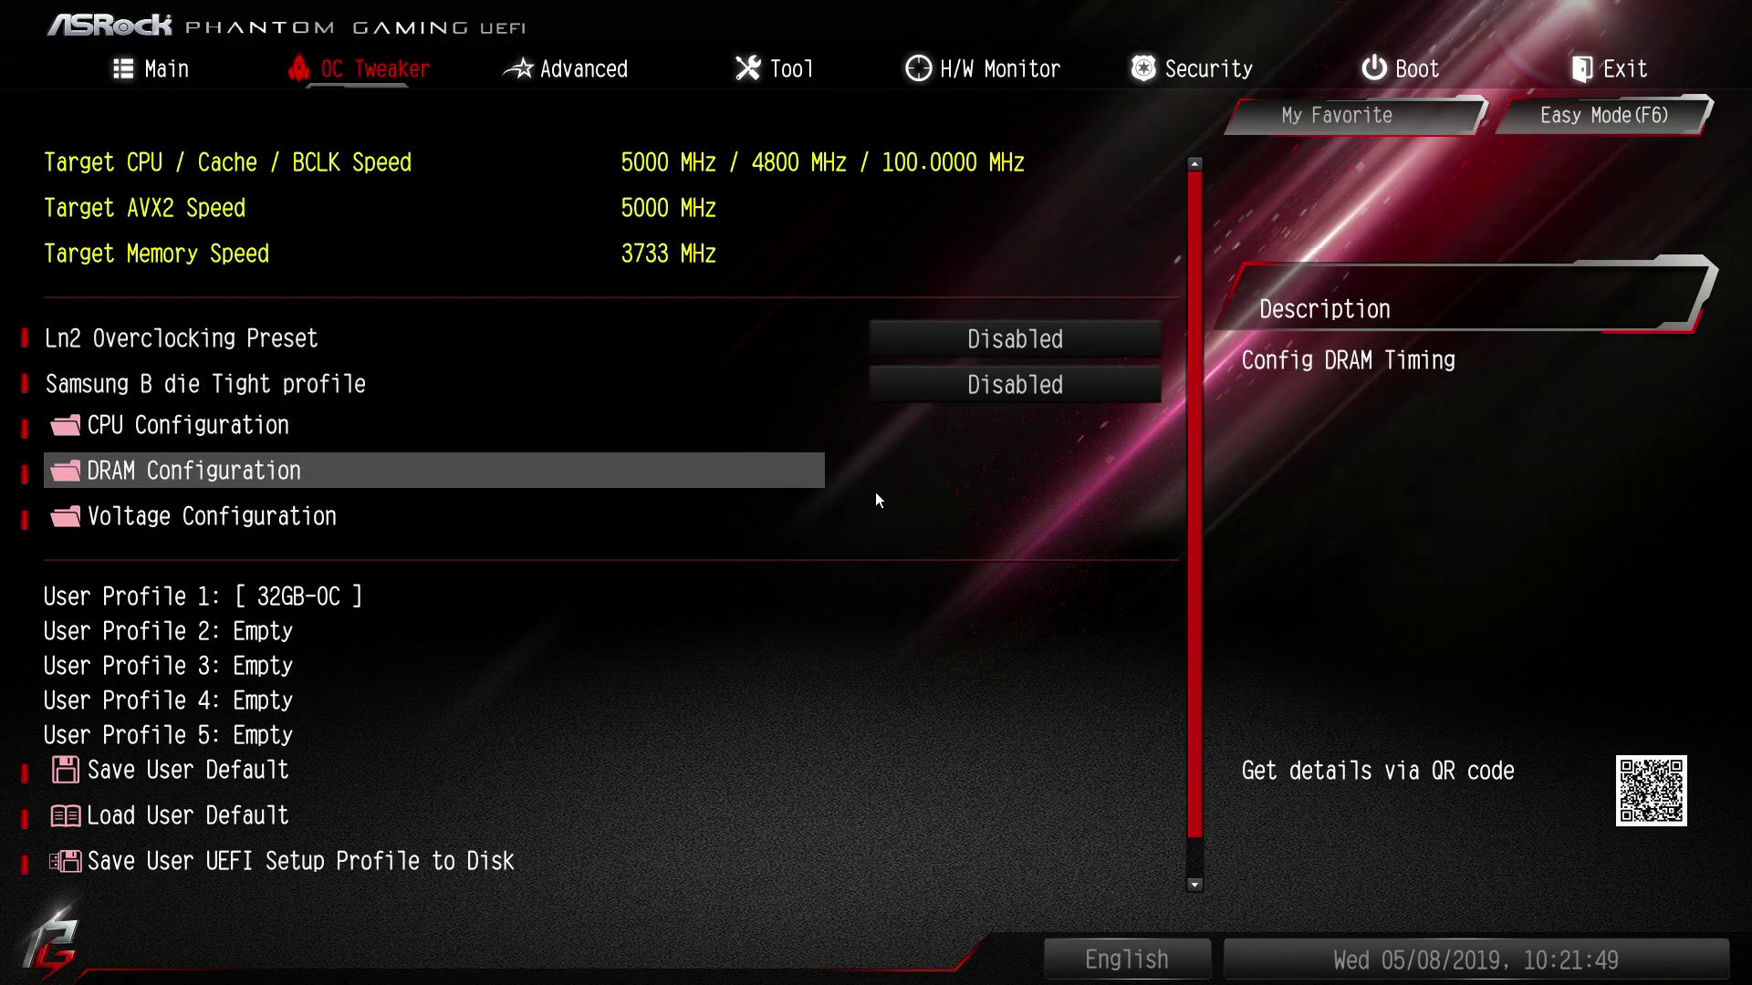
key("Up")
key("Up")
key("Down")
key("Return")
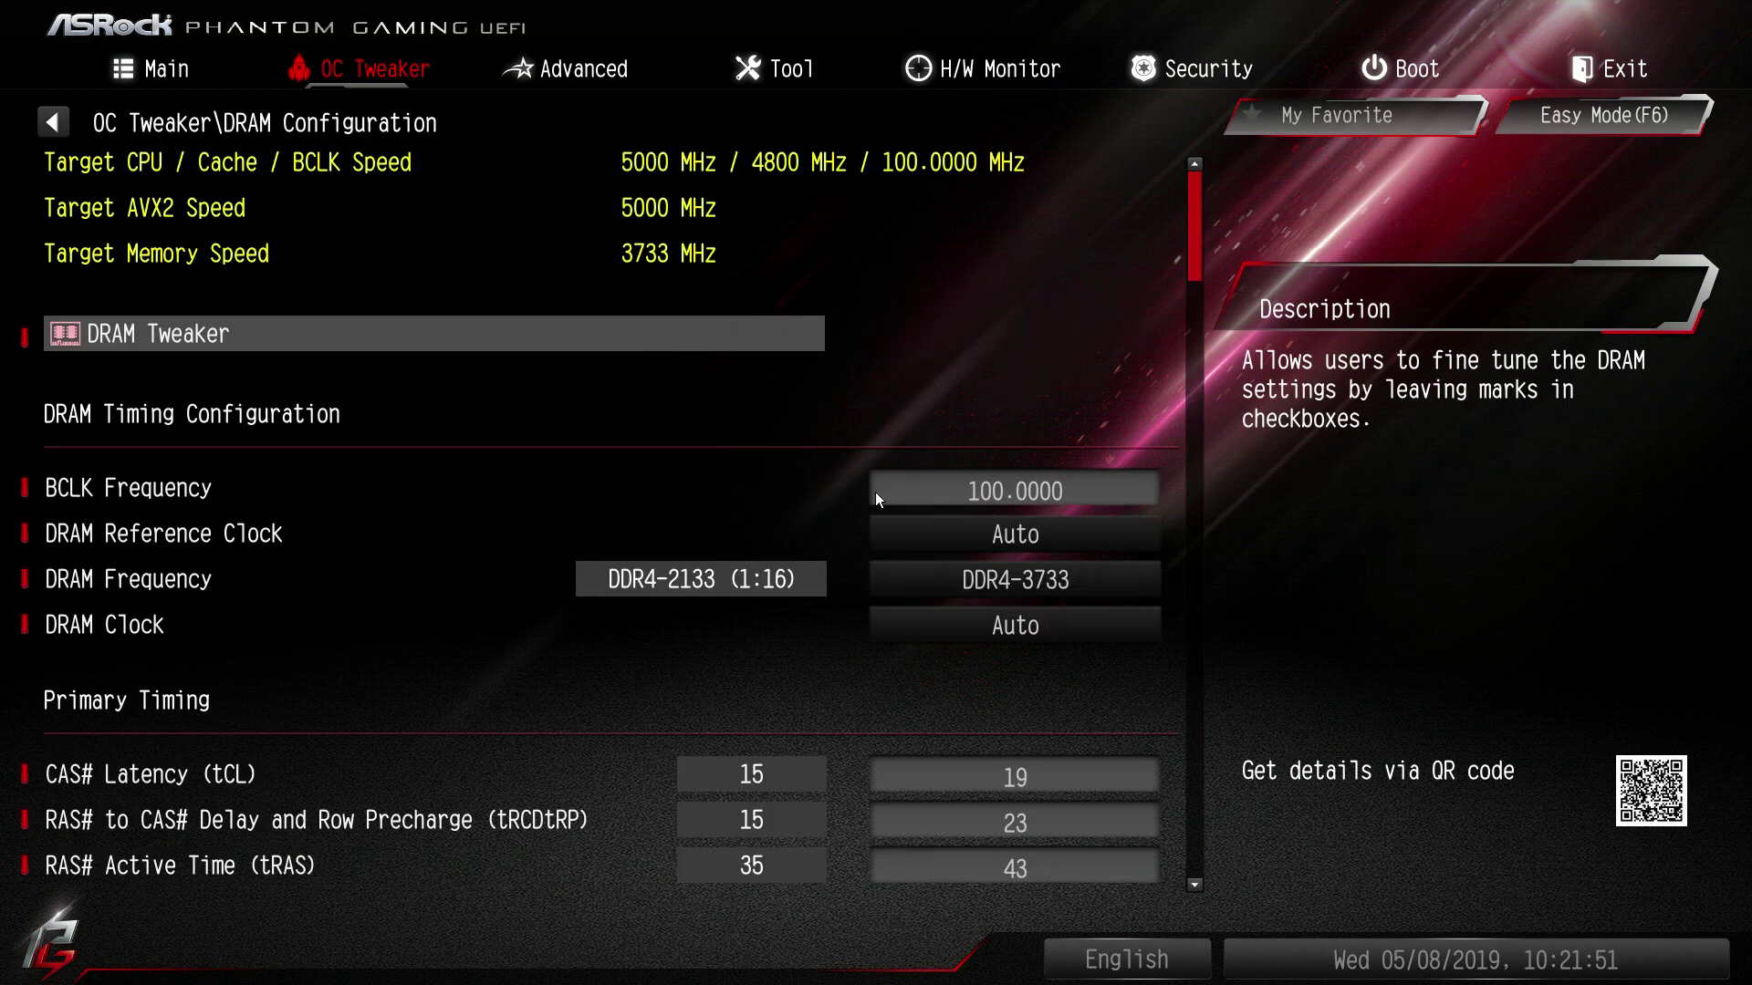
key("Down")
key("Down")
key("Down")
key("Down")
key("Down")
key("Down")
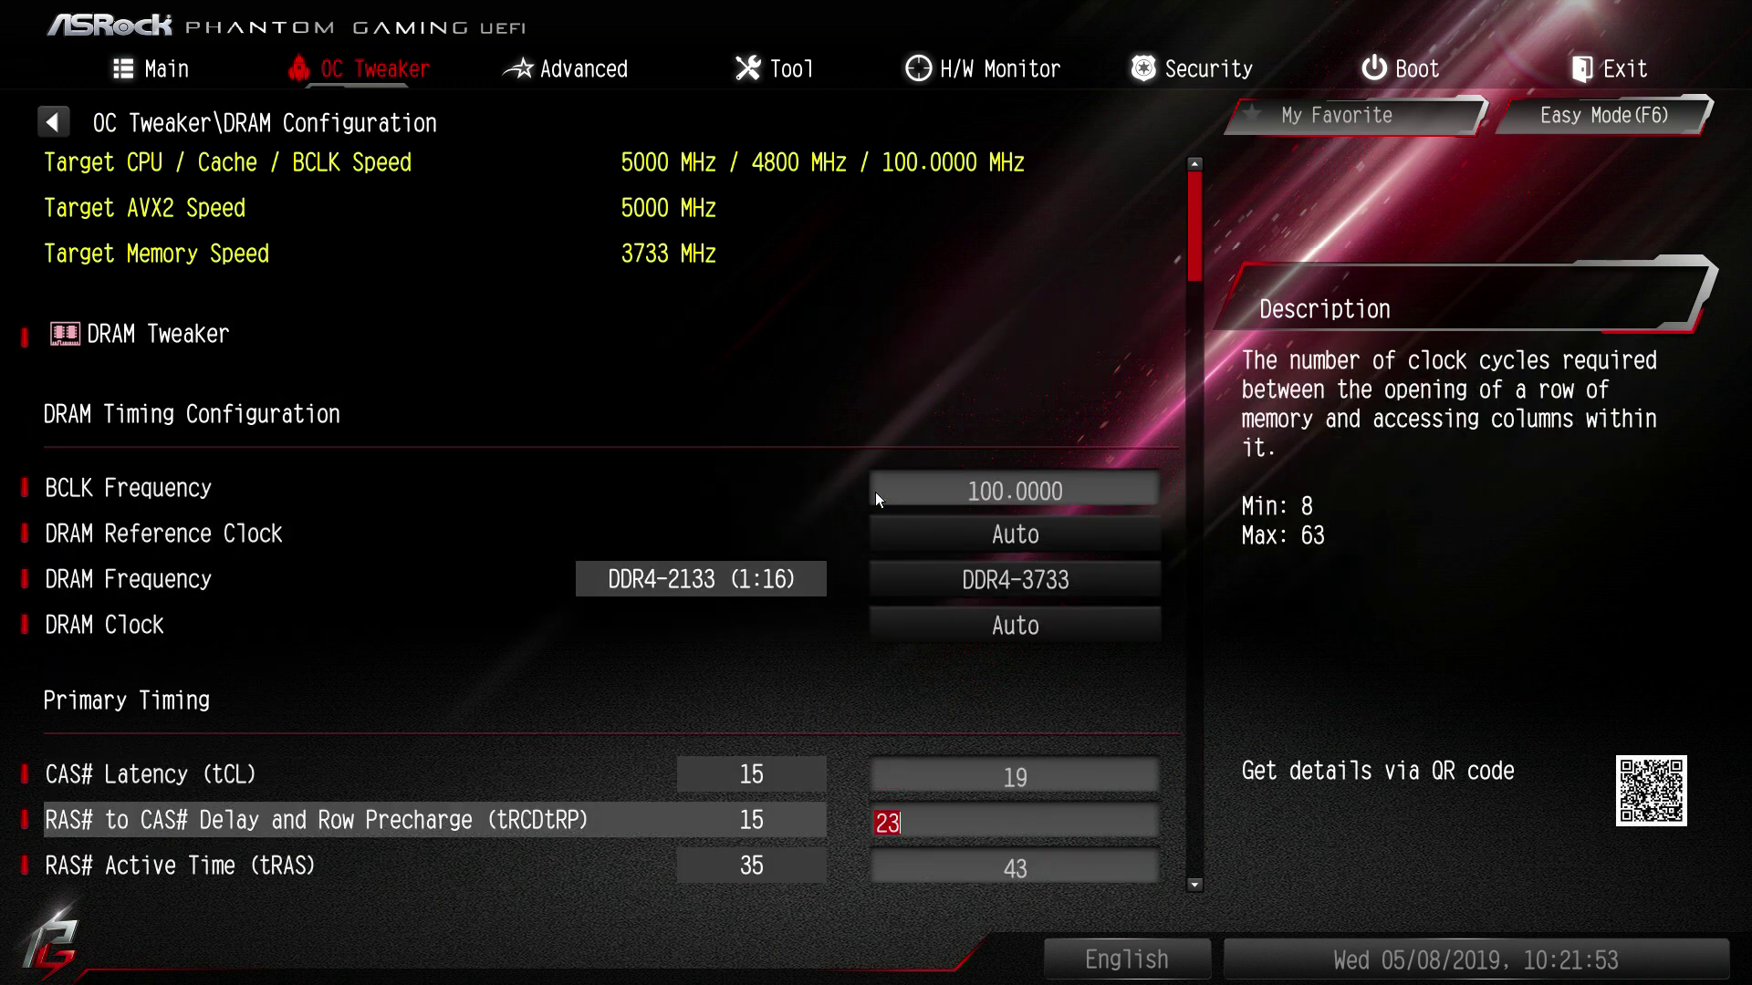
key("Up")
type("17")
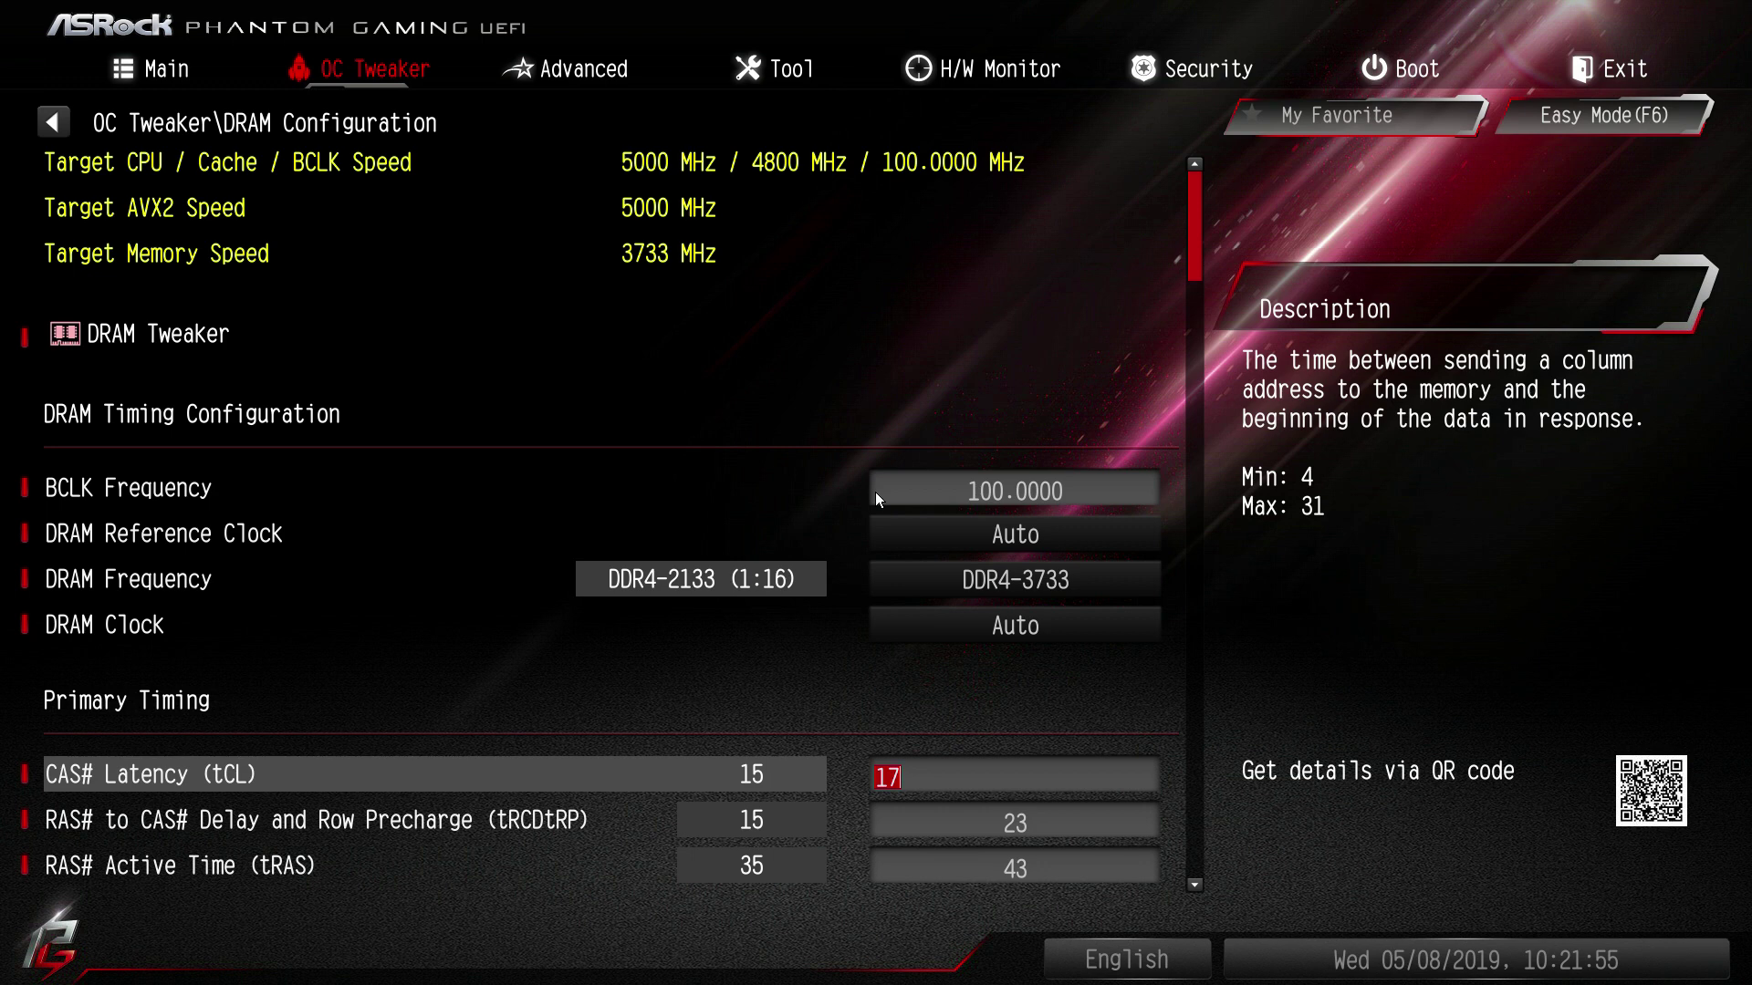
Step: Set RAS# to CAS# Delay and Row Precharge (tRCDtRP) to 21 and RAS# Active Time (tRAS) to 36
key("Down")
key("Down")
key("Up")
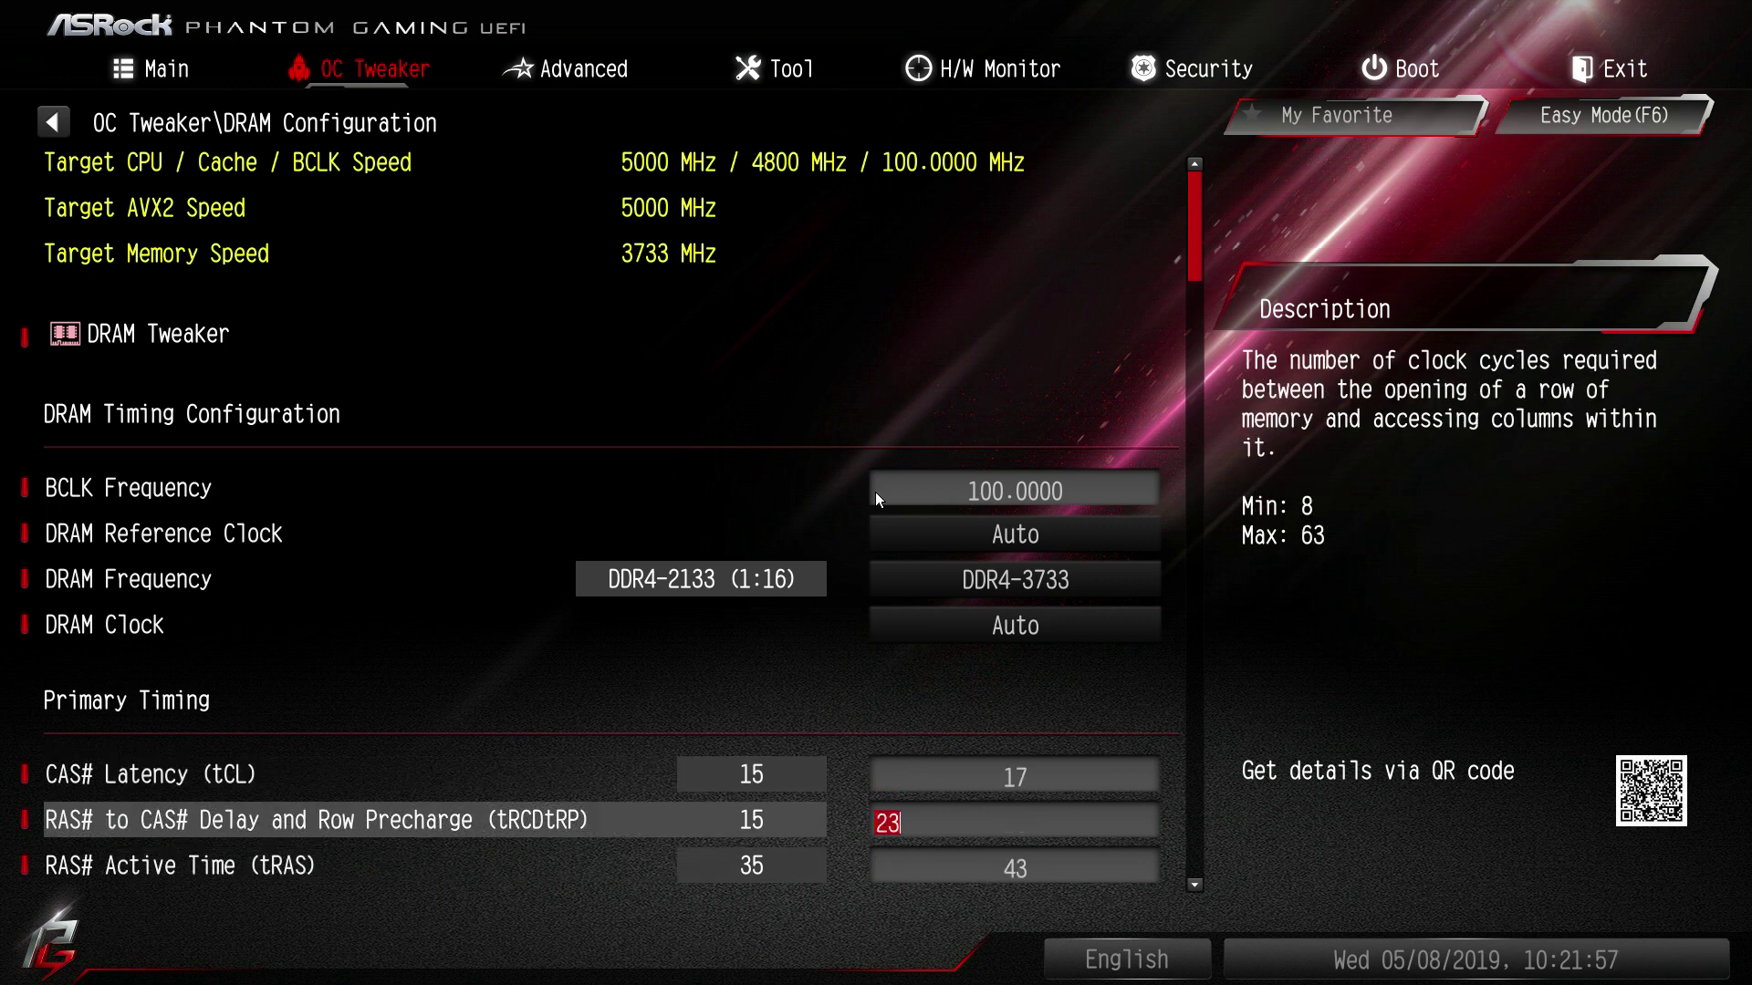
key("minus")
key("minus")
key("minus")
key("minus")
key("plus")
key("plus")
key("Down")
key("Down")
key("Up")
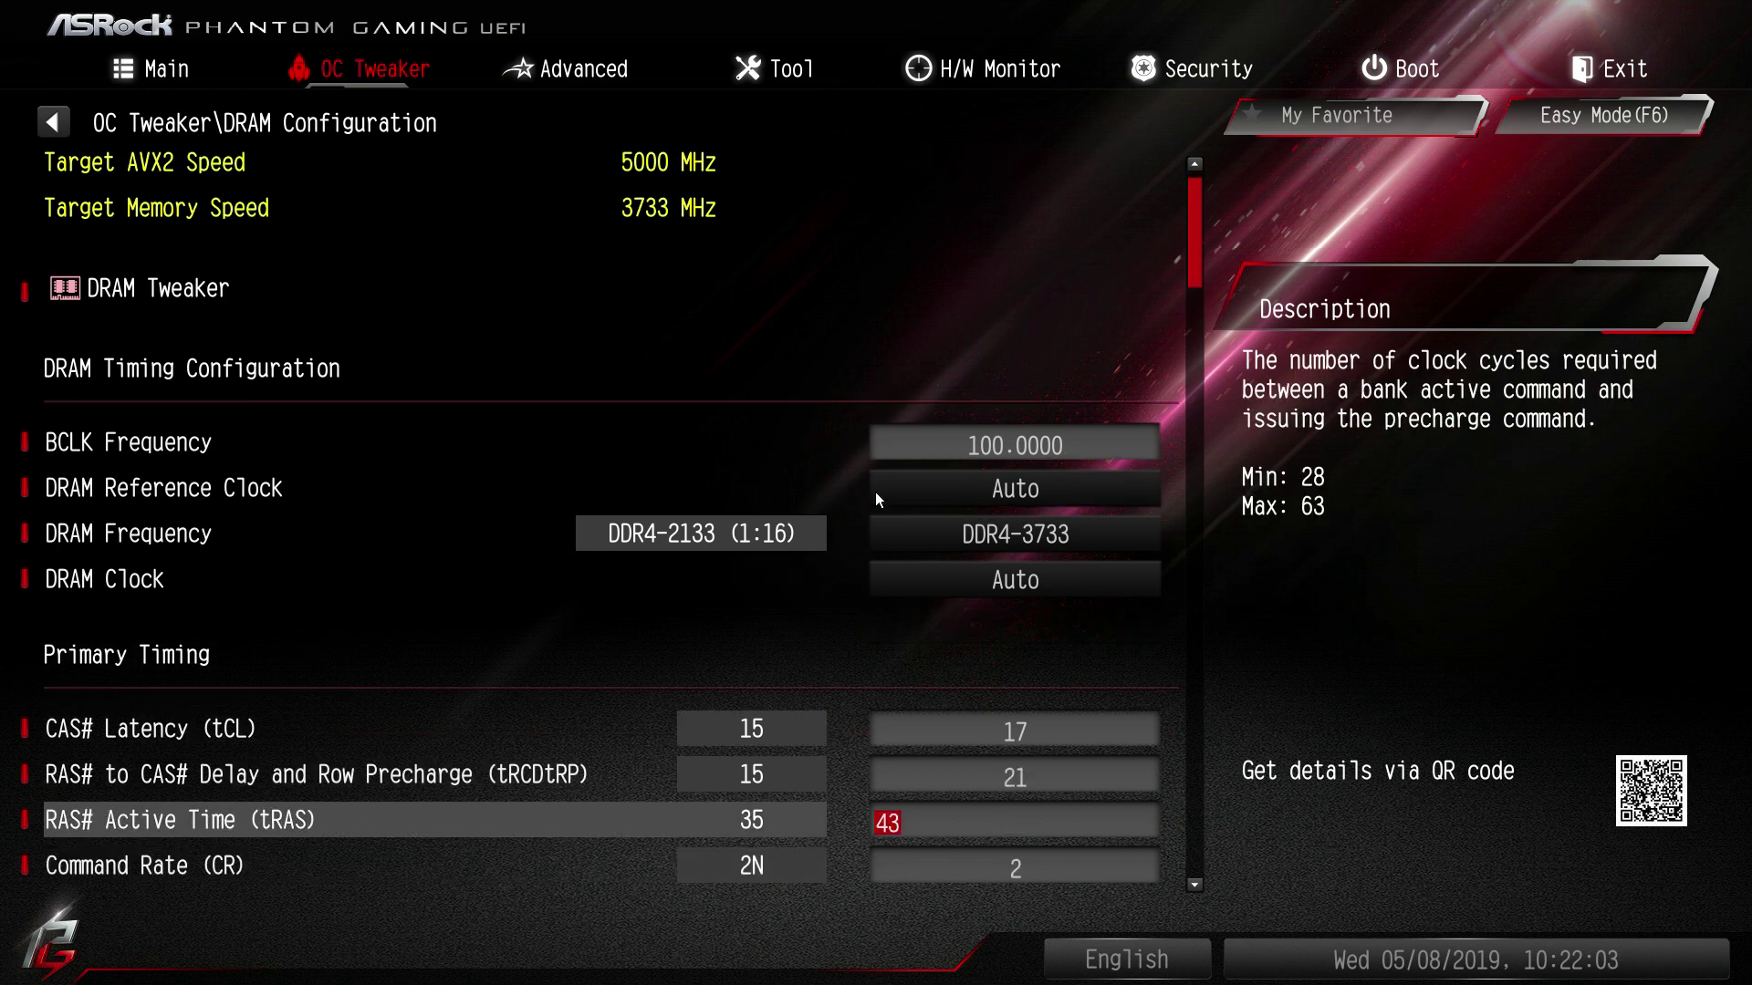
type("36")
Step: Set Write Recovery Time (tWR) to 12 and Refresh Cycle Time (tRFC) to 800, staying in setup without saving yet
key("Down")
key("Down")
key("Down")
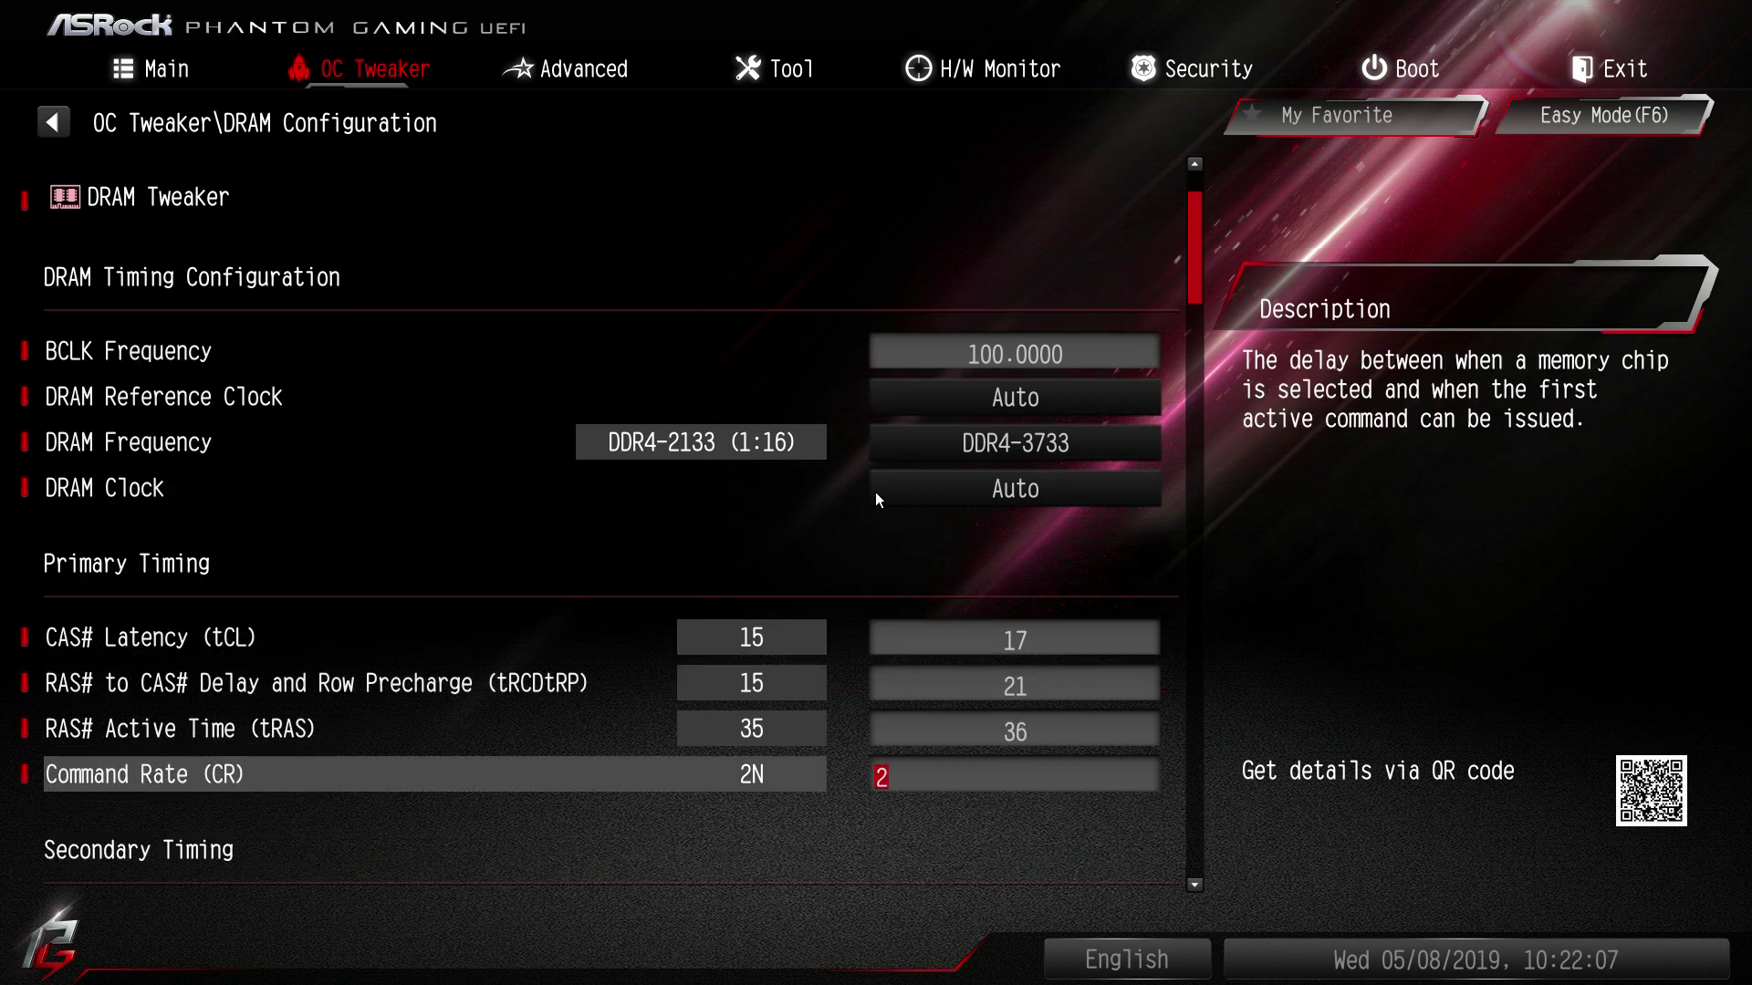
key("Up")
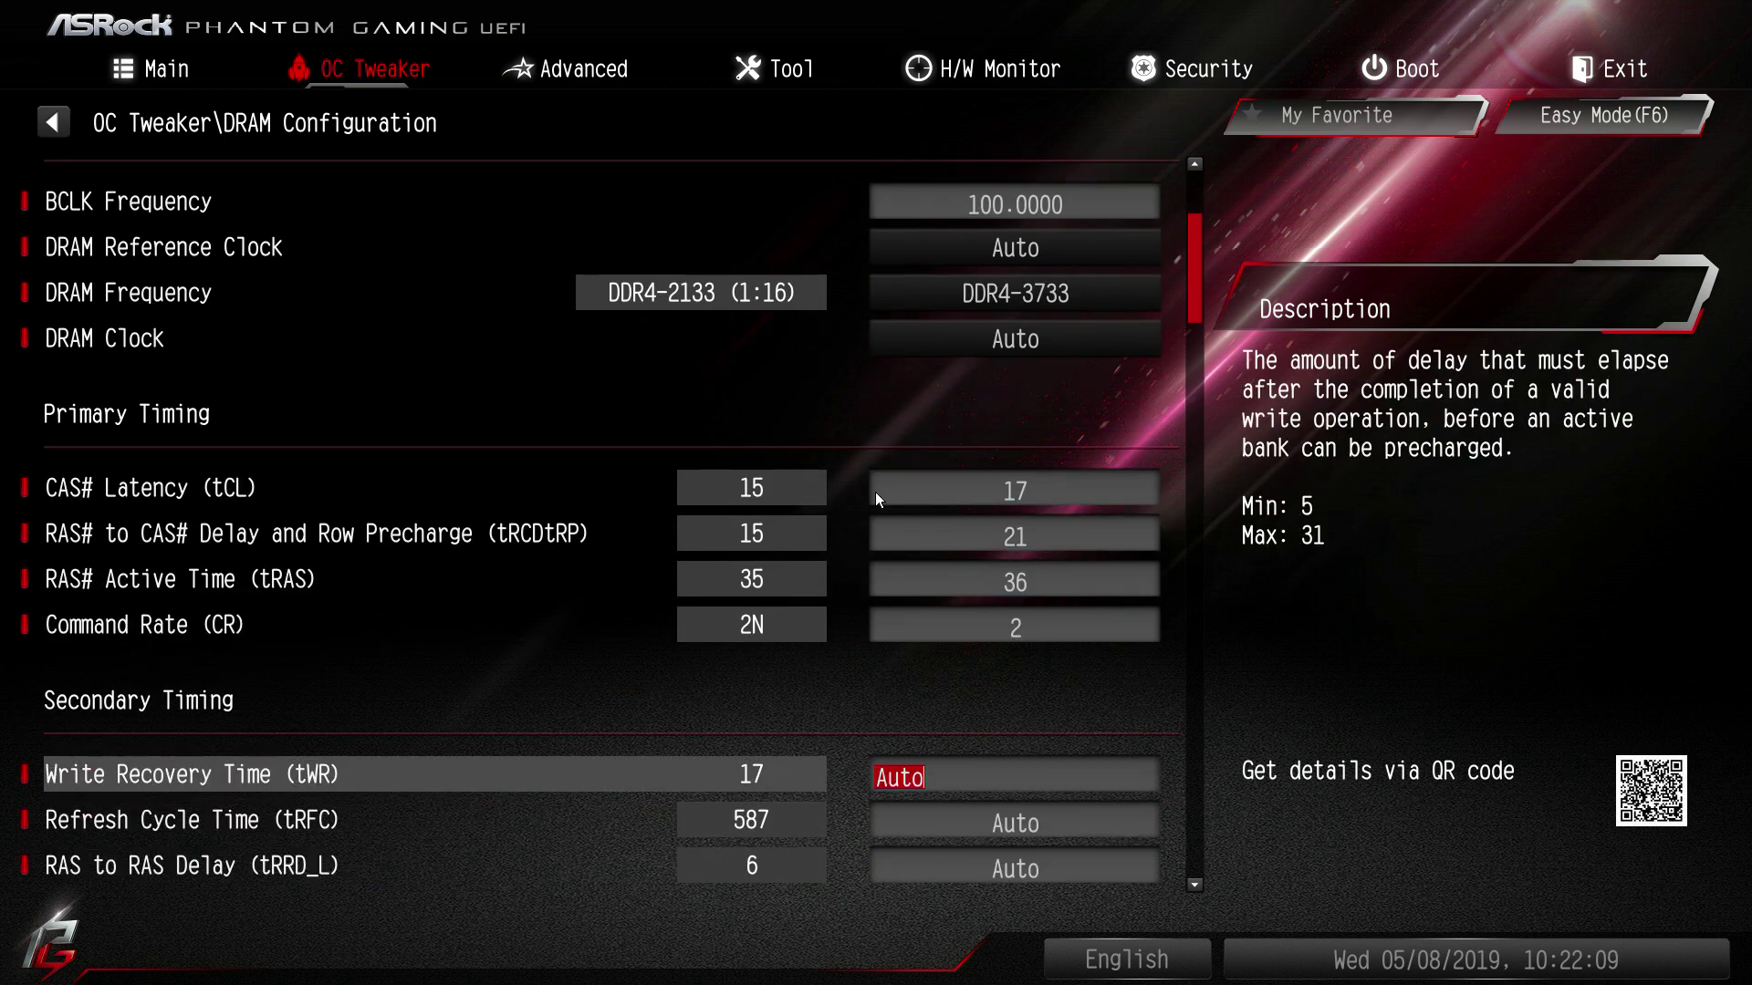
type("12")
key("Down")
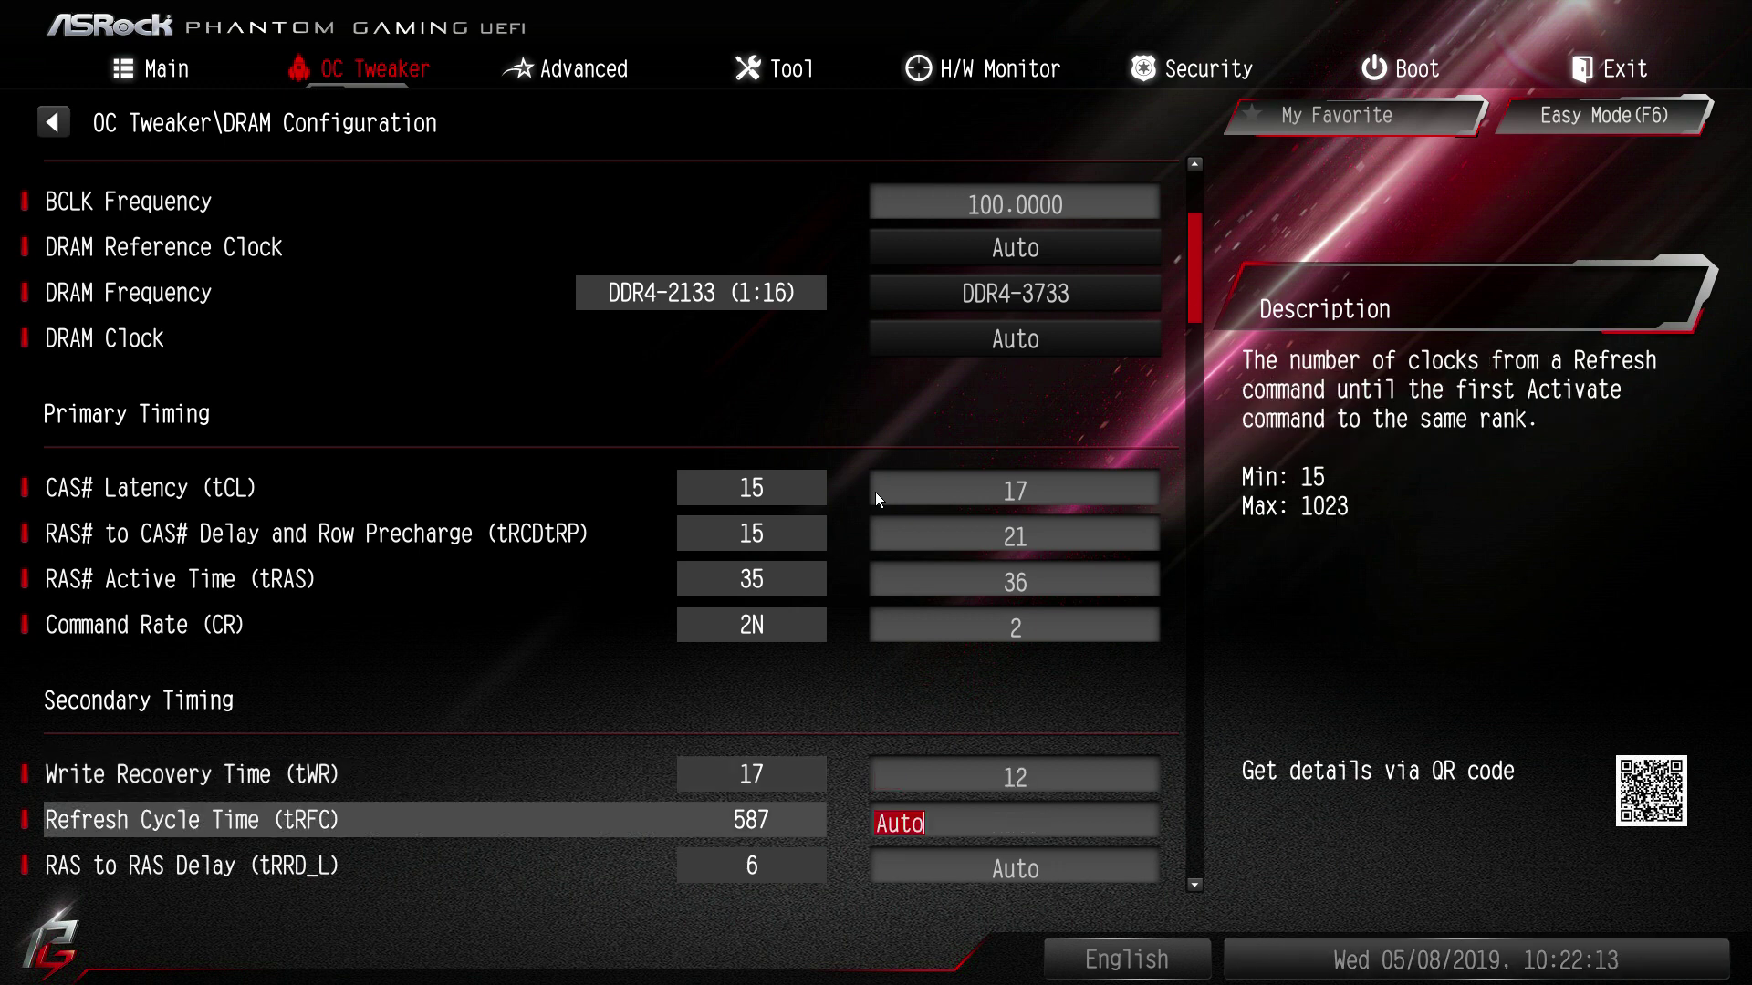
type("800")
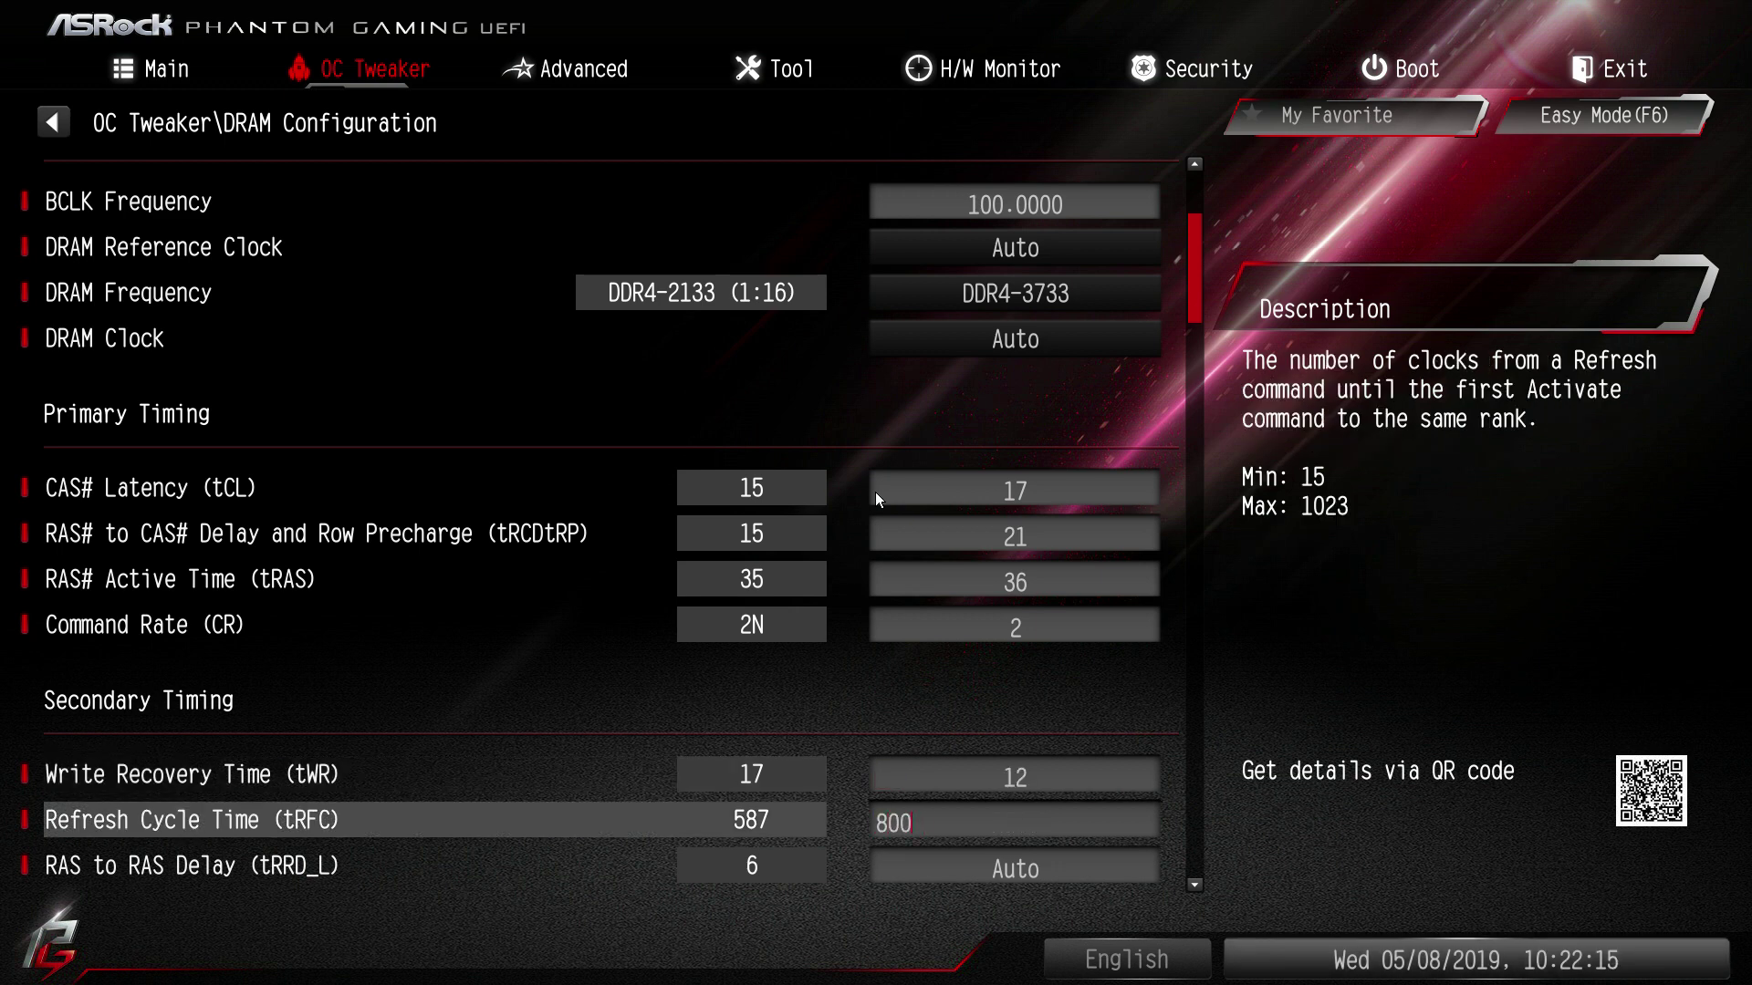
key("Up")
key("F10")
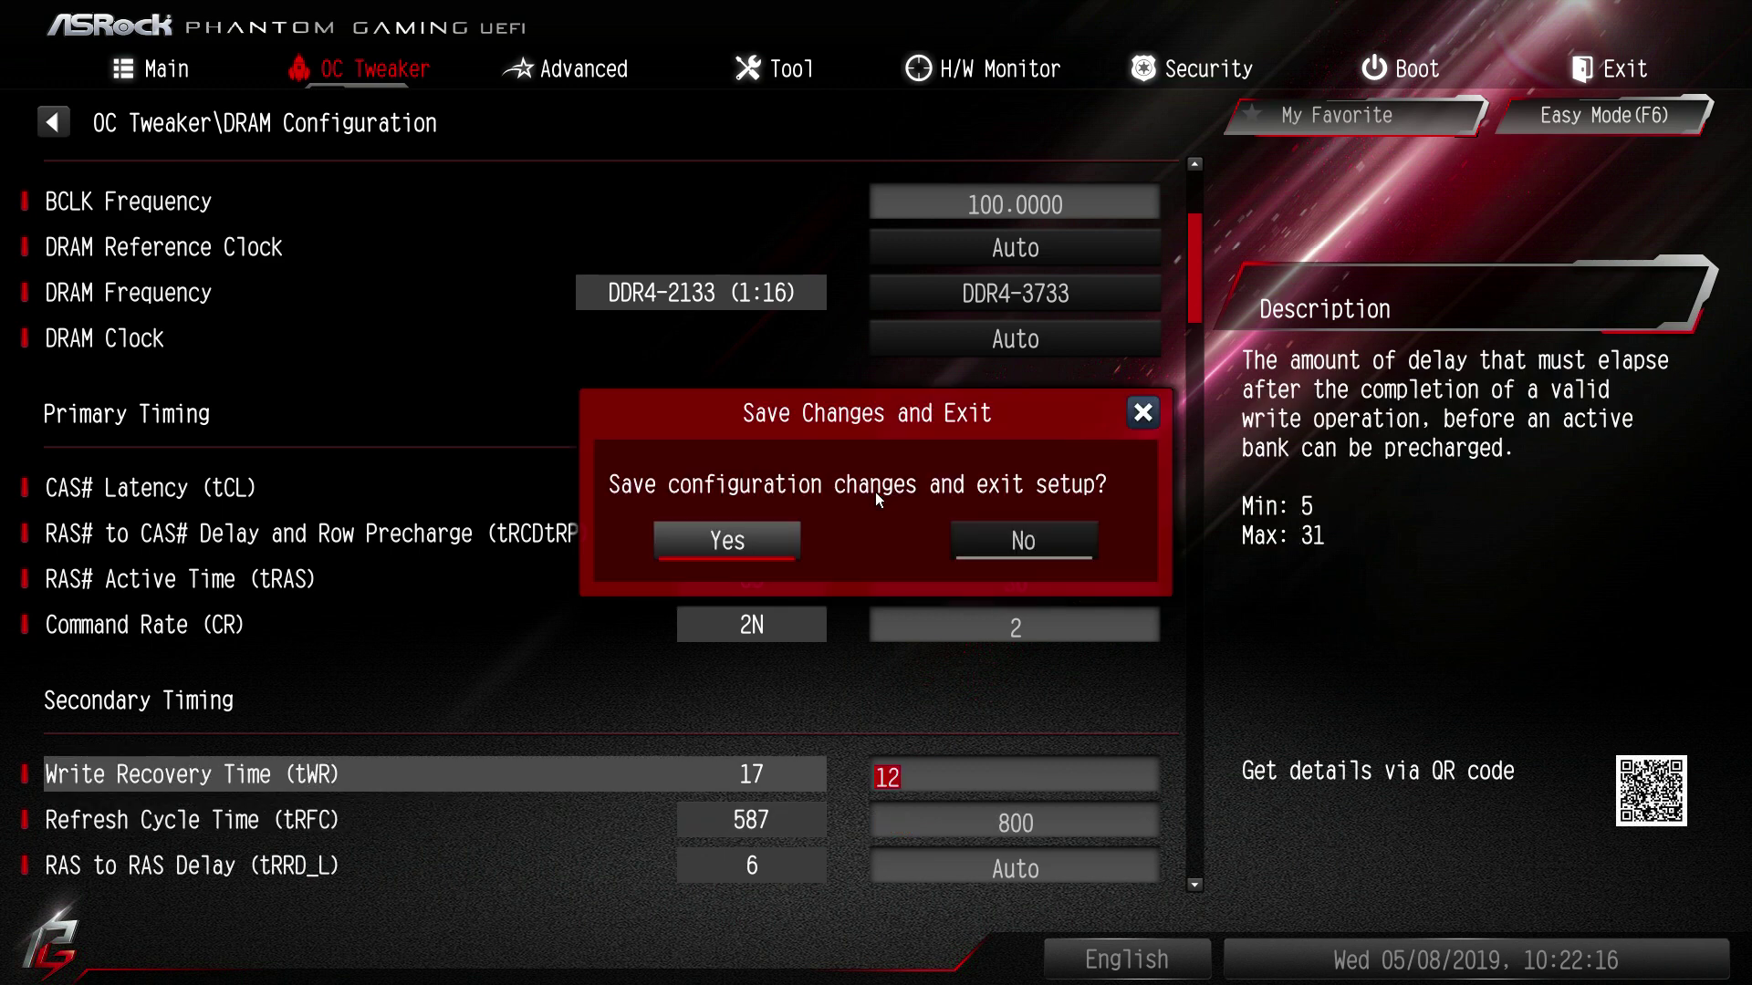
key("Escape")
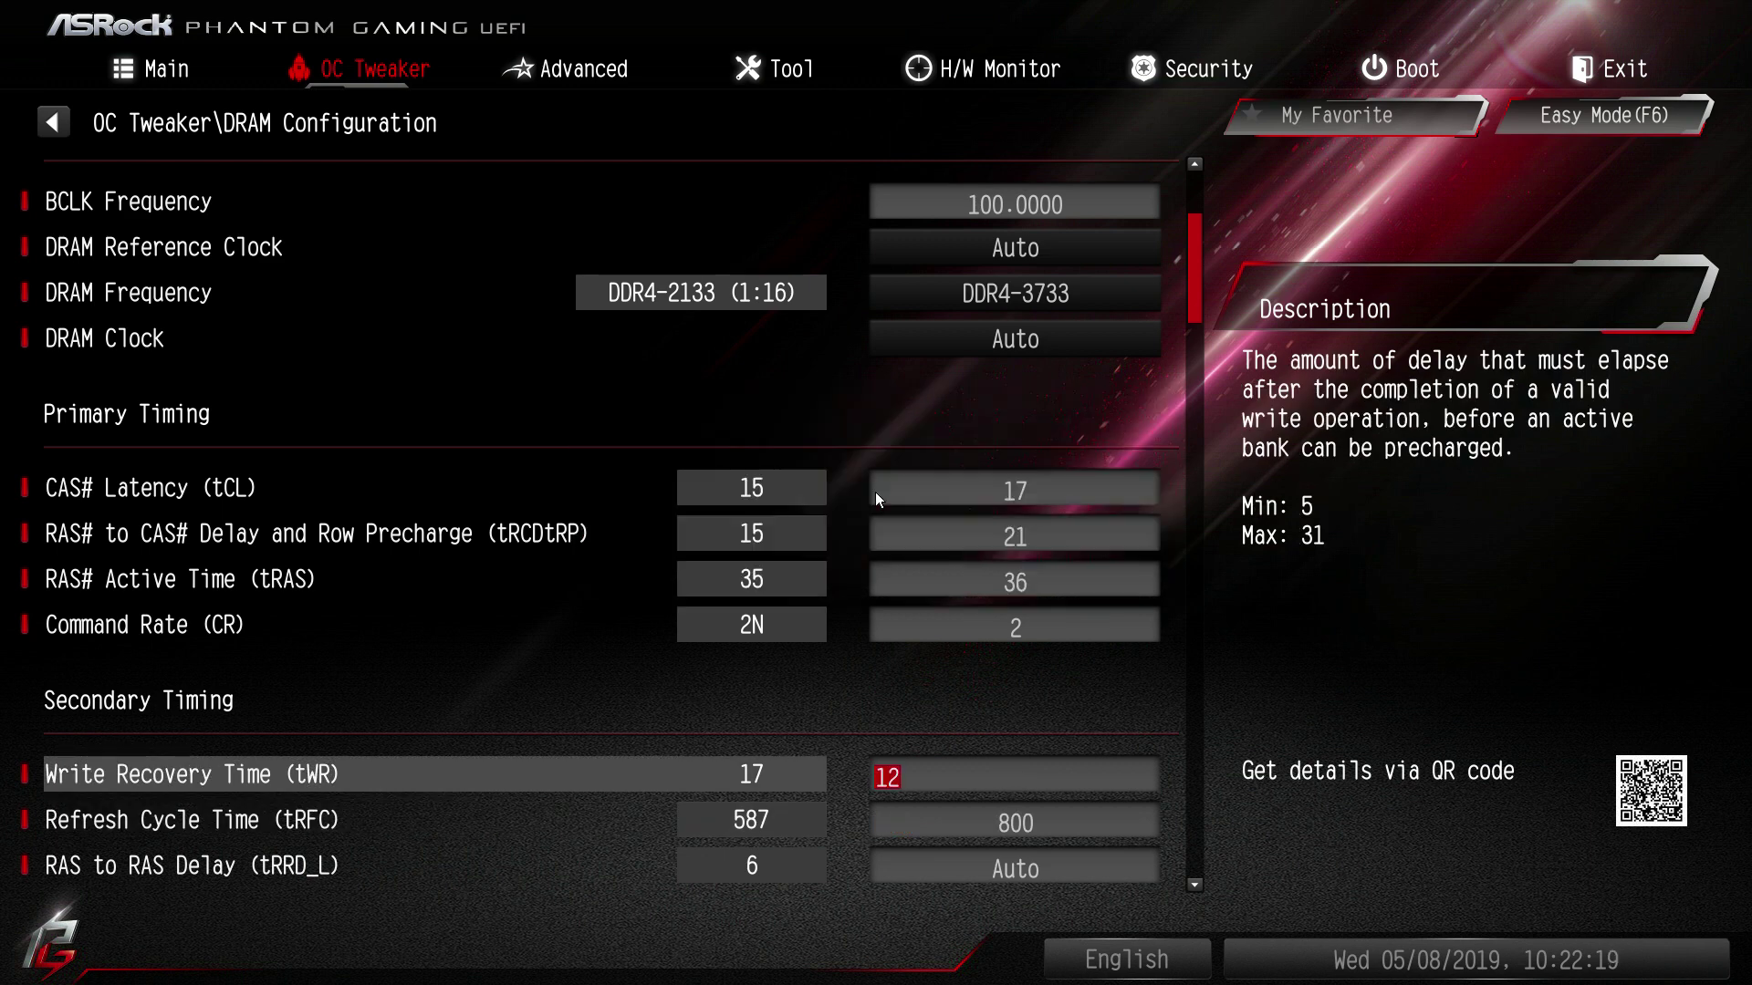
Step: Set the DRAM Frequency to DDR4-3600, then save the configuration changes and exit setup
key("Up")
key("Up")
key("Up")
key("Up")
key("Up")
key("Up")
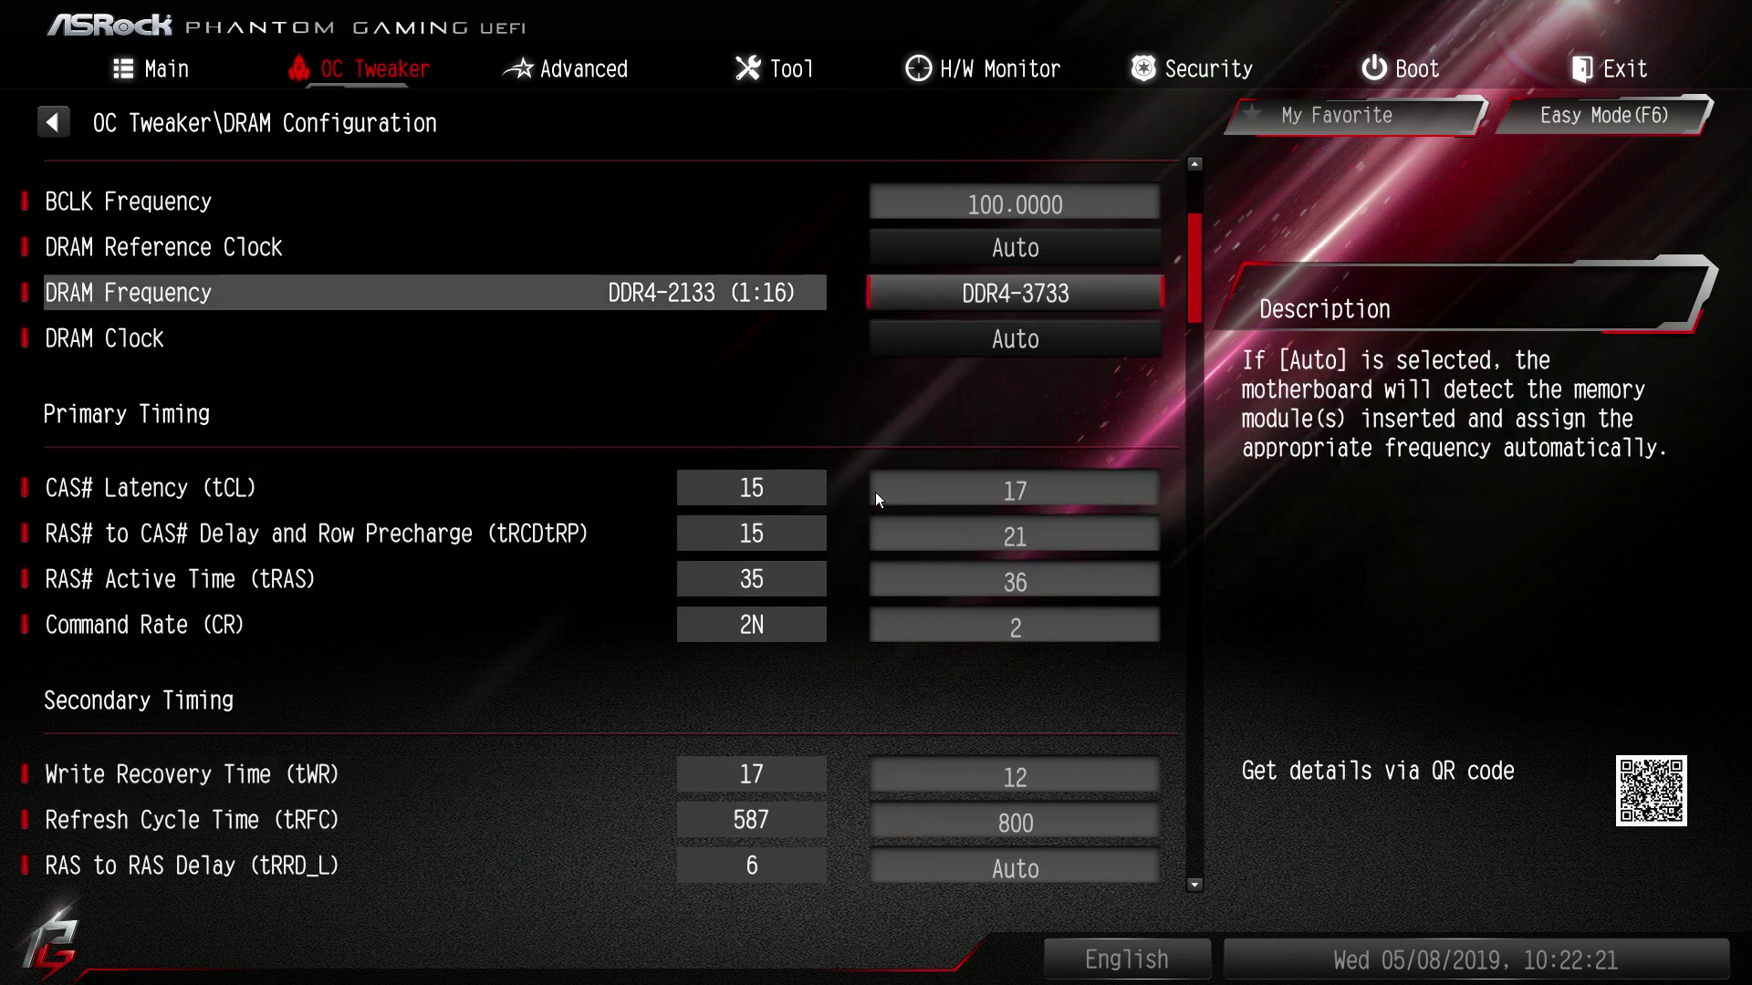
key("Return")
key("Up")
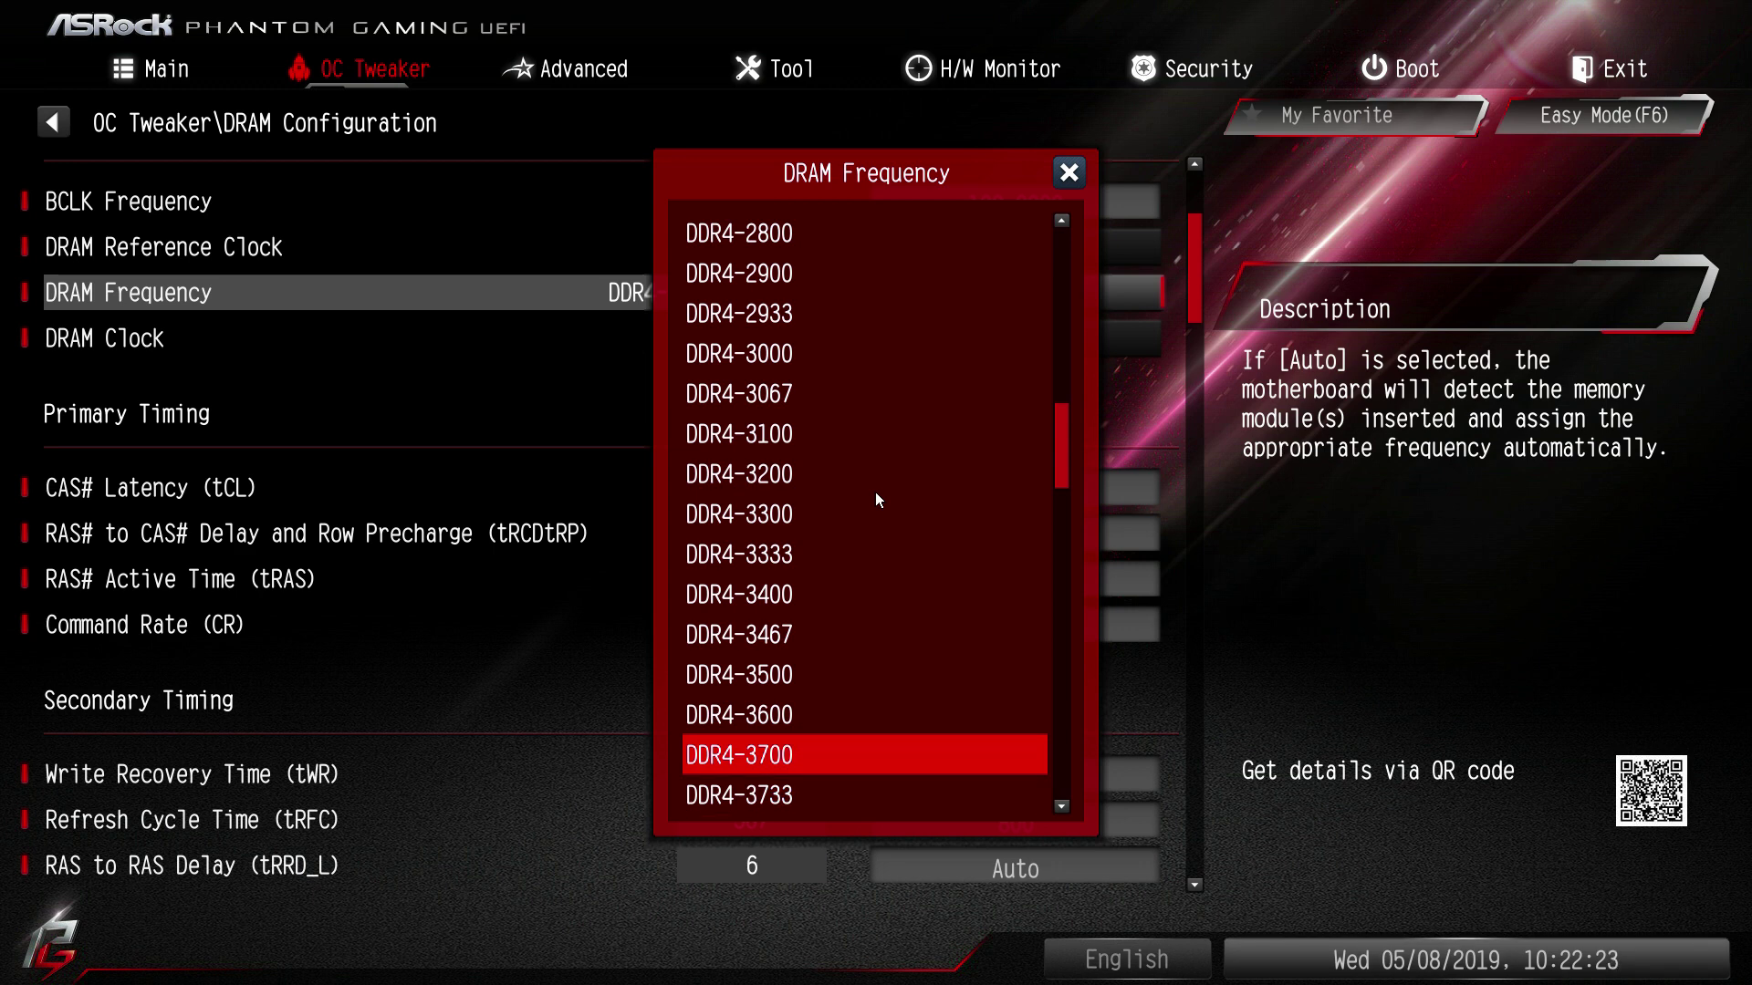
key("Up")
key("Return")
key("F10")
key("Return")
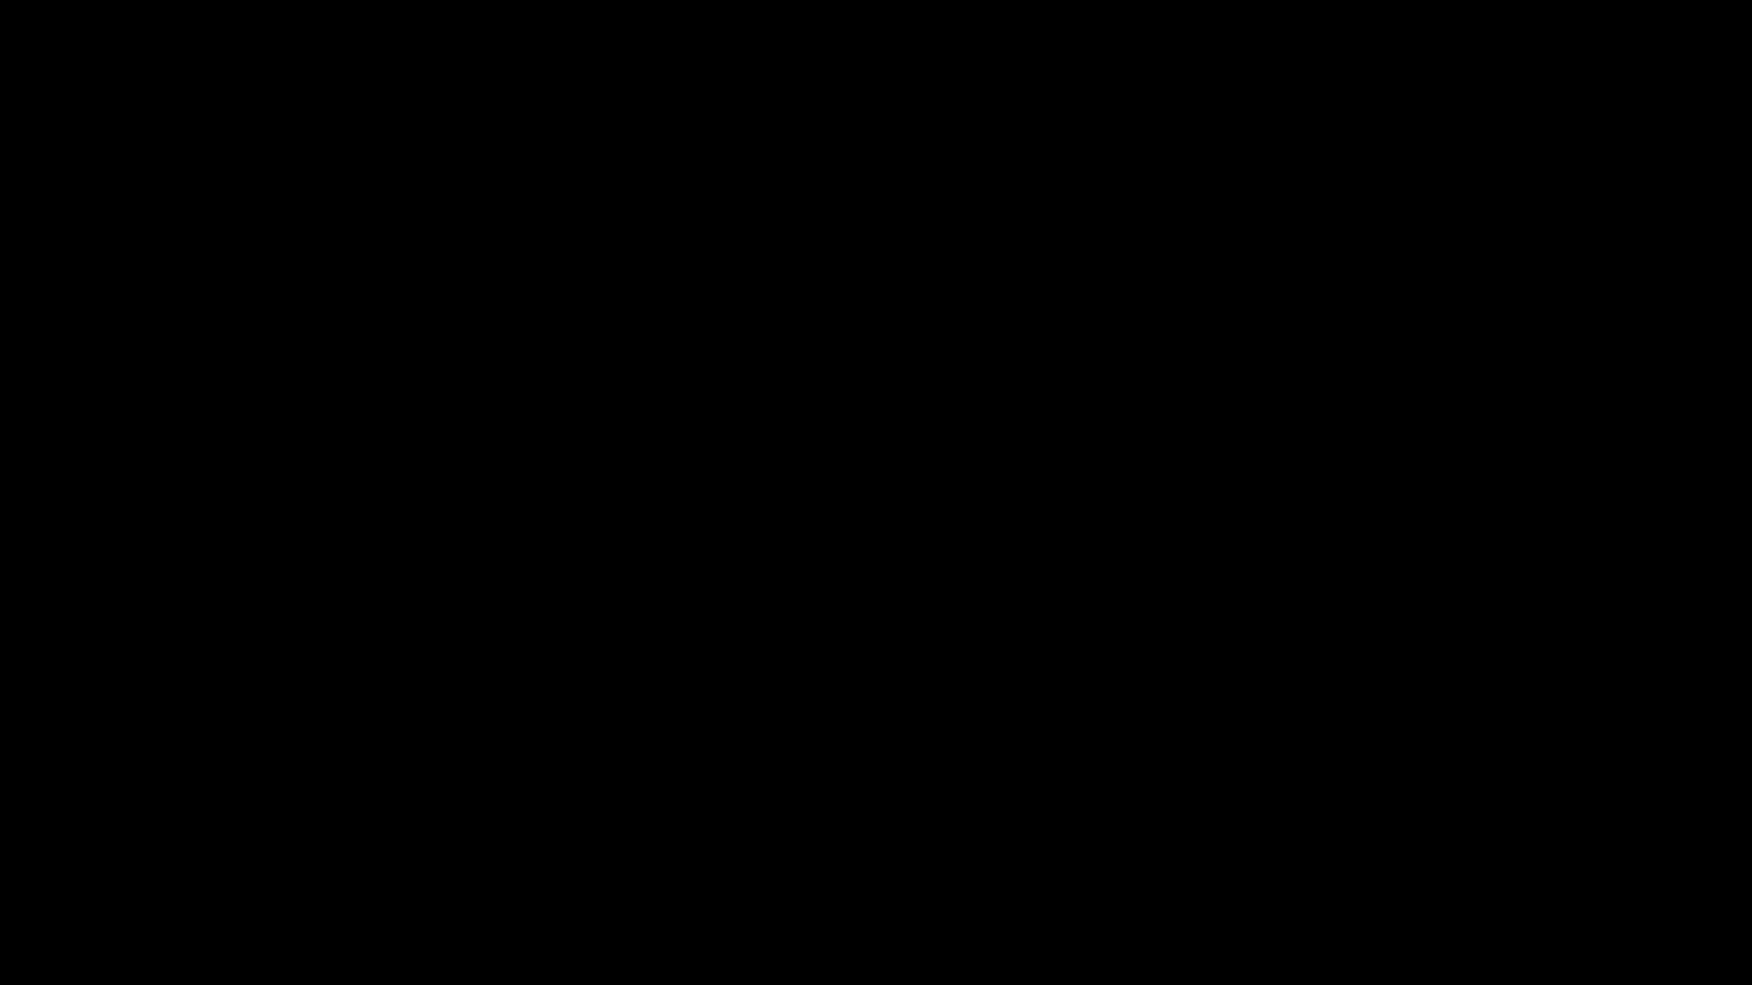
Step: Set Refresh Cycle Time (tRFC) to 700 in the OC Tweaker's DRAM Configuration, then save the changes and exit setup
key("Right")
key("Down")
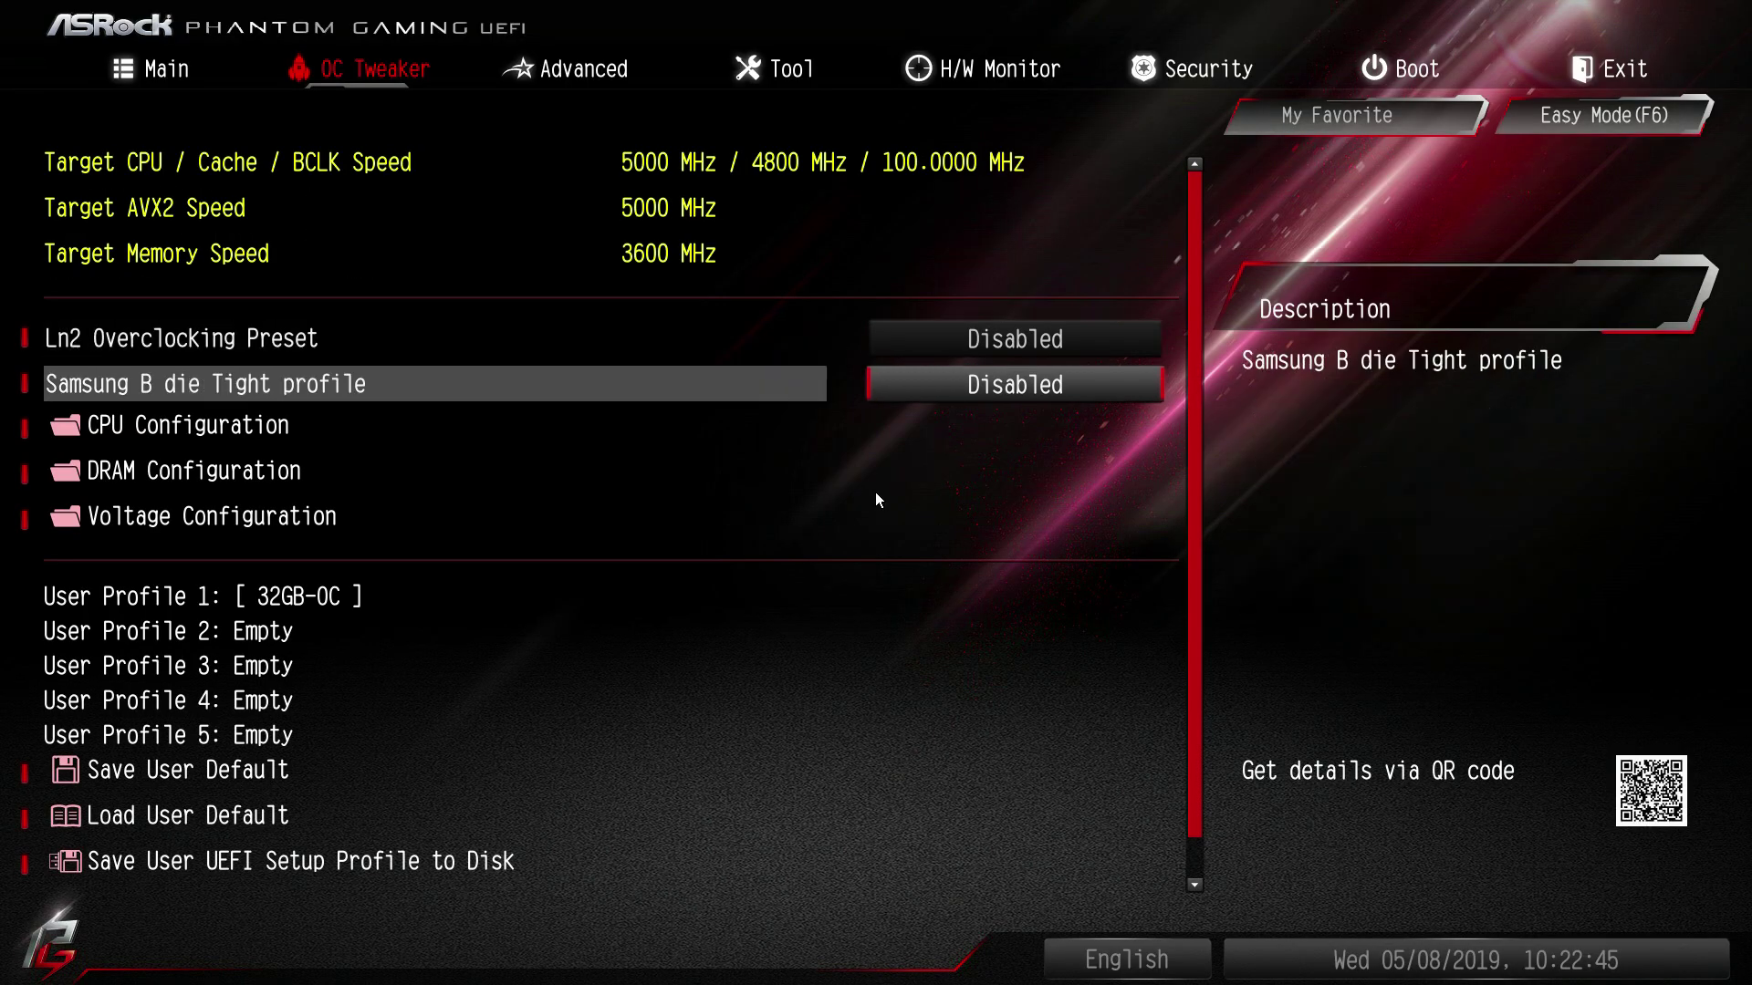
key("Down")
key("Down")
key("Return")
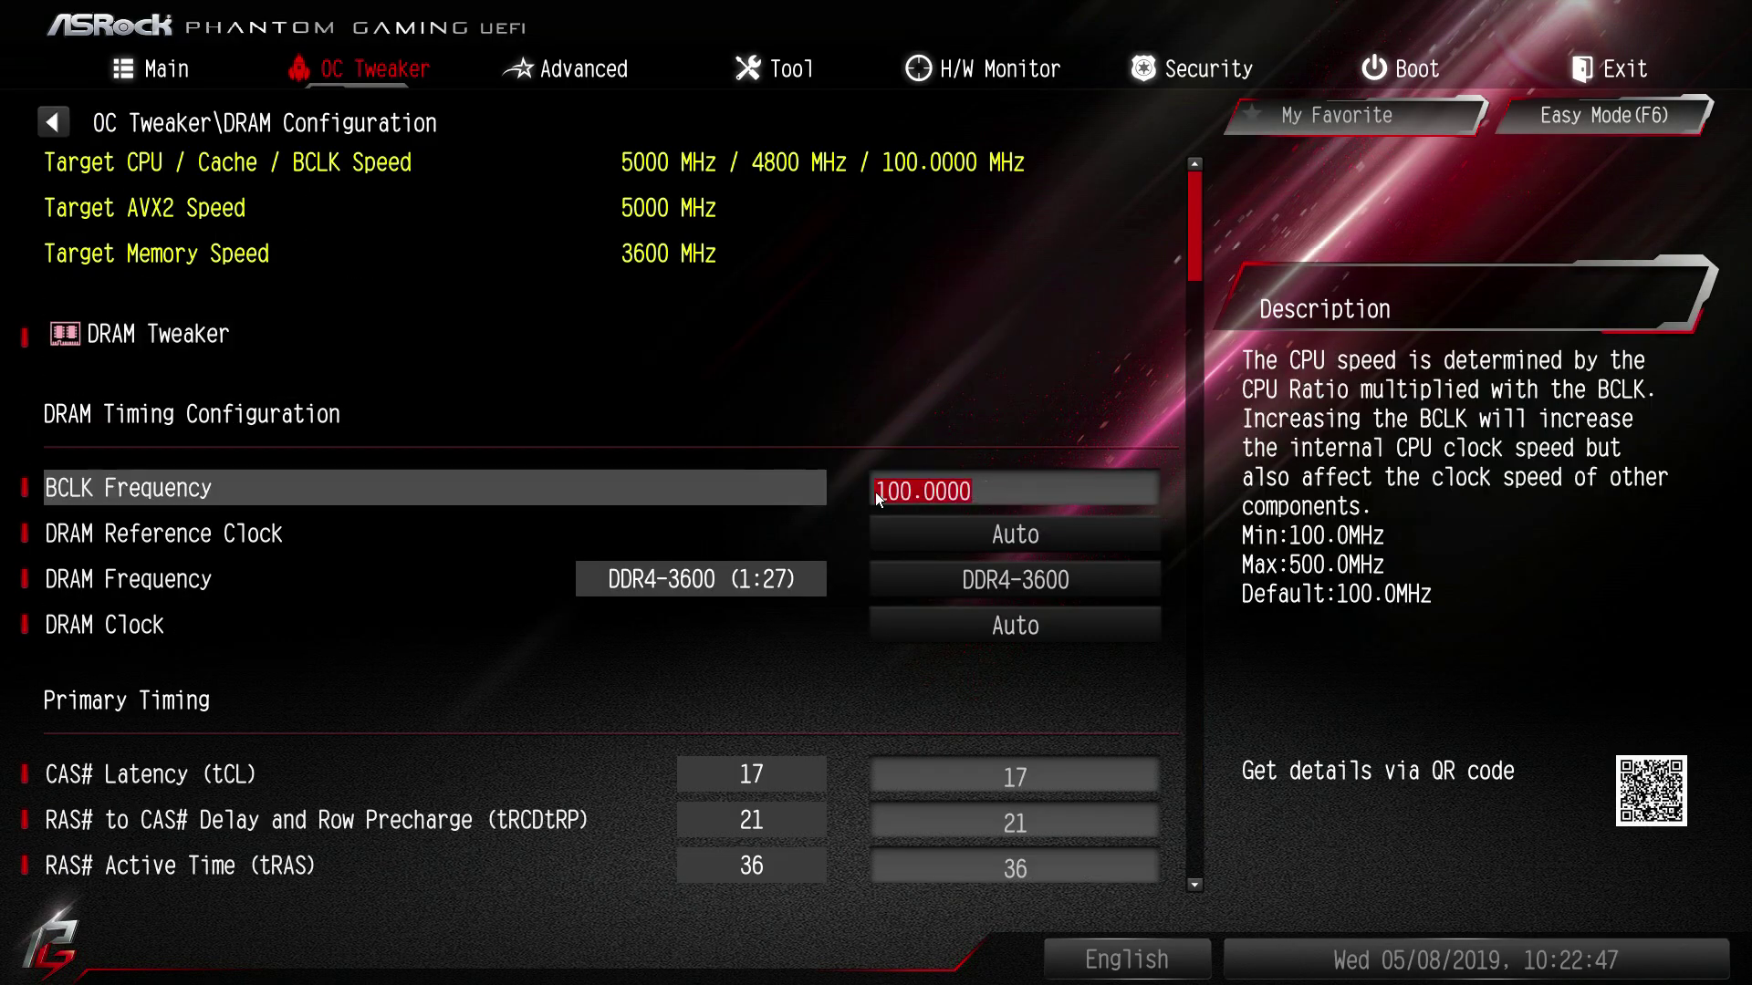
key("Down")
key("Down")
key("Down")
key("Down")
key("Down")
key("Down")
key("Down")
key("Down")
key("Down")
key("Down")
key("Down")
key("Down")
key("Up")
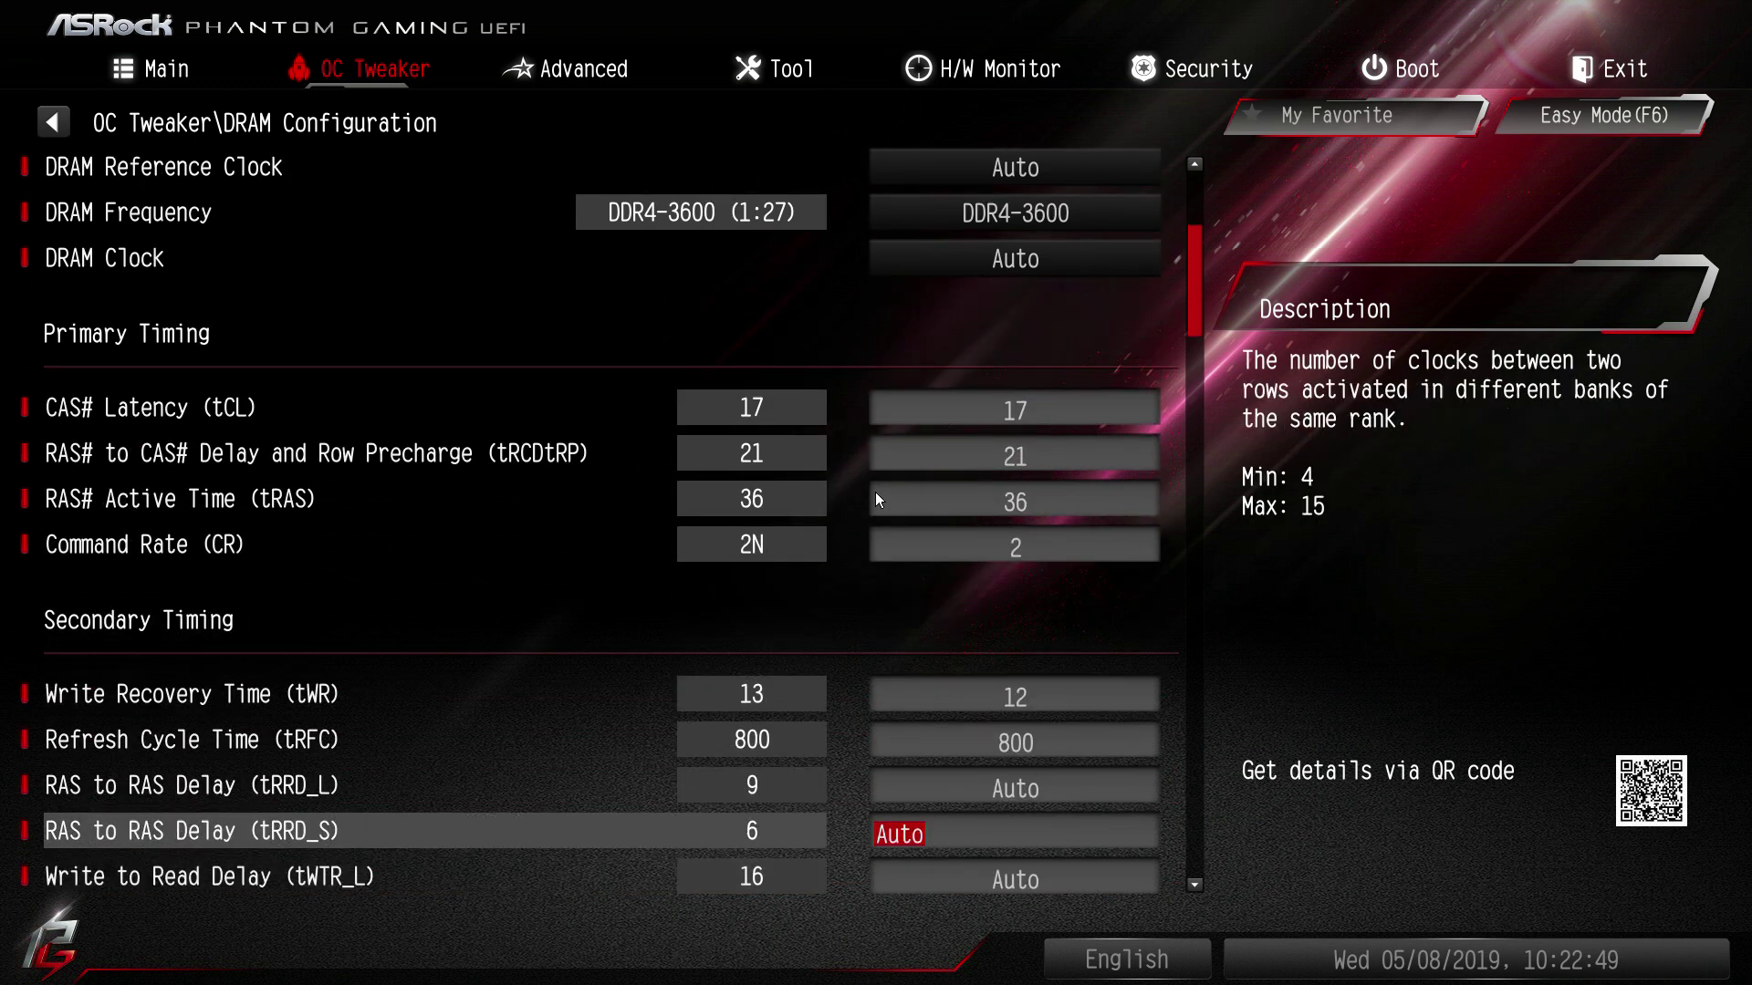
key("Up")
key("Up")
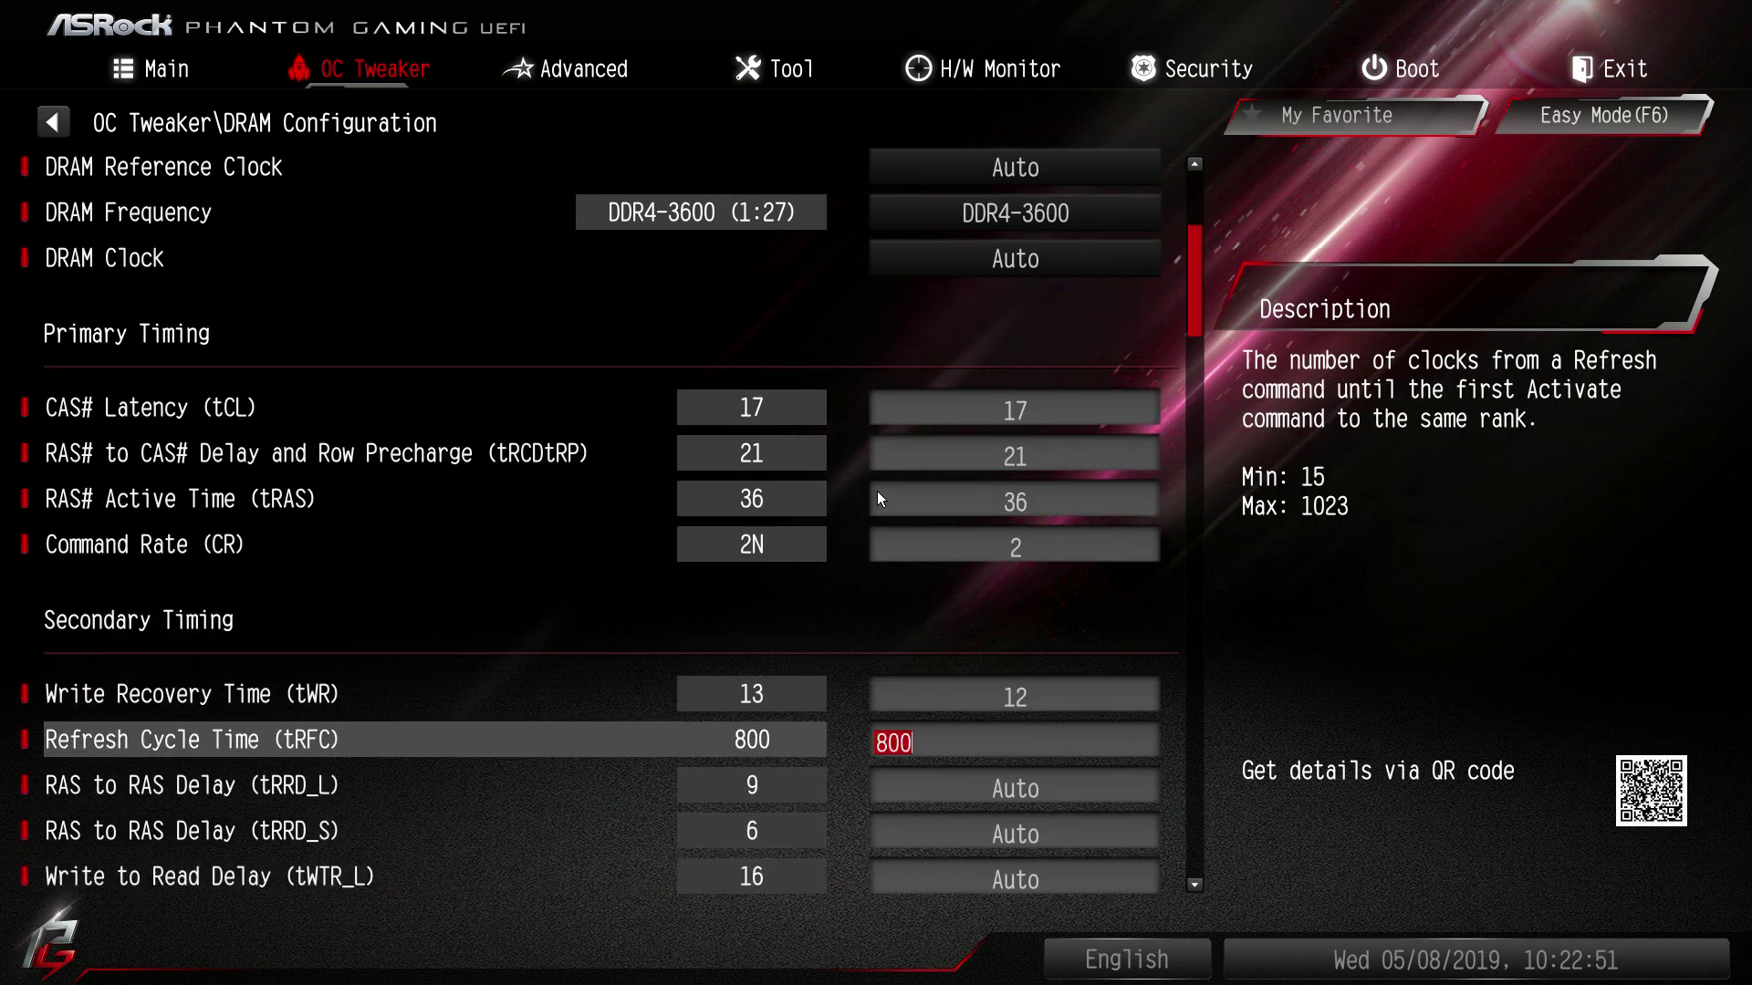
type("700")
key("Up")
key("Up")
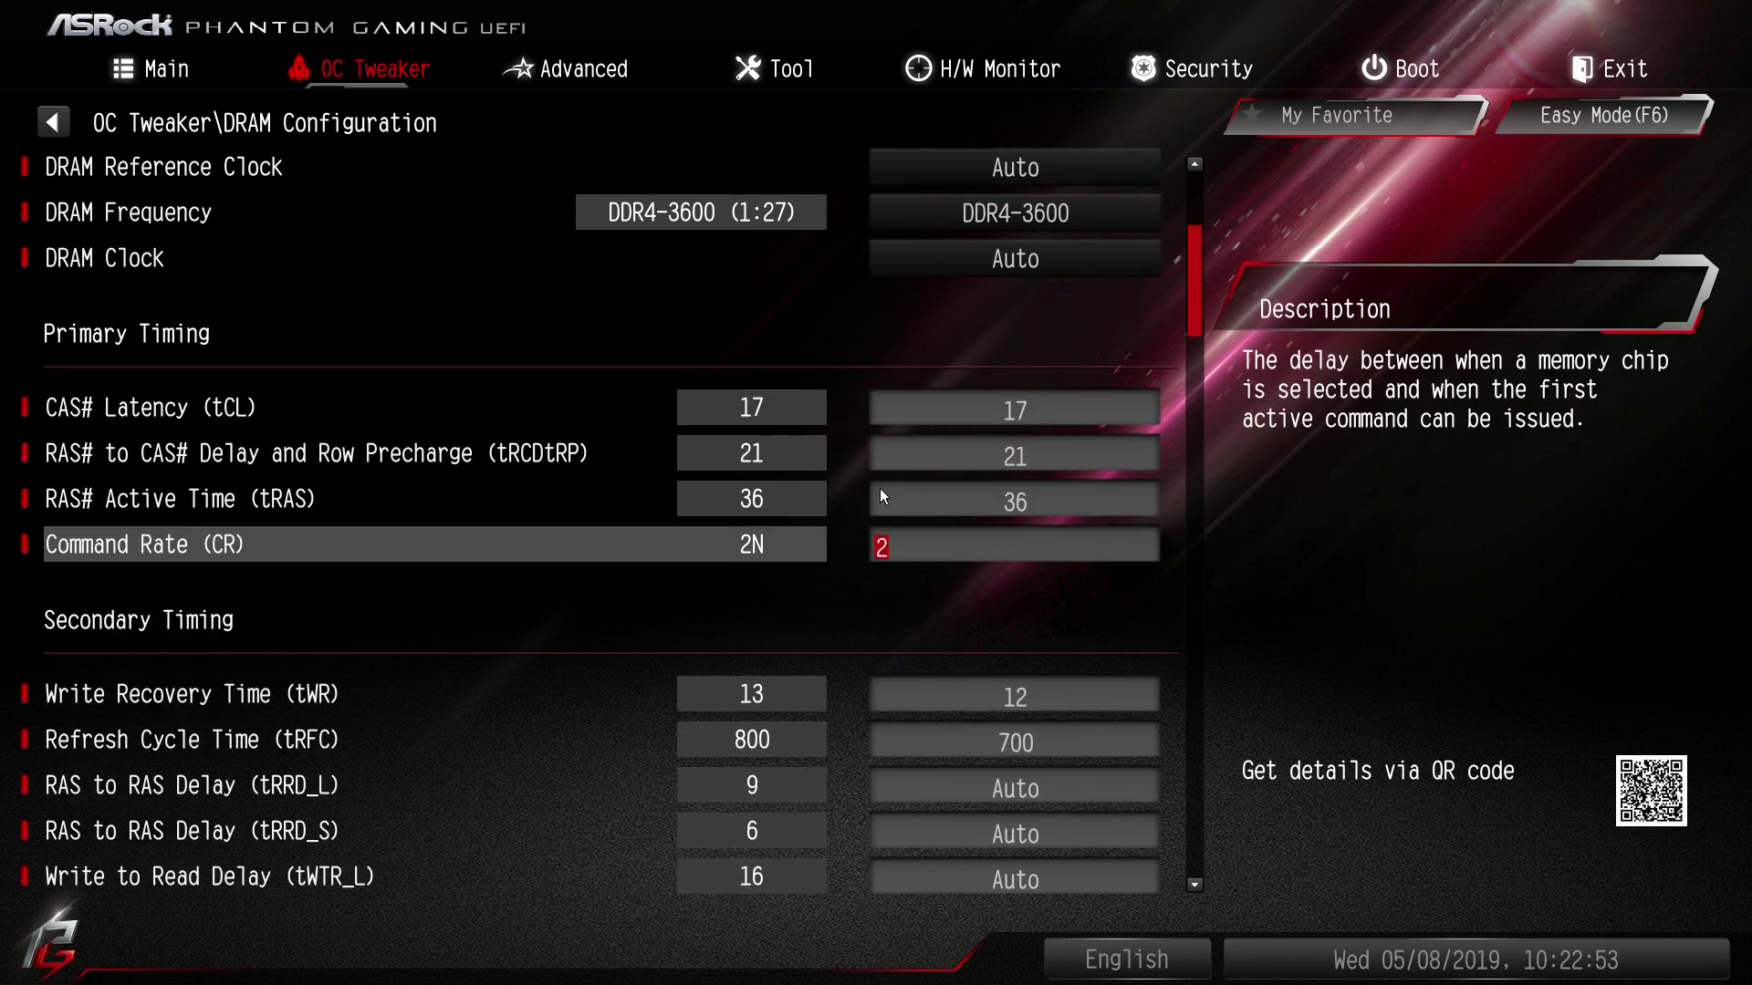
key("Down")
key("F10")
key("Return")
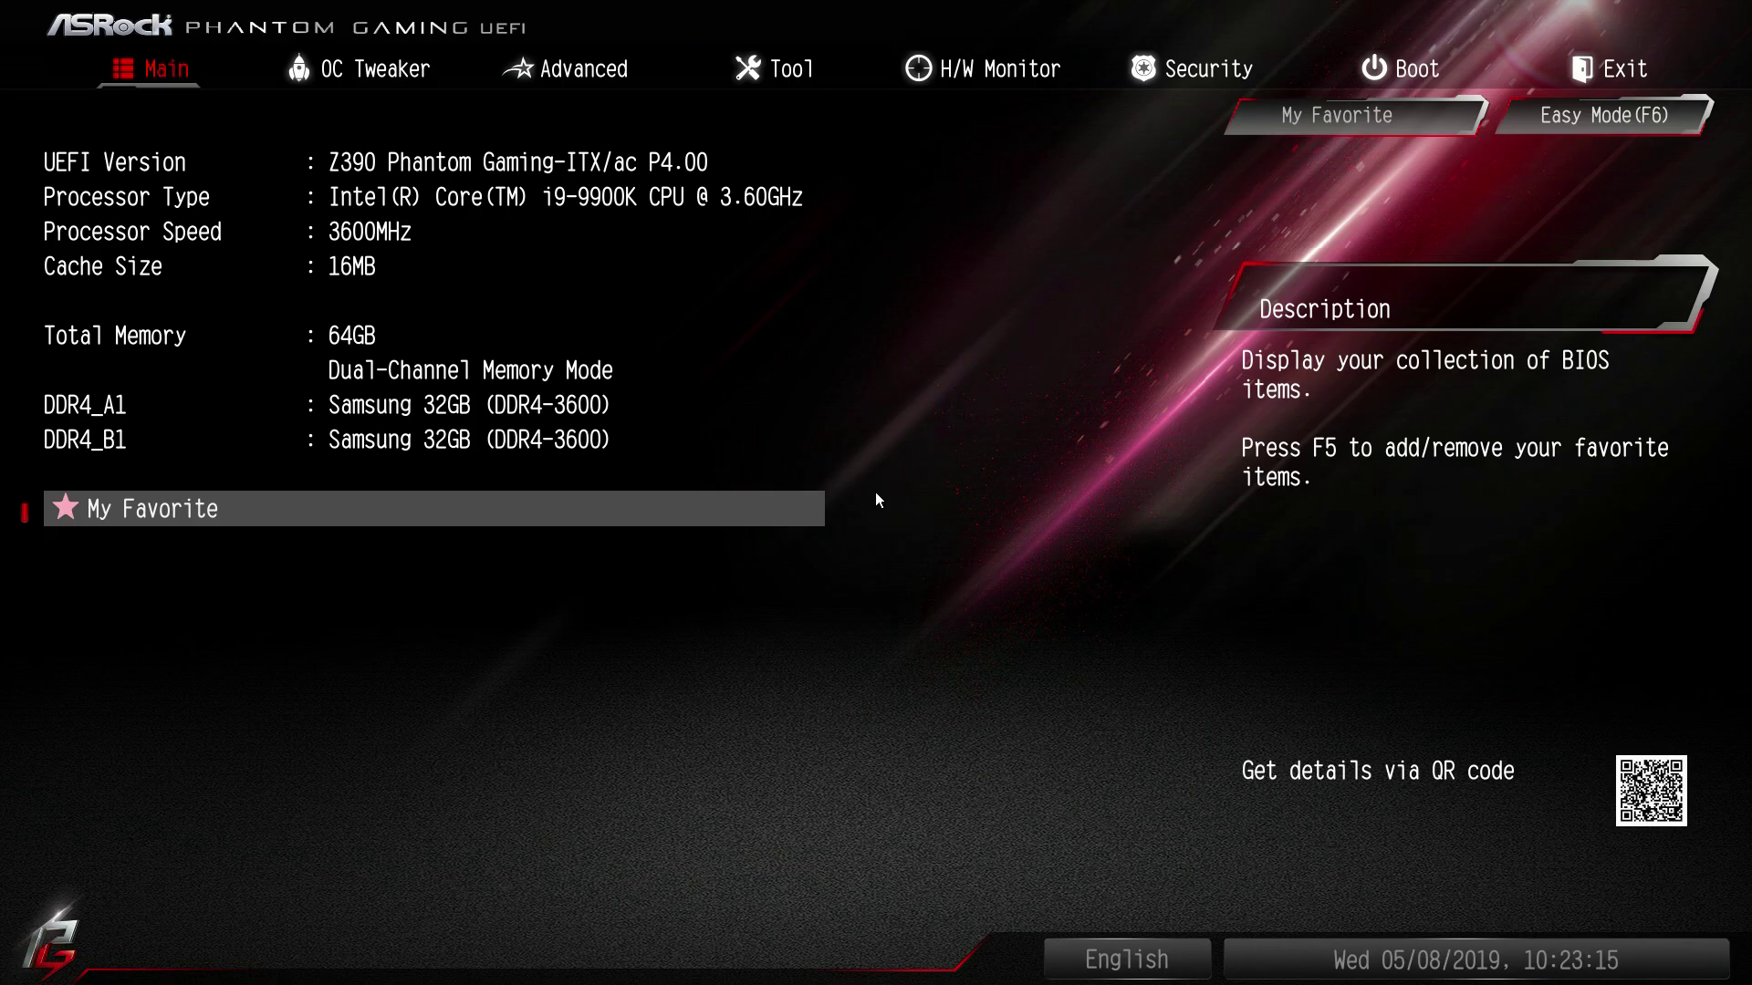
Step: Lower Refresh Cycle Time (tRFC) to 600 in the OC Tweaker's DRAM Configuration, then save the changes and exit setup
key("Right")
key("Down")
key("Down")
key("Down")
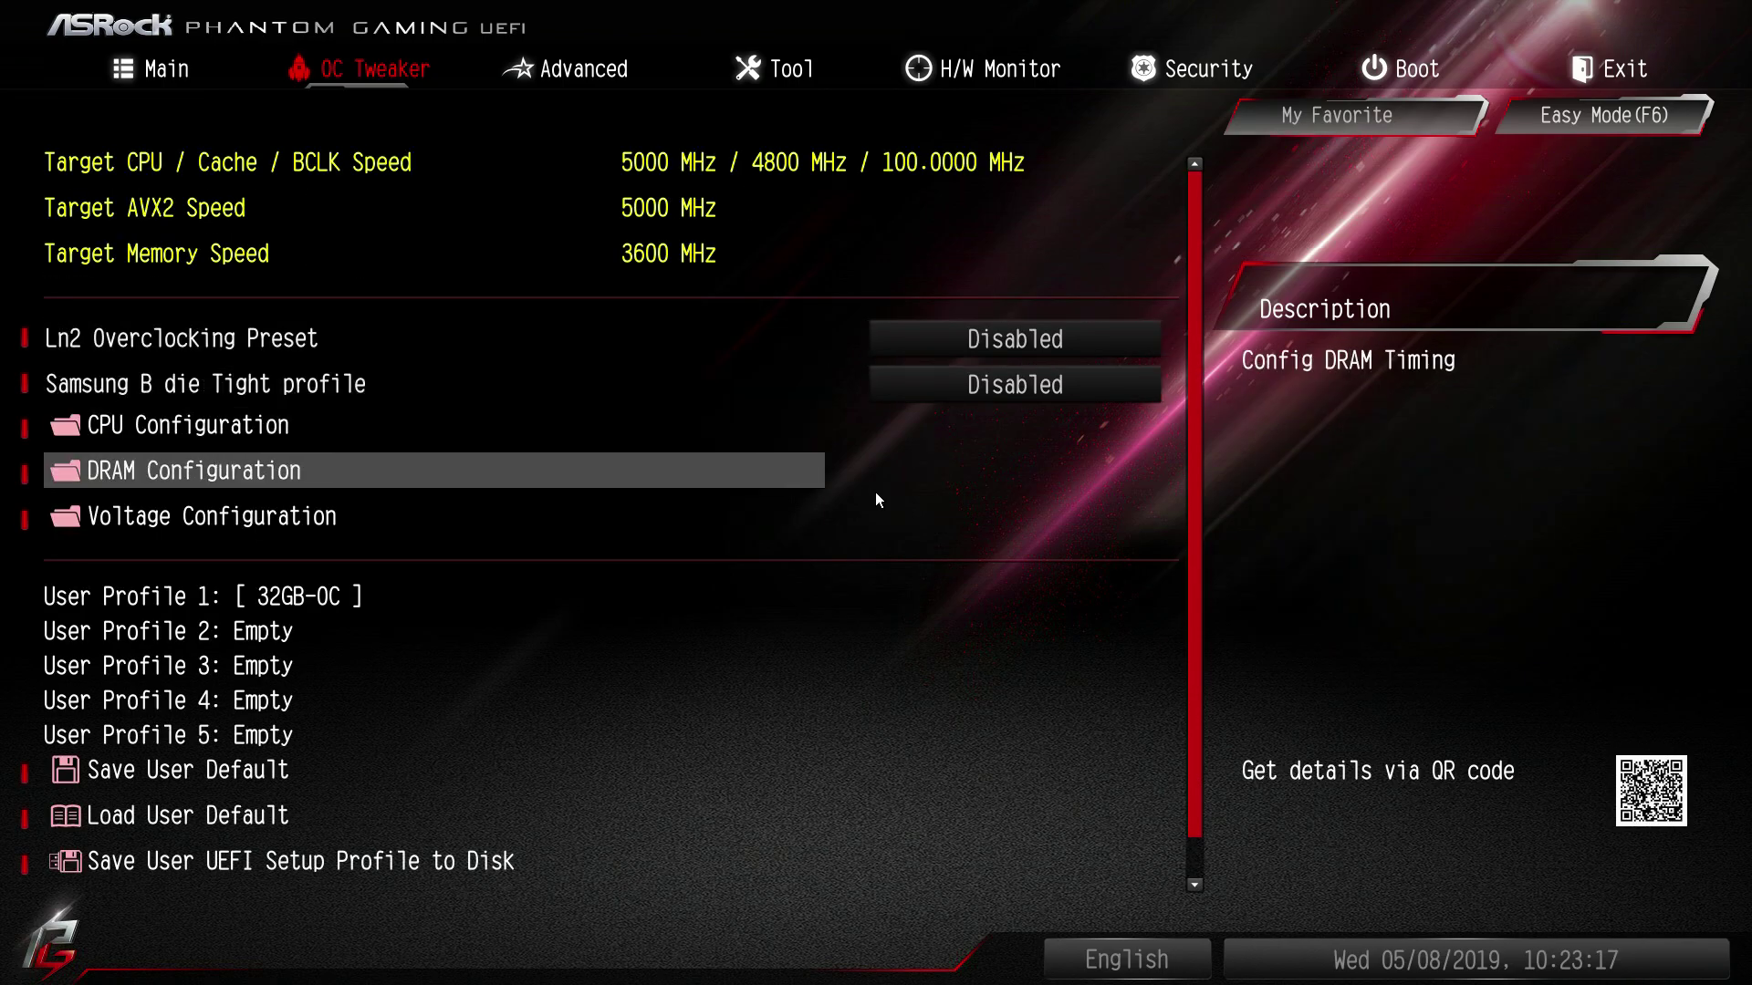
key("Return")
key("Down")
key("Down")
key("Down")
key("Down")
key("Down")
key("Down")
key("Down")
key("Down")
key("Down")
key("Up")
key("Down")
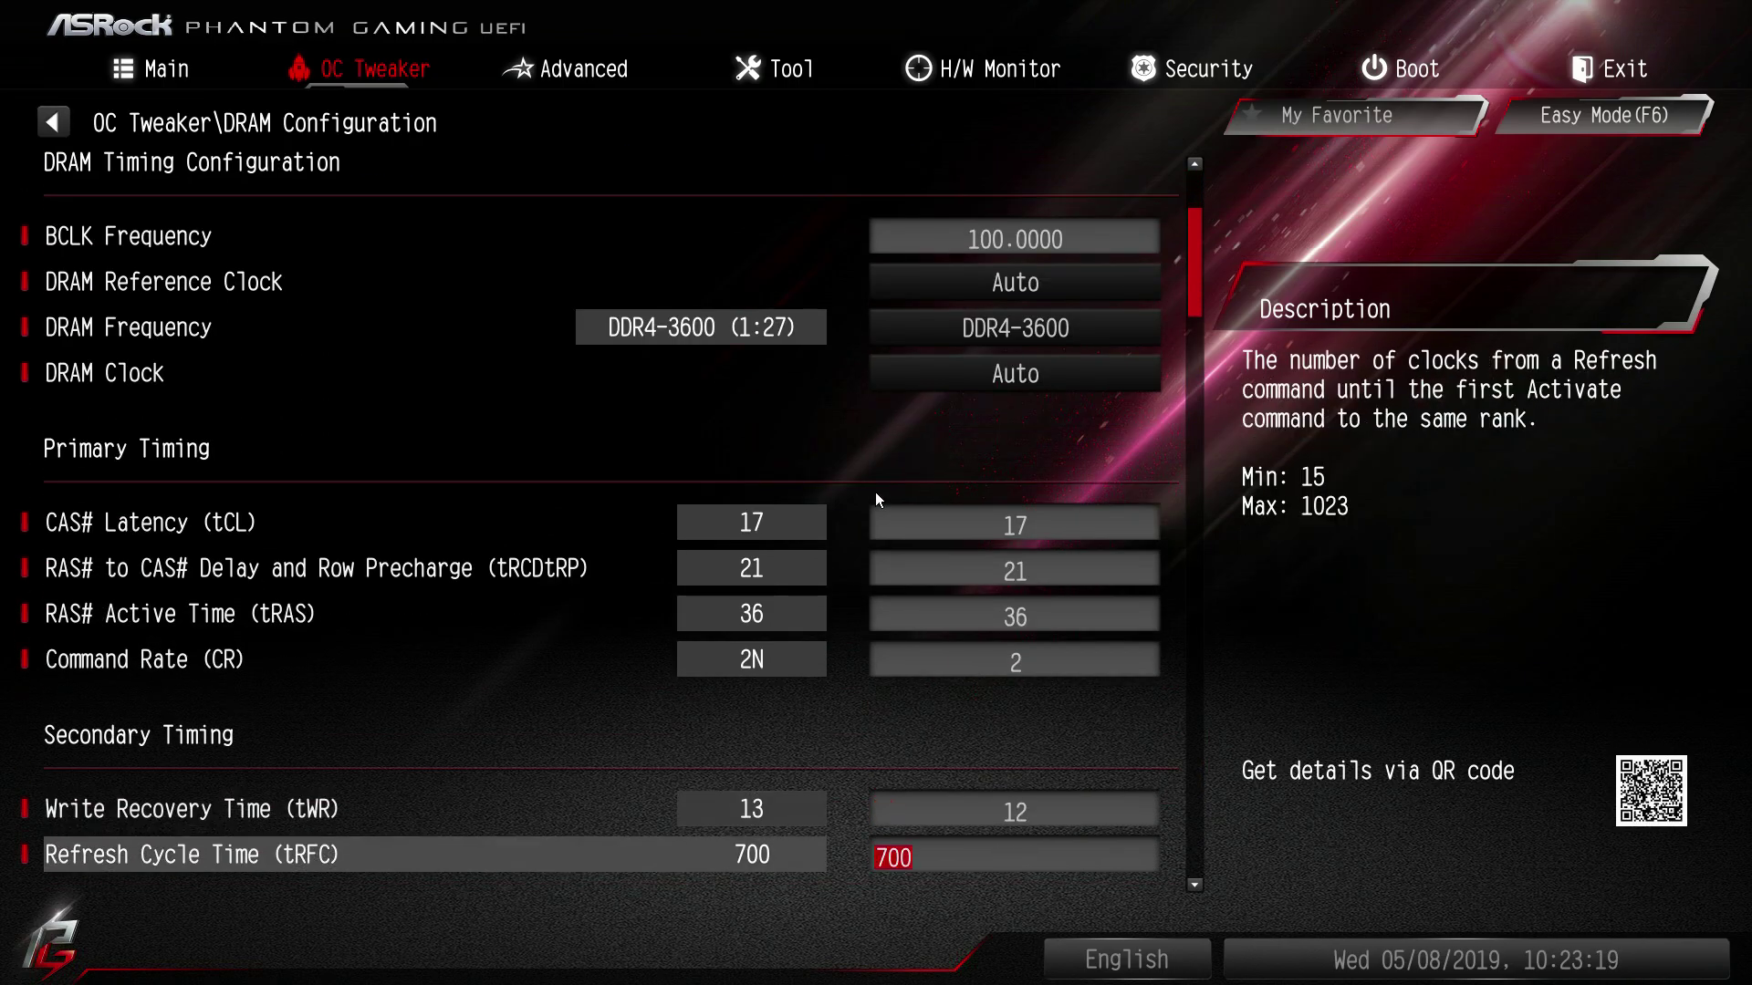
key("minus")
key("minus")
key("minus")
key("minus")
key("minus")
key("minus")
key("minus")
key("minus")
key("minus")
key("minus")
key("minus")
key("minus")
key("minus")
key("minus")
key("minus")
key("minus")
key("minus")
key("minus")
key("minus")
key("minus")
key("minus")
key("minus")
key("minus")
key("minus")
key("minus")
key("minus")
key("minus")
key("minus")
key("minus")
key("minus")
key("minus")
key("minus")
key("minus")
key("minus")
key("minus")
key("minus")
key("minus")
key("minus")
key("minus")
key("minus")
key("minus")
key("minus")
key("minus")
key("minus")
key("minus")
key("minus")
key("minus")
key("minus")
key("minus")
key("minus")
key("minus")
key("minus")
key("minus")
key("minus")
key("minus")
key("minus")
key("minus")
key("minus")
key("F10")
key("Return")
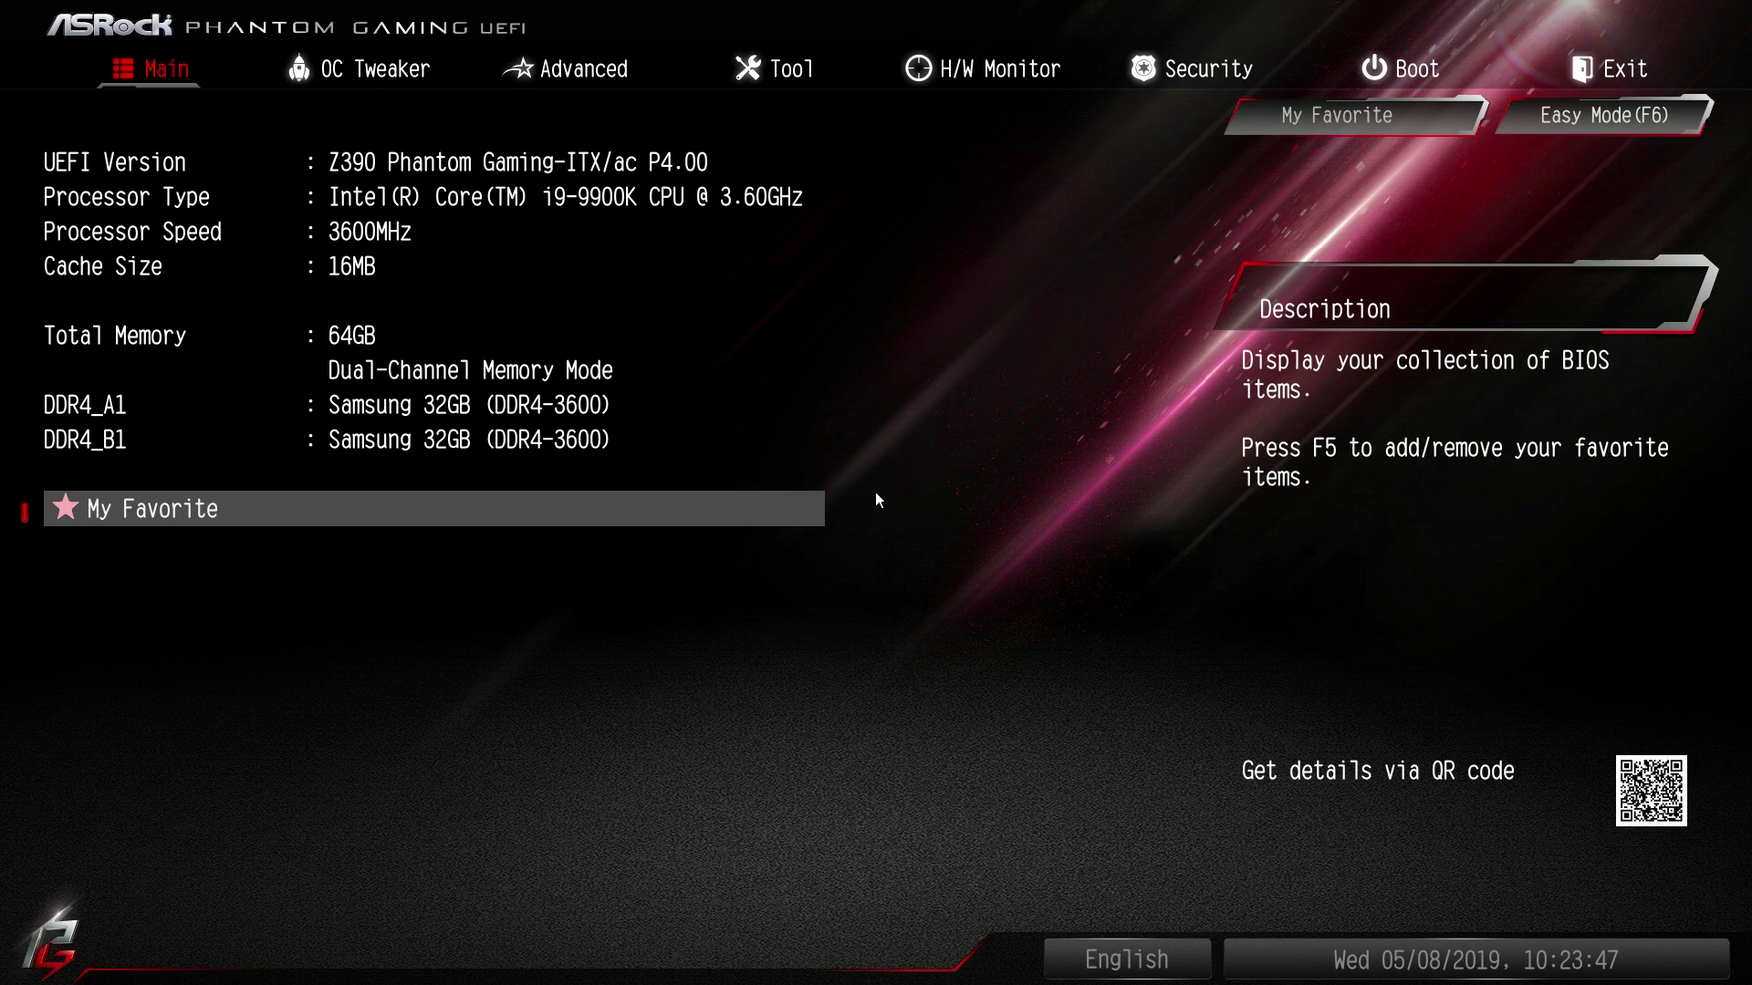
Step: Lower Refresh Cycle Time (tRFC) to 500 in the OC Tweaker's DRAM Configuration
key("Right")
key("Down")
key("Down")
key("Down")
key("Down")
key("Up")
key("Return")
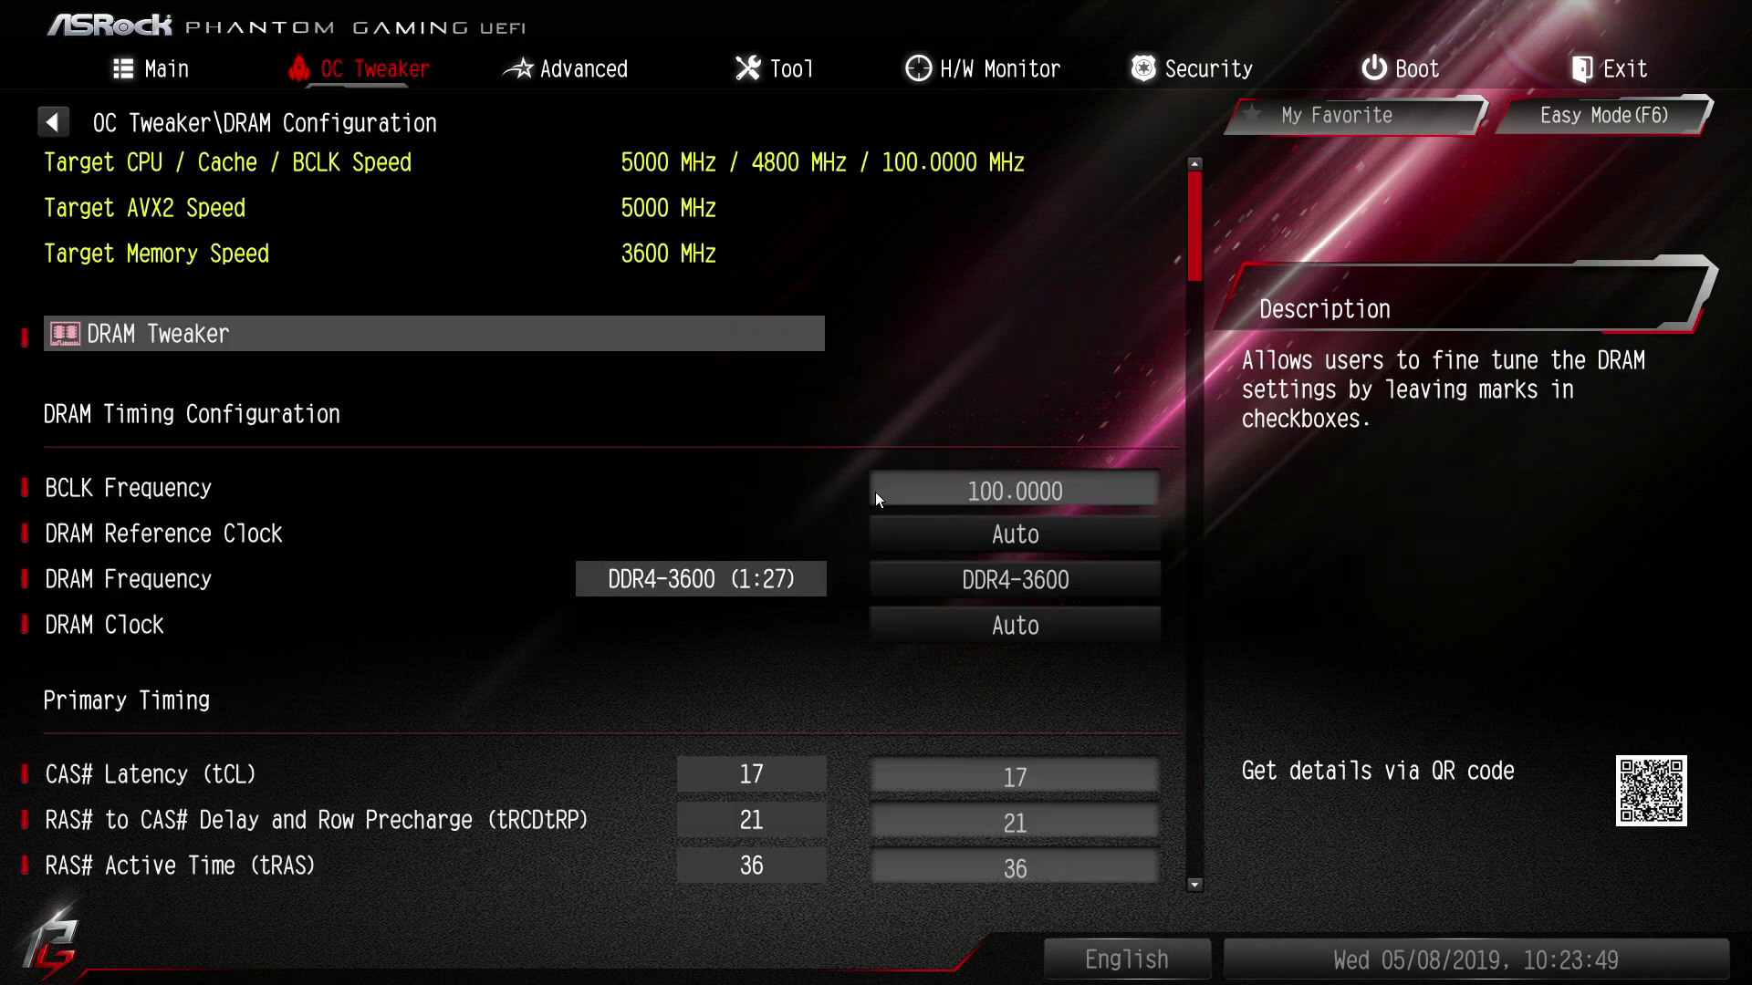
key("Down")
key("Down")
key("Down")
key("Down")
key("Down")
key("Down")
key("Down")
key("Down")
key("Down")
key("Down")
key("Down")
key("Down")
key("Down")
key("Down")
key("Up")
key("Up")
key("Up")
key("Up")
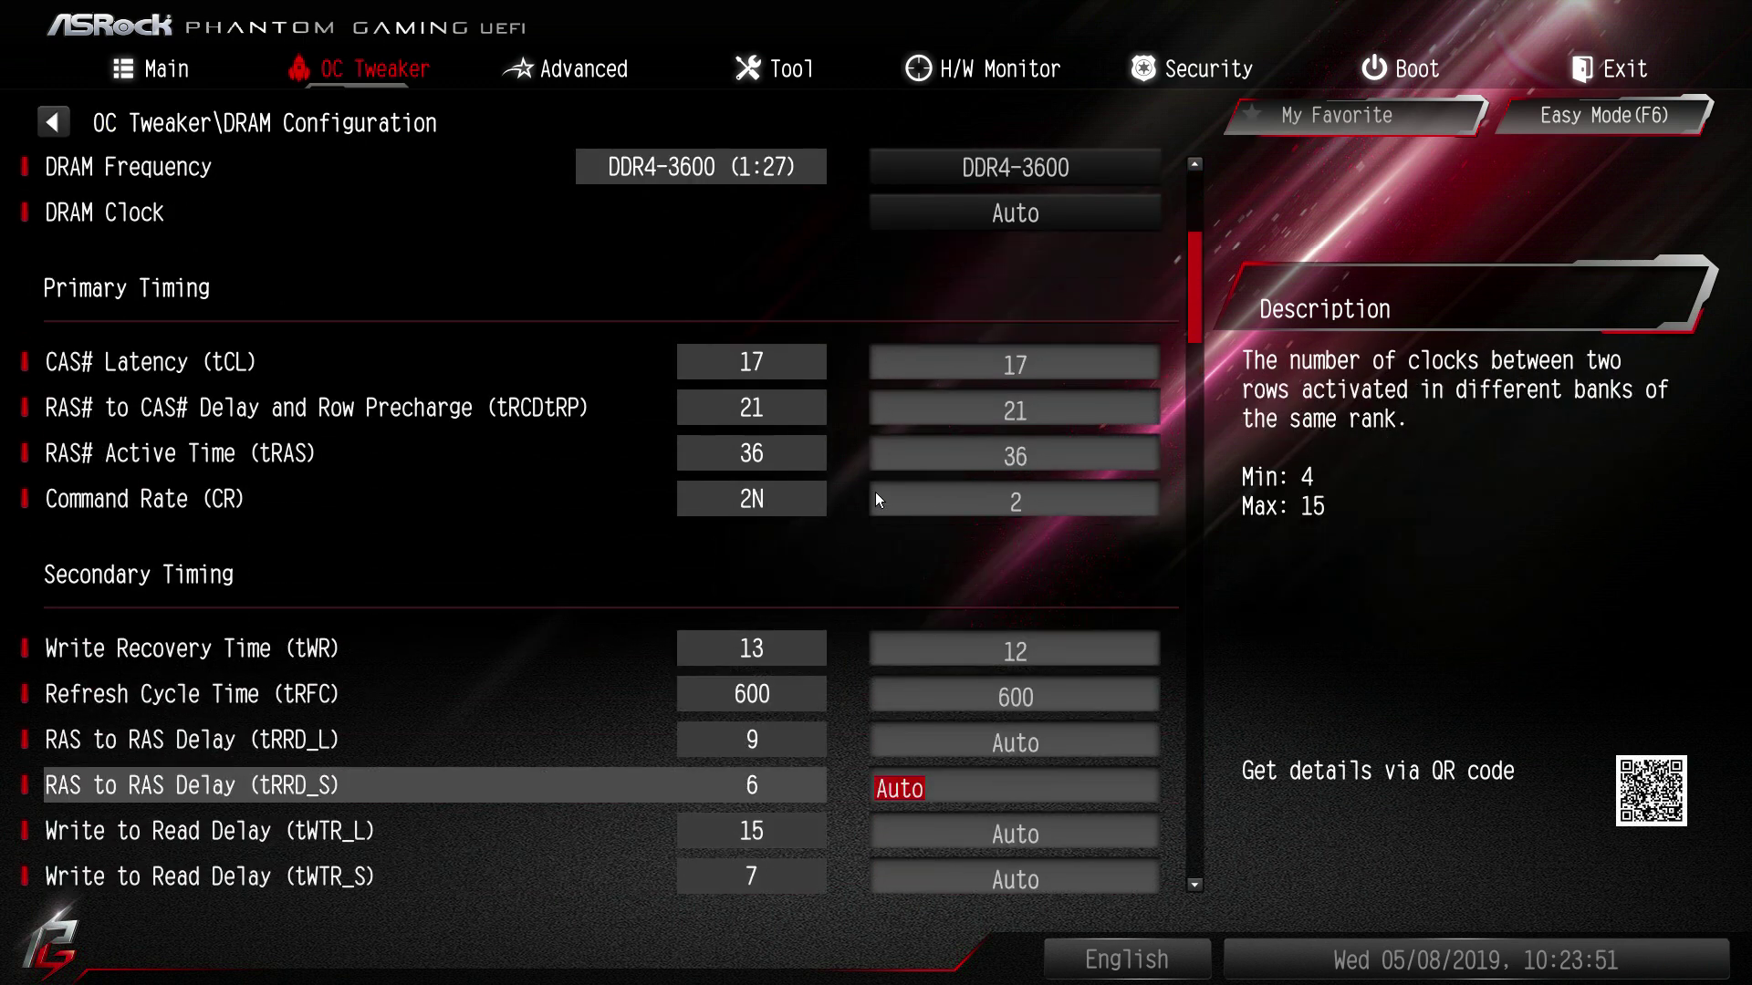
key("minus")
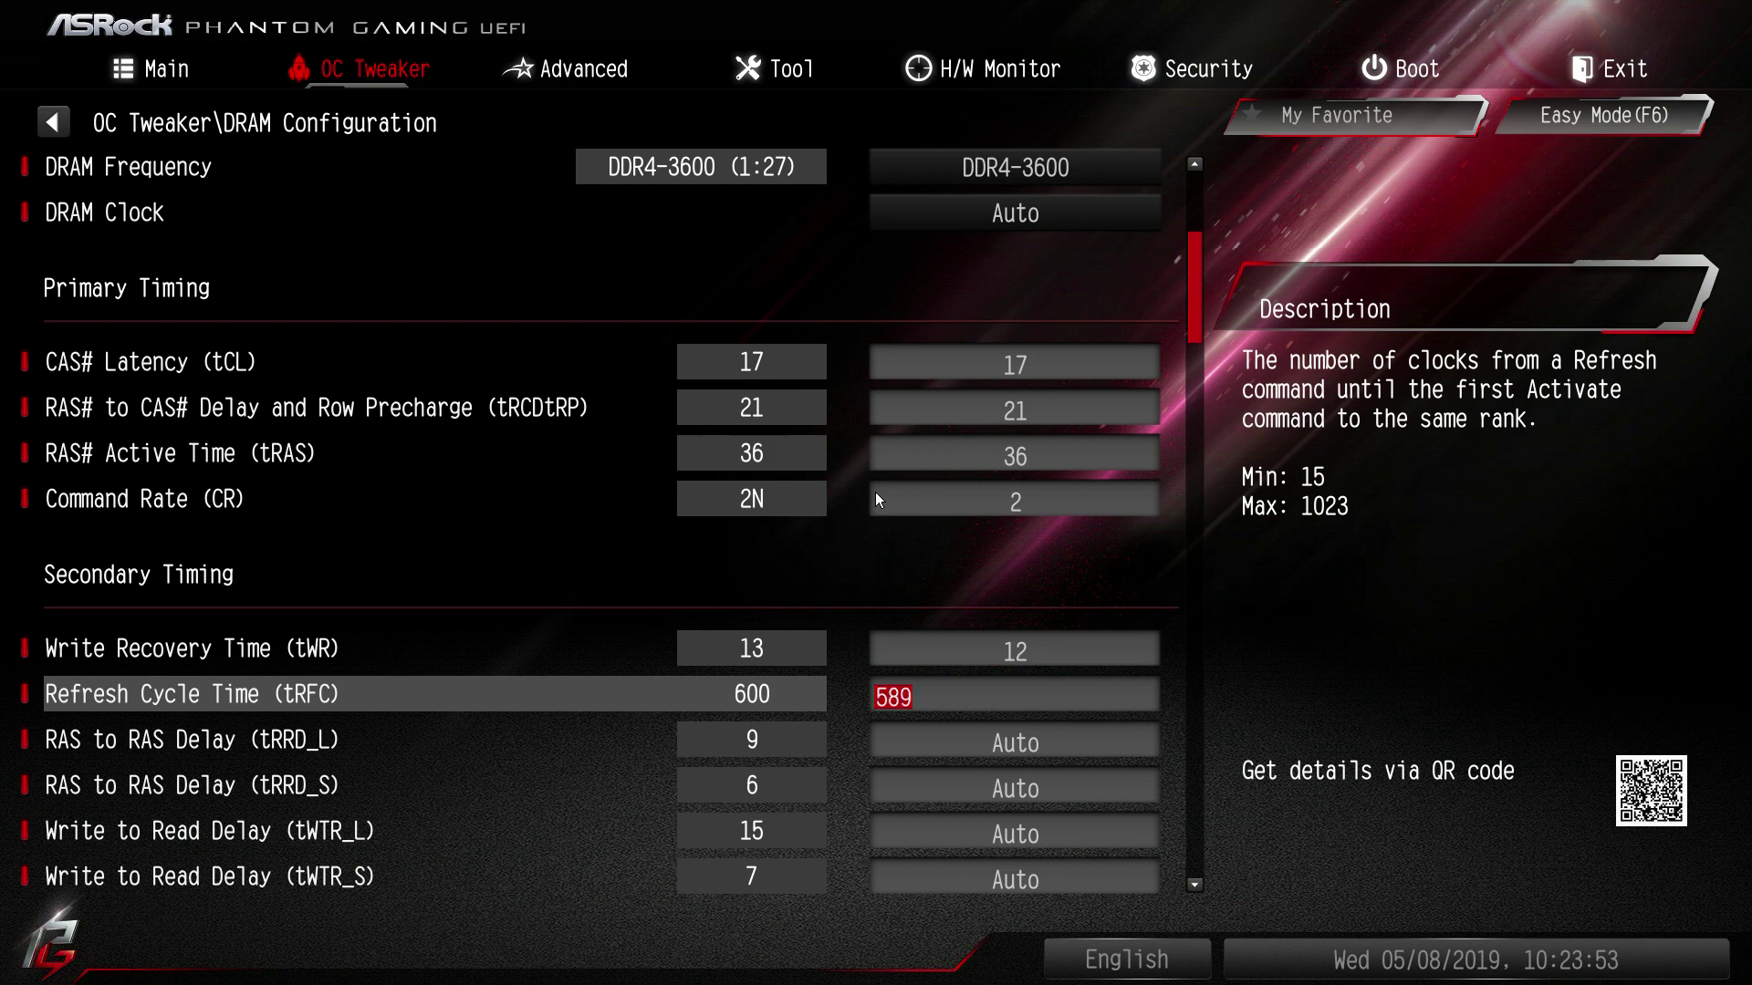
key("minus")
key("minus")
key("minus")
key("plus")
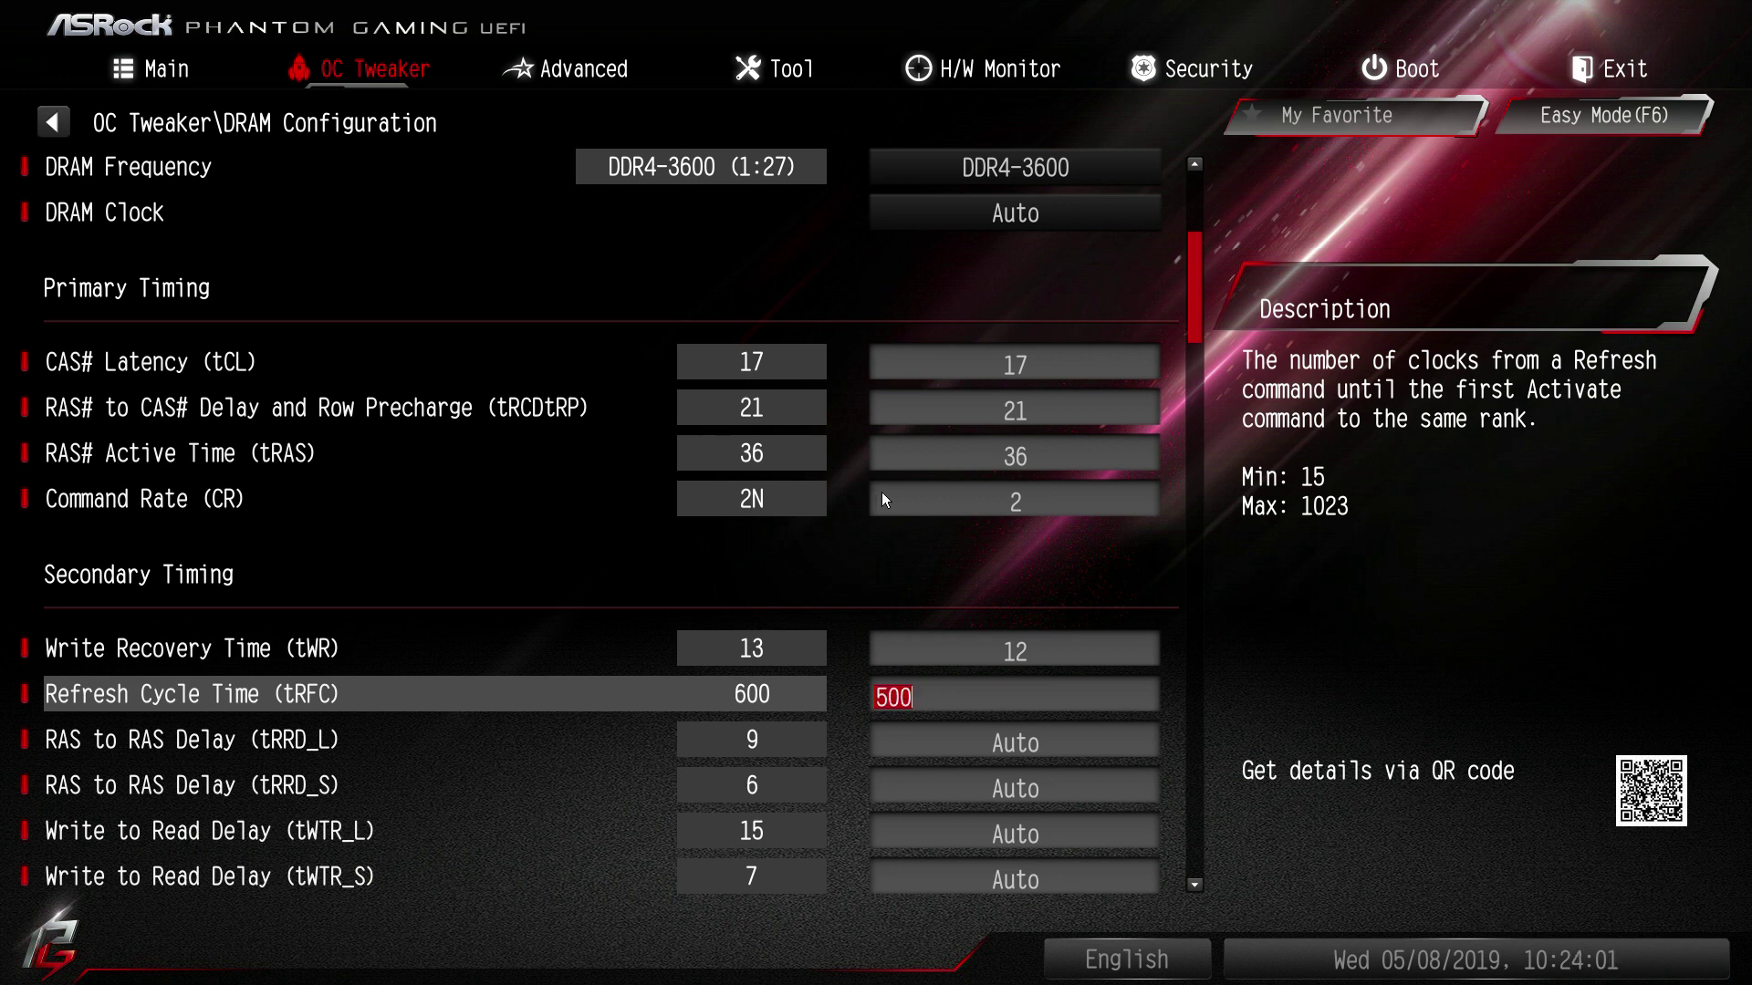
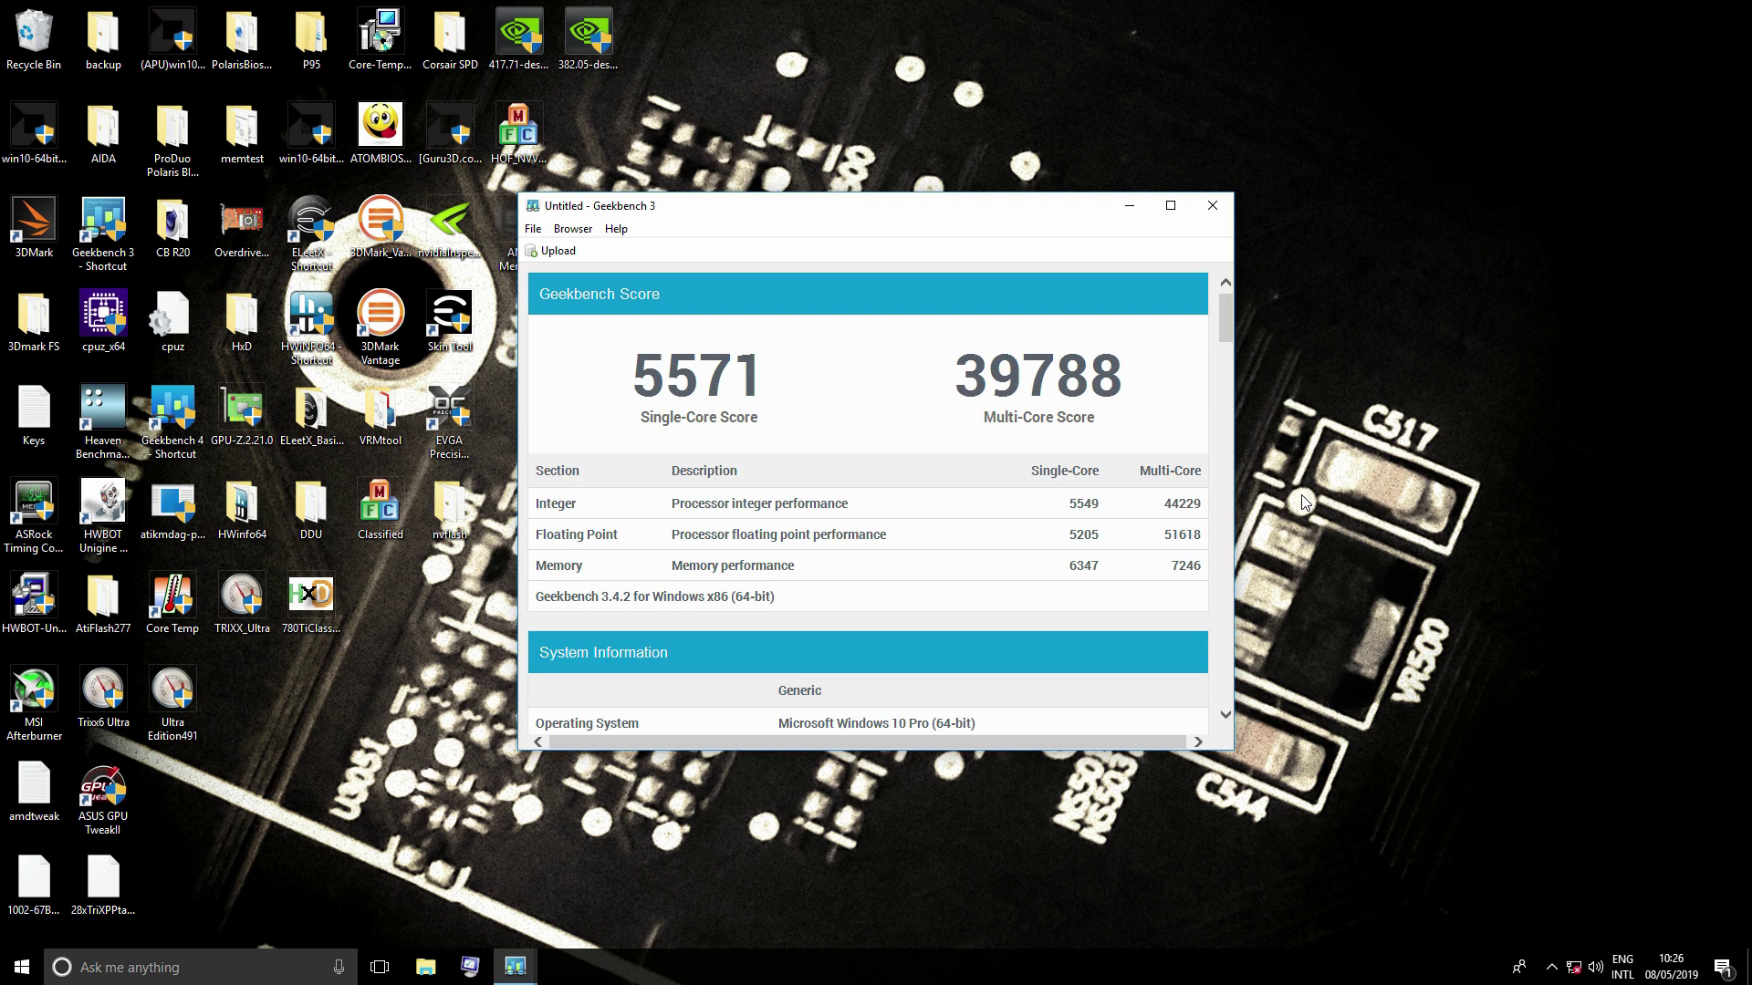
Step: Close the Geekbench 3 results and launch AIDA64 from the desktop's AIDA folder
left_click(1198, 203)
left_click(1095, 311)
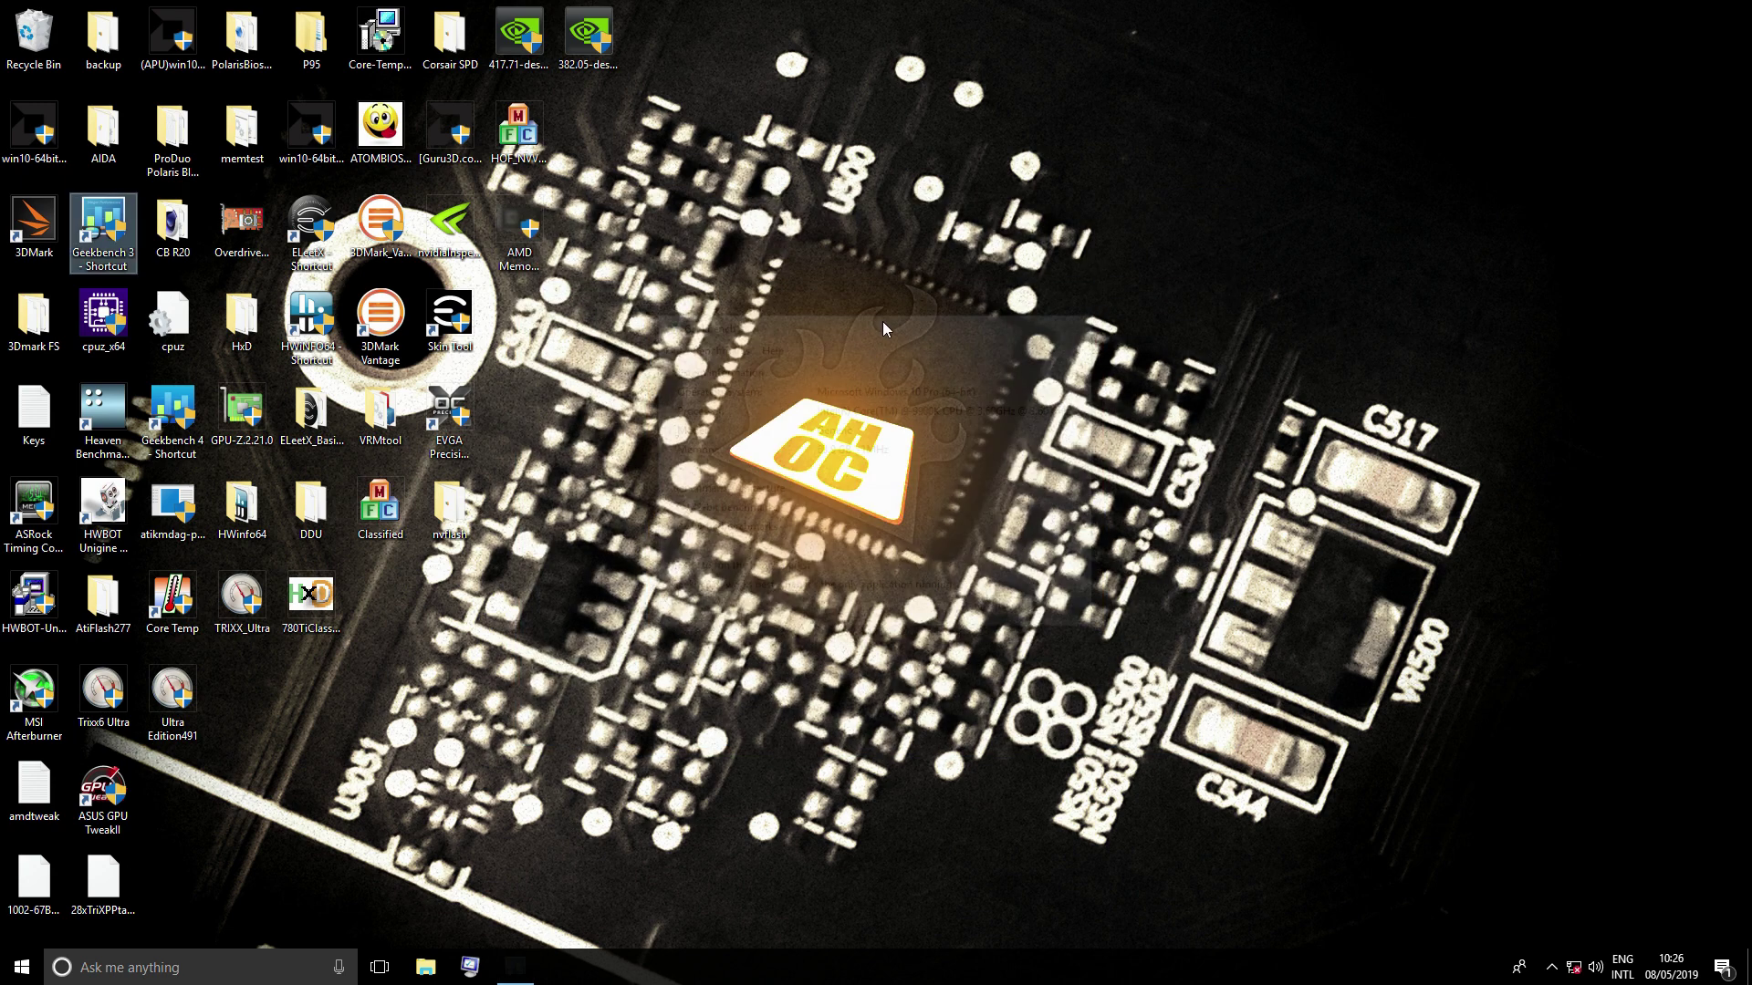
double_click(104, 132)
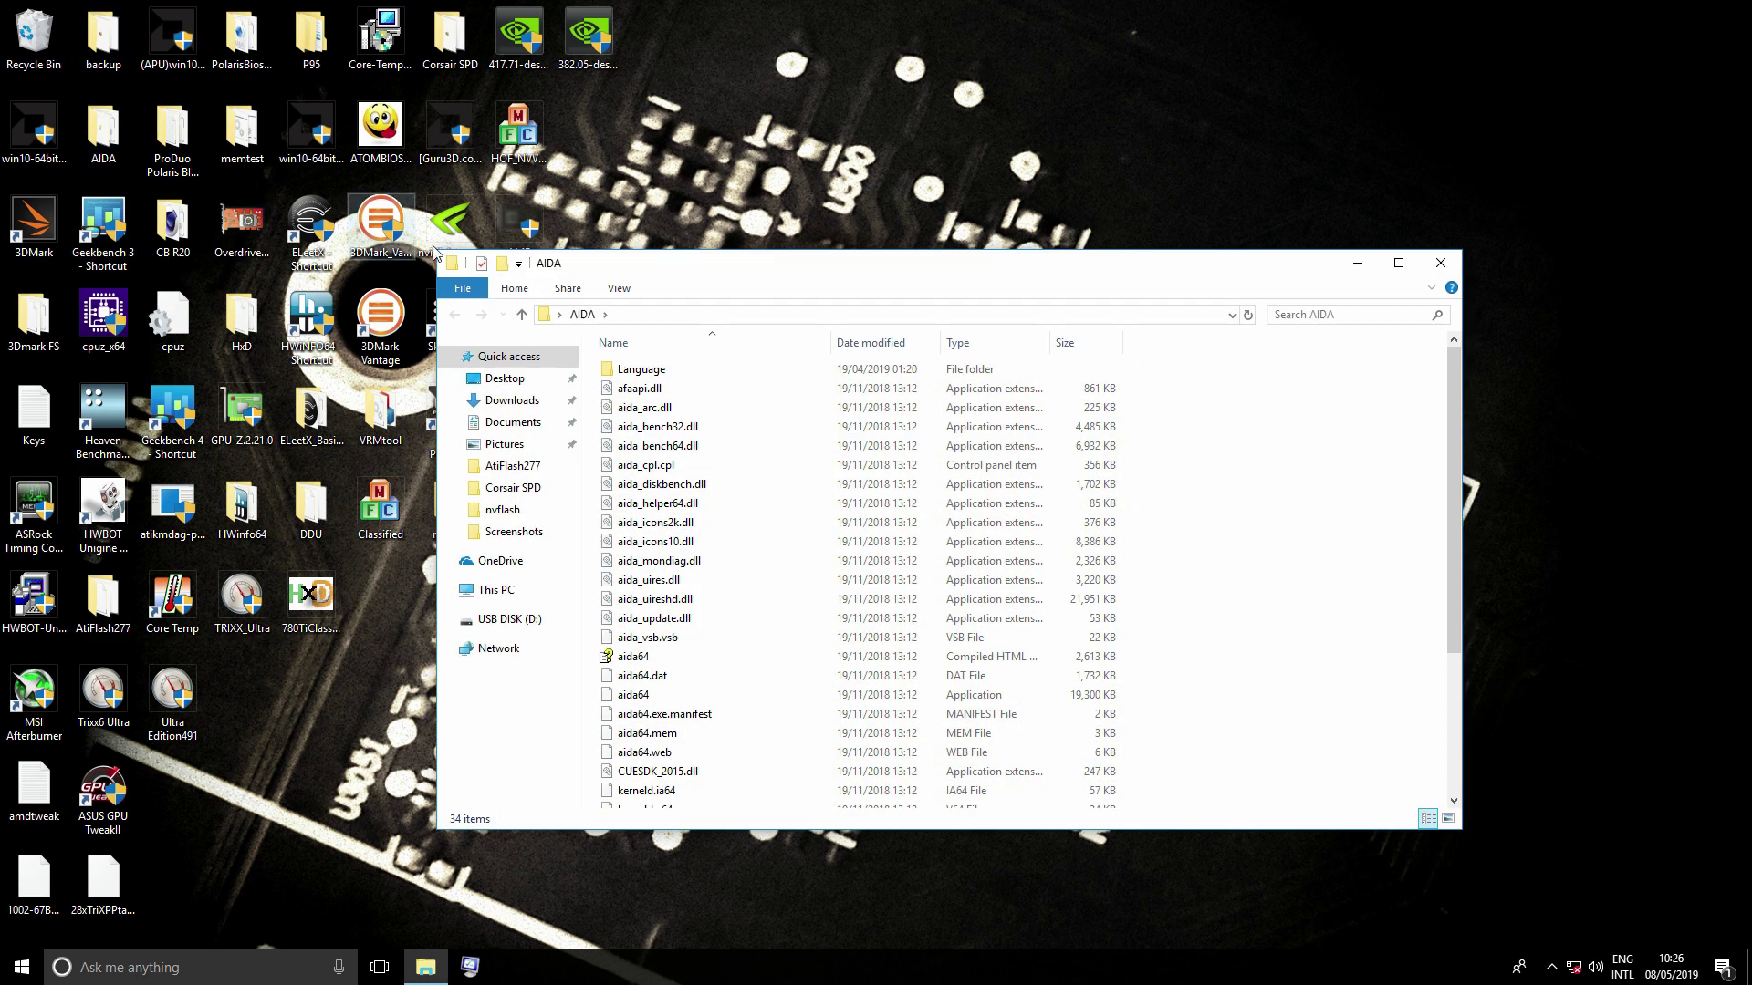
double_click(633, 695)
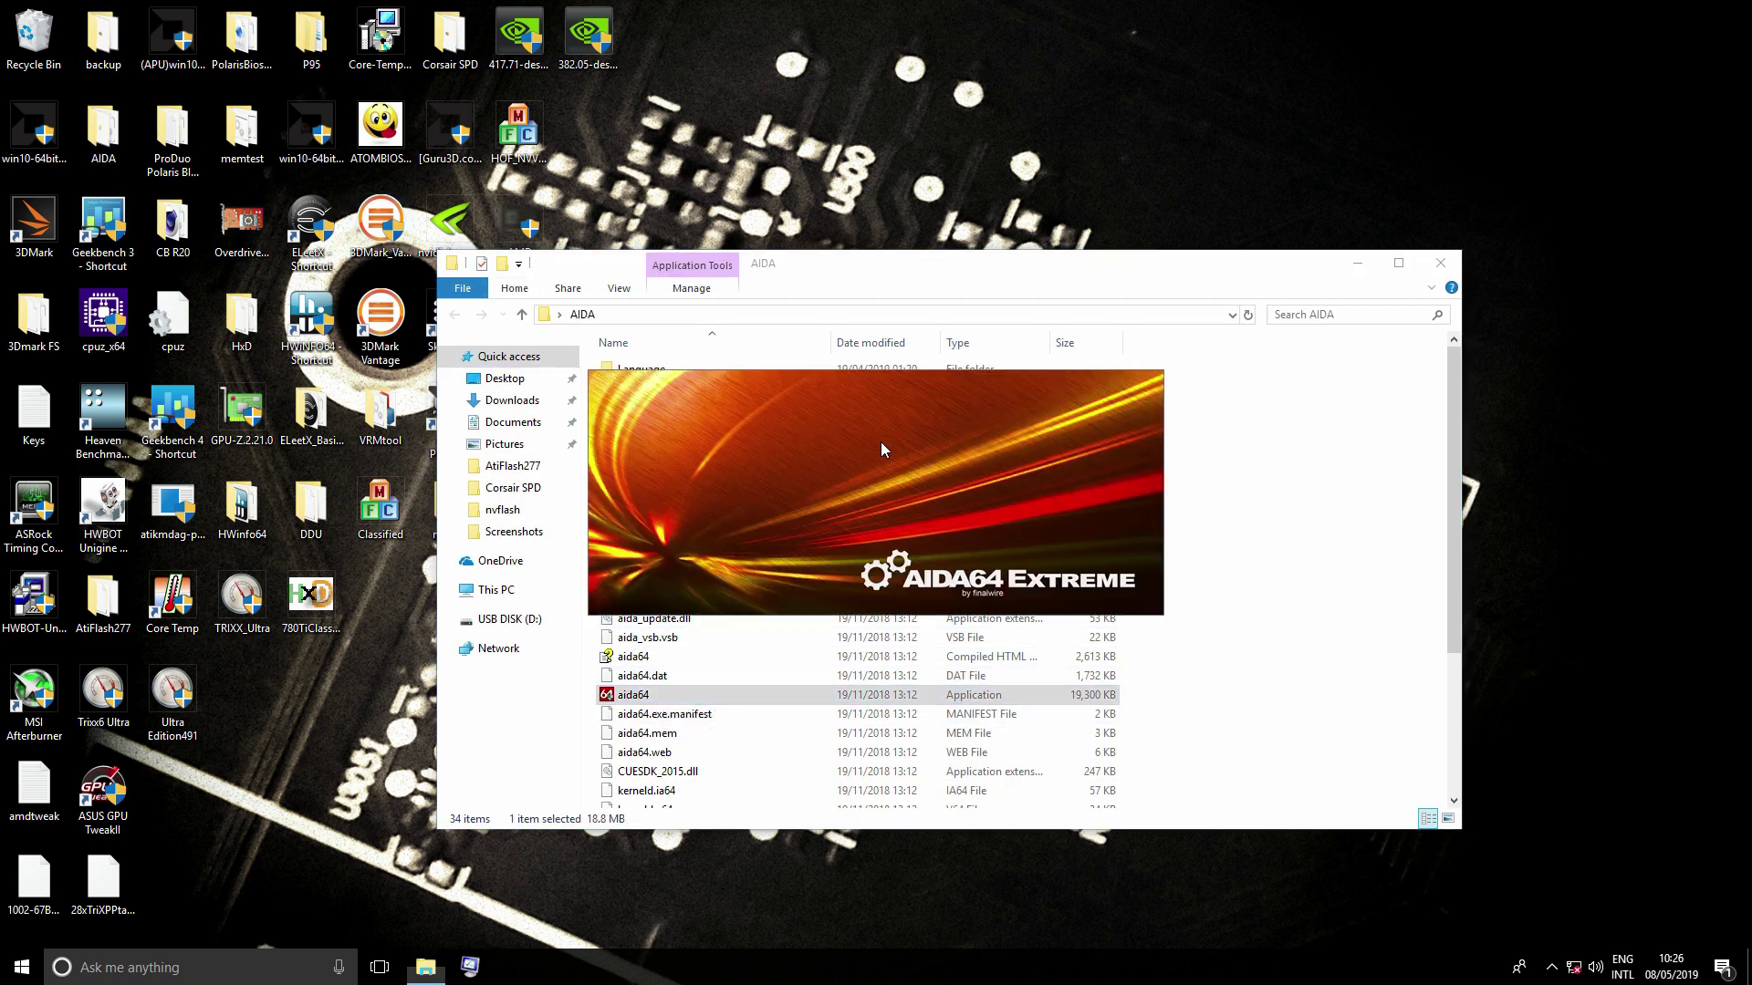
left_click(1440, 263)
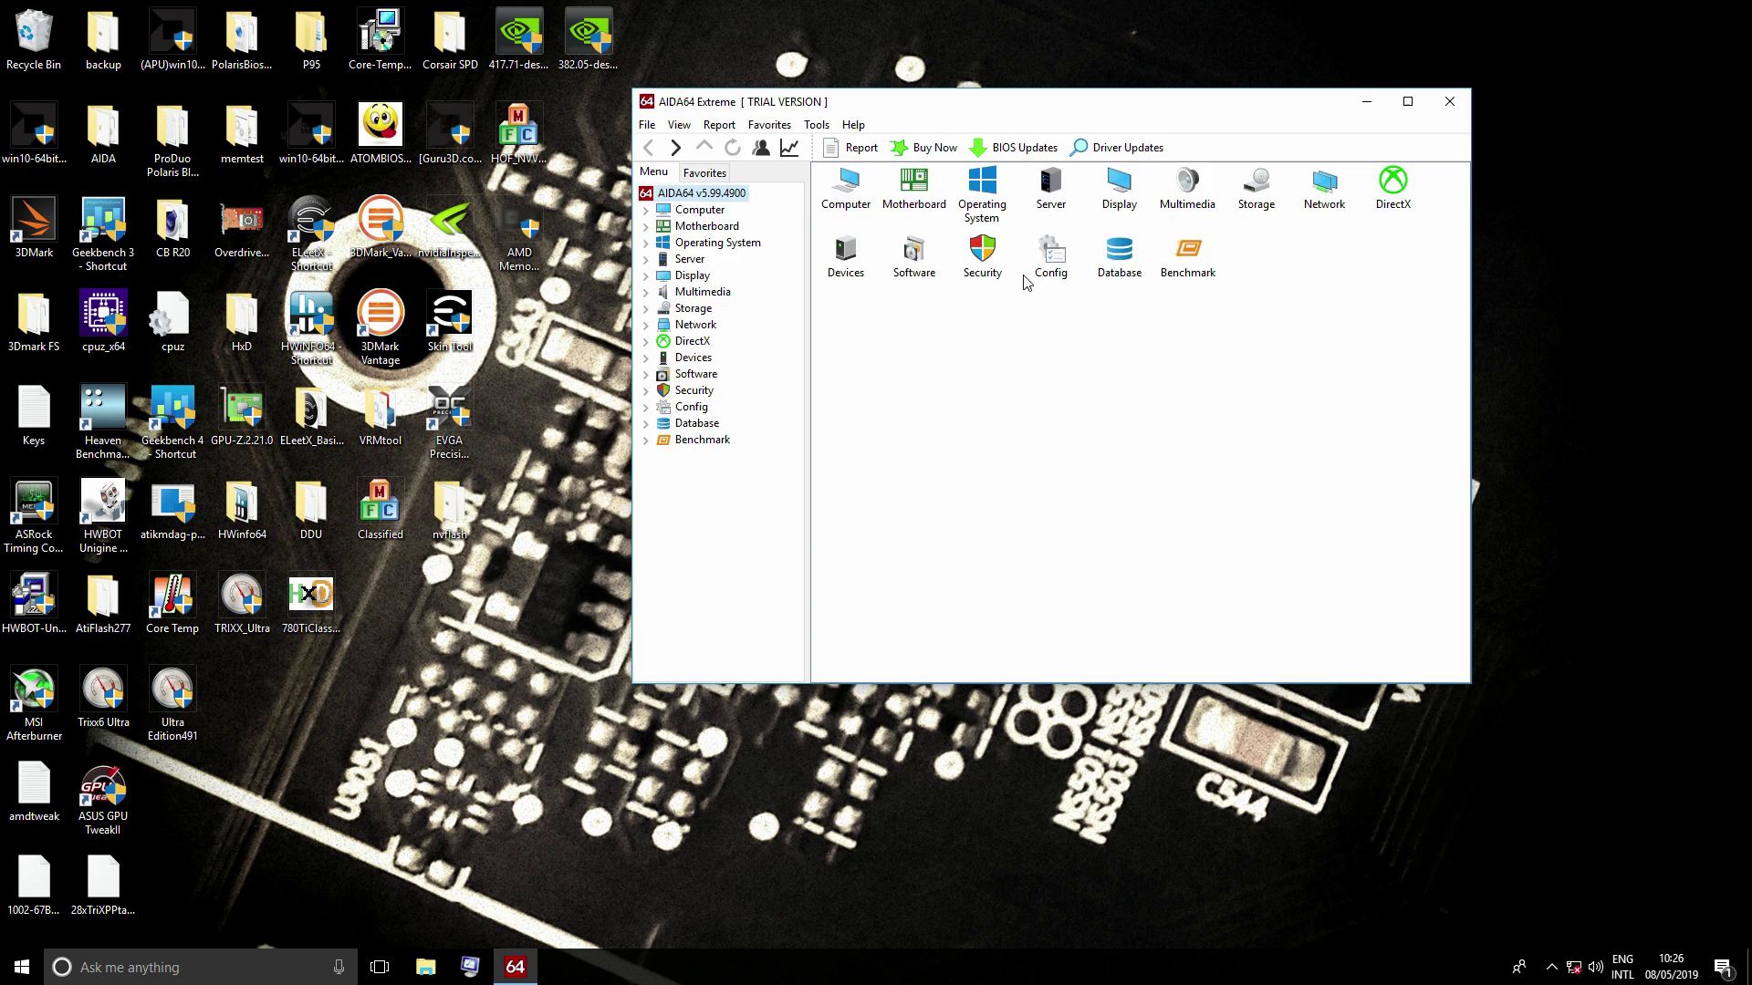
Step: Run AIDA64's Memory Read benchmark, followed by the Memory Write benchmark
double_click(1212, 267)
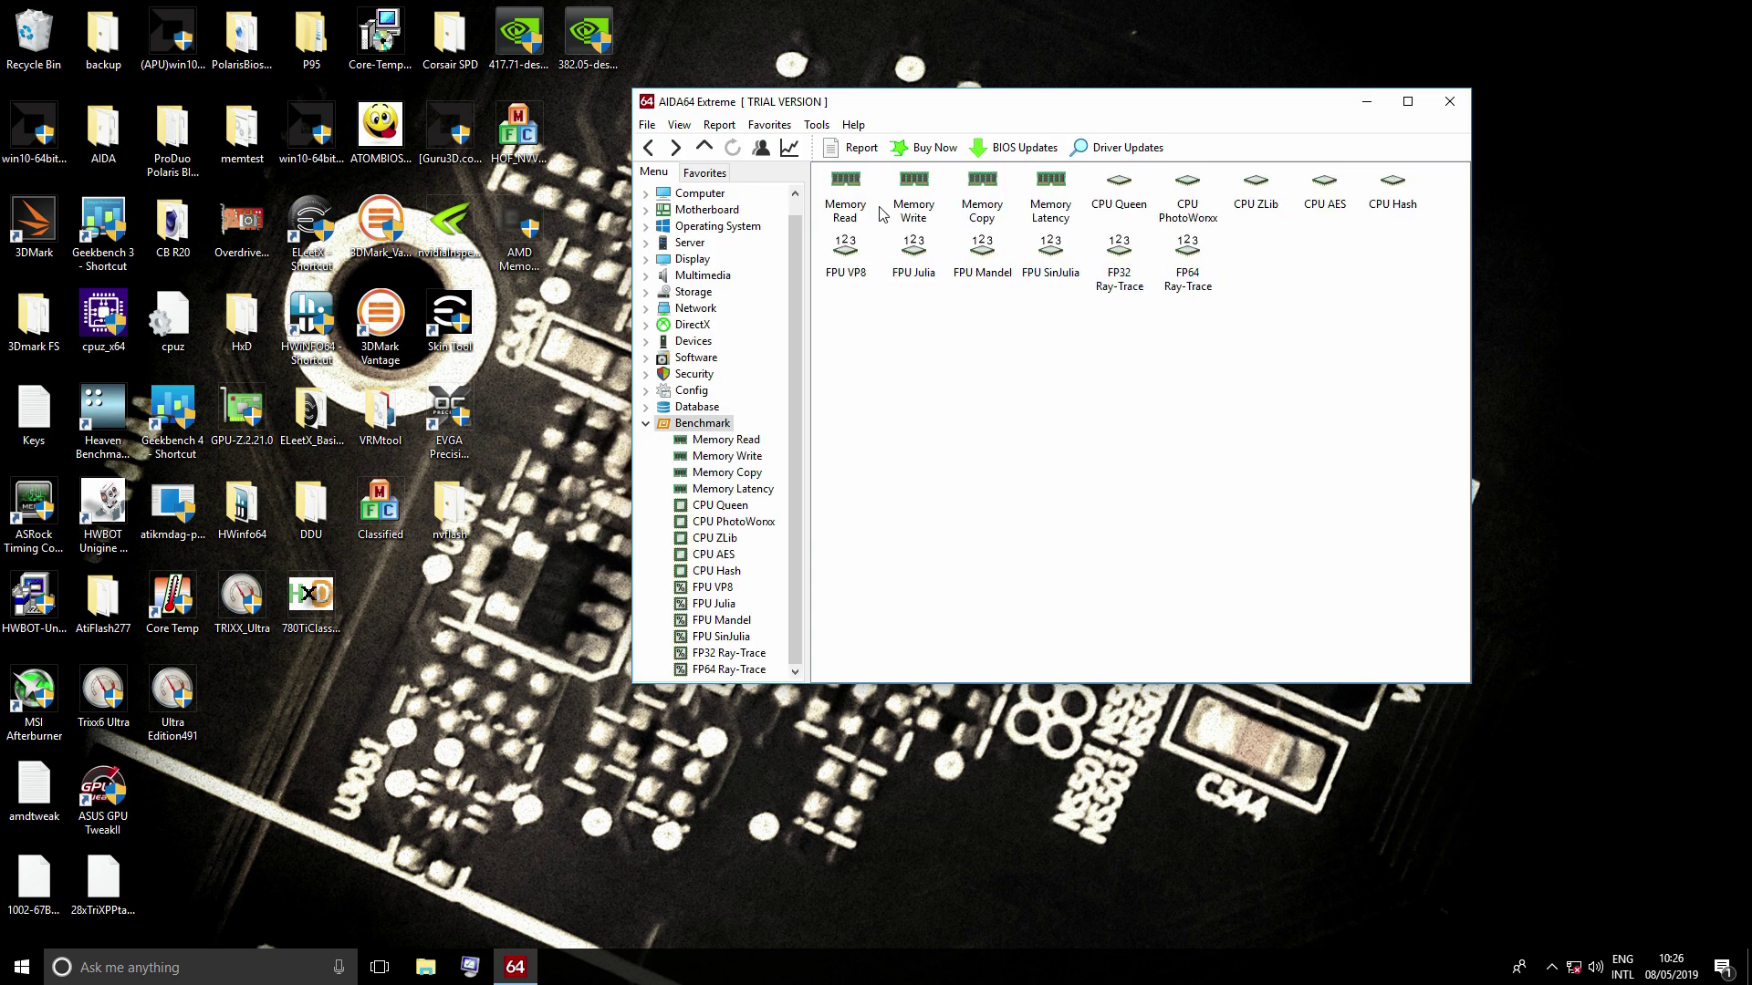
double_click(867, 194)
left_click(843, 146)
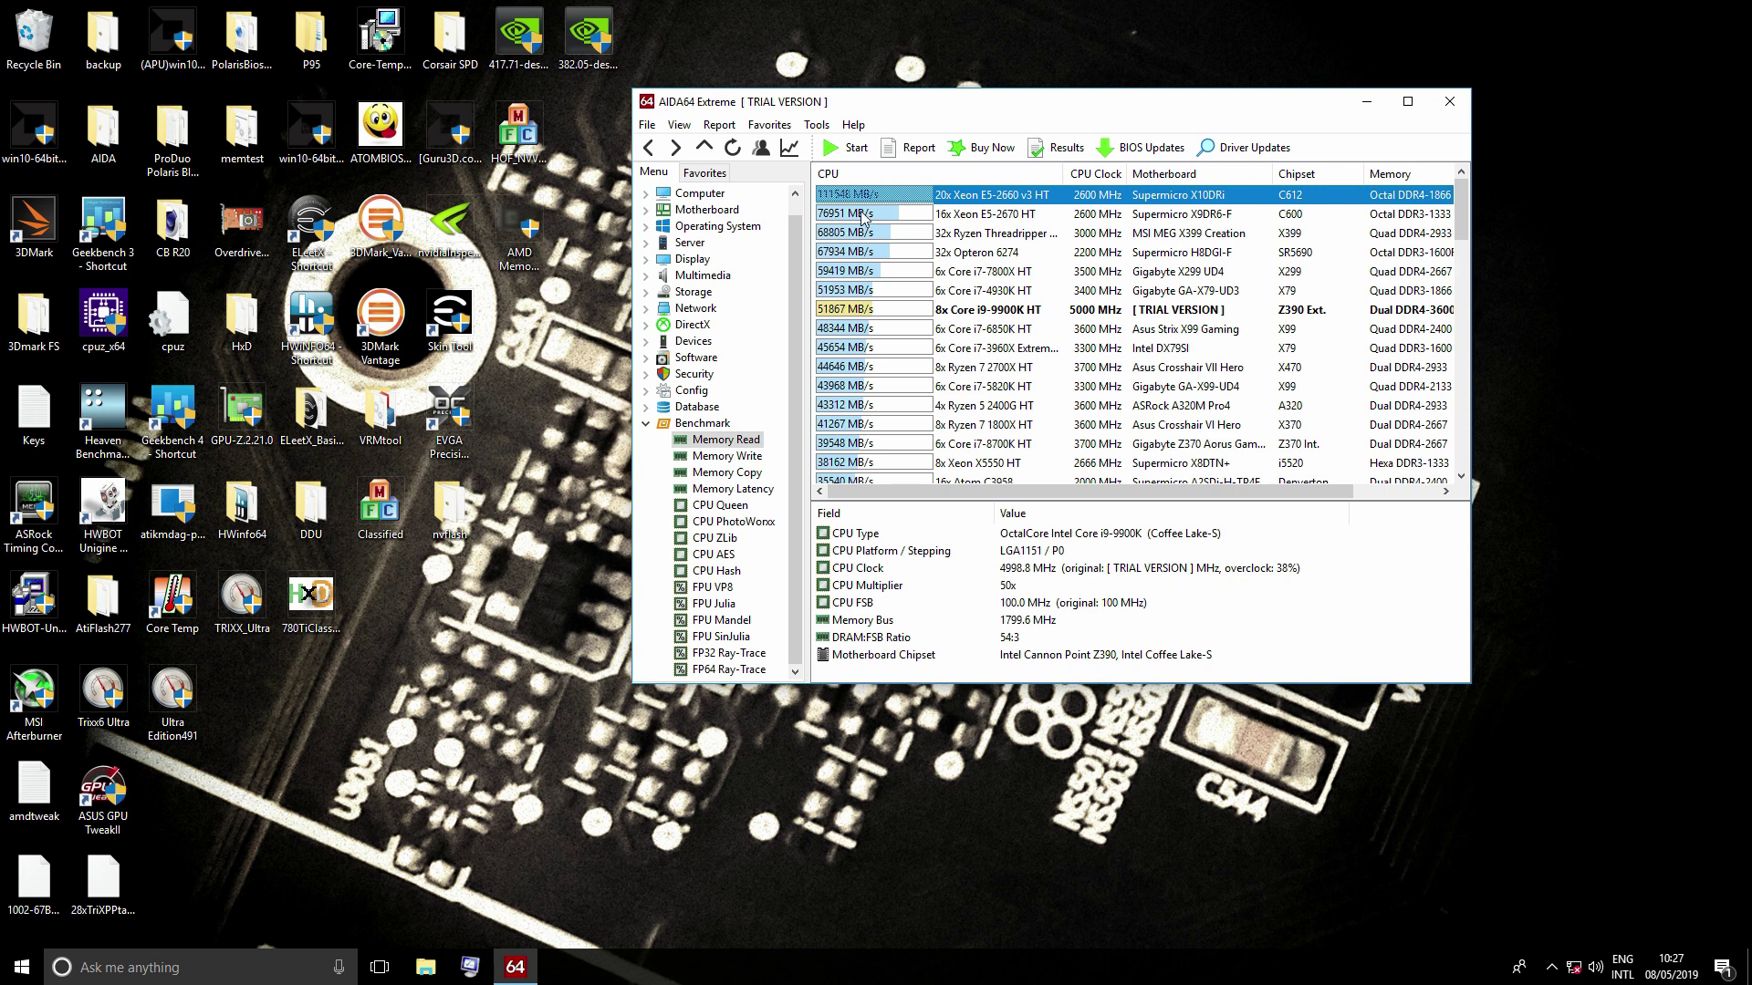
left_click(727, 456)
left_click(846, 148)
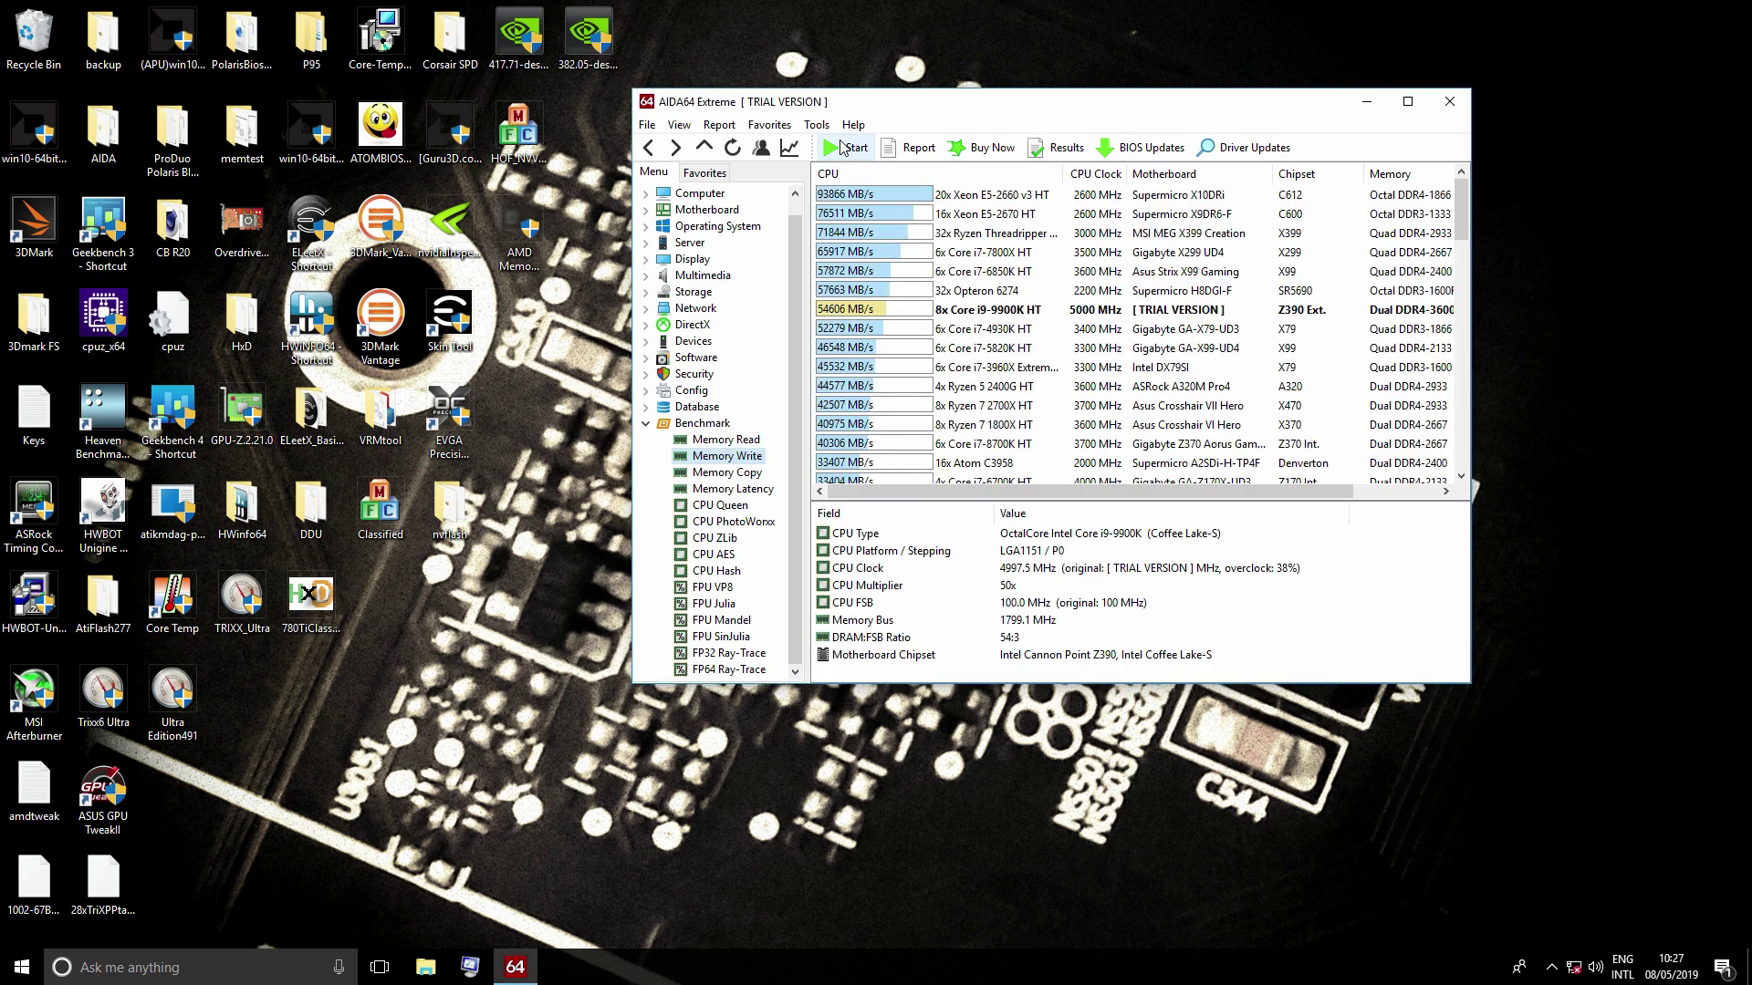
Step: Run the Memory Copy benchmark, followed by the Memory Latency benchmark
left_click(727, 473)
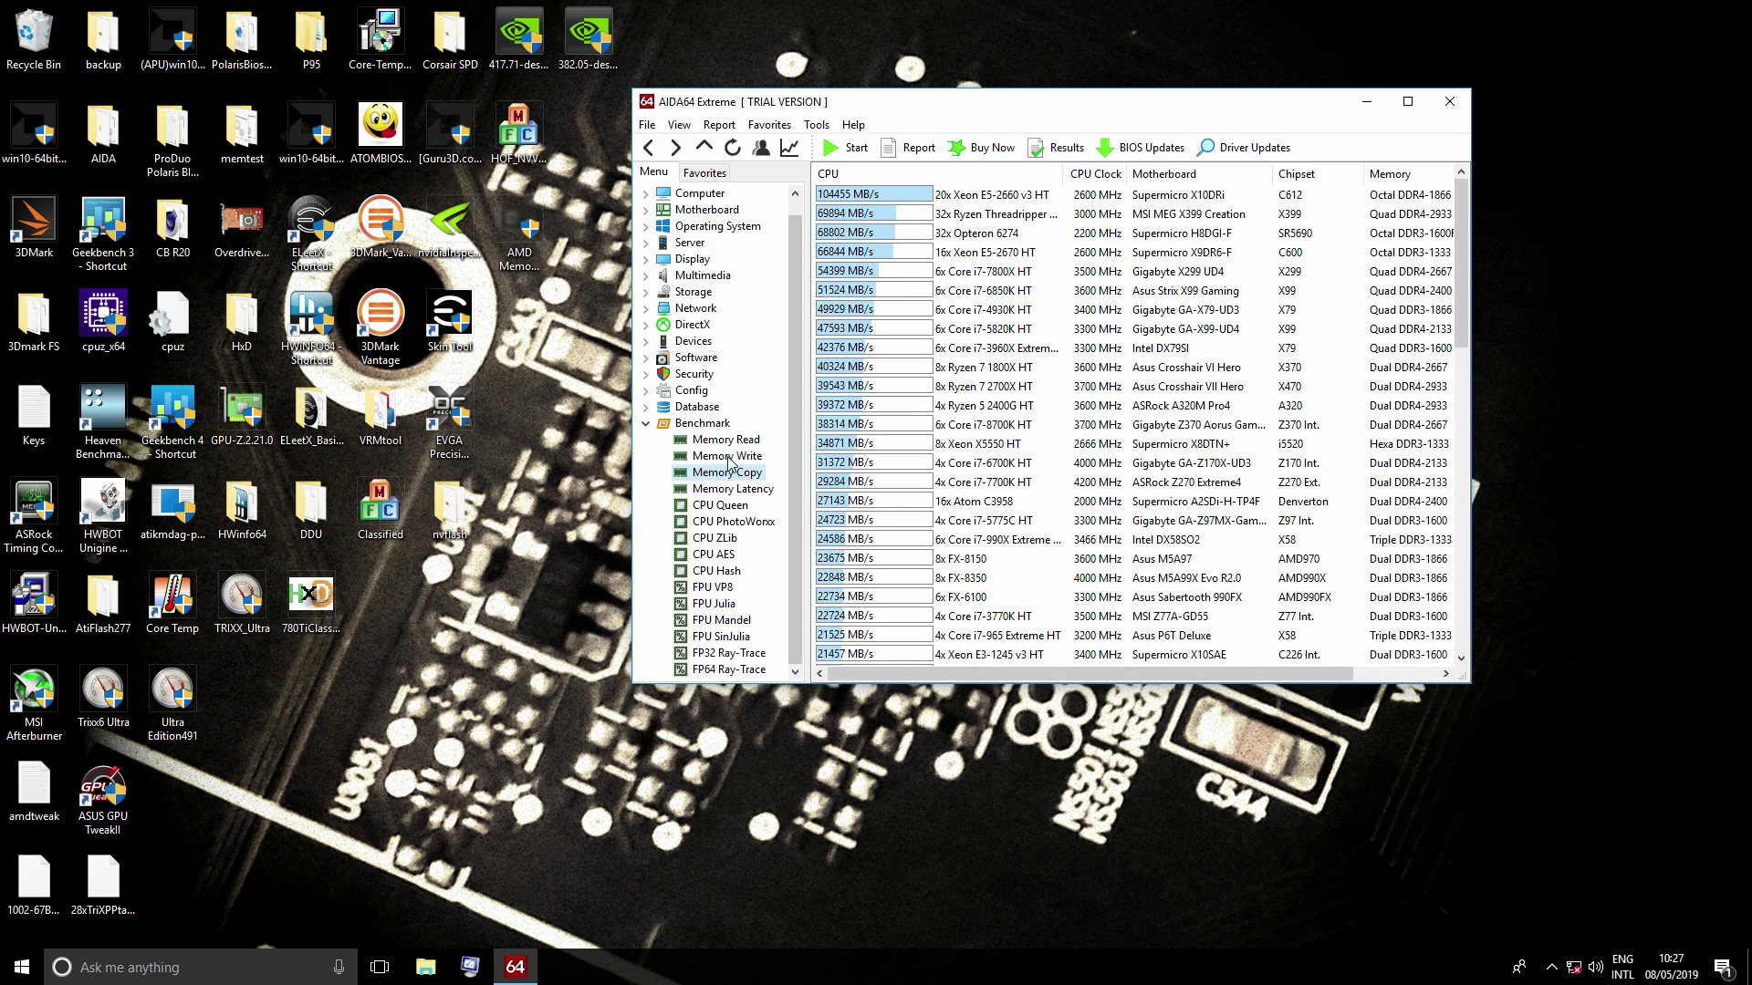
left_click(726, 458)
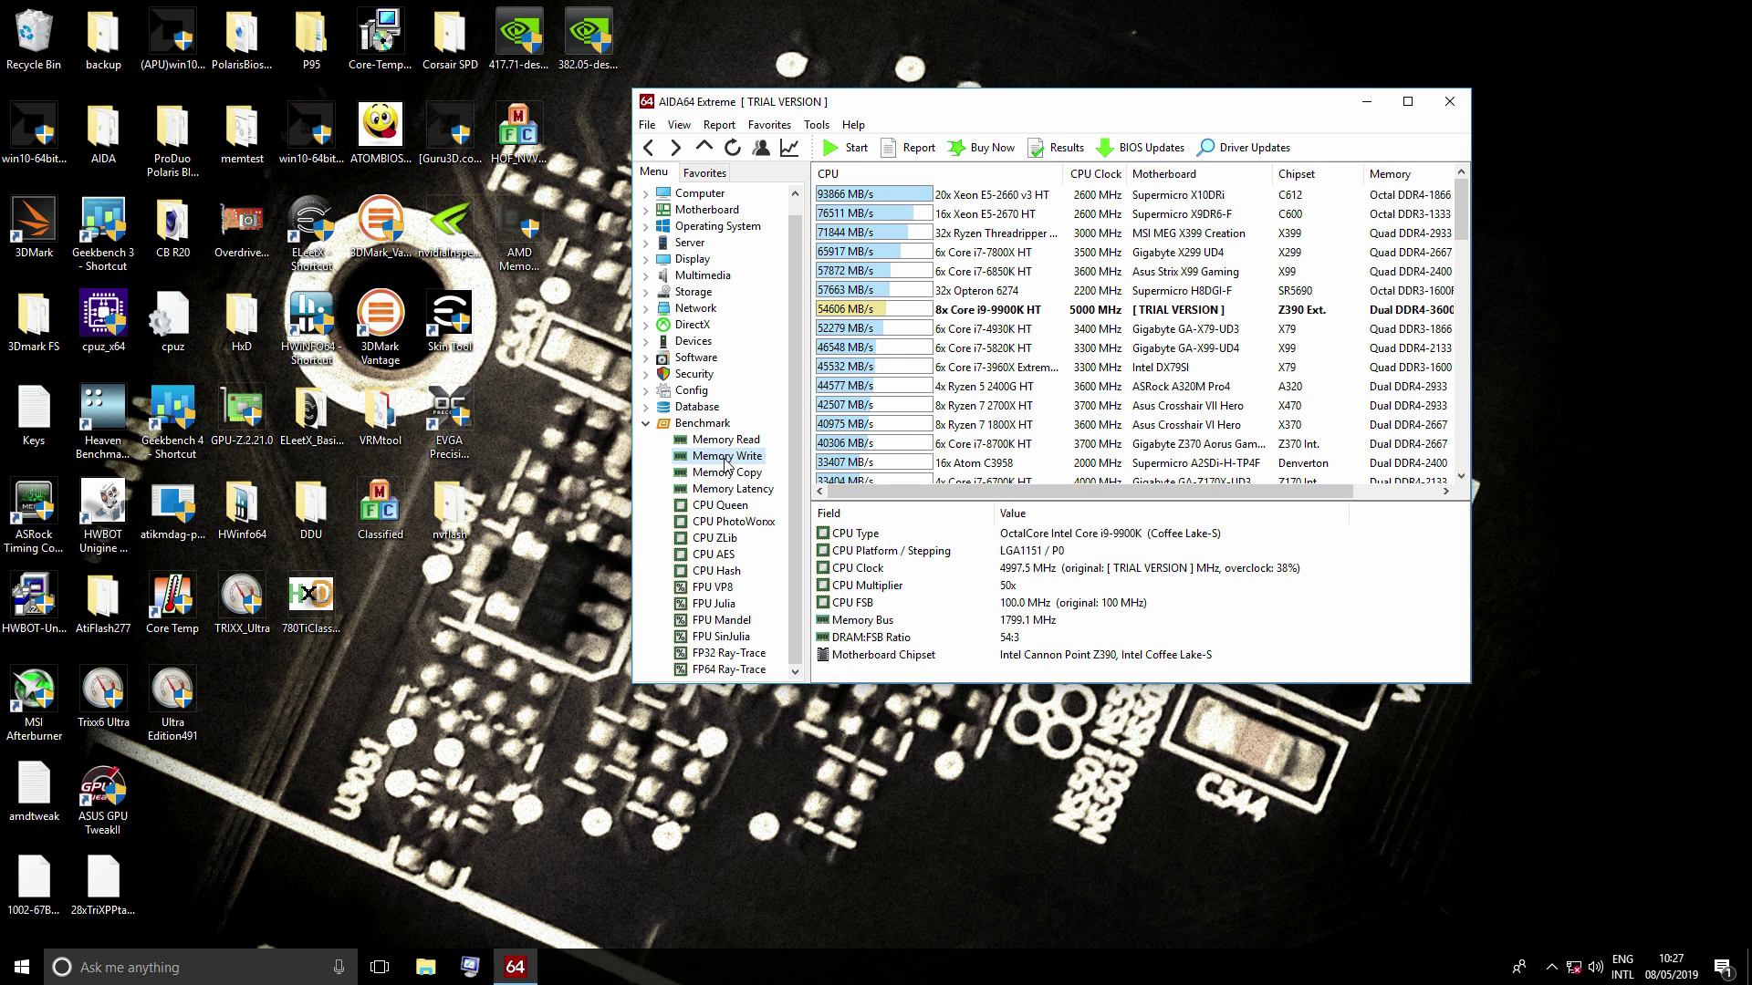
left_click(699, 476)
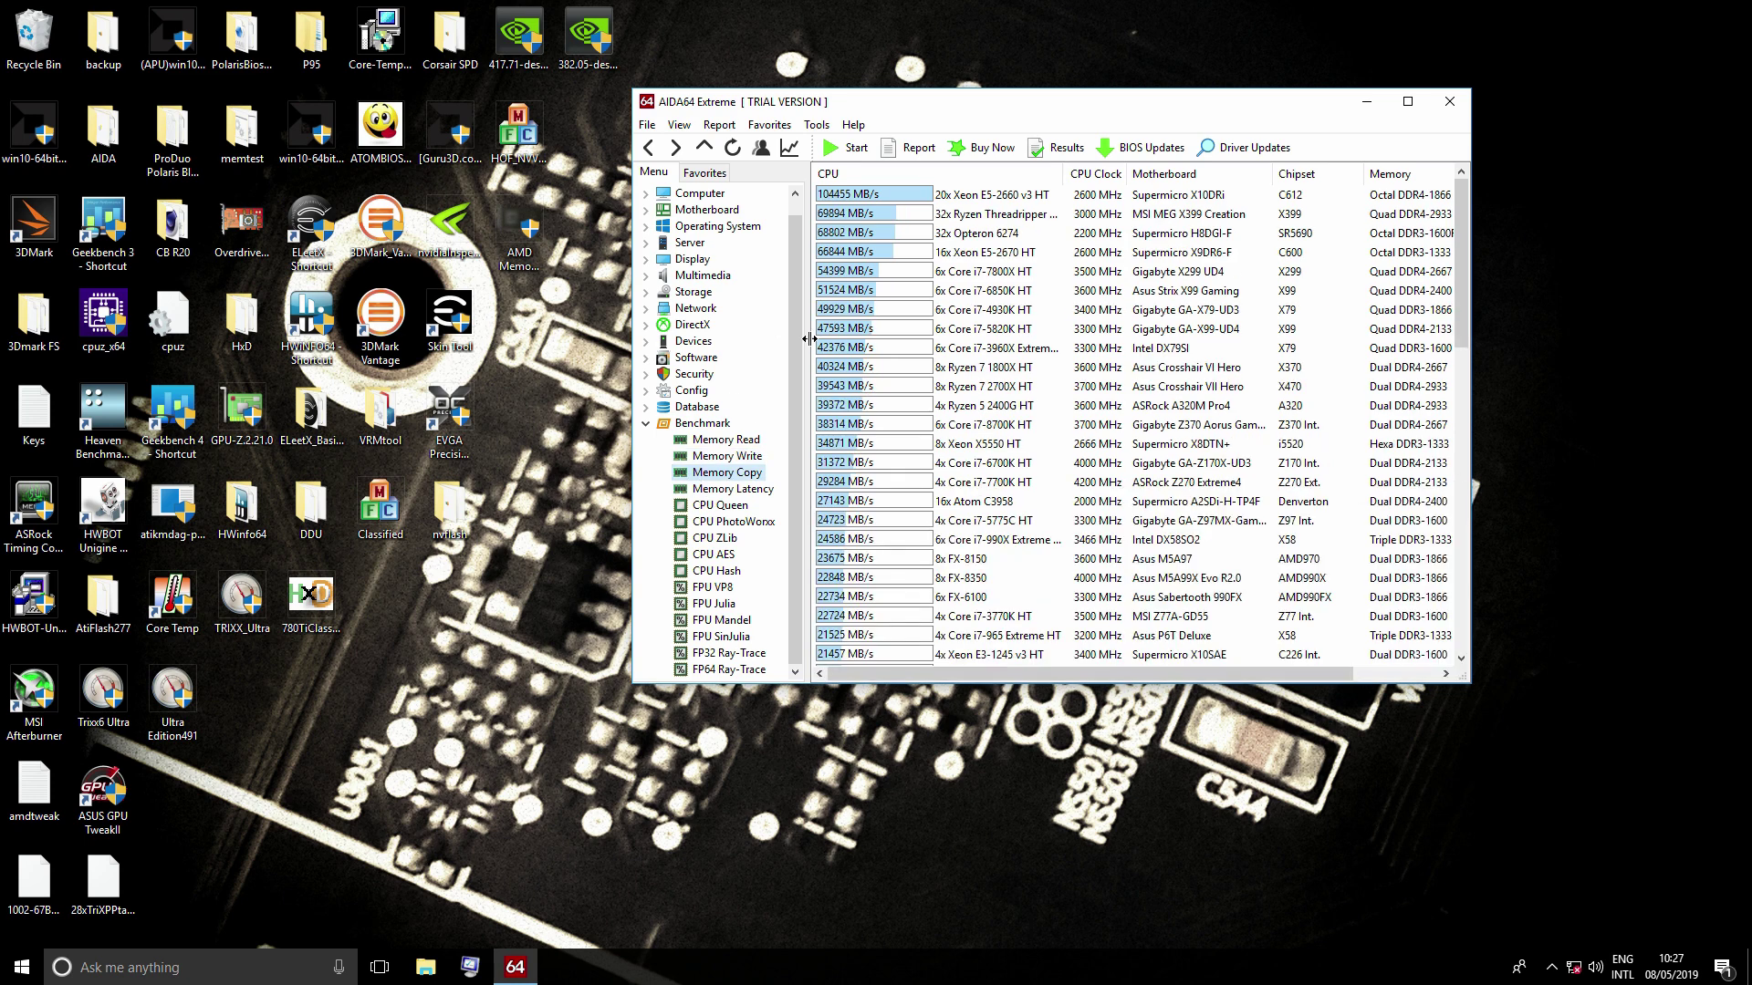
left_click(858, 151)
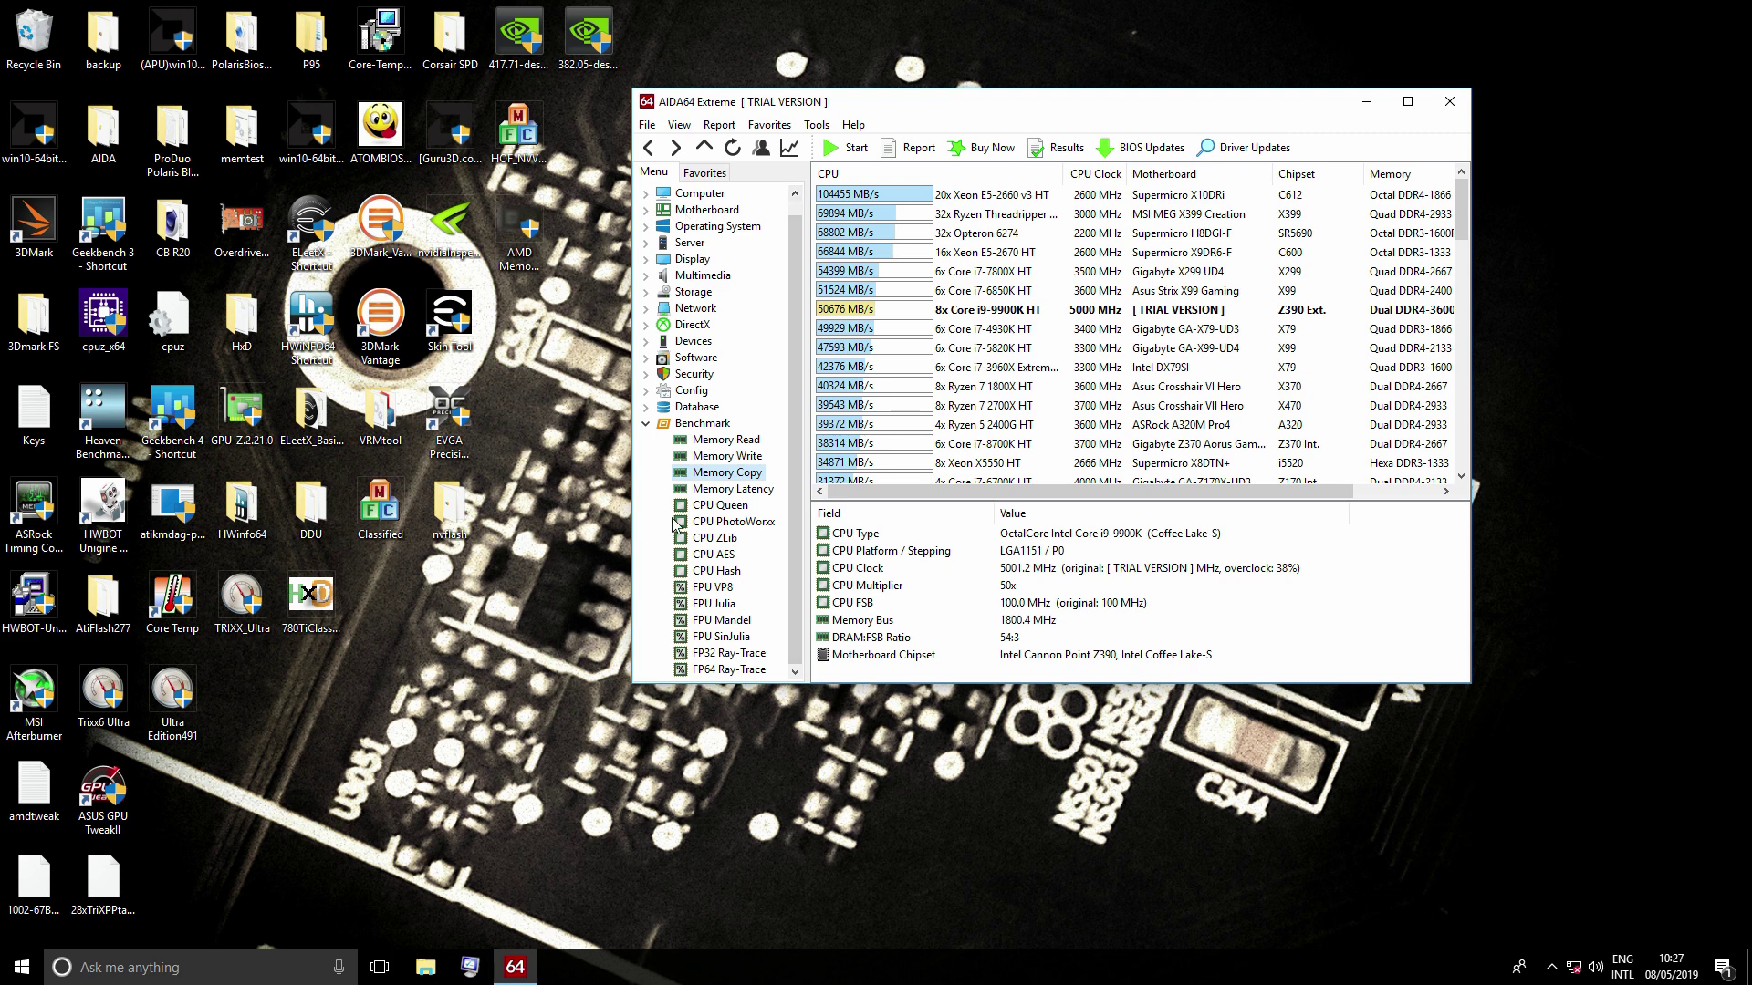
left_click(728, 493)
left_click(838, 156)
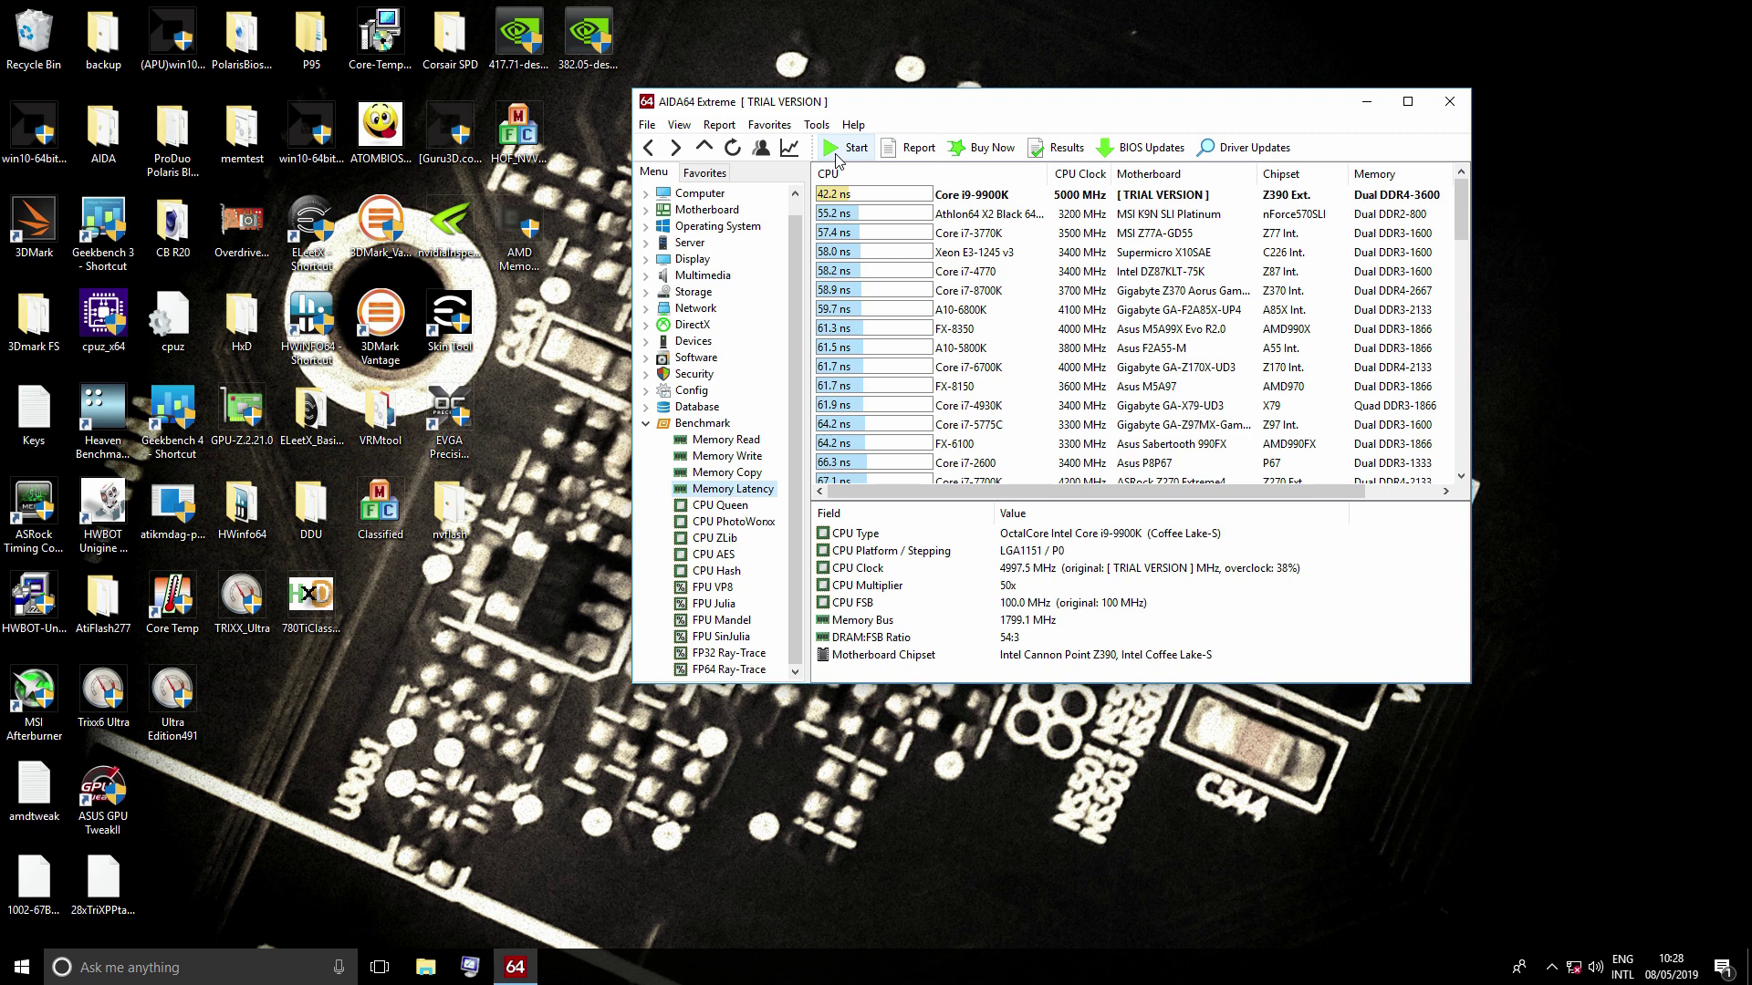
Step: Review the Memory Copy benchmark results once more and close AIDA64
left_click(756, 472)
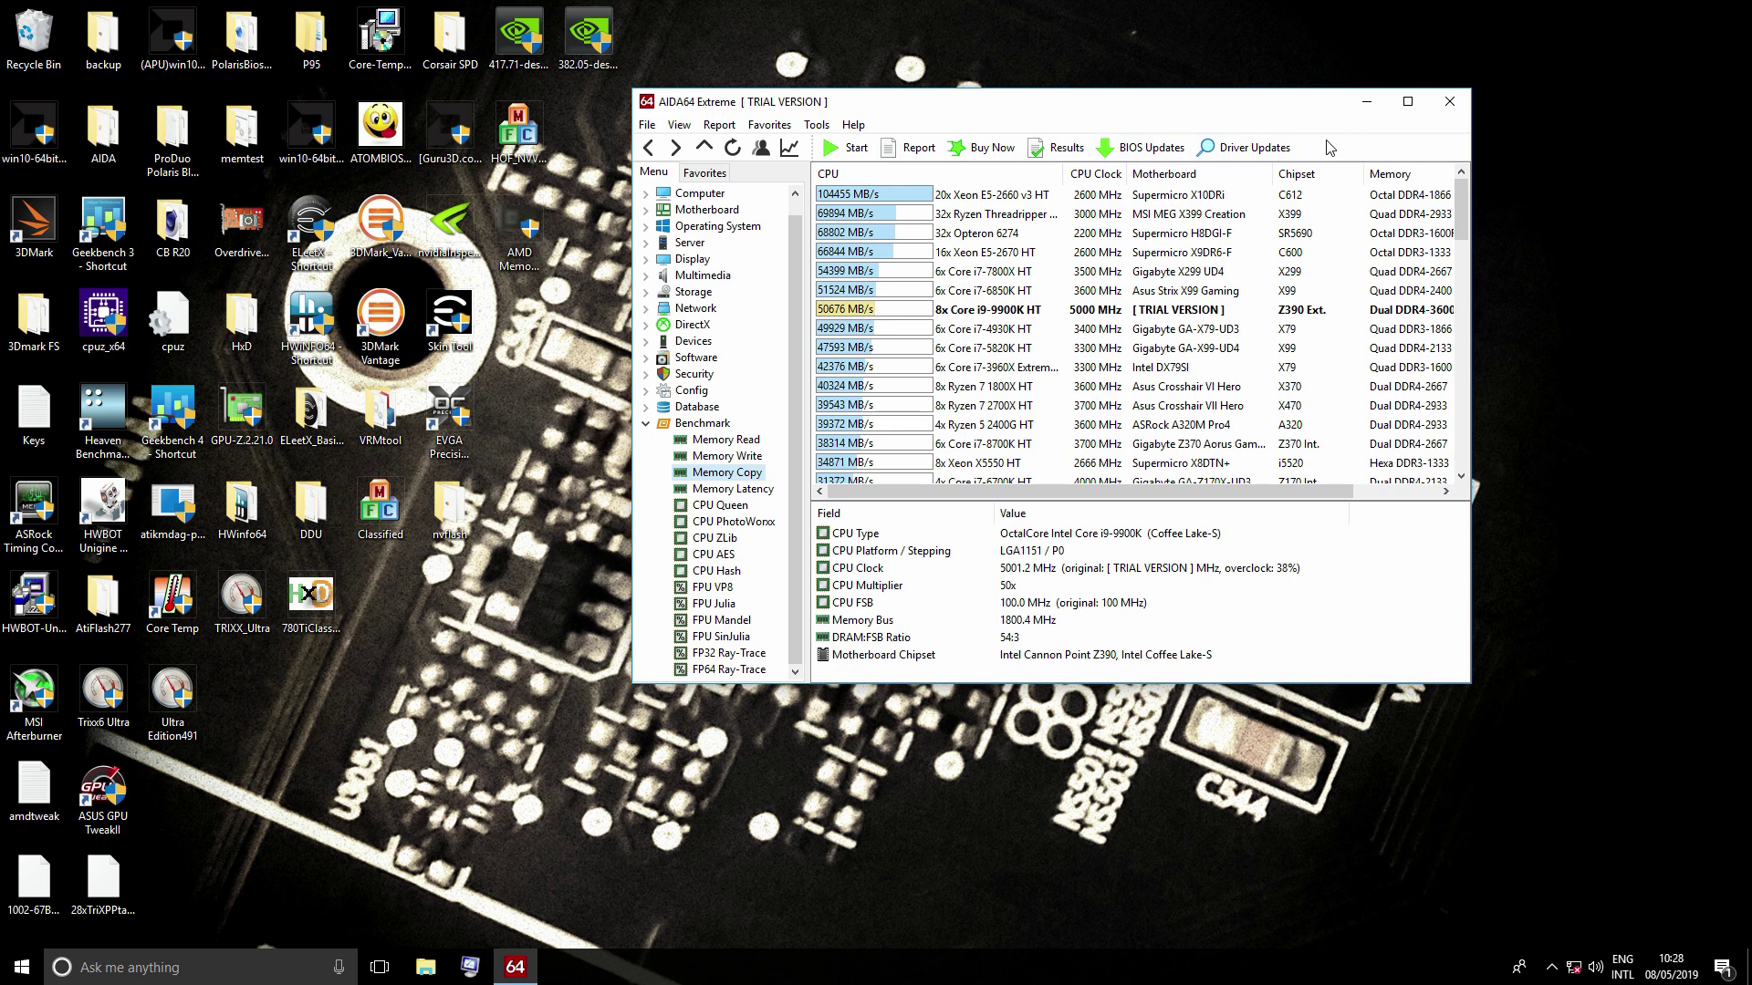
left_click(1450, 102)
Step: Open ASRock Timing Configurator, examine tRFC, tRRD_L, tRTP, tCL and tREFI, and close the tool
double_click(34, 511)
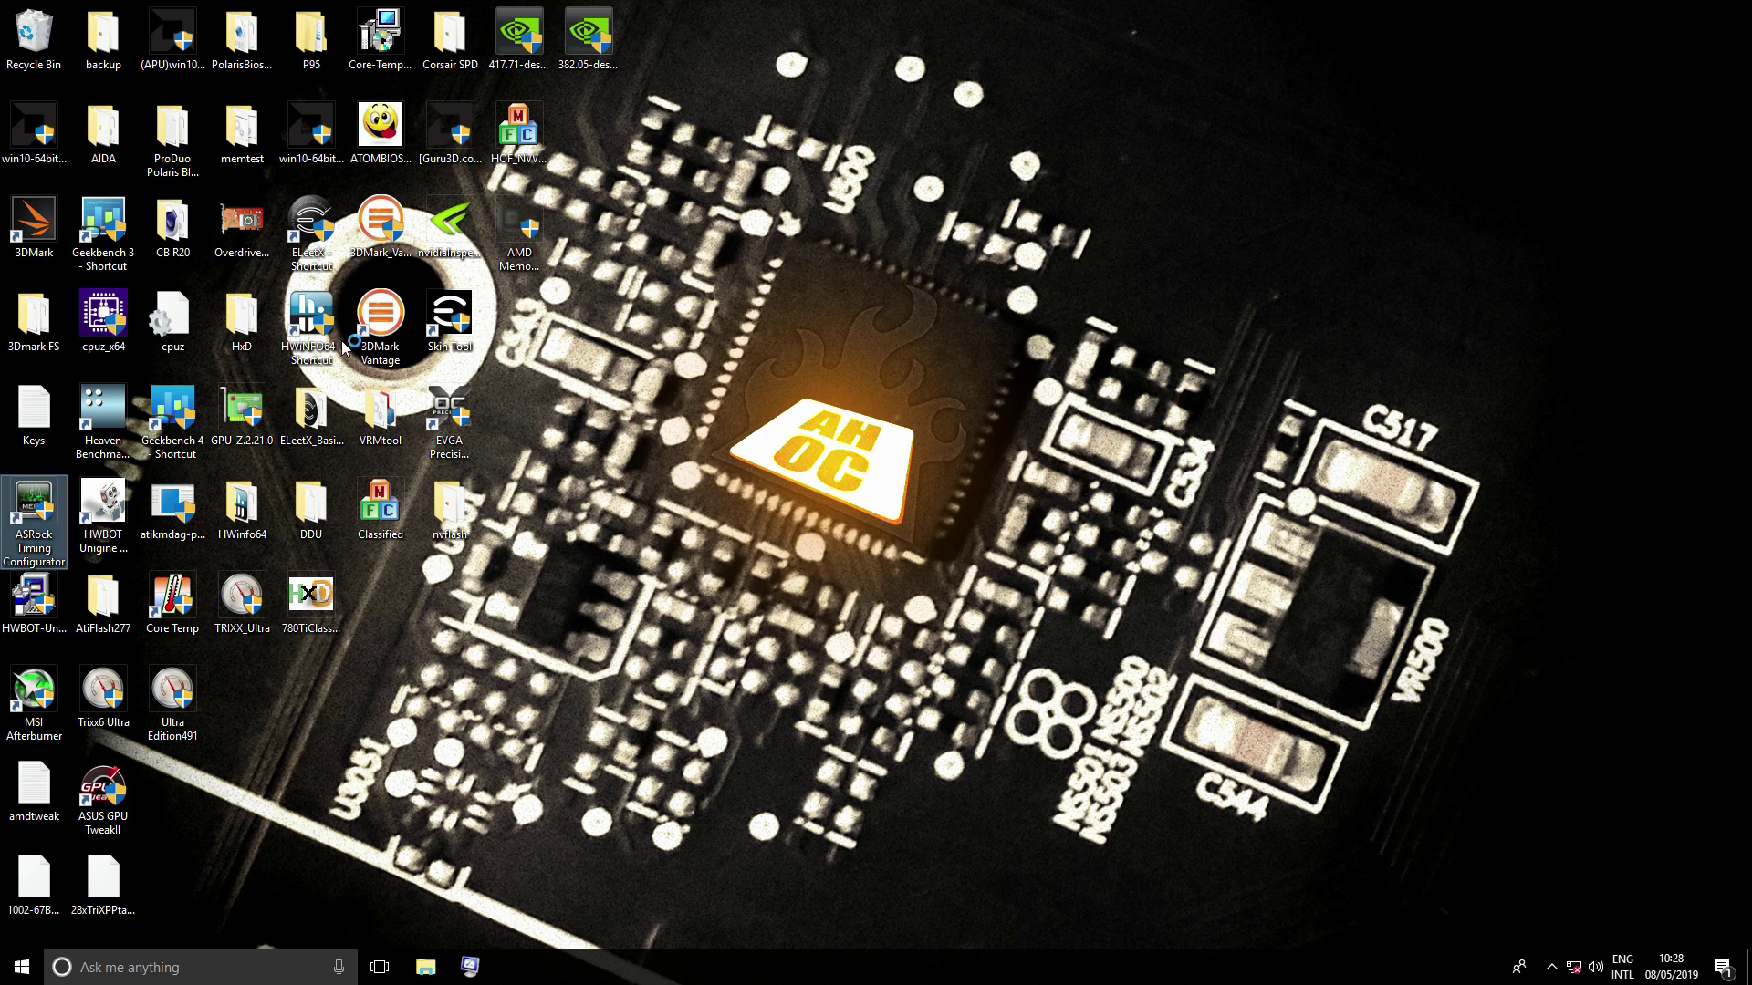
left_click(834, 436)
left_click(836, 455)
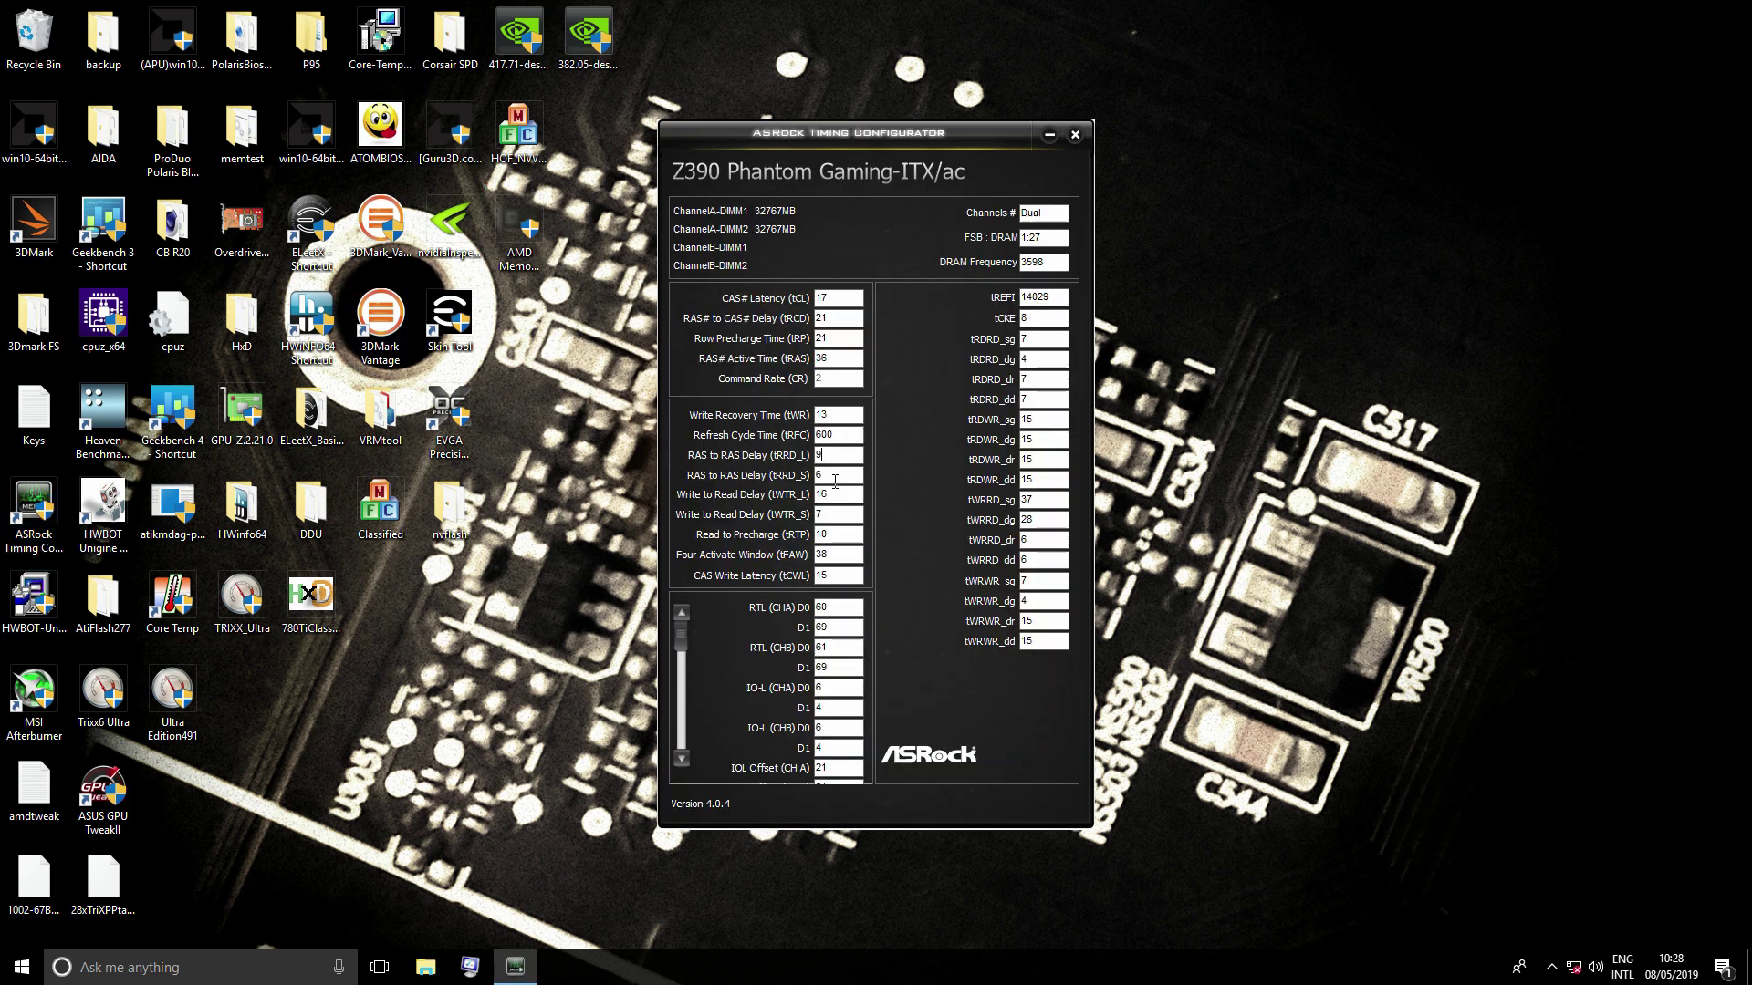
left_click(840, 534)
left_click(828, 571)
key("shift+Left")
left_click_drag(833, 294, 808, 294)
left_click_drag(1050, 299, 1021, 299)
left_click(1075, 134)
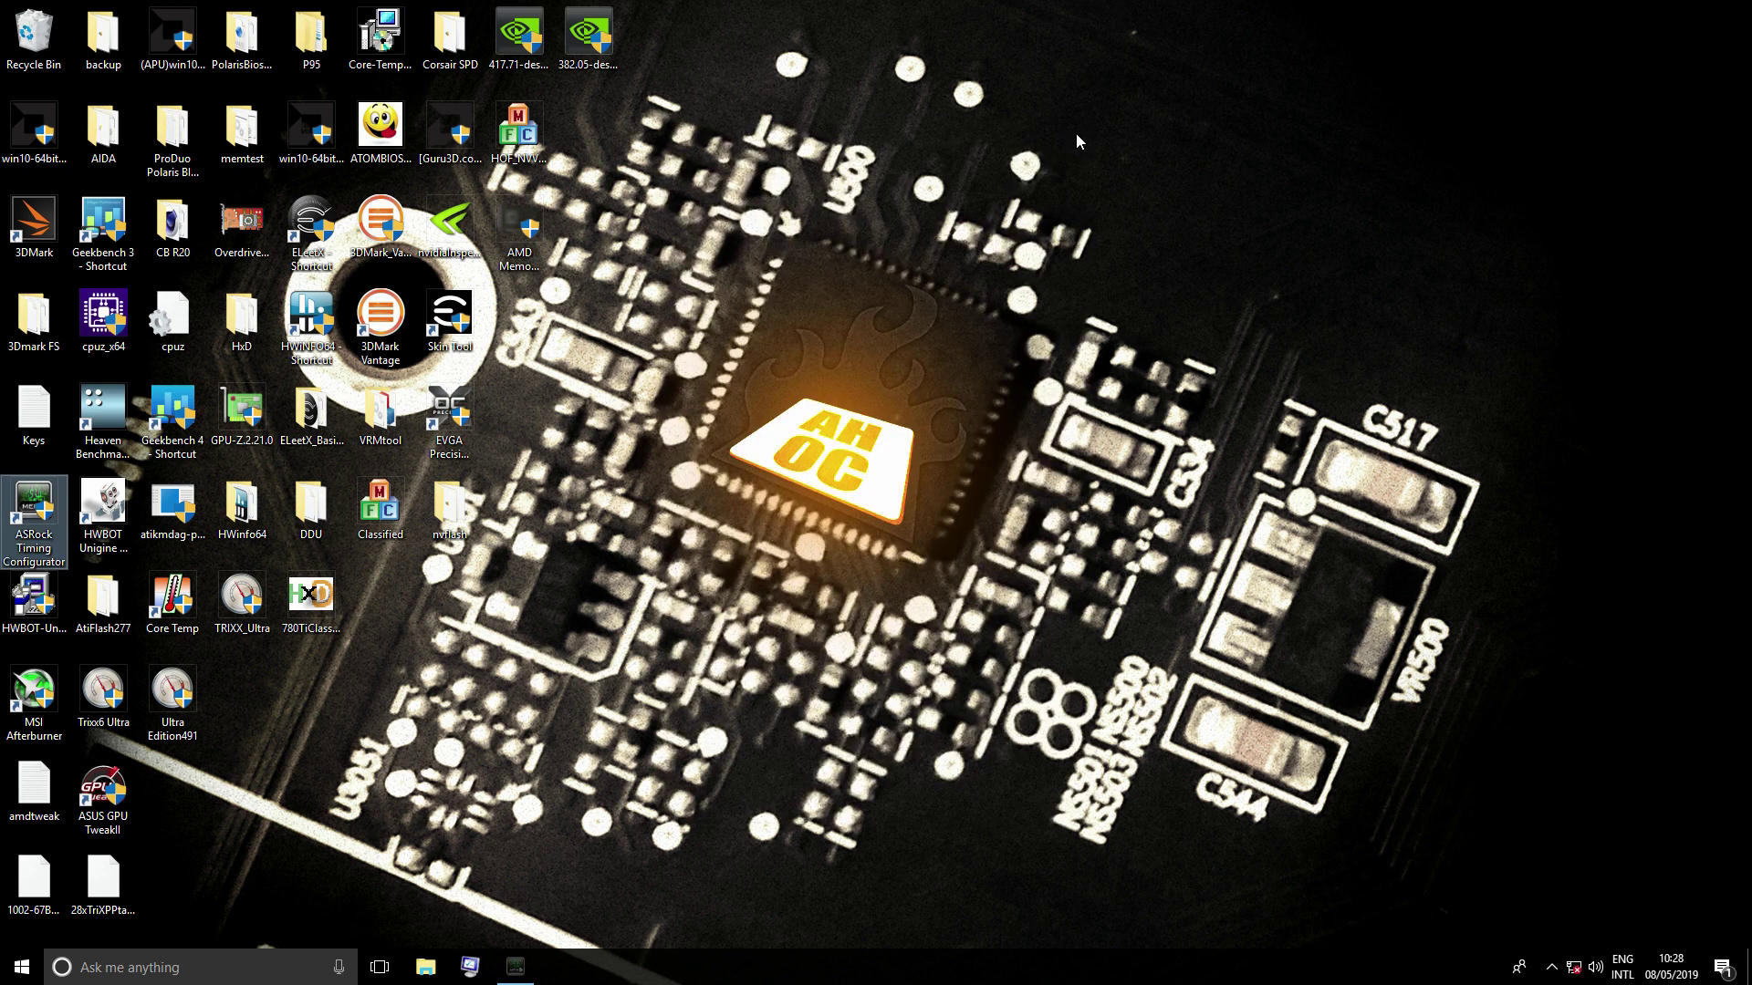
Step: Restart the computer from Windows to return to the ASRock UEFI
left_click(22, 966)
left_click(22, 918)
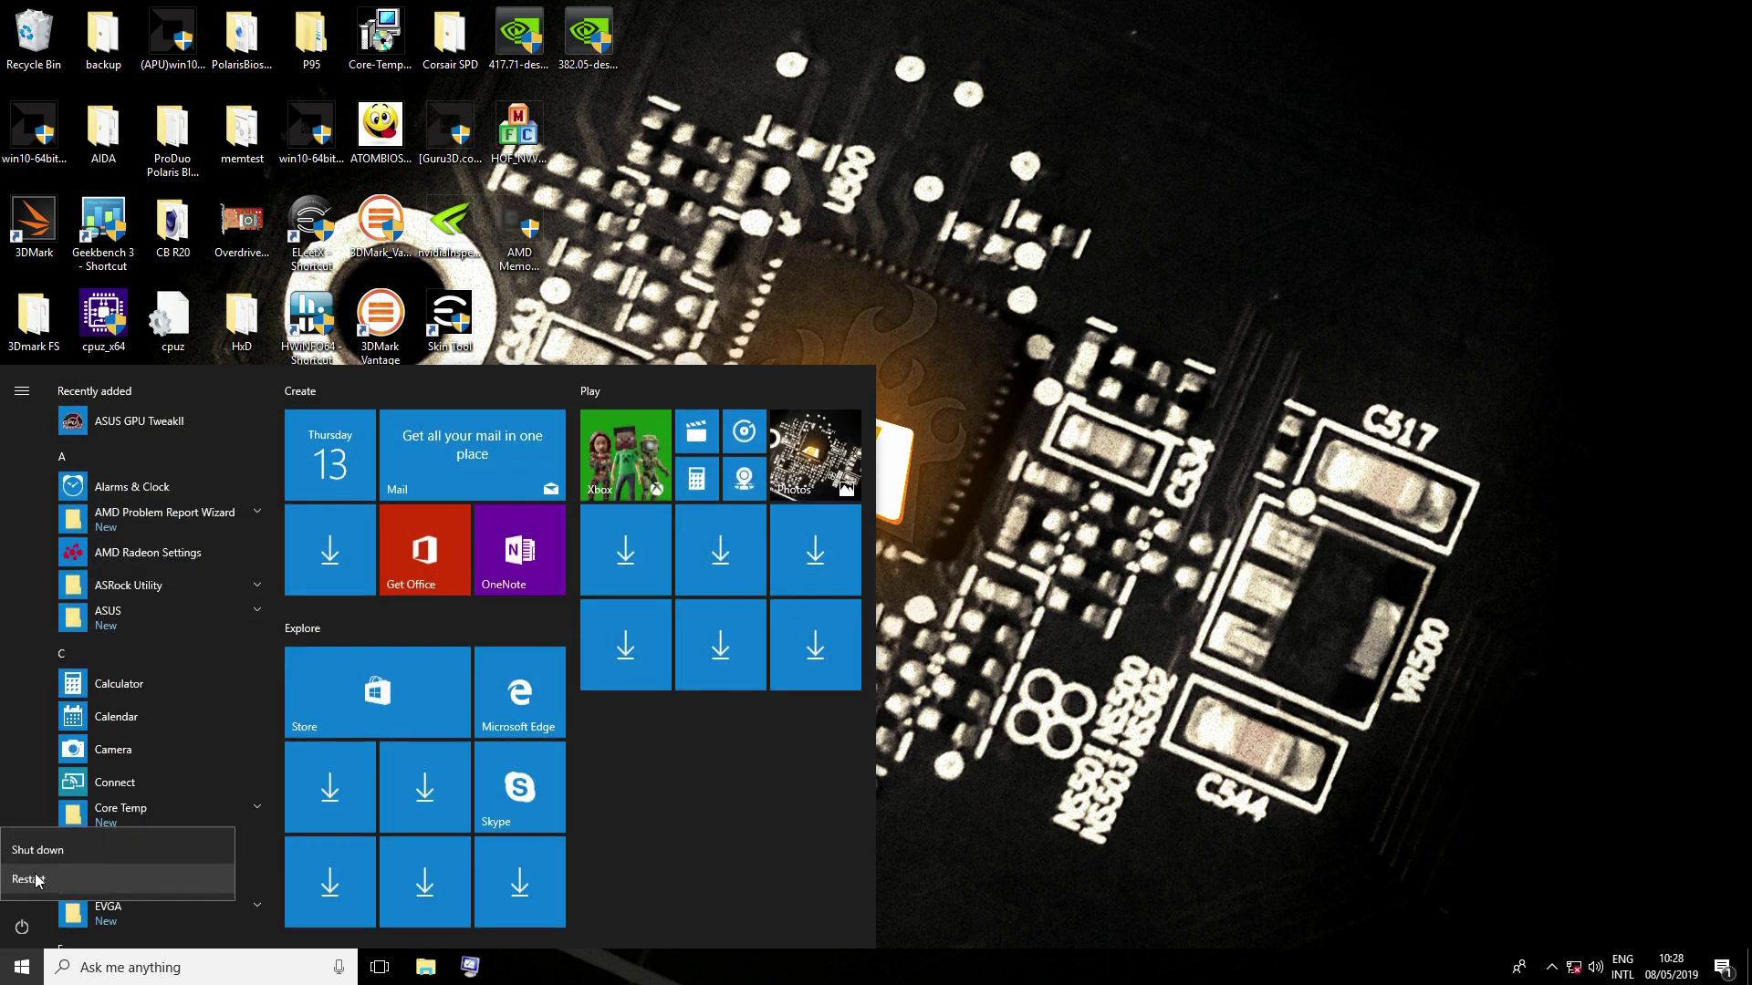
left_click(63, 878)
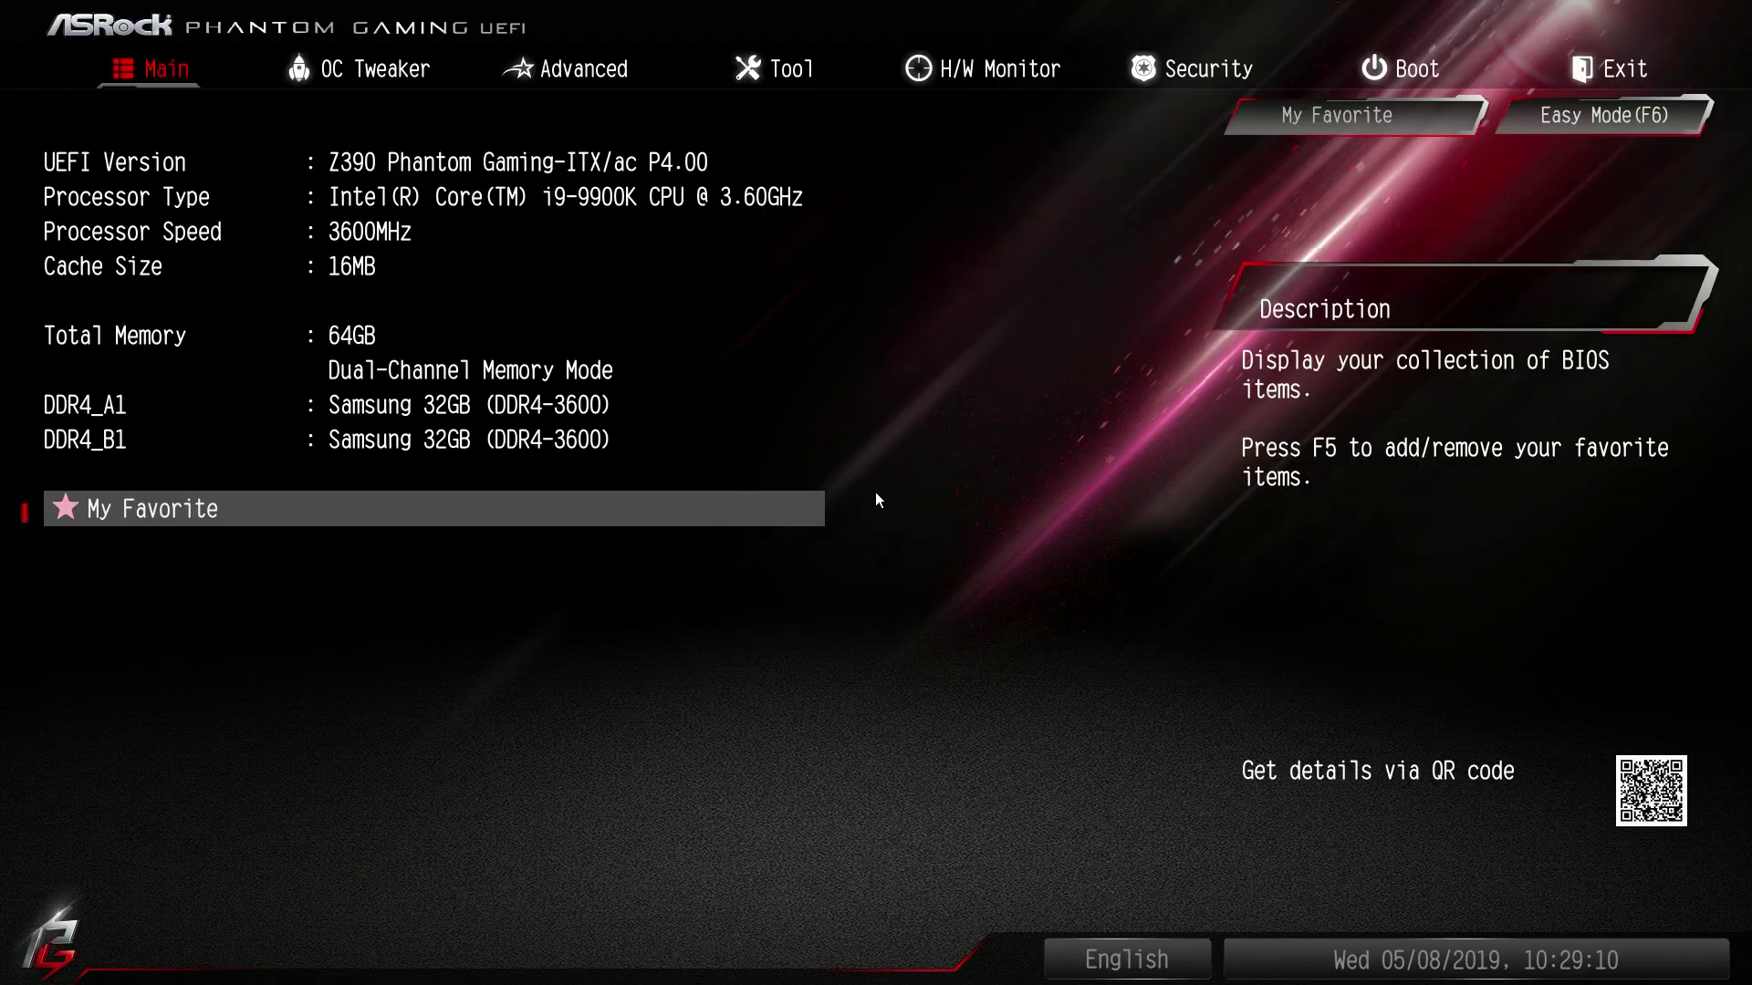
Step: Set tREFI to 28000 in the OC Tweaker's DRAM Configuration, then save the changes and exit setup
key("Right")
key("Down")
key("Down")
key("Down")
key("Return")
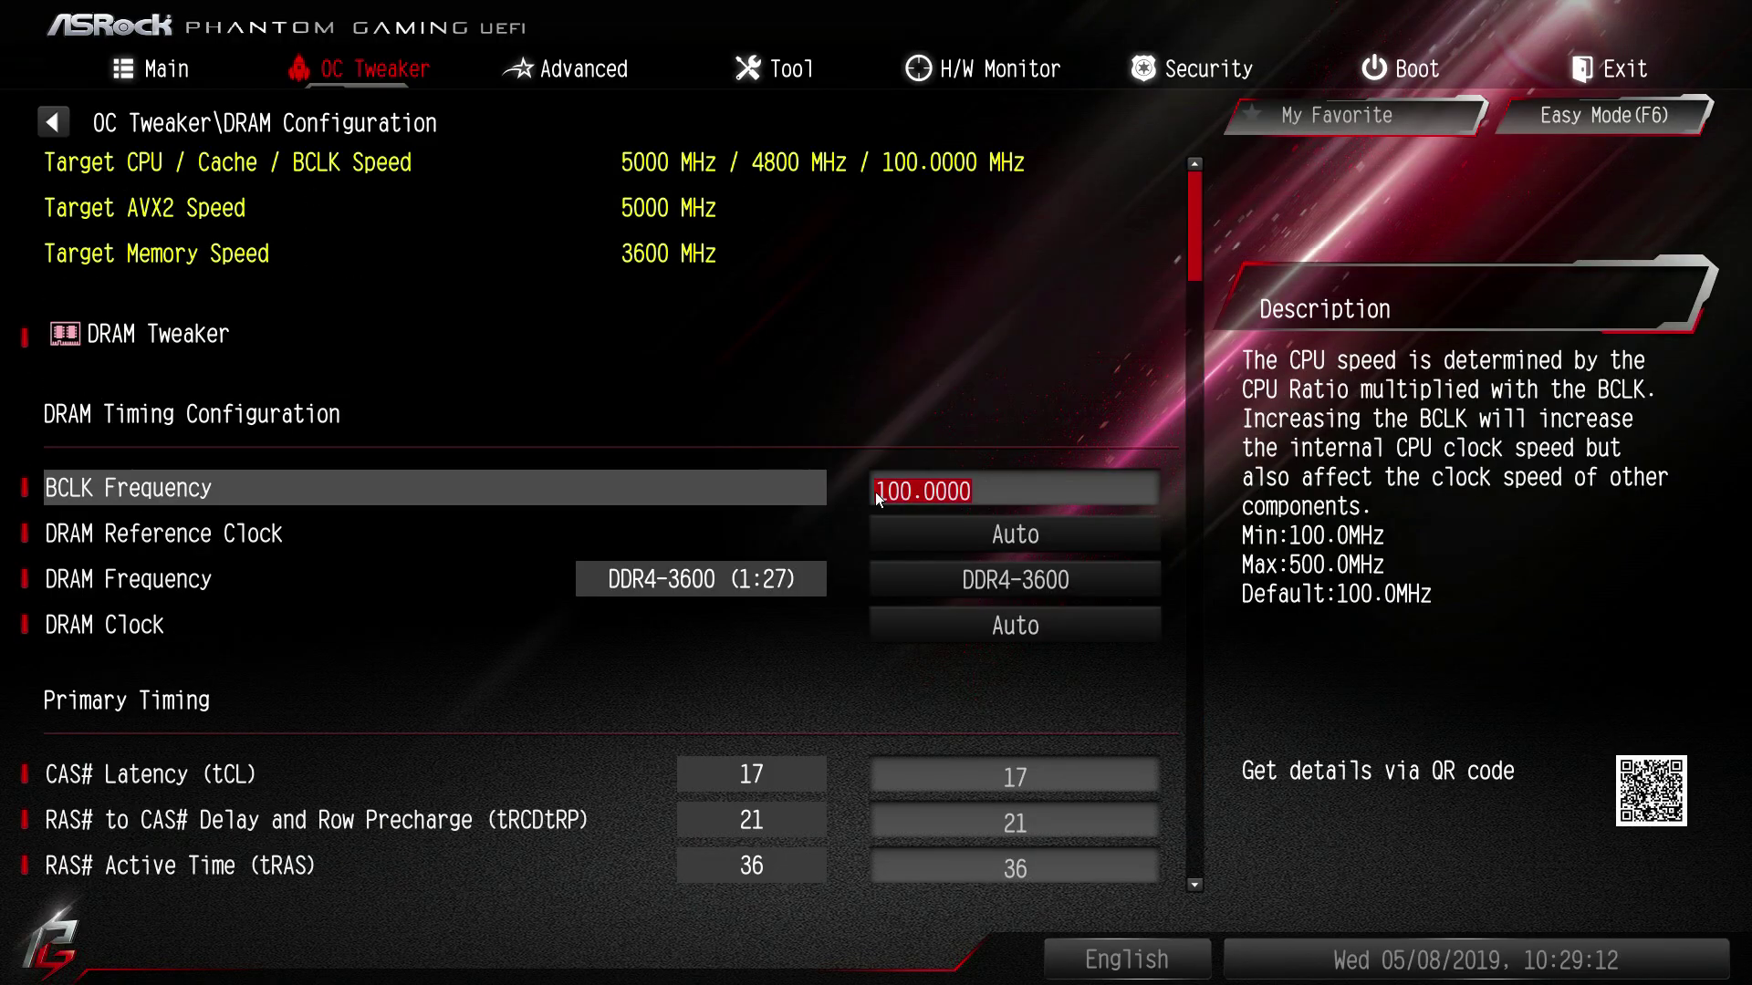
key("Down")
key("Down")
key("Down")
key("Down")
key("Down")
key("Down")
key("Down")
key("Down")
key("Down")
key("Down")
key("Down")
key("Down")
key("Down")
key("Down")
key("Down")
key("Down")
key("Down")
key("Down")
key("Down")
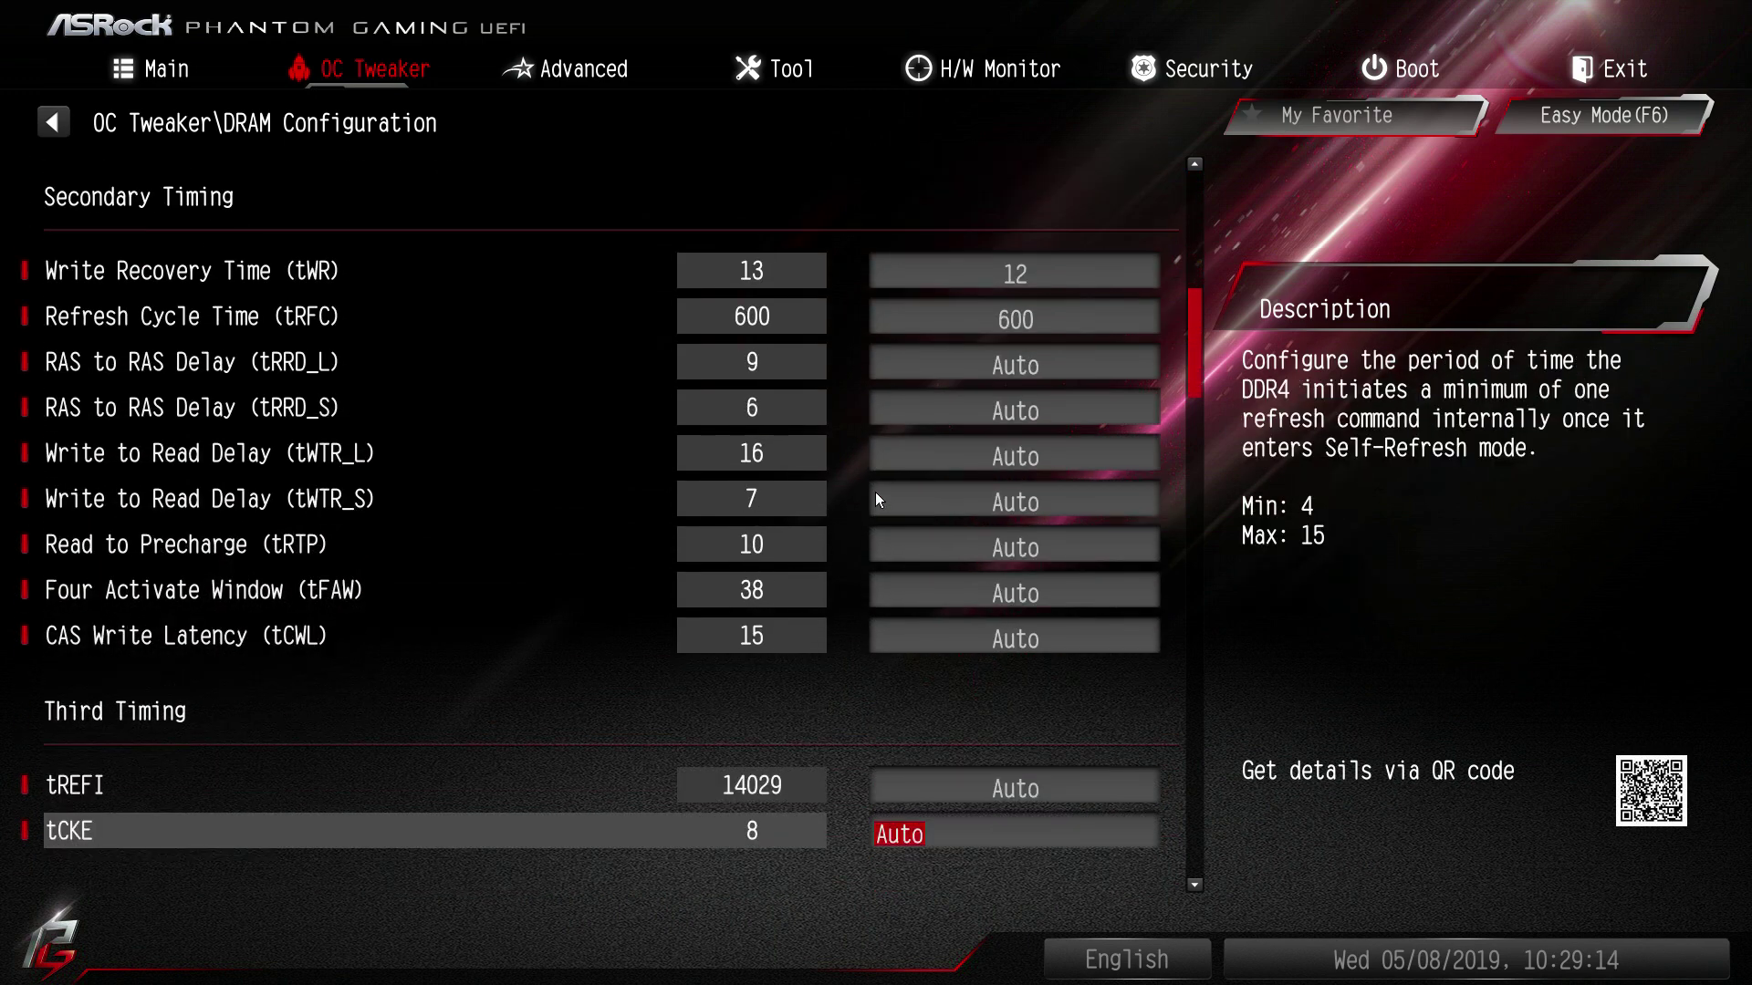
key("Up")
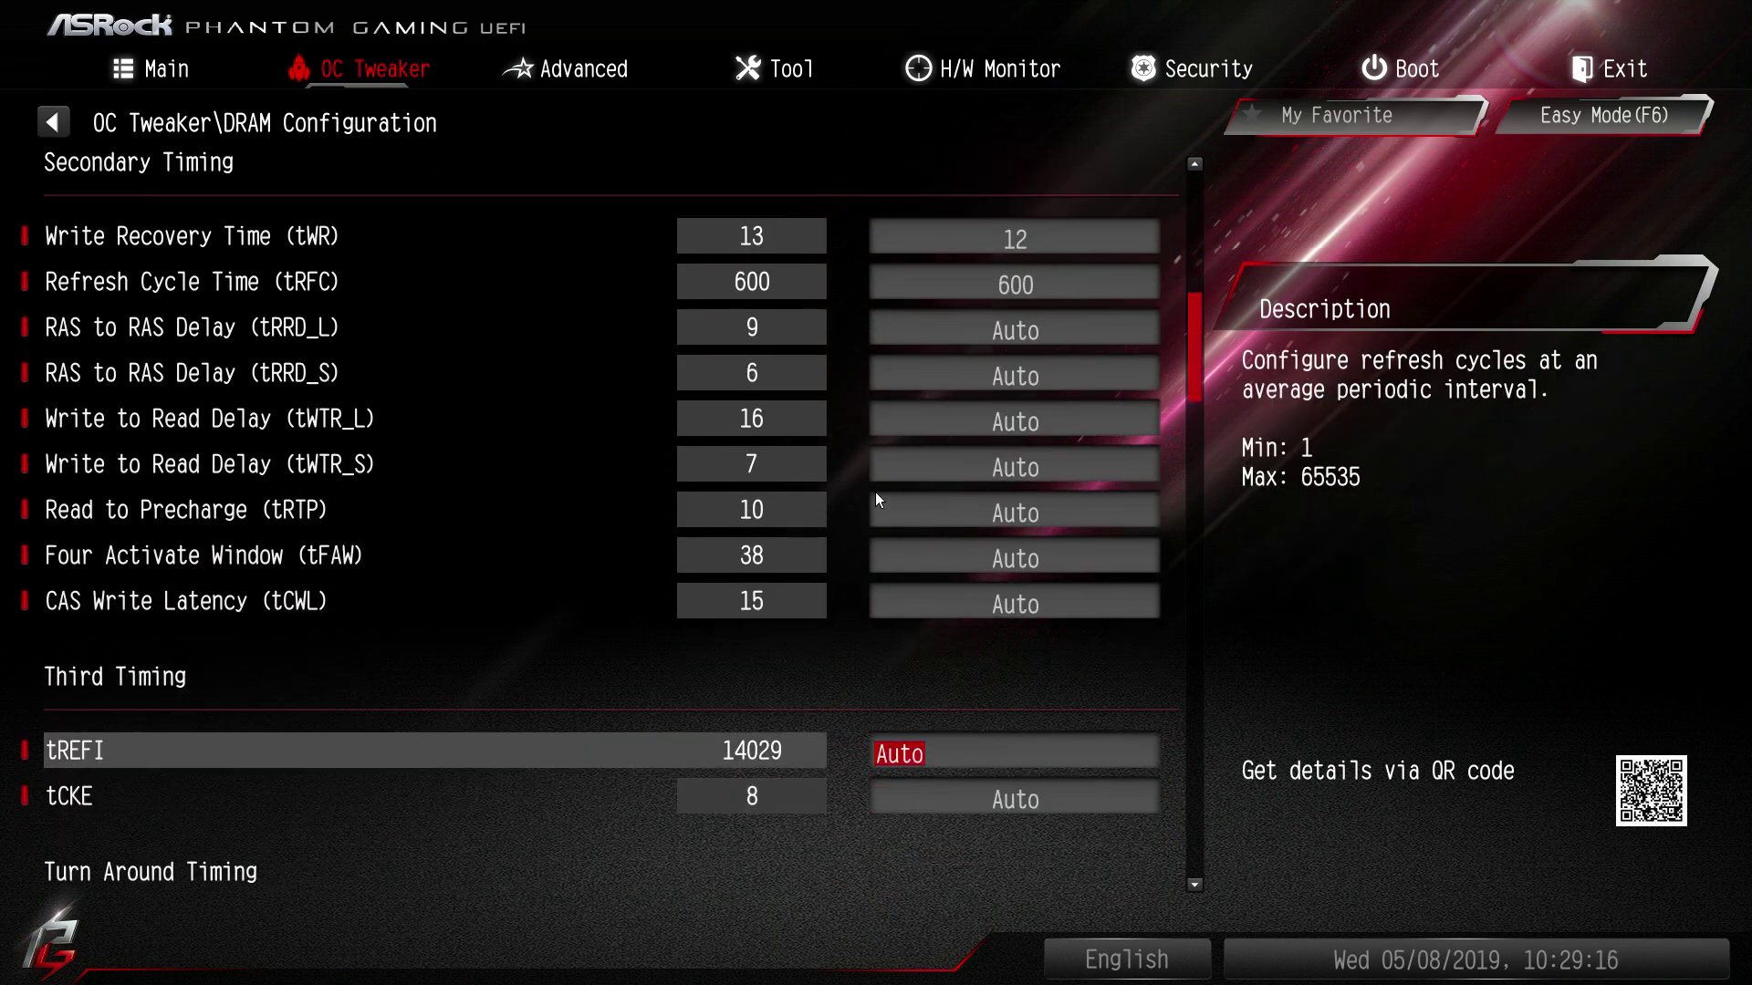
type("28000")
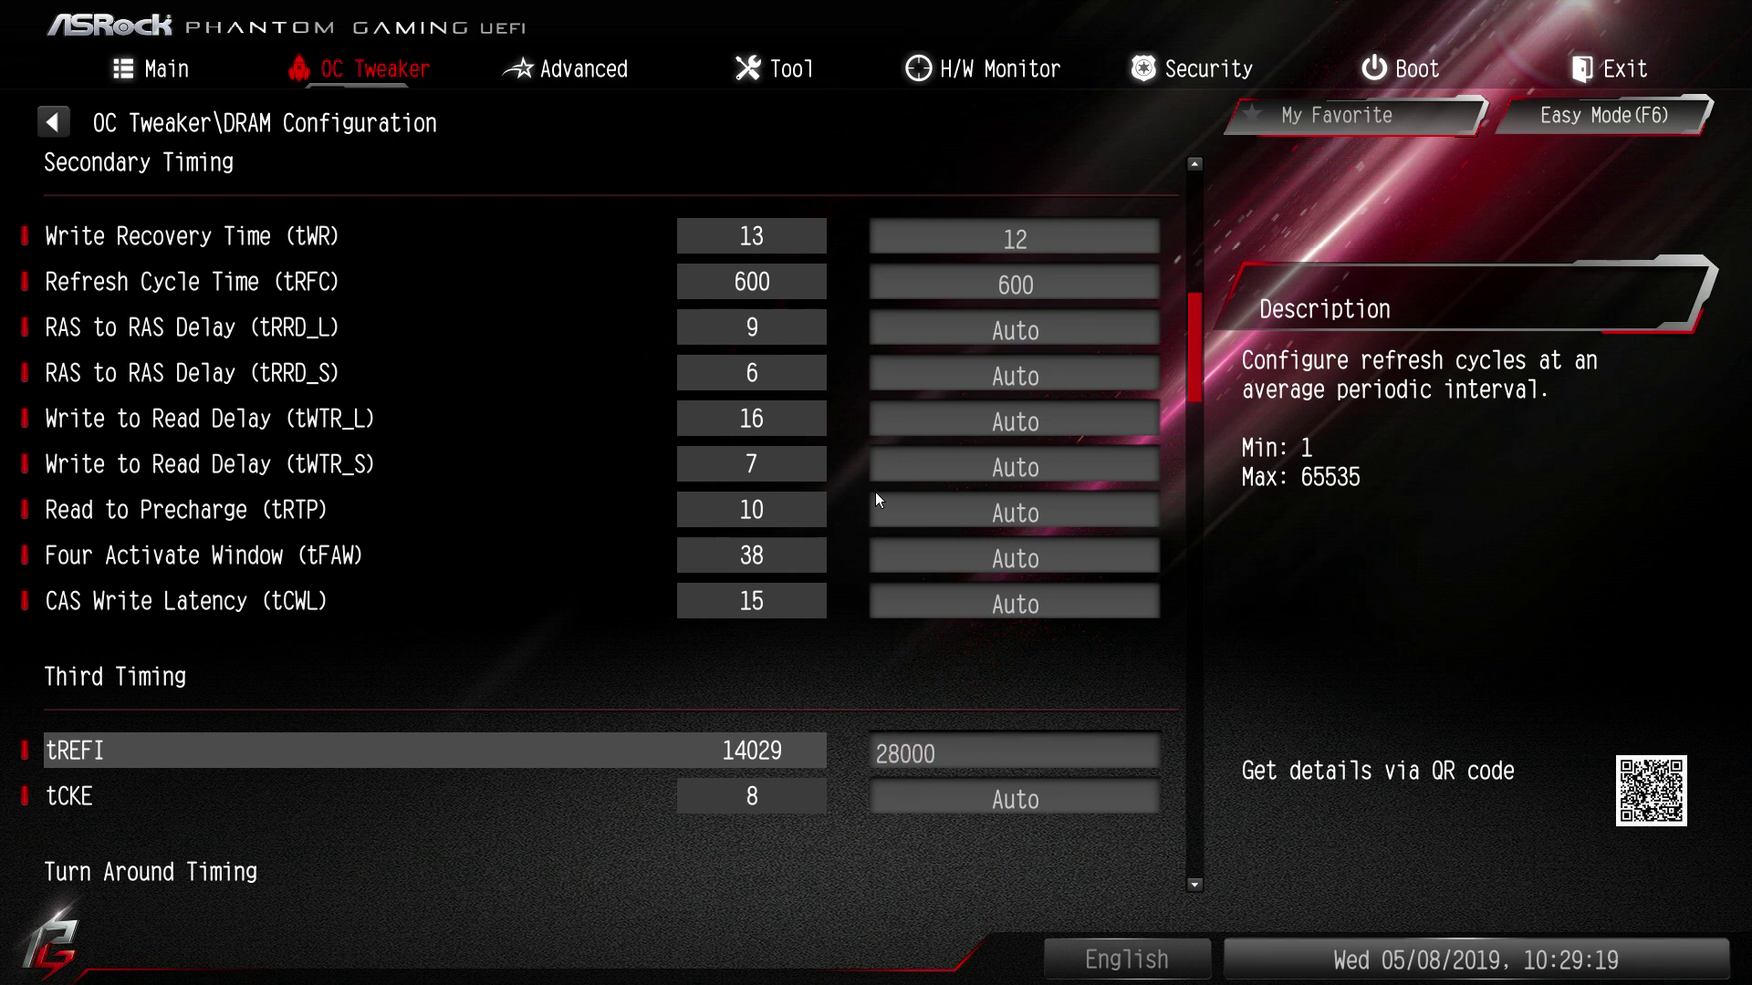
key("Return")
key("F10")
key("Return")
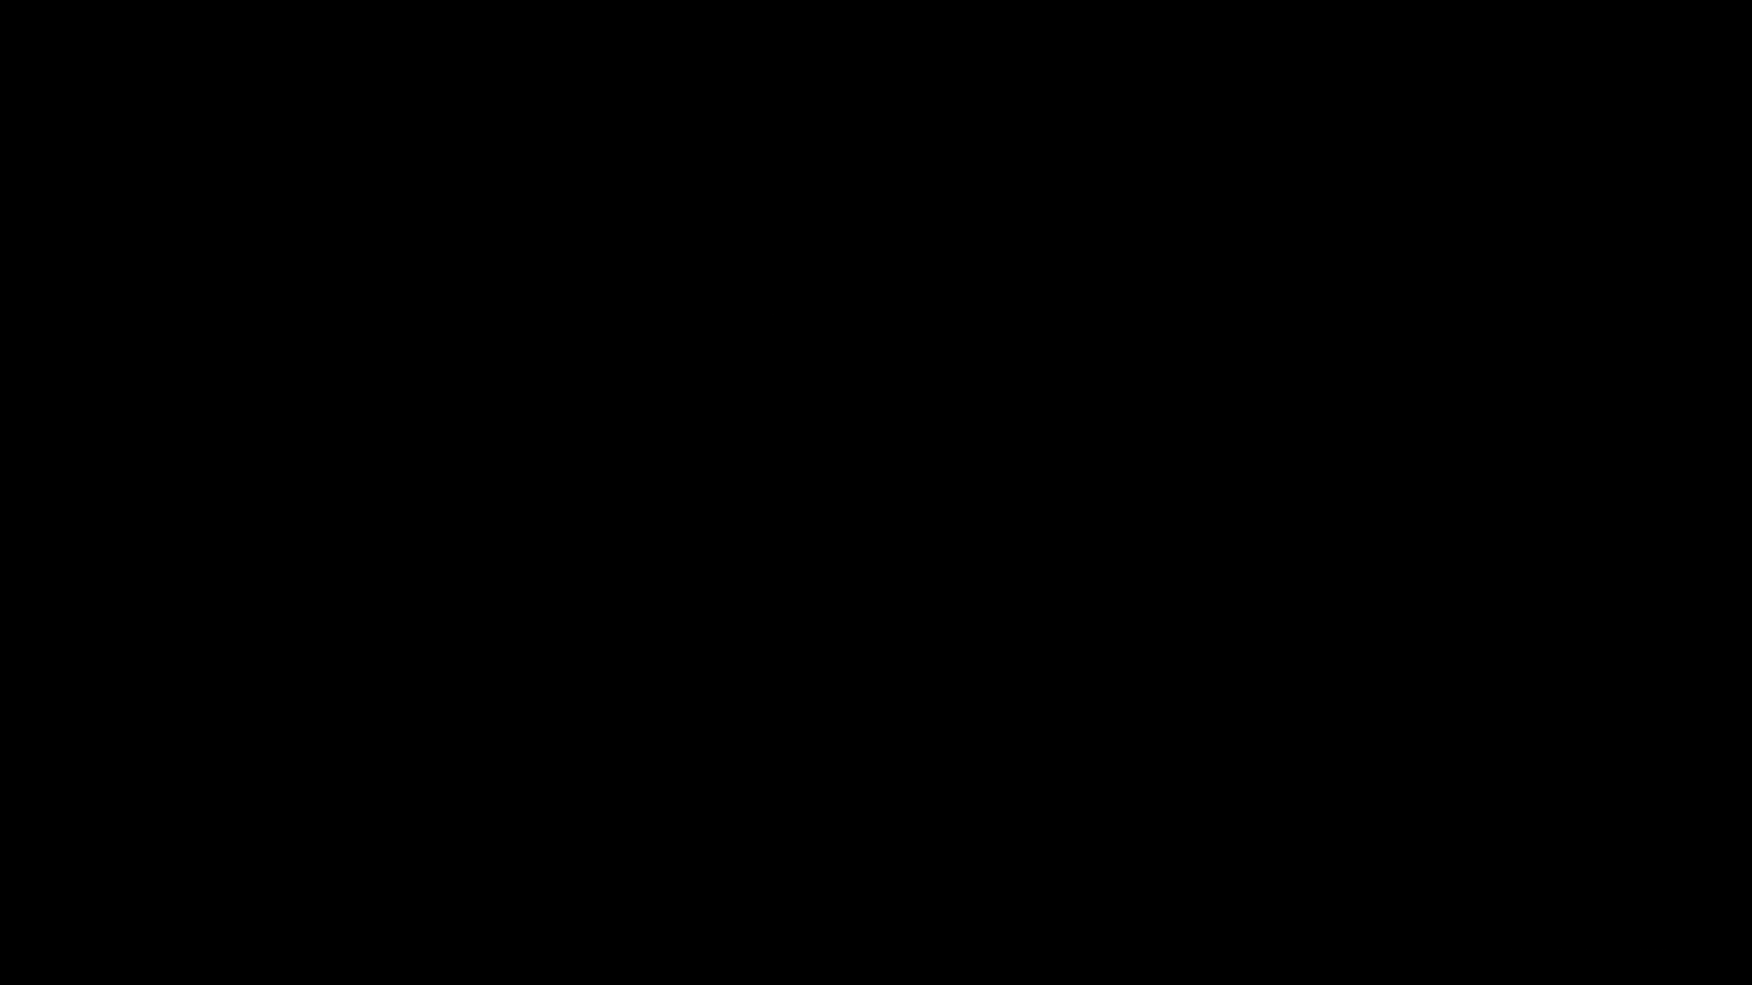
Step: Raise tREFI to 44000 in the DRAM Configuration's third timings, then save the changes and exit setup
key("Right")
key("Down")
key("Down")
key("Down")
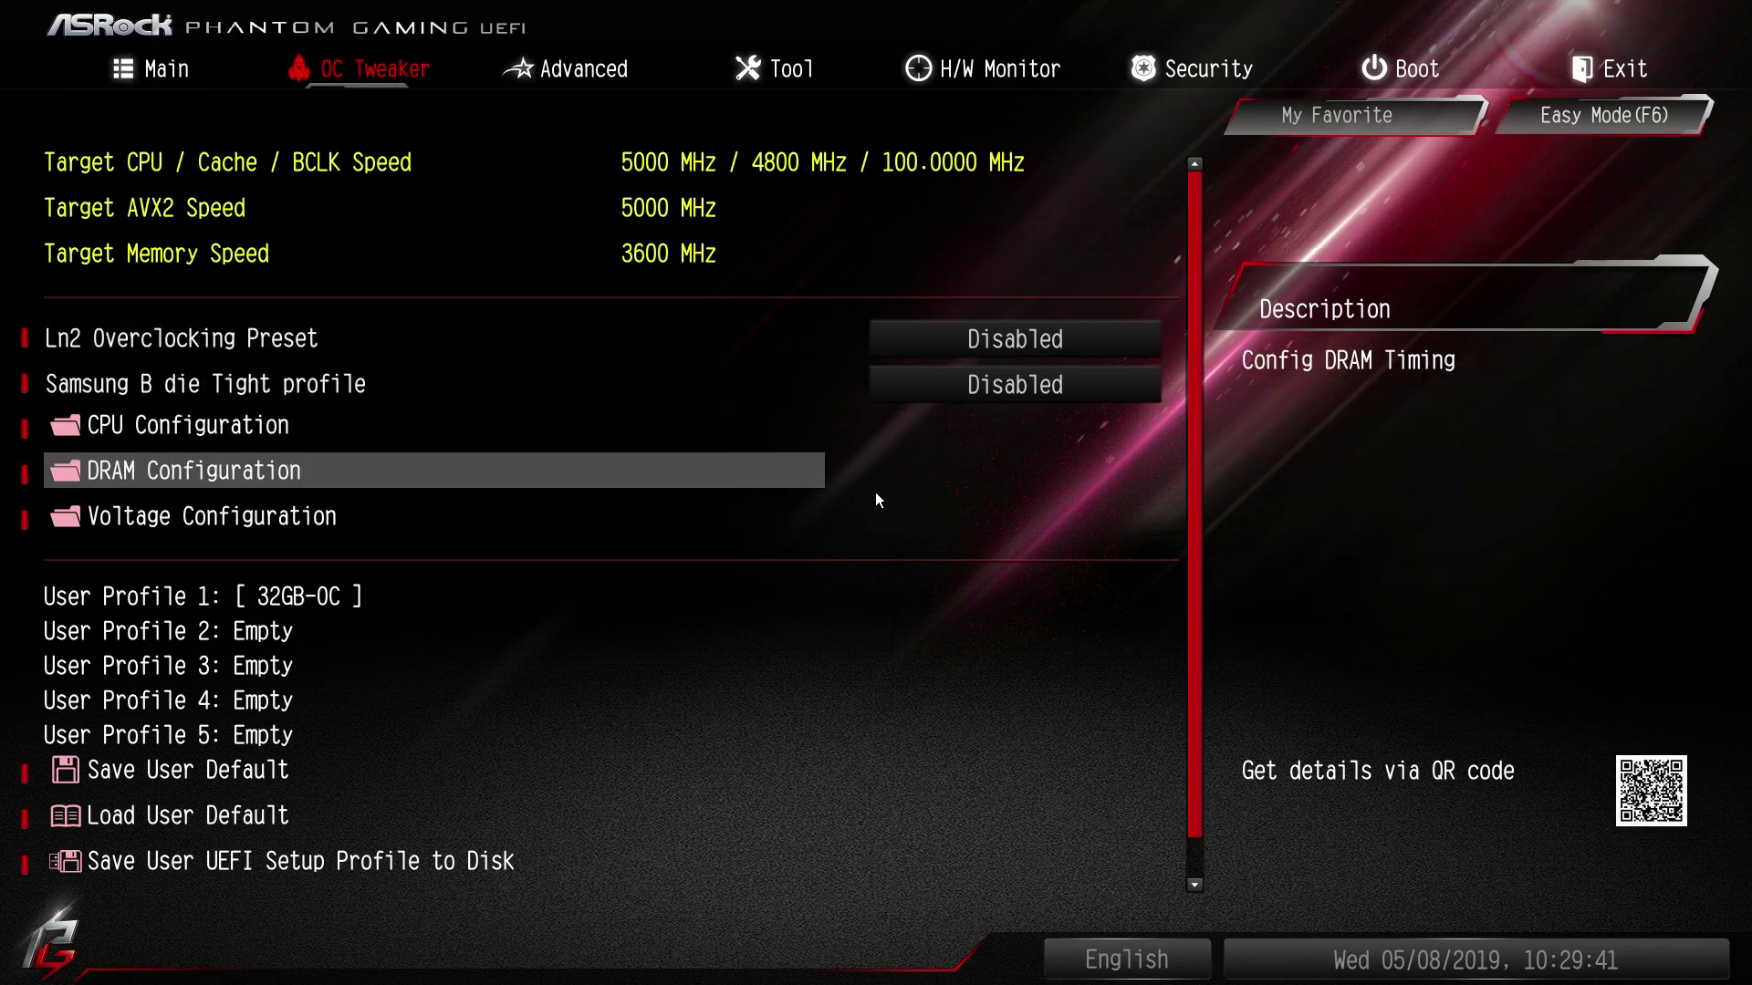
key("Return")
key("Down")
key("Down")
key("Down")
key("Down")
key("Down")
key("Down")
key("Down")
key("Down")
key("Down")
key("Down")
key("Down")
key("Down")
key("Down")
key("Down")
key("Down")
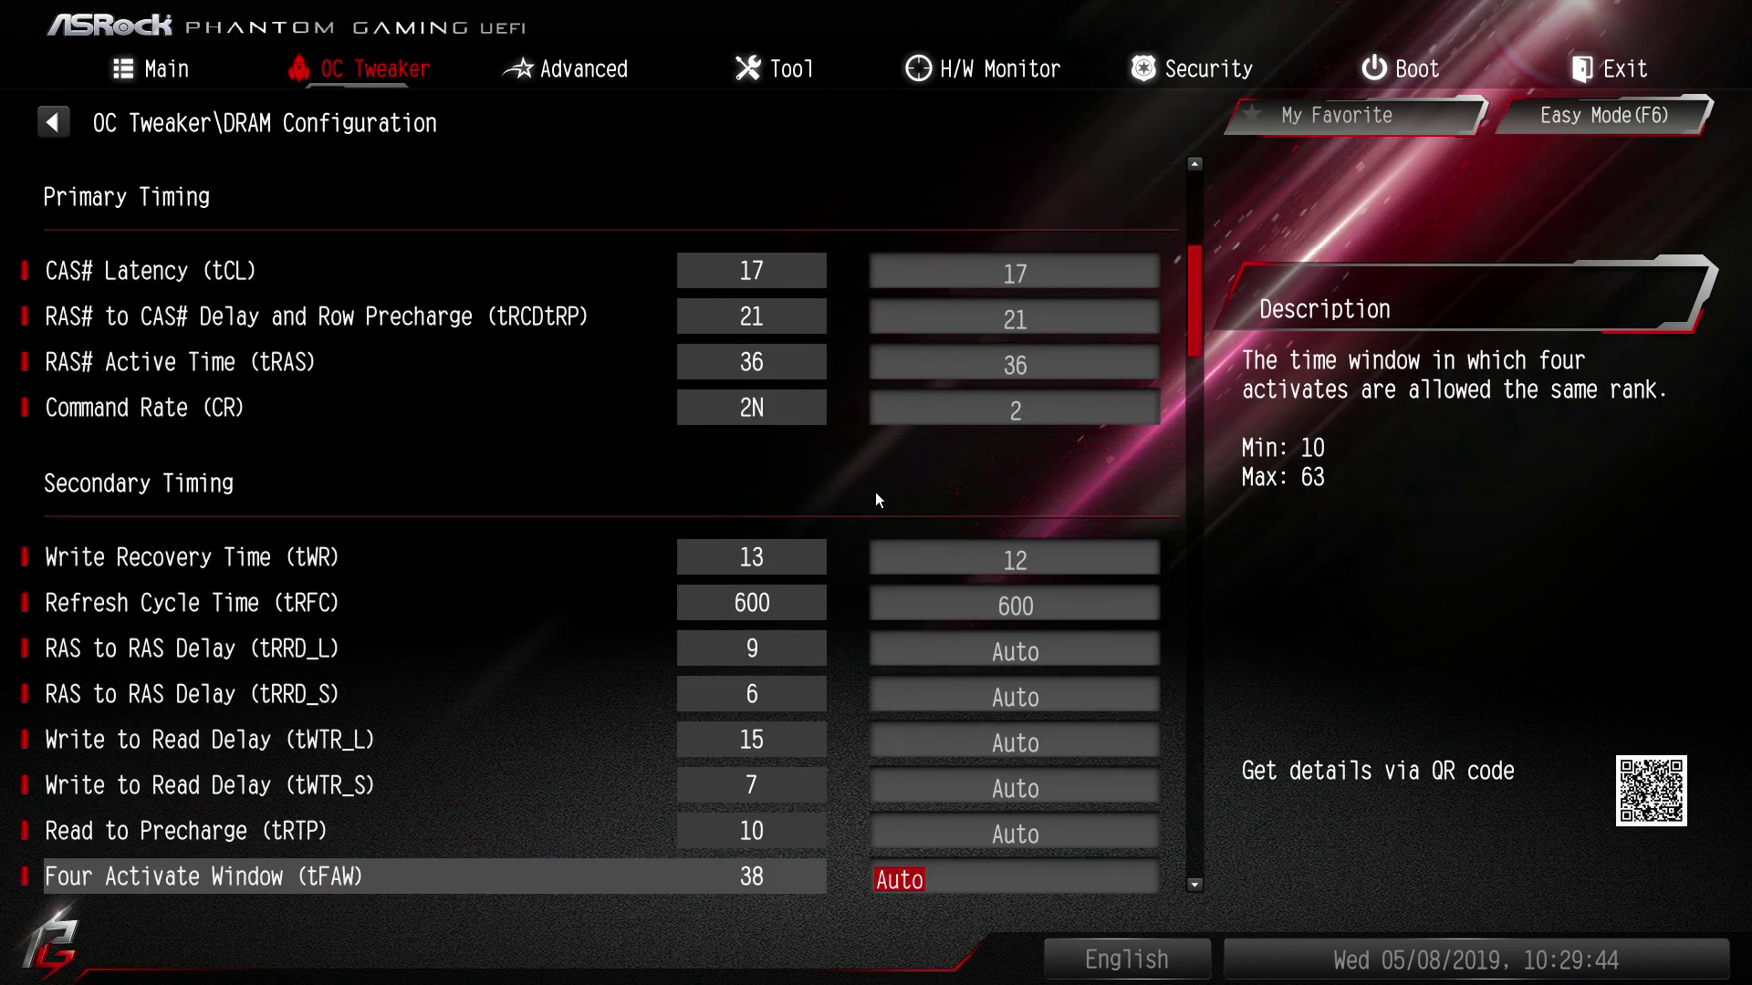
key("Down")
key("Down")
key("Down")
key("Up")
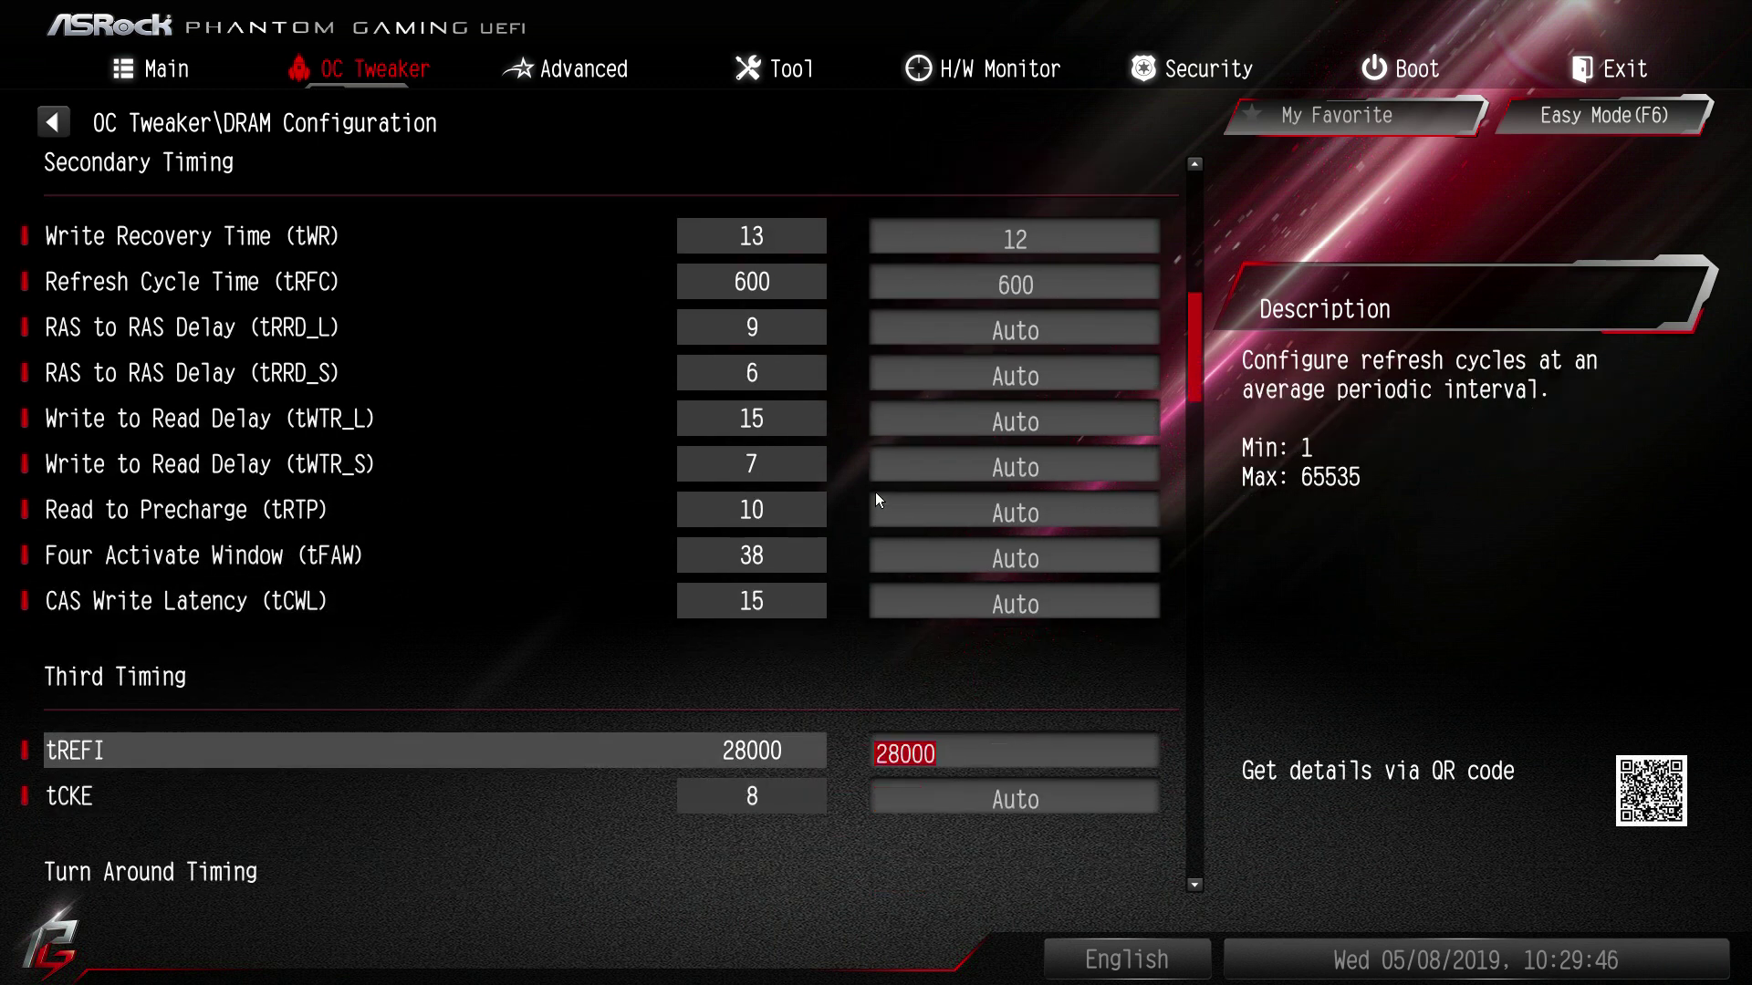
type("44000")
key("Down")
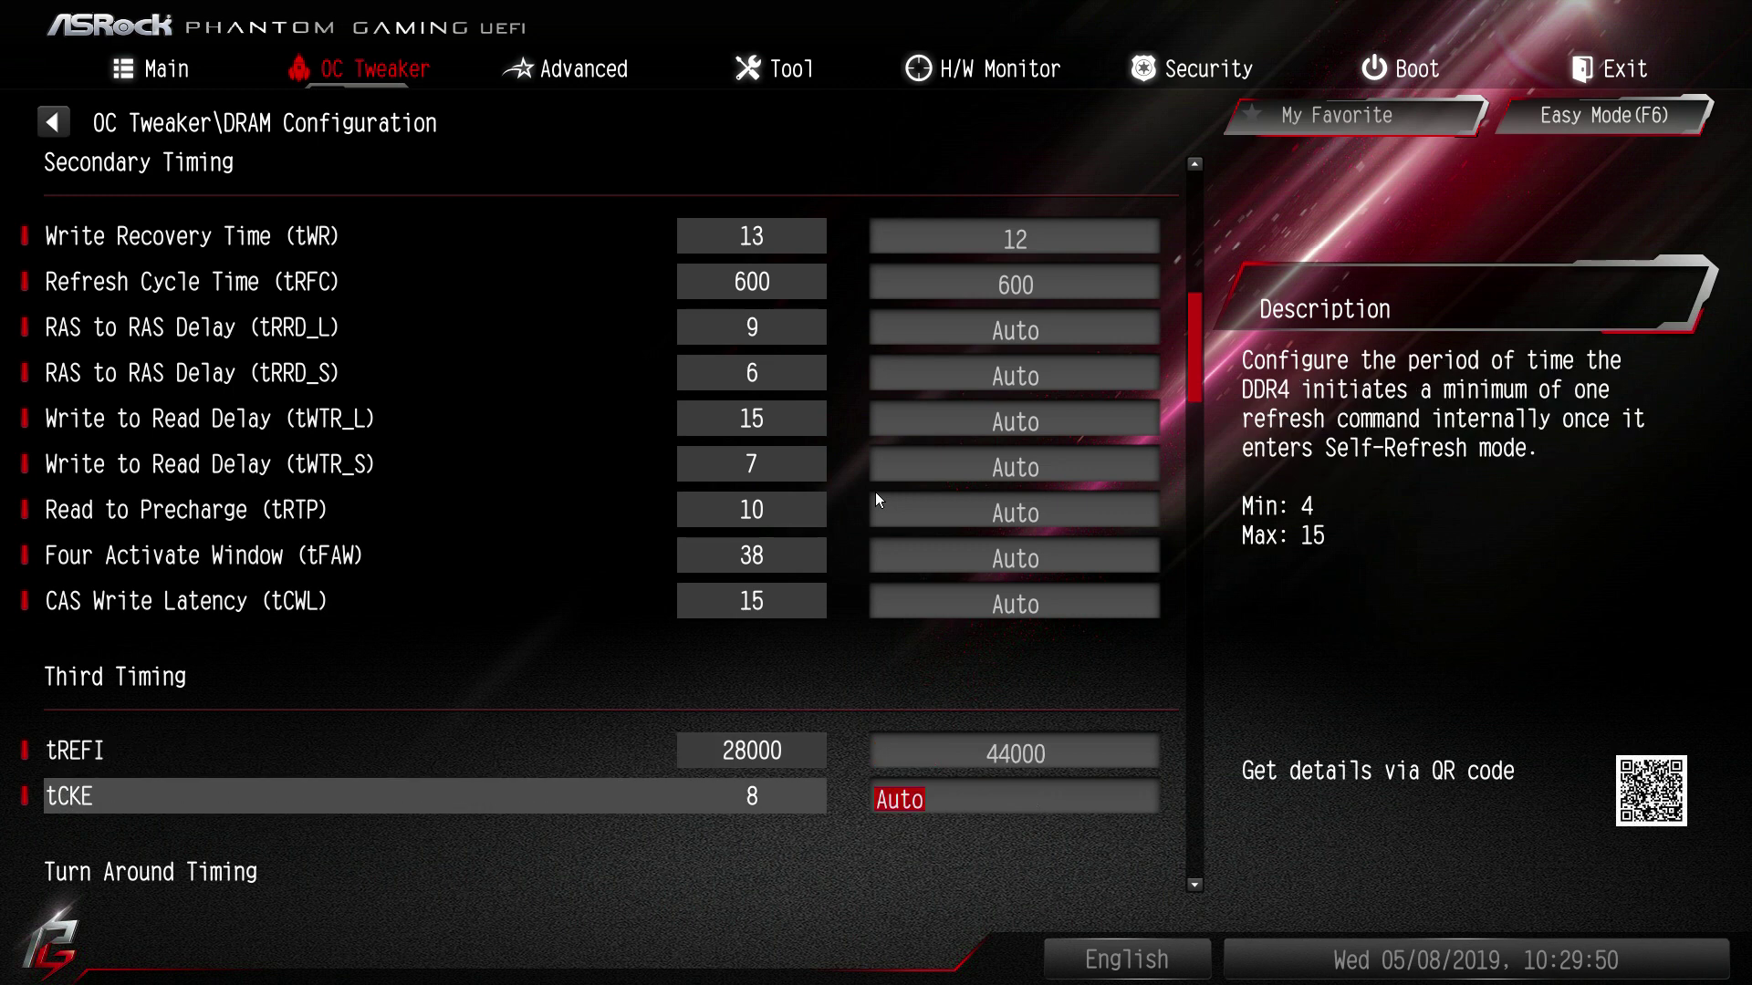
key("F10")
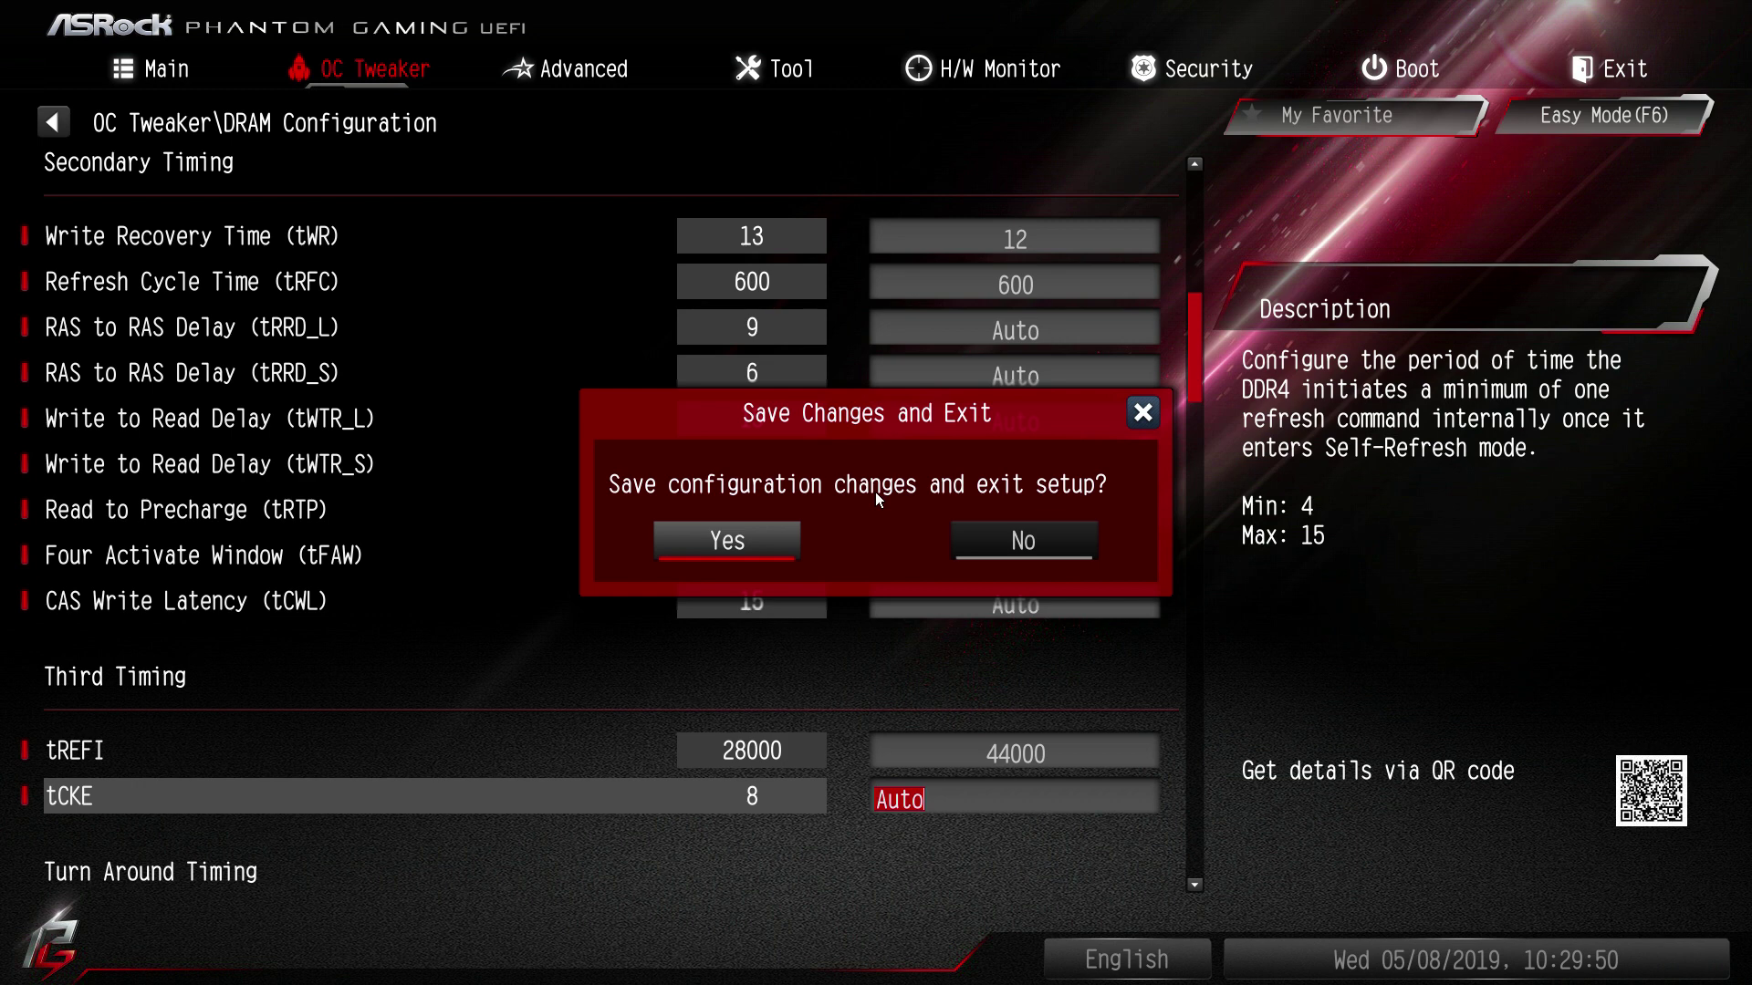
key("Return")
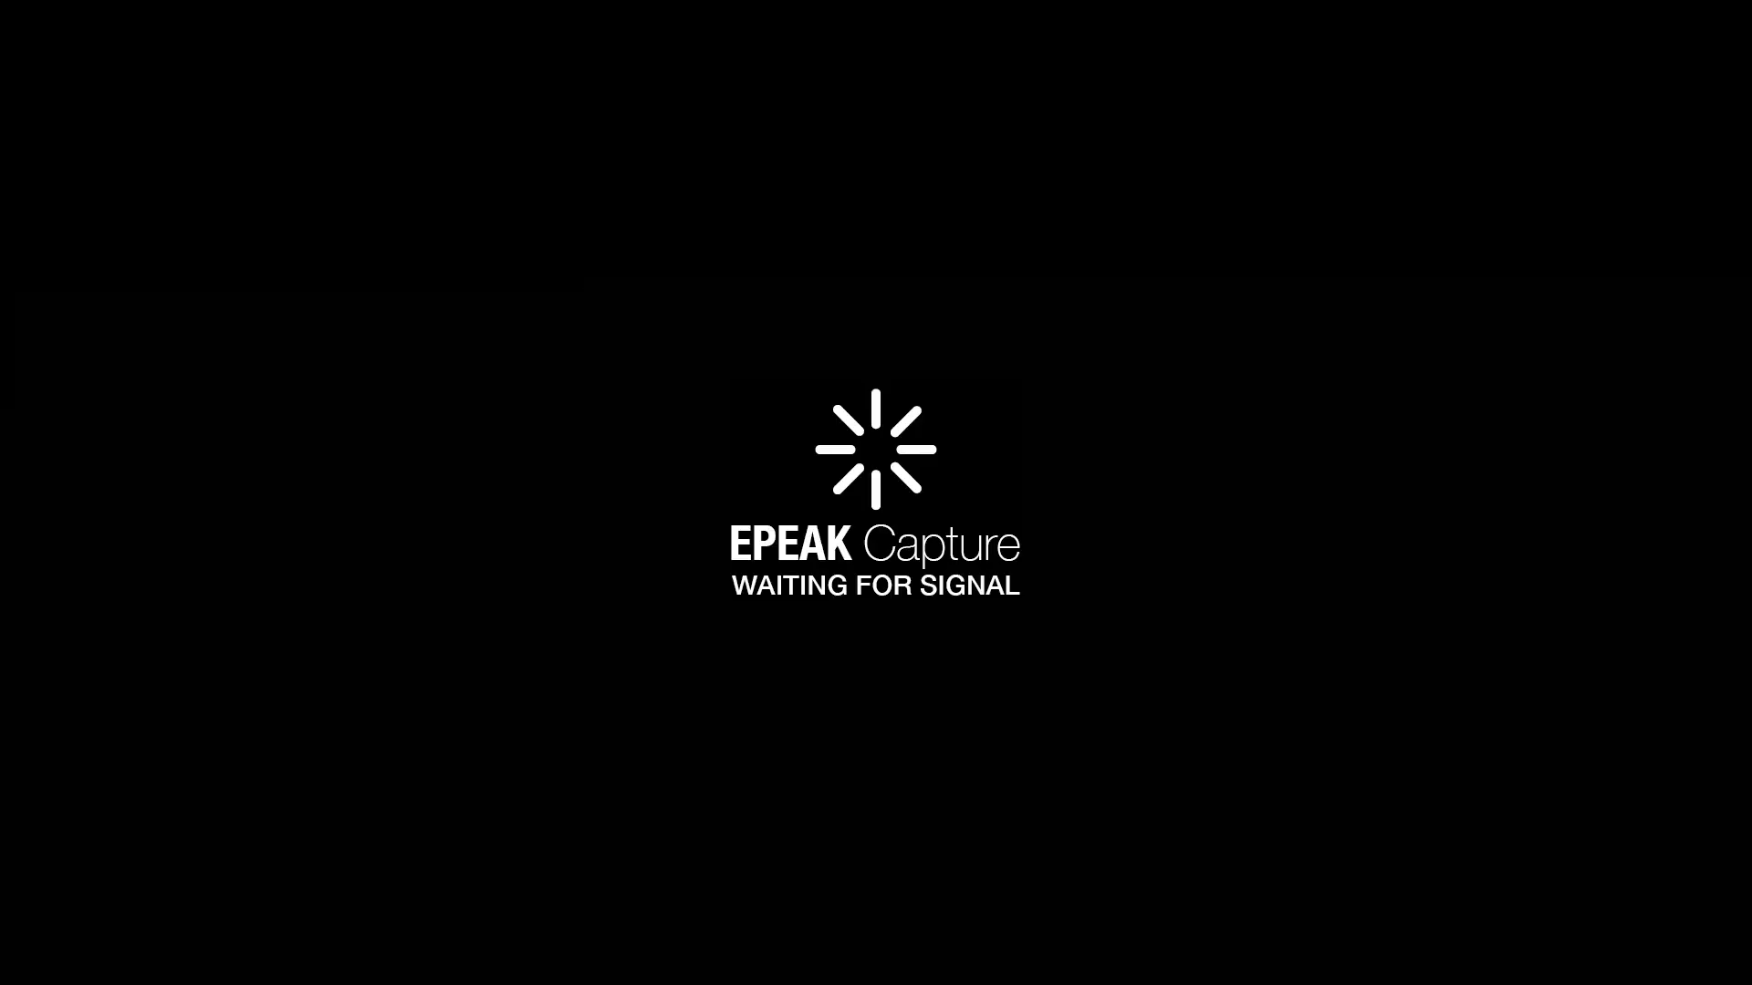
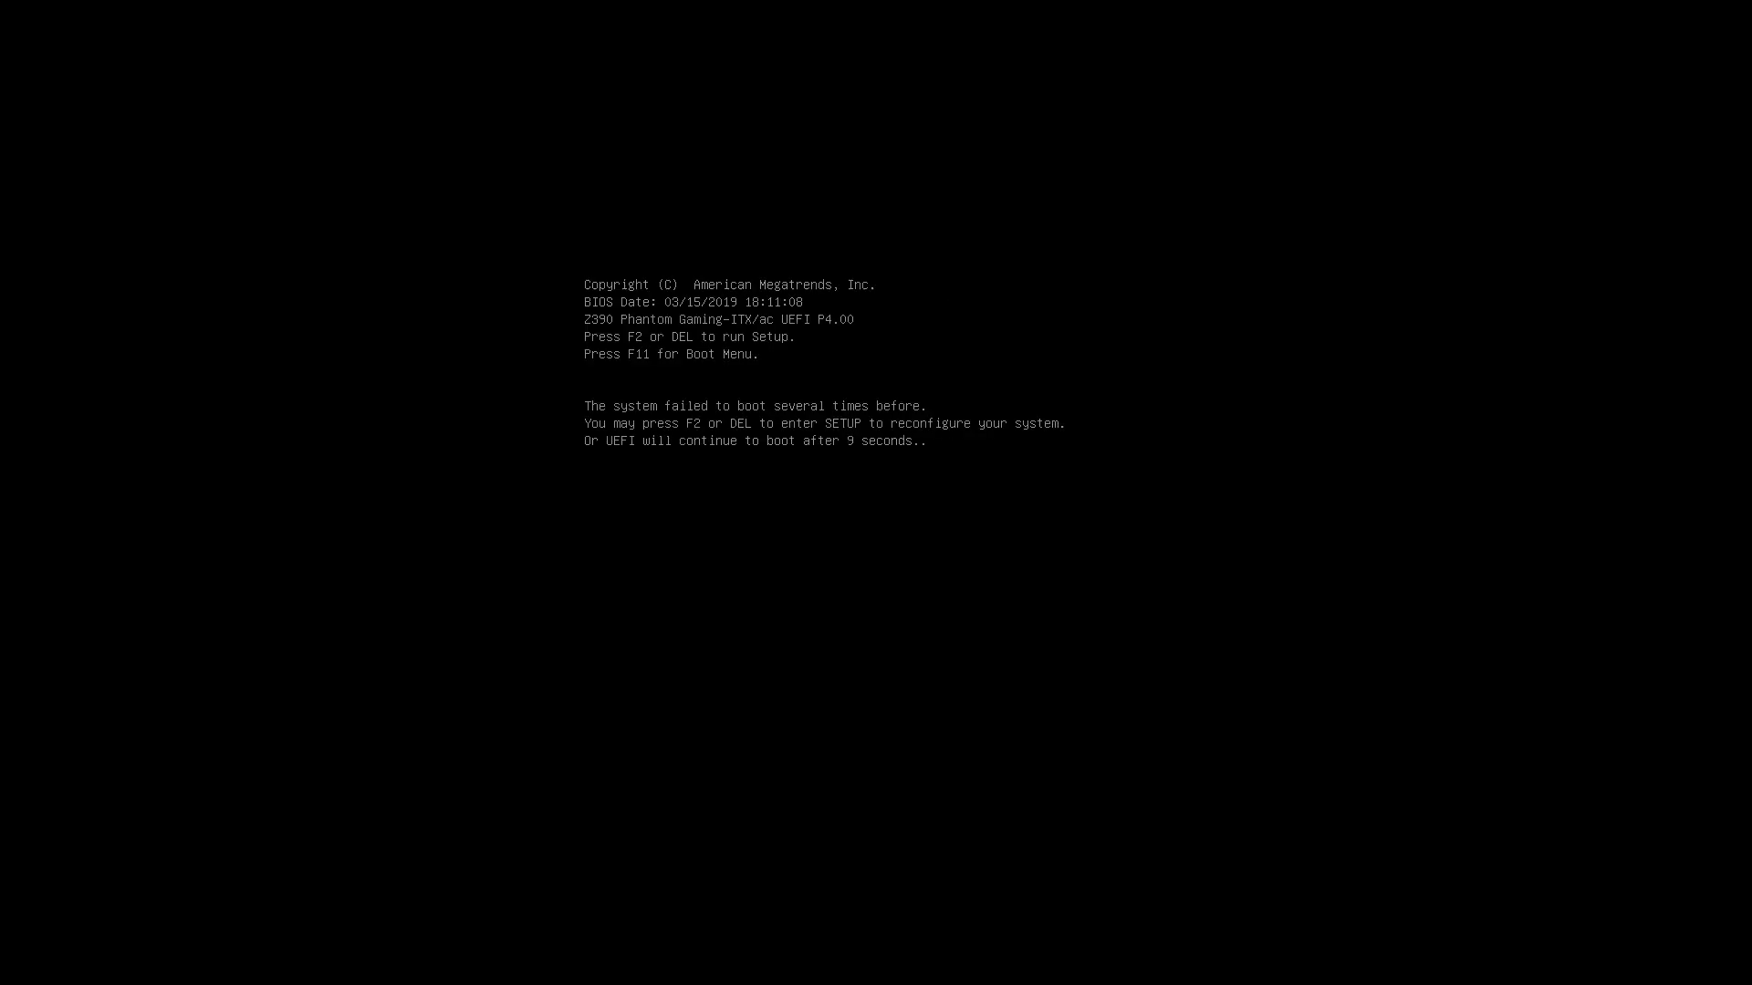
Step: Enter UEFI setup and set CAS# Latency (tCL) to 17 in the OC Tweaker's DRAM Configuration
key("Delete")
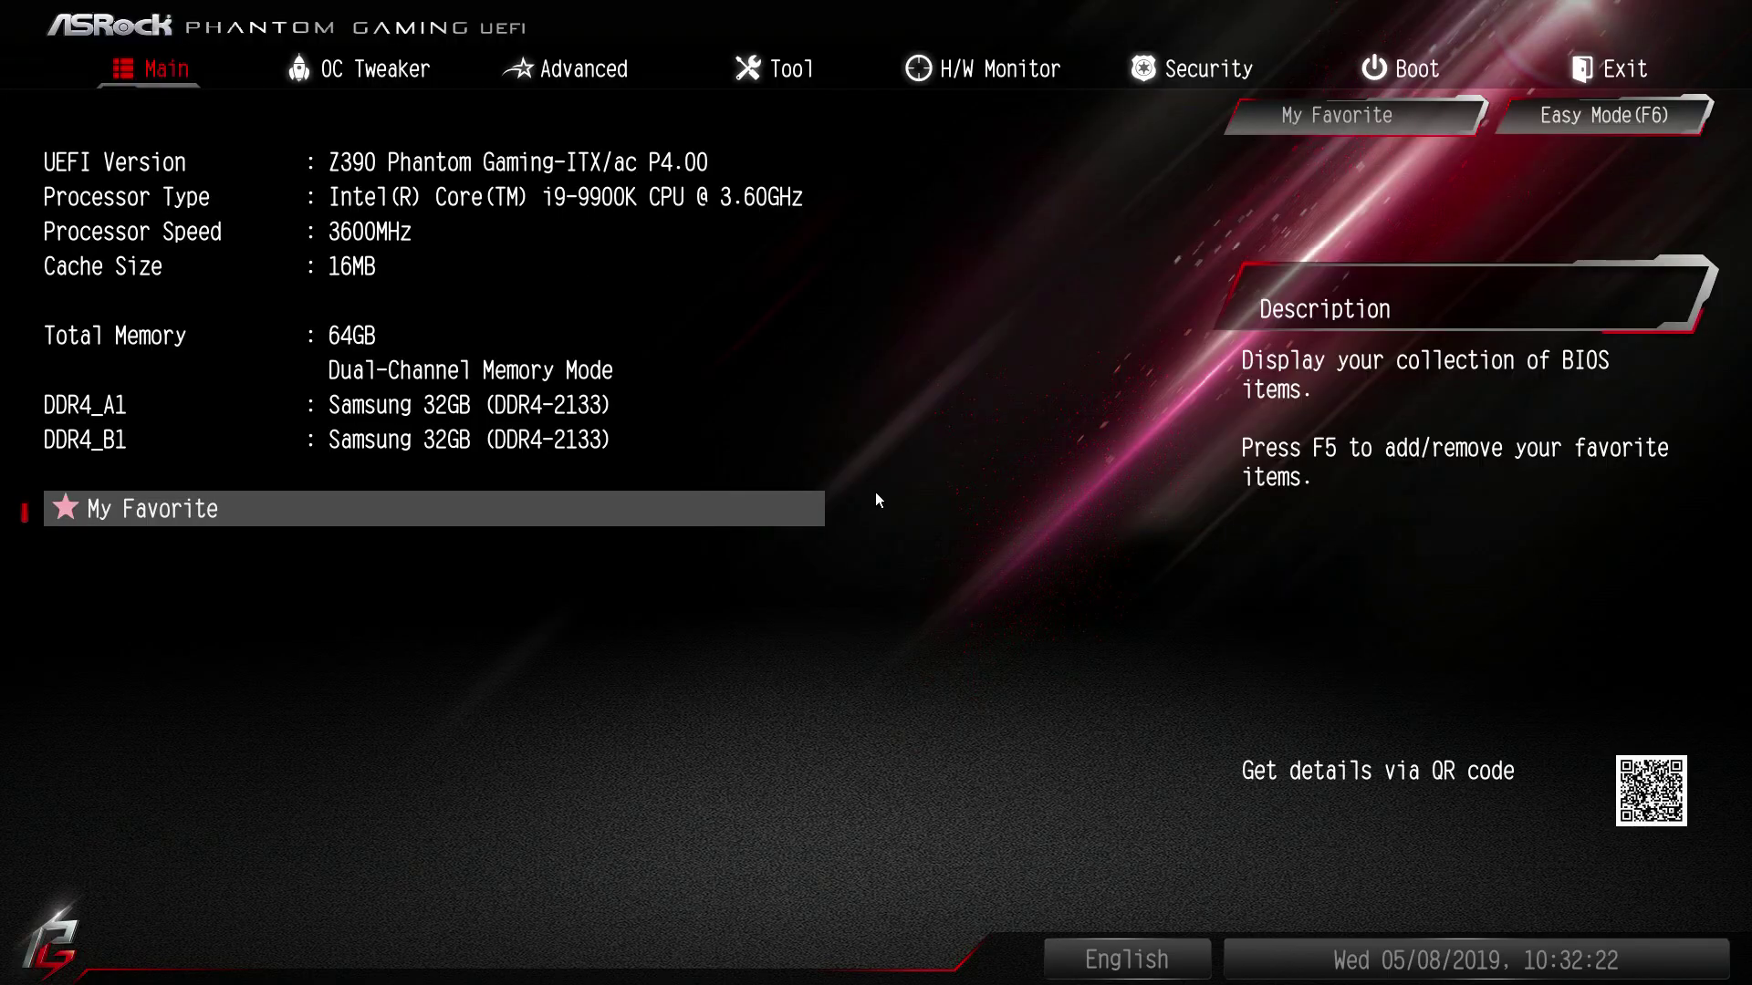
key("Right")
key("Down")
key("Down")
key("Down")
key("Return")
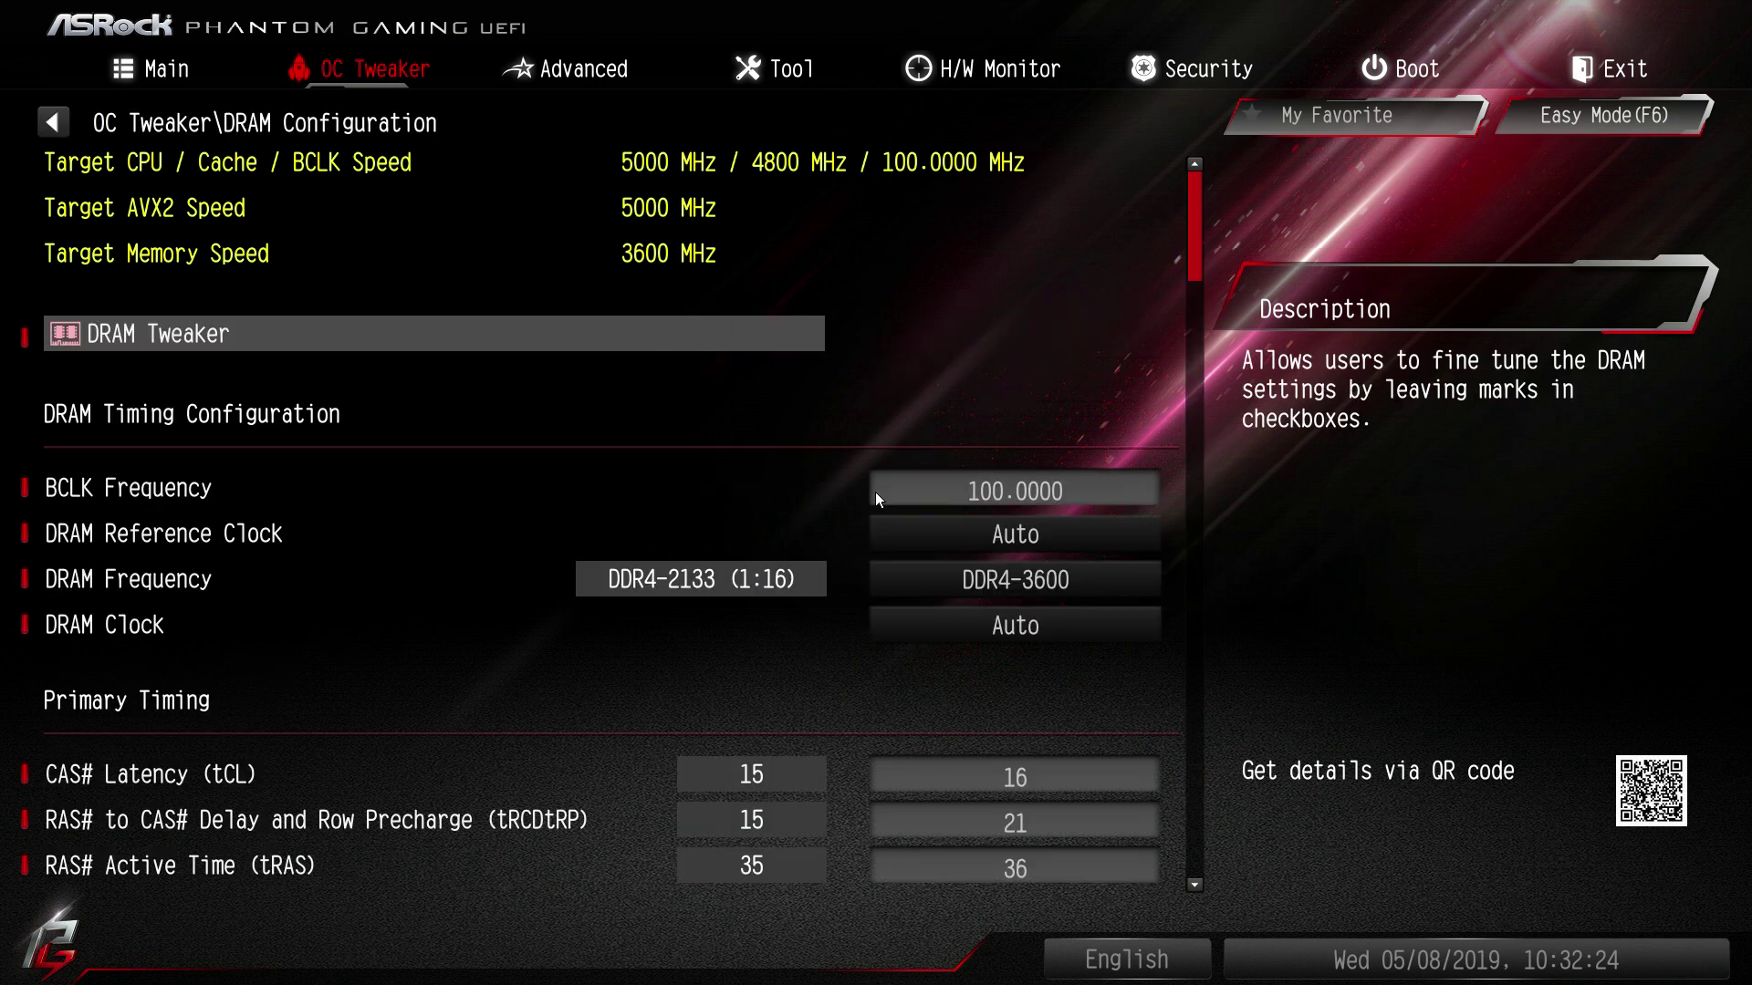
key("Down")
key("Down")
key("Down")
key("Down")
key("Down")
key("Up")
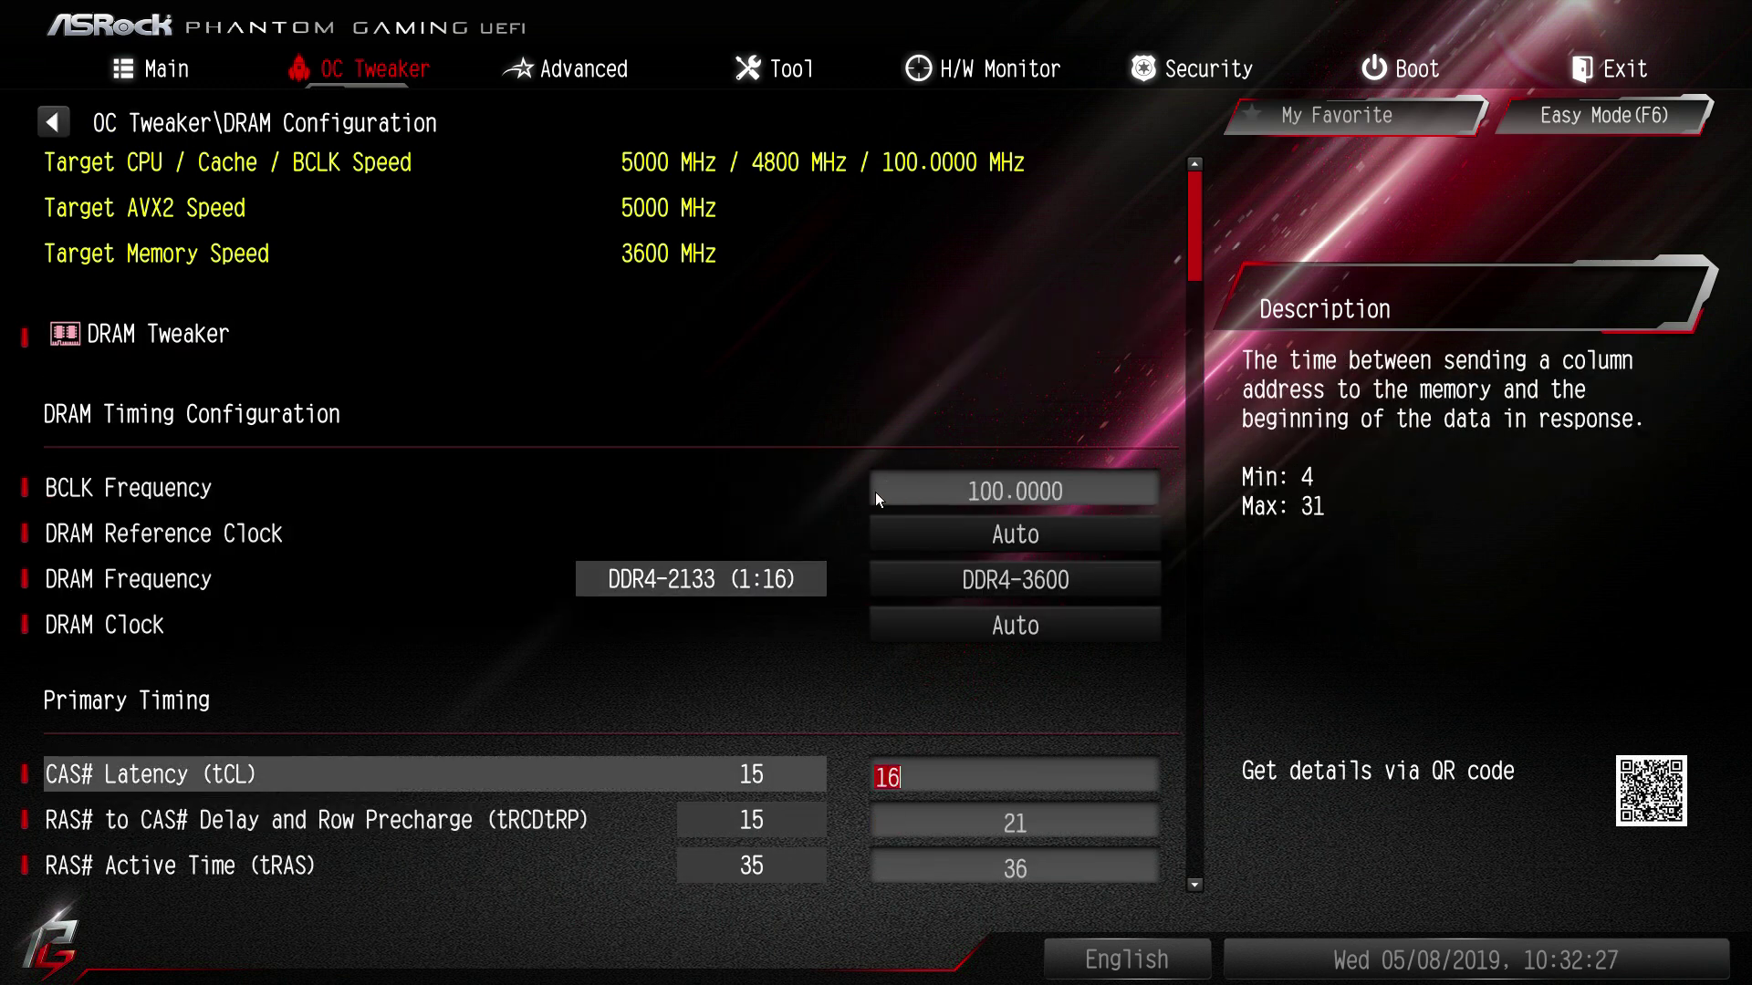
type("17")
Step: Try RAS# to CAS# Delay and Row Precharge (tRCDtRP) at 19, saving the changes and exiting setup
key("Down")
type("19")
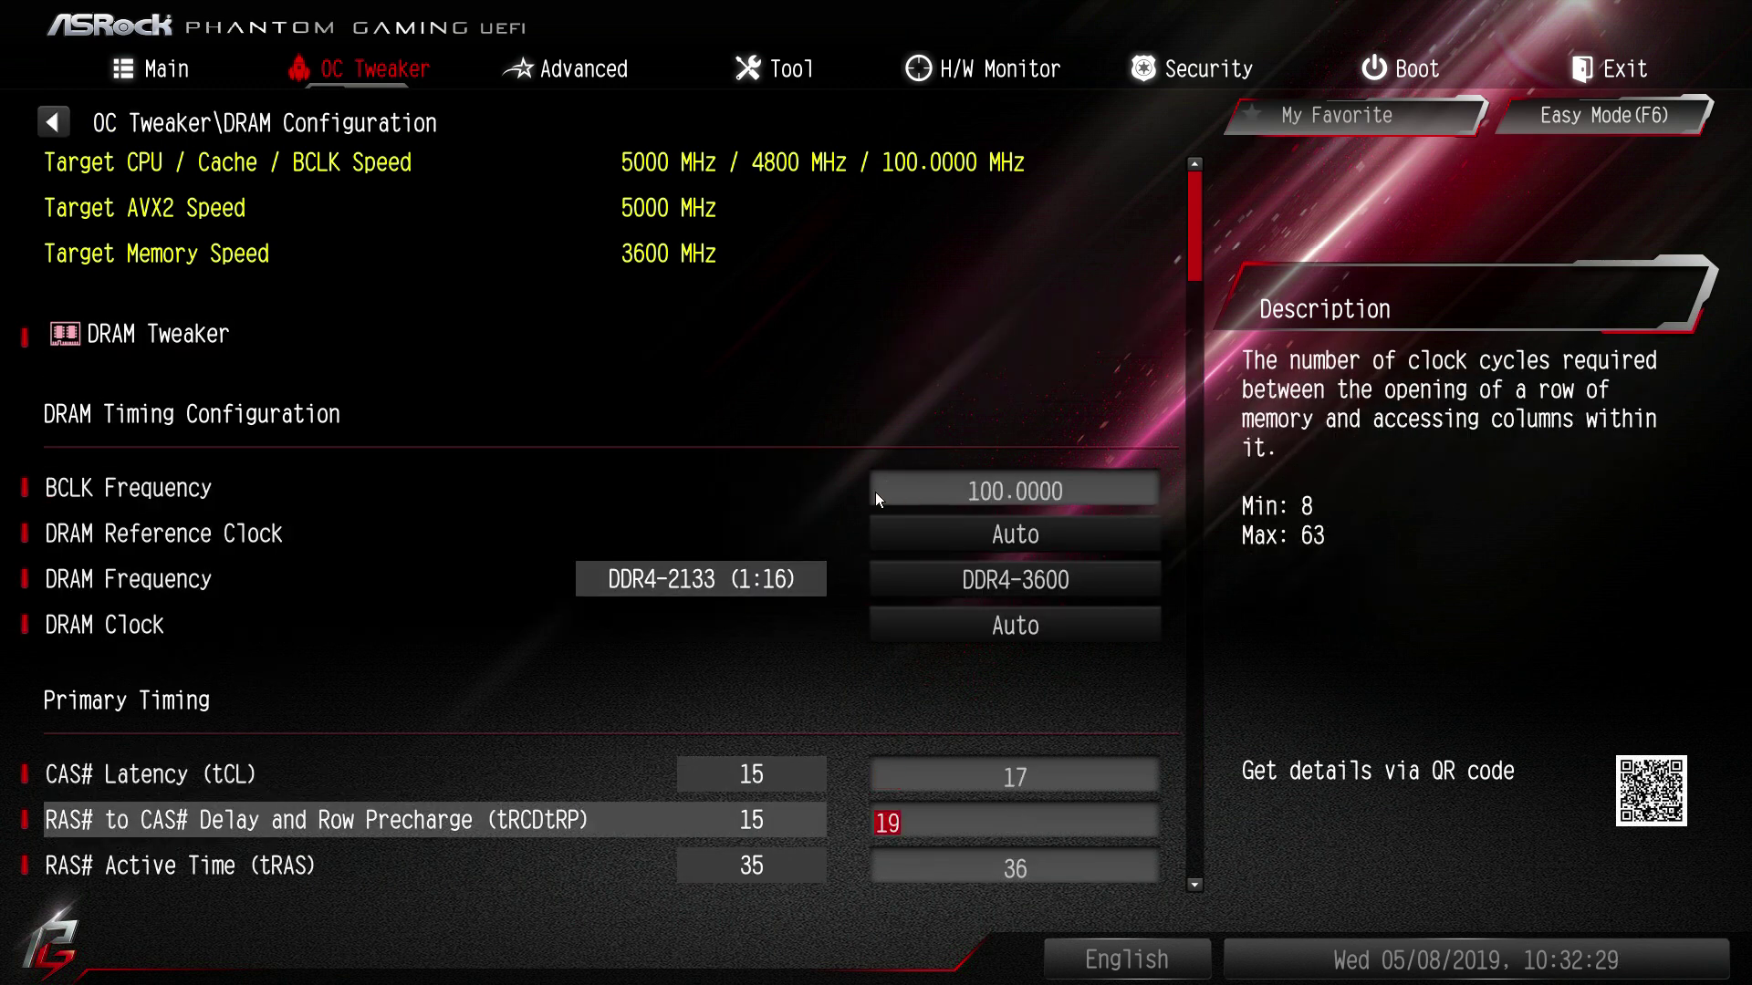
key("F10")
key("Escape")
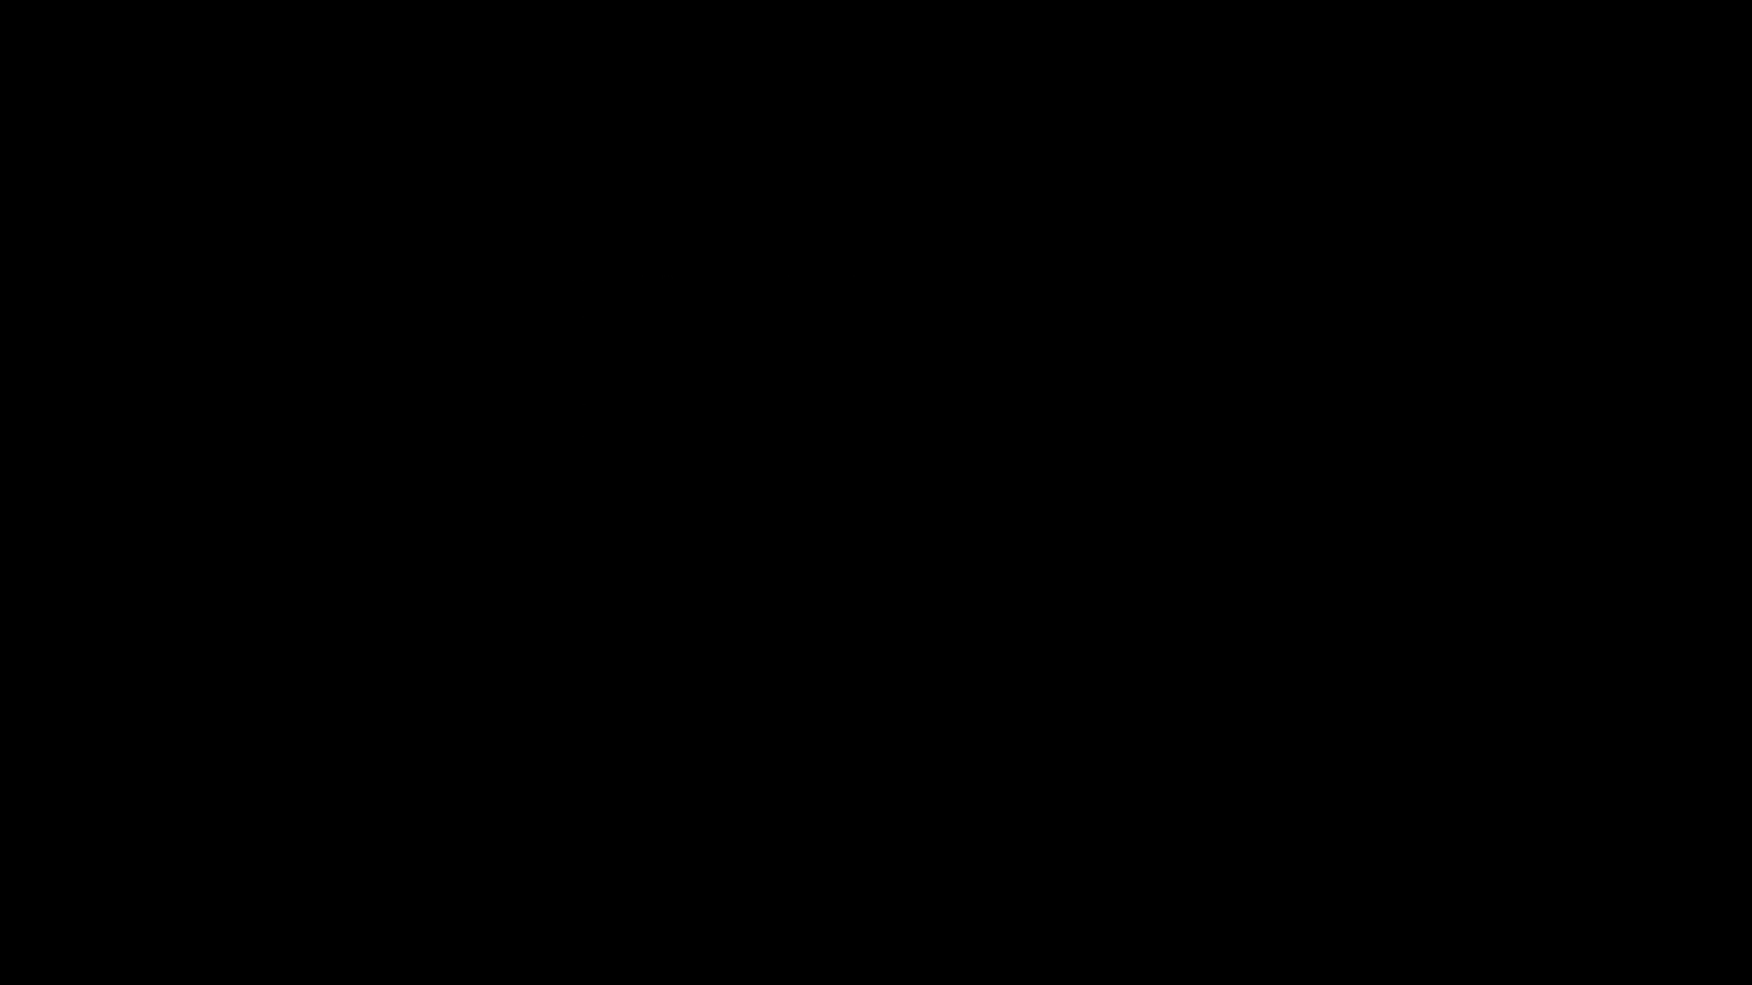
Step: Set RAS# to CAS# Delay and Row Precharge (tRCDtRP) to 21 in the OC Tweaker's DRAM Configuration
key("Right")
key("Down")
key("Down")
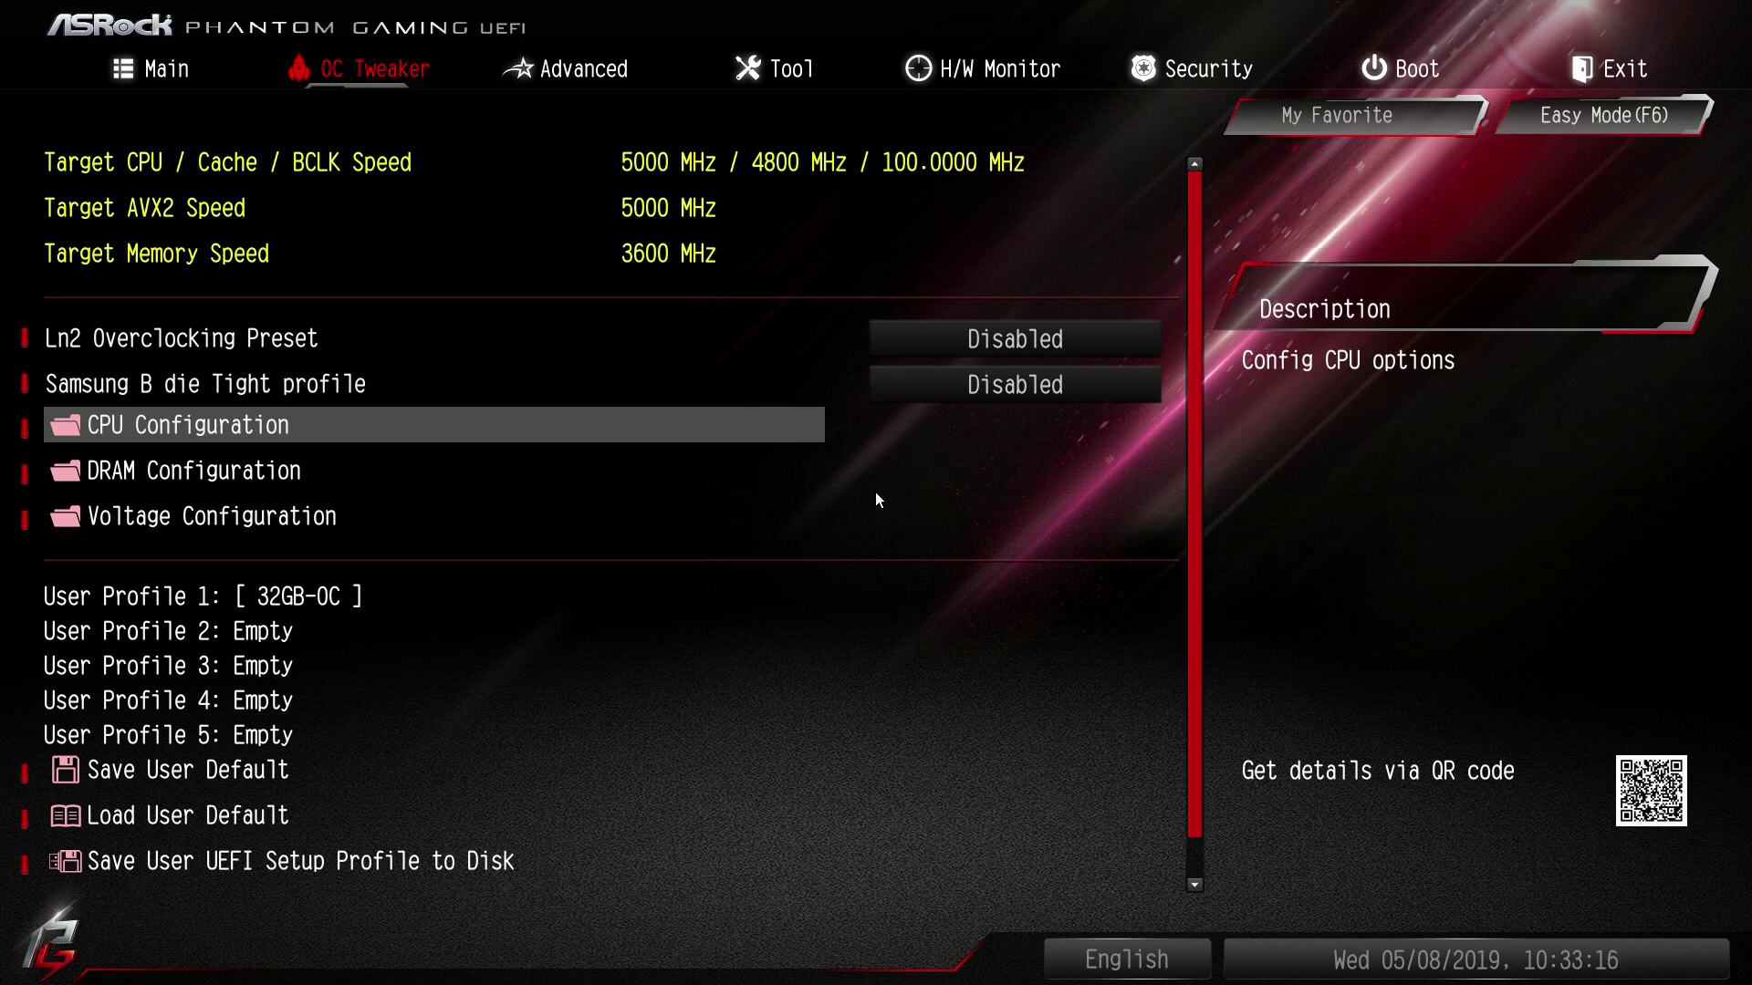
key("Down")
key("Up")
key("Down")
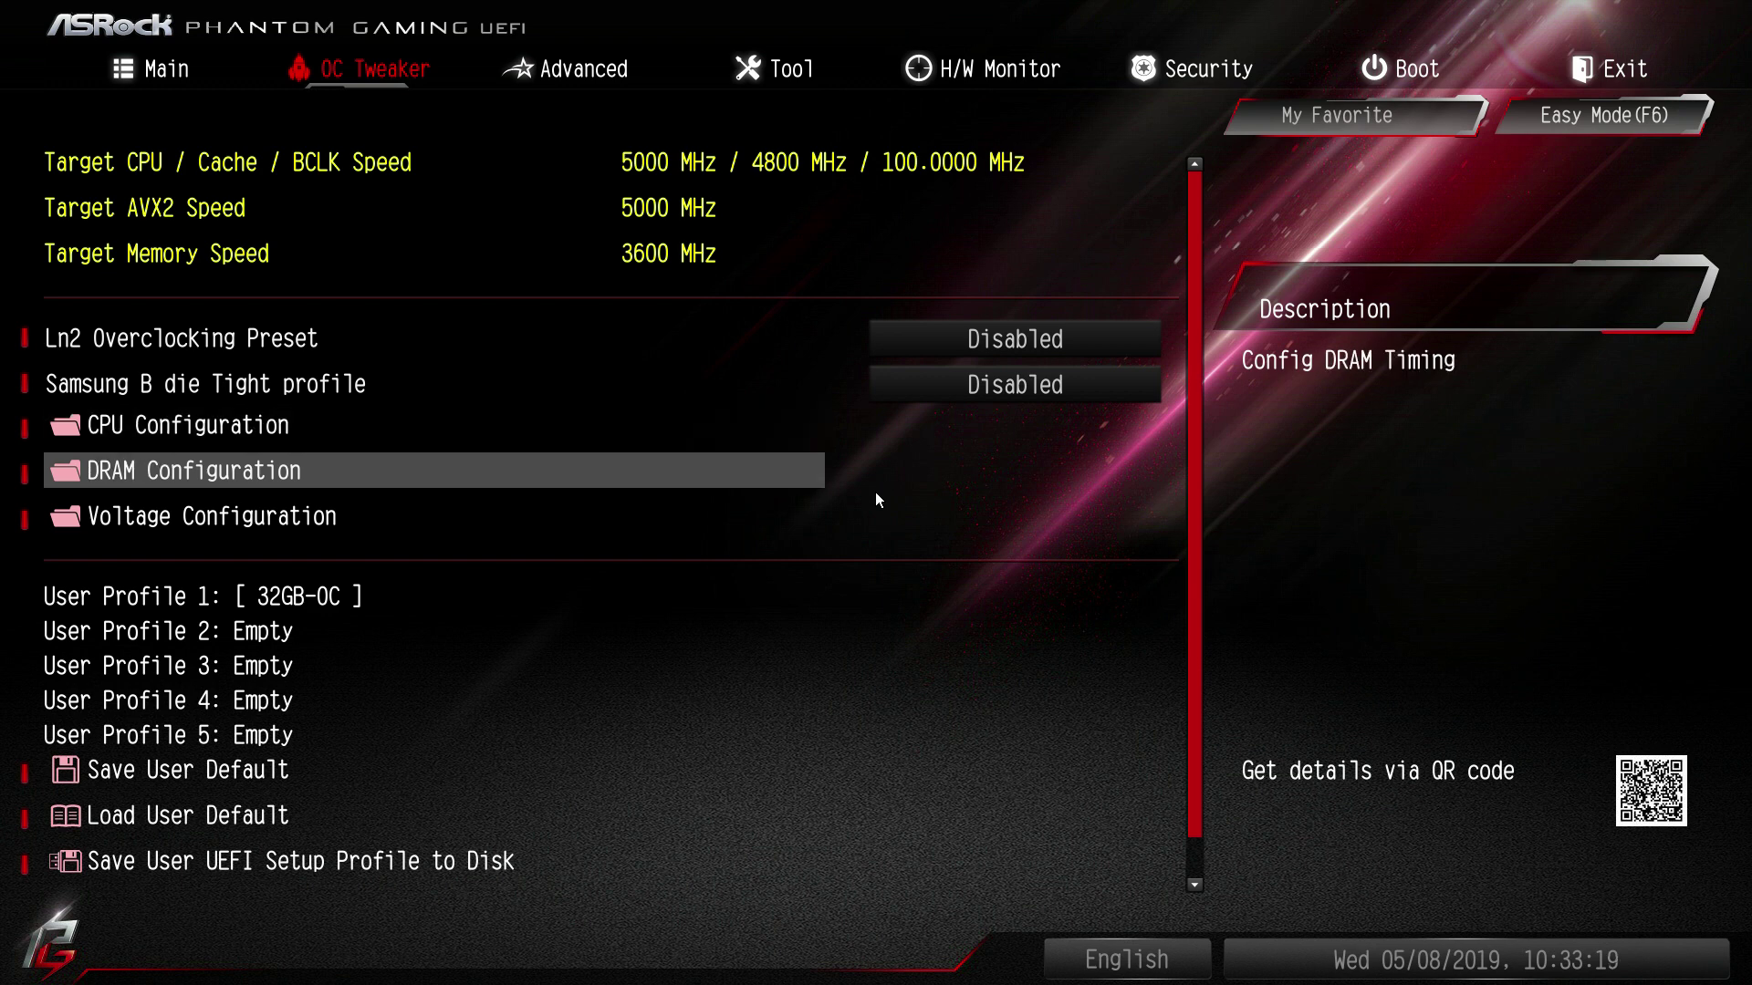
key("Return")
key("Down")
key("Down")
key("Down")
key("Down")
key("Down")
key("Down")
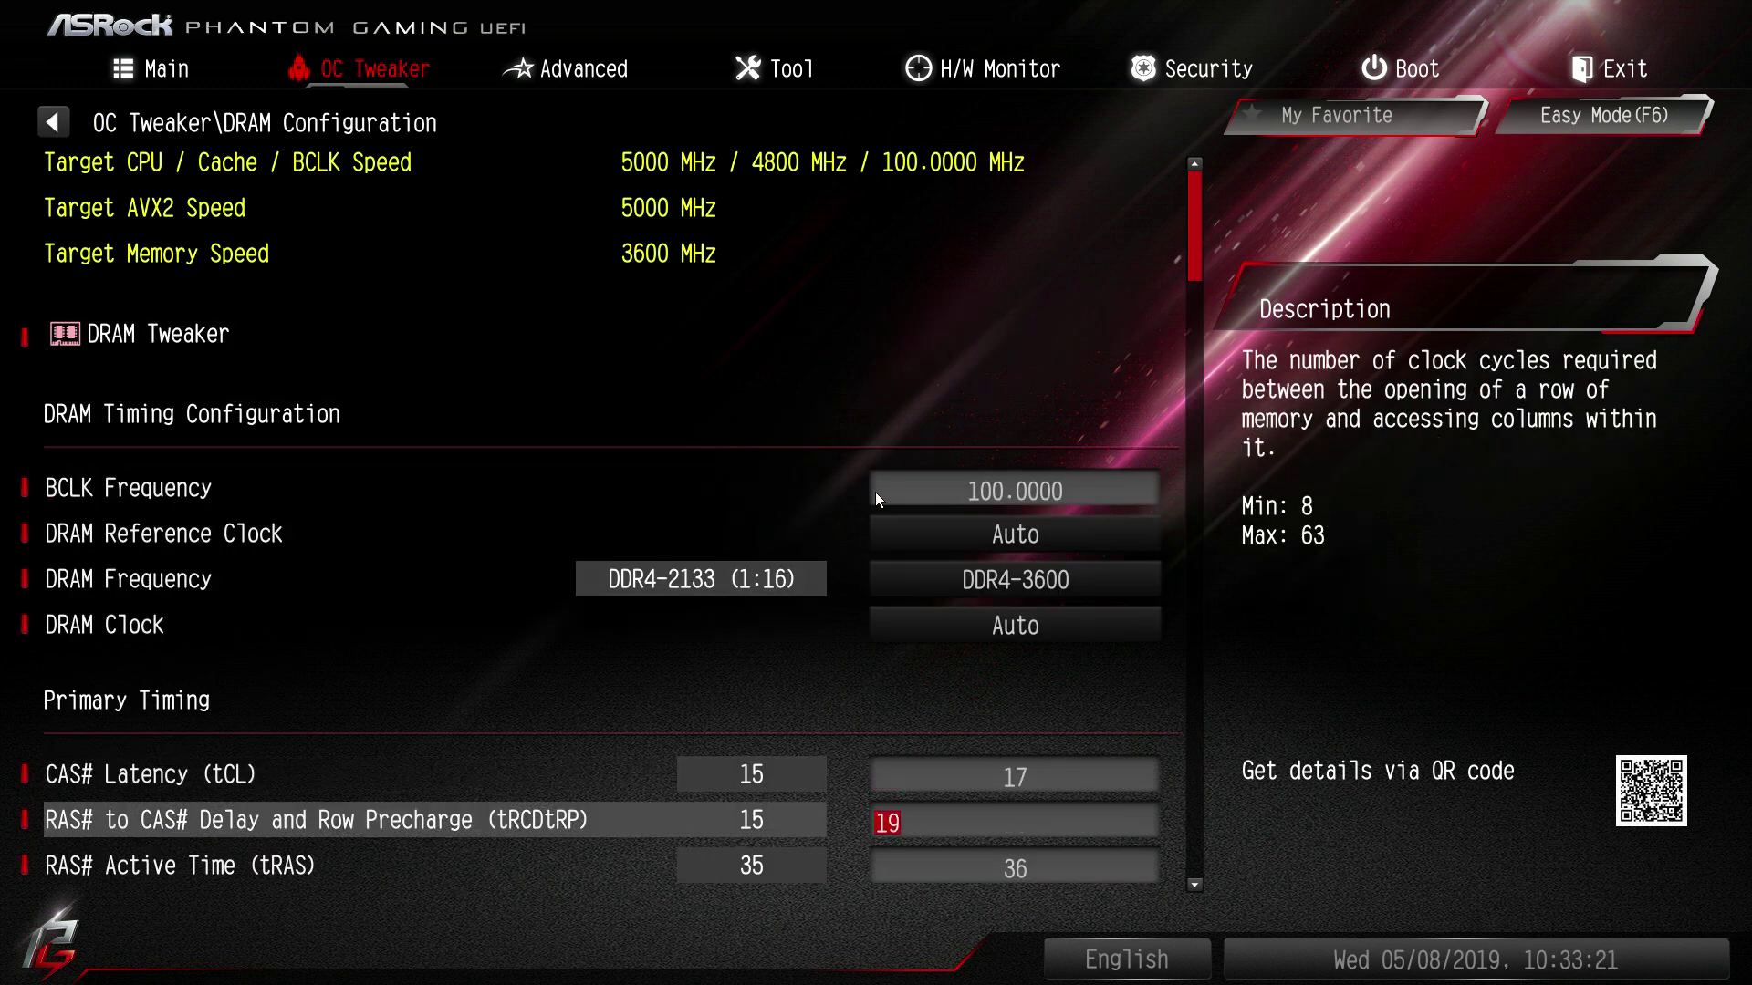
key("Down")
key("Up")
key("plus")
key("plus")
Step: Check the remaining primary timings and the first secondary timings, then save the changes and exit setup
key("Down")
key("Down")
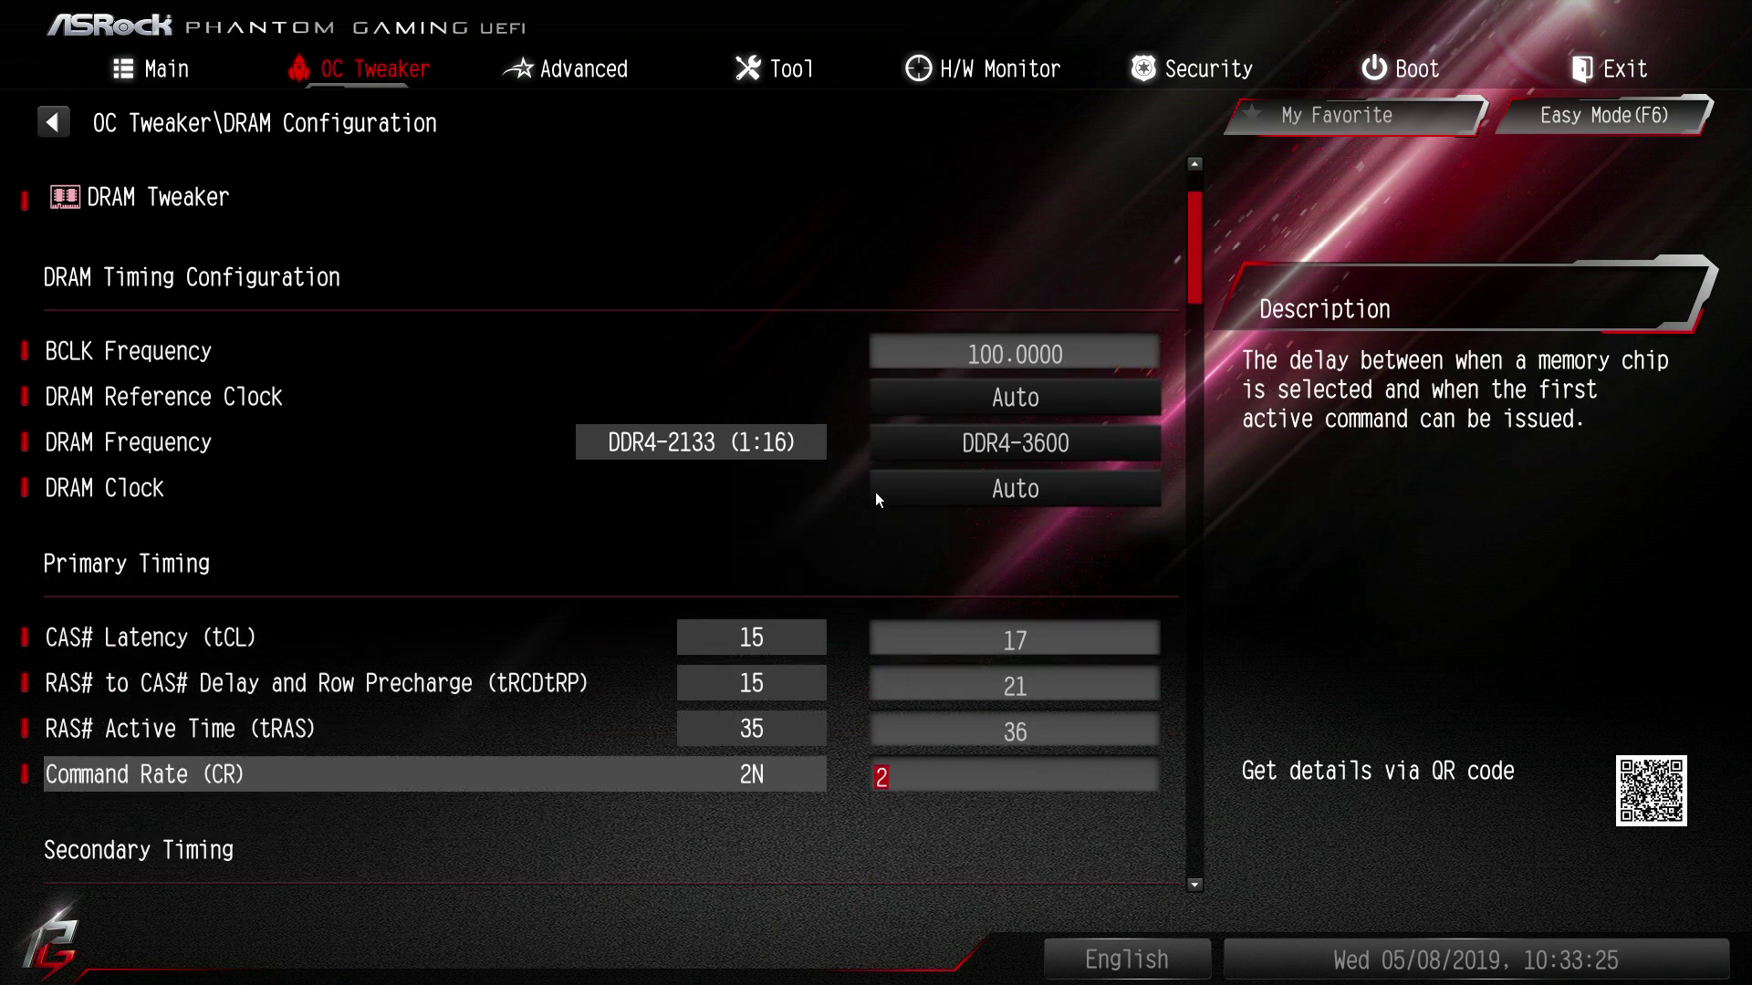
key("Down")
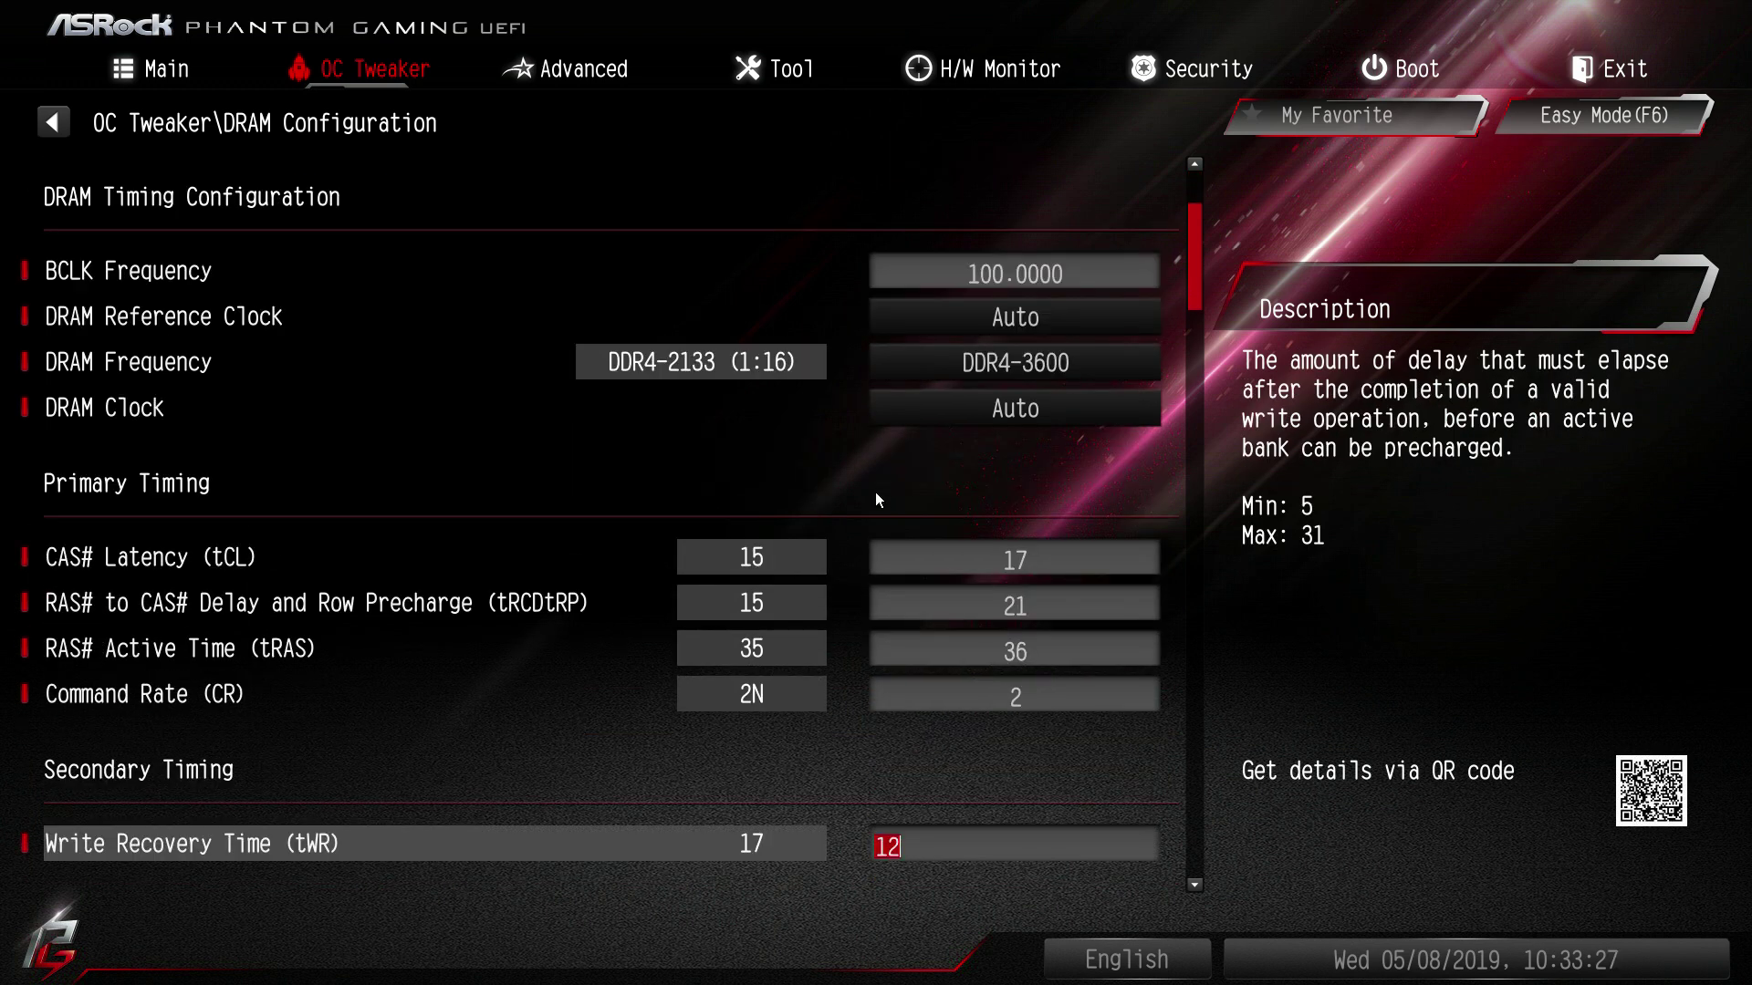
key("Up")
key("Up")
key("Down")
key("Down")
key("Down")
key("Down")
key("Down")
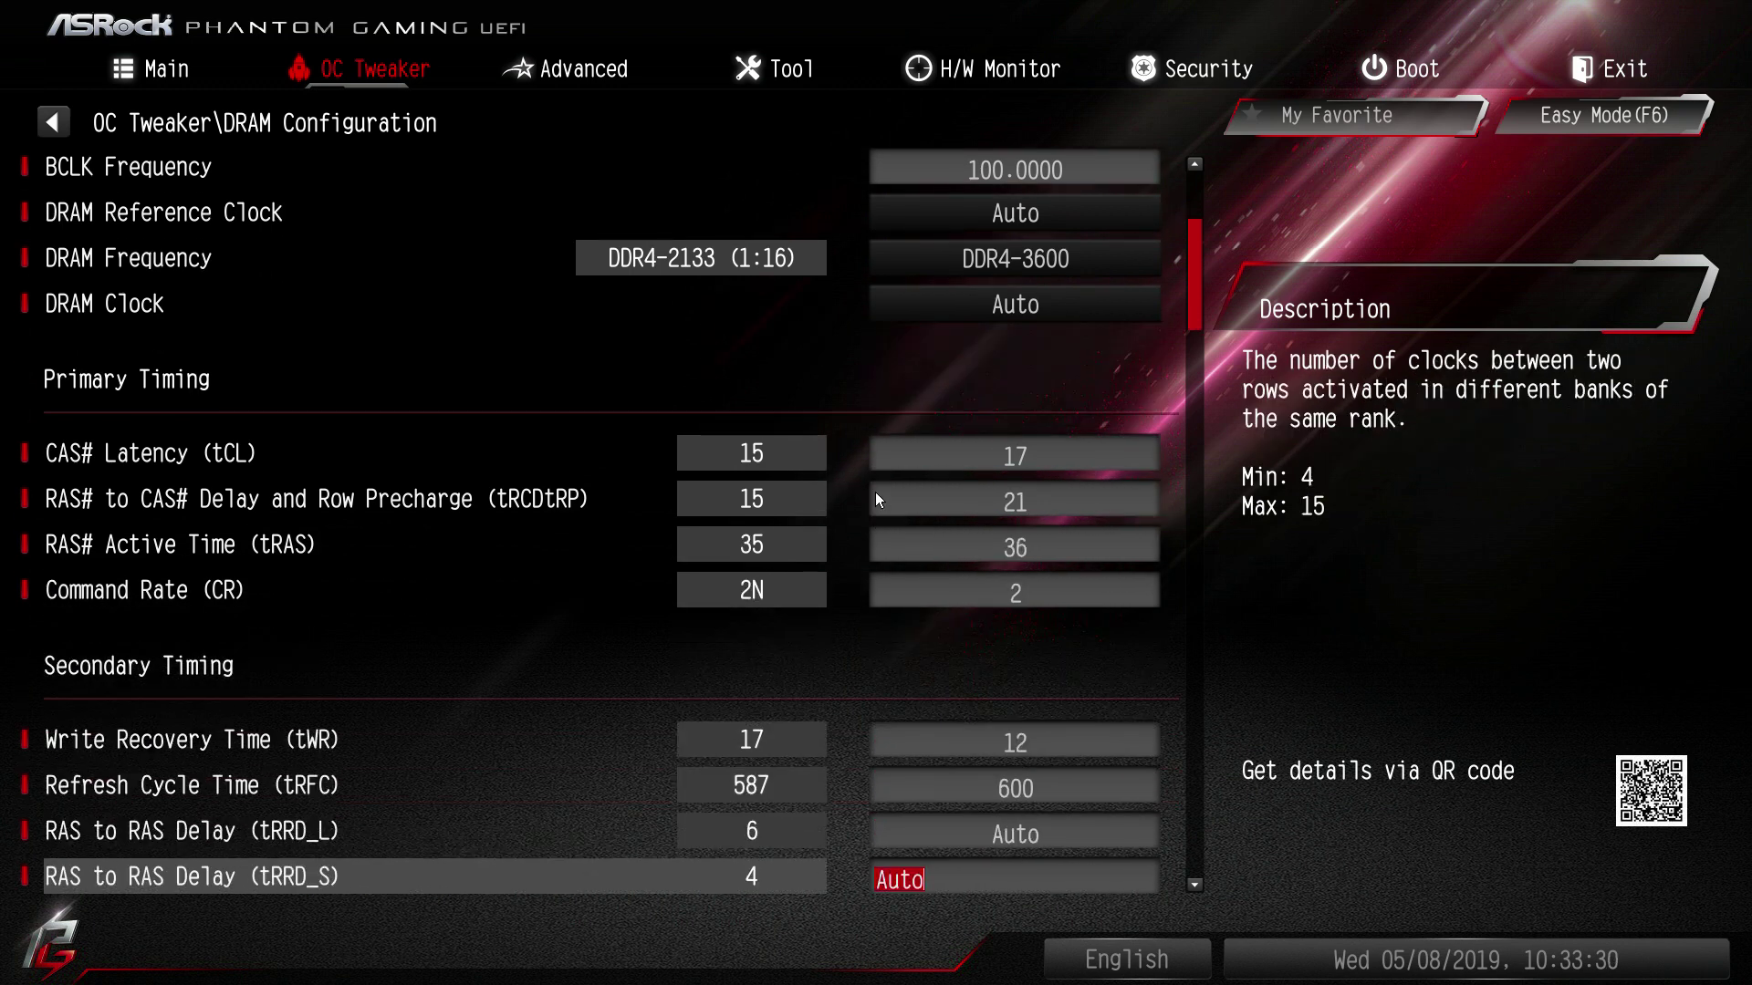
key("Down")
key("F10")
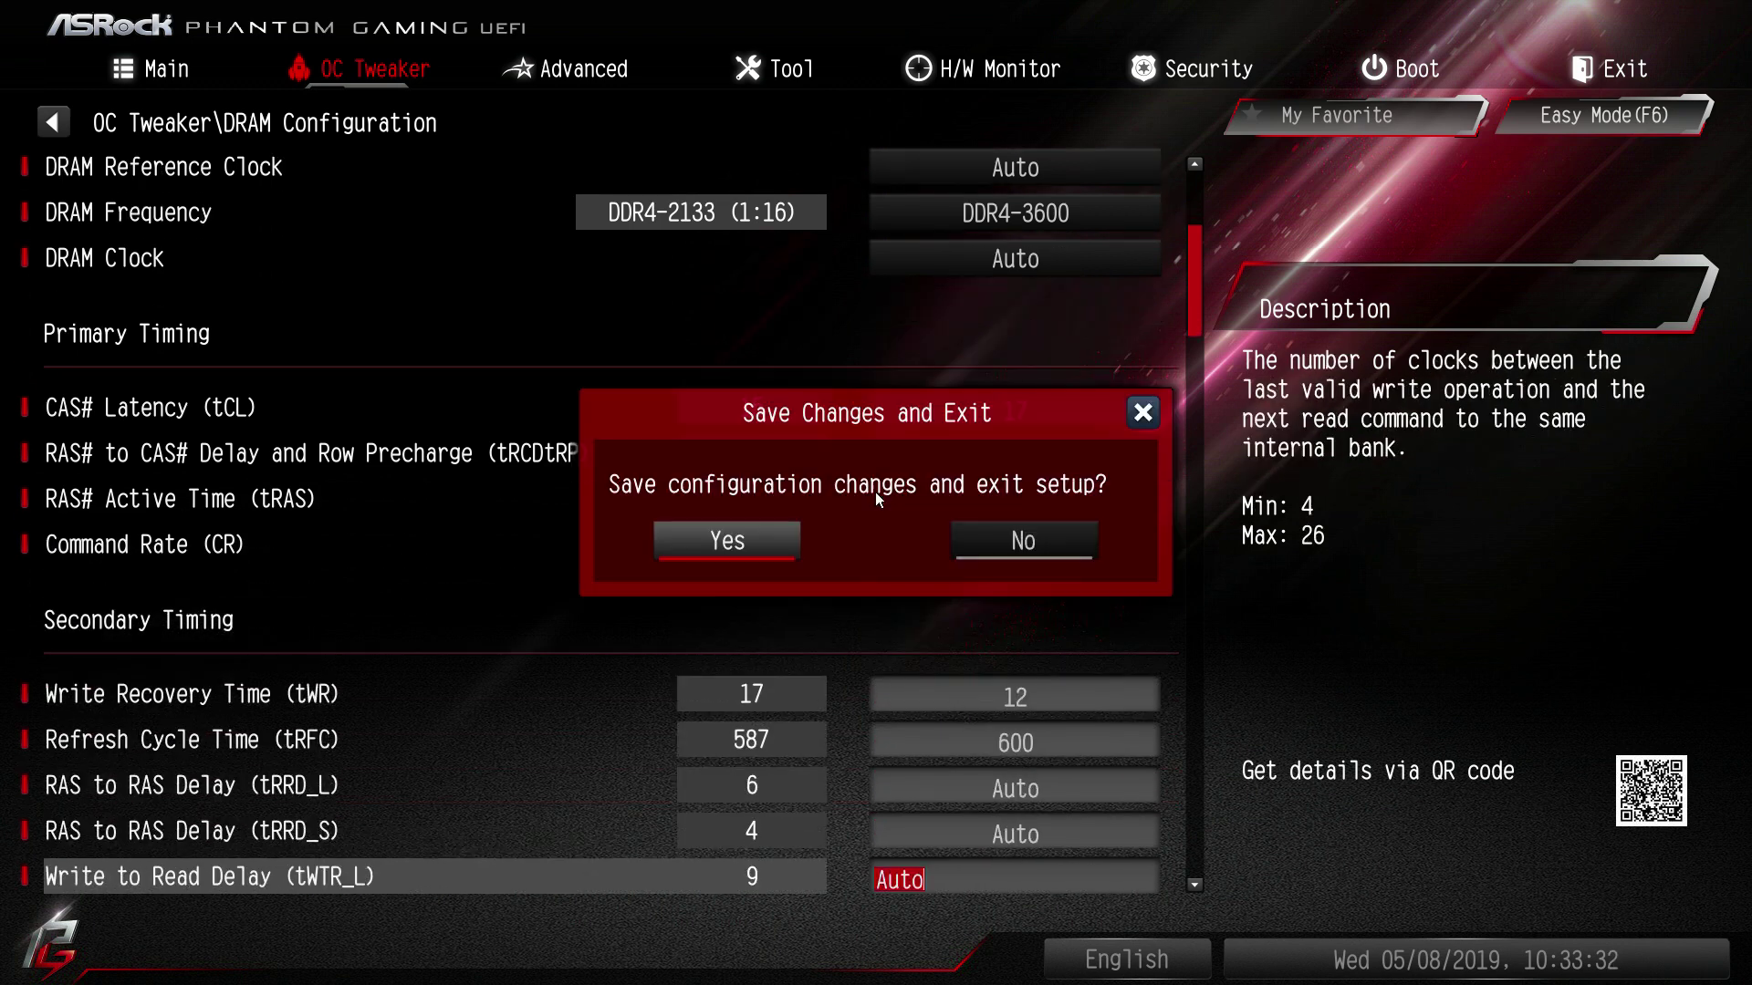
key("Return")
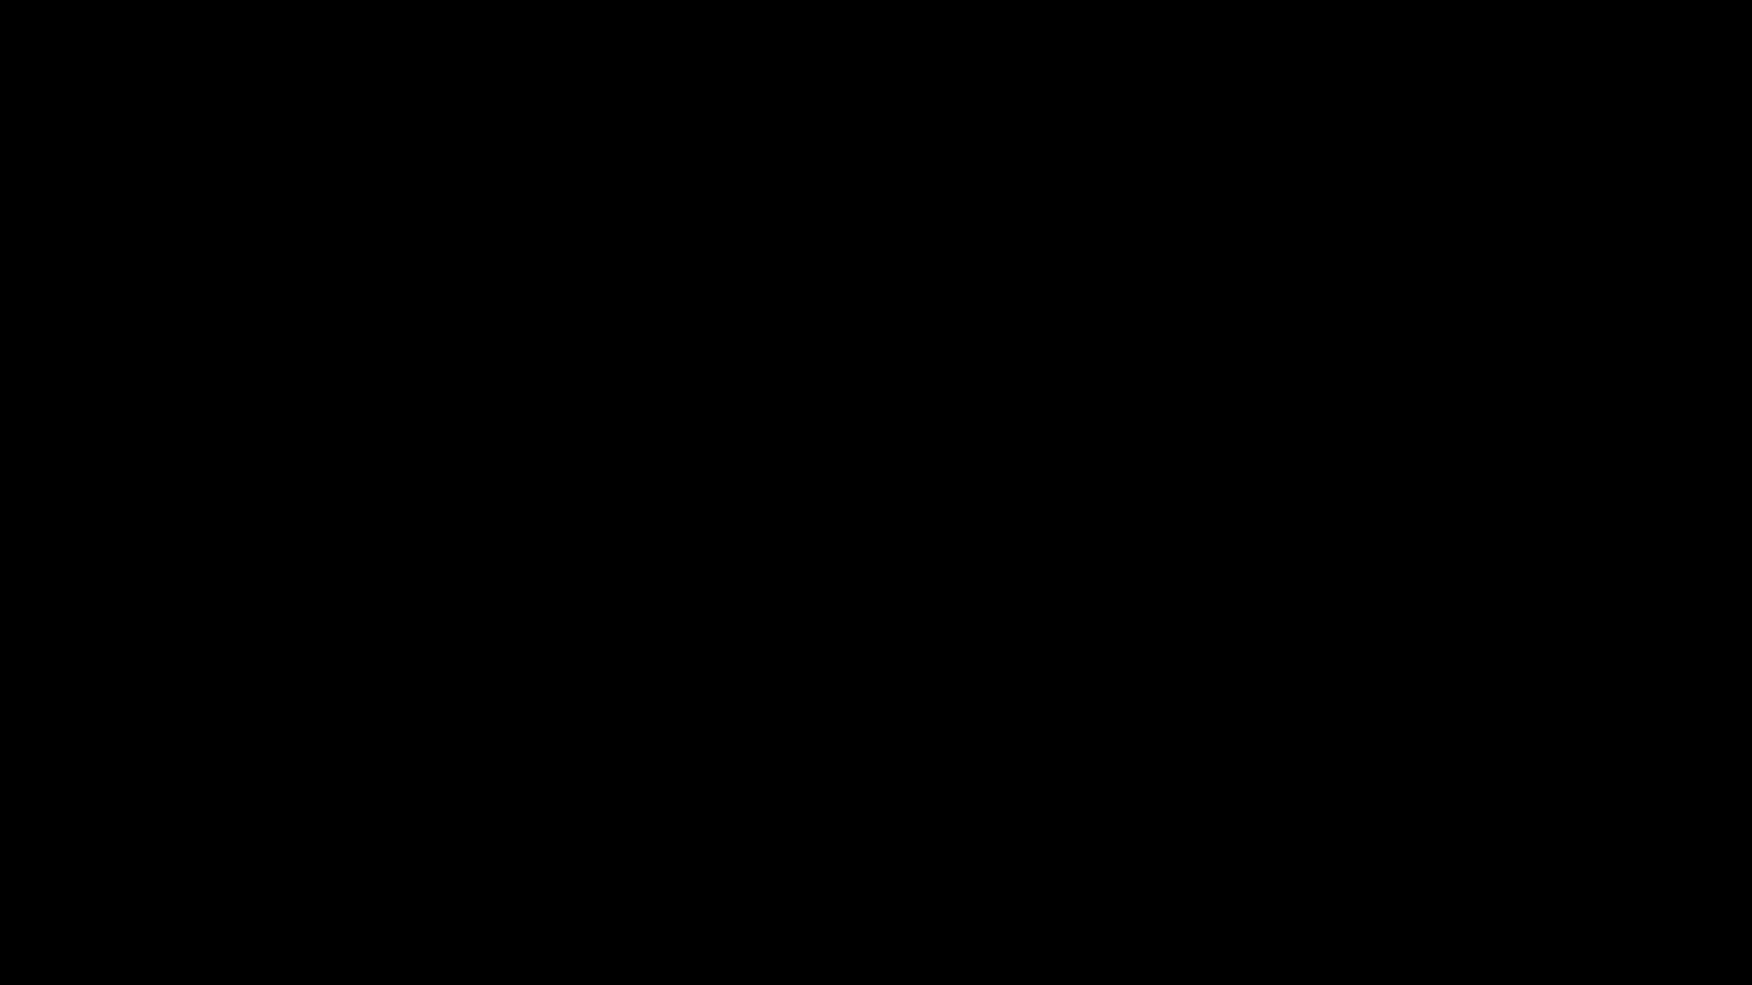
Step: Open the OC Tweaker's DRAM Configuration and check the DRAM frequency and the primary timings
key("Right")
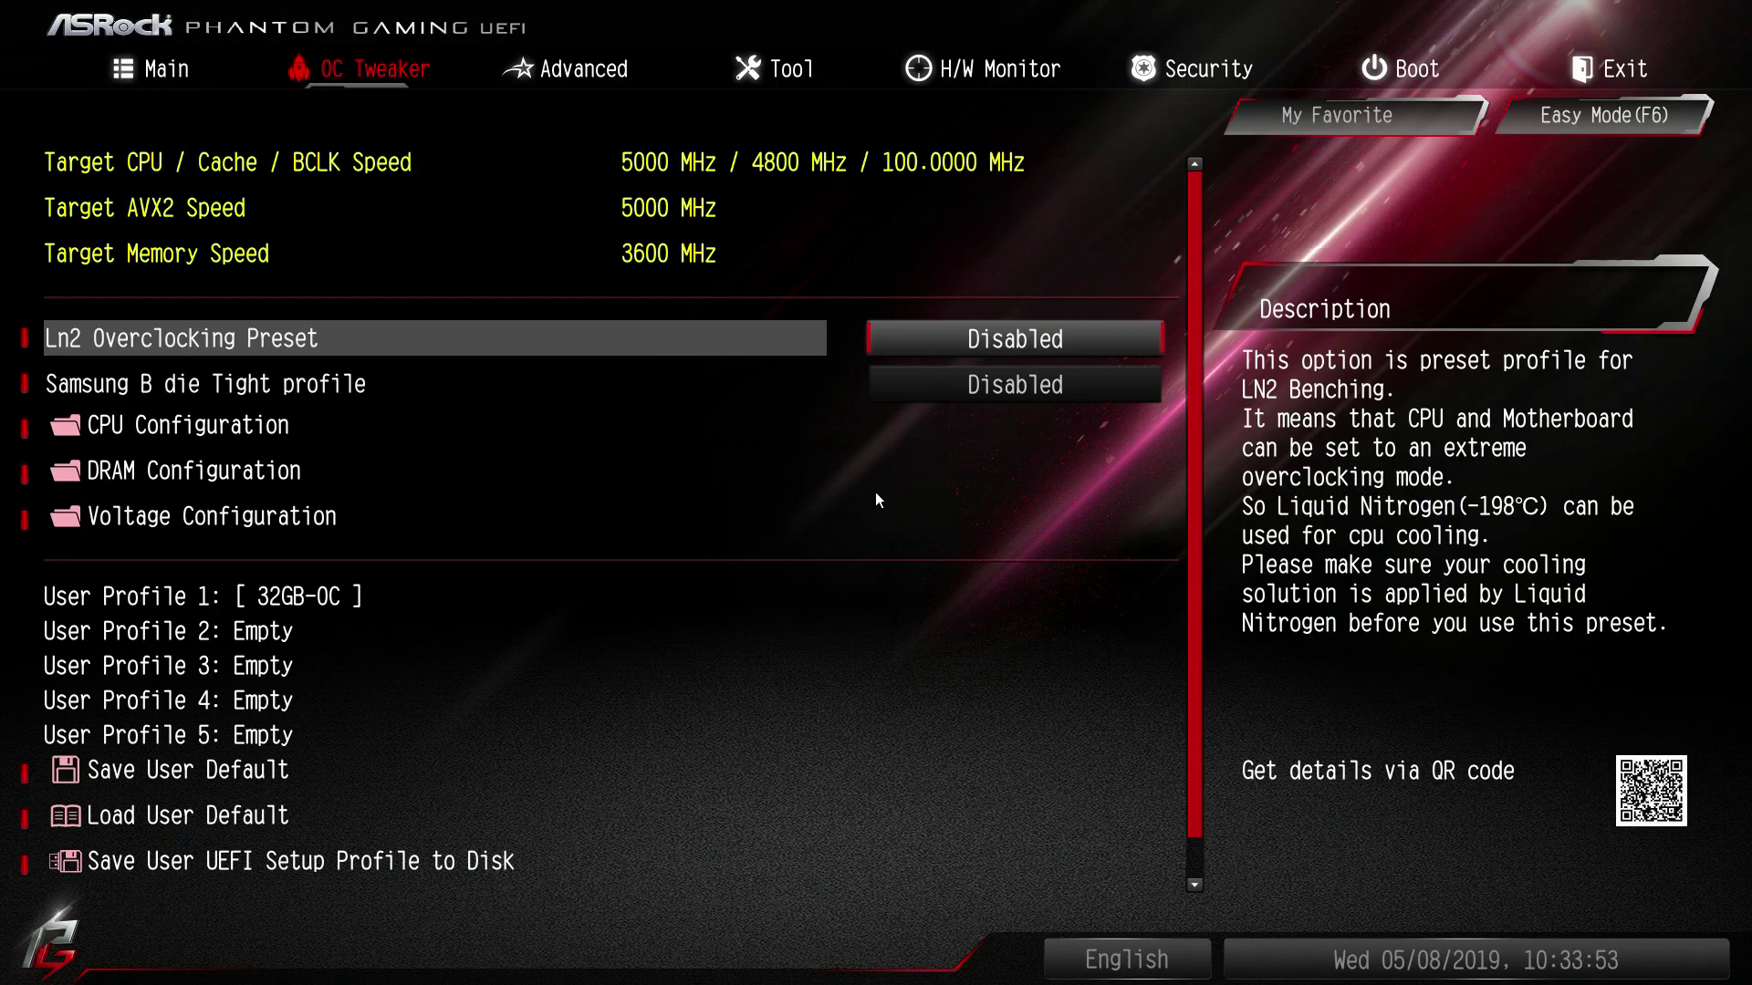
key("Down")
key("Down")
key("Down")
key("Return")
key("Down")
key("Down")
key("Down")
key("Down")
key("Down")
key("Down")
key("Down")
key("Down")
key("Down")
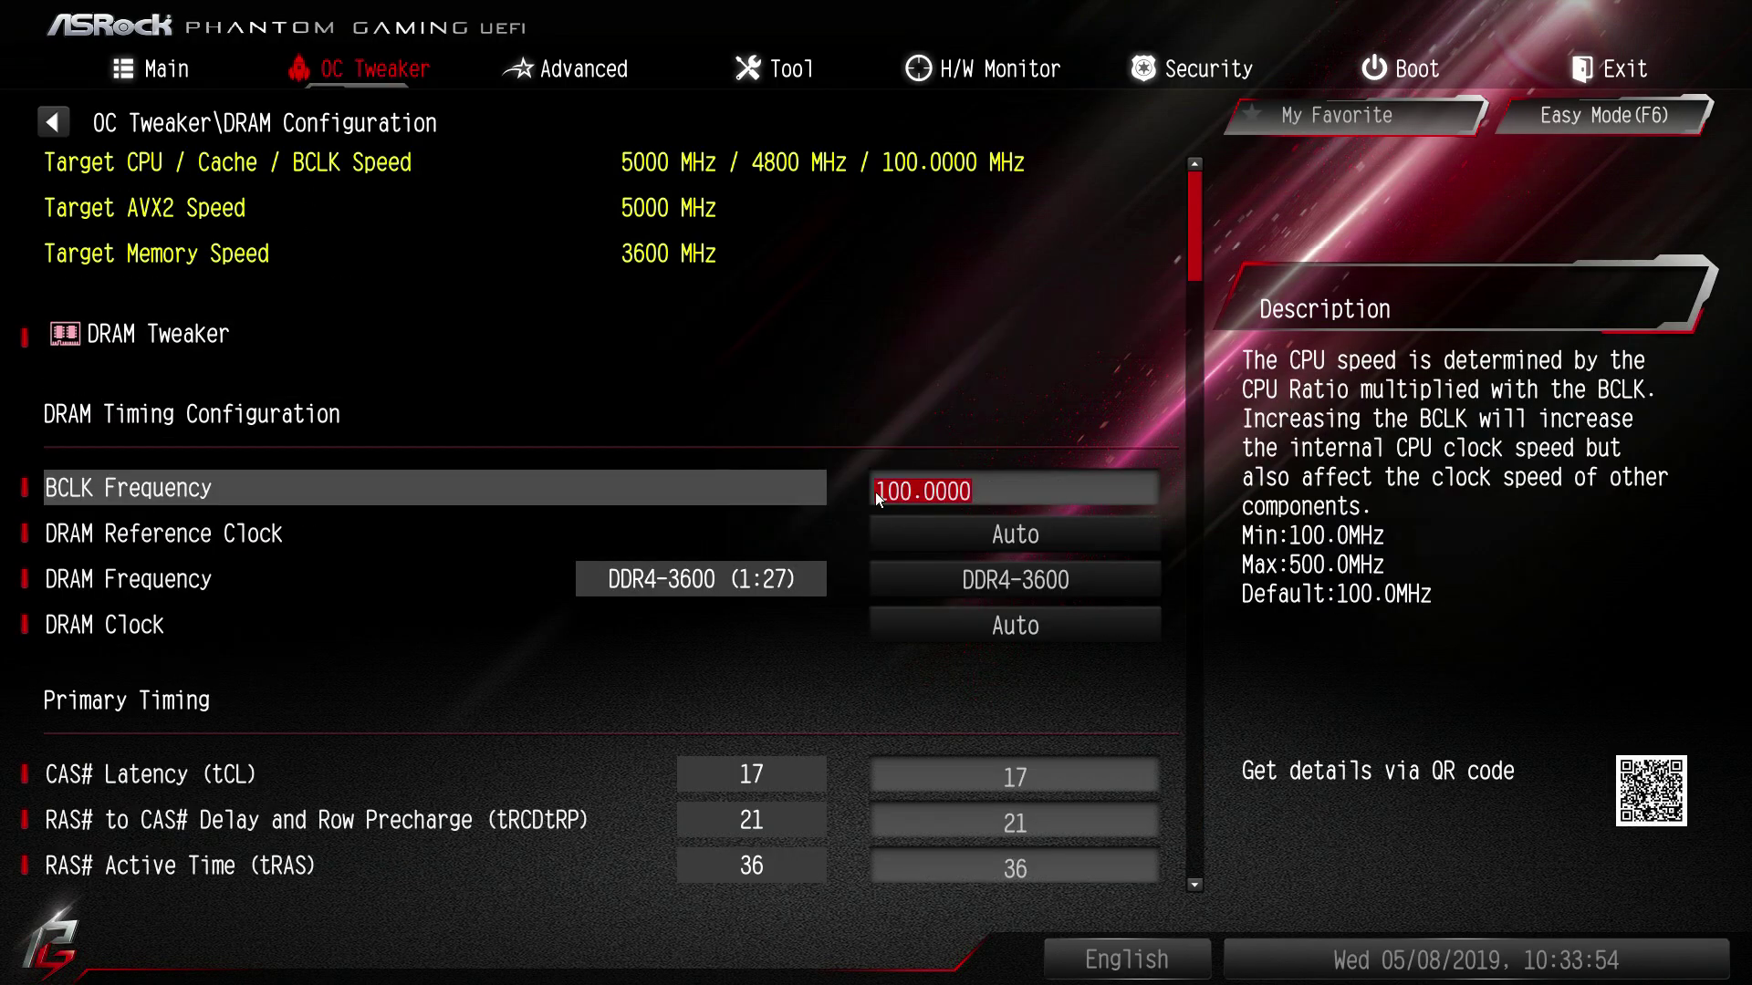
key("Up")
key("Up")
key("Up")
key("Down")
key("Down")
key("Down")
key("Down")
key("Down")
key("Down")
key("Down")
key("Down")
key("Down")
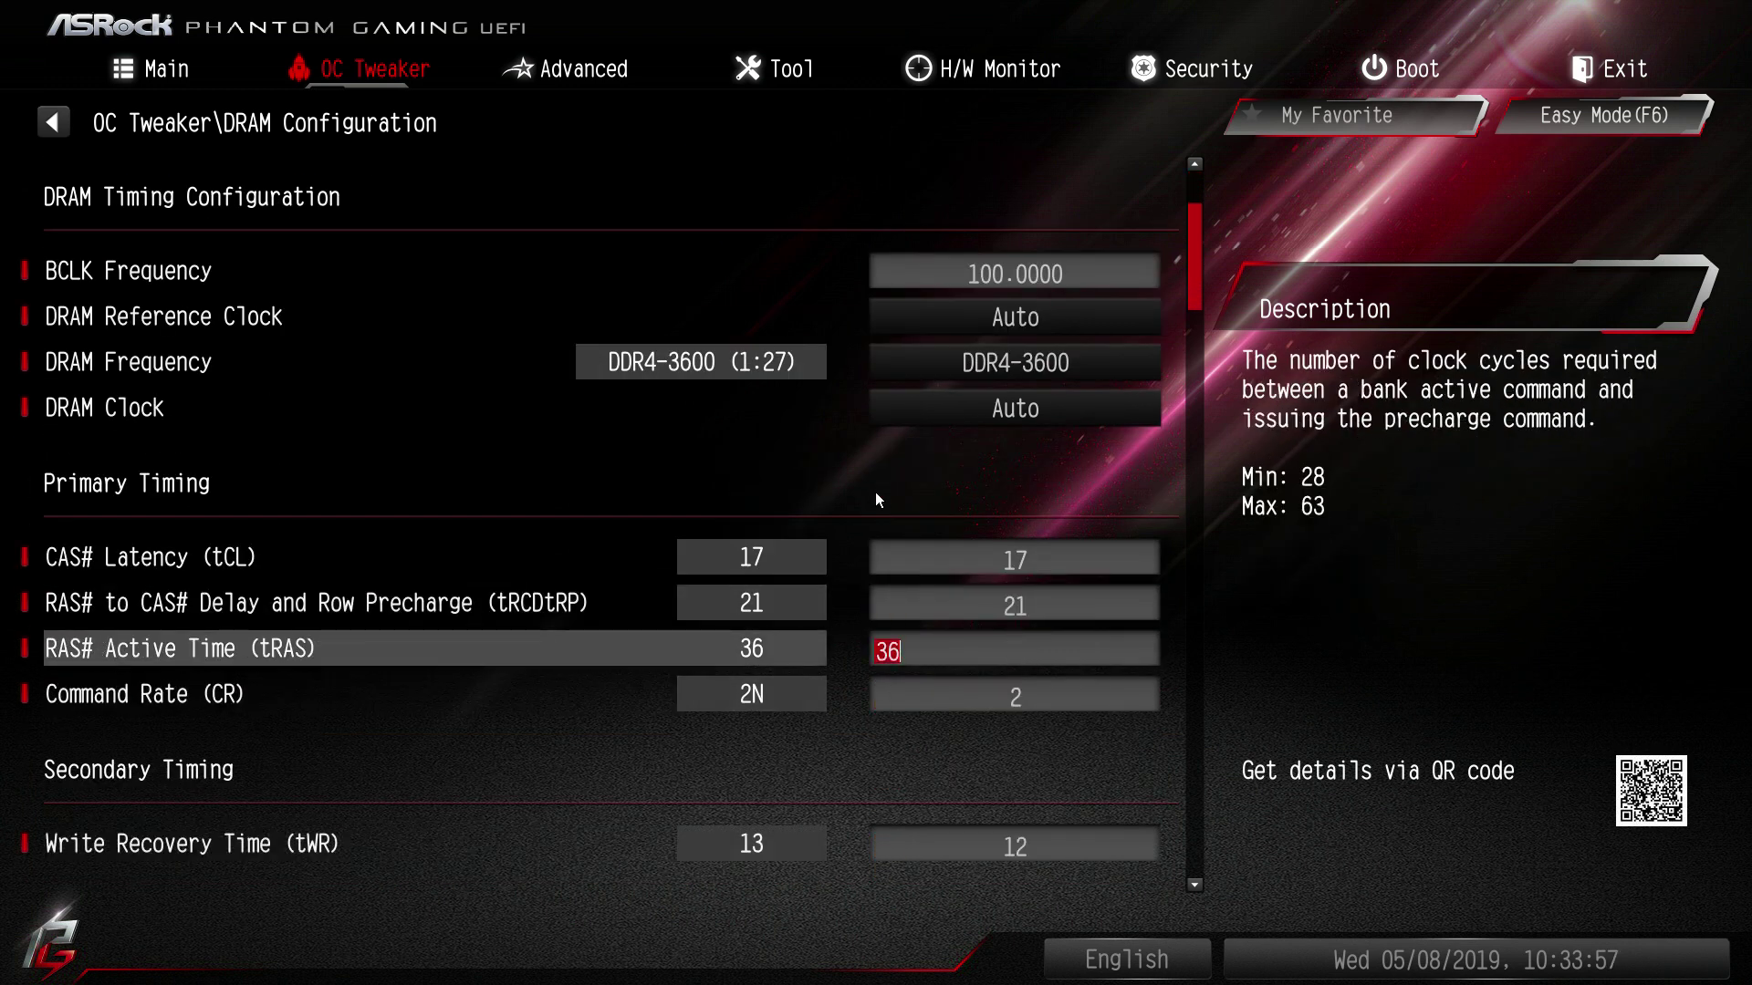
Step: Examine the secondary timings, from Write Recovery Time (tWR) to CAS Write Latency (tCWL), focusing on the RAS to RAS Delays
key("Down")
key("Down")
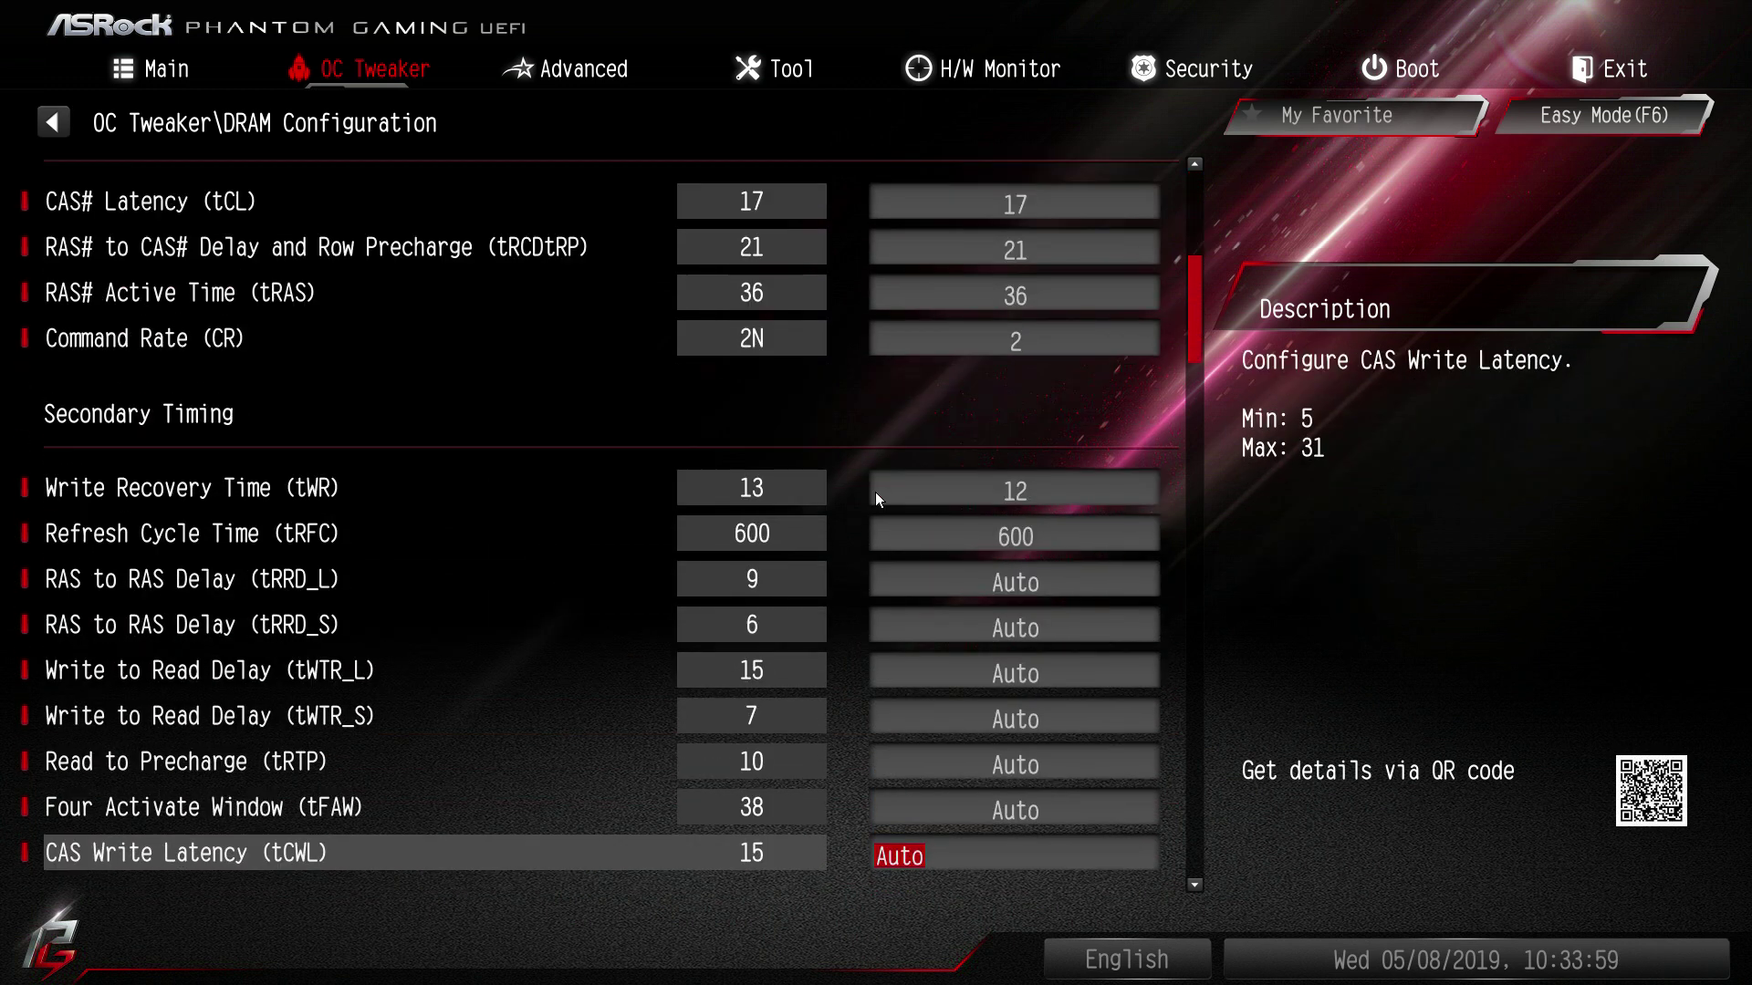
key("Up")
key("Up")
key("Up")
key("Up")
key("Up")
key("Up")
key("Up")
key("Down")
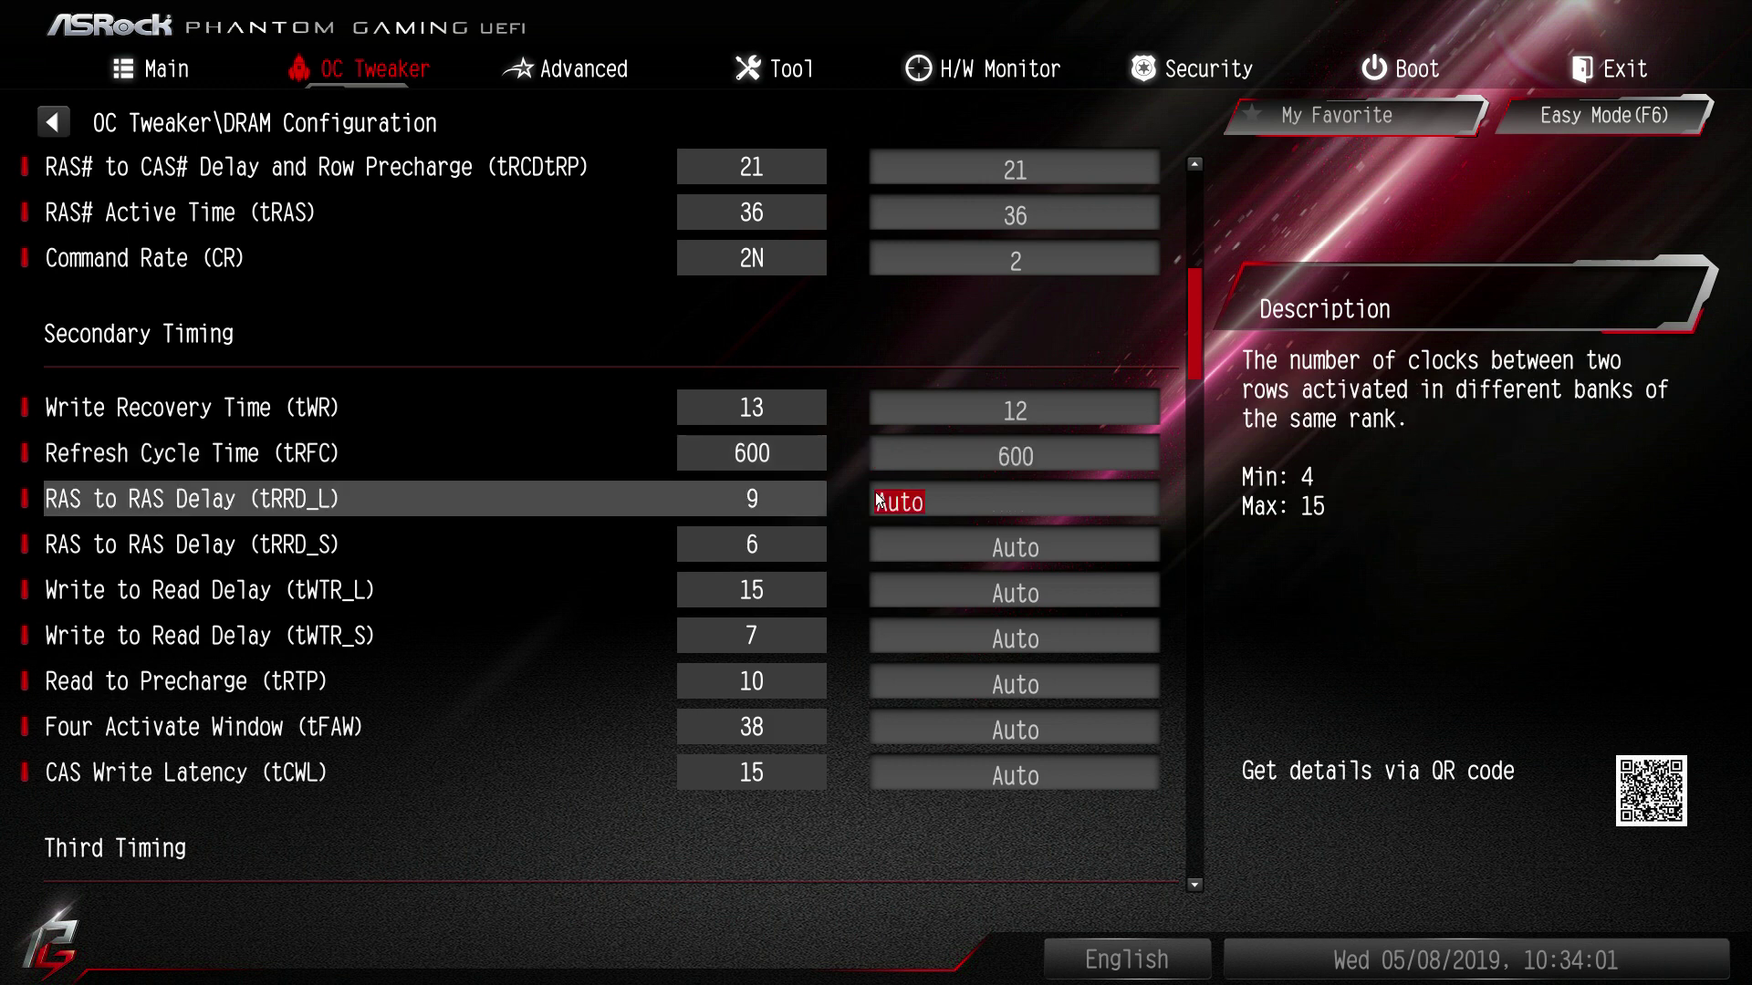
key("Down")
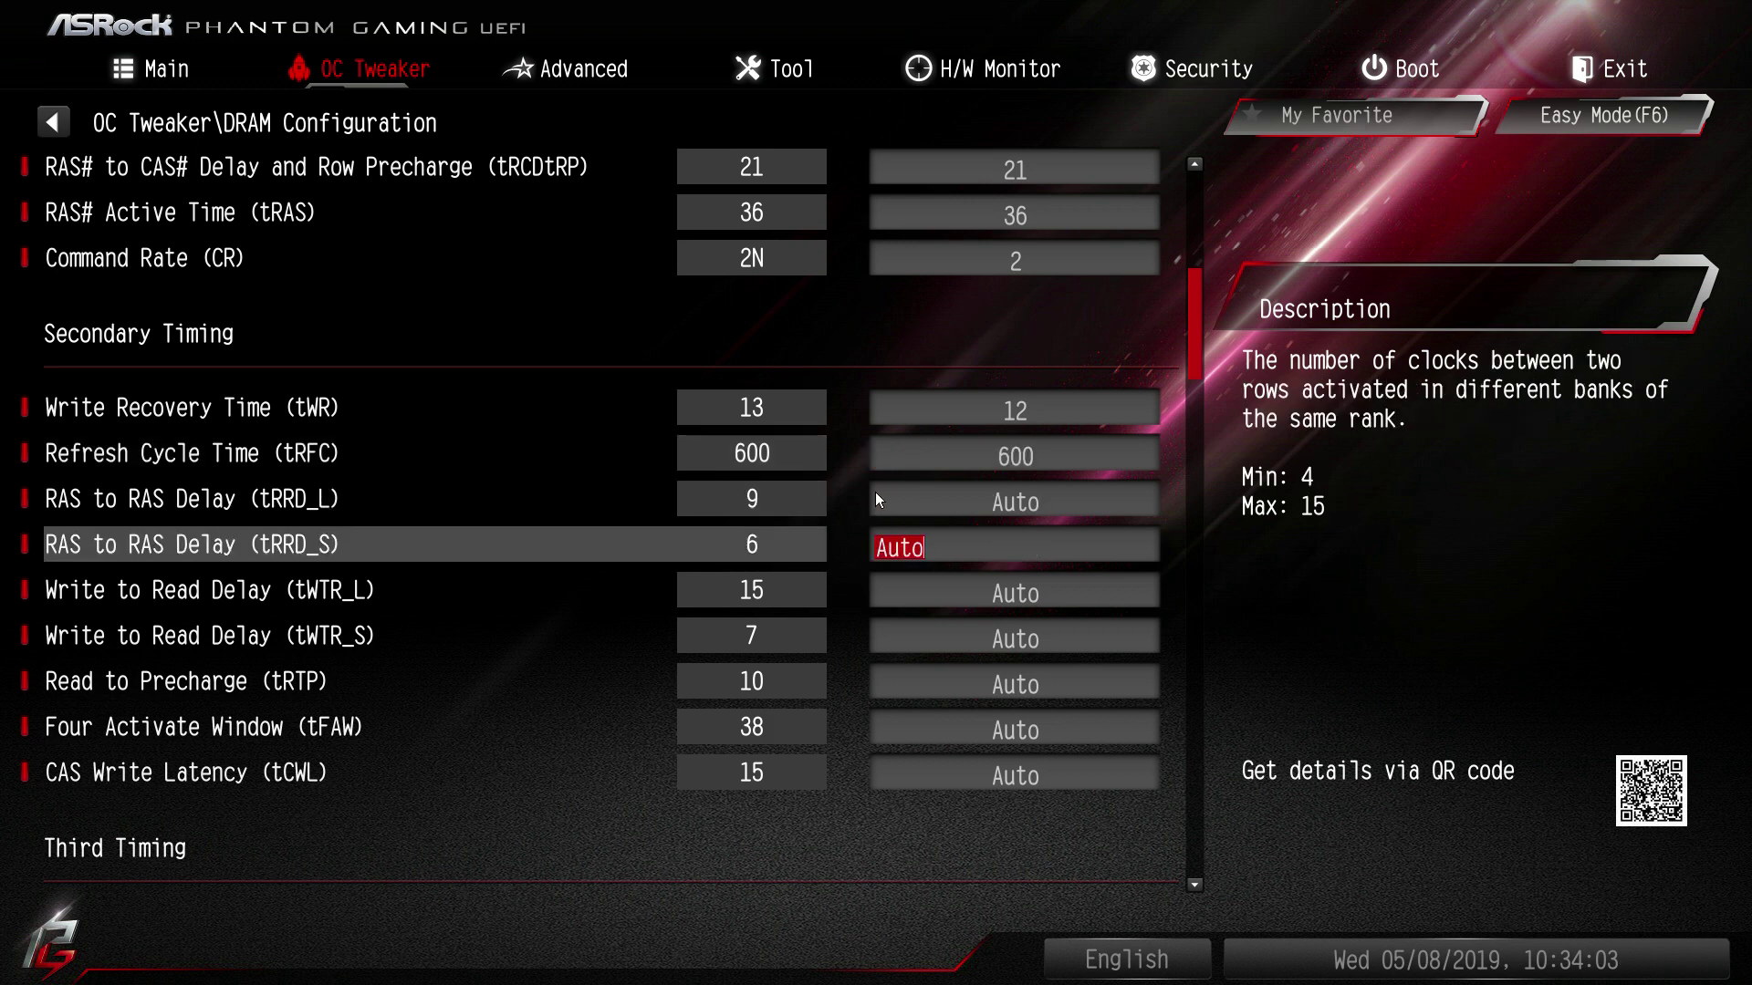
Step: Set CAS Write Latency (tCWL) to 15 in the secondary timings
key("Down")
key("Down")
key("Down")
key("Down")
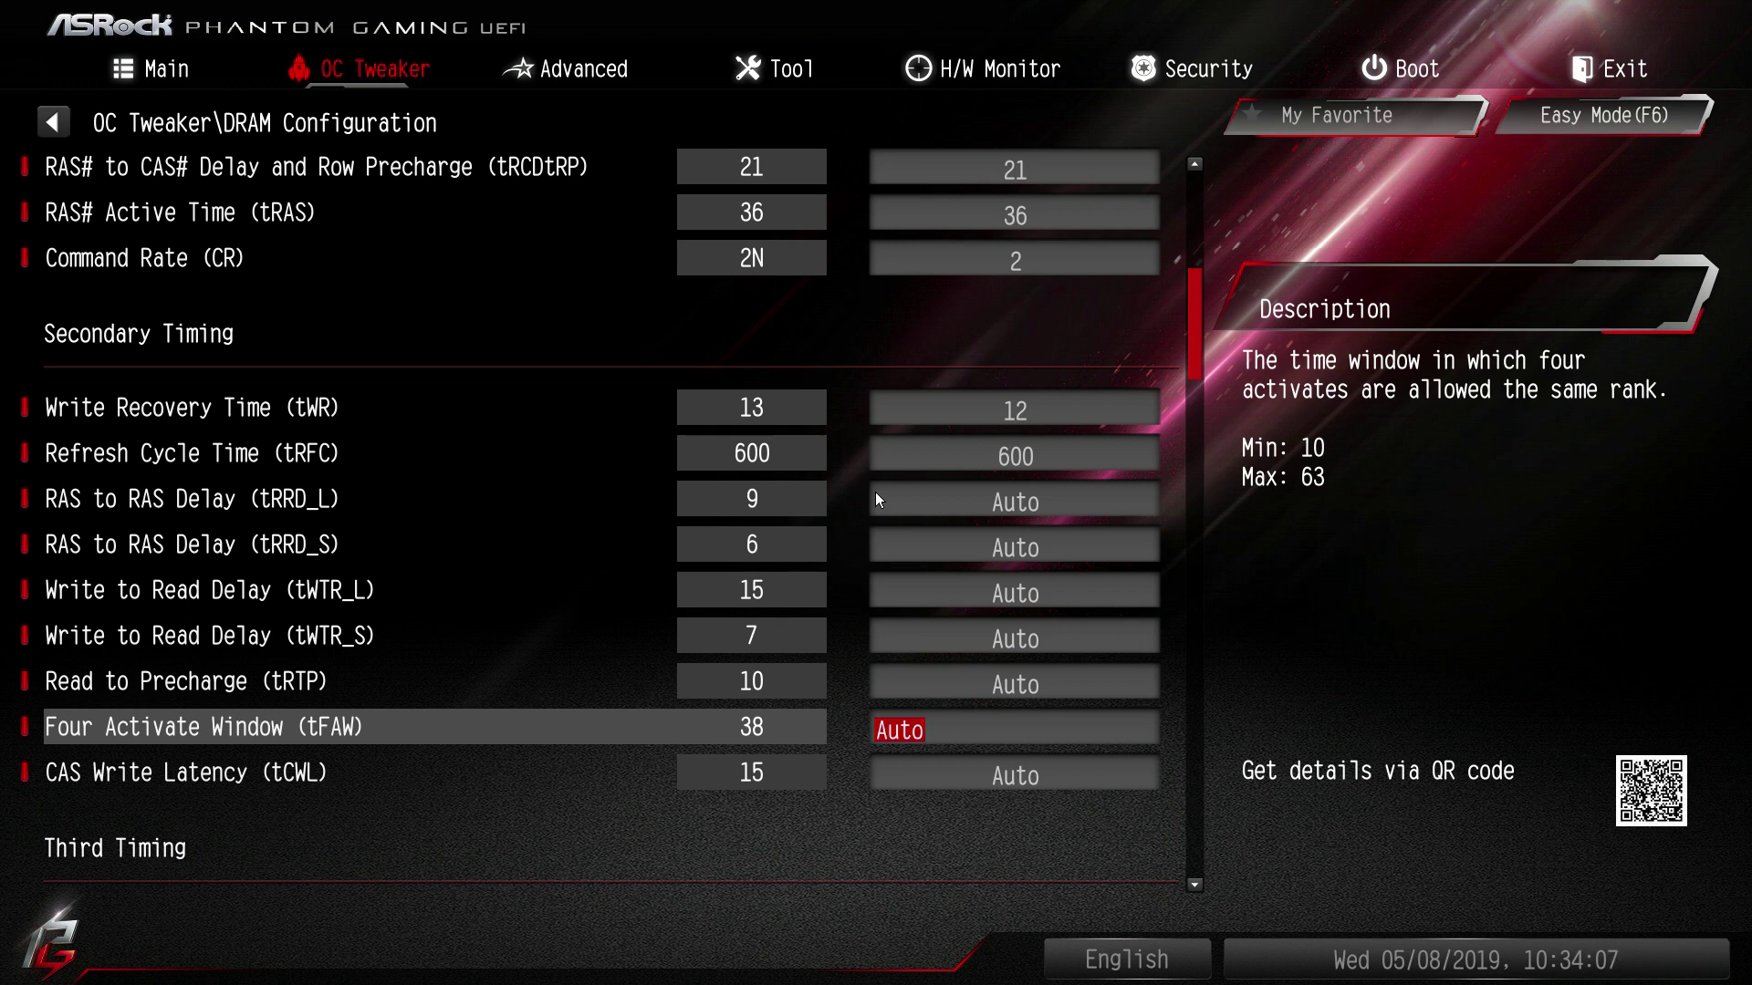
key("Down")
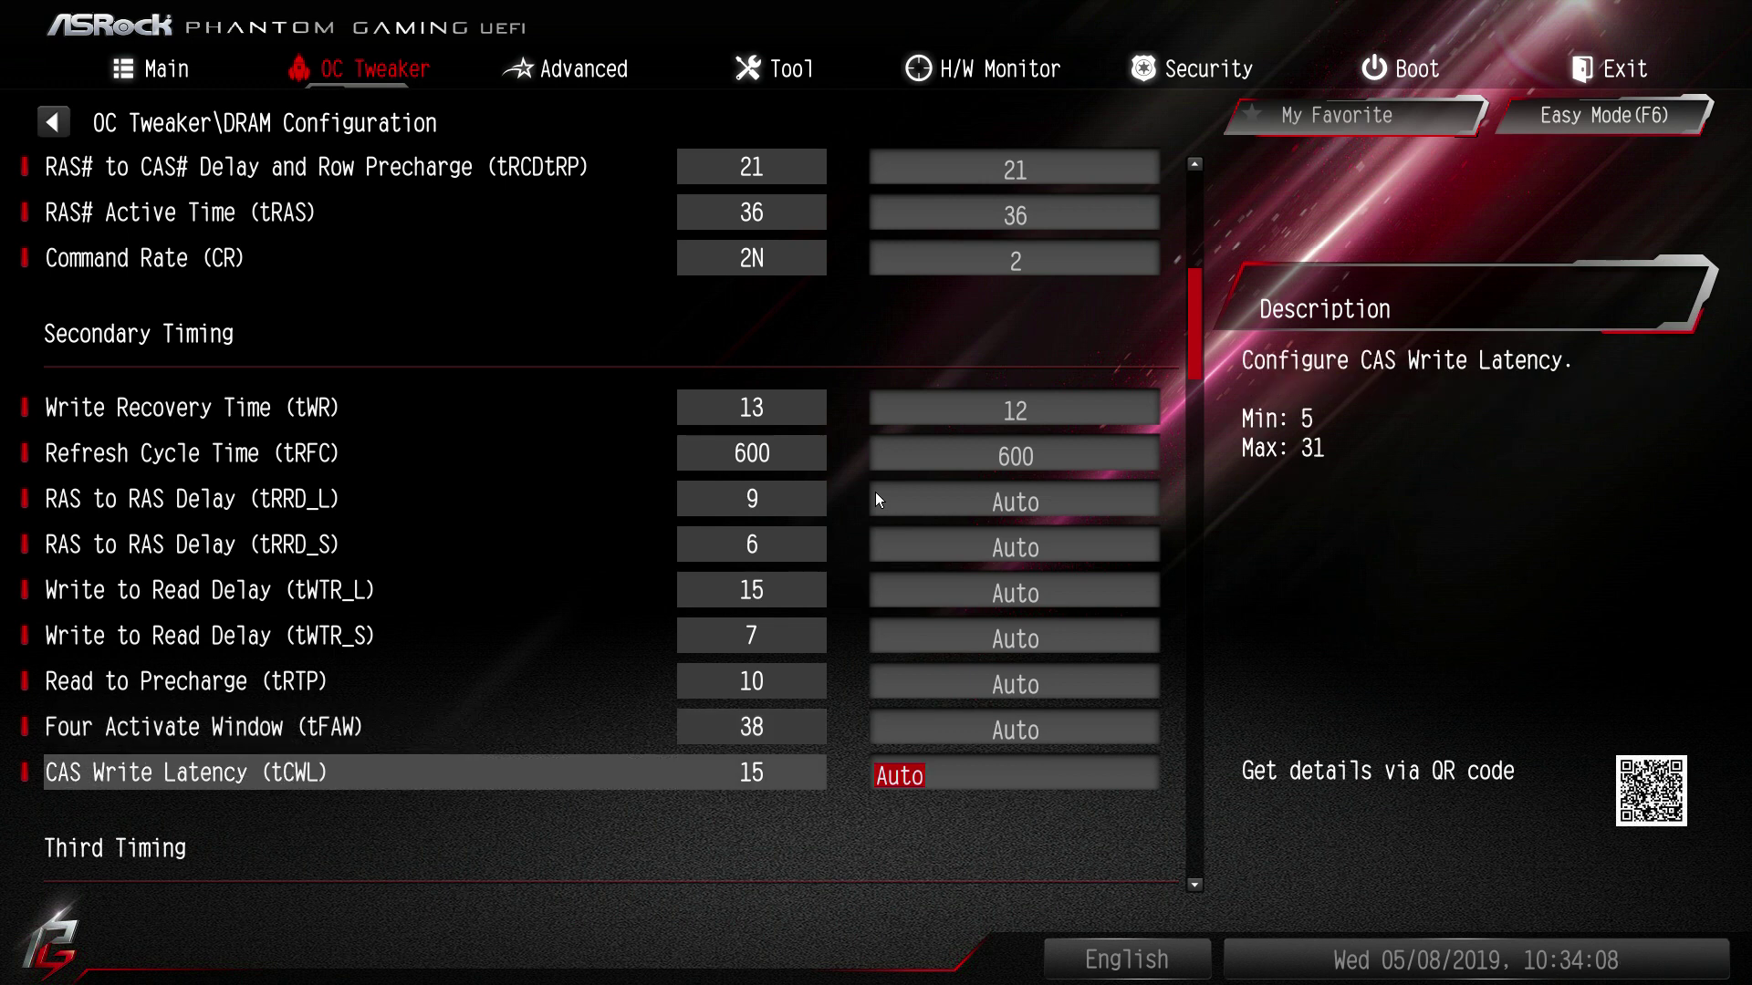
type("14")
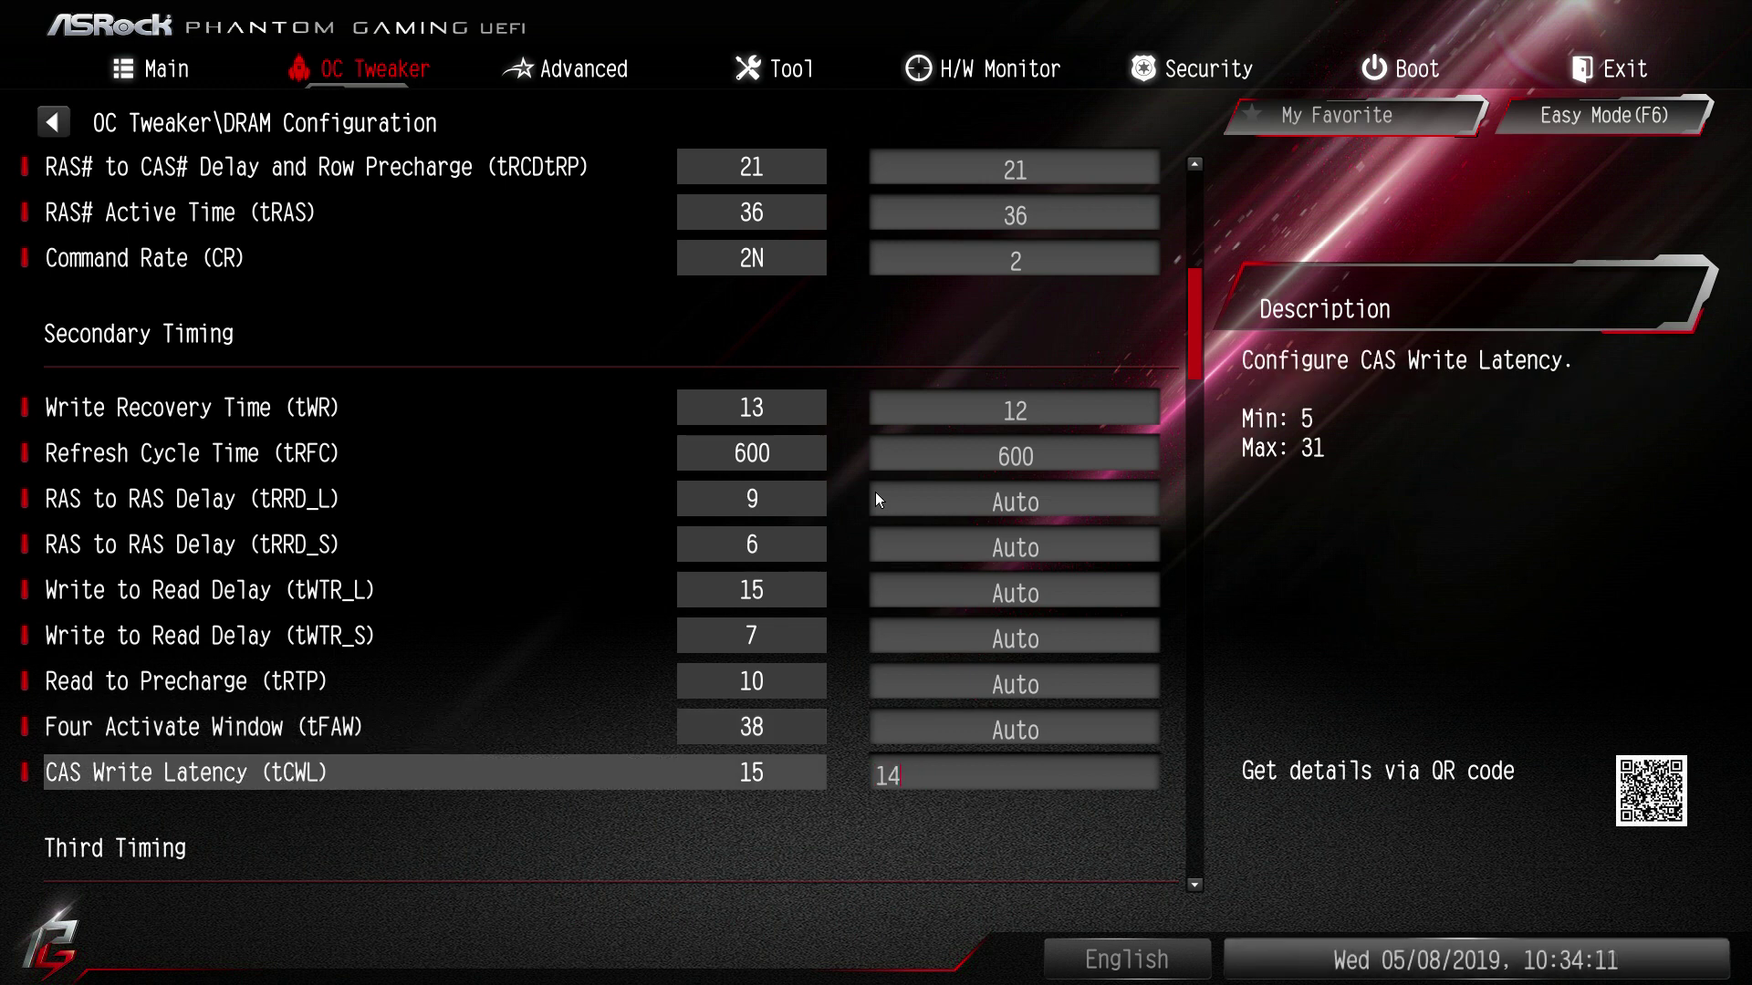
type("15")
key("BackSpace")
key("BackSpace")
key("BackSpace")
type("5")
Step: Review the secondary timings still on Auto, along with tREFI and tCKE in the third timings
key("Up")
key("Up")
key("Up")
key("Up")
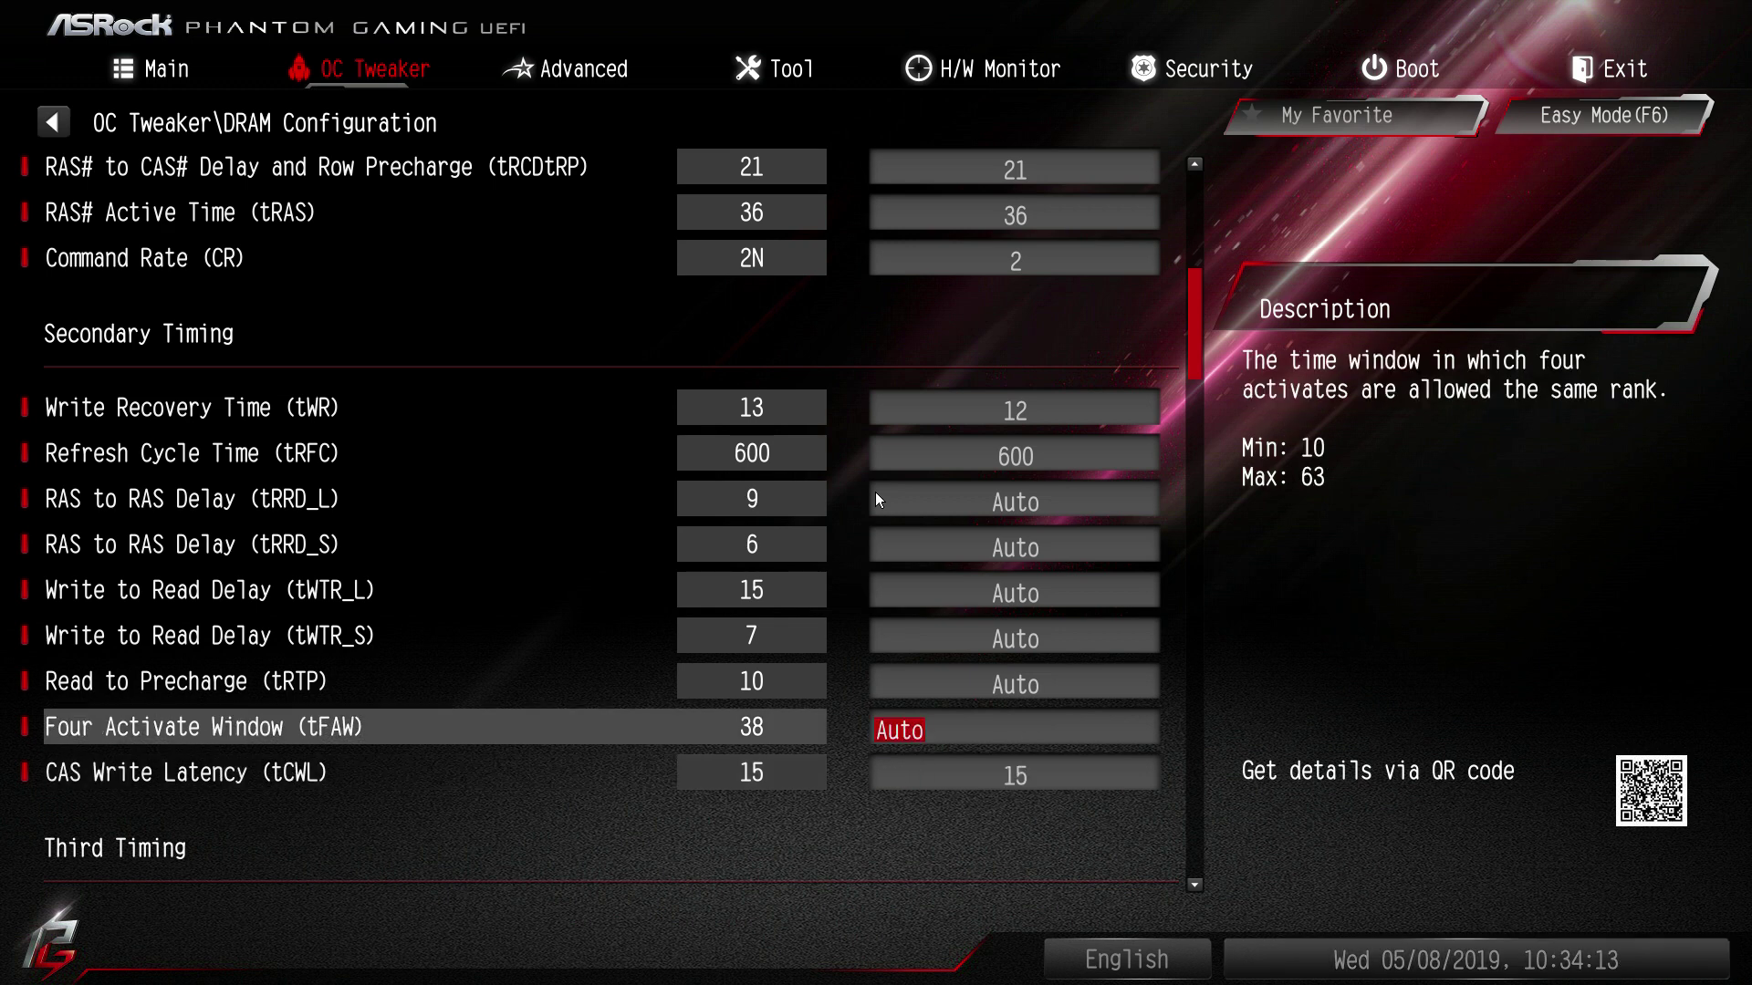
key("Down")
key("Down")
key("Down")
key("Down")
key("Down")
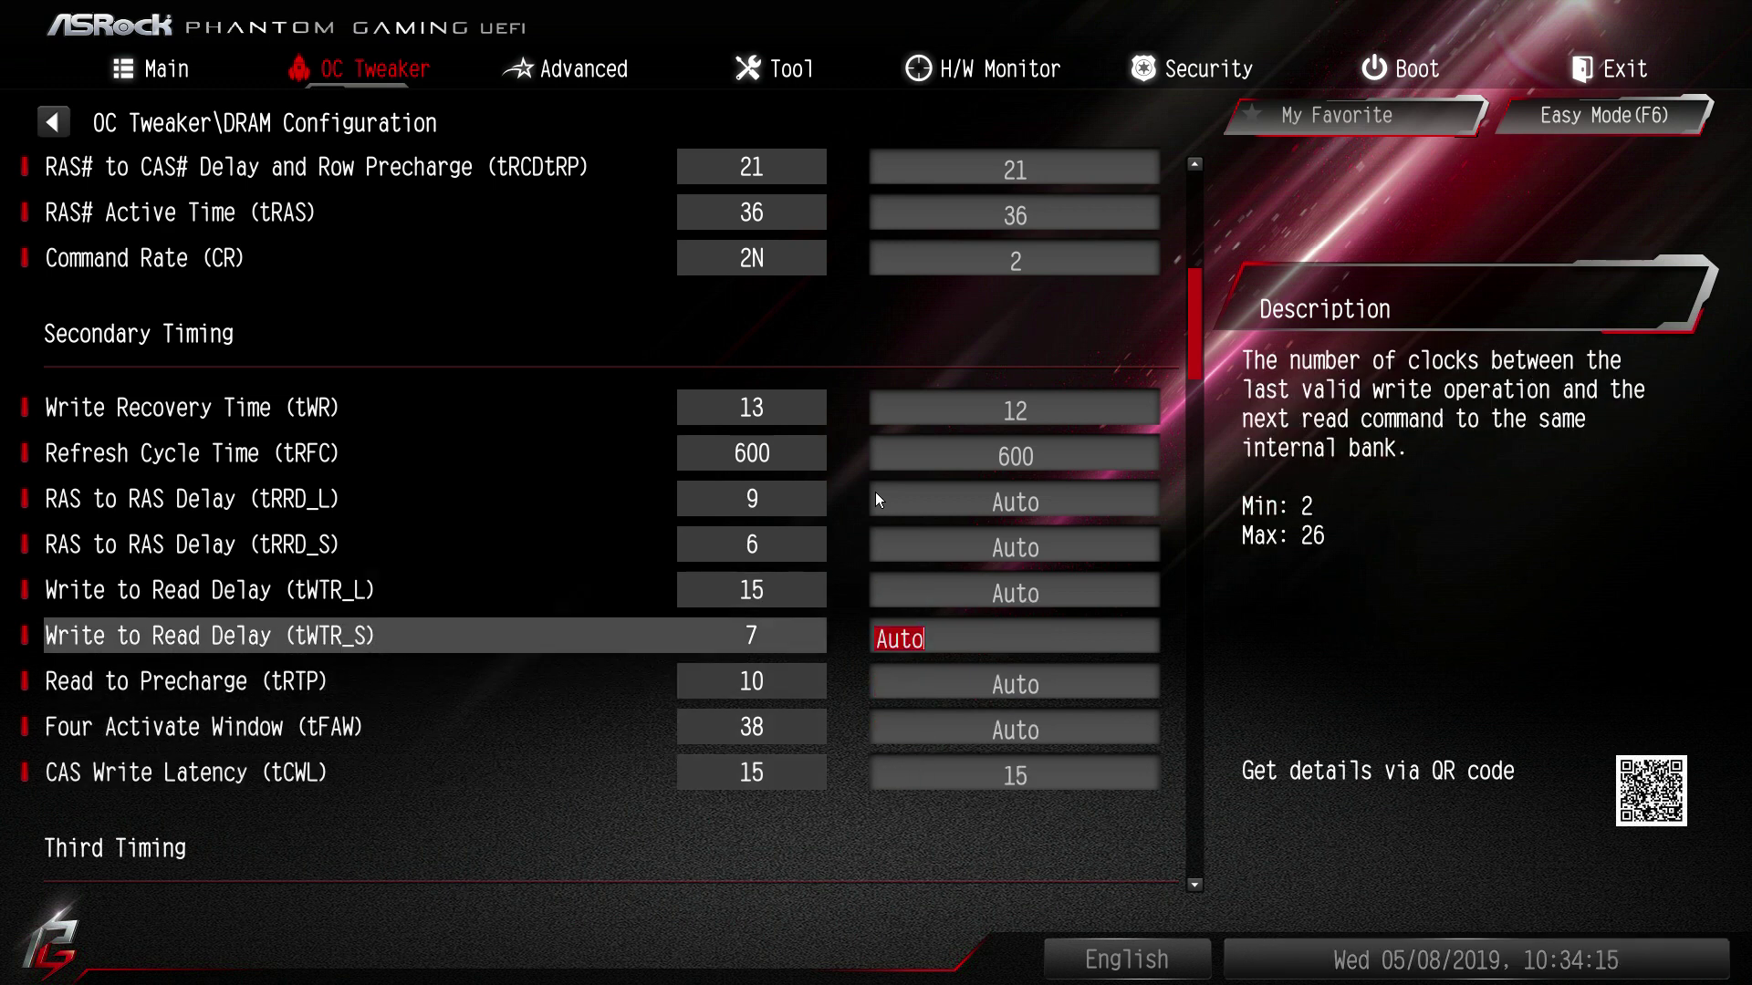
key("Up")
key("Down")
key("Down")
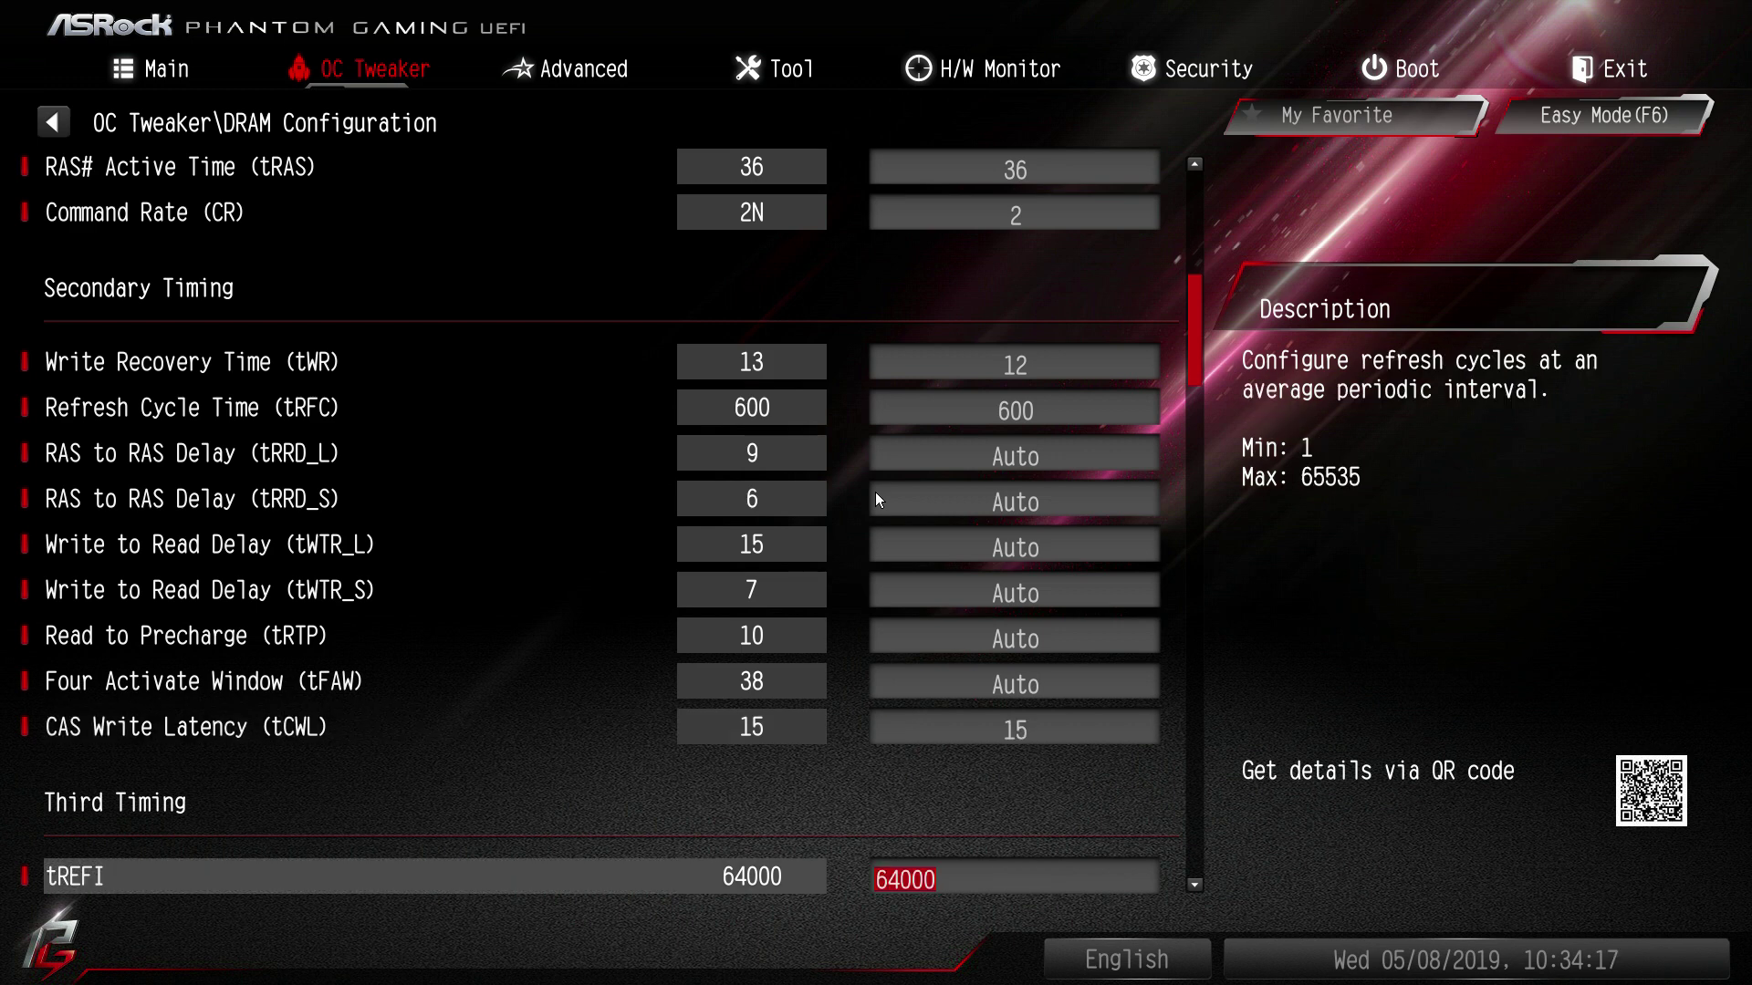
key("Up")
key("Up")
key("Up")
key("Up")
key("Up")
key("Up")
key("Up")
key("Up")
key("Up")
key("Up")
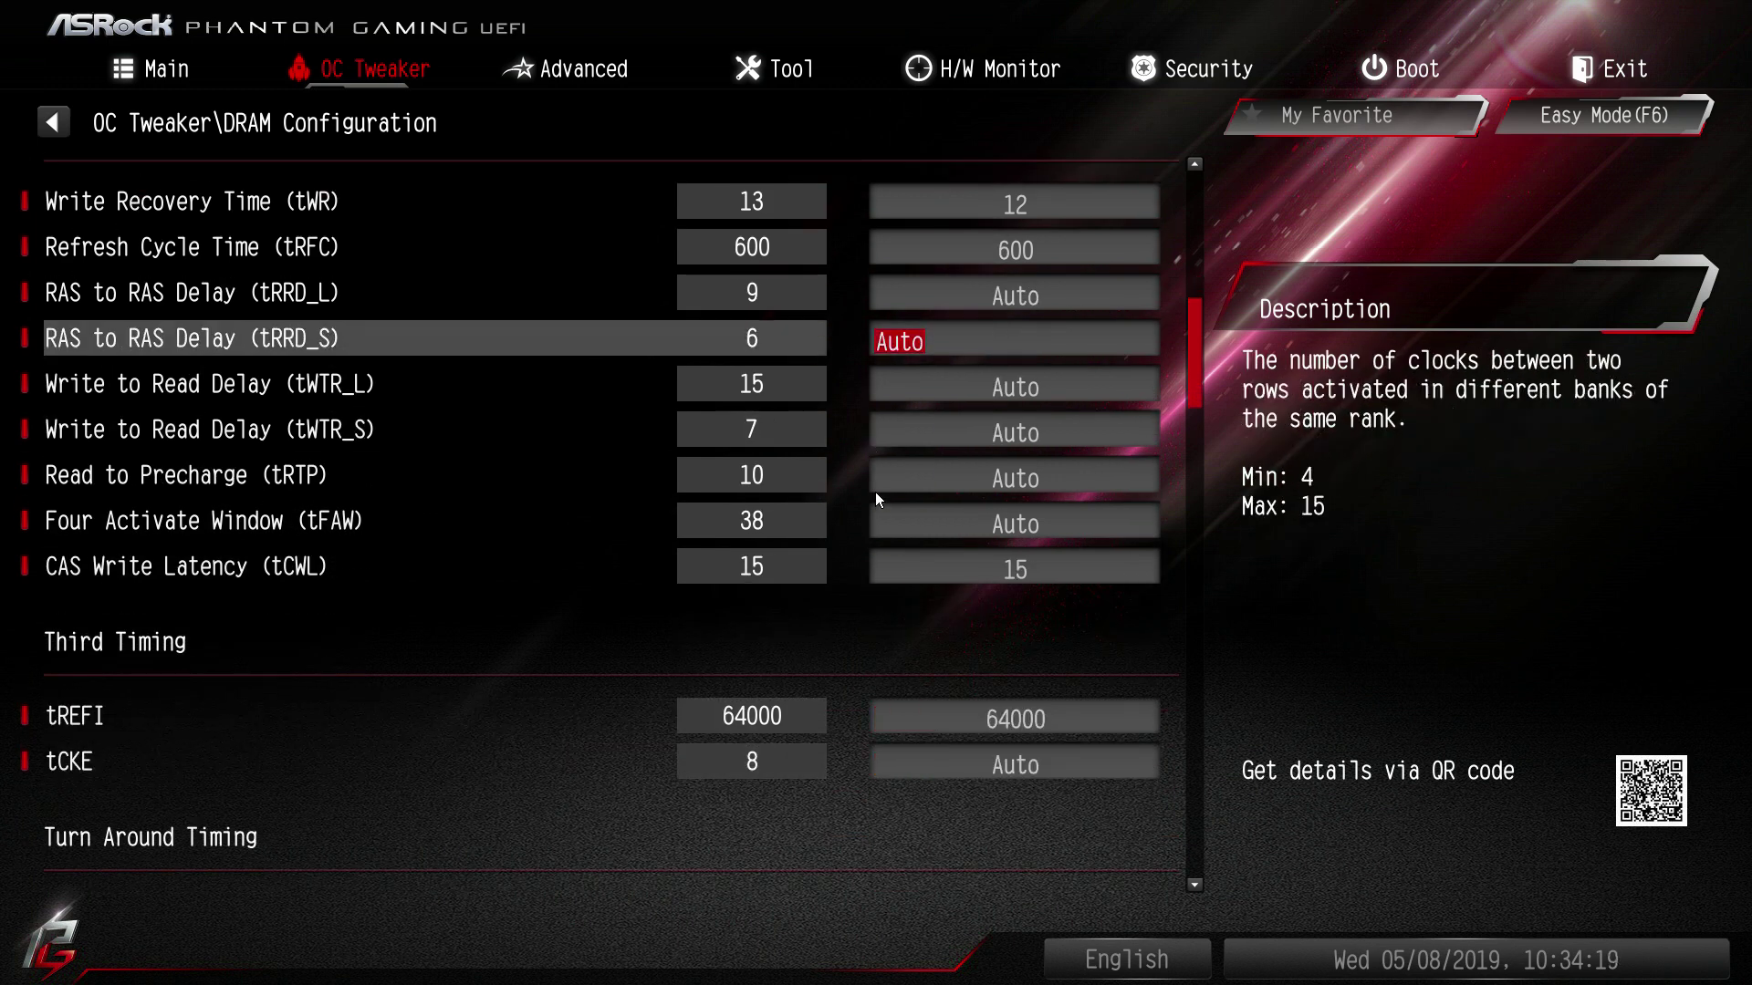
Step: Set RAS to RAS Delay tRRD_L to 6 and tRRD_S to 4, and save the changes and exit setup
key("Down")
key("Down")
key("Down")
key("Down")
key("Up")
key("Up")
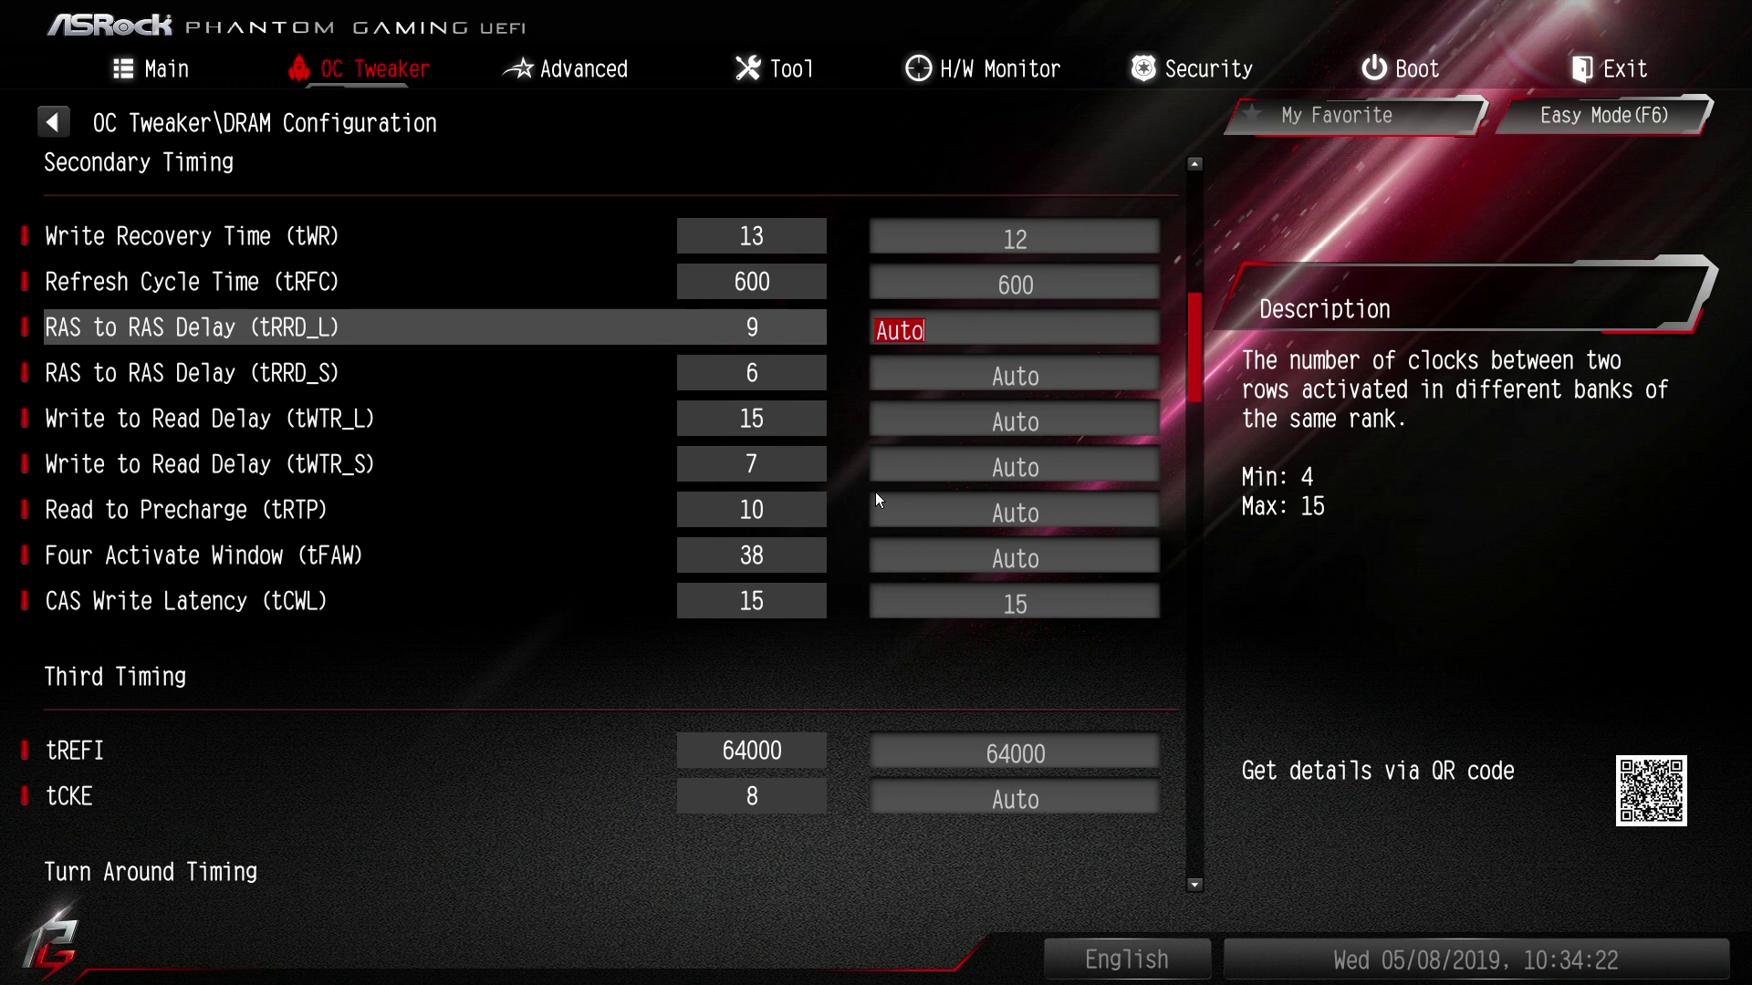
type("6")
key("Down")
type("4")
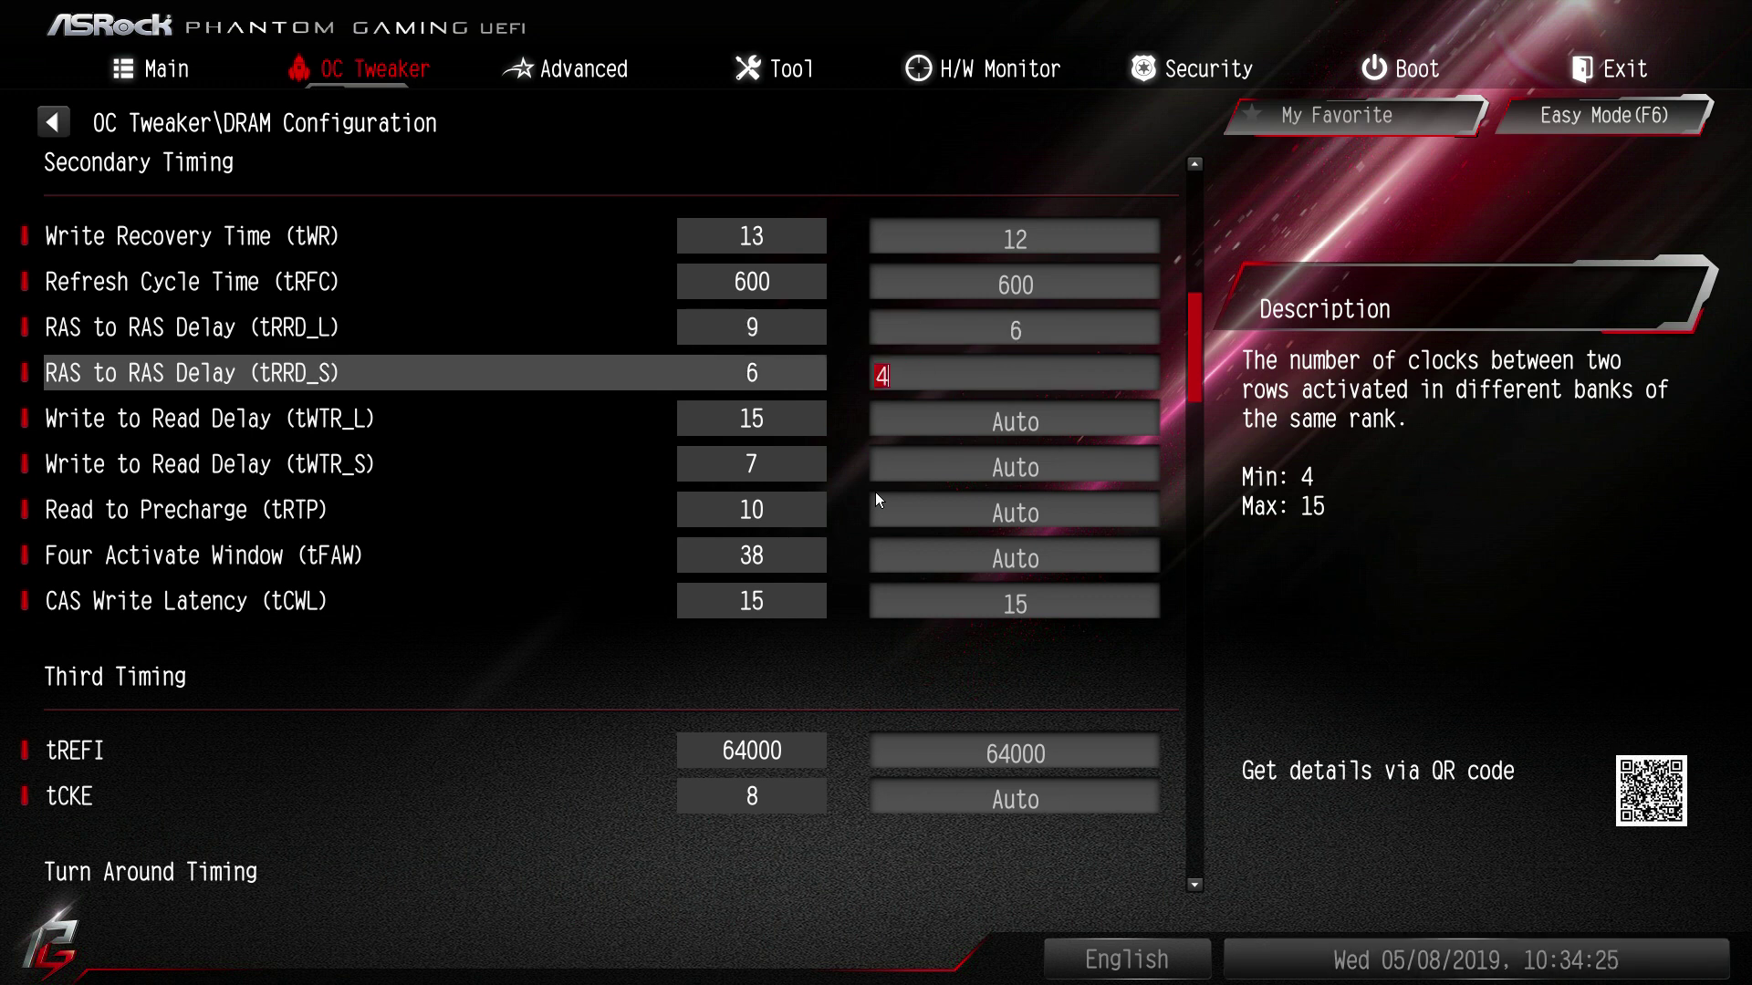
key("Up")
key("F10")
key("Return")
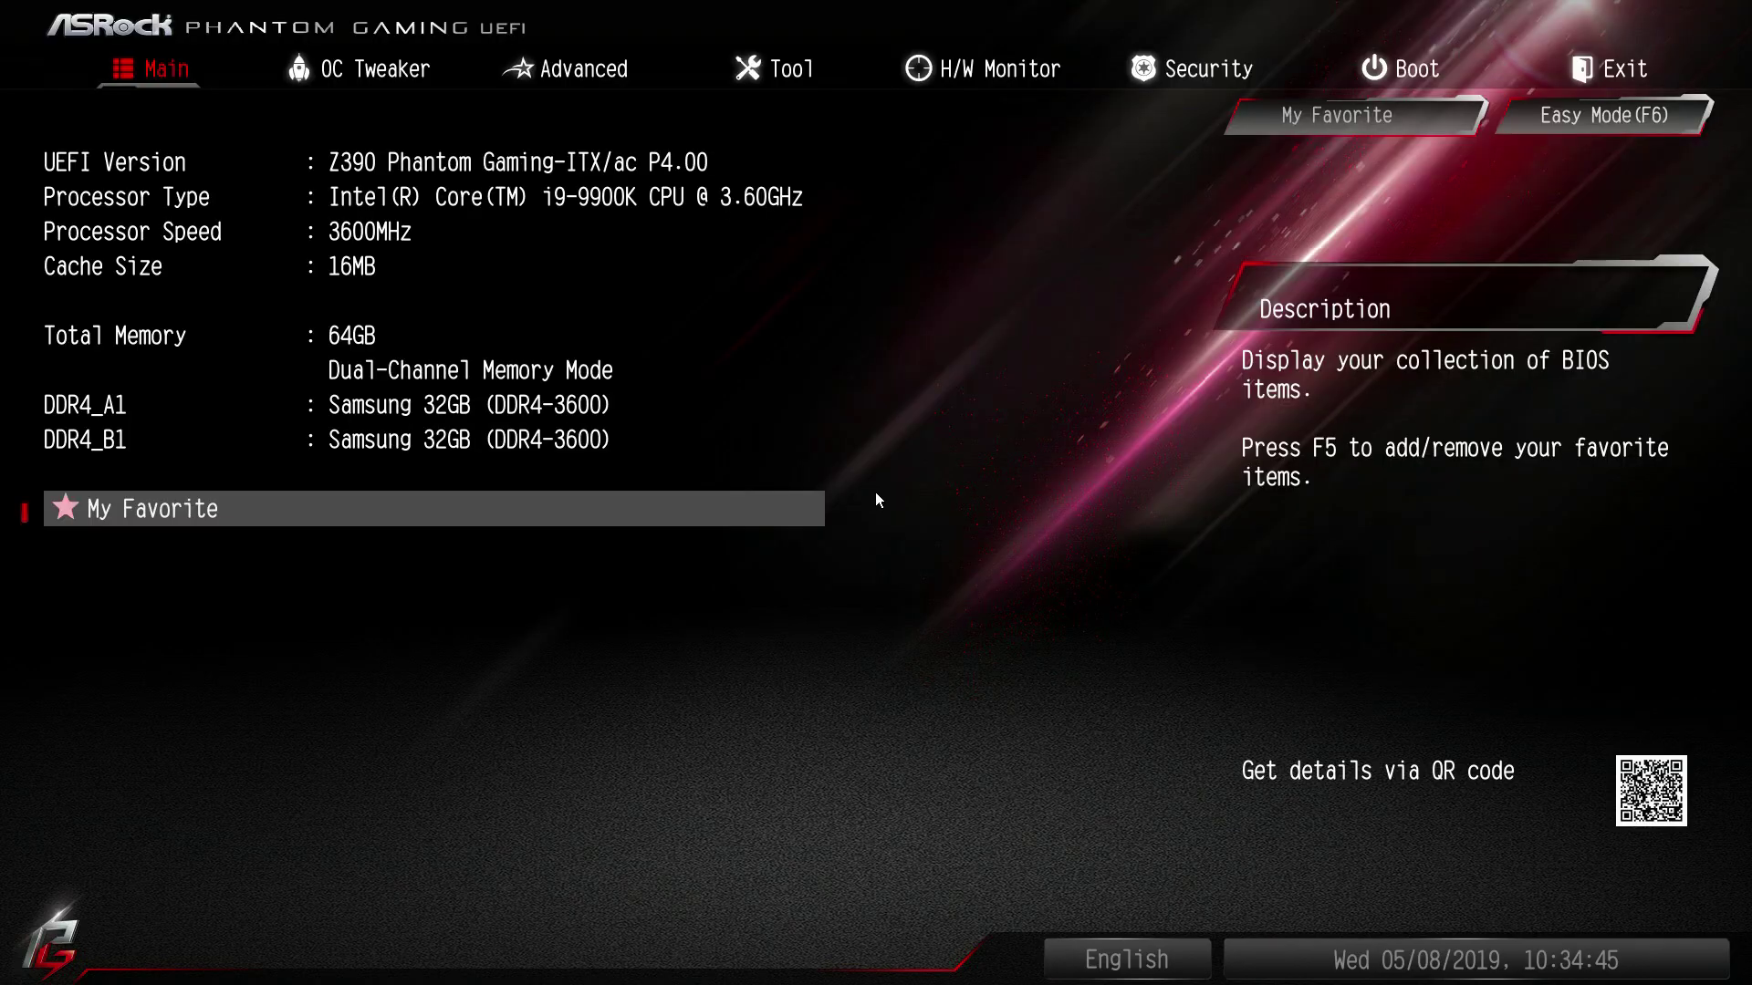
Step: Reopen the OC Tweaker's DRAM Configuration and check the applied secondary timings down to the Write to Read Delays
key("Right")
key("Down")
key("Down")
key("Down")
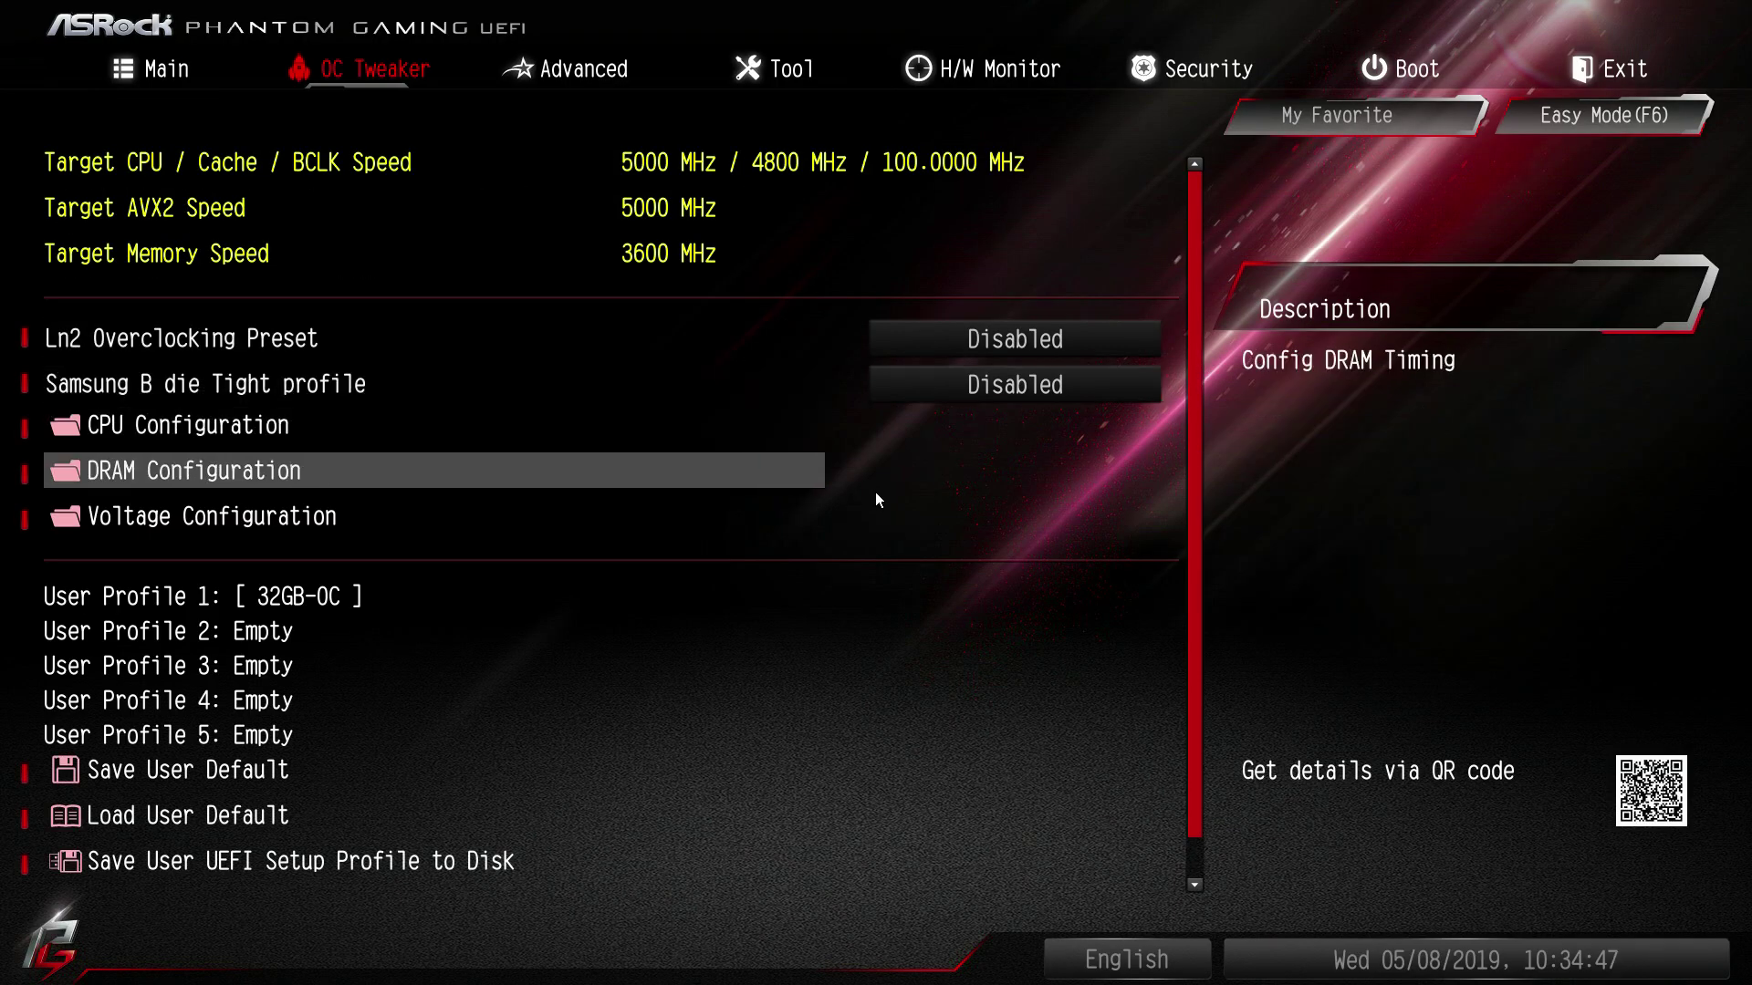
key("Return")
key("Down")
key("Down")
key("Down")
key("Down")
key("Down")
key("Down")
key("Down")
key("Down")
key("Down")
key("Down")
key("Down")
key("Down")
key("Down")
key("Down")
key("Down")
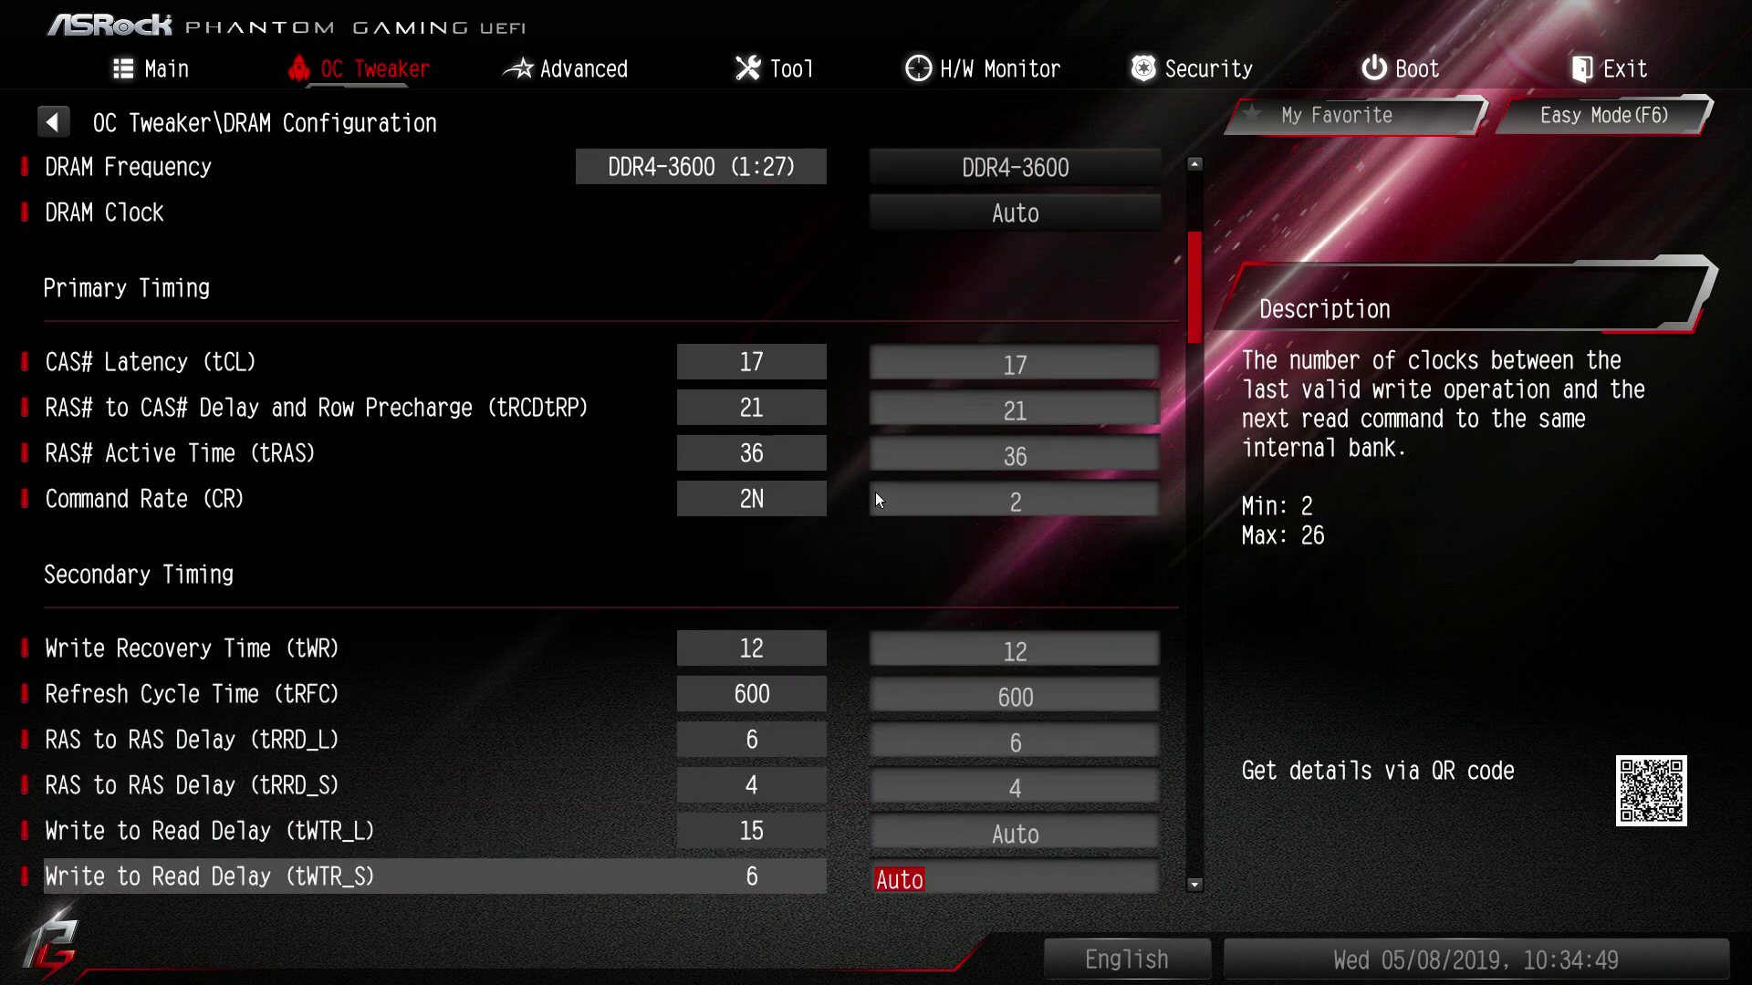
key("Up")
key("Up")
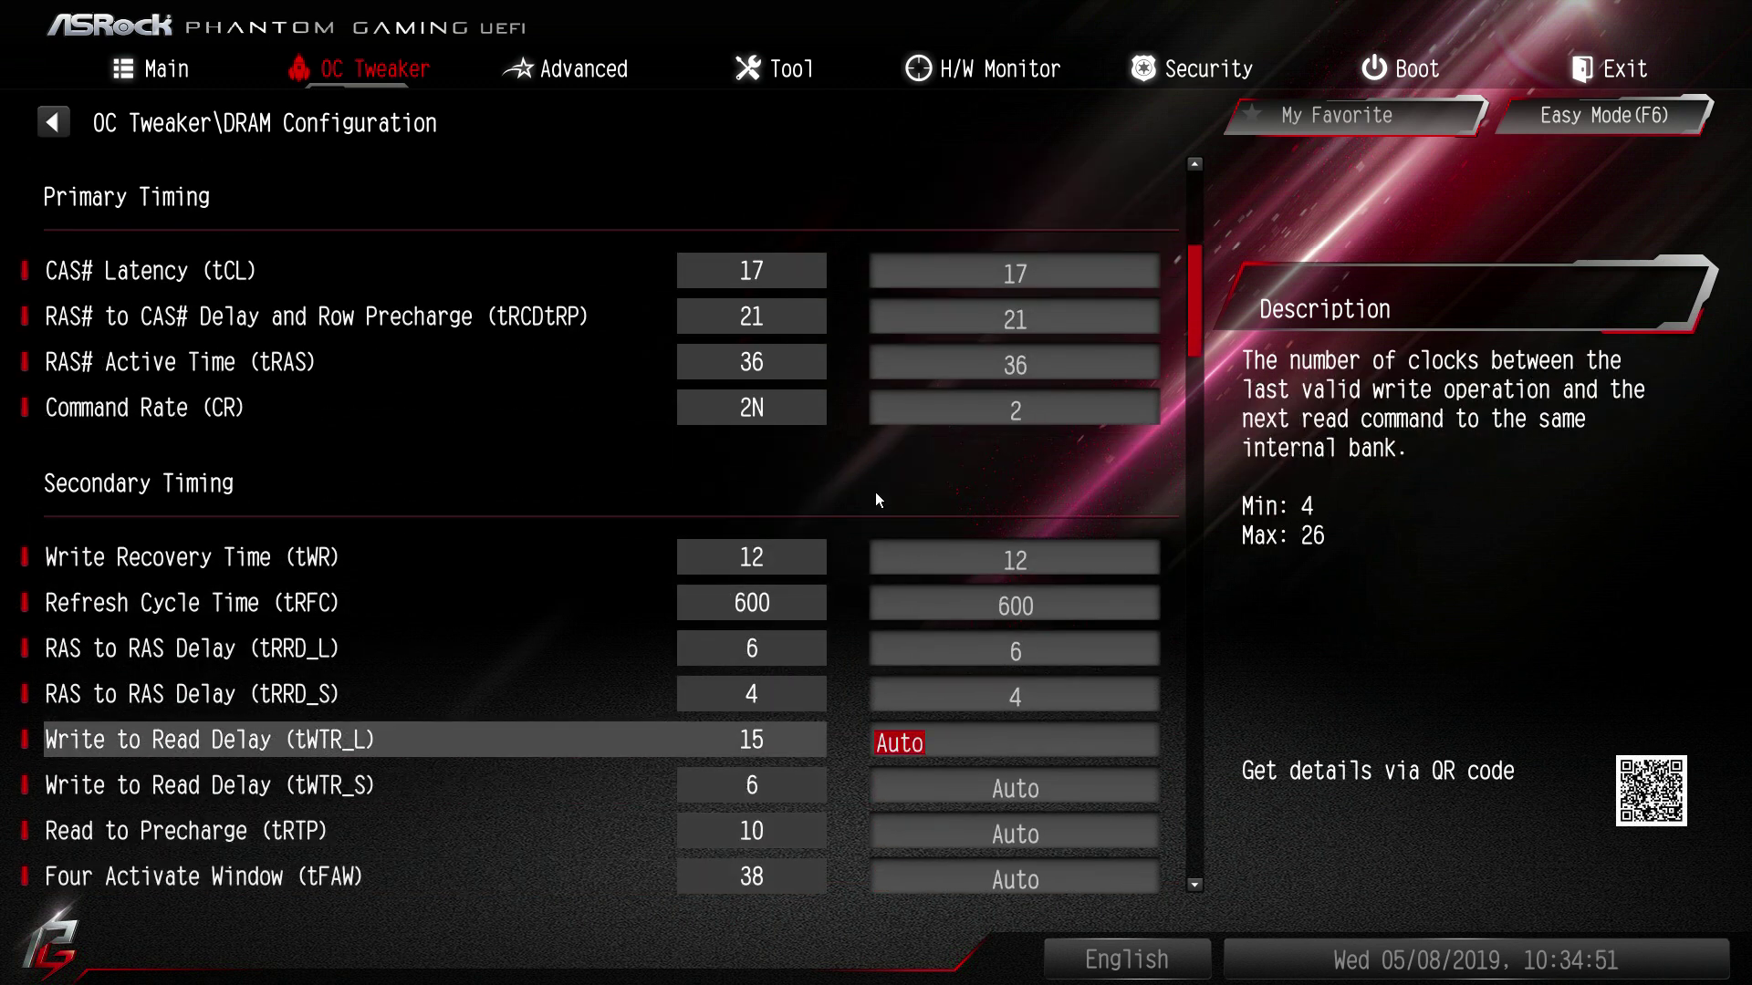
Step: Set Four Activate Window (tFAW) to 20, and save the changes and exit setup
key("Down")
key("Down")
key("Down")
key("Down")
key("Up")
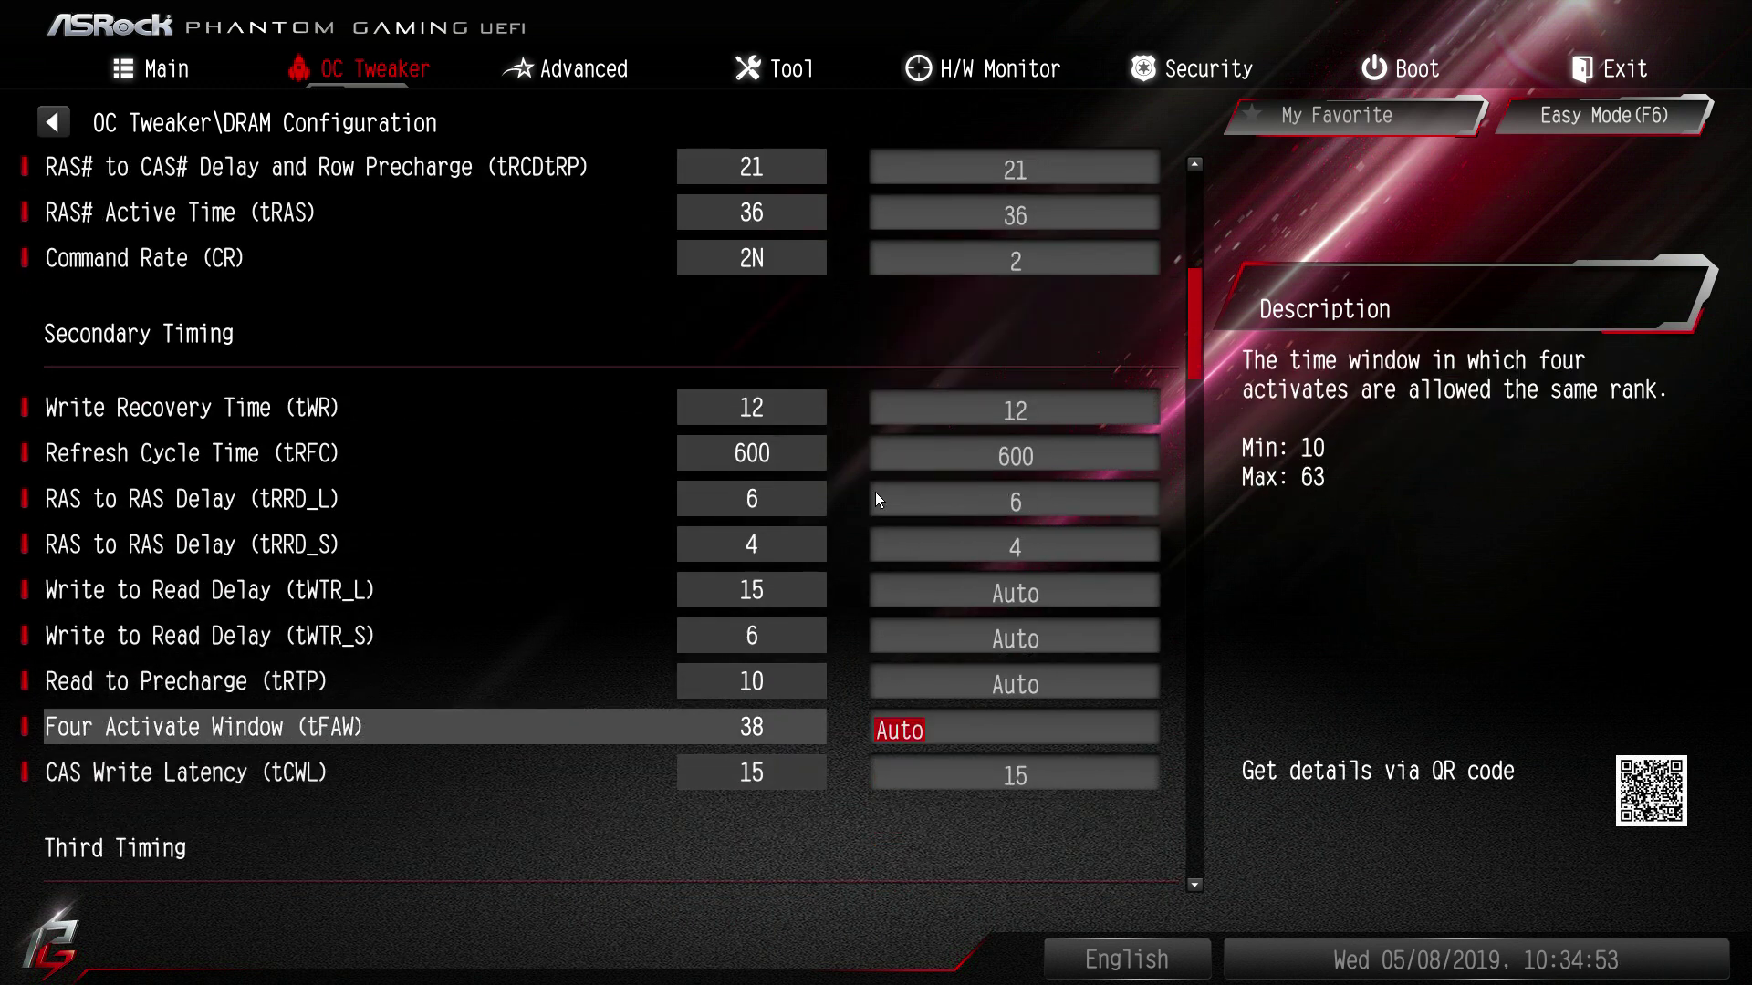
type("20")
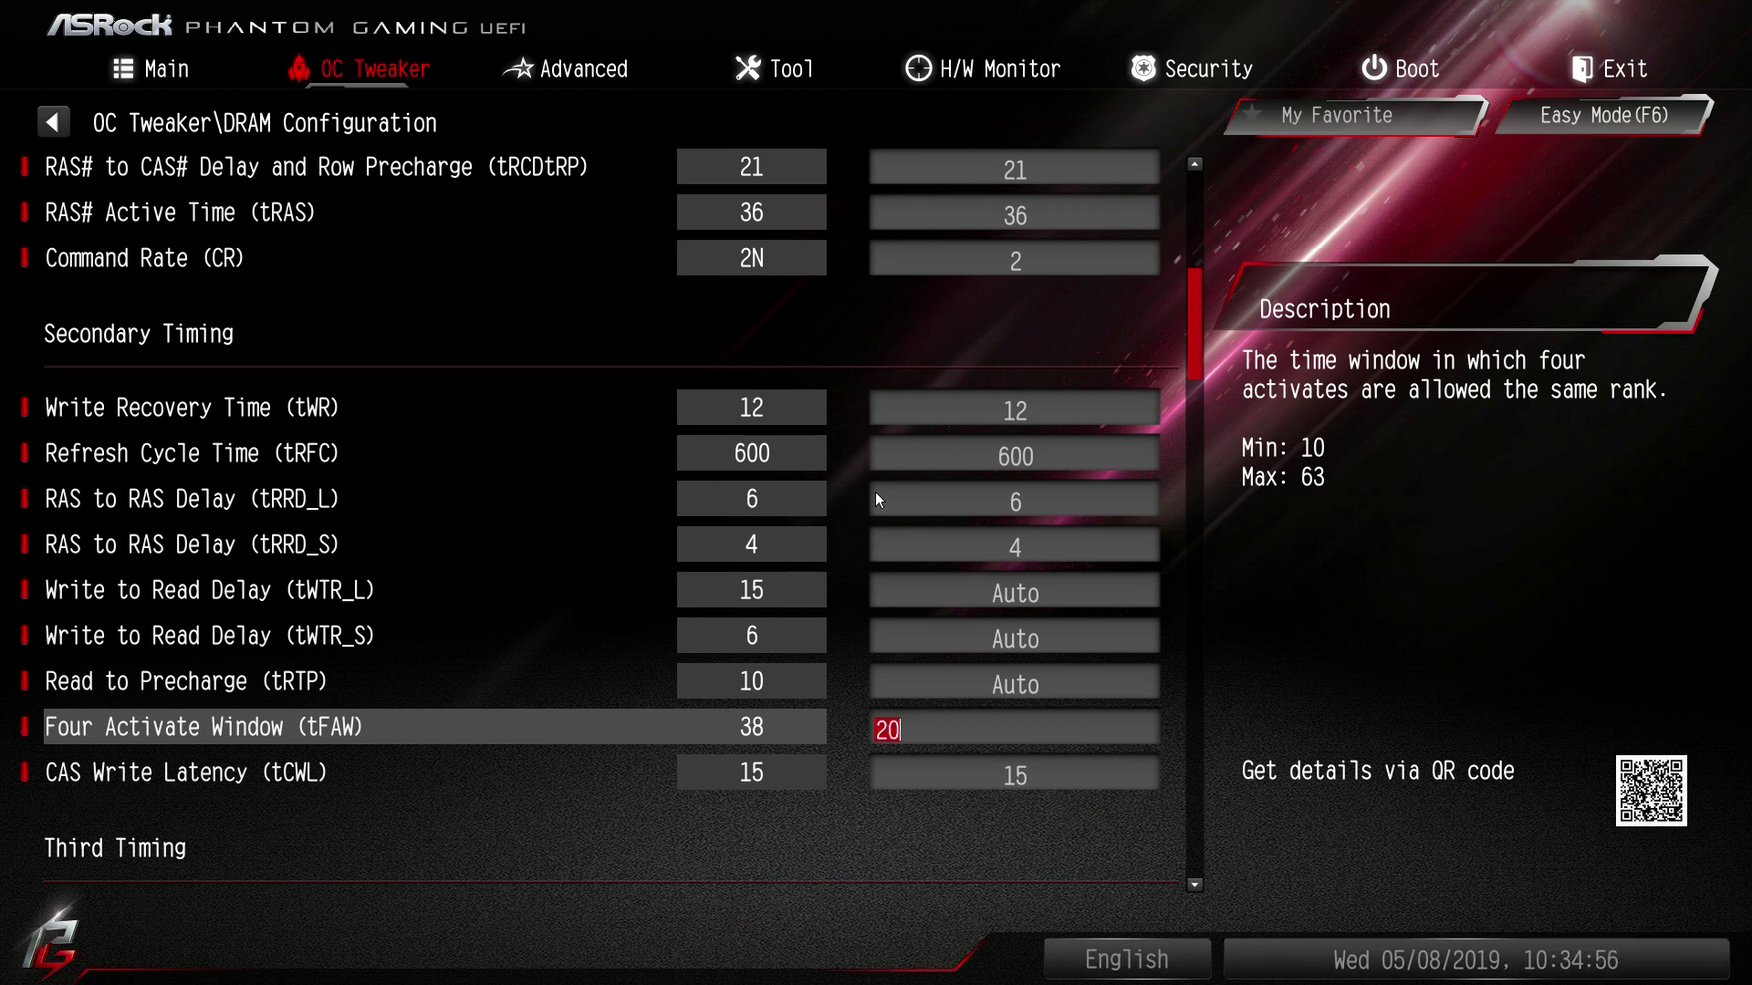
key("F10")
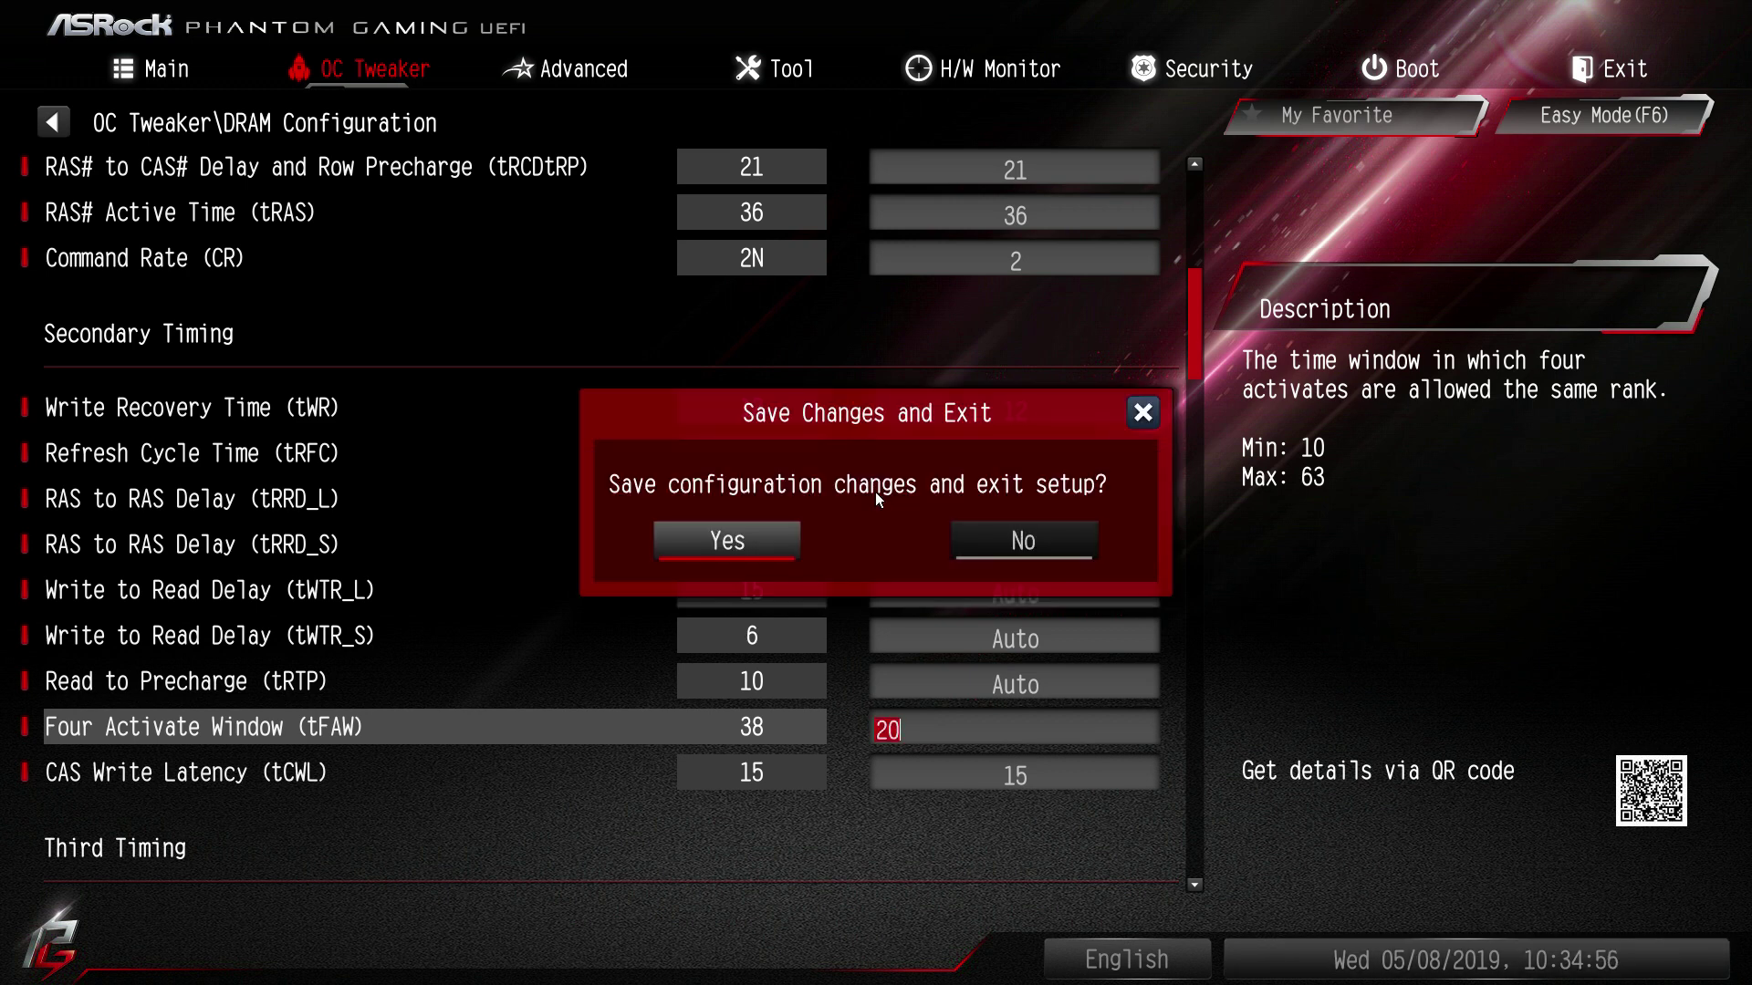
key("Escape")
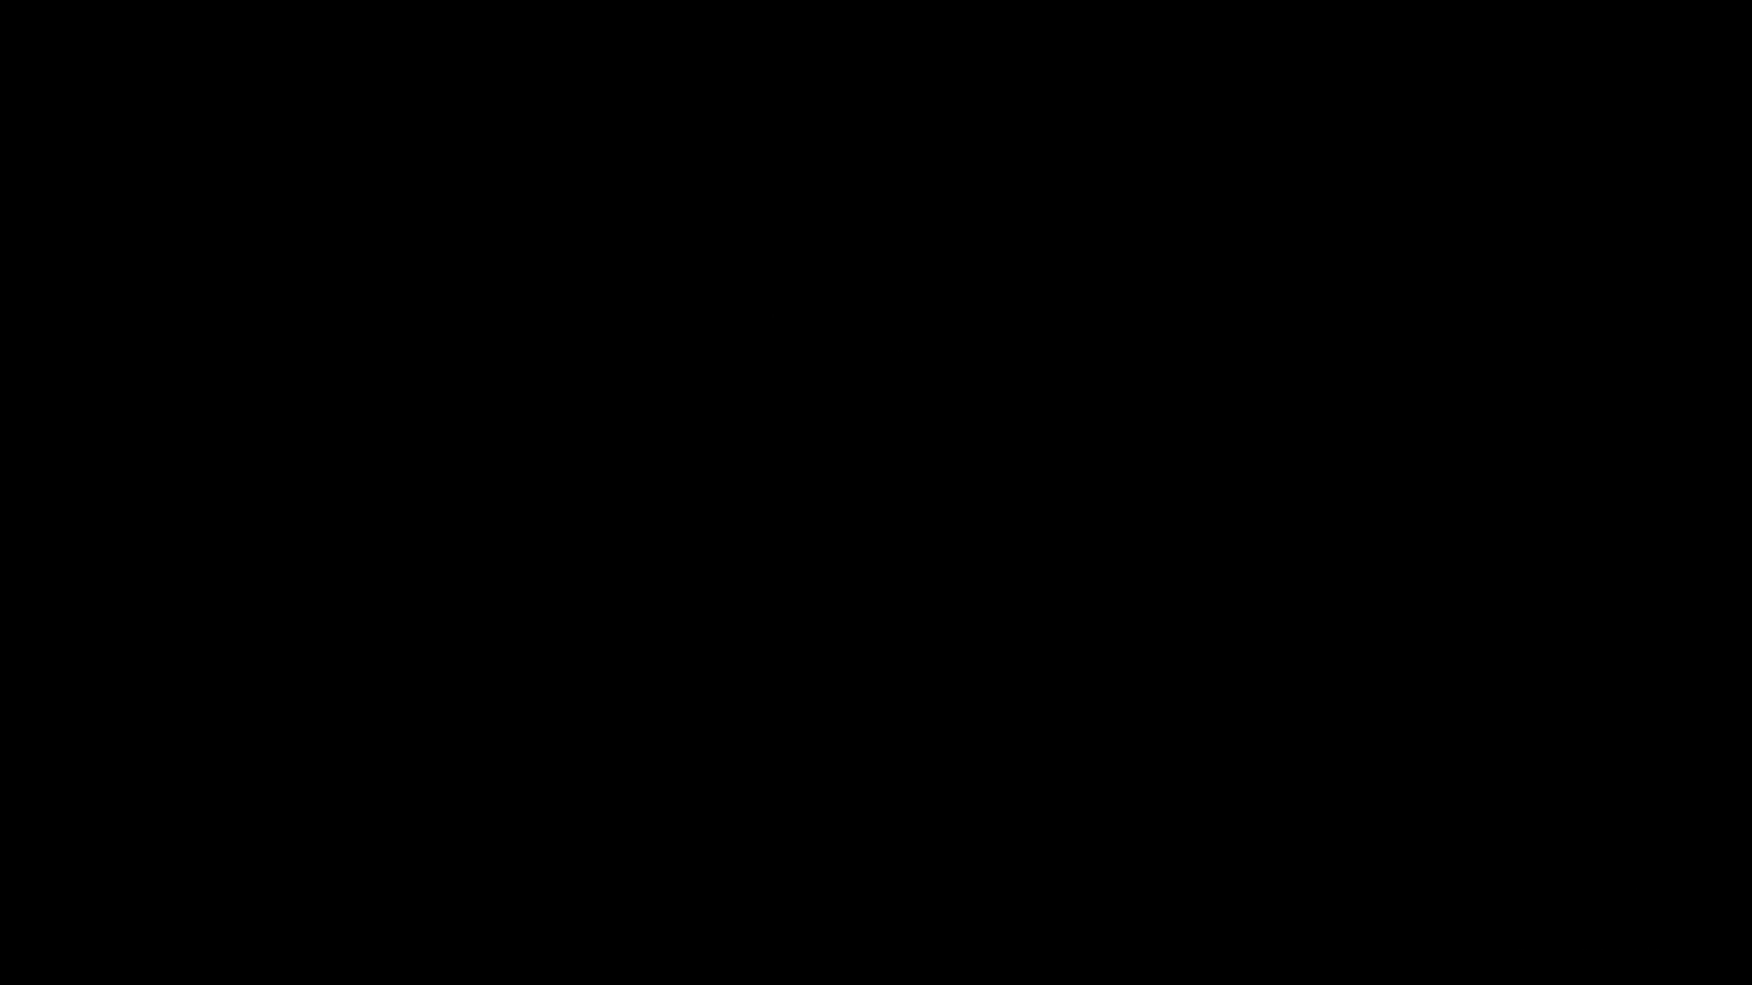
Step: Open the OC Tweaker's DRAM Configuration again and check the applied timings down to Four Activate Window (tFAW)
key("Right")
key("Down")
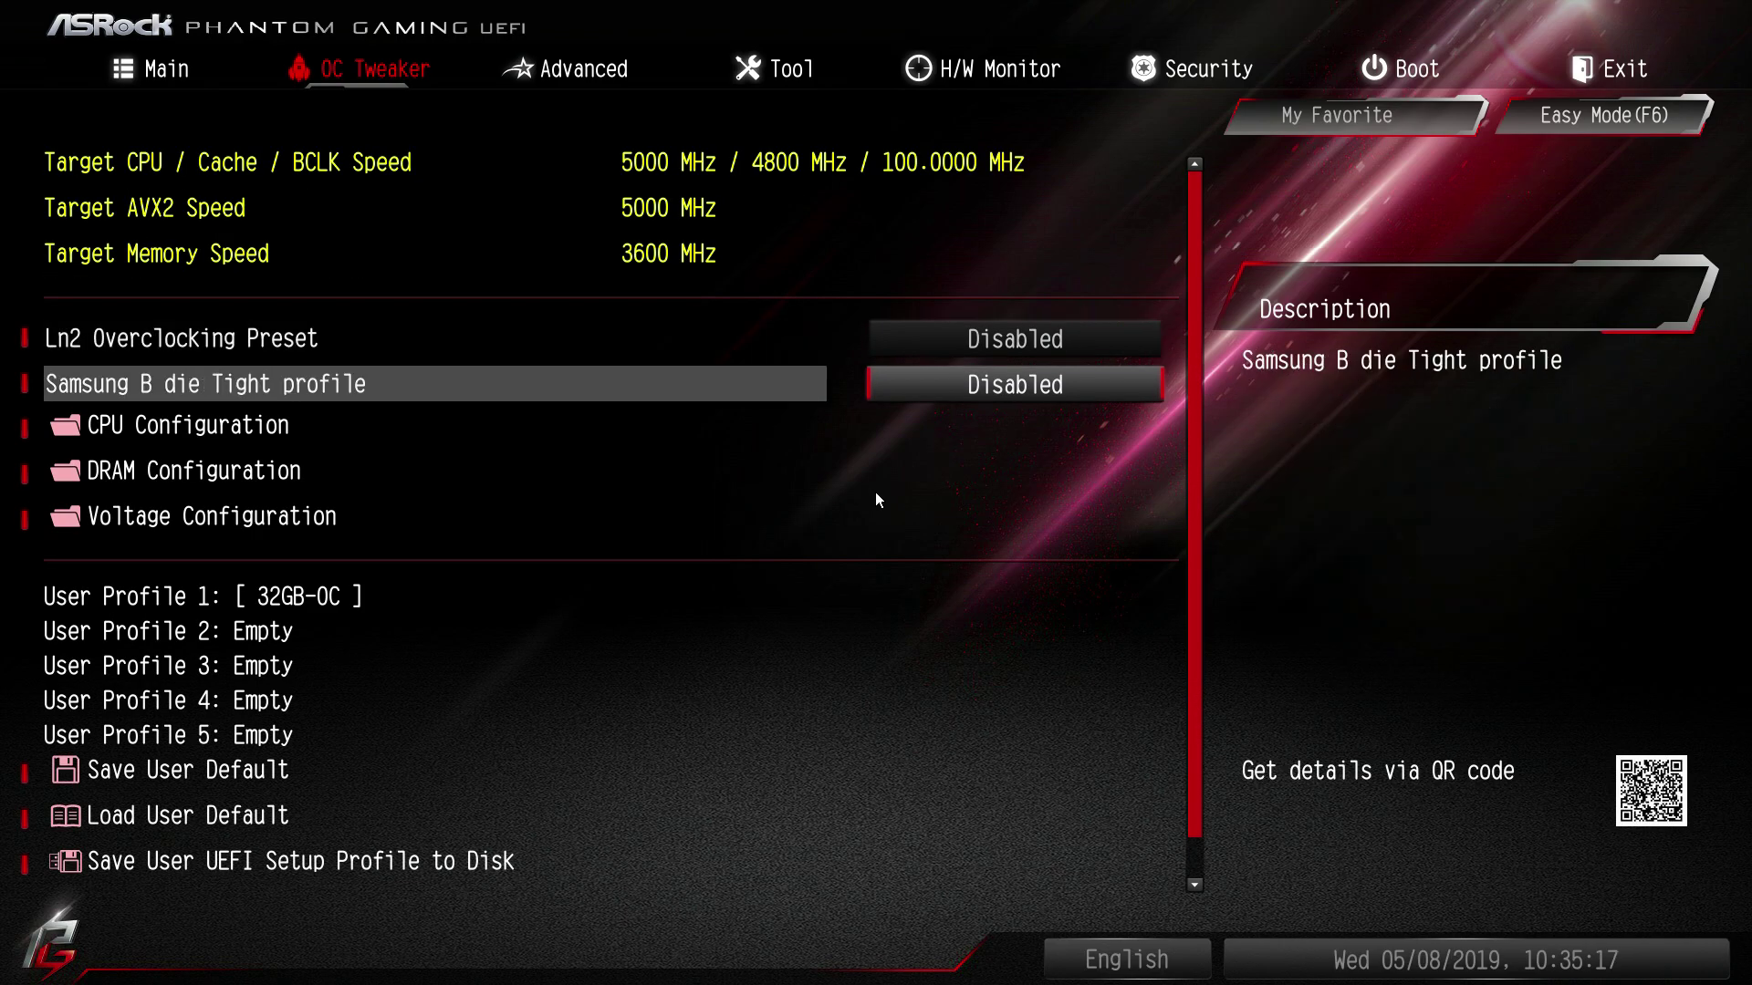
key("Down")
key("Down")
key("Return")
key("Down")
key("Down")
key("Down")
key("Down")
key("Down")
key("Down")
key("Down")
key("Down")
key("Down")
key("Down")
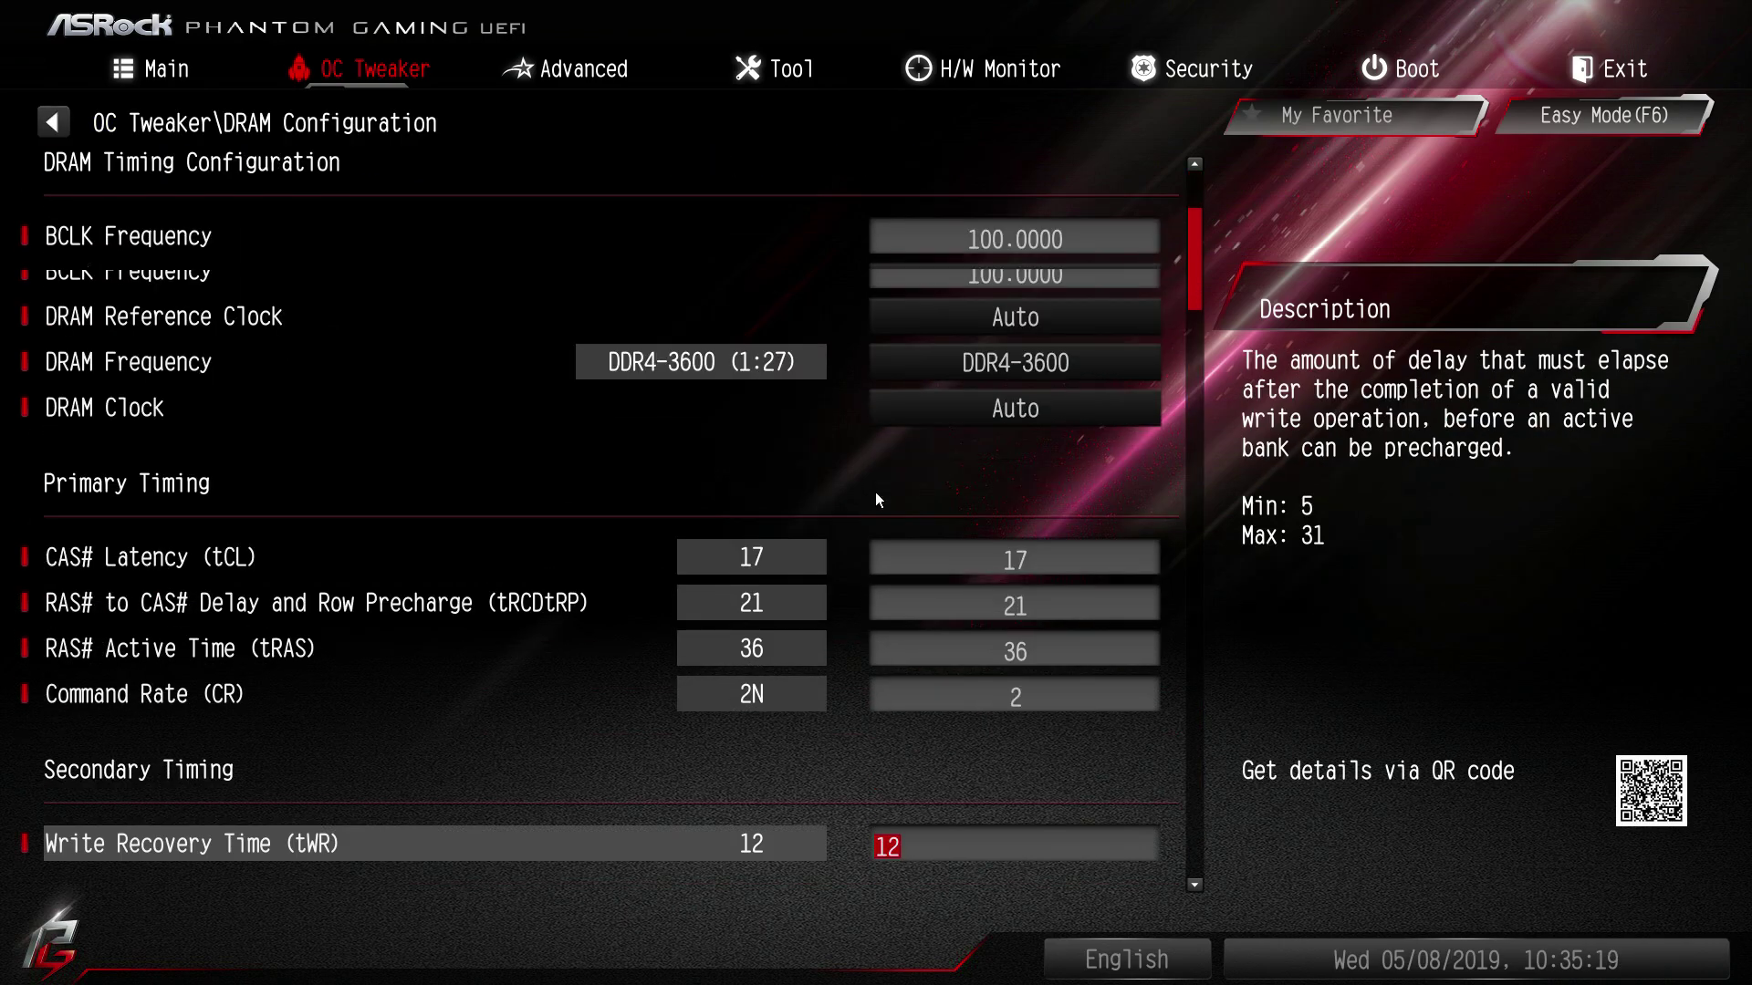
key("Down")
key("Down")
key("Down")
key("Down")
key("Down")
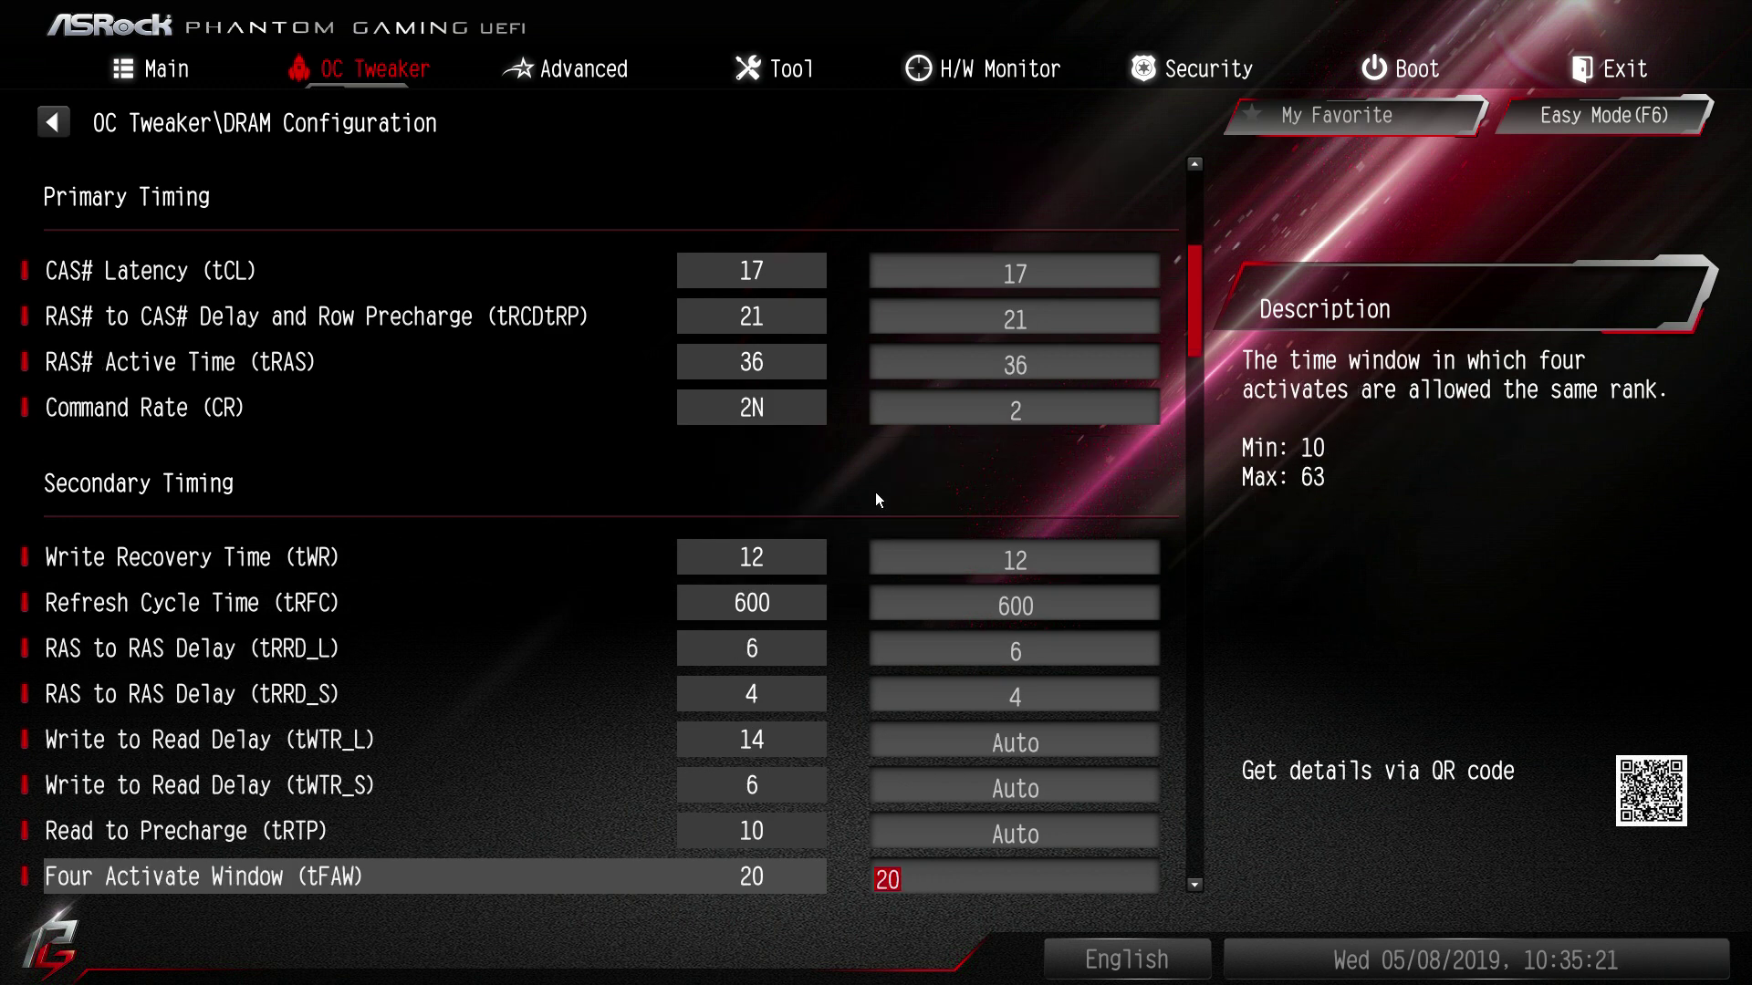
Step: Examine the Write to Read Delays, Read to Precharge (tRTP), Four Activate Window (tFAW) and CAS Write Latency (tCWL)
key("Up")
key("Up")
key("Up")
key("Down")
key("Down")
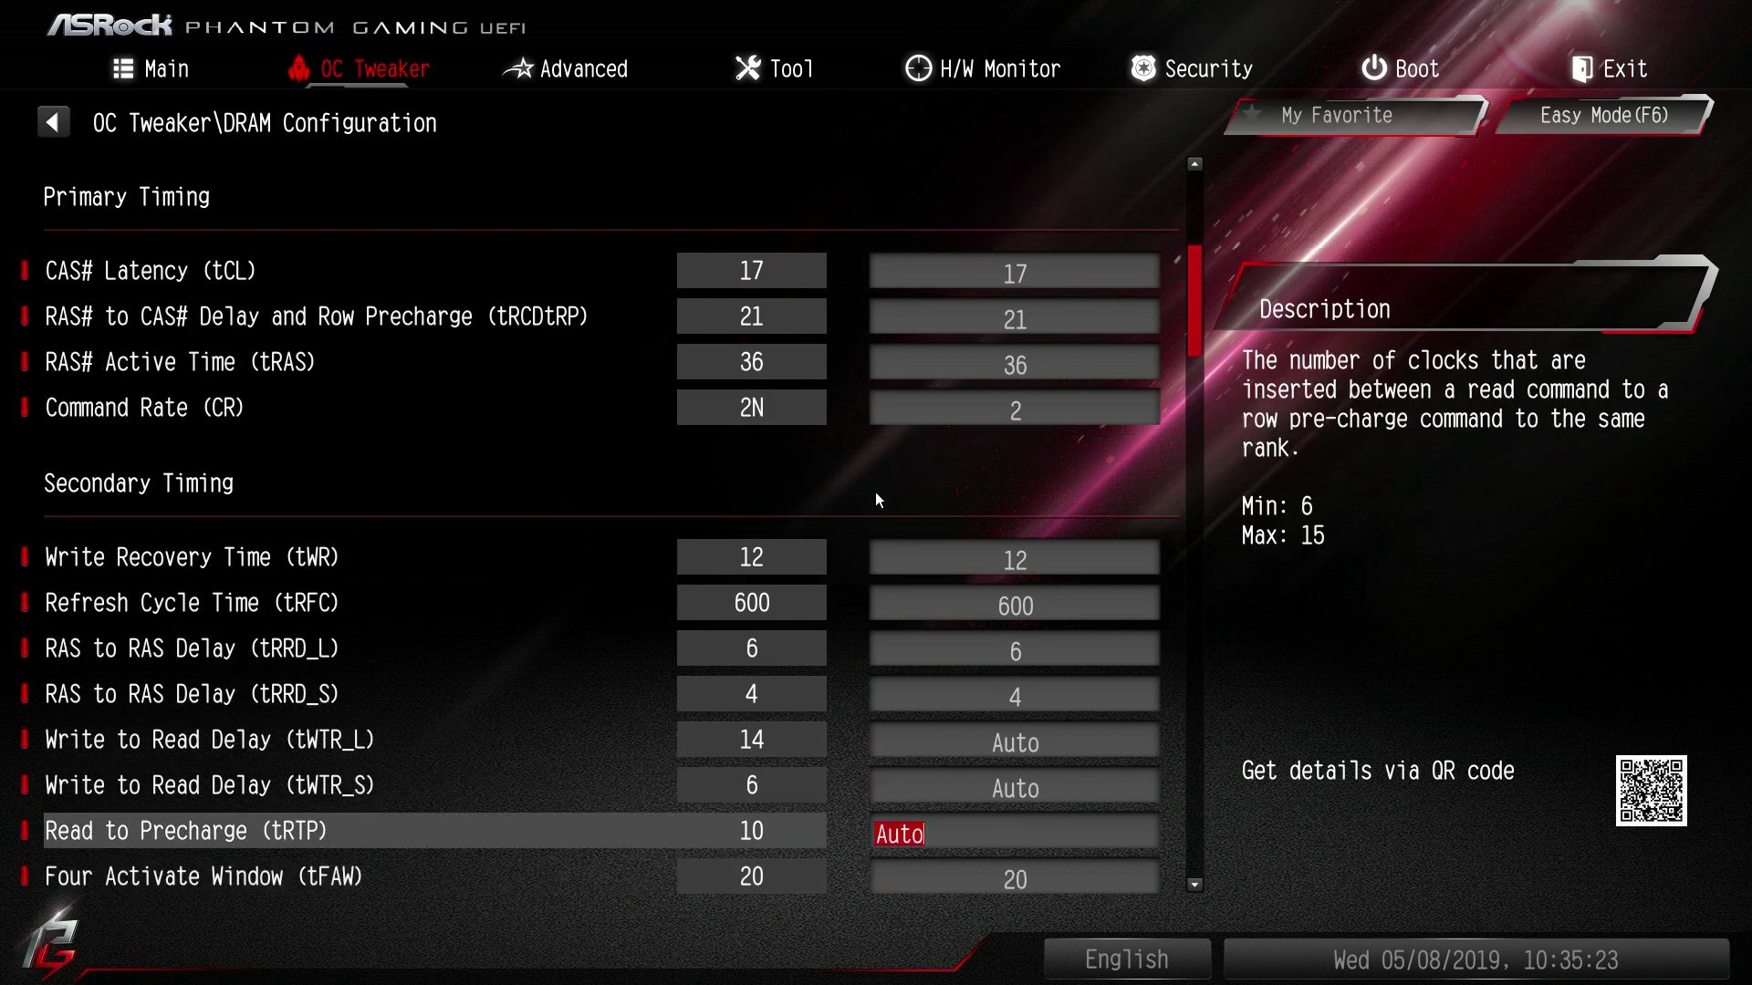
key("Up")
key("Down")
key("Down")
key("Down")
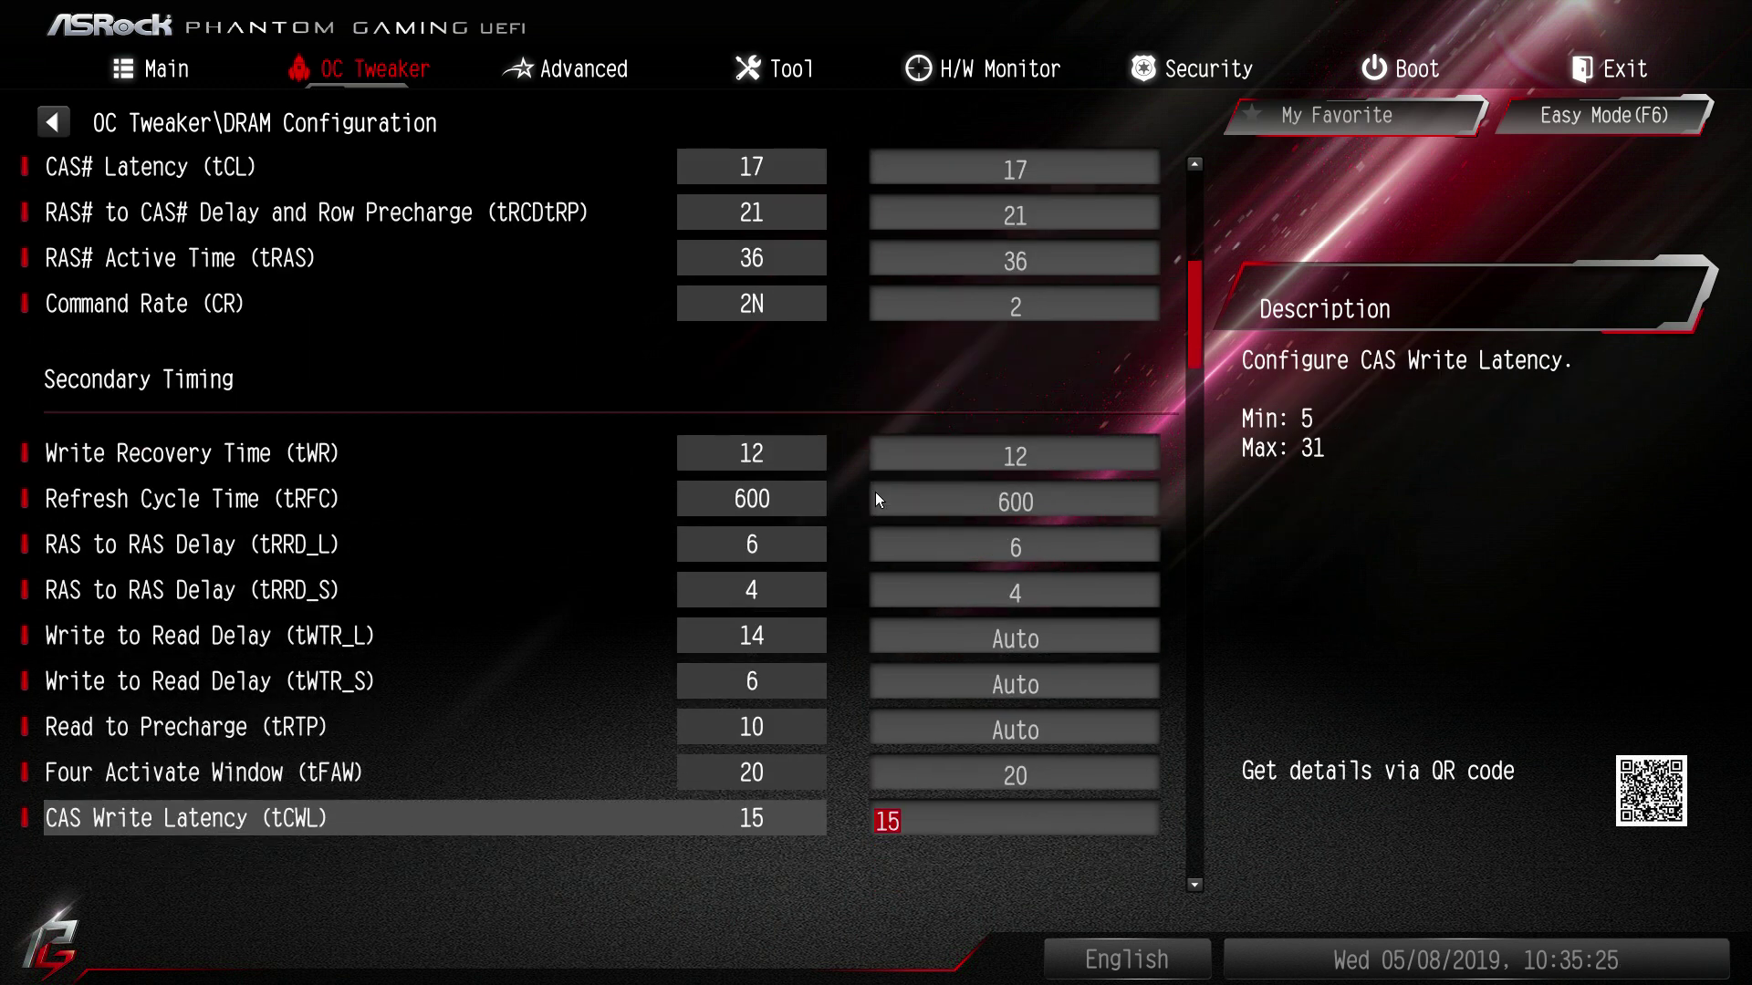
key("Up")
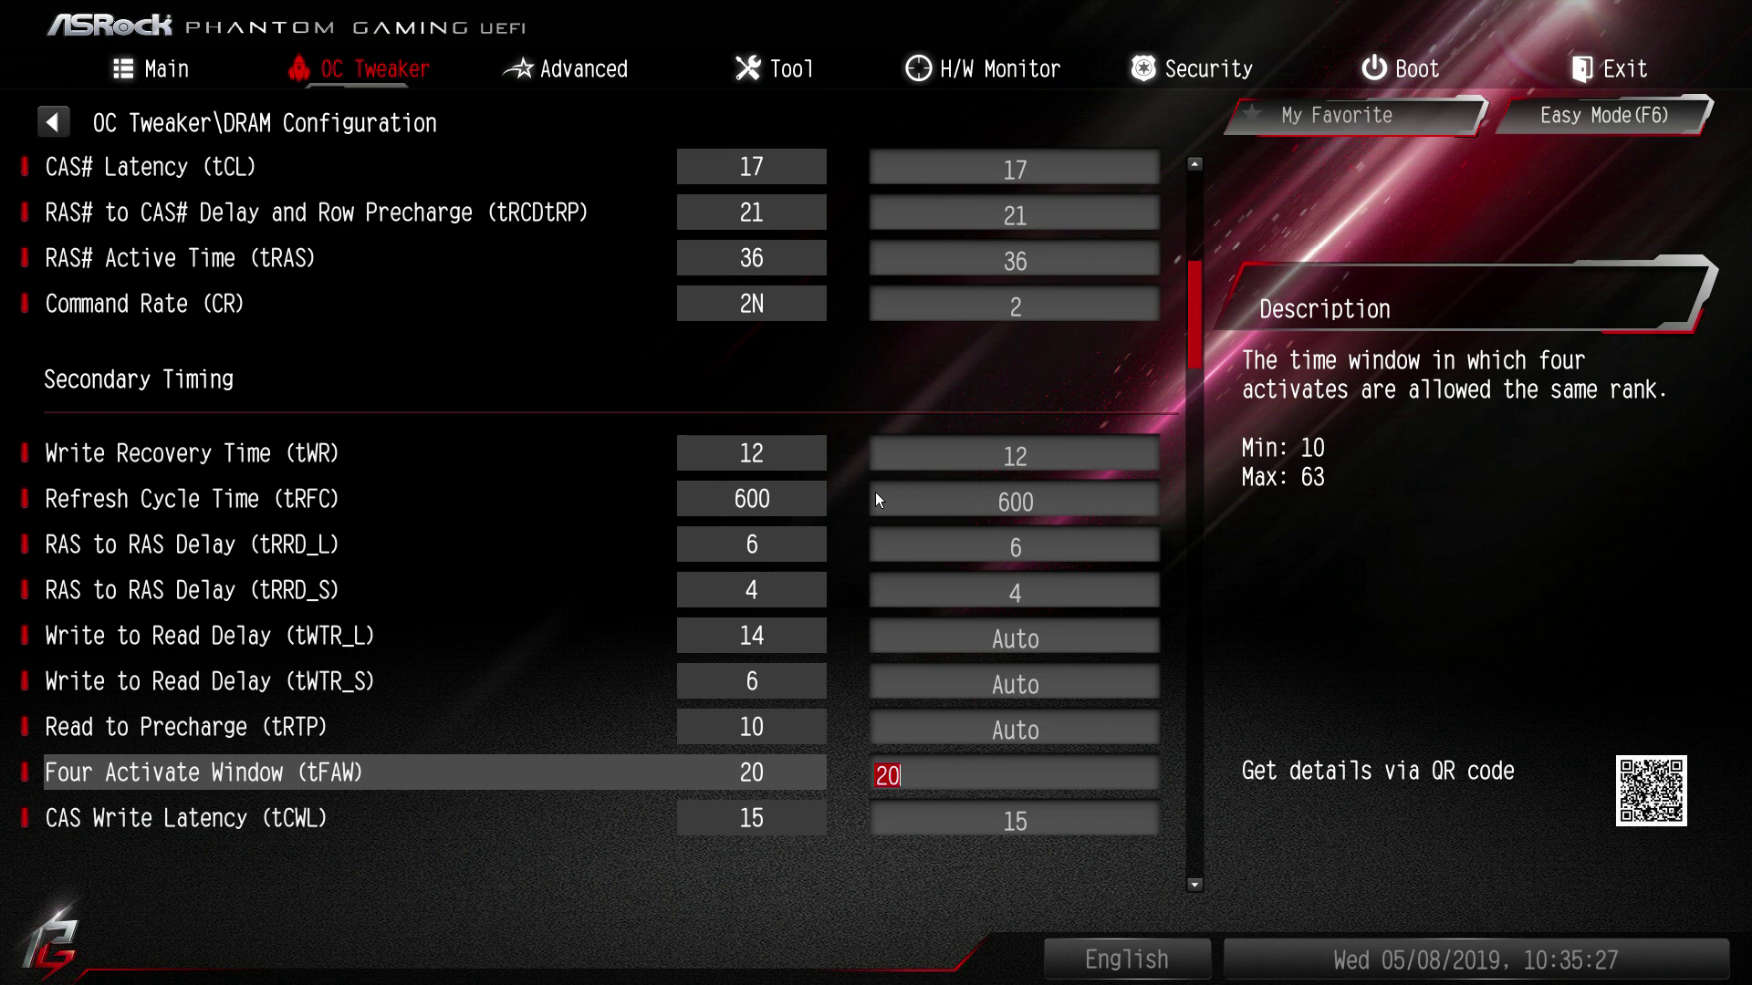
key("Up")
key("Up")
key("Down")
key("Down")
key("Up")
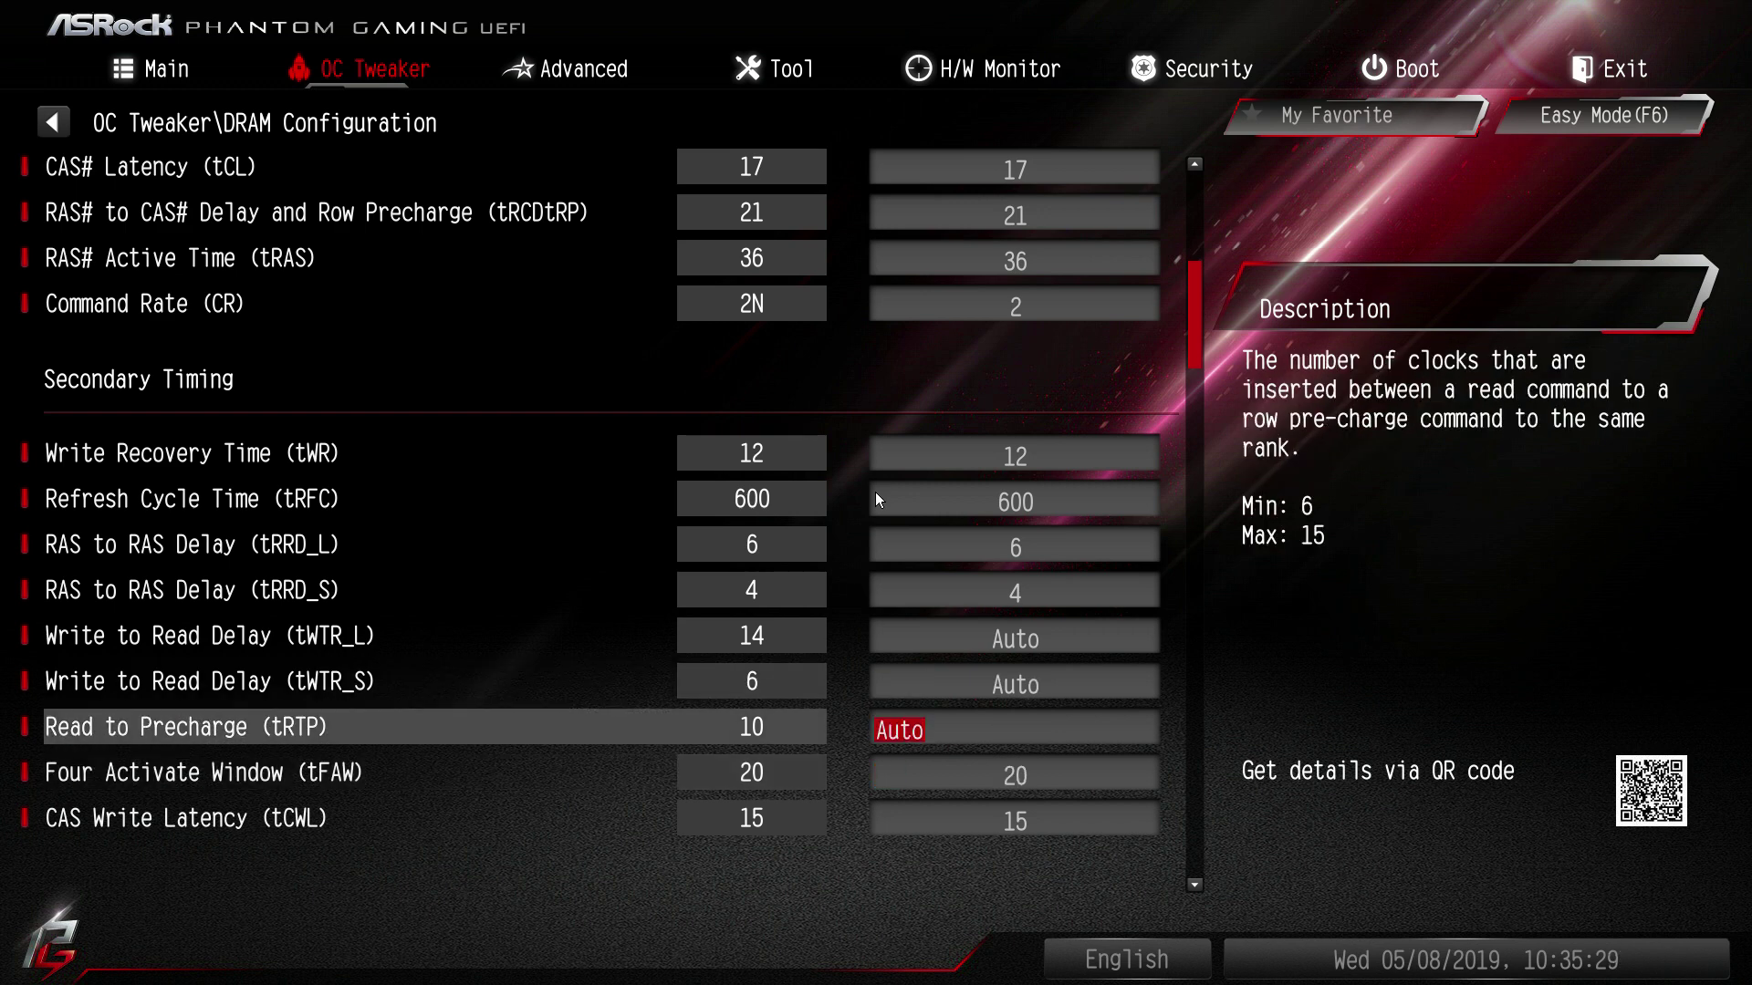
Step: Review the DRAM timings from the secondary timings through tREFI and tCKE down to the tWRRD turn around timings
key("Up")
key("Up")
key("Up")
key("Up")
key("Down")
key("Down")
key("Down")
key("Down")
key("Down")
key("Down")
key("Down")
key("Down")
key("Down")
key("Down")
key("Down")
key("Down")
key("Down")
key("Down")
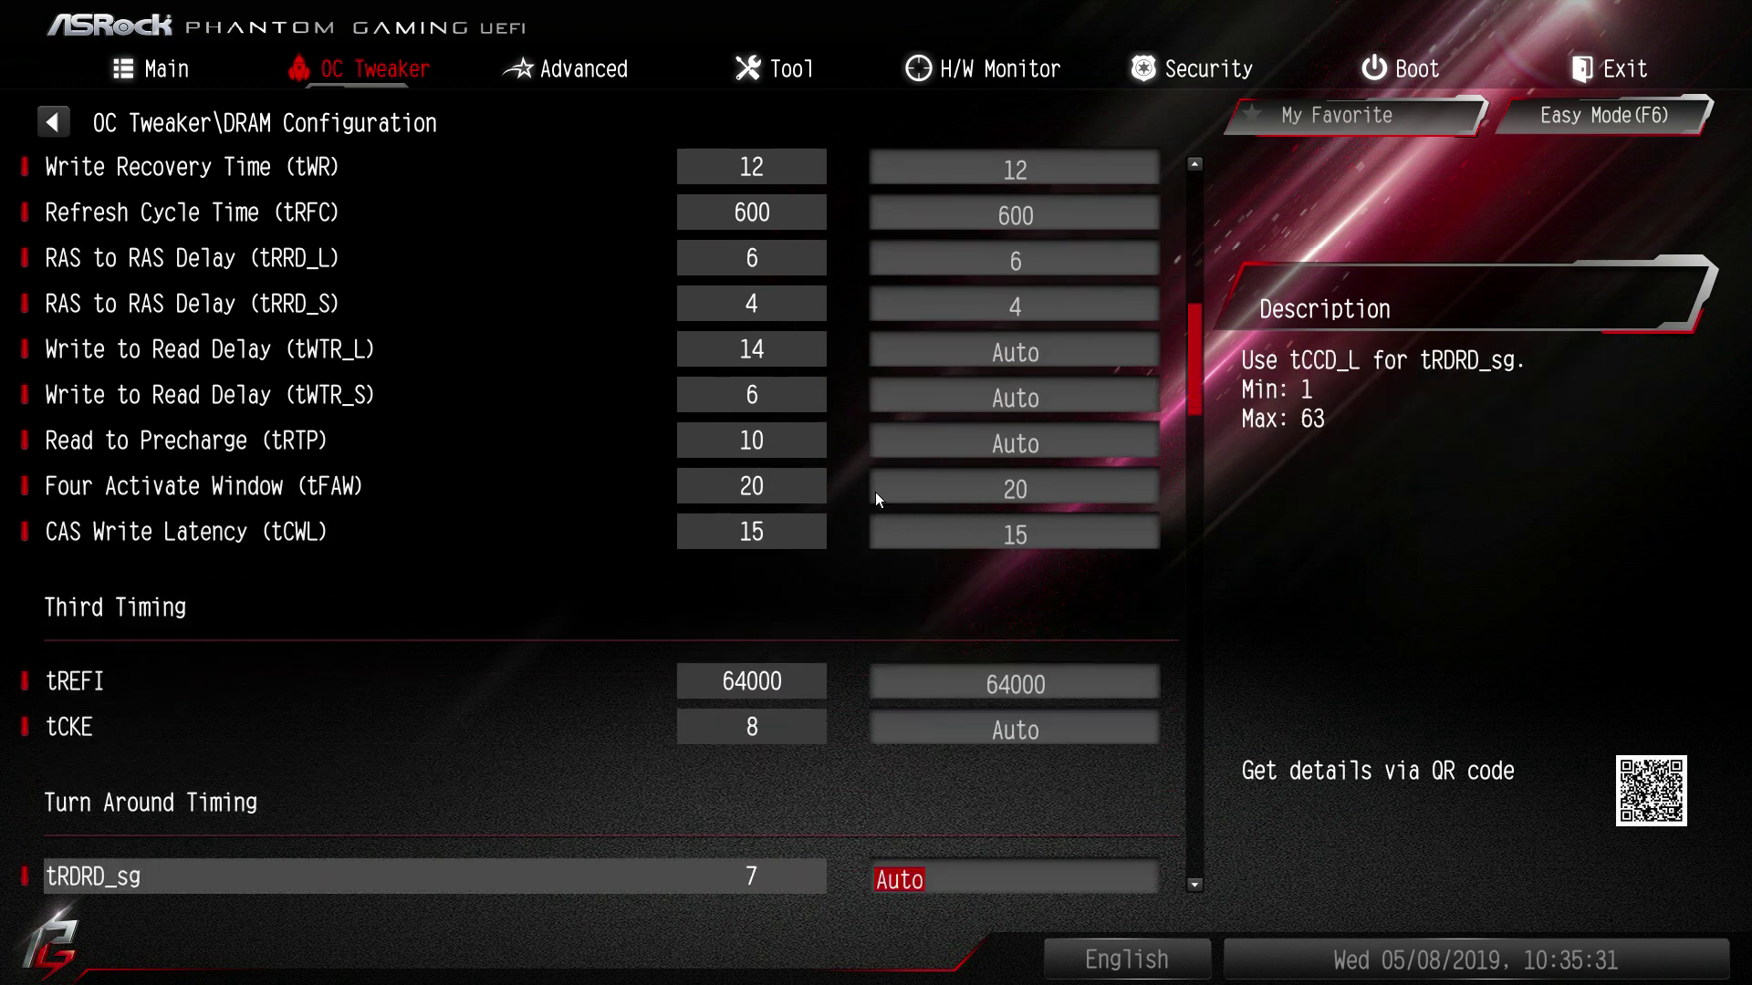
key("Down")
key("Down")
key("Down")
key("Down")
key("Down")
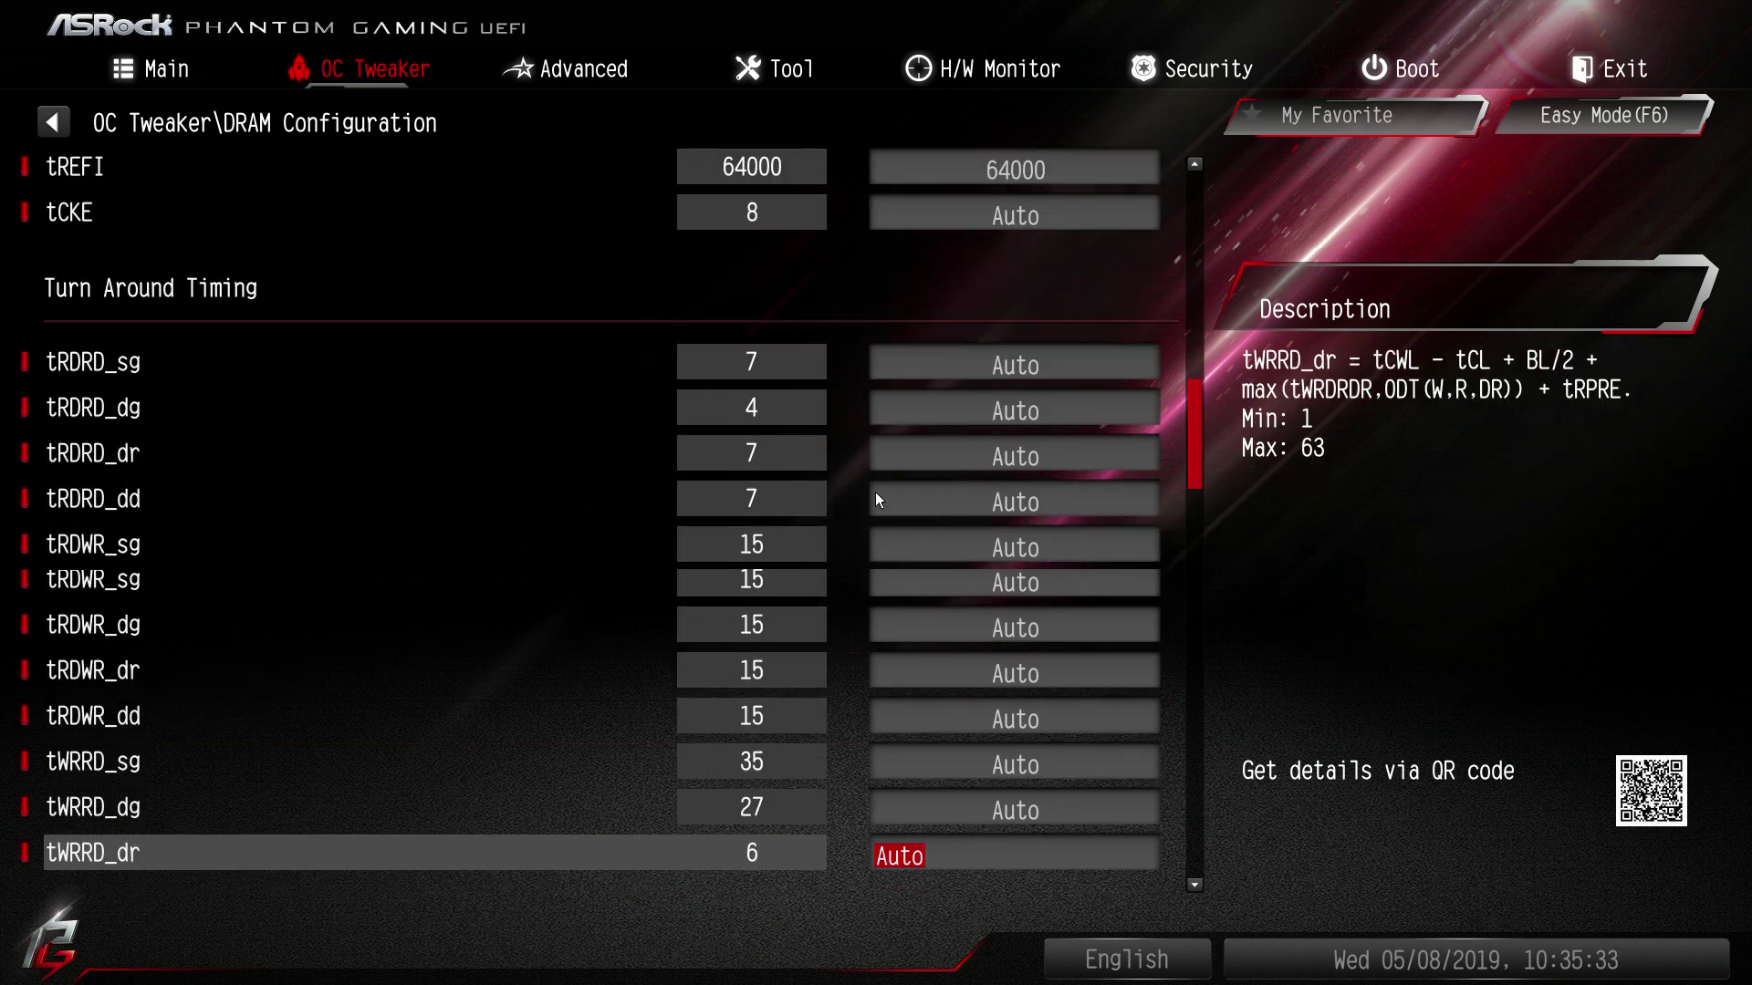
key("Down")
Step: Set the turn around timings tRDWR_sg, tRDWR_dg, tRDWR_dr and tRDWR_dd to 12 each
key("Up")
key("Up")
key("Up")
key("Up")
key("Up")
key("Up")
key("Up")
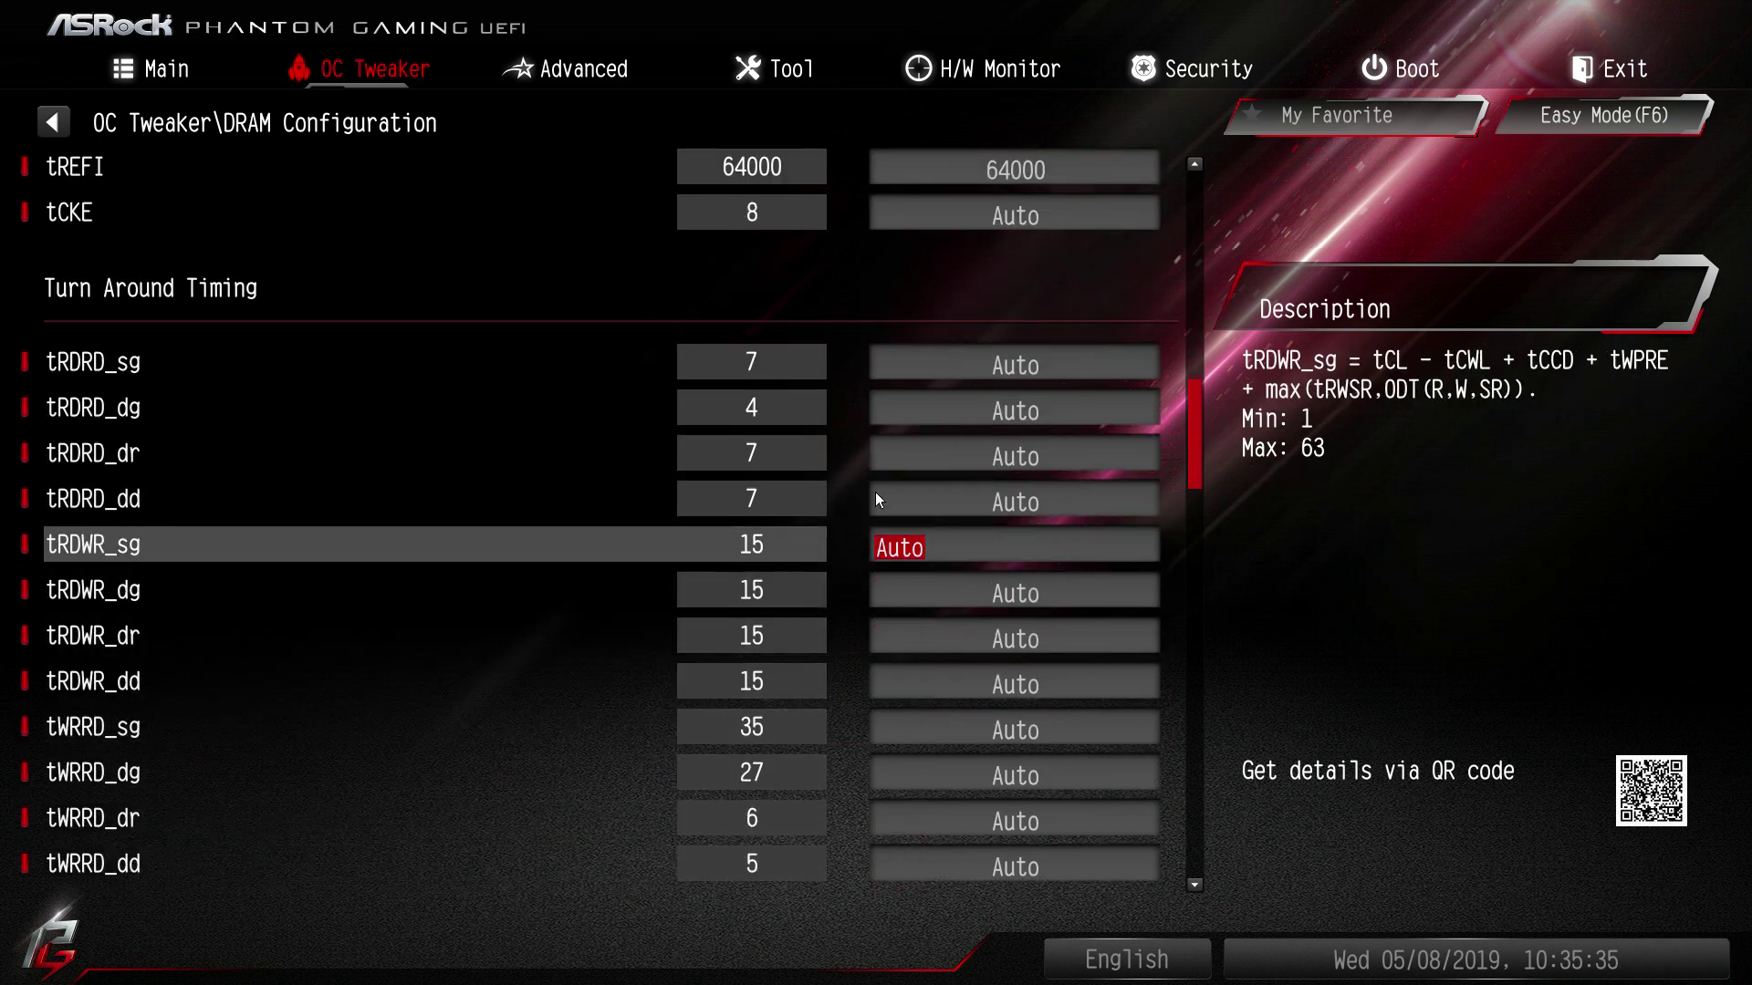
type("12")
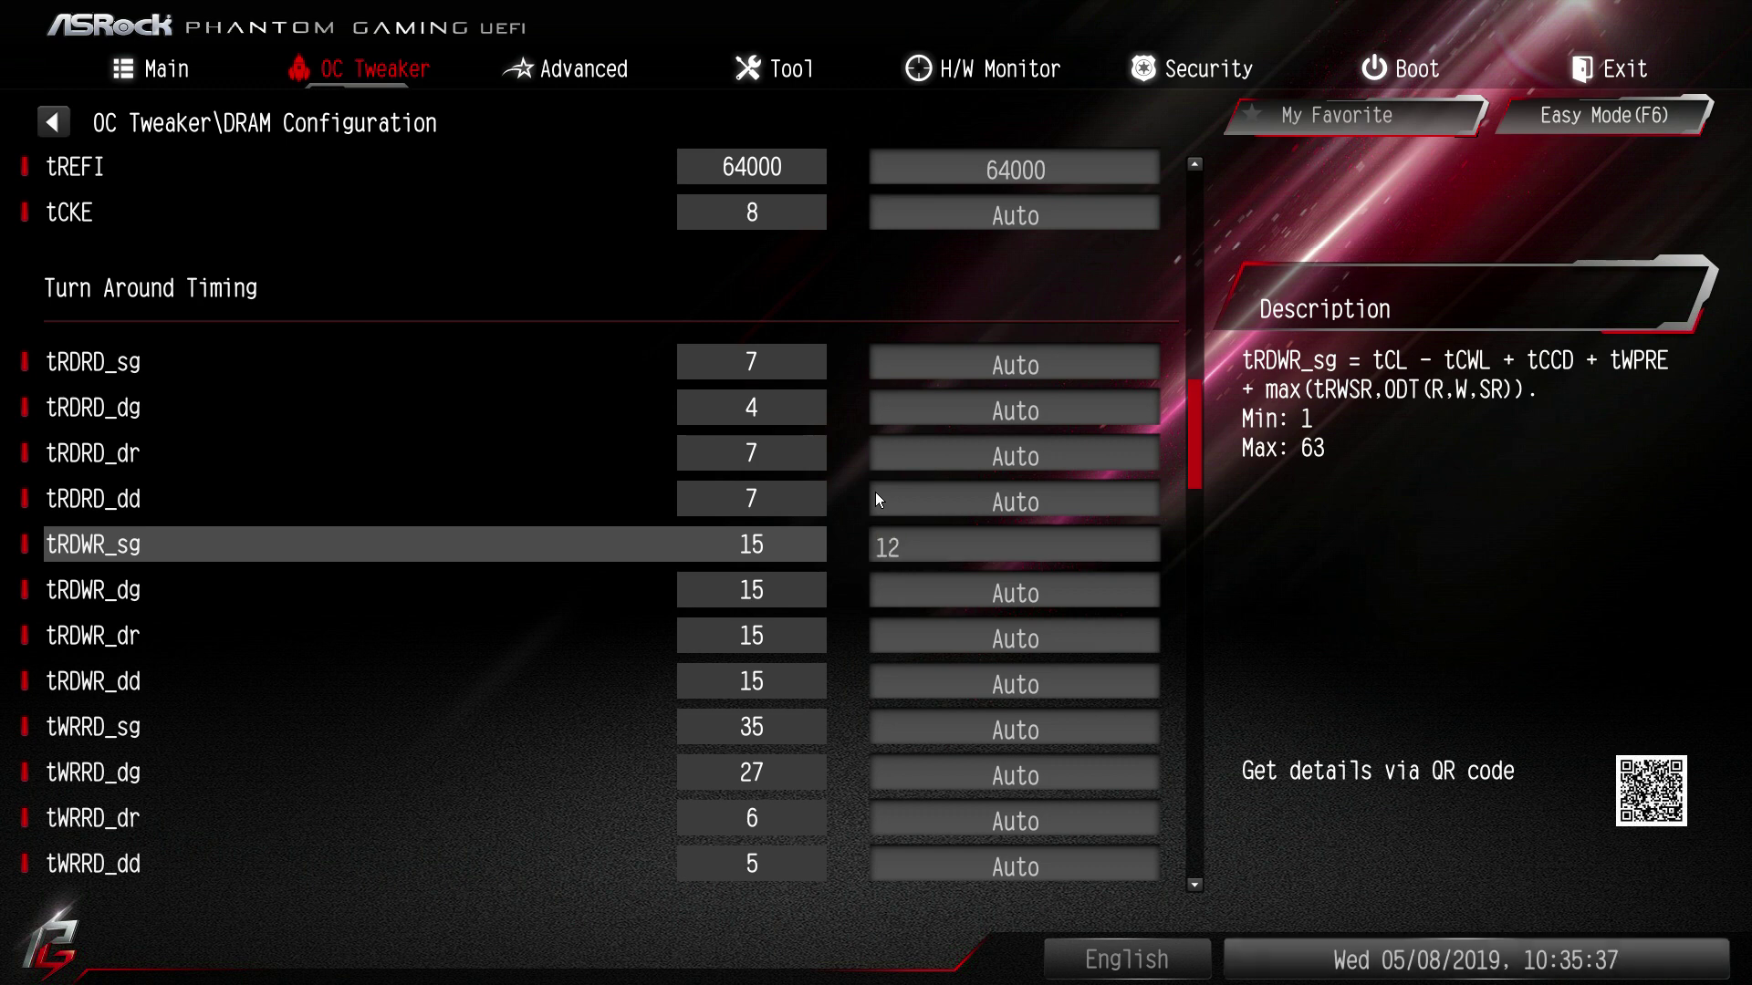
key("Down")
type("12")
key("Down")
type("12")
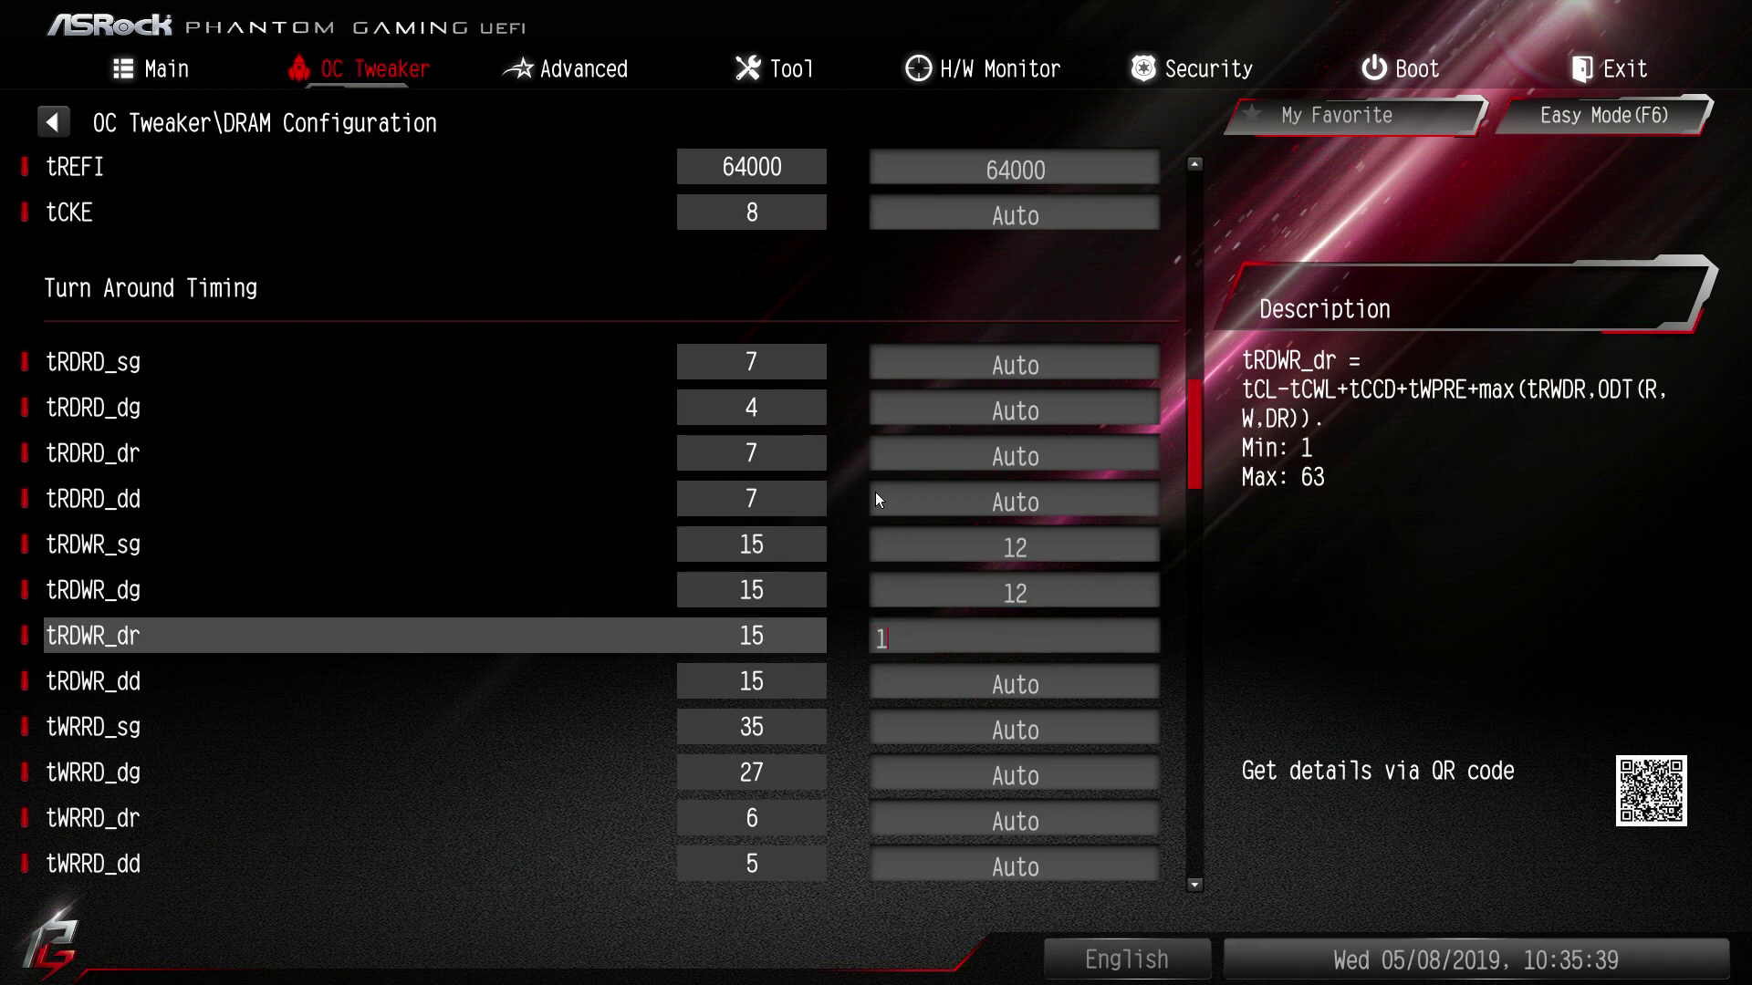
key("Down")
type("12")
Step: Check the entered tRDWR values and look through the remaining turn around timings down to tWRWR_dr
key("Up")
key("Up")
key("Up")
key("Up")
key("Up")
key("Up")
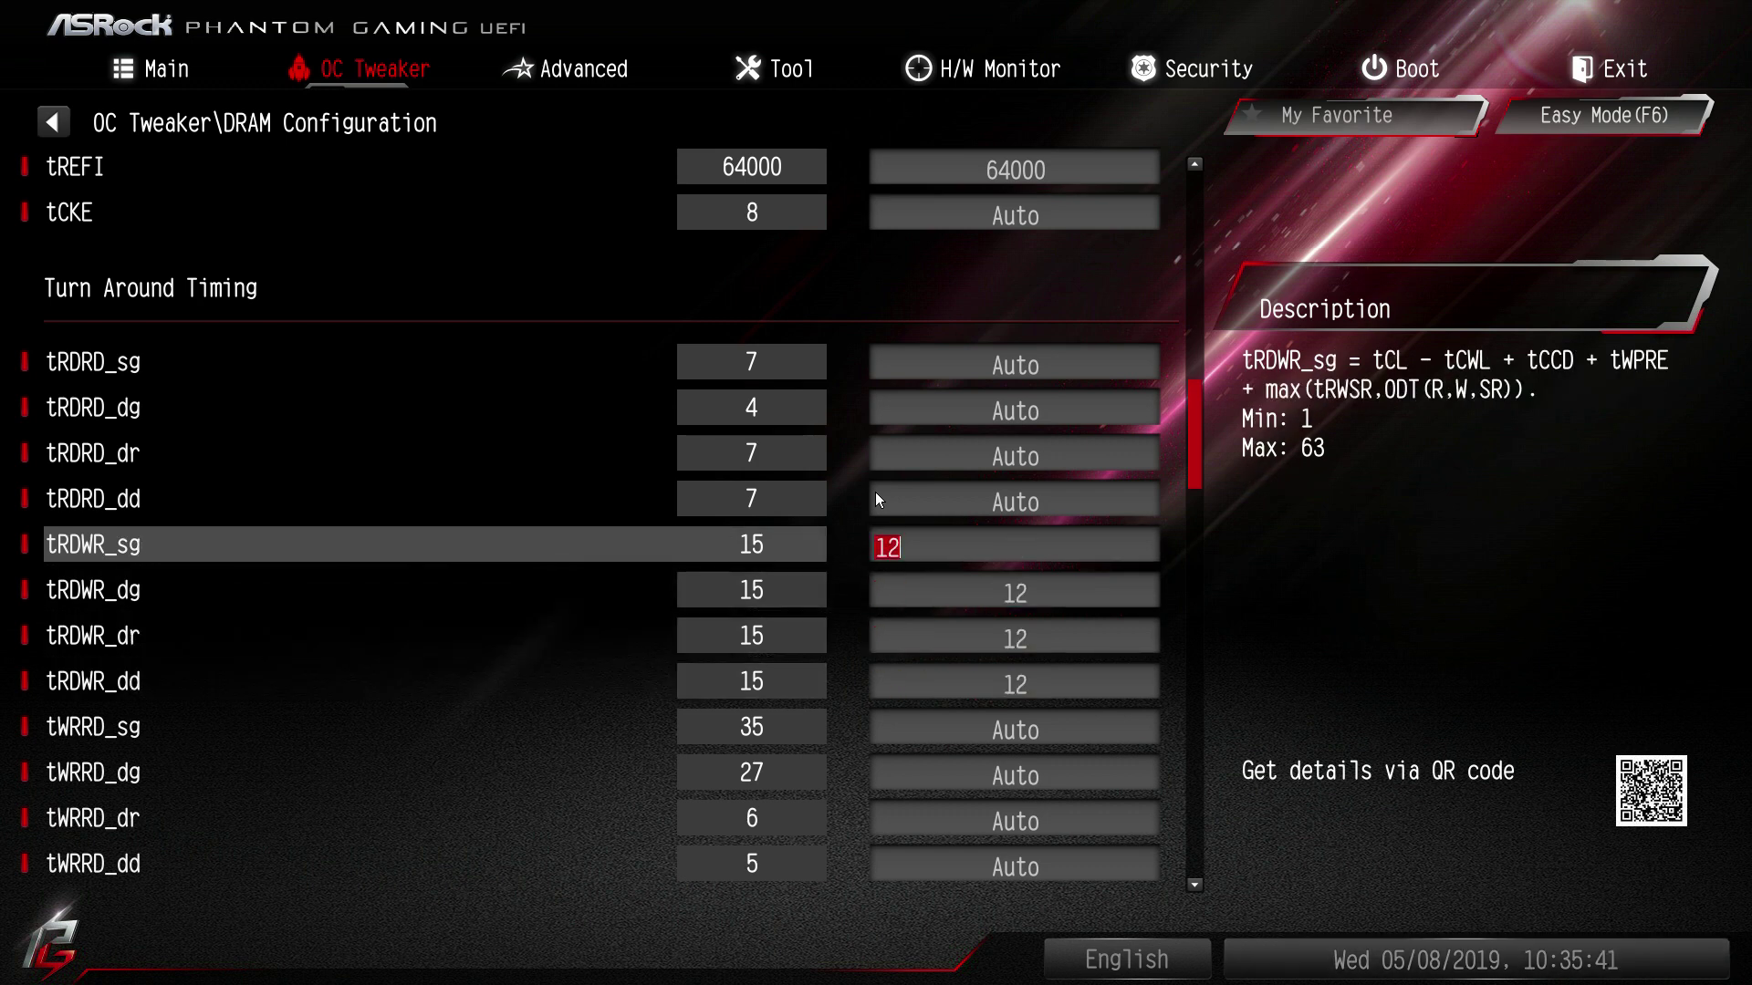
key("Down")
key("Down")
key("Down")
key("Down")
key("Down")
key("Down")
key("Down")
key("Down")
key("Down")
key("Down")
key("Down")
key("Down")
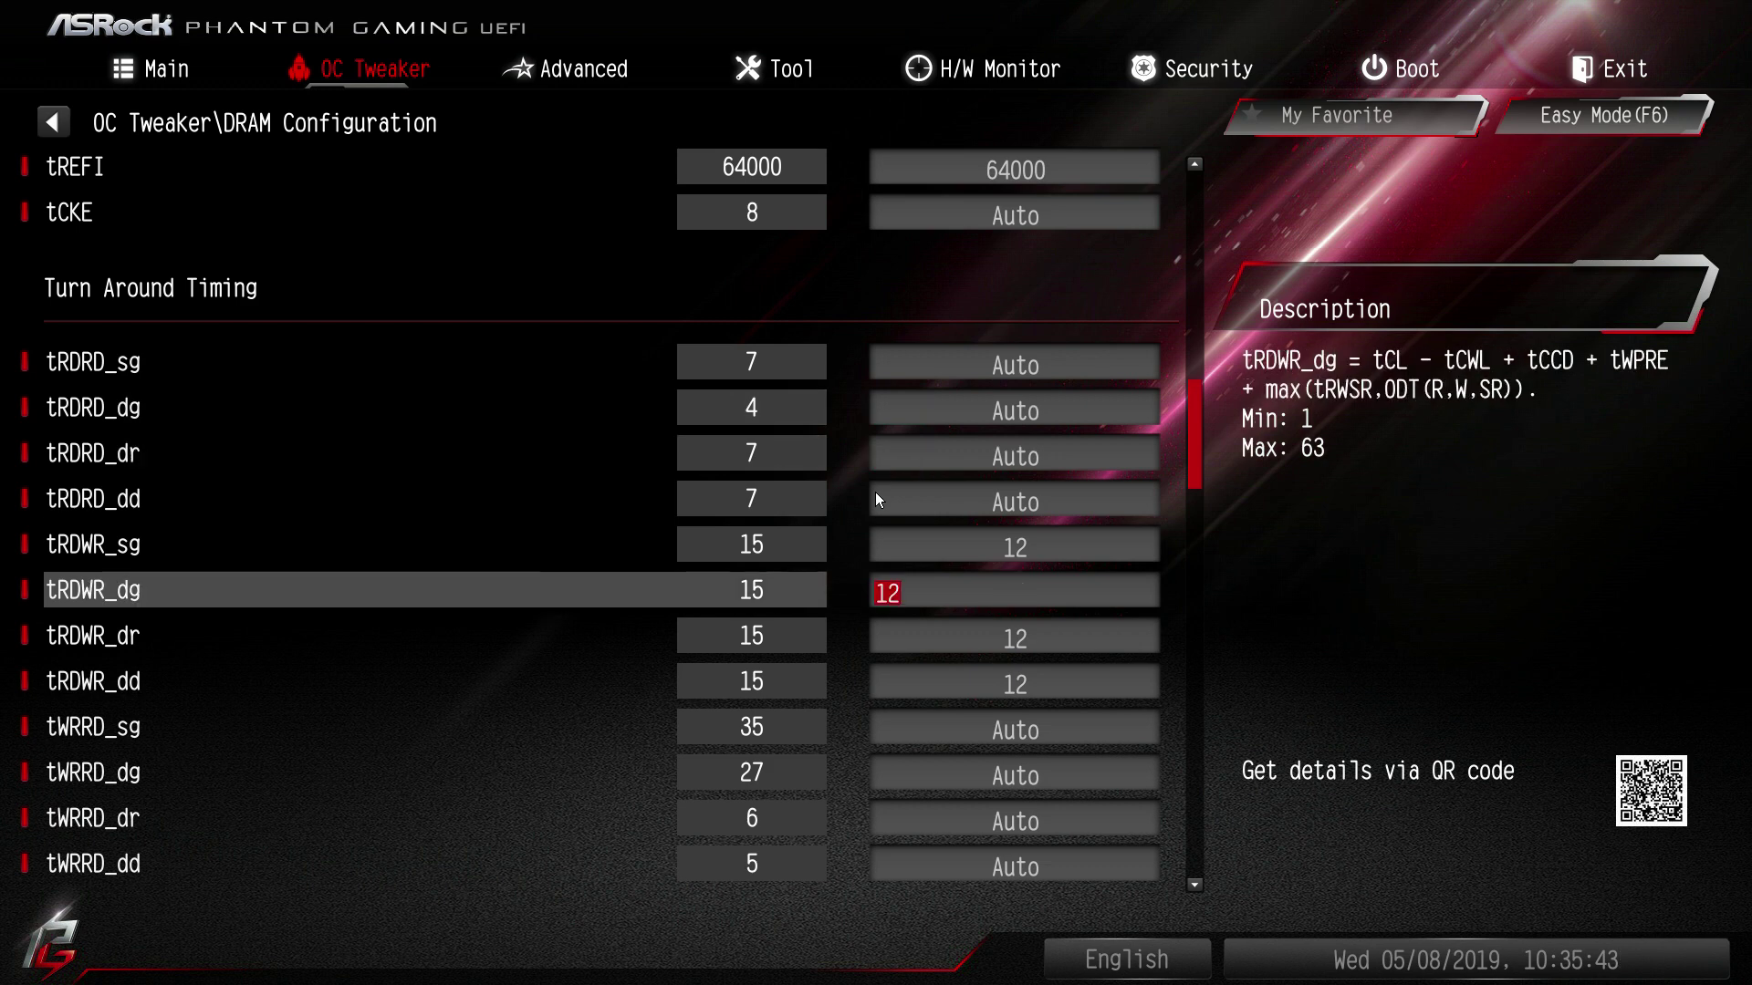
key("Up")
key("Down")
key("Down")
key("Down")
key("Down")
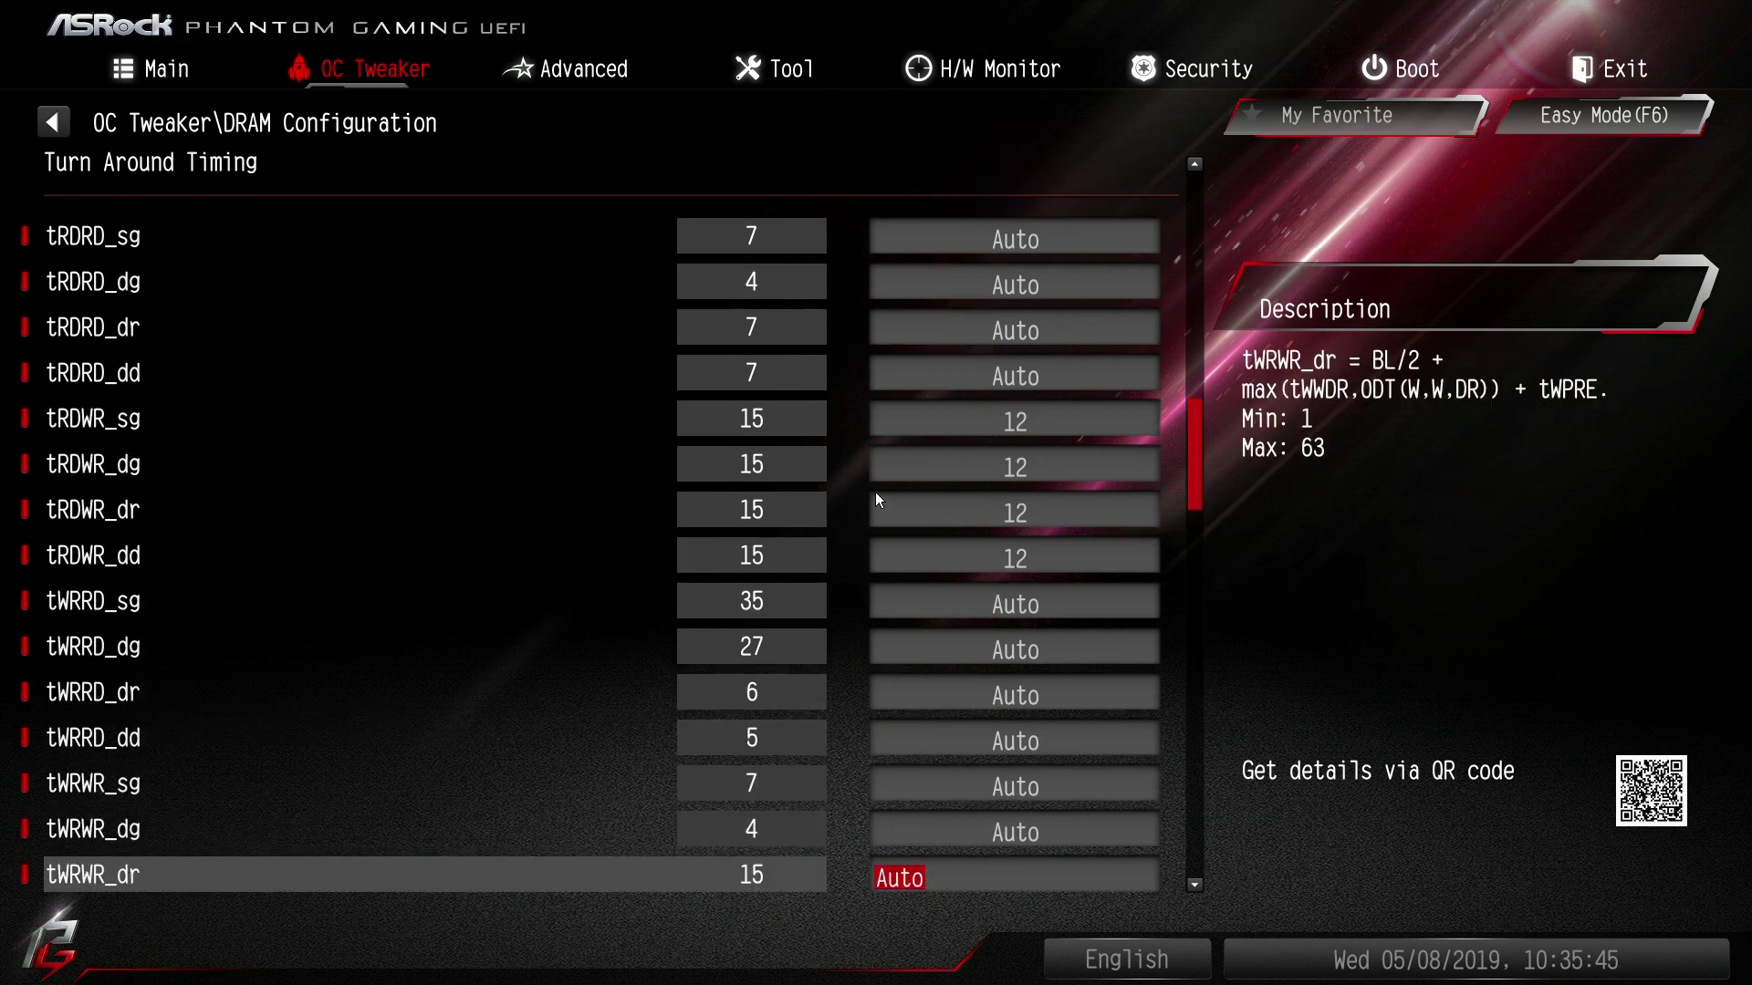
Step: Examine the tWRRD_sg and tWRRD_dg turn around timings and their formula descriptions
key("Up")
key("Up")
key("Up")
key("Up")
key("Up")
key("Up")
key("Up")
key("Up")
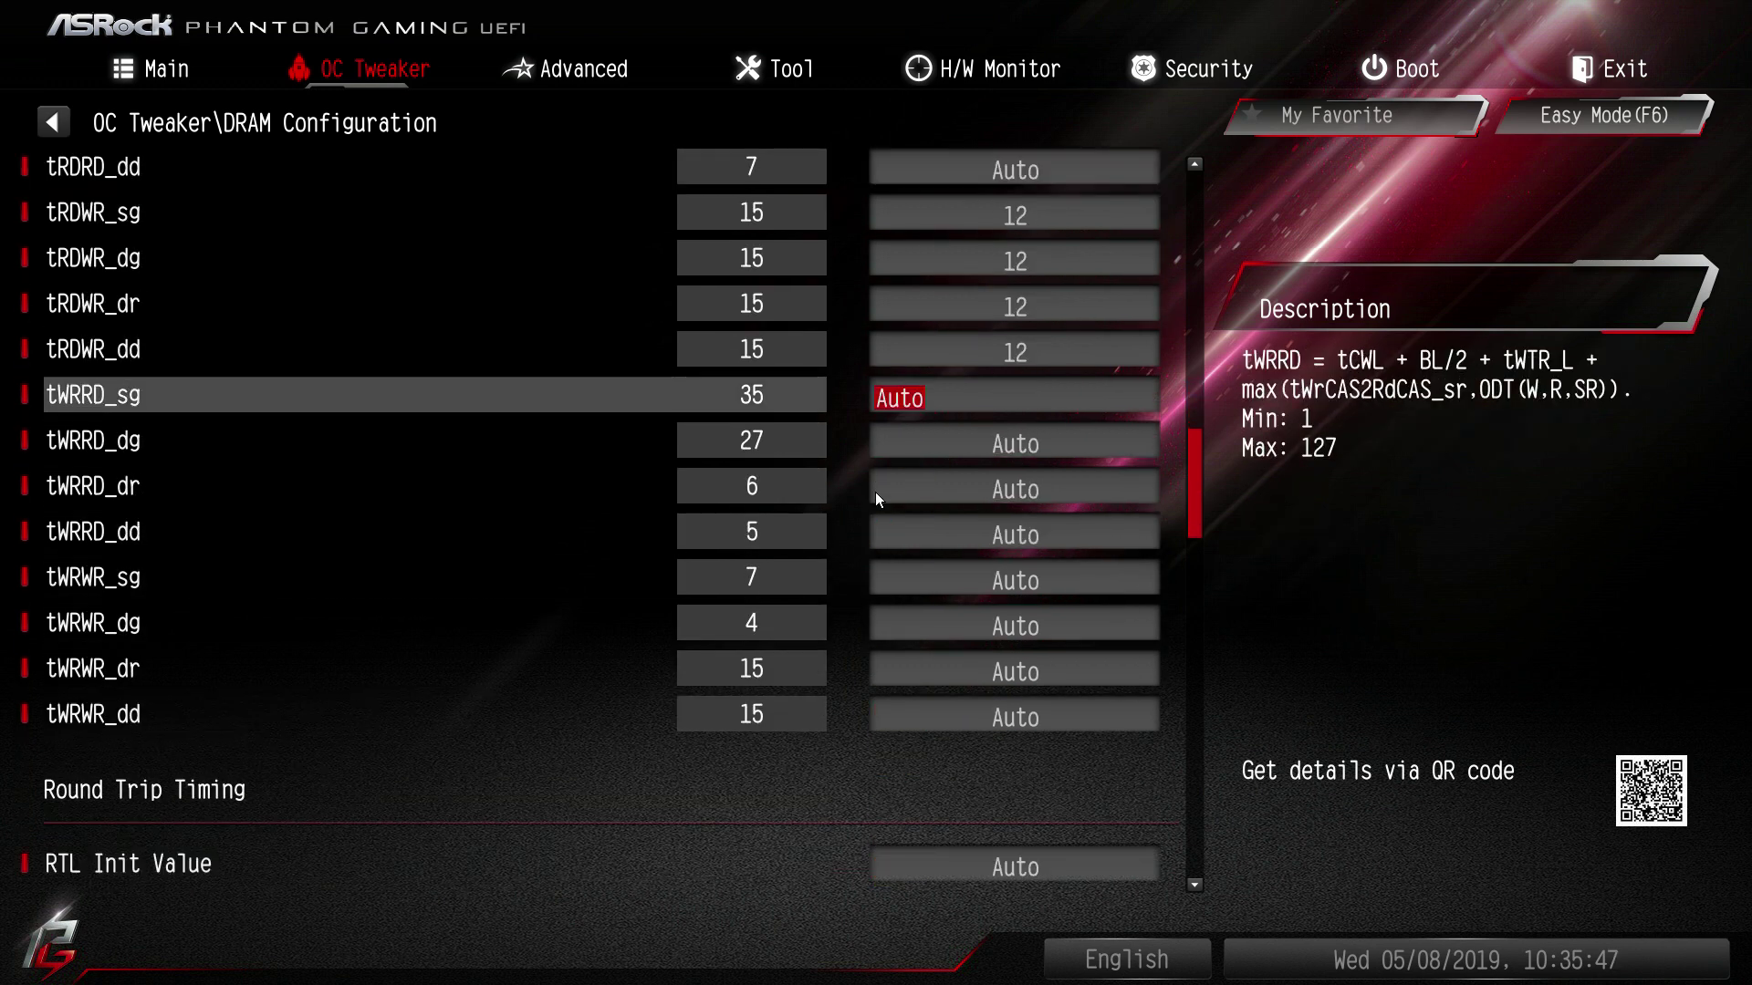
key("Down")
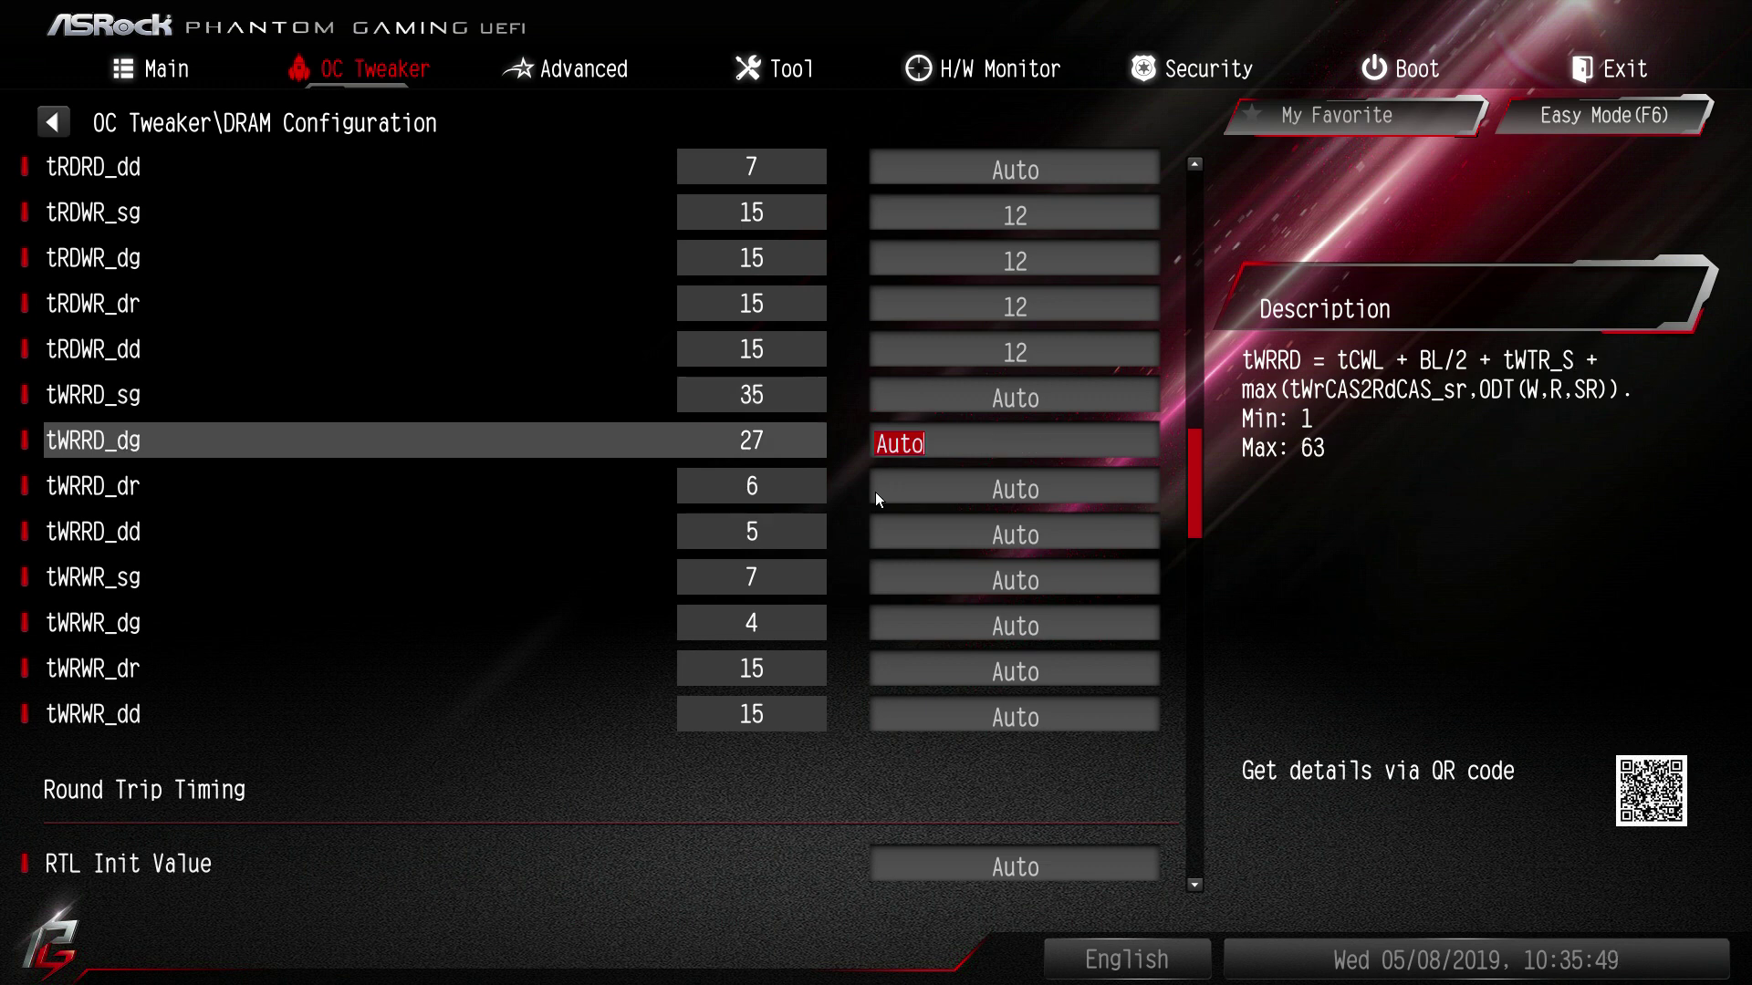
key("Down")
Step: Set tRDRD_sg to 8, tRDRD_dg to 4, and both tRDRD_dr and tRDRD_dd to 8
key("Up")
key("Up")
key("Up")
key("Up")
key("Up")
key("Up")
key("Up")
key("Up")
key("Up")
key("Up")
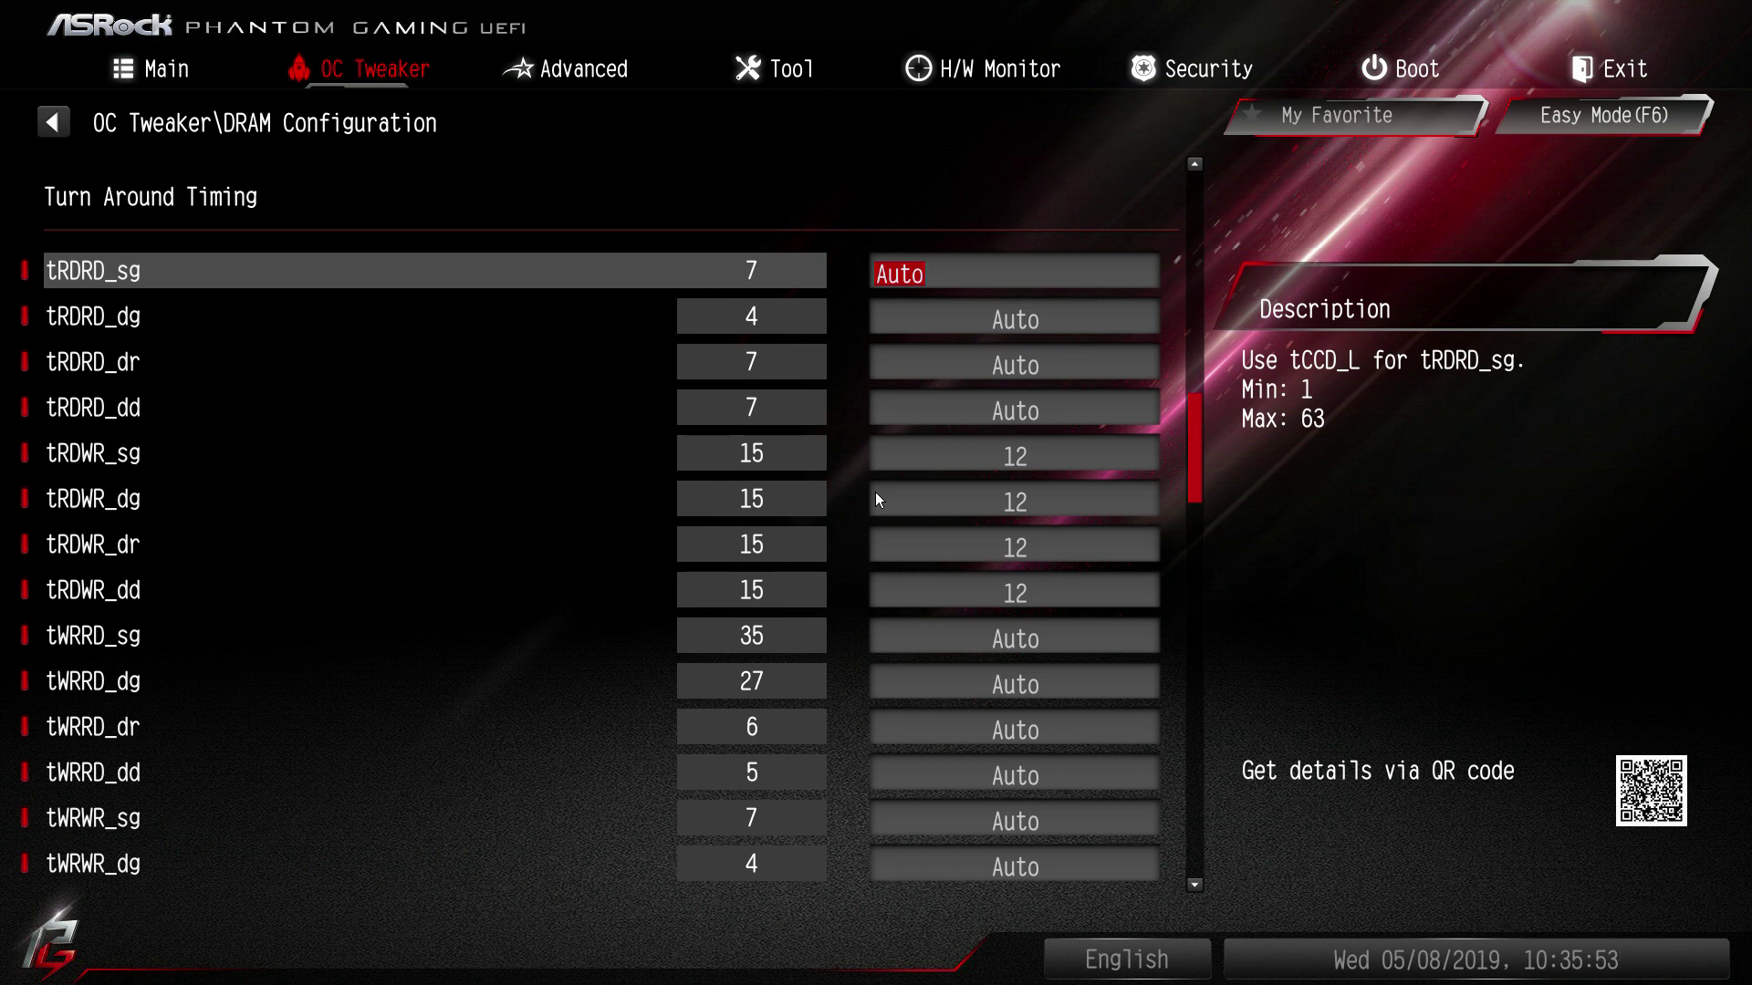
type("8")
key("Down")
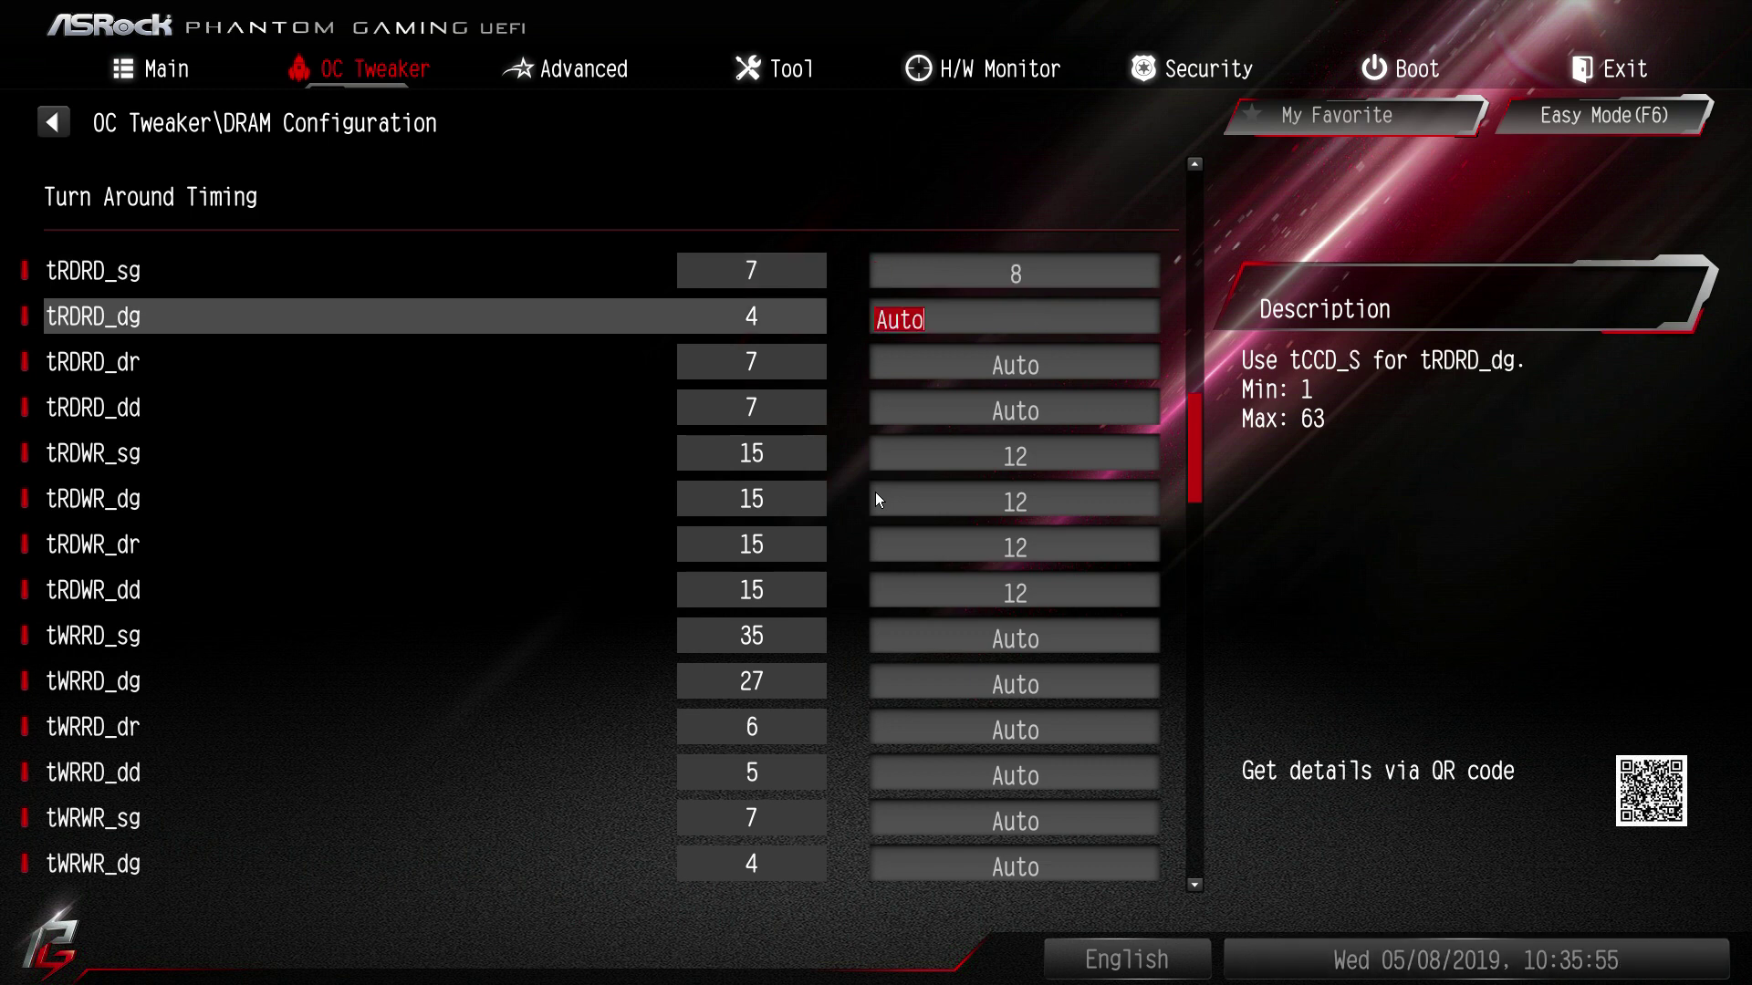
type("4")
key("Down")
type("8")
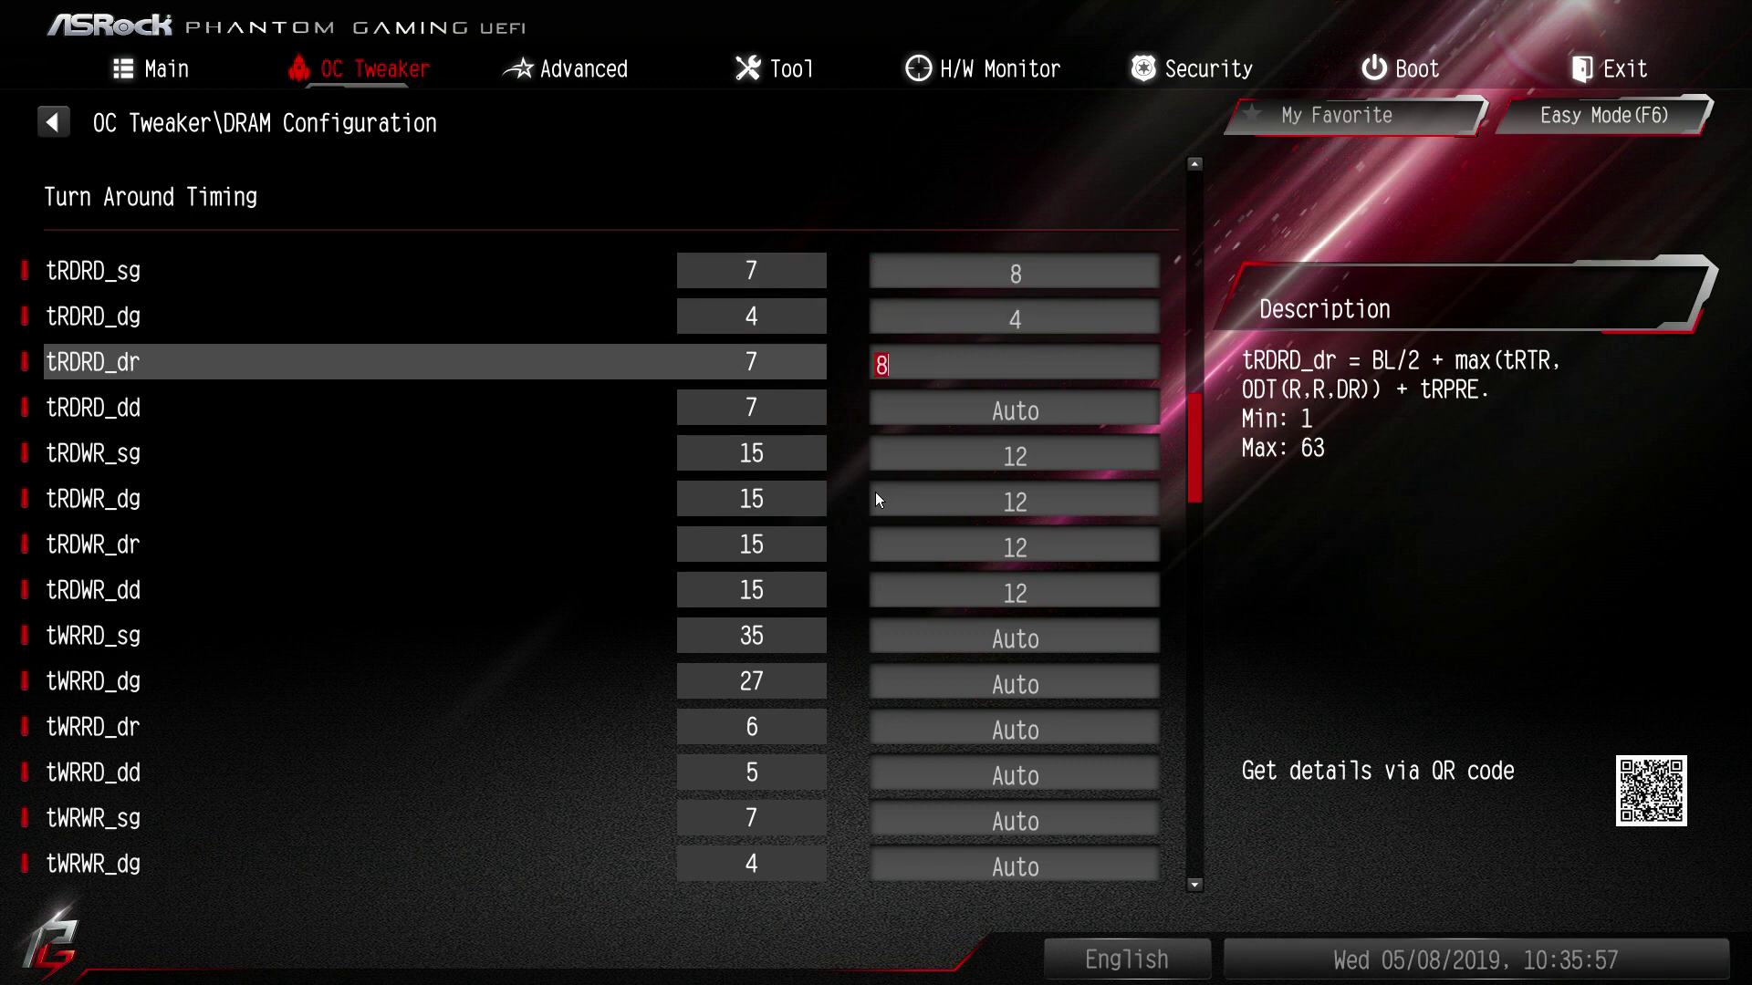
key("Down")
type("8")
Step: Examine the tWRRD and tWRWR turn around timings and their descriptions down to tWRWR_dd
left_click(877, 497)
key("Down")
key("Down")
key("Down")
key("Down")
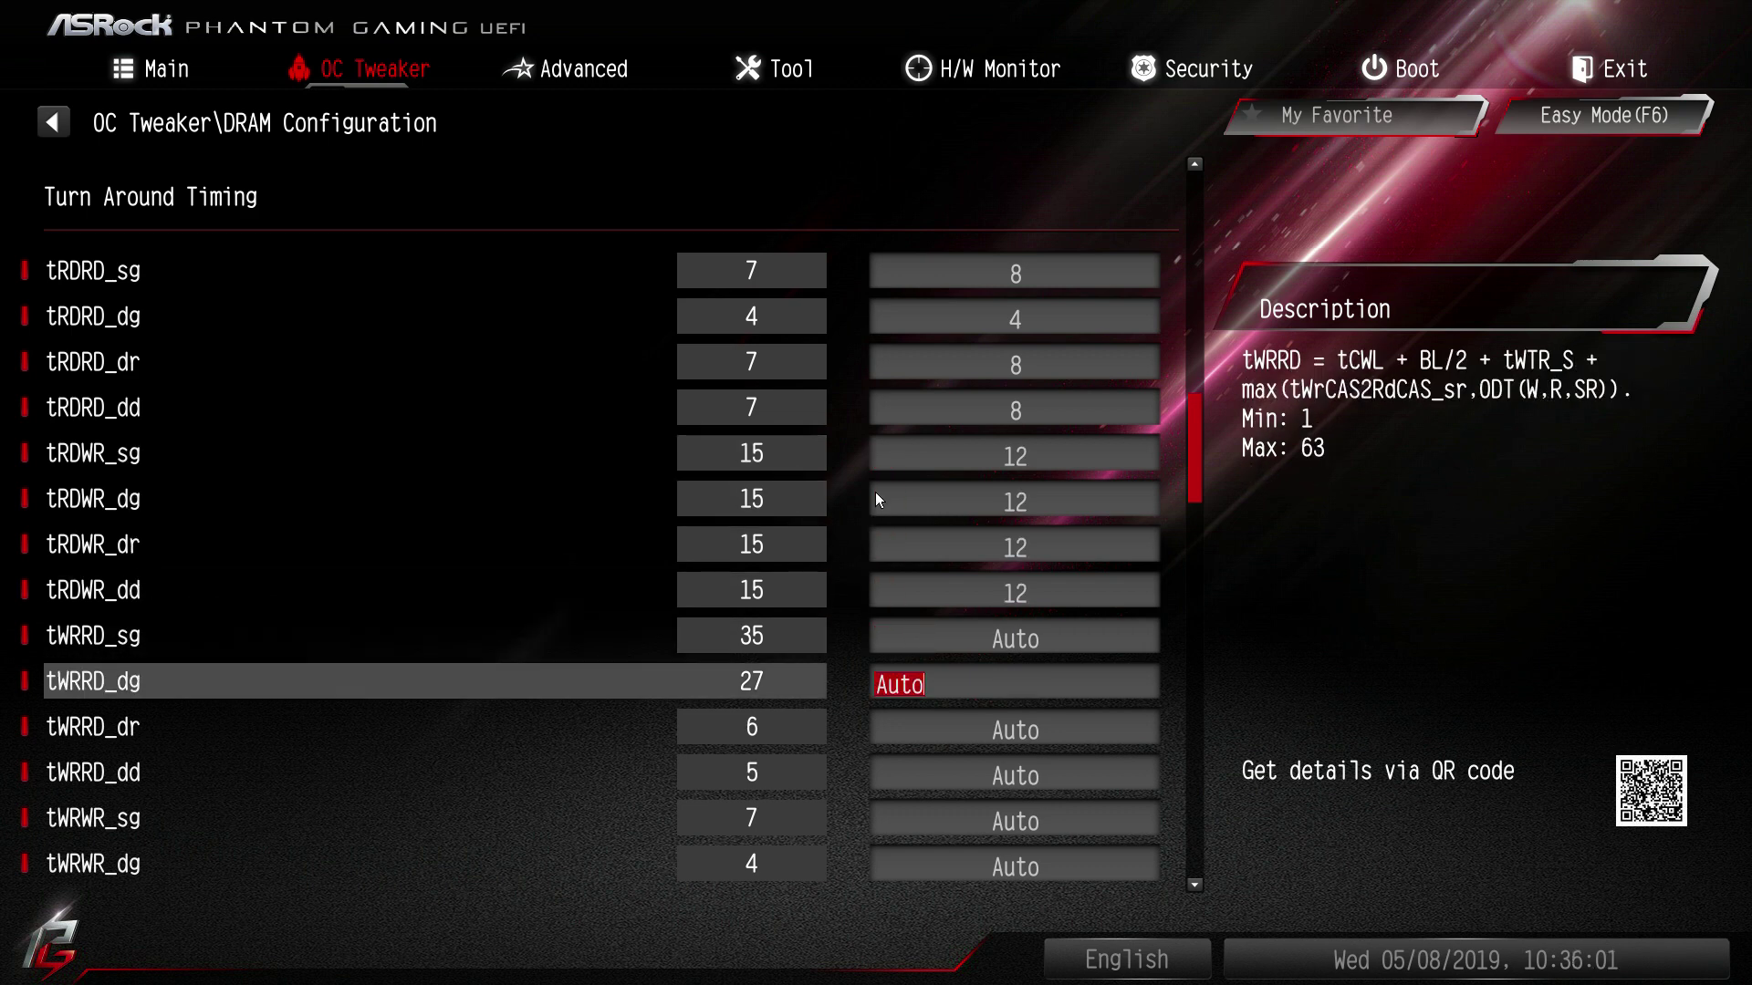
key("Down")
key("Up")
key("Up")
key("Down")
key("Down")
key("Down")
key("Down")
key("Down")
key("Down")
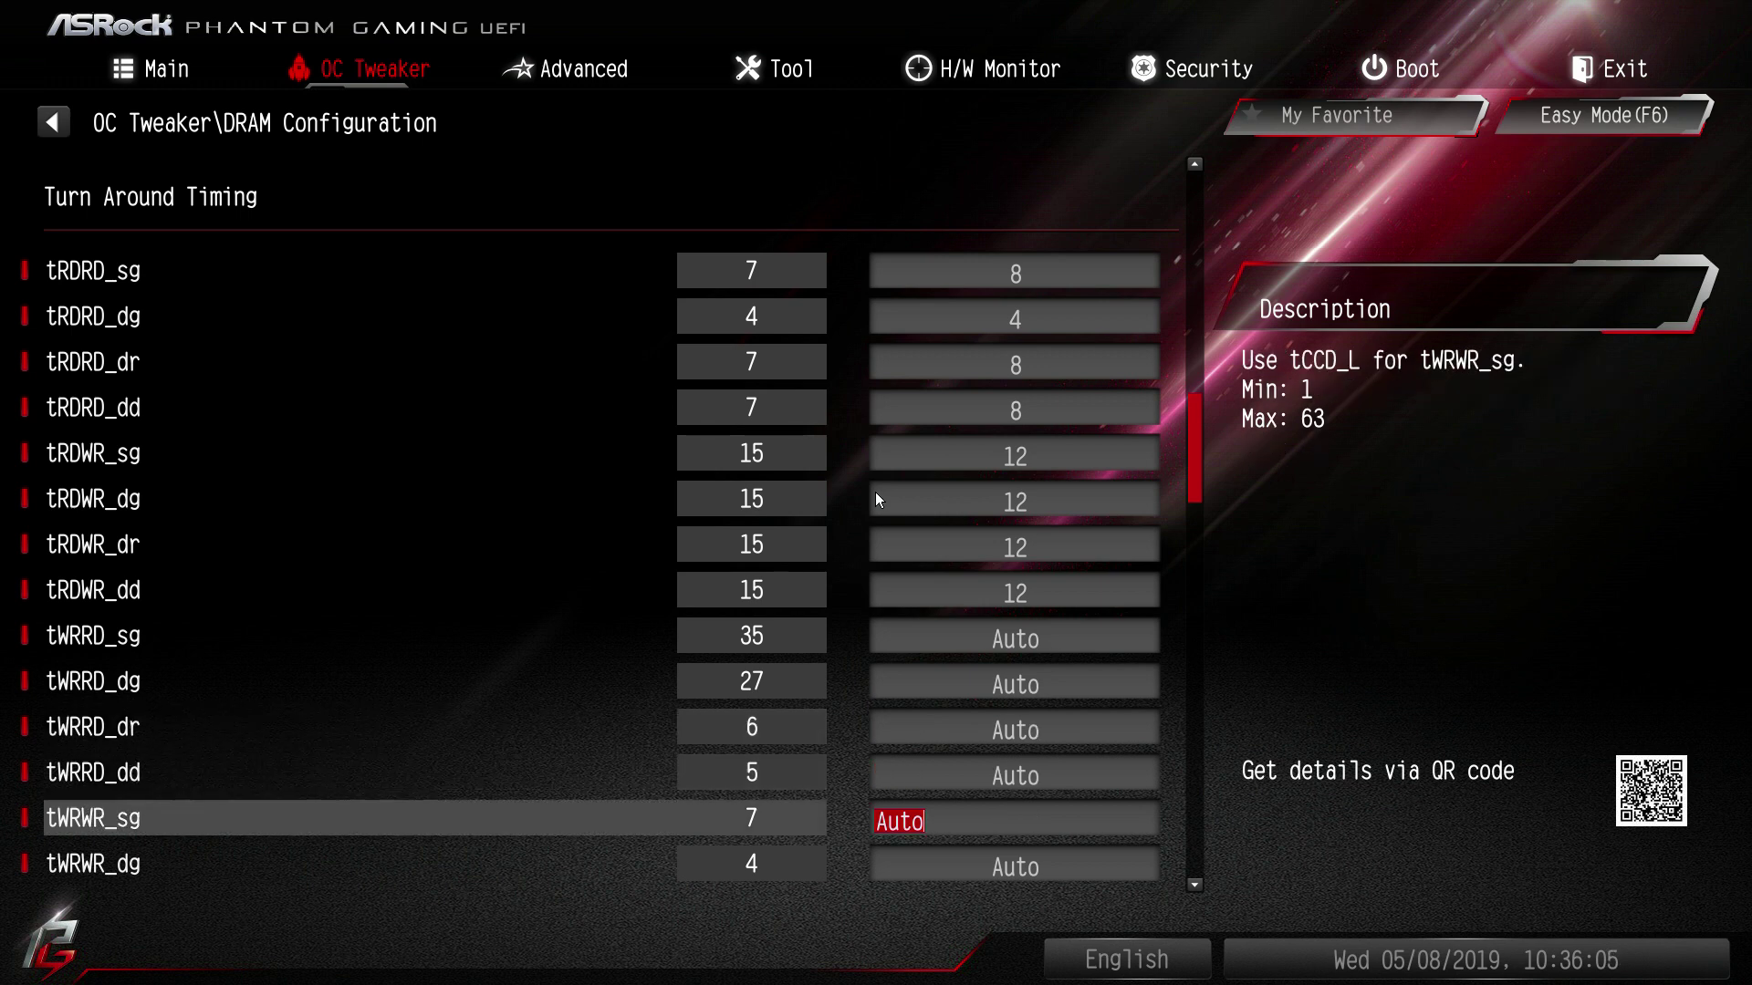
key("Up")
key("Up")
key("Up")
key("Up")
key("Up")
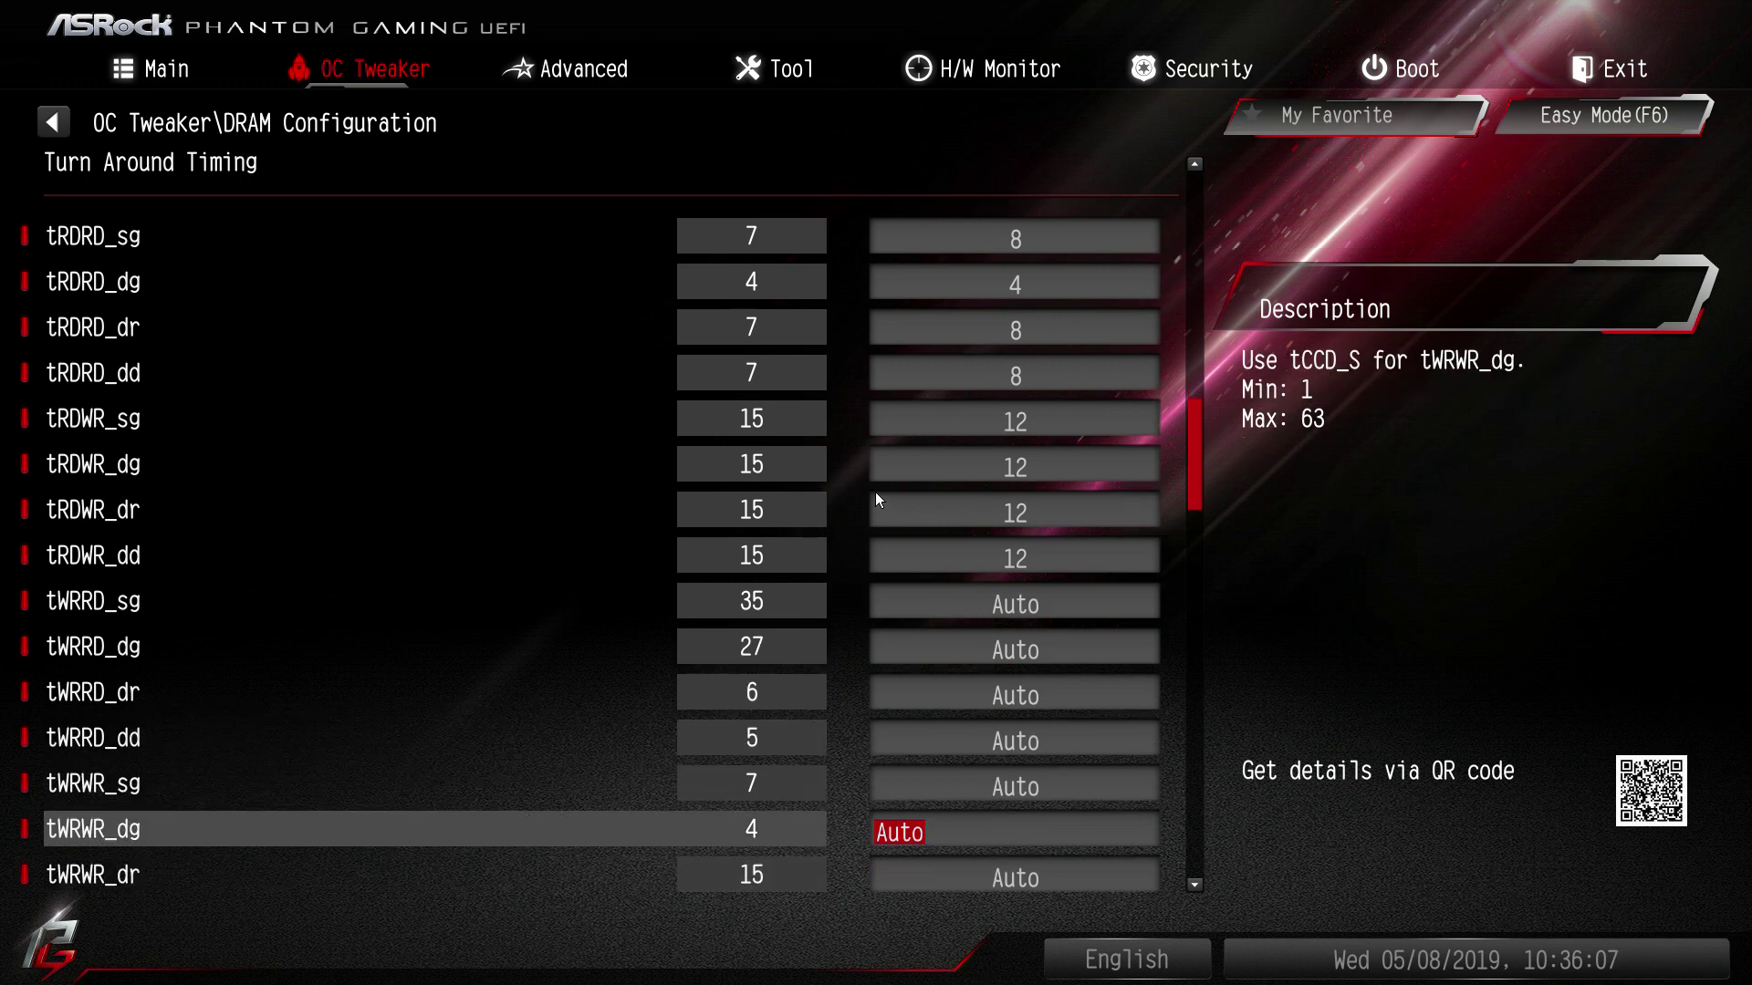
key("Down")
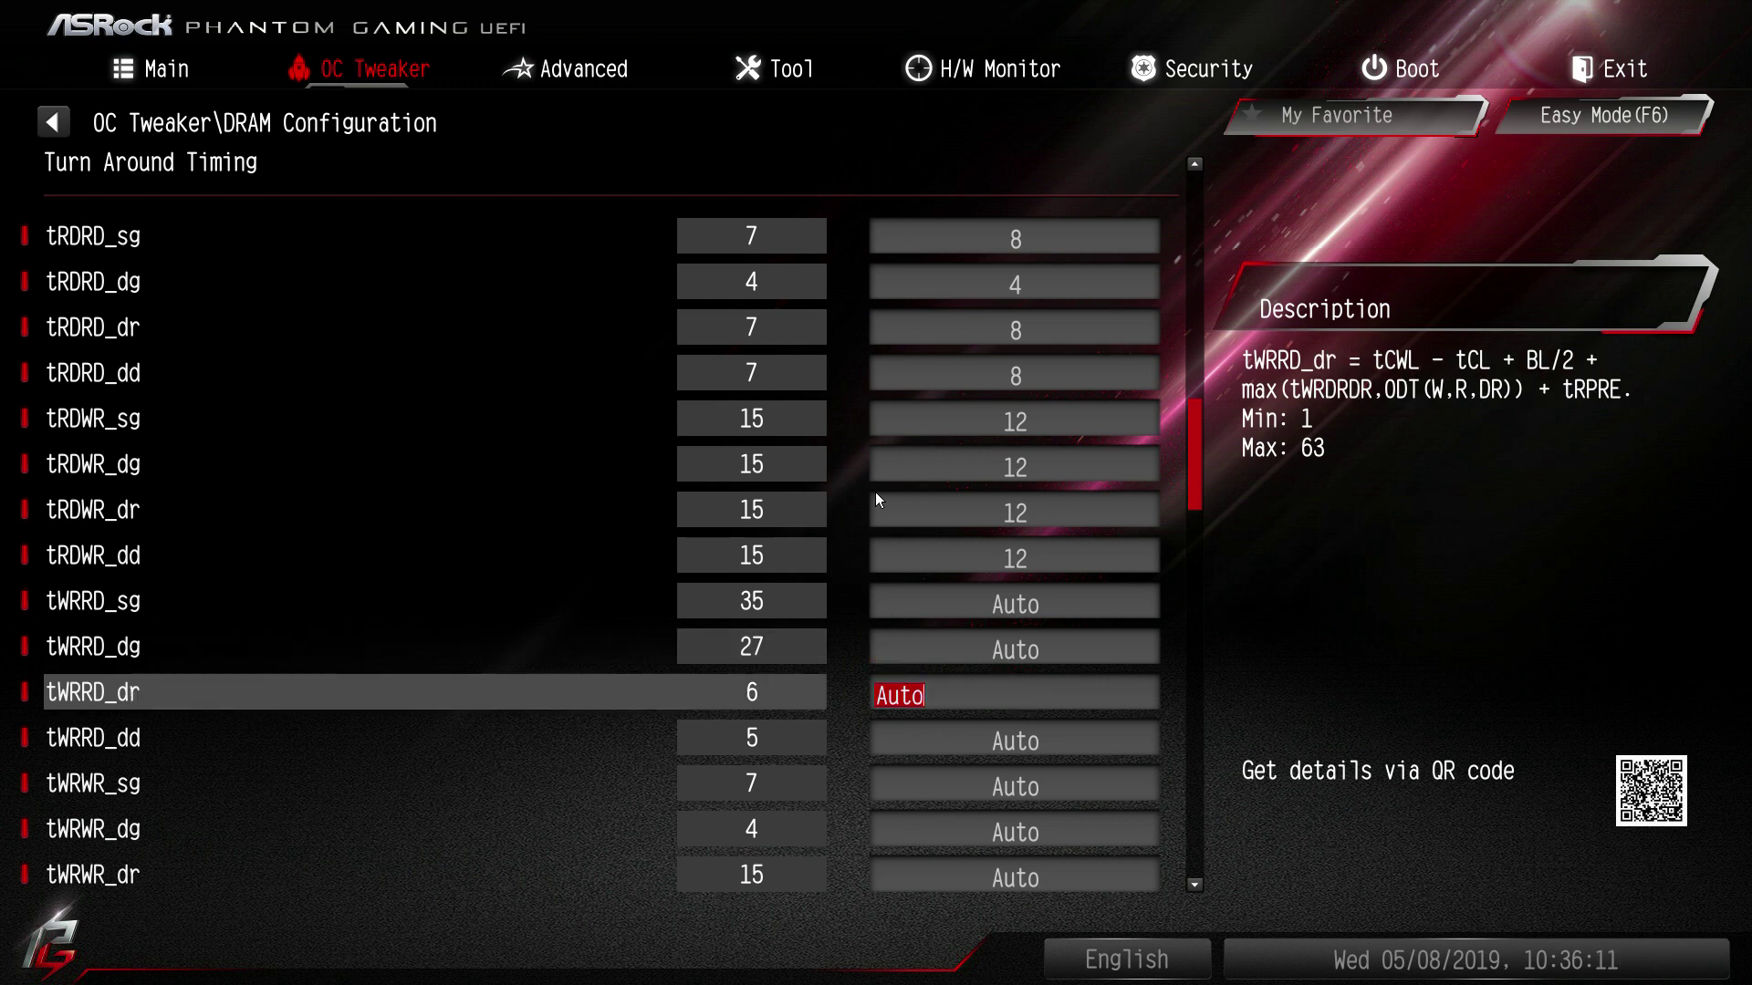
key("Down")
key("Down")
key("Down")
key("Down")
key("Down")
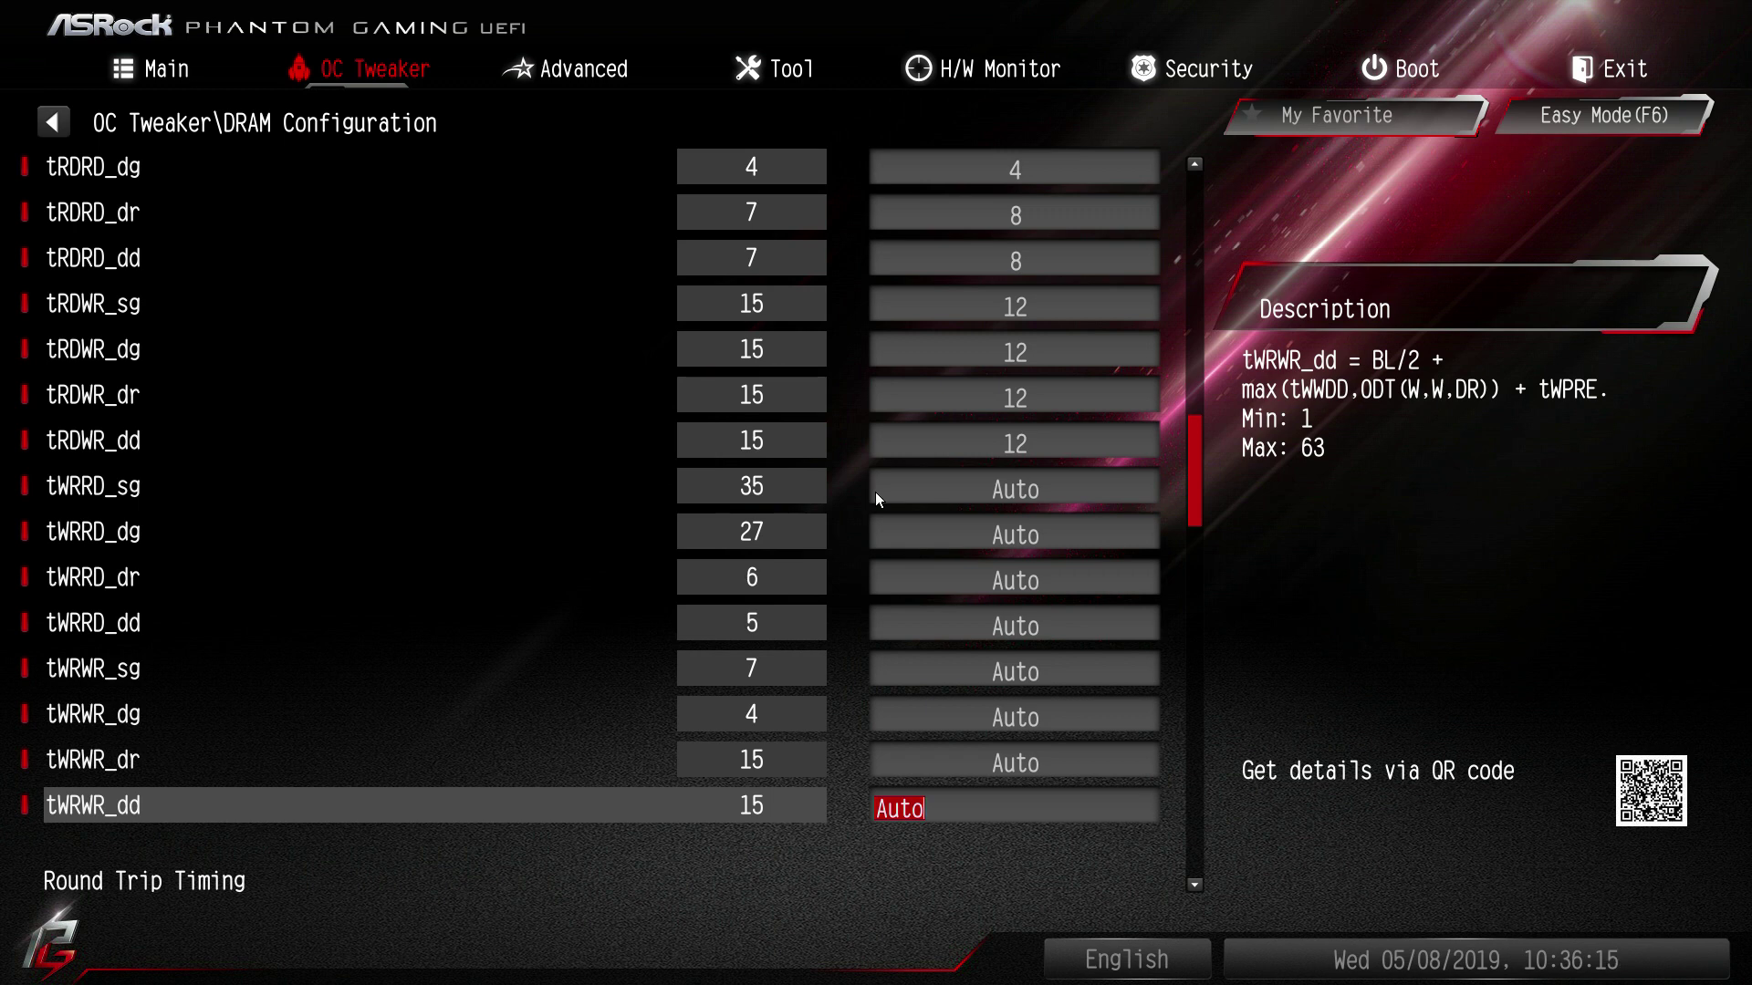
Step: Examine the Round Trip Timing values, including RTL, IOL, IOL Offset and RFR Delay, and the ODT Setting section
key("Down")
key("Down")
key("Down")
key("Down")
key("Down")
key("Down")
key("Down")
key("Down")
key("Down")
key("Down")
key("Up")
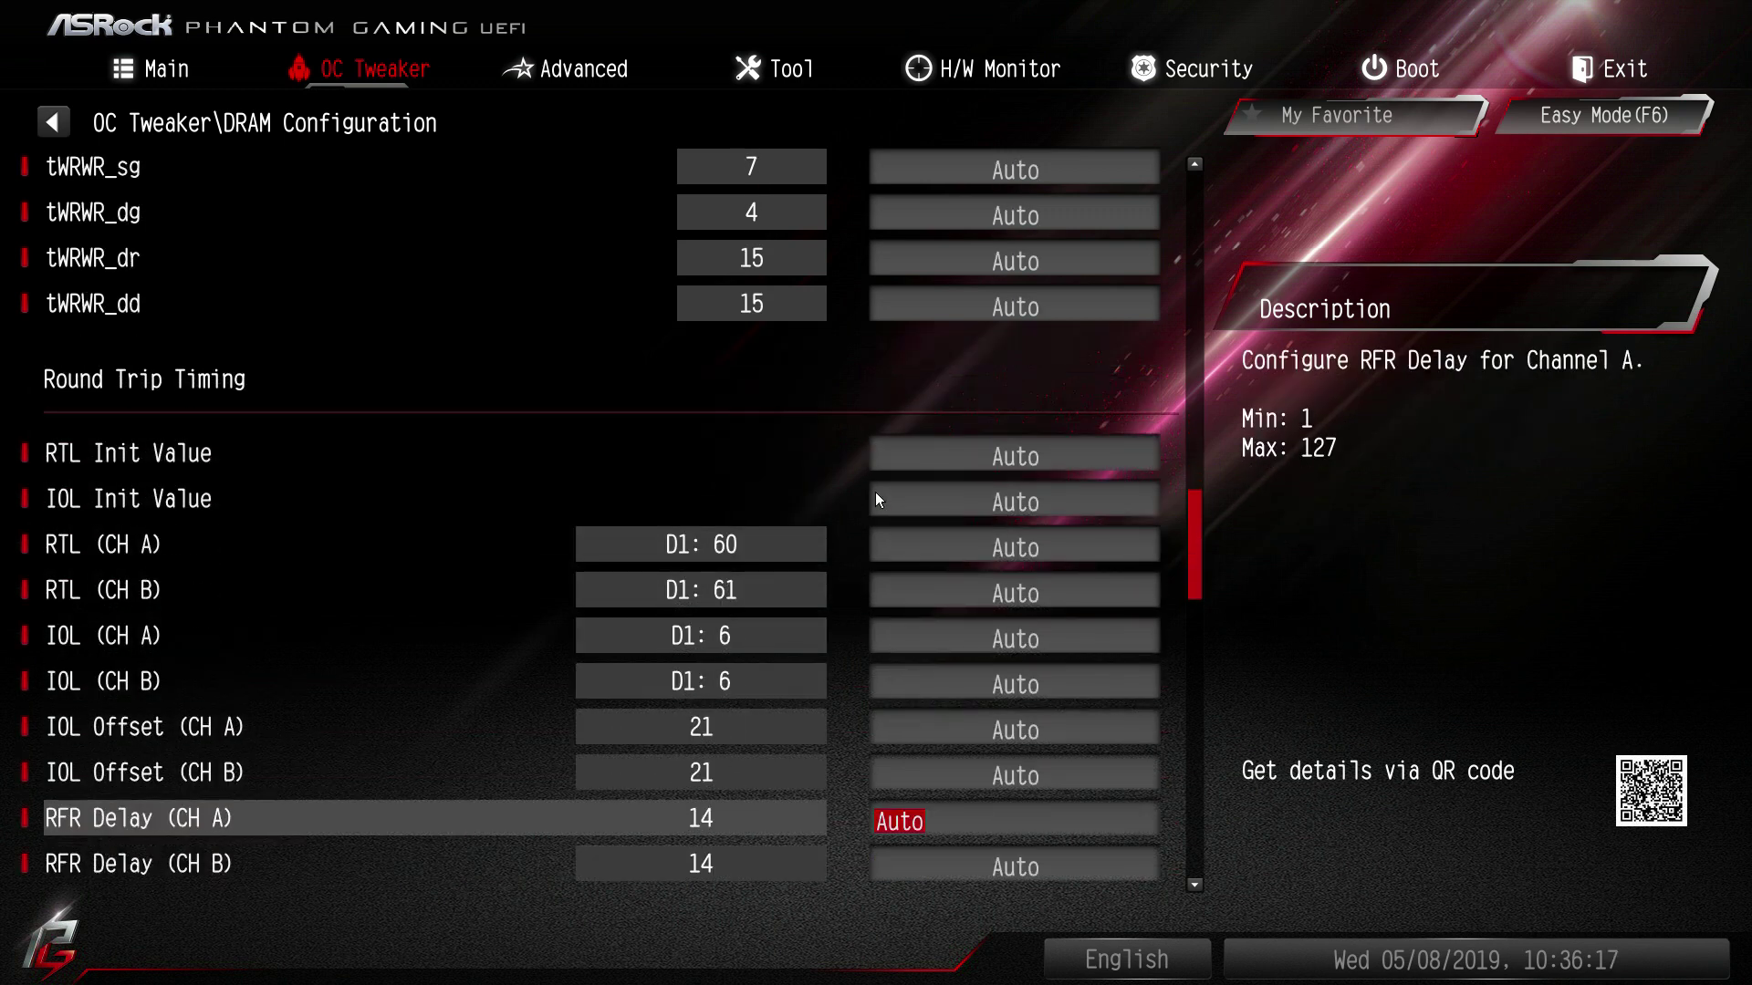
key("Up")
key("Up")
key("Down")
key("Down")
key("Down")
key("Down")
key("Down")
key("Down")
key("Down")
key("Down")
key("Down")
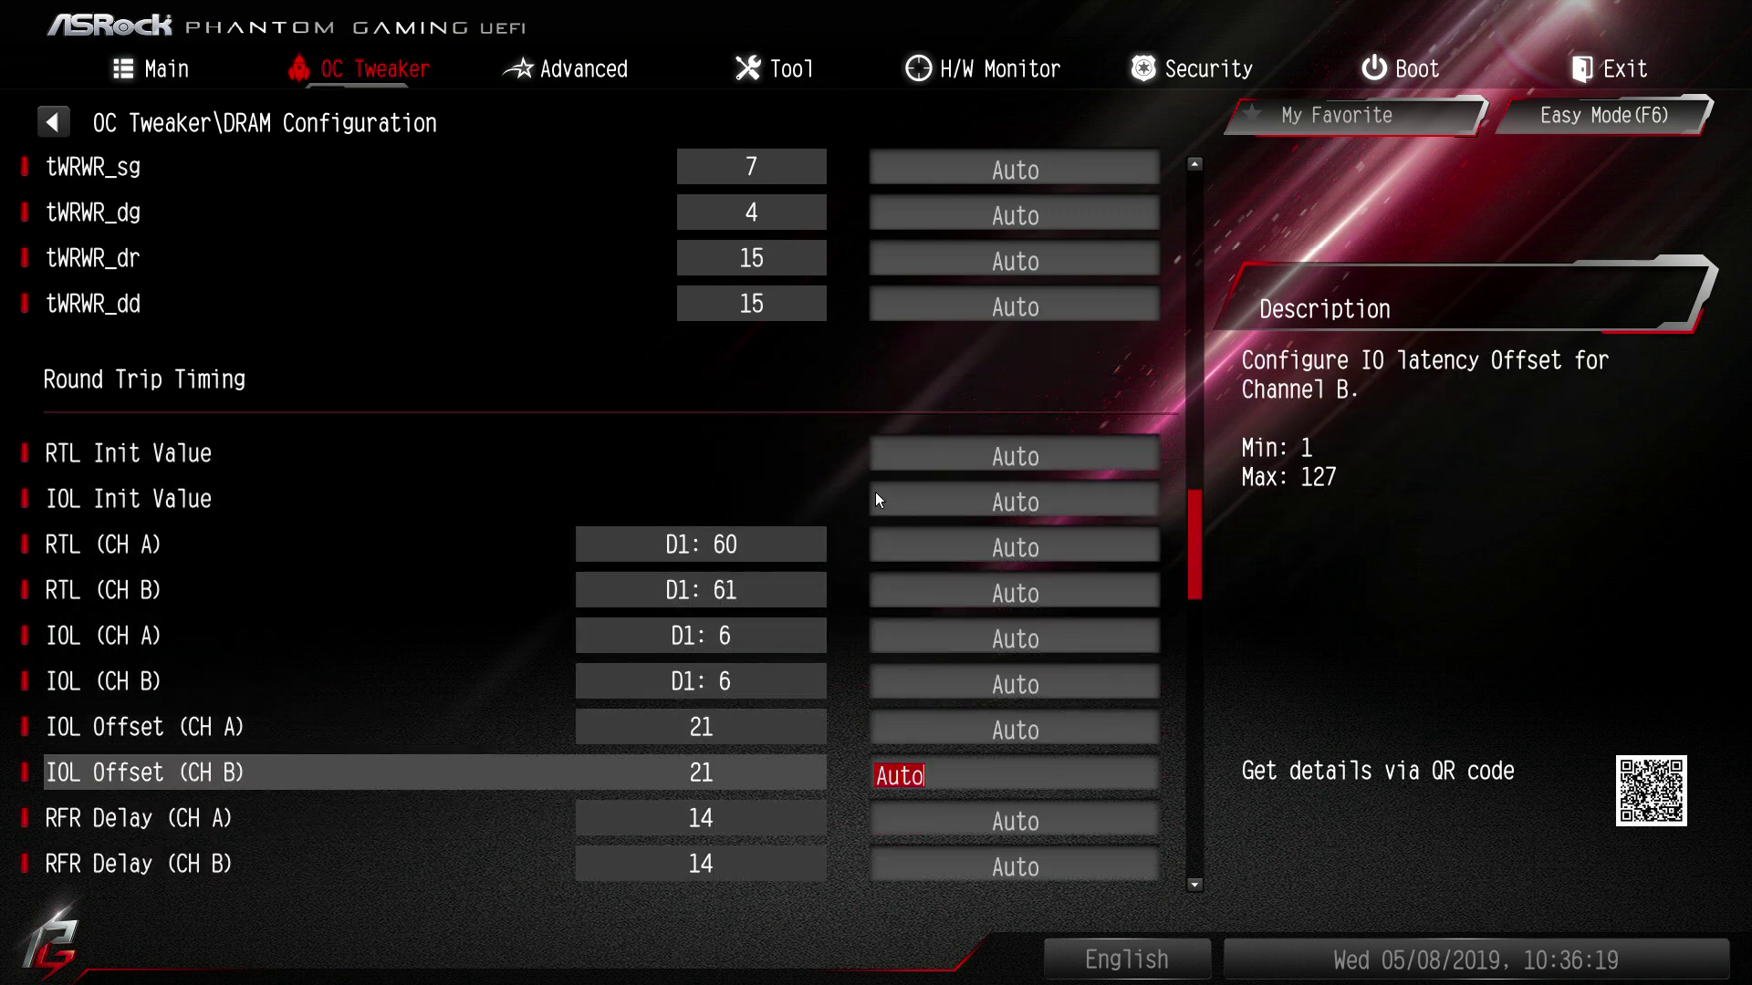
key("Up")
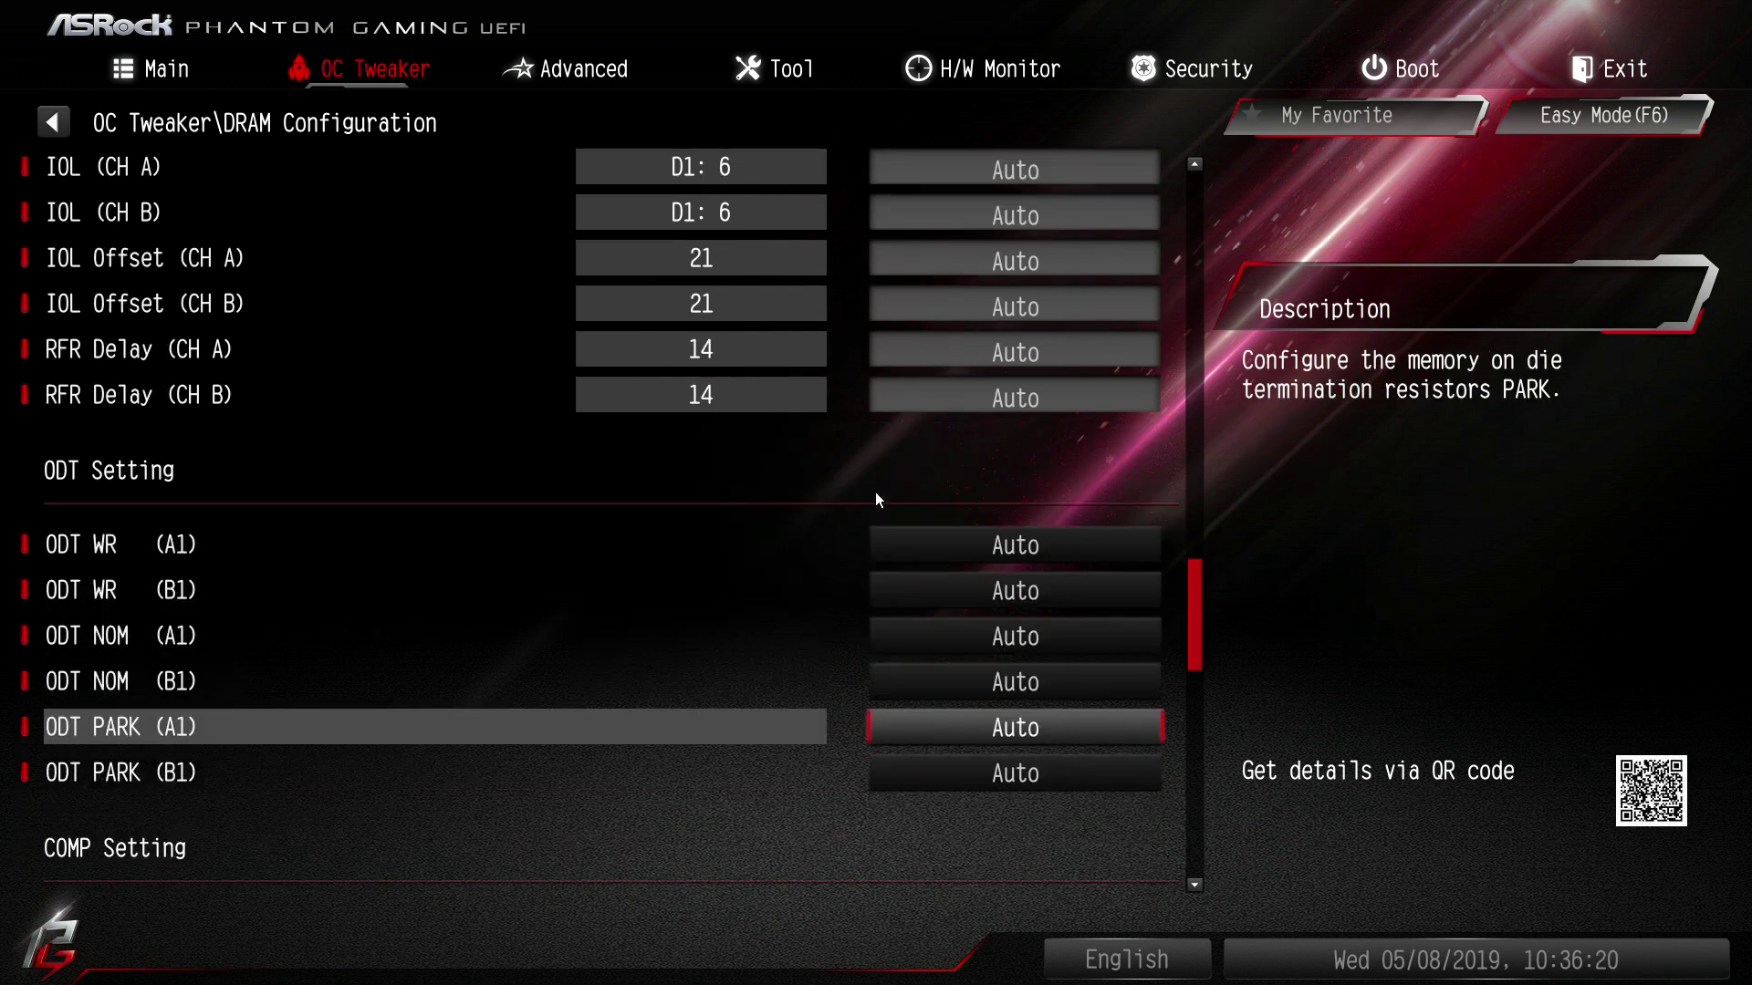
Step: Look through the COMP Setting section, including the driving, slew rate and Dll Bandwidth options, down to the MRS Setting
key("Down")
key("Down")
key("Down")
key("Down")
key("Down")
key("Down")
key("Down")
key("Down")
key("Down")
key("Down")
key("Down")
key("Down")
key("Down")
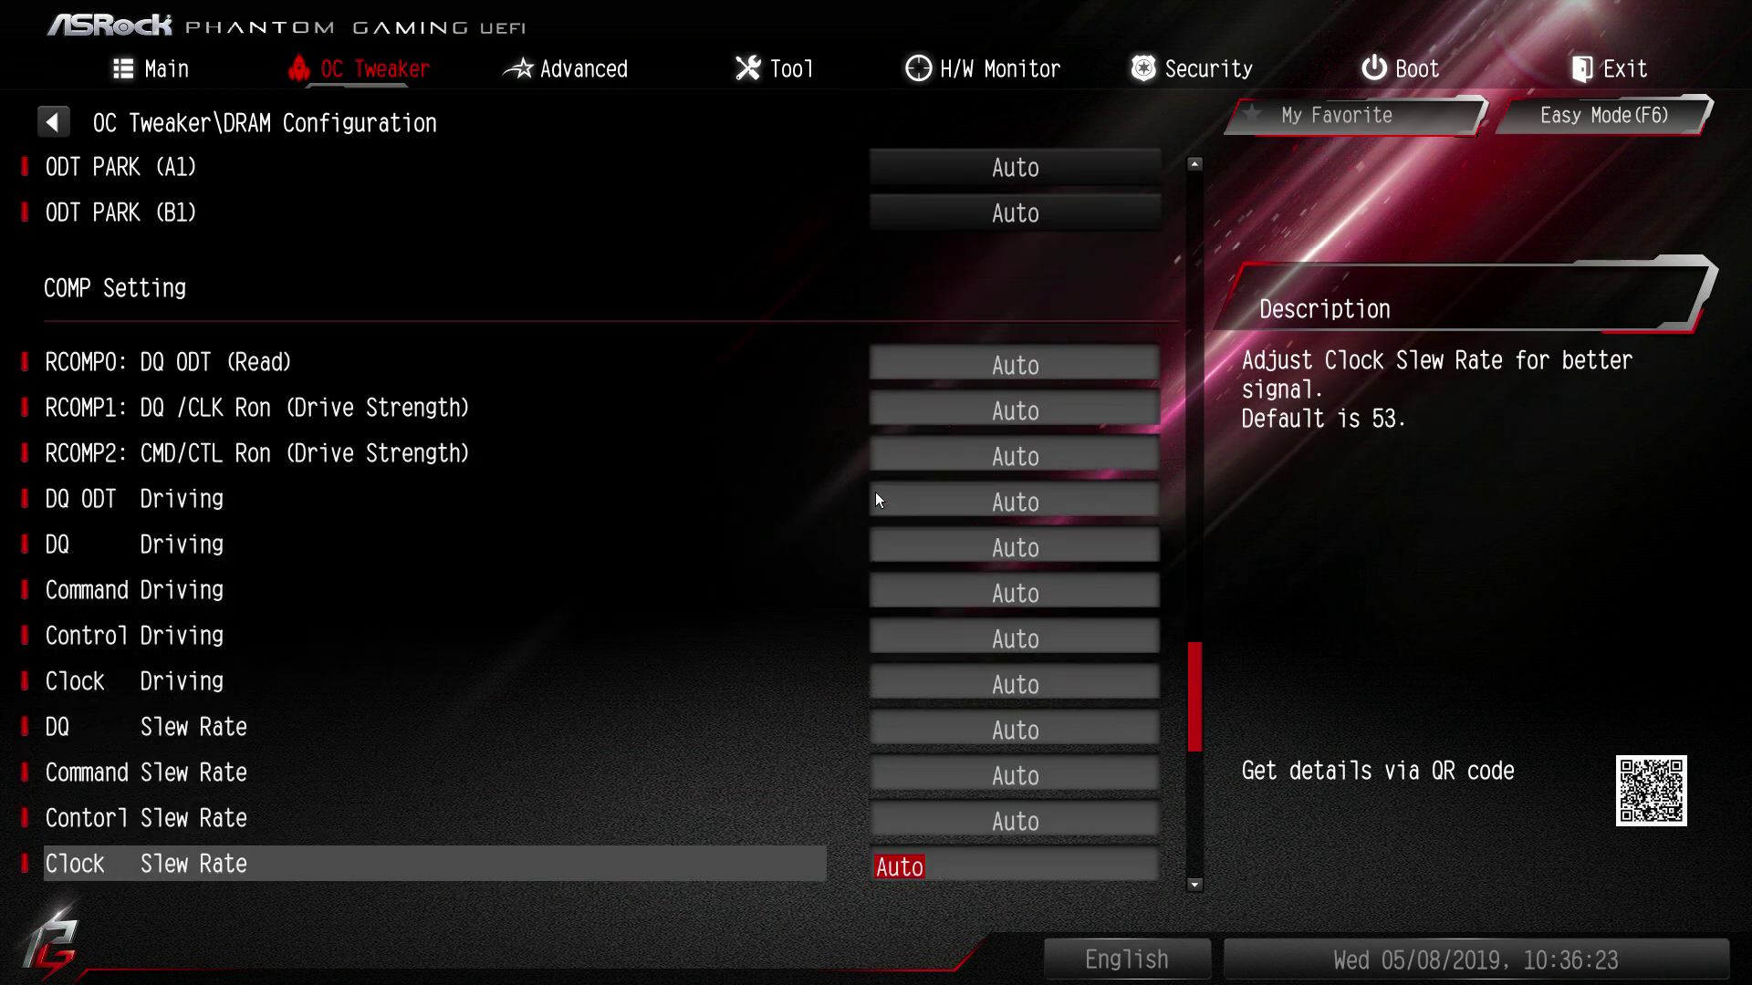
key("Down")
key("Down")
key("Down")
key("Down")
key("Down")
key("Down")
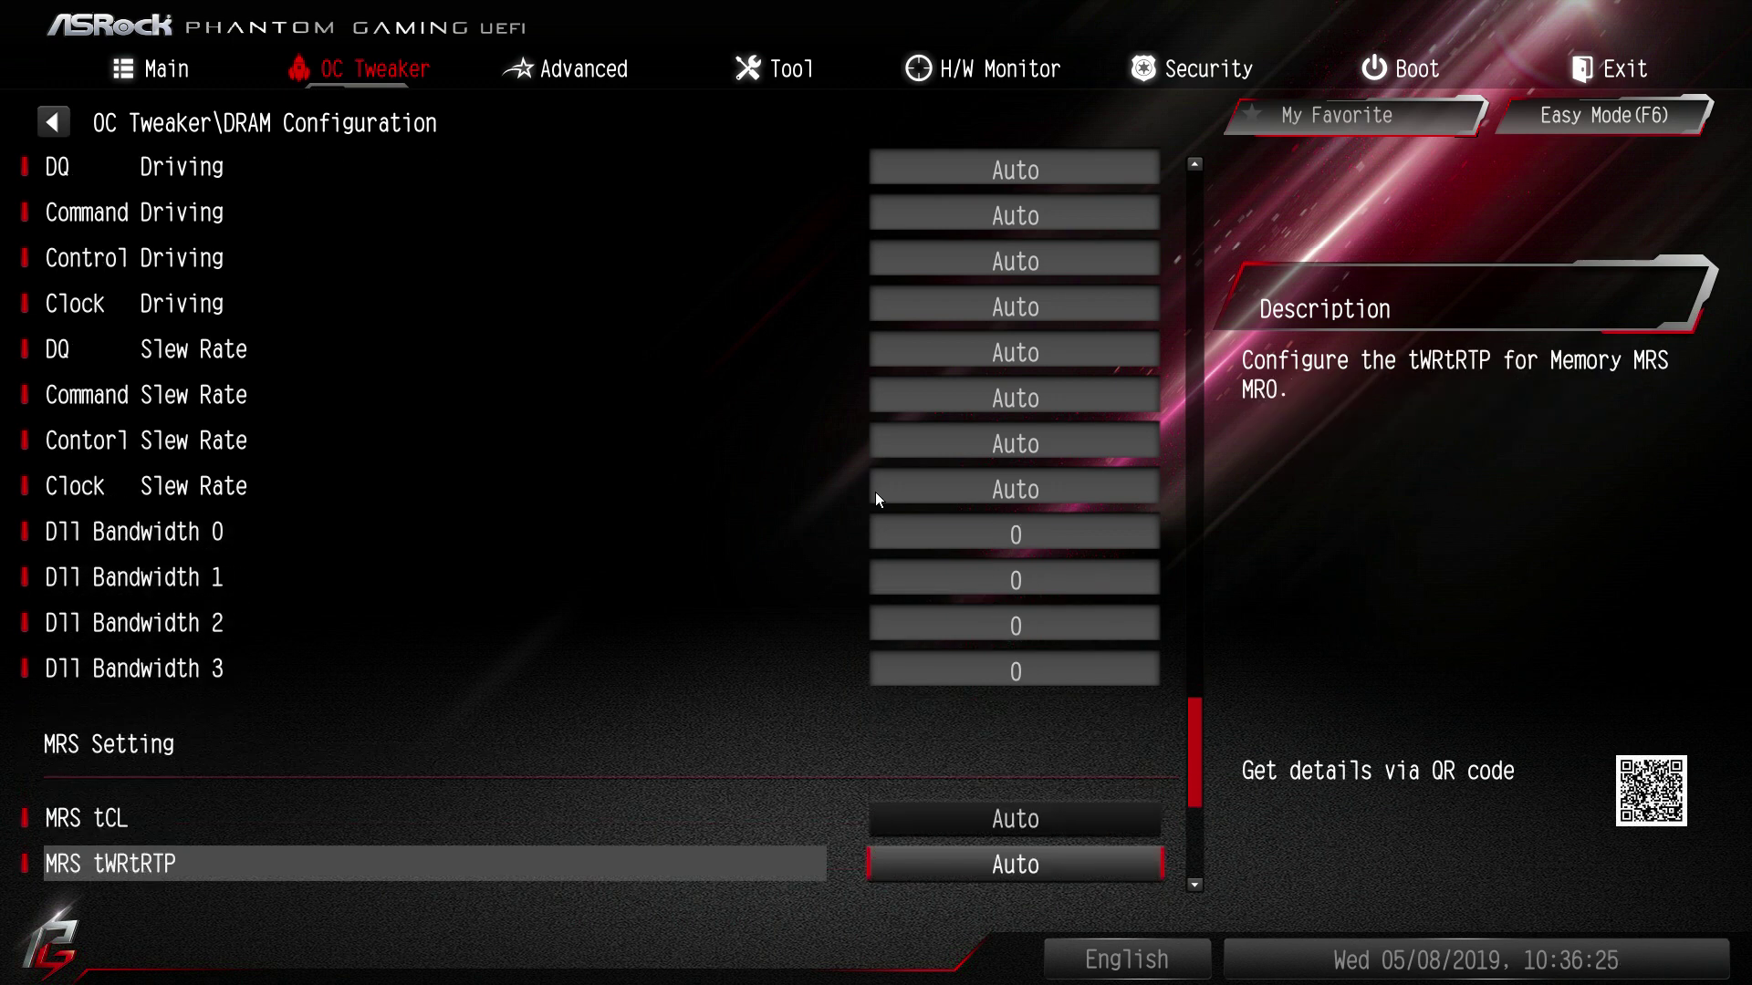
Step: Examine the MRS Setting and Advanced Setting options down to Reset on Training Fail
key("Down")
key("Down")
key("Down")
key("Down")
key("Down")
key("Down")
key("Down")
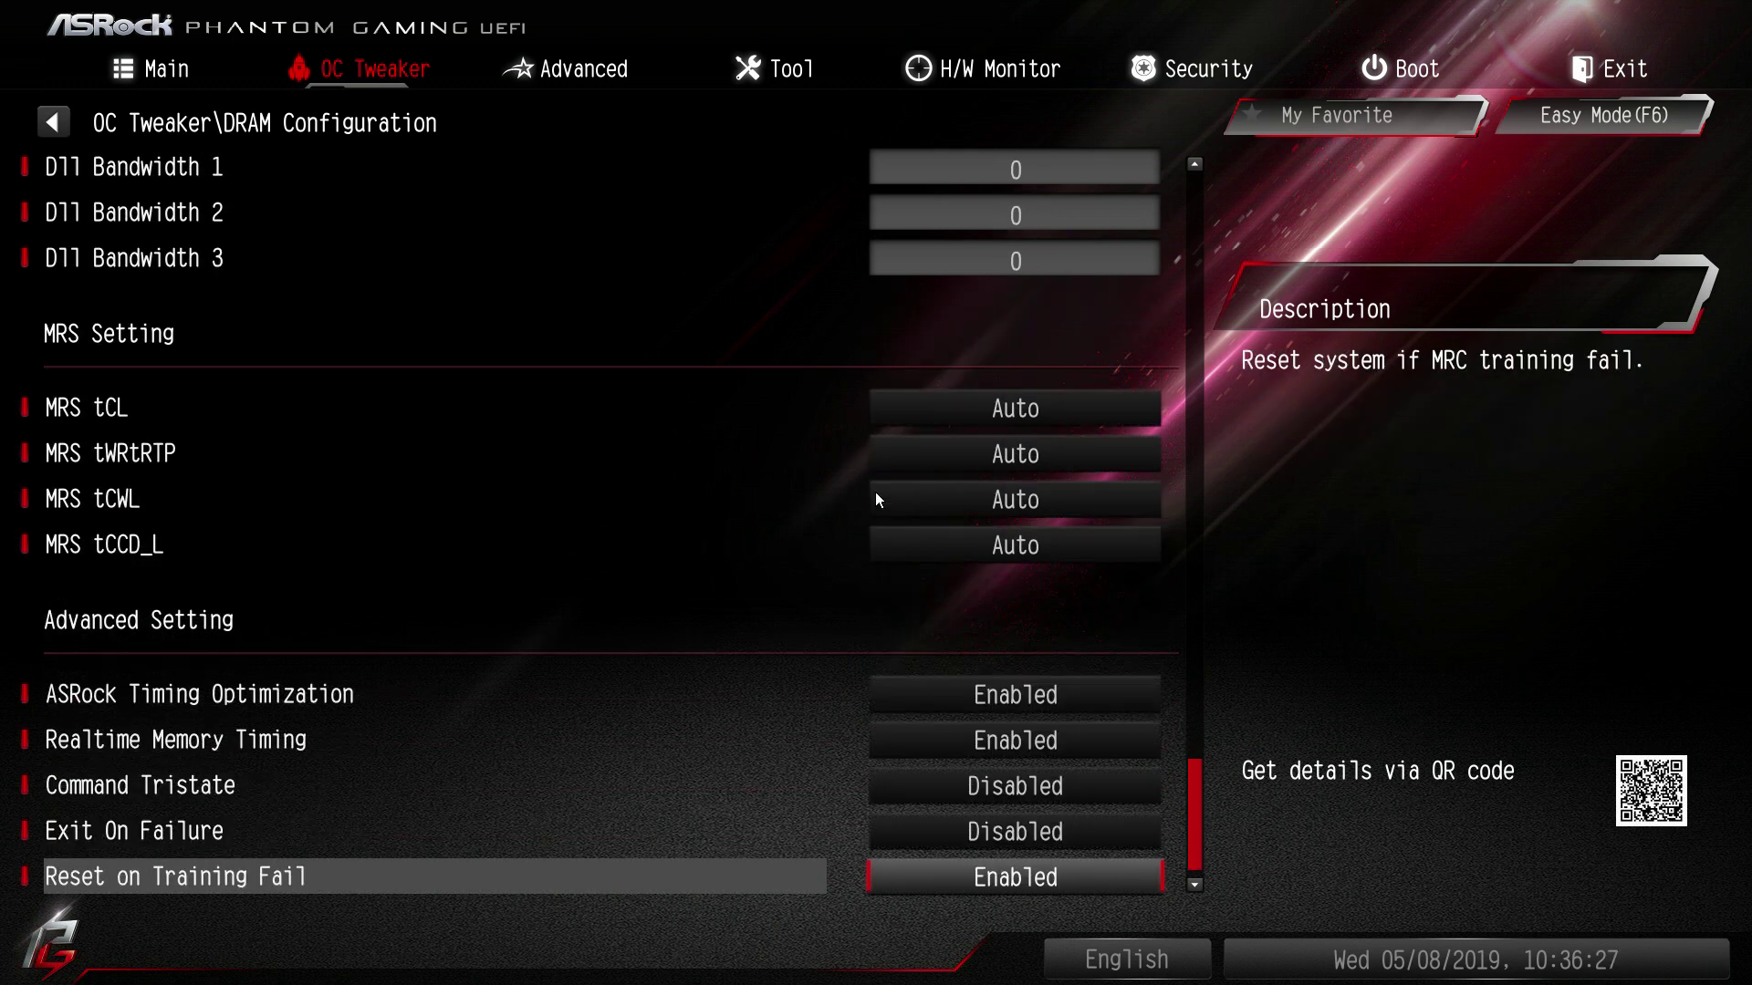
Step: Return to the start of the DRAM Configuration and review the DRAM frequency, primary timings and secondary timings down to tCWL
key("Up")
key("Up")
key("Up")
key("Up")
key("Up")
key("Up")
key("Up")
key("Up")
key("Up")
key("Up")
key("Up")
key("Up")
key("Up")
key("Up")
key("Up")
key("Up")
key("Up")
key("Up")
key("Home")
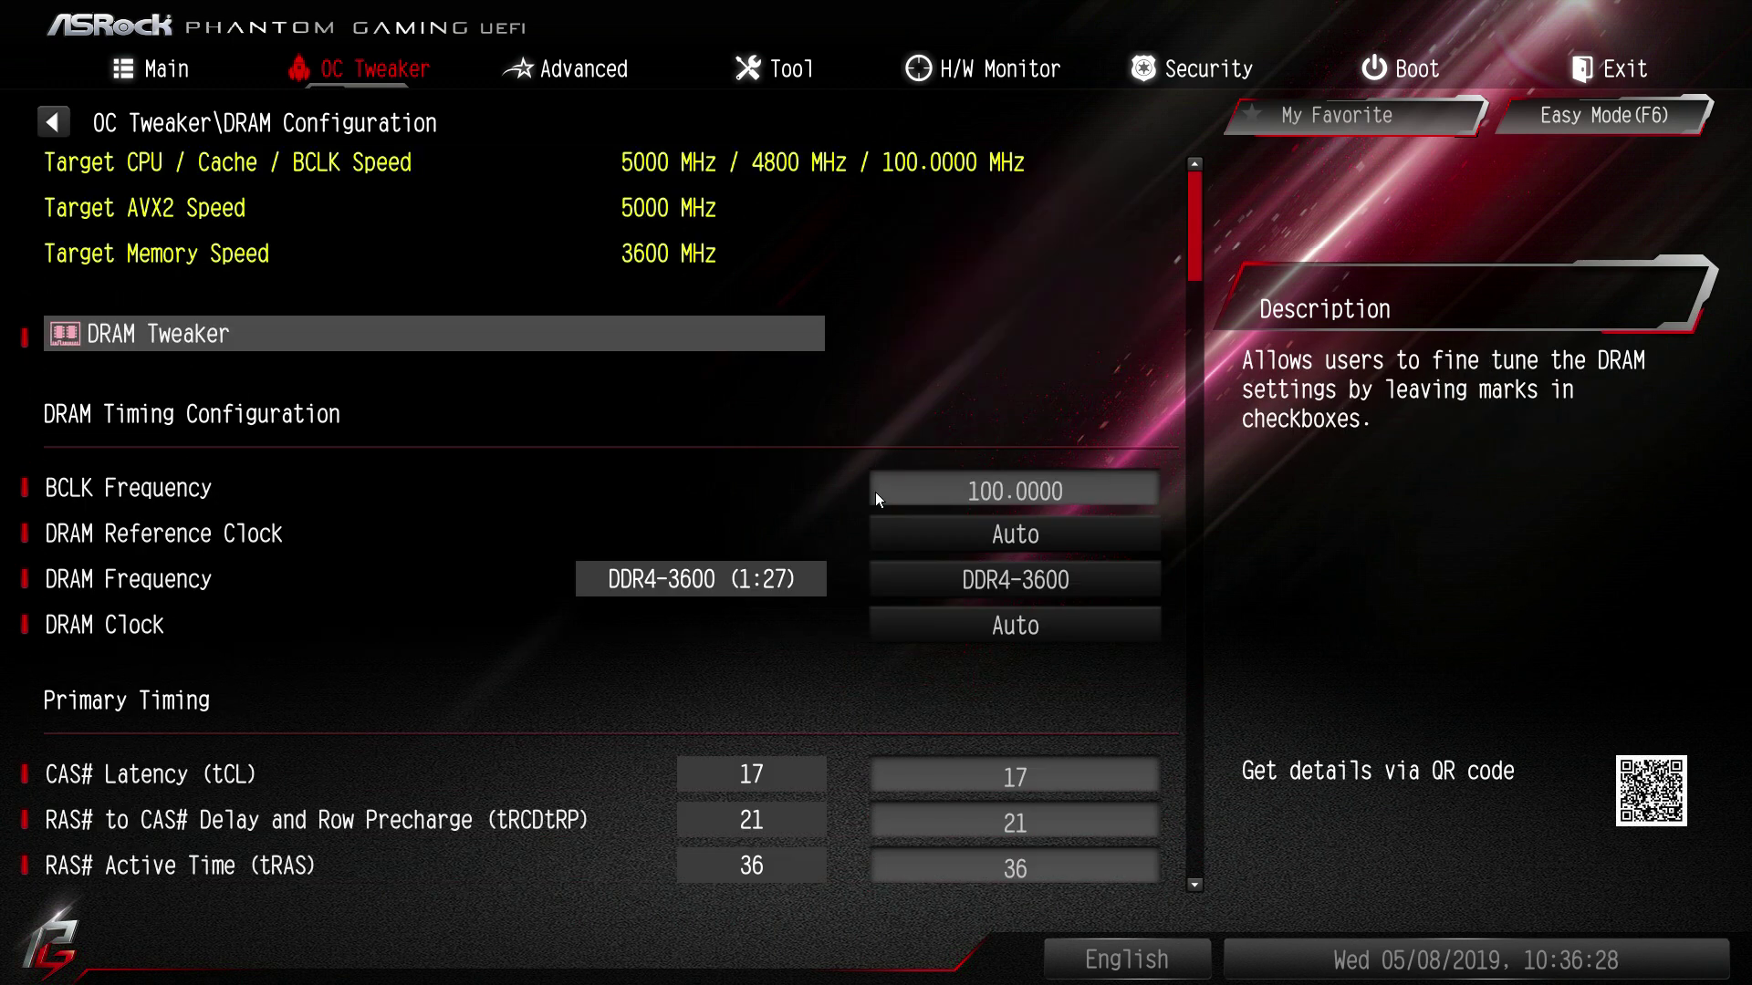
key("Down")
key("Down")
key("Down")
key("Down")
key("Down")
key("Down")
key("Down")
key("Down")
key("Down")
key("Down")
key("Down")
key("Down")
key("Down")
key("Down")
key("Down")
key("Down")
key("Down")
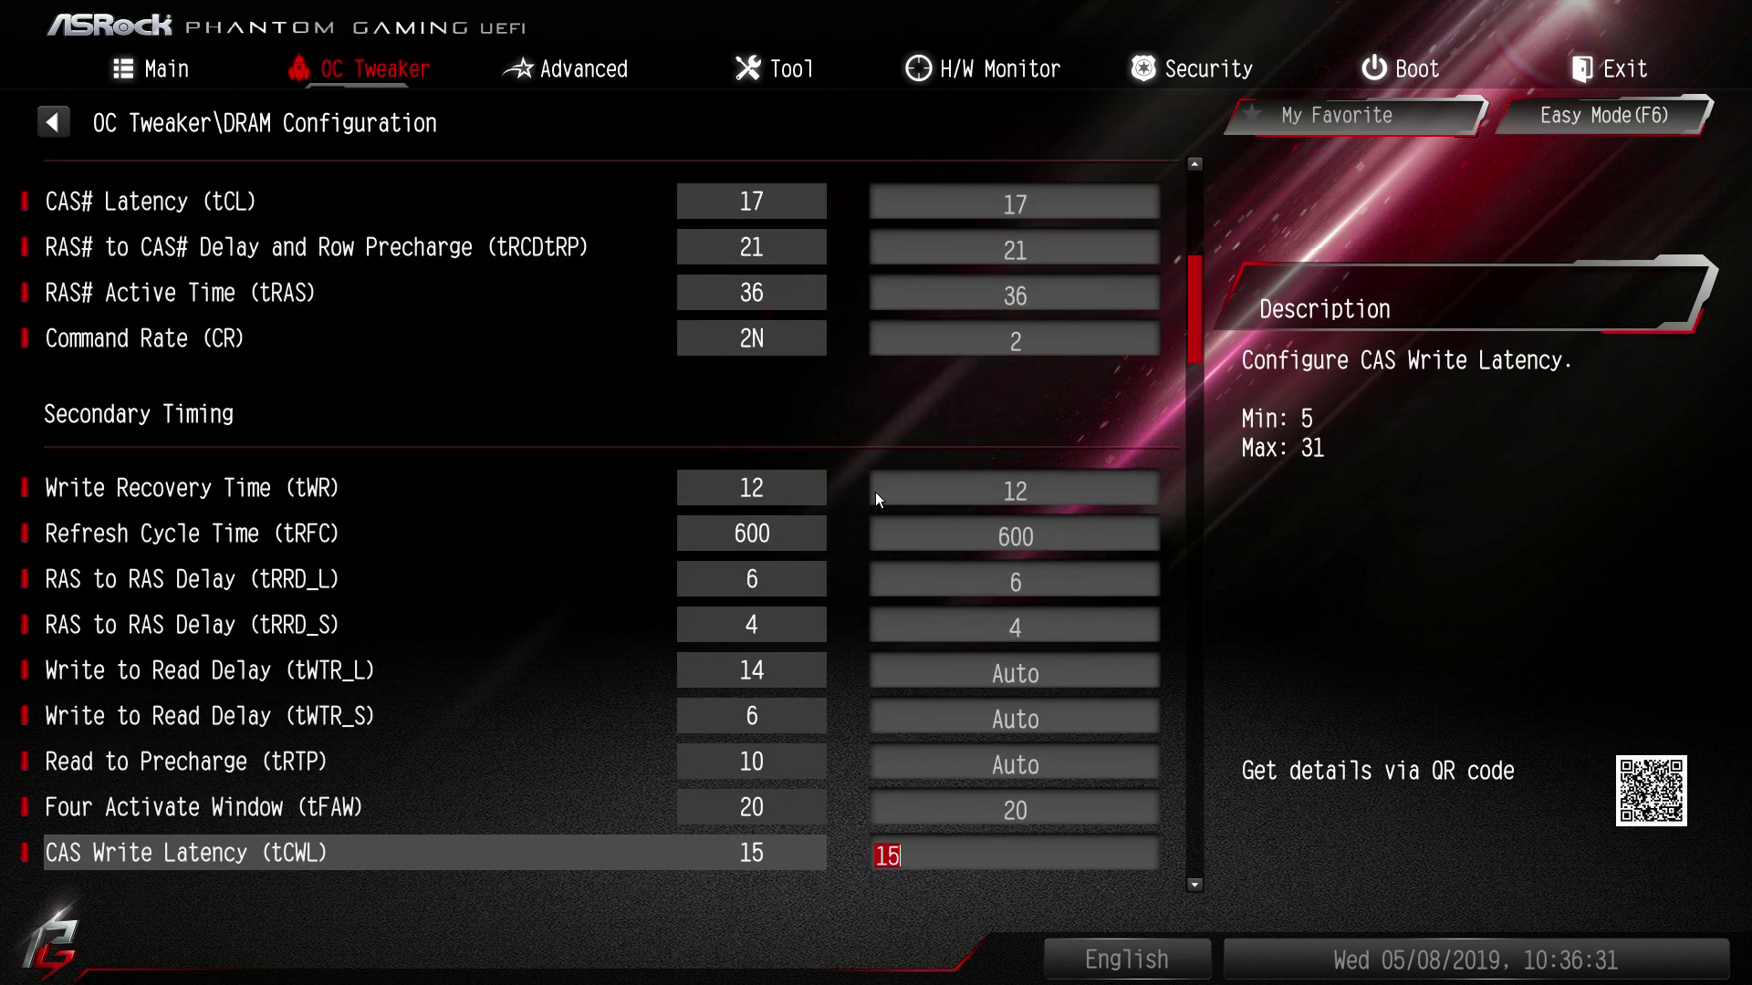
Step: Recheck the secondary timings around tWTR_L, tWTR_S, tRTP, tFAW and tCWL, and the first entries under Third Timing
key("Up")
key("Up")
key("Up")
key("Up")
key("Down")
key("Down")
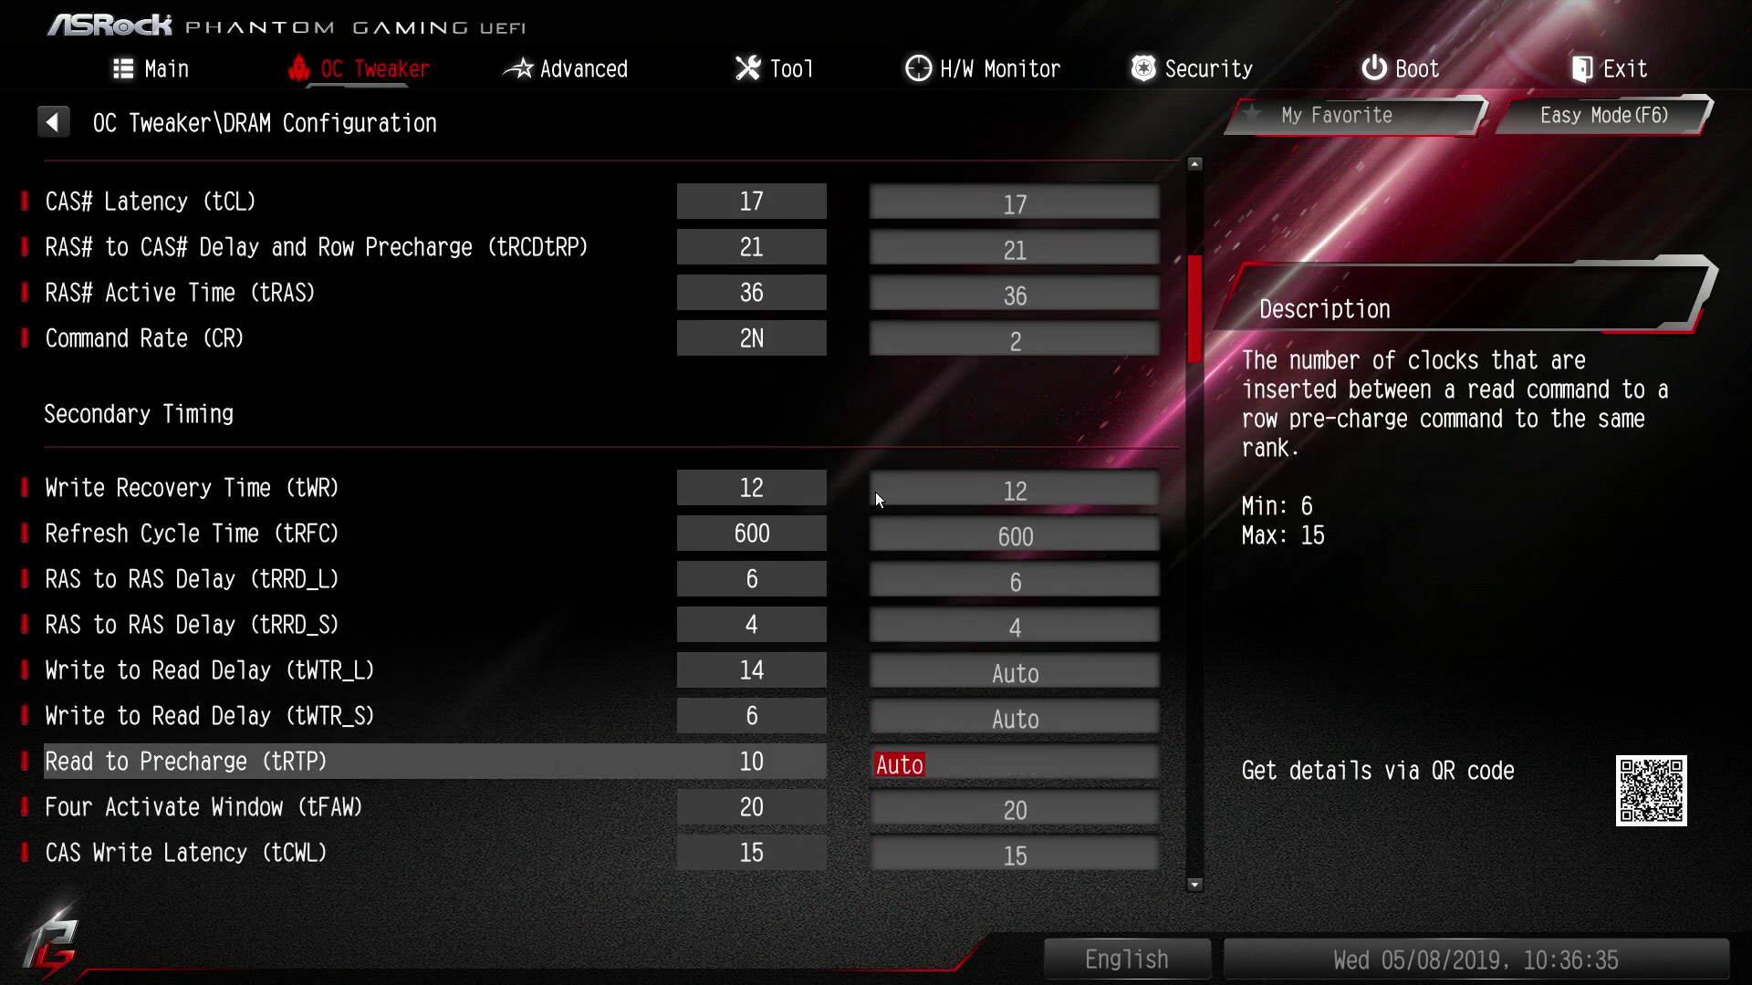
key("Down")
key("Down")
key("Down")
key("Down")
key("Up")
key("Up")
key("Up")
key("Up")
key("Up")
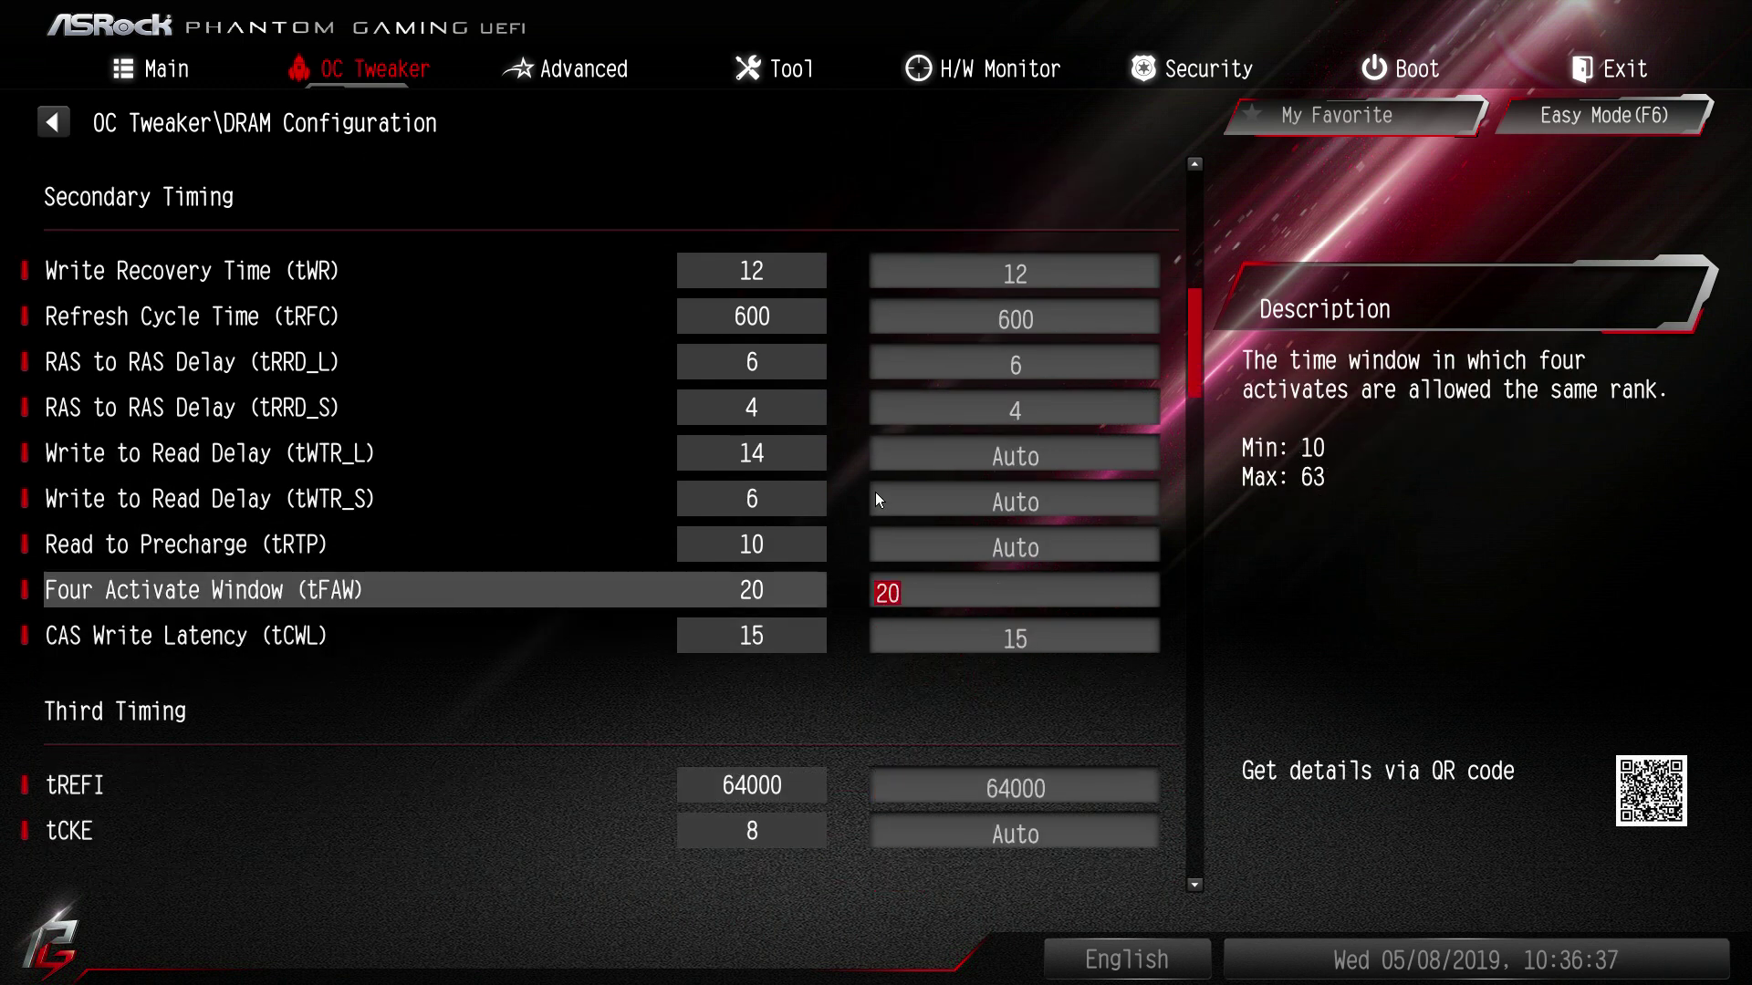
Step: Save the configuration changes and exit the UEFI setup to boot into Windows
key("Up")
key("Up")
key("Up")
key("Up")
key("Up")
key("Up")
key("Up")
key("Up")
key("Up")
key("Up")
key("Up")
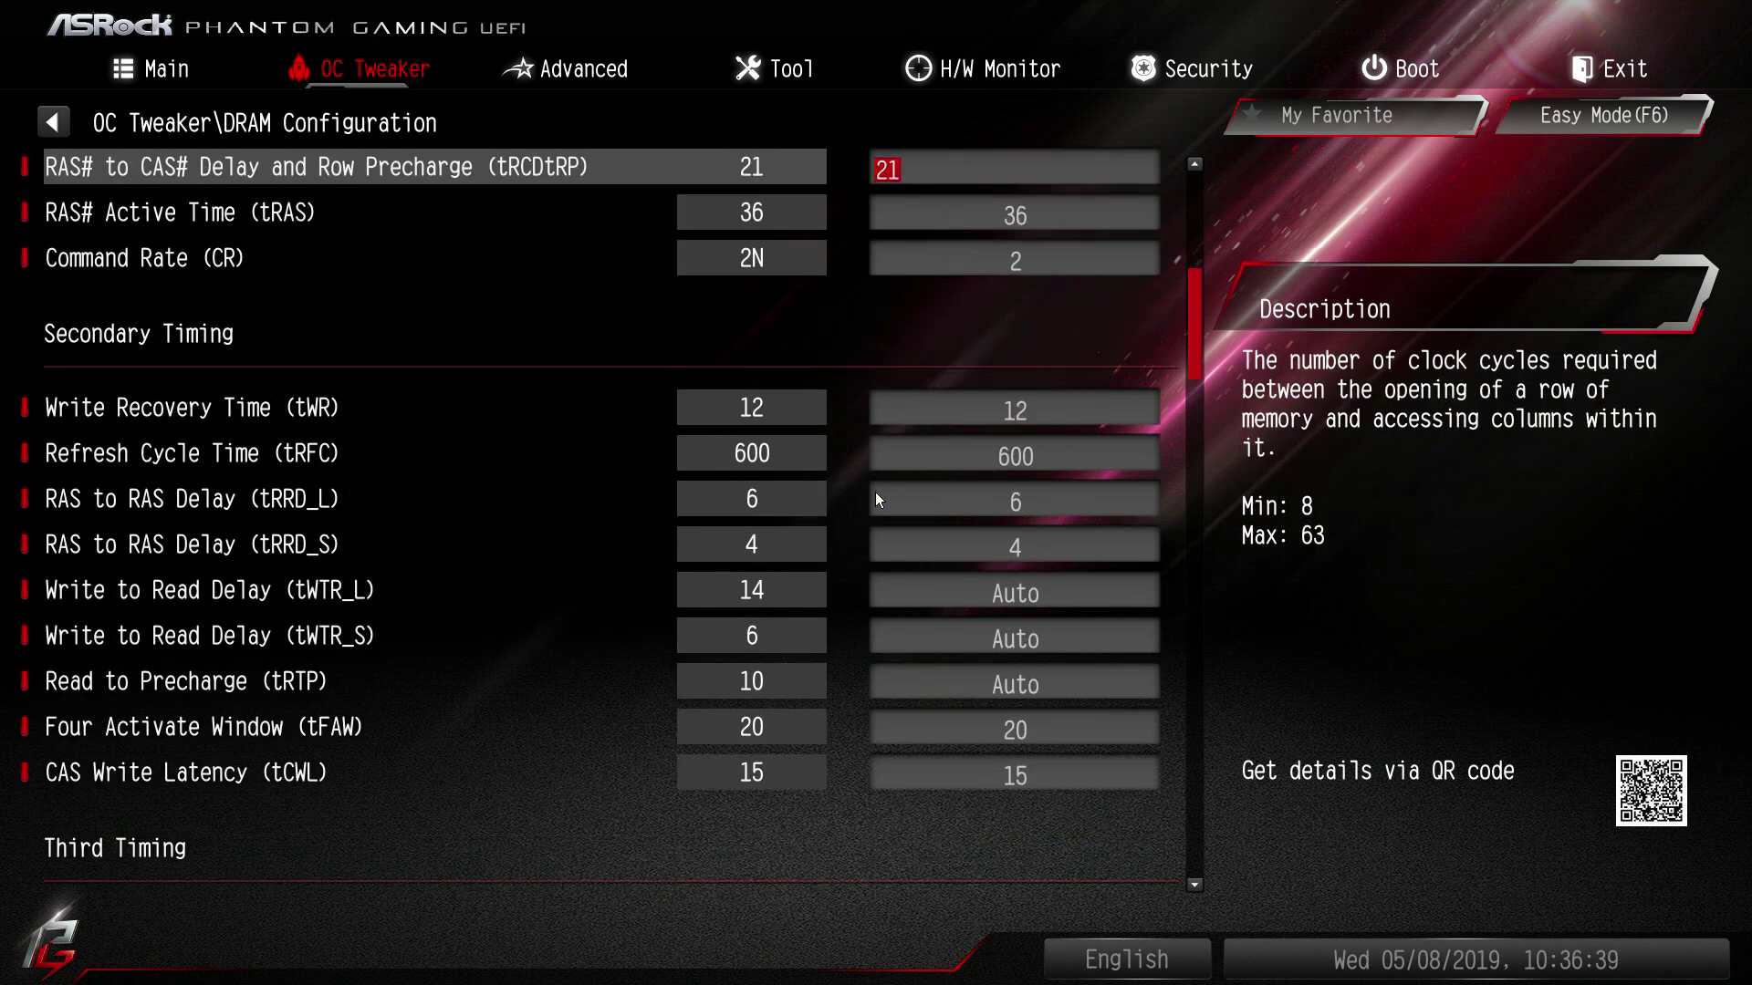
key("Up")
key("Up")
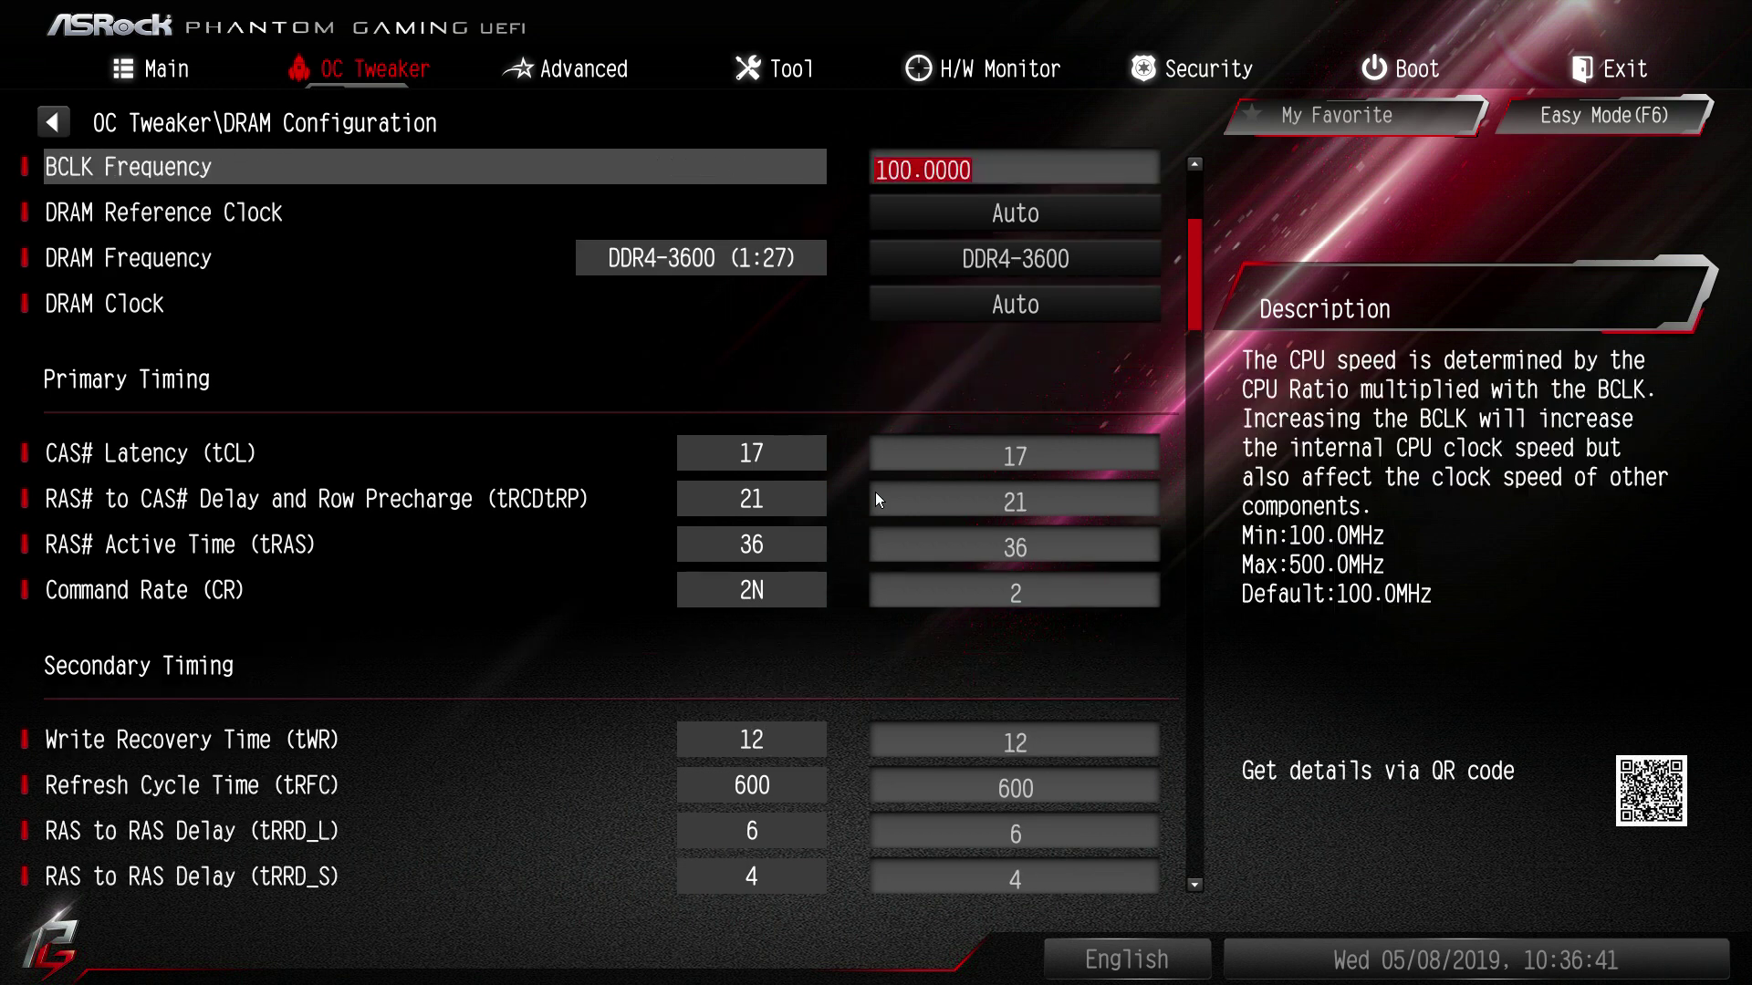
key("F10")
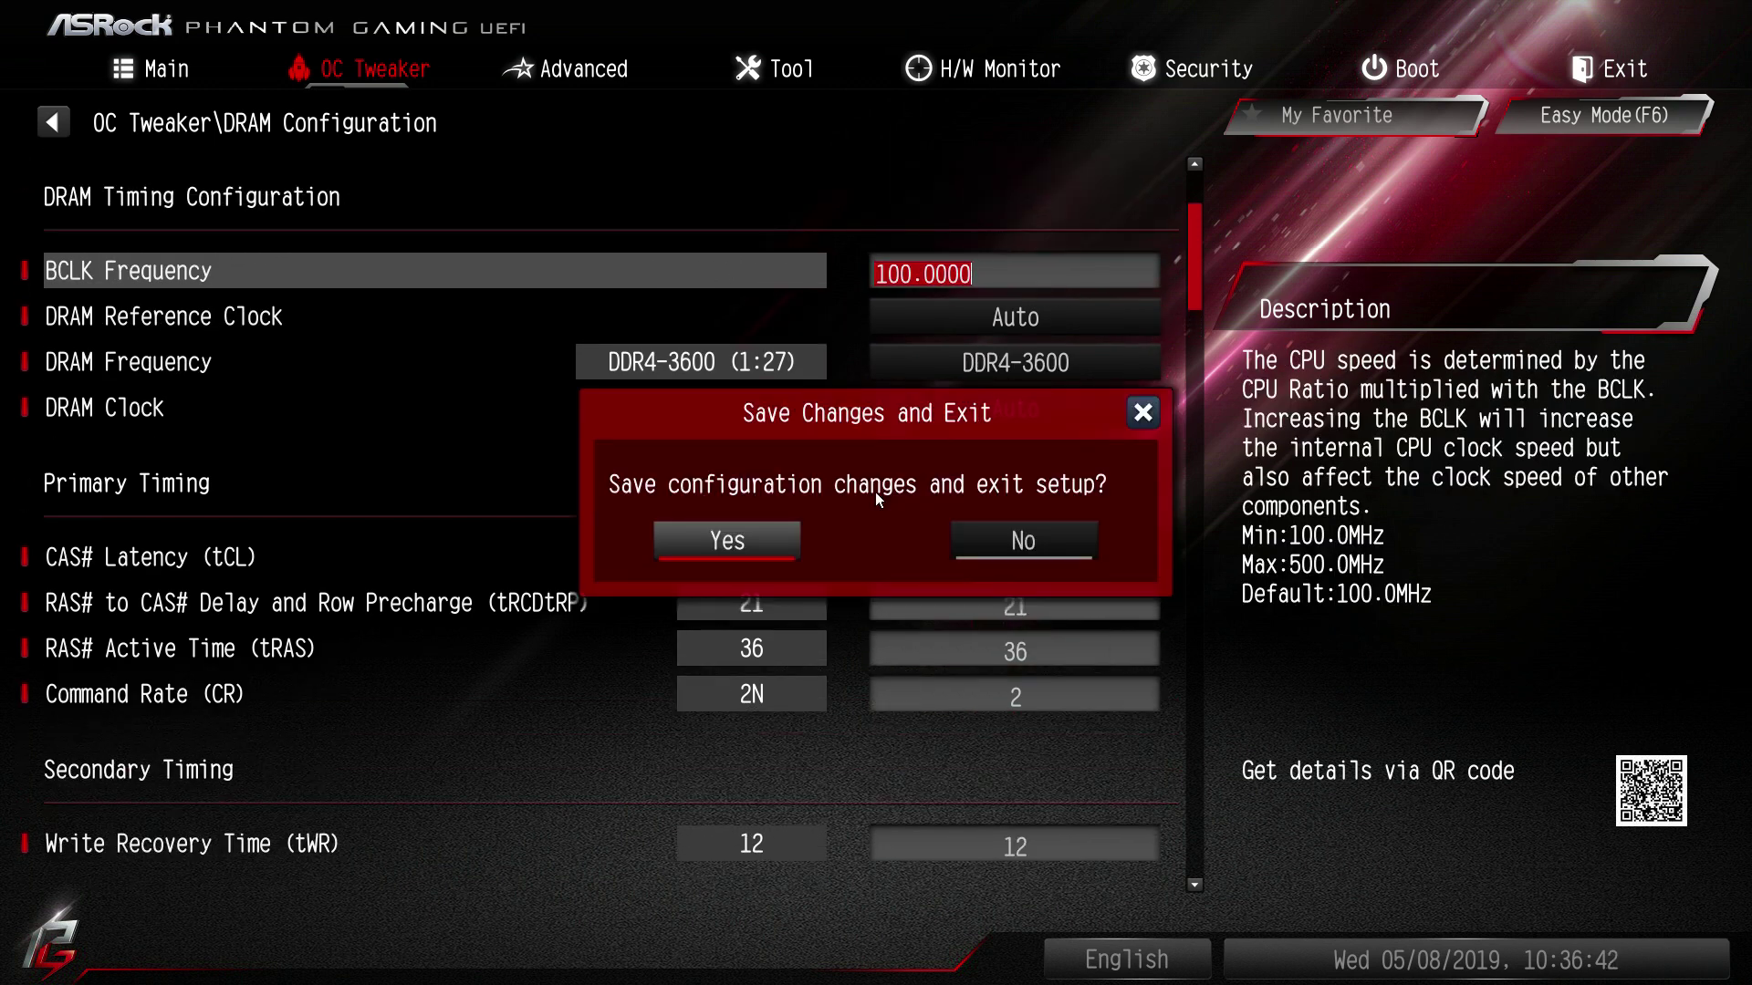
key("Return")
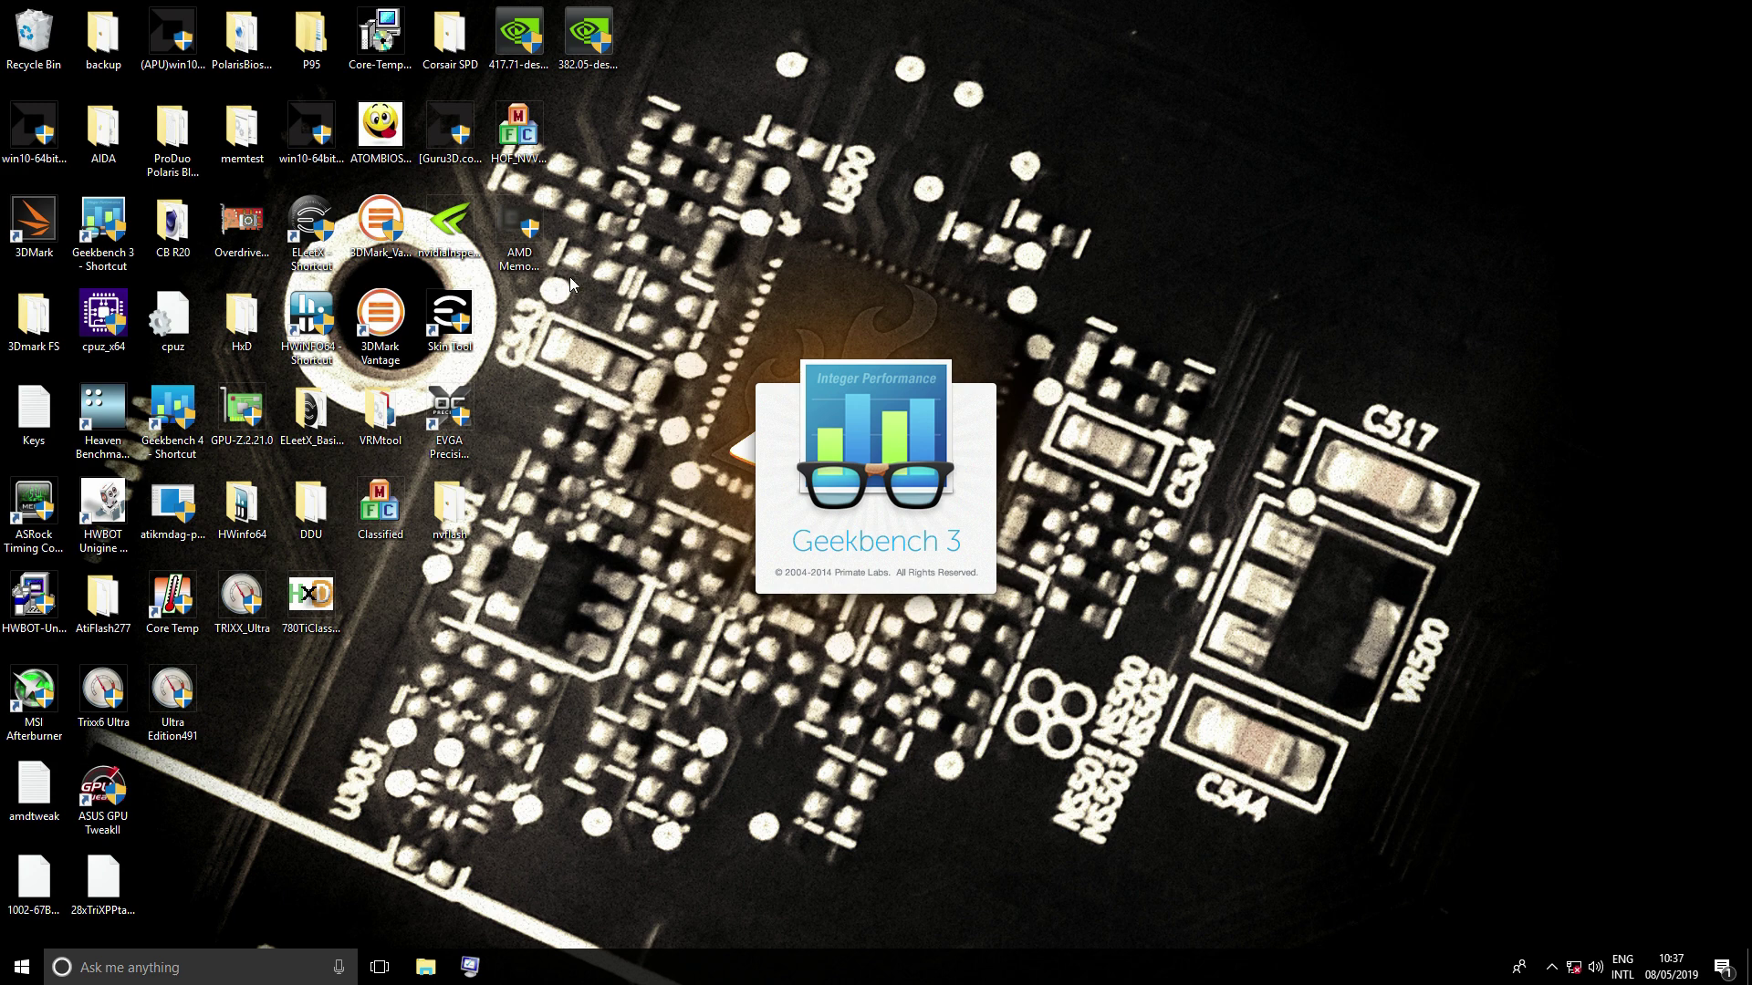
Step: Run the 64-bit benchmarks in Geekbench 3
left_click(733, 535)
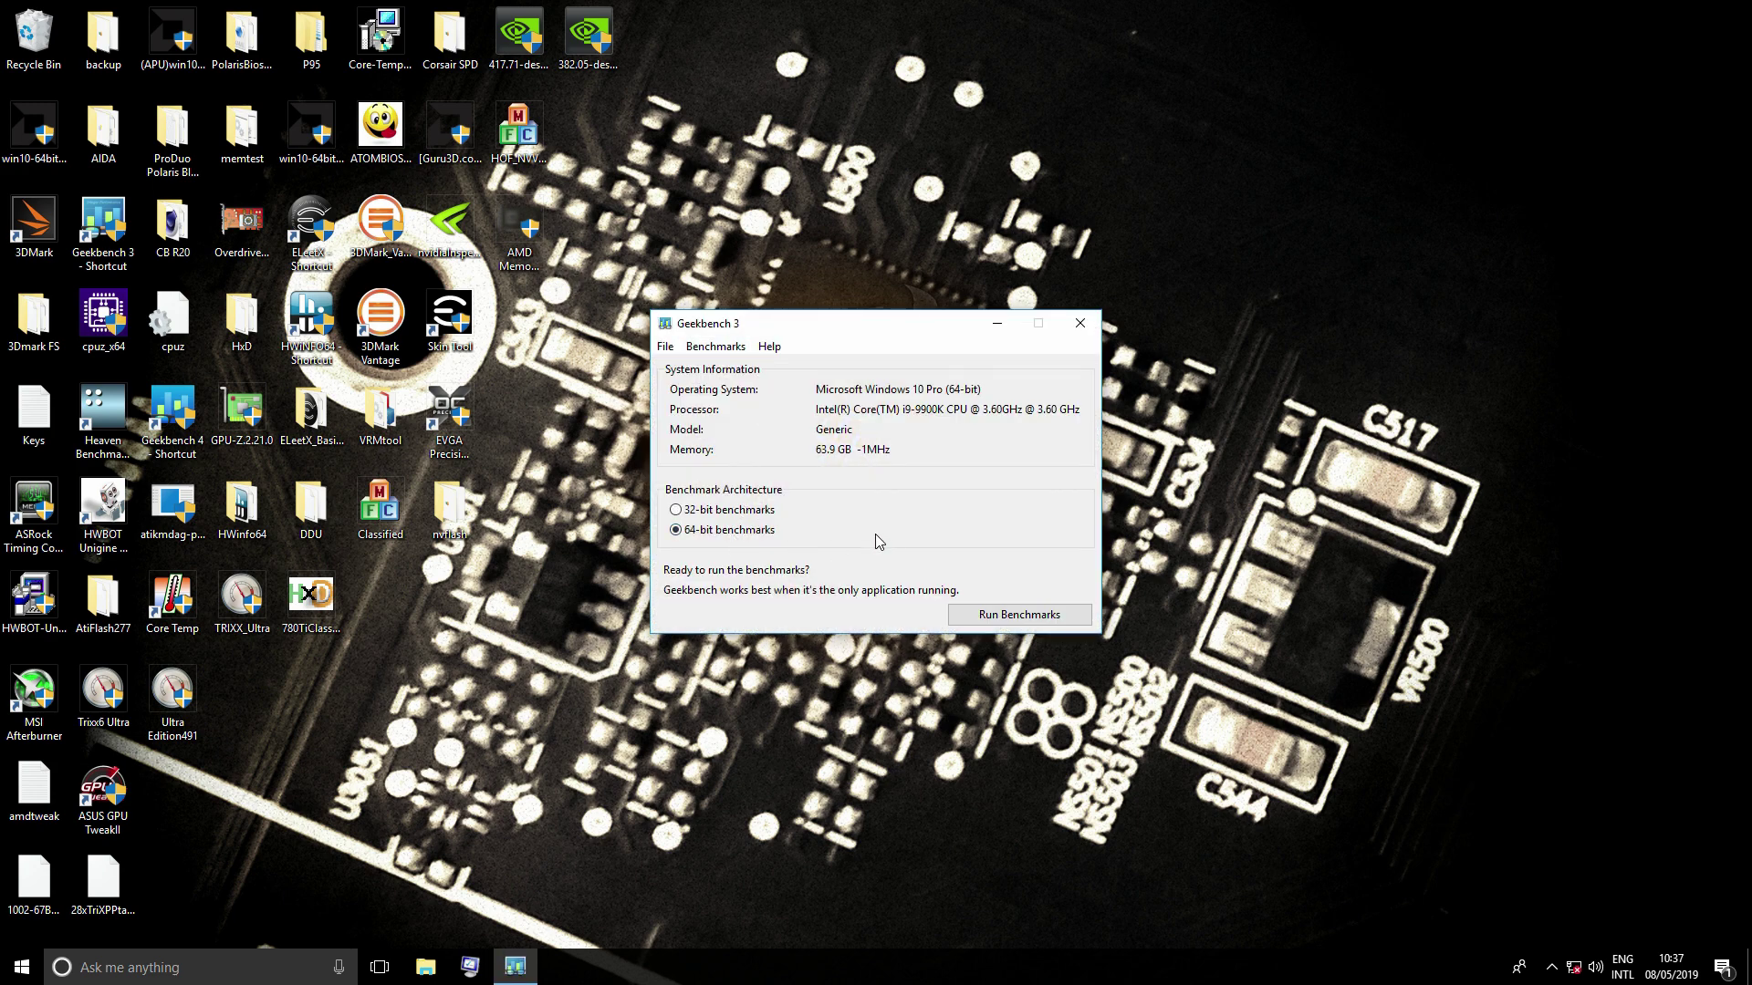
left_click(988, 612)
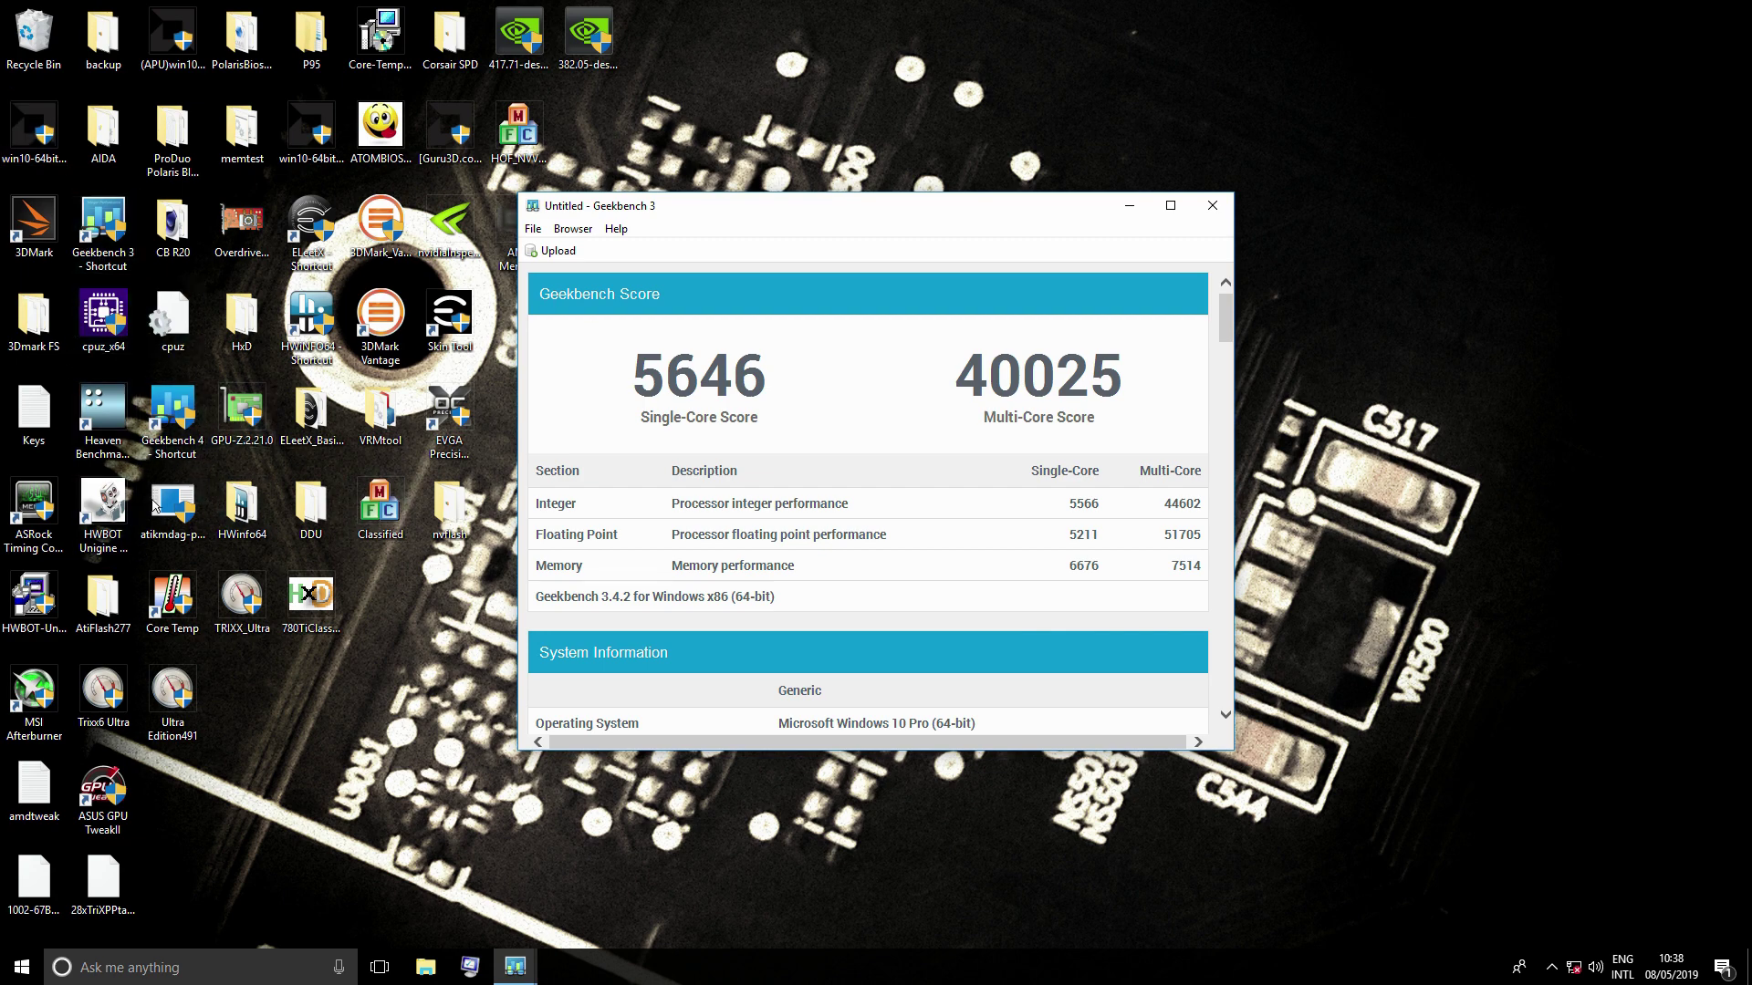
Step: Launch the aida64 application from the AIDA folder and close the Geekbench 3 results window
double_click(103, 132)
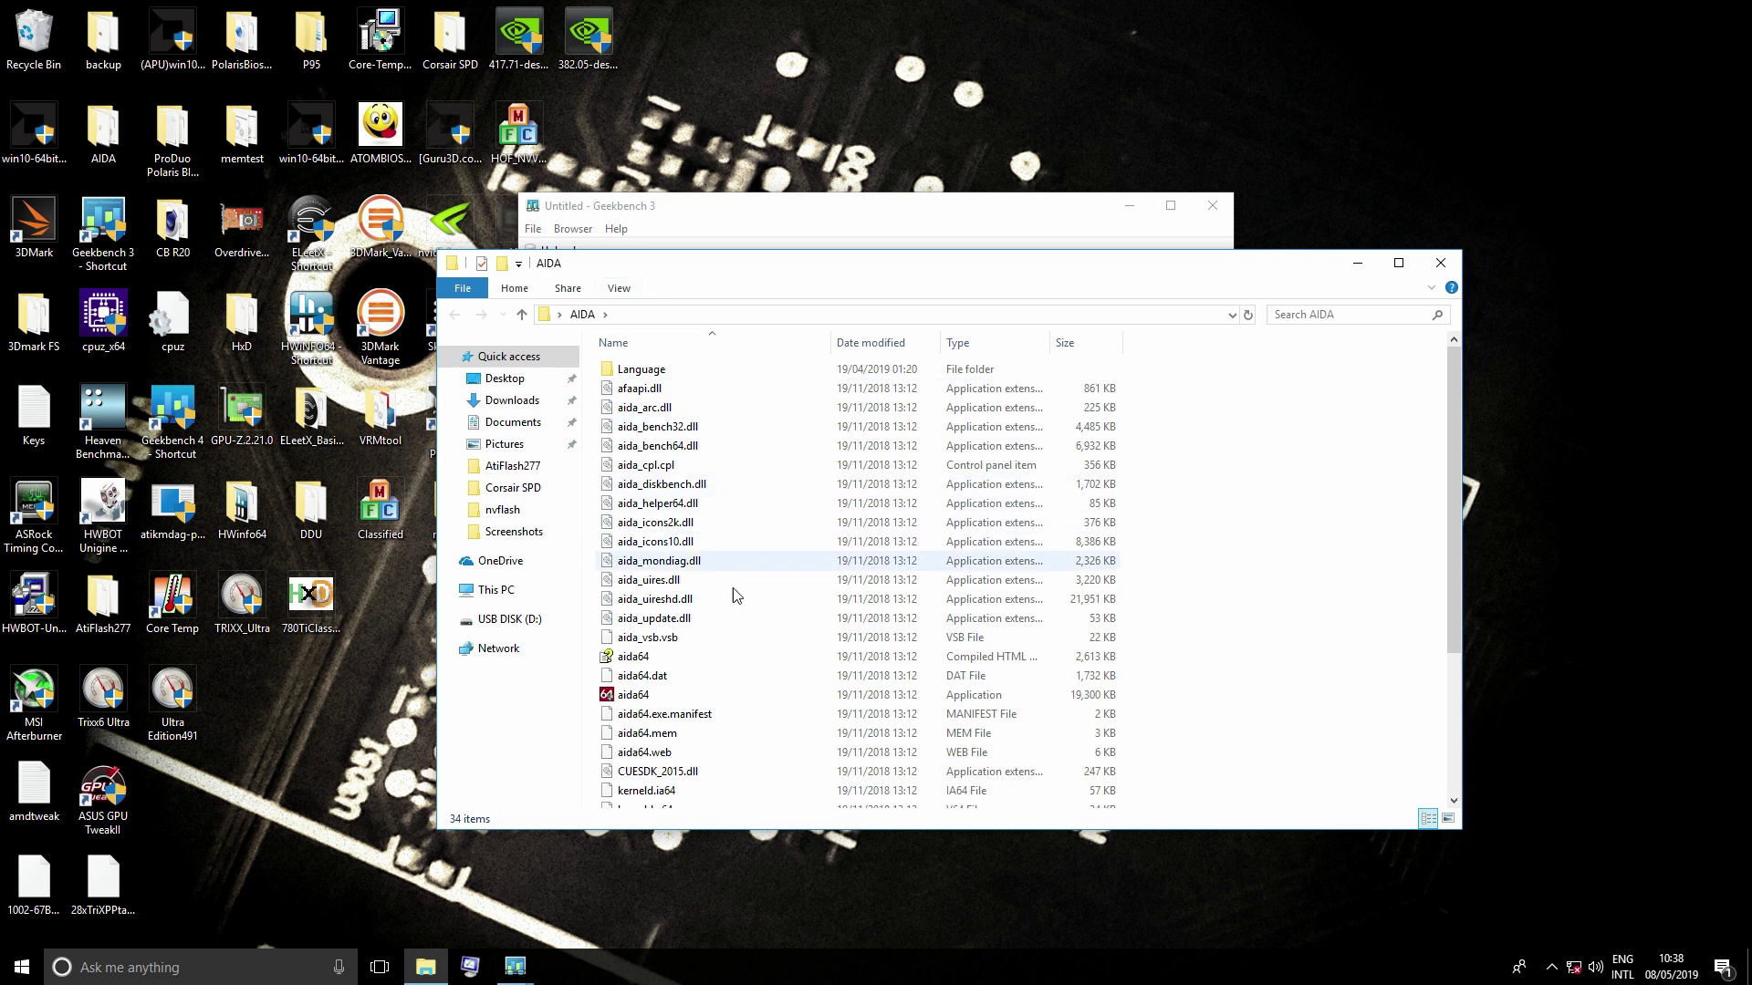
double_click(666, 695)
left_click(1212, 205)
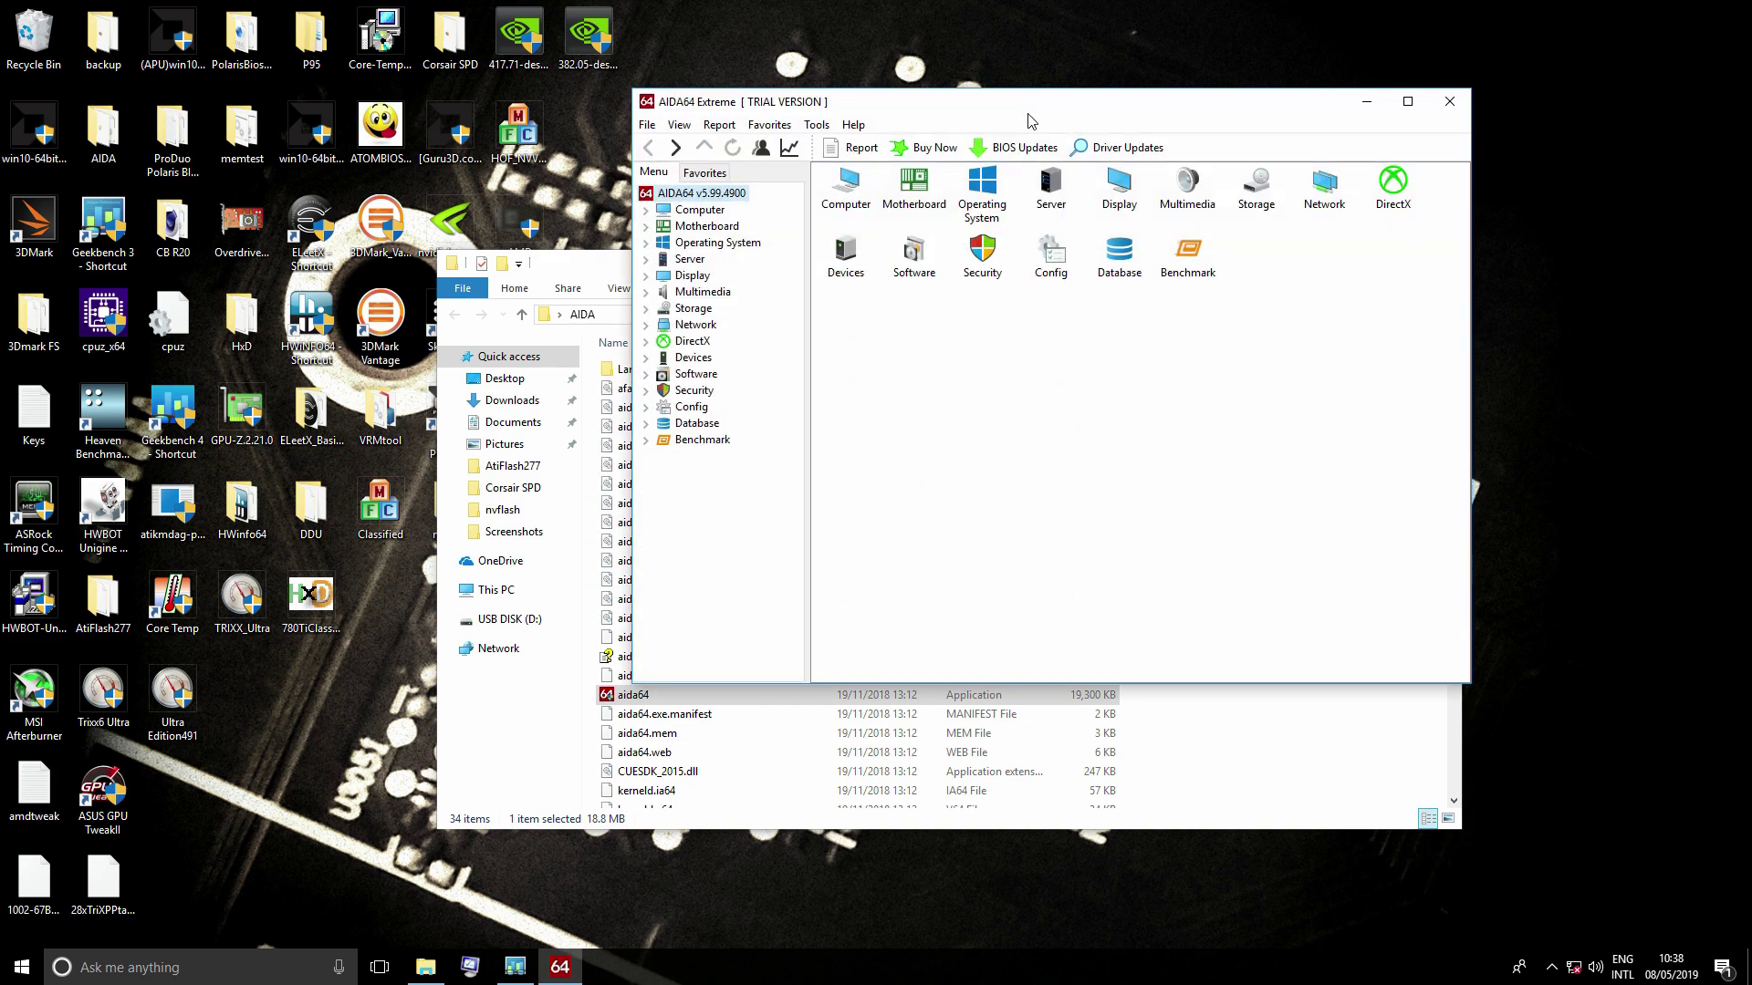
Step: Run the Memory Read and Memory Write benchmarks in AIDA64
double_click(1188, 254)
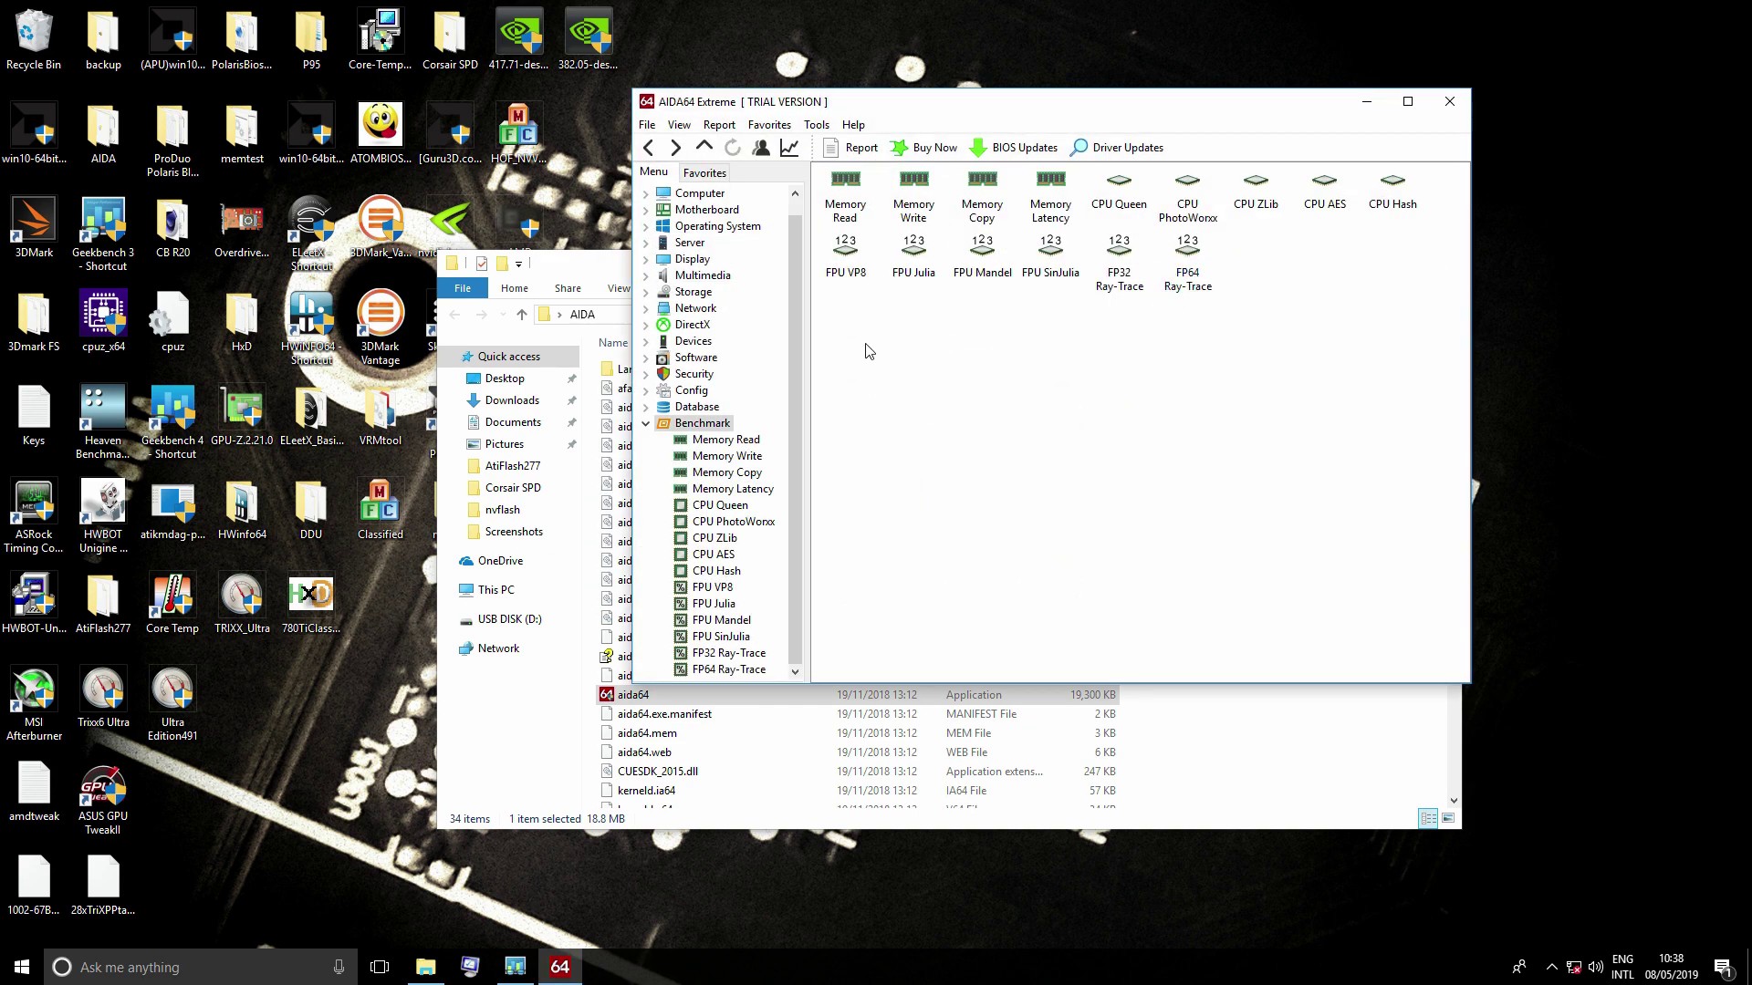
double_click(845, 196)
left_click(856, 150)
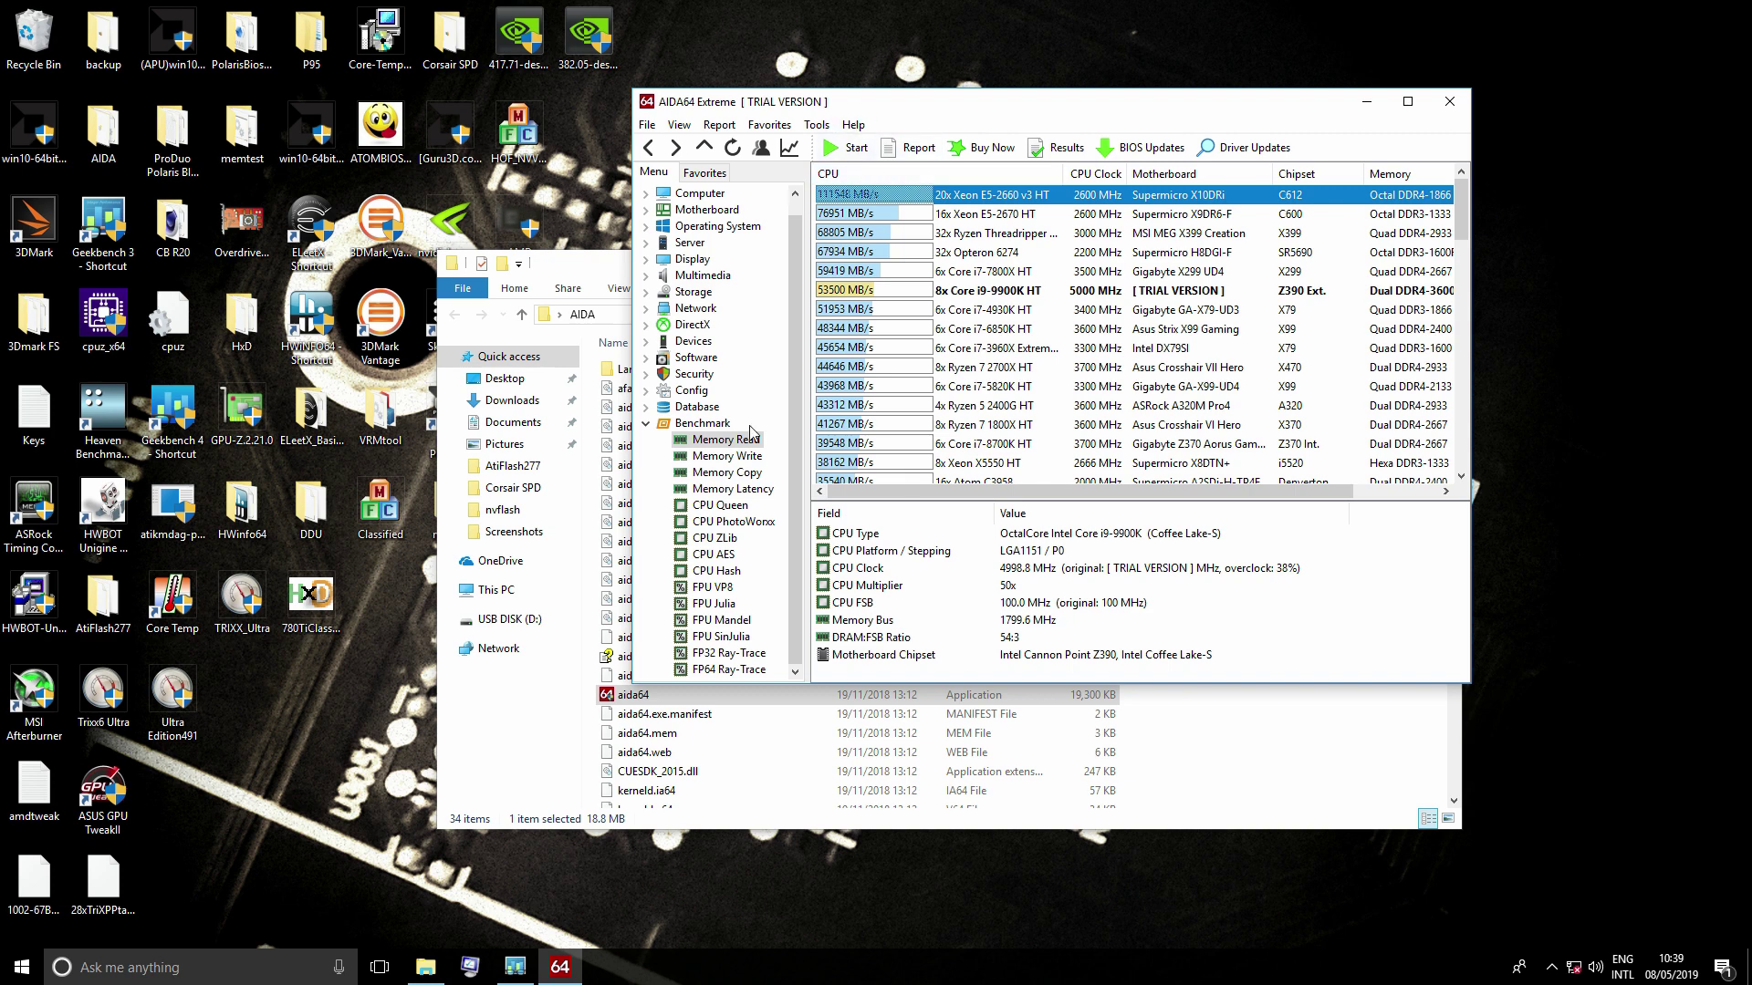
left_click(758, 456)
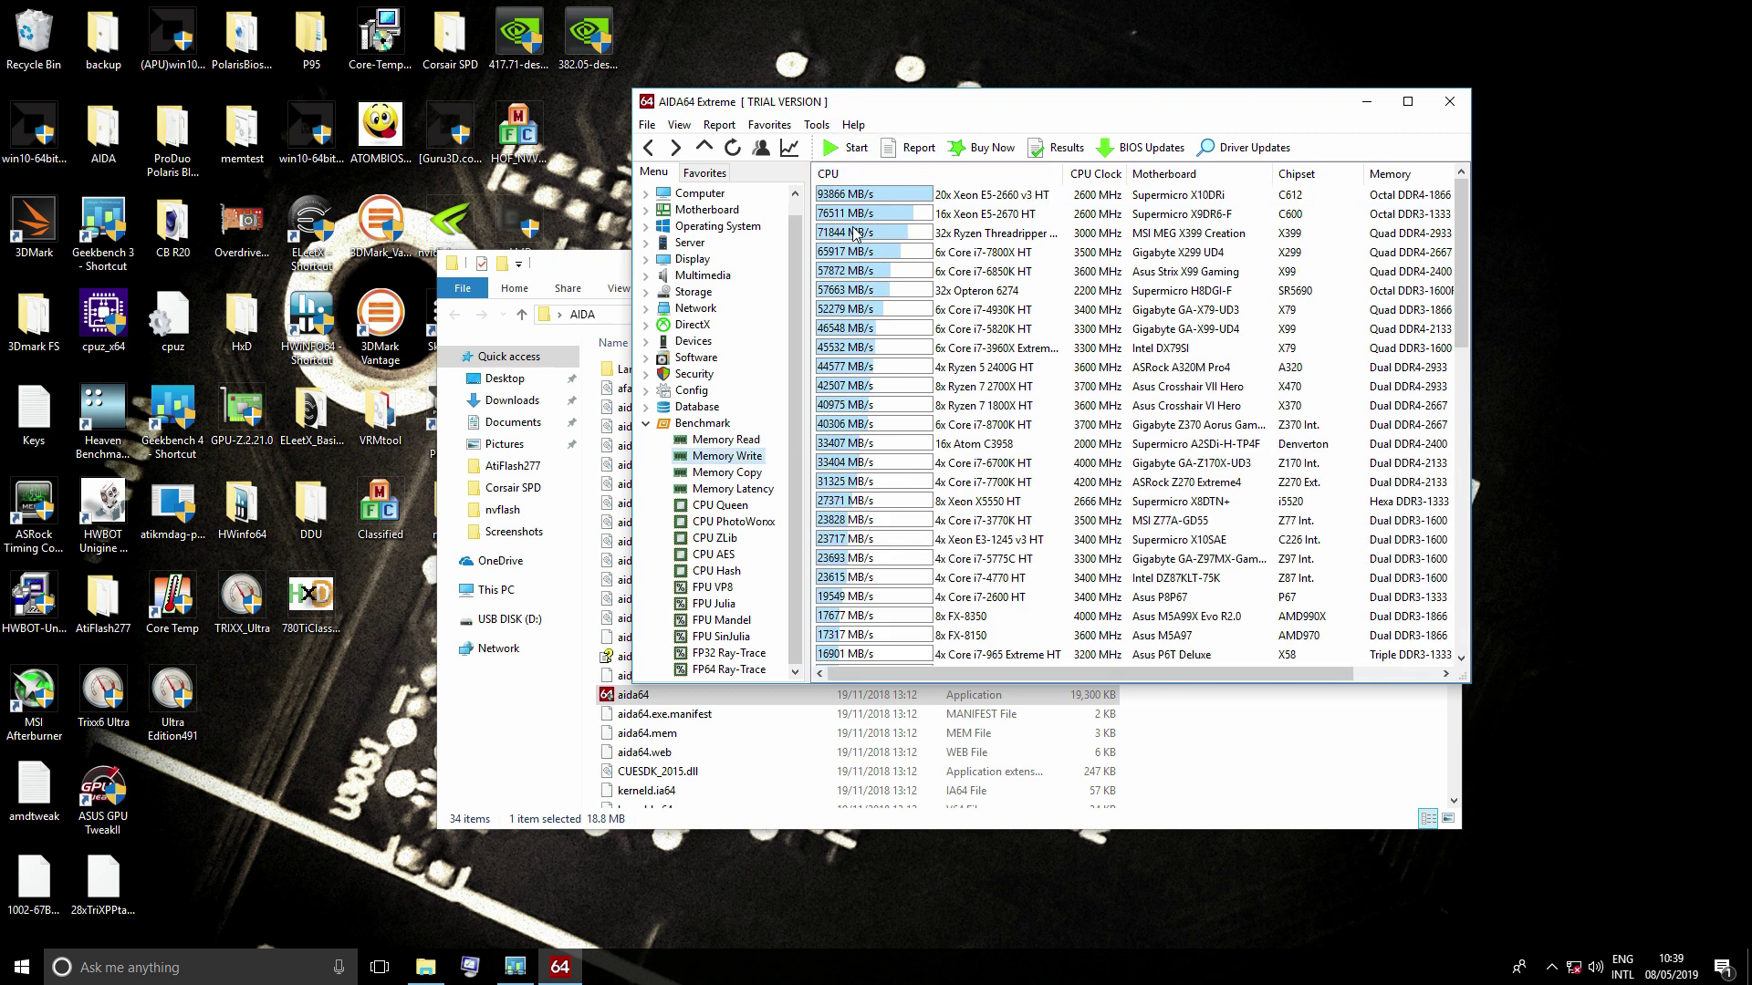
left_click(854, 148)
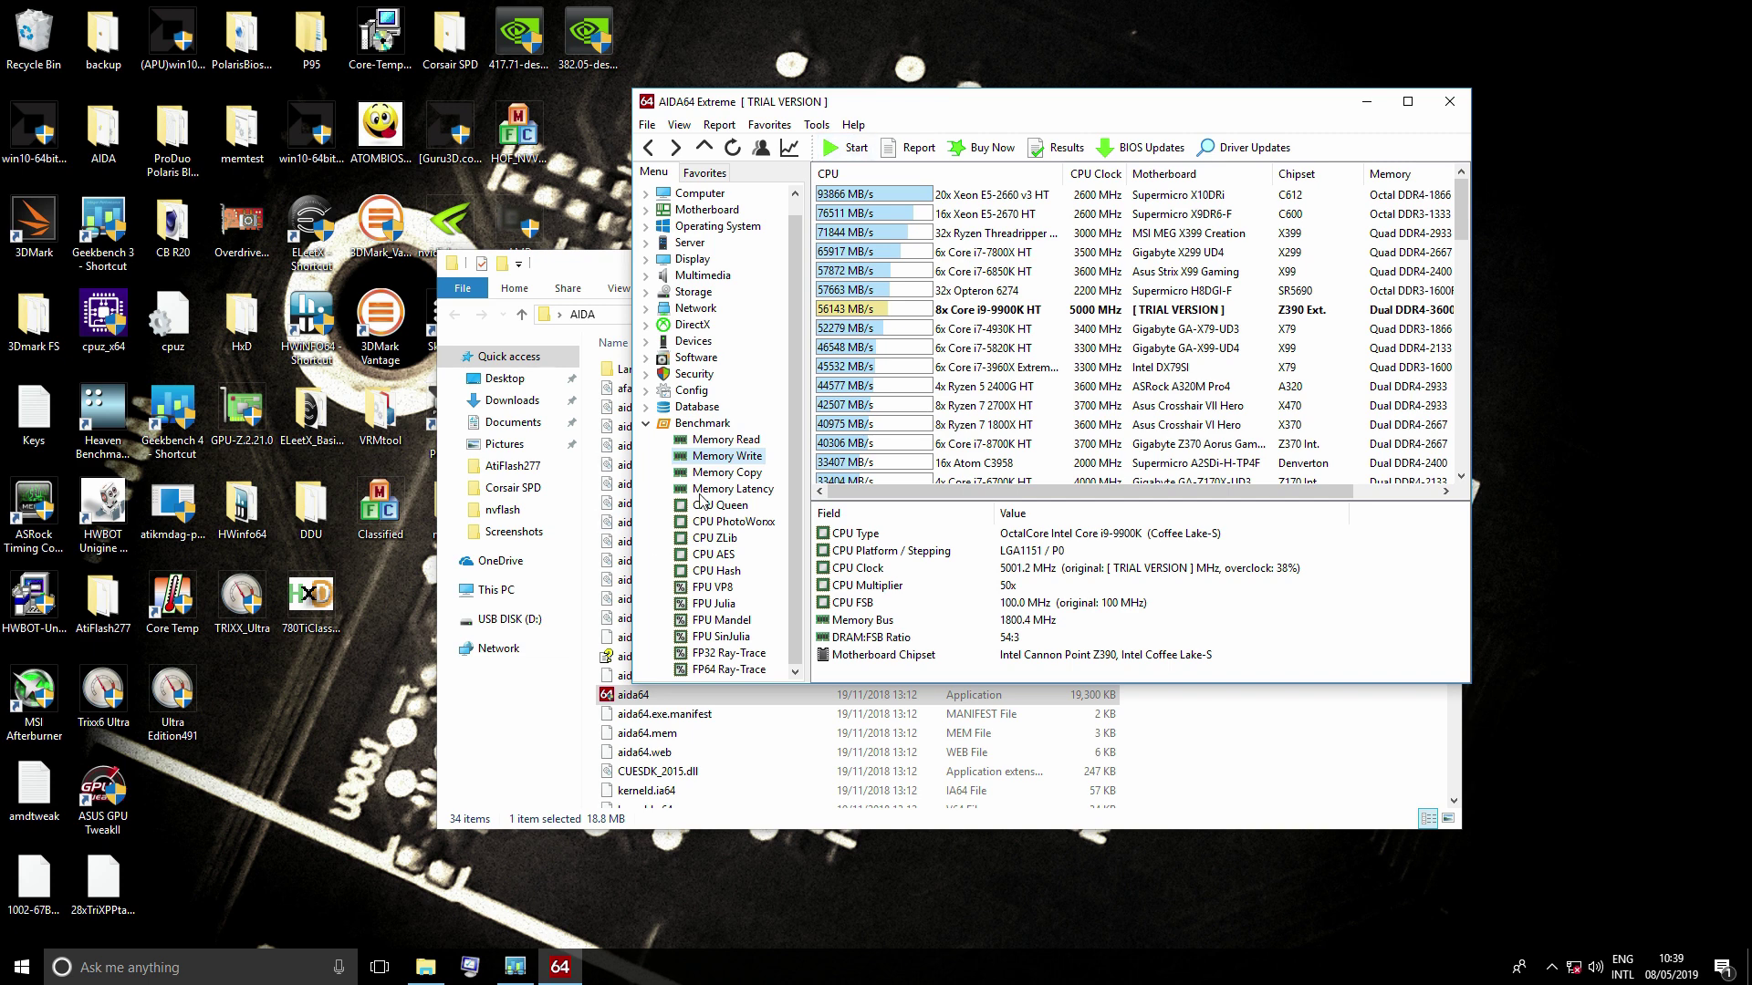
Step: Run the Memory Copy and Memory Latency benchmarks in AIDA64
left_click(717, 474)
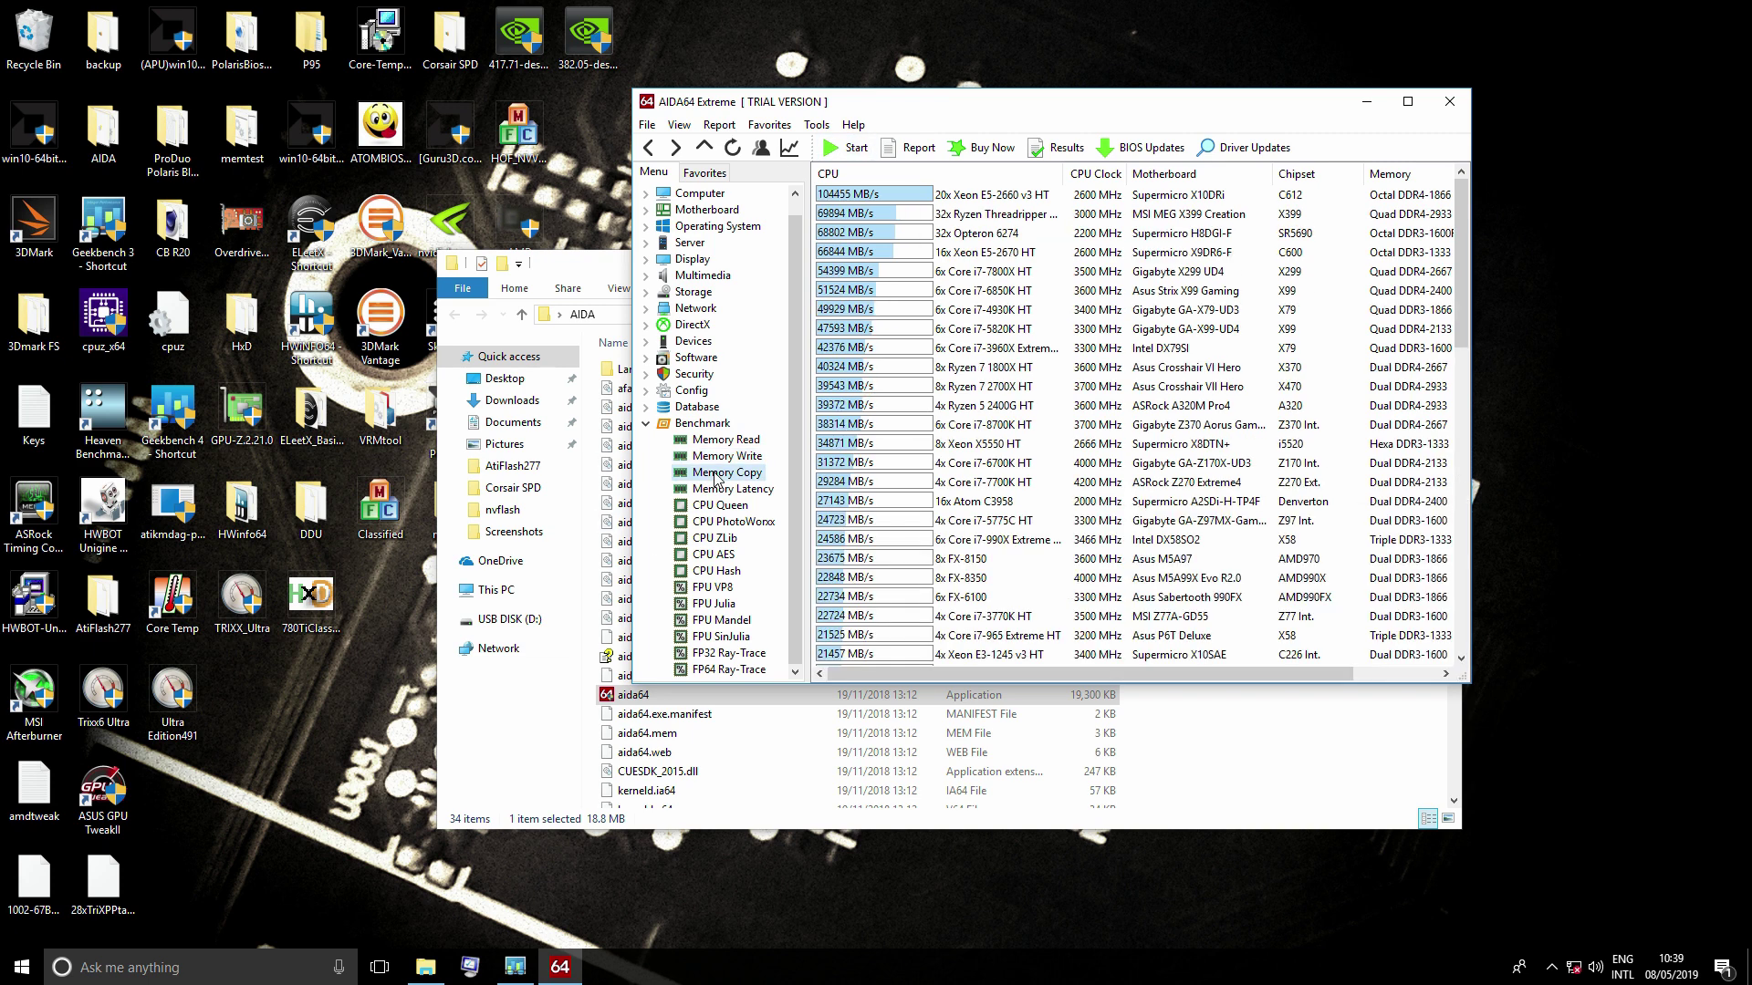
left_click(854, 147)
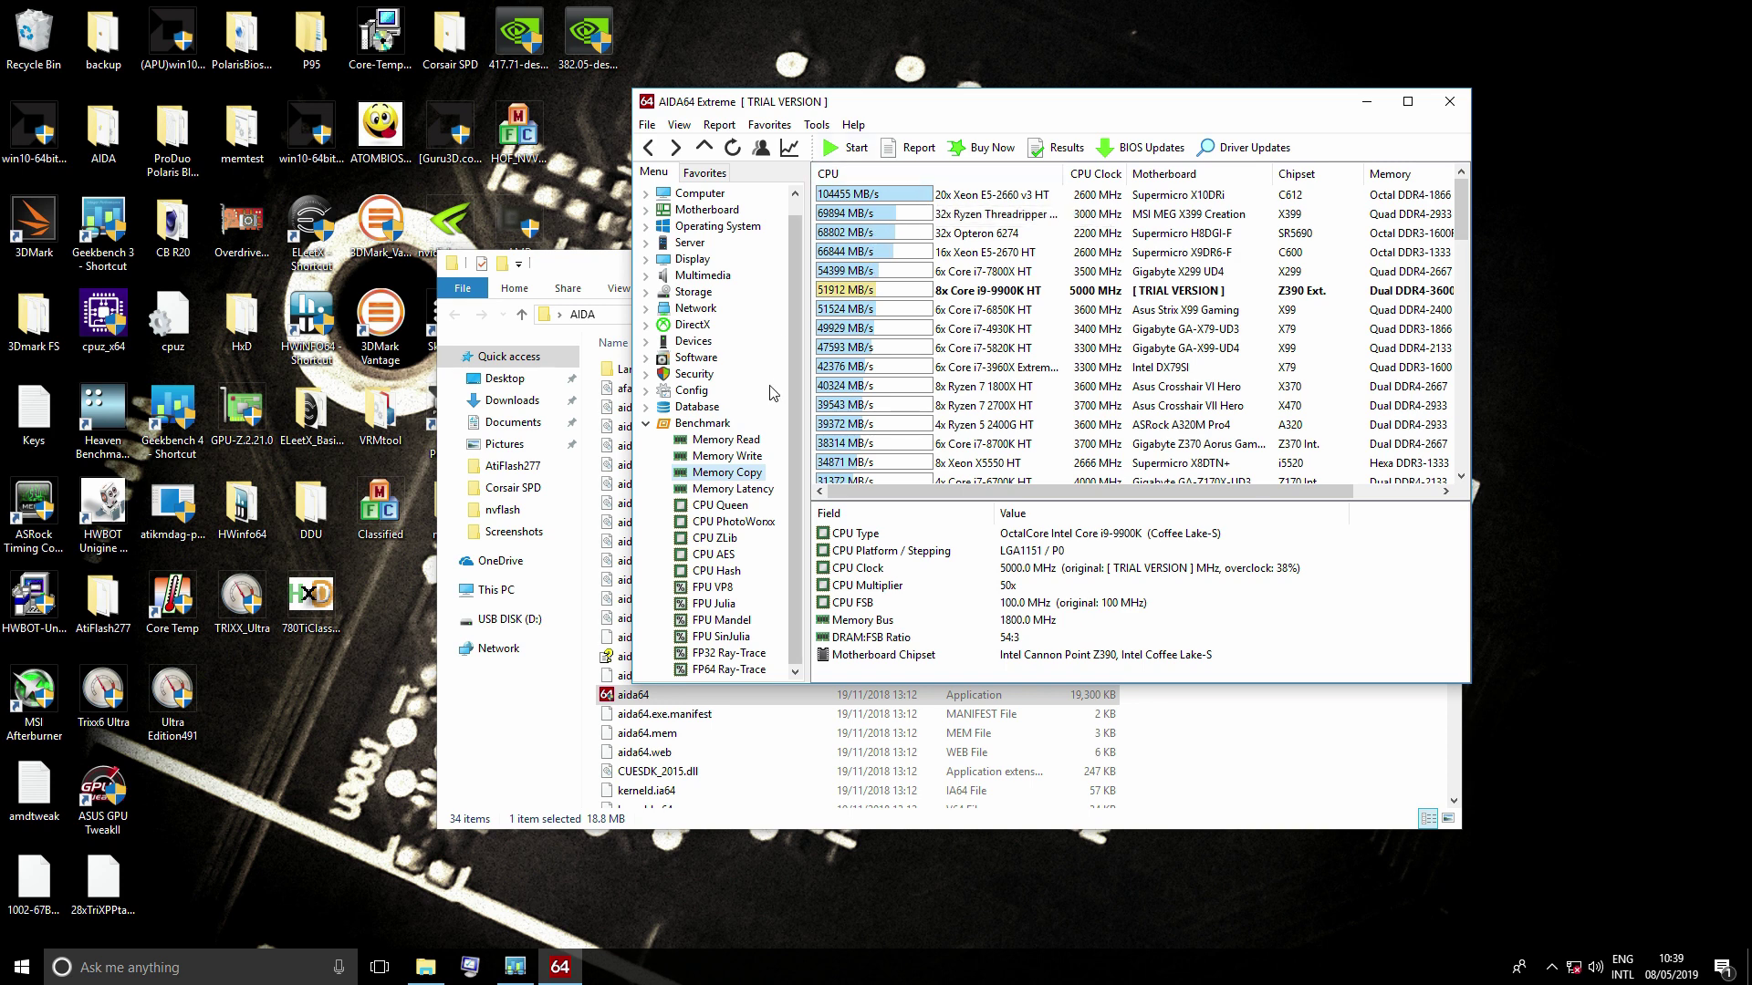
left_click(733, 490)
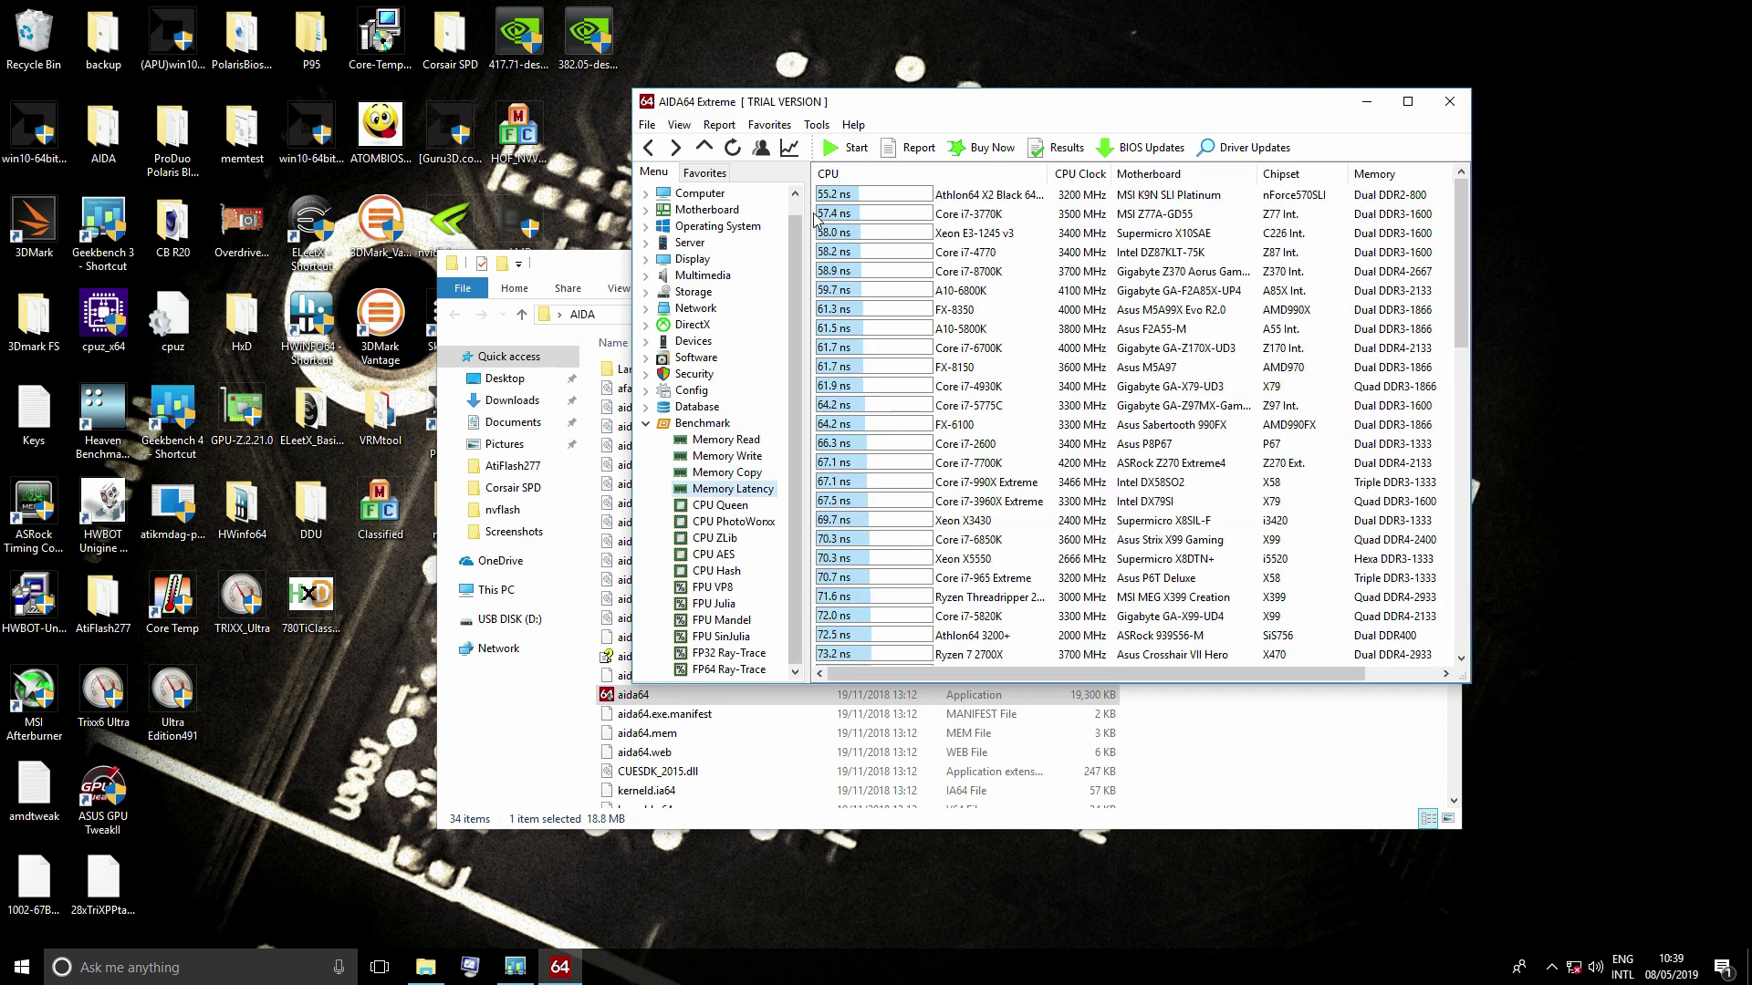
left_click(847, 149)
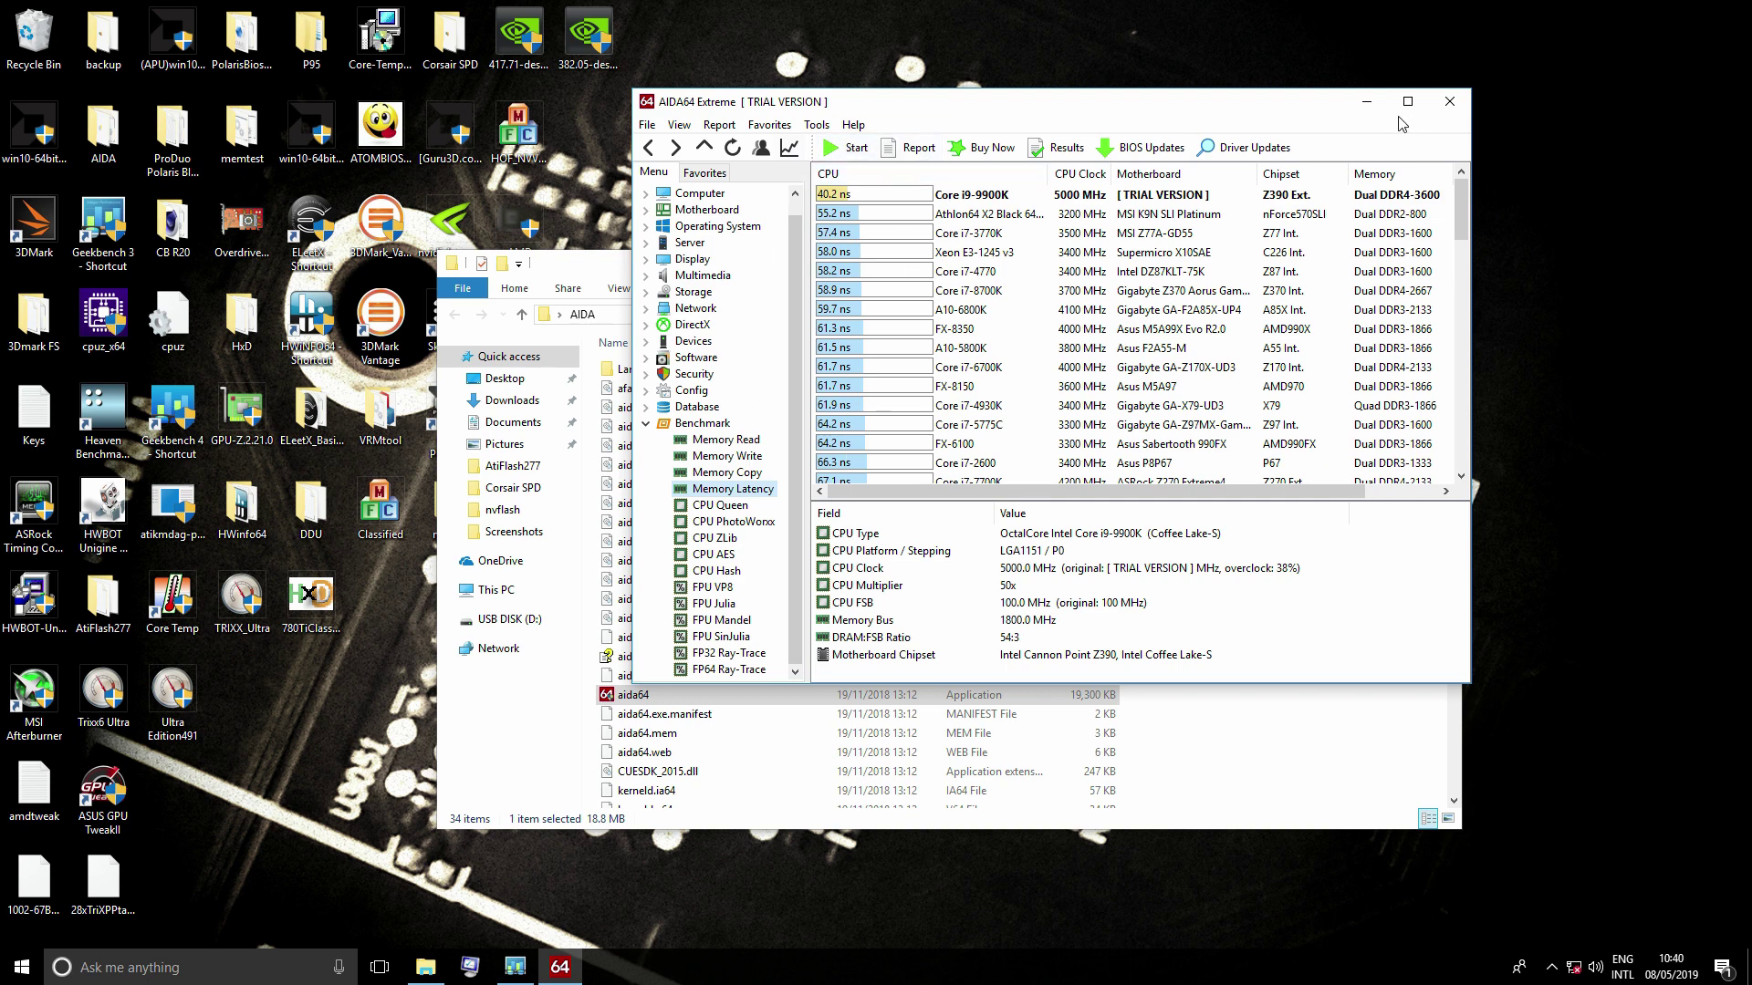
Step: Close AIDA64, its folder window and Geekbench 3 to clear the desktop
left_click(1451, 100)
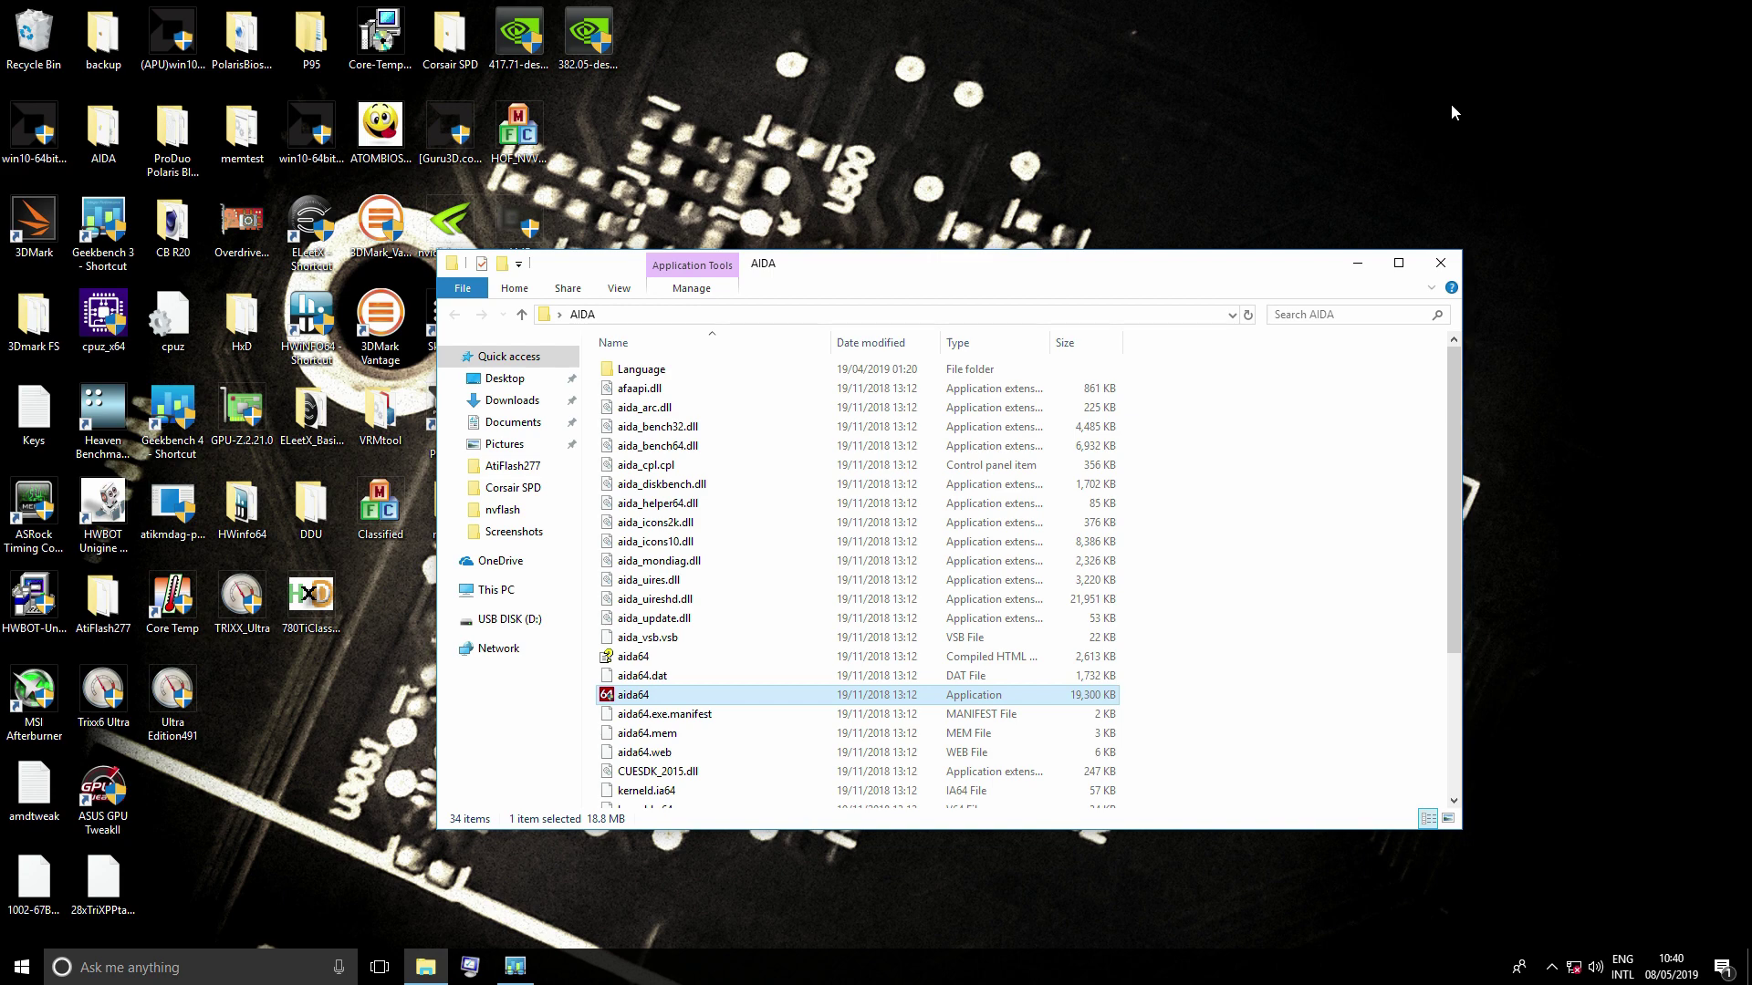
left_click(1441, 263)
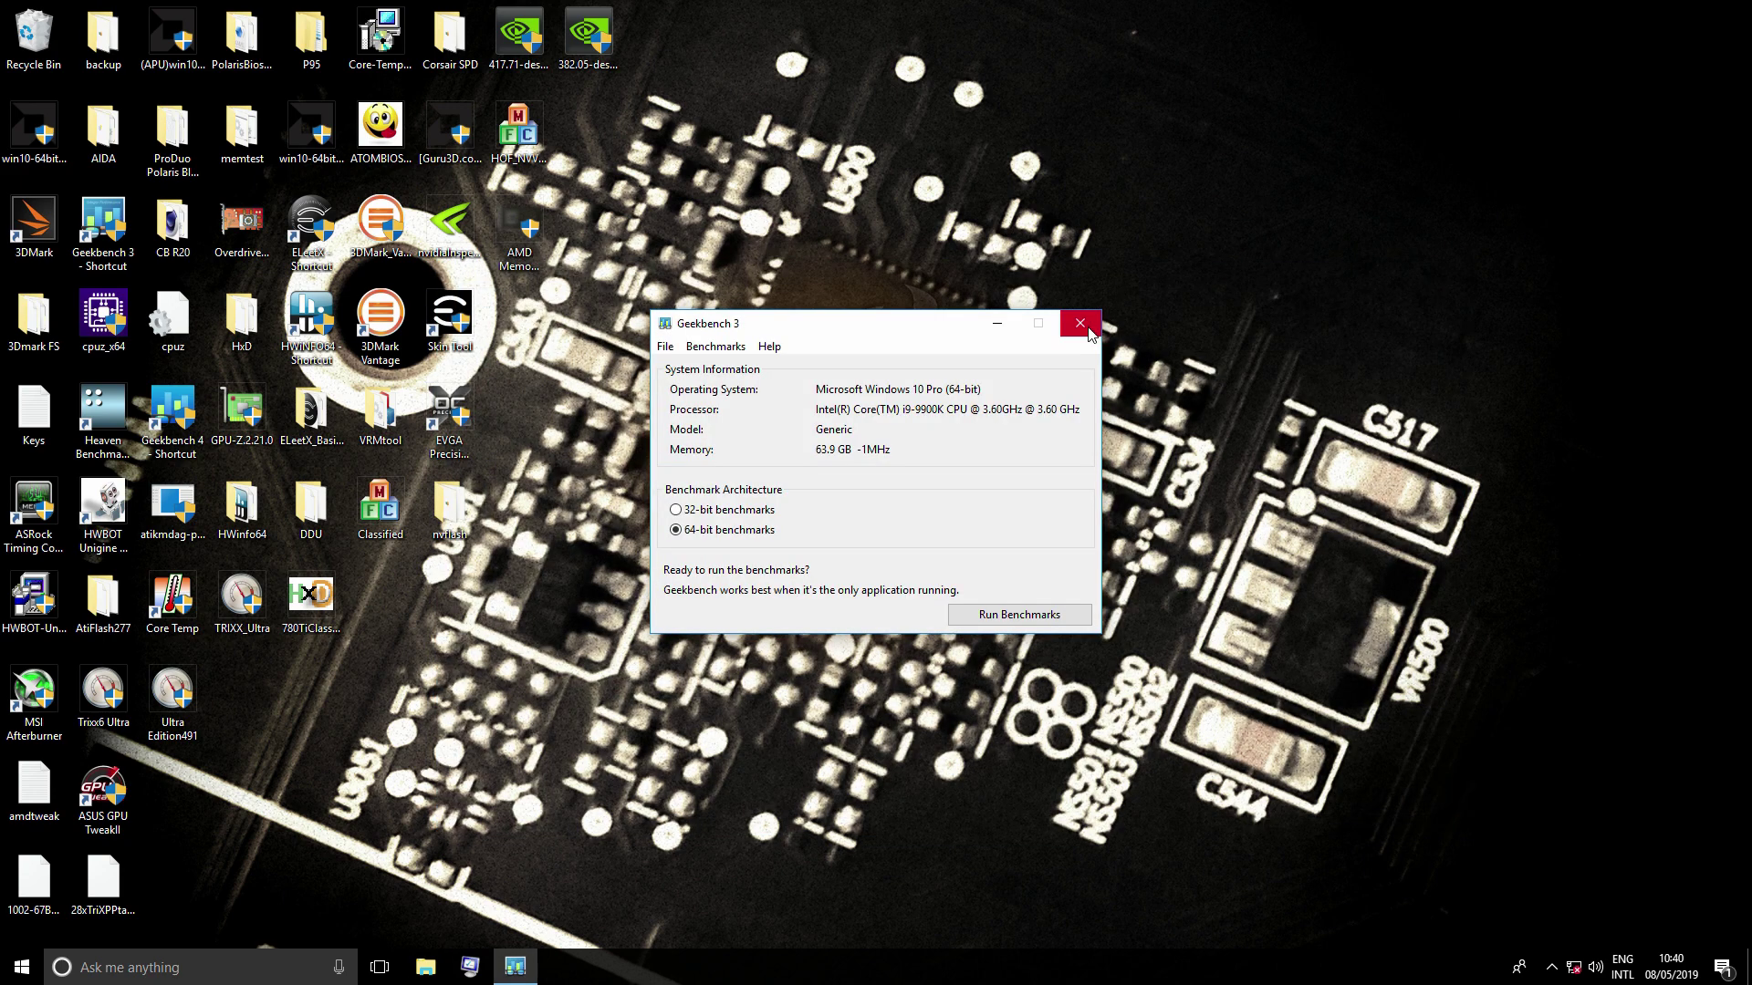
left_click(1080, 323)
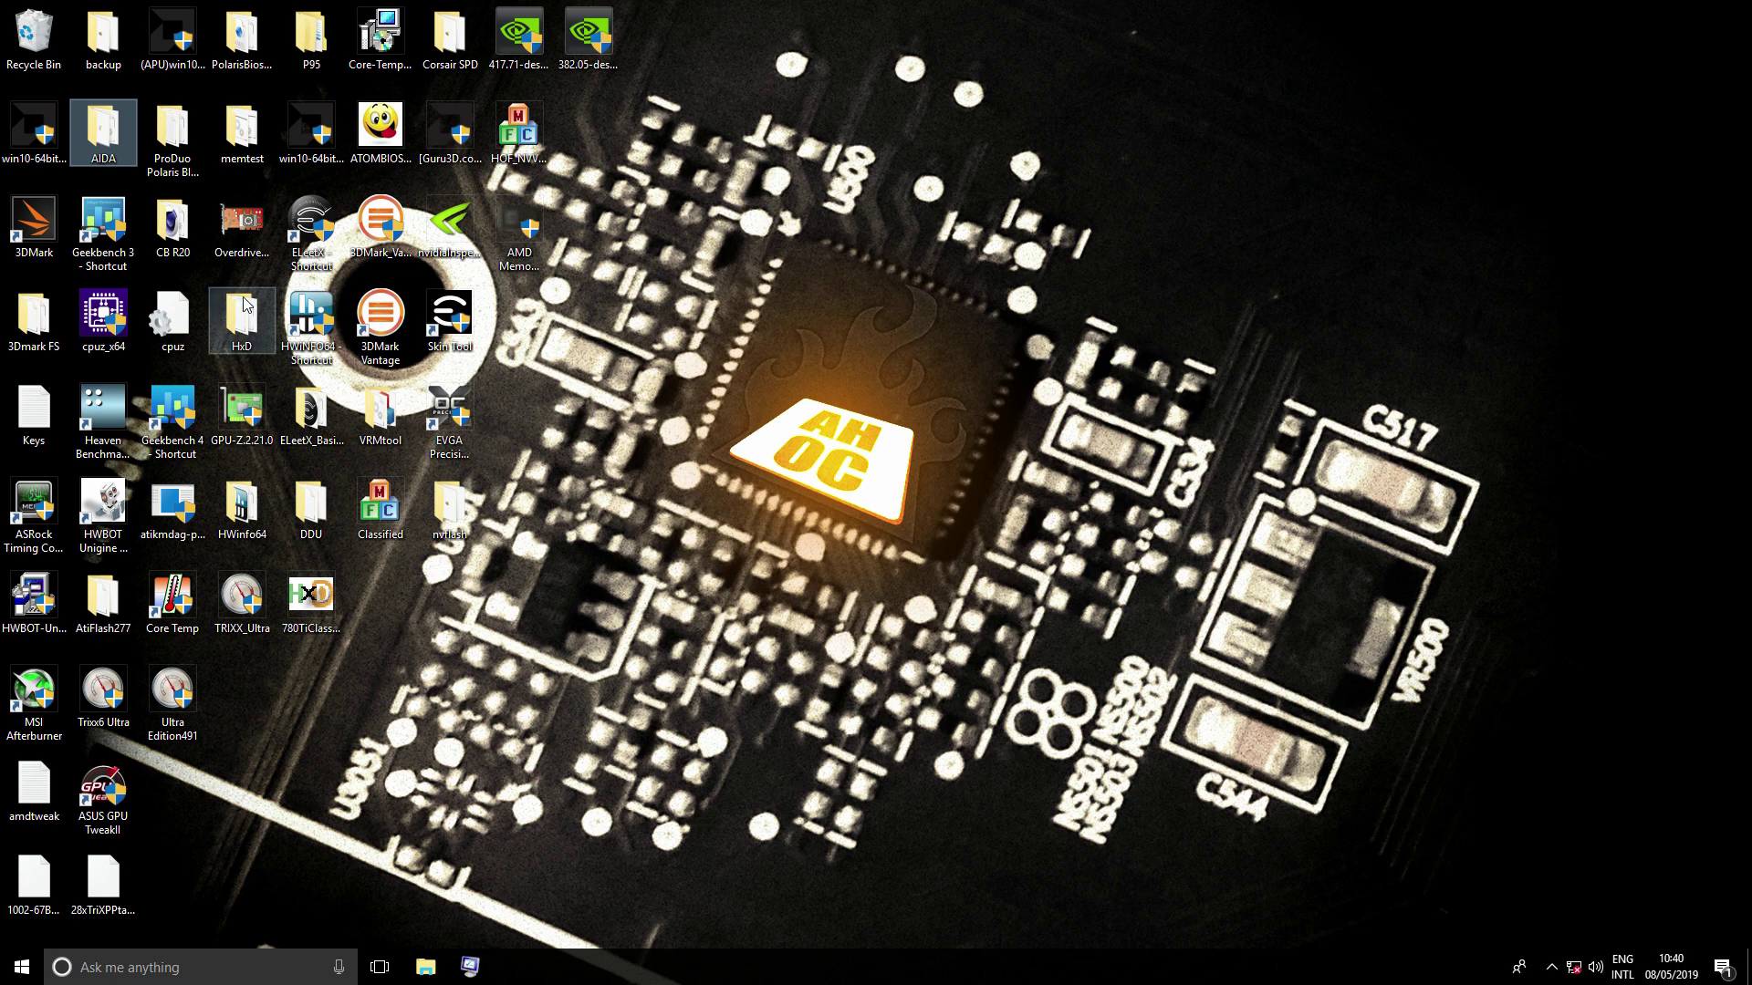
Step: Open the "test 30GB - Copy" batch file from the memtest folder for editing in an enlarged Notepad window
mouse_move(244, 303)
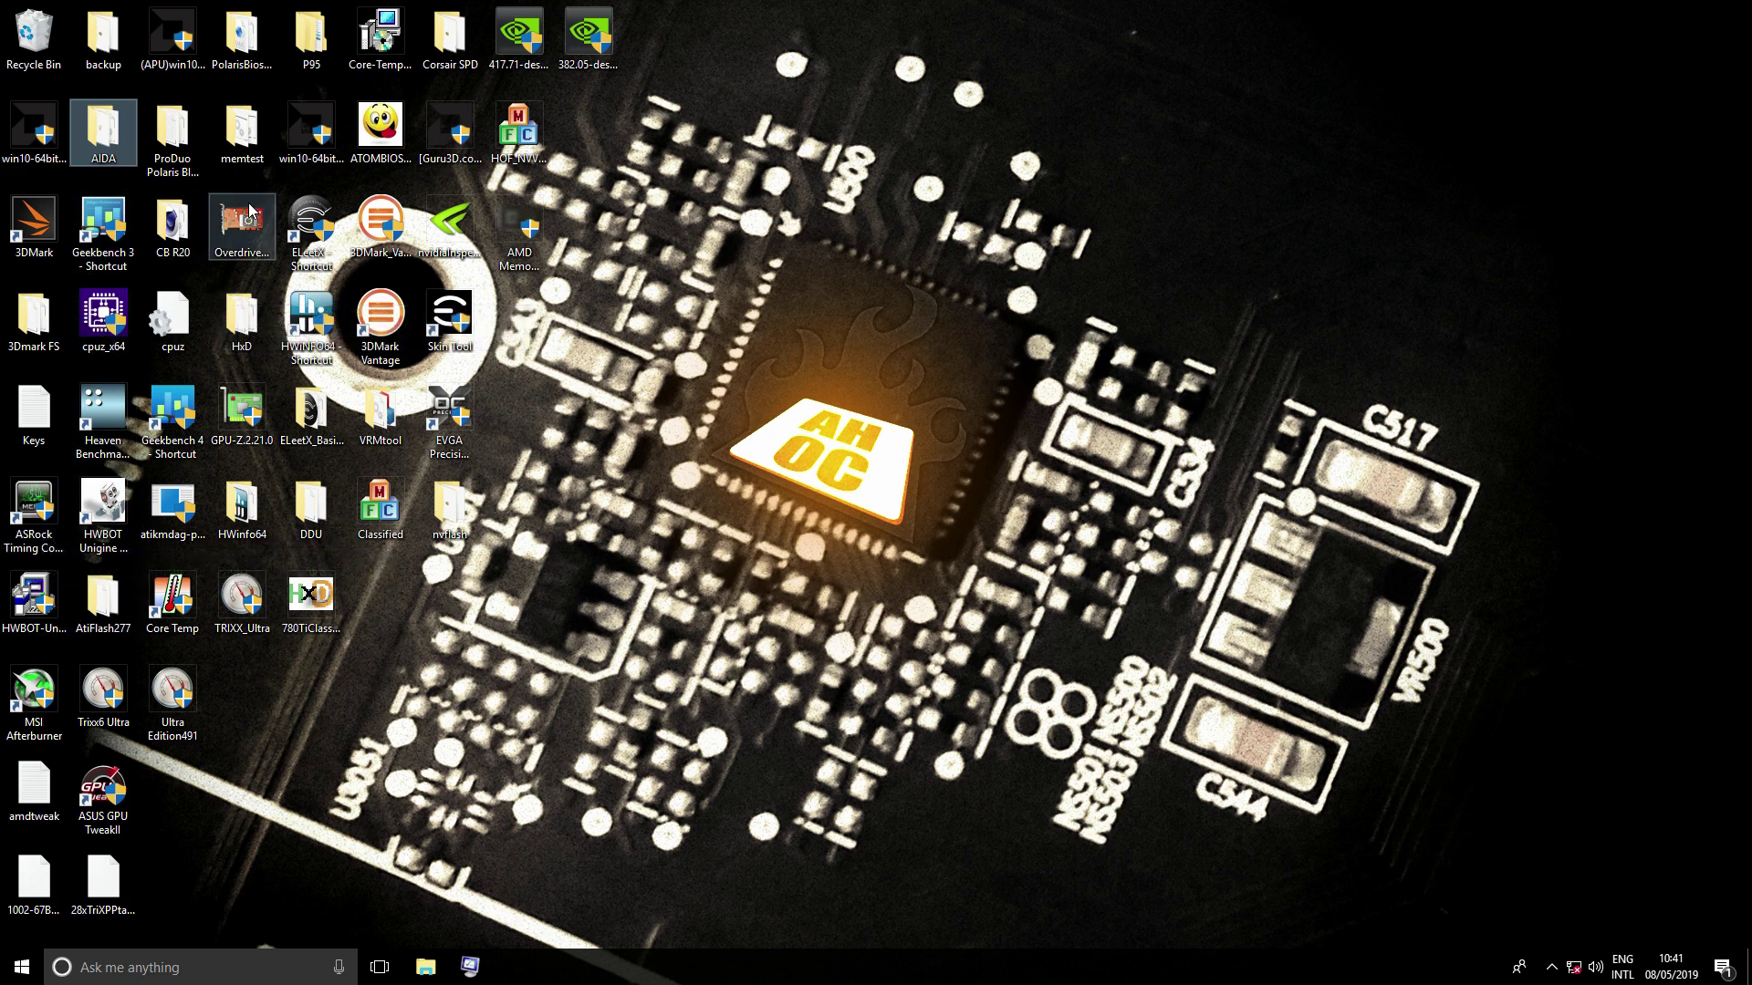
double_click(242, 132)
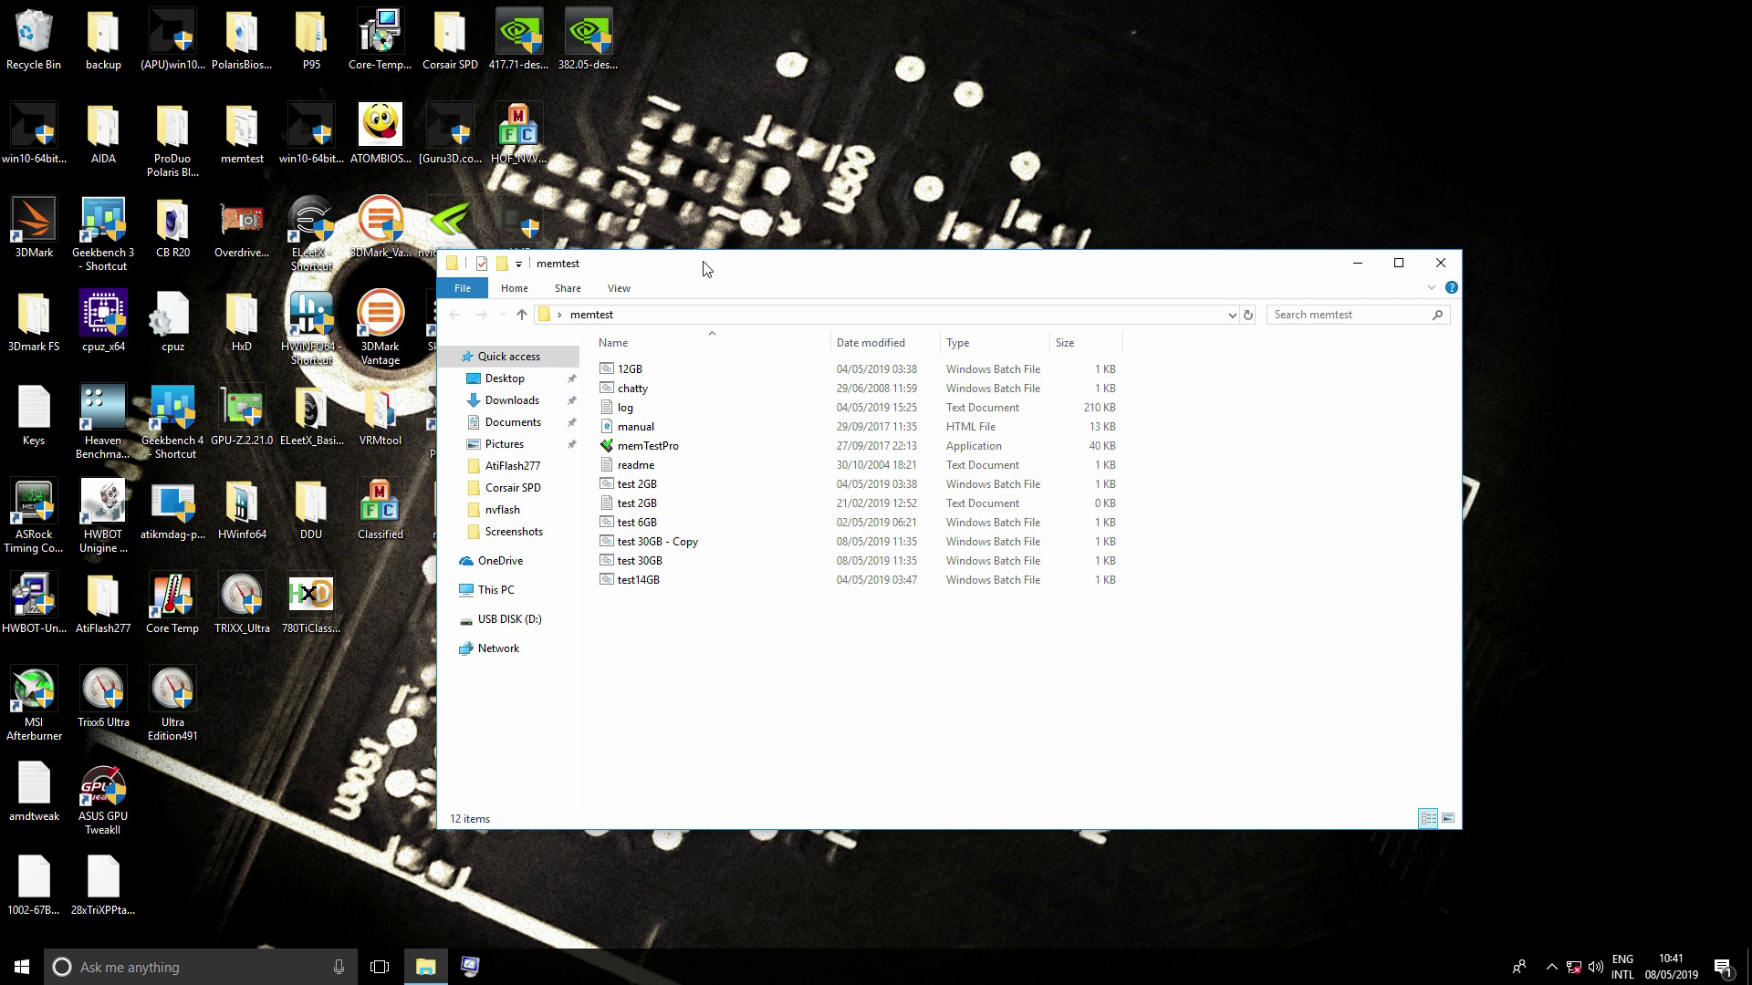
left_click_drag(706, 268, 740, 228)
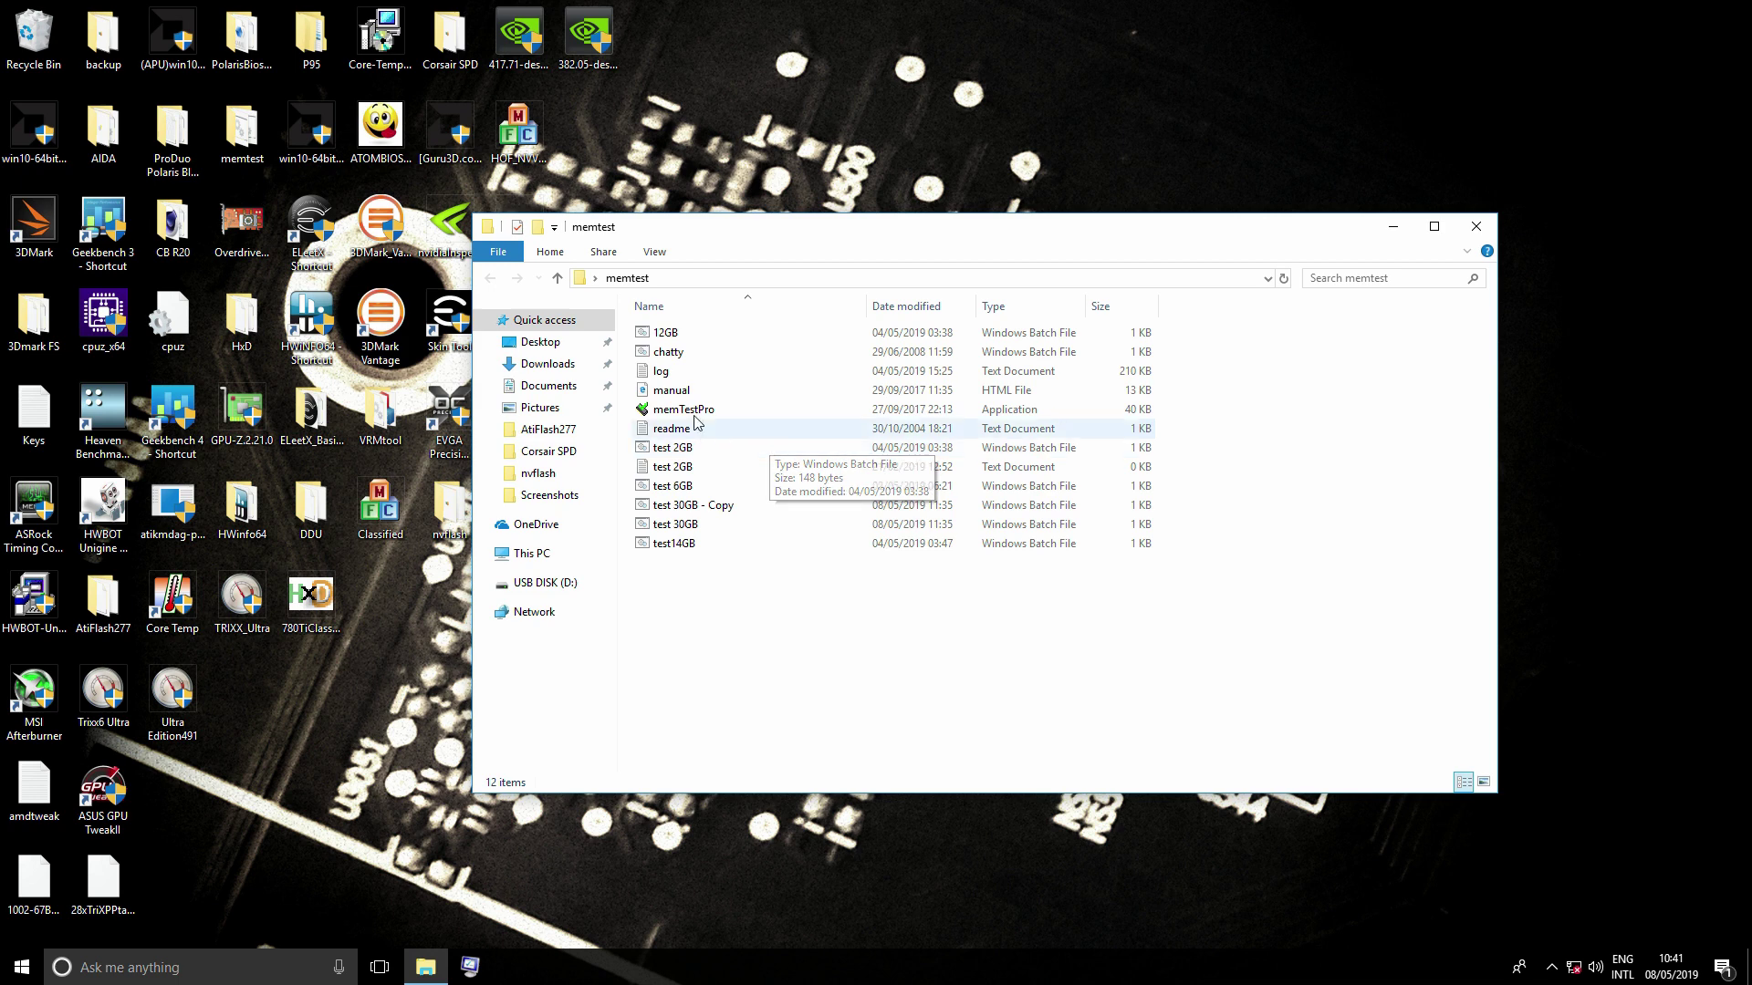
left_click(709, 506)
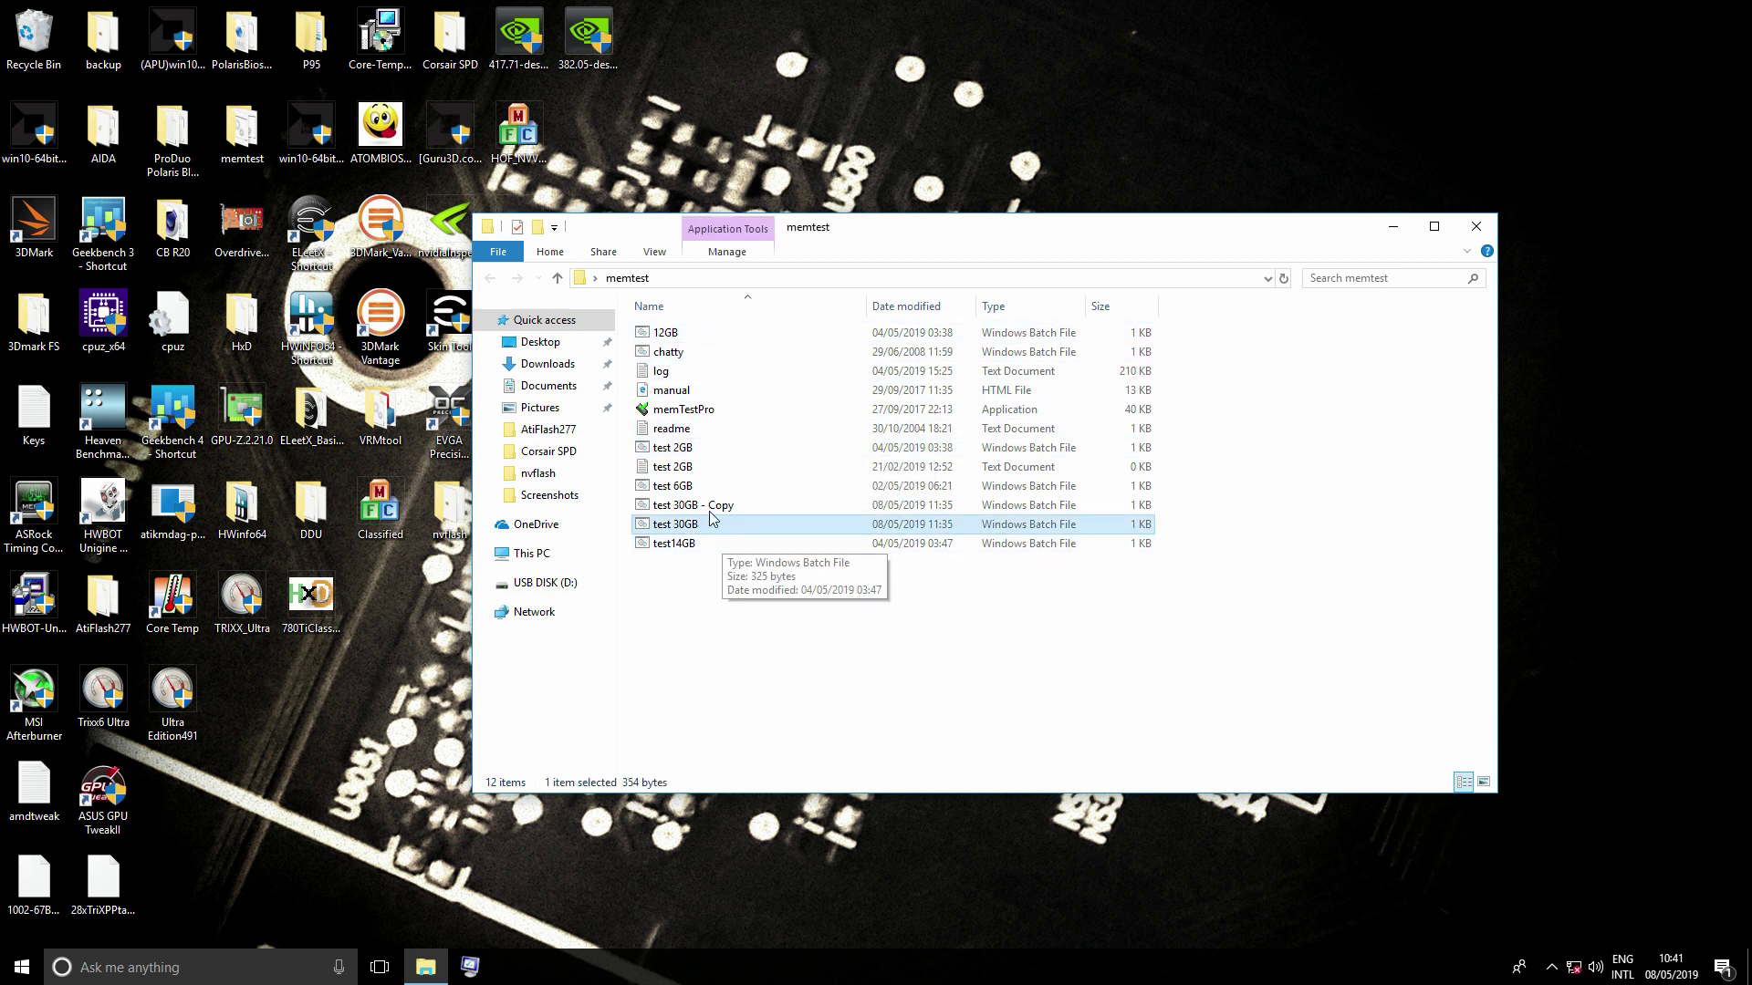
right_click(709, 506)
left_click(747, 537)
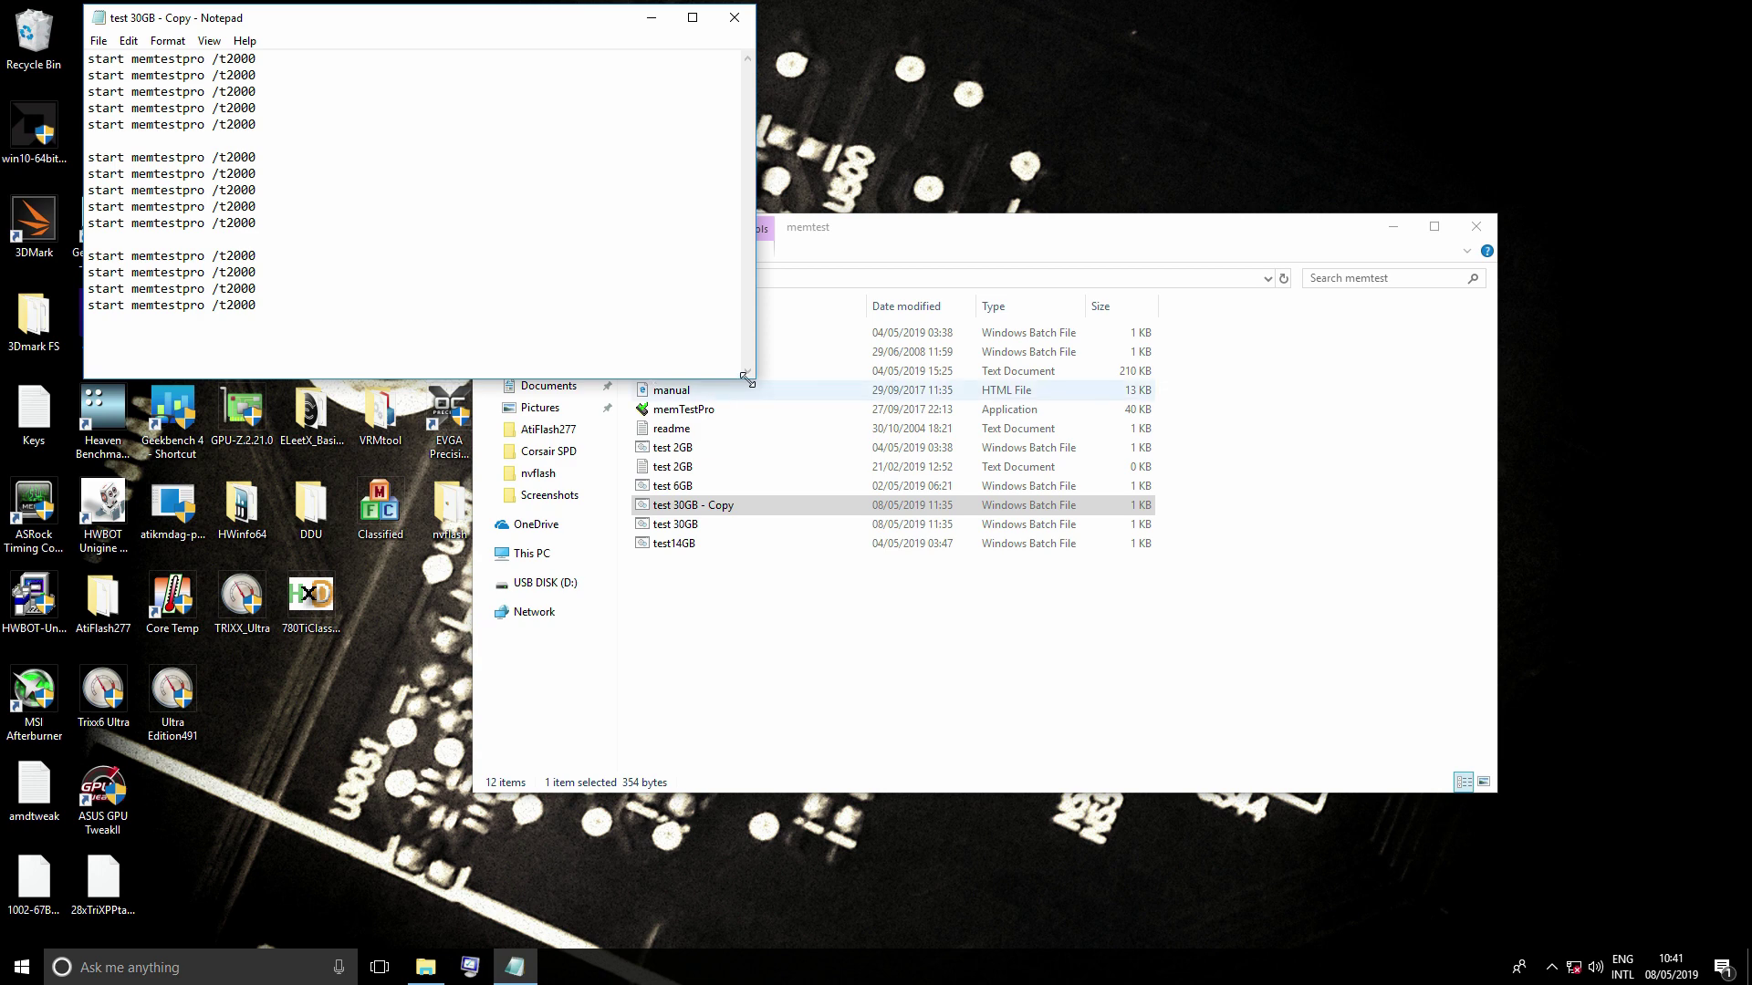
left_click_drag(886, 603, 885, 602)
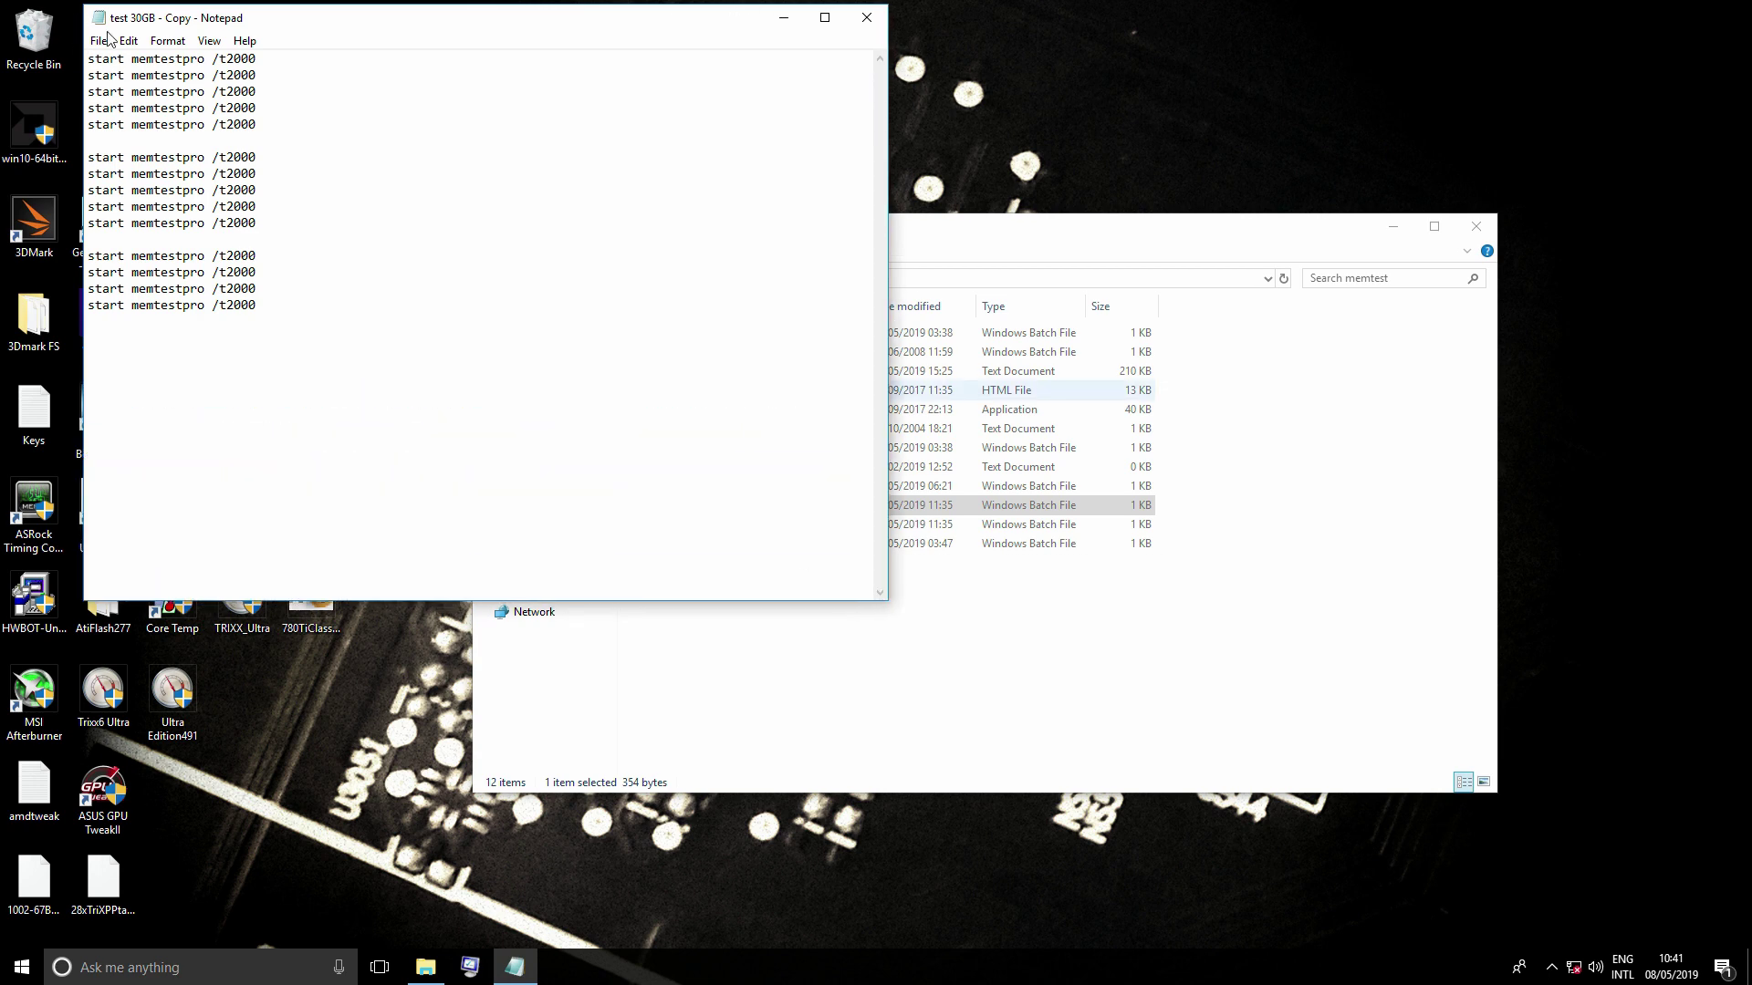
Step: Delete the last block of four "start memtestpro /t2000" lines, keeping the two five-line blocks
left_click_drag(273, 124, 96, 60)
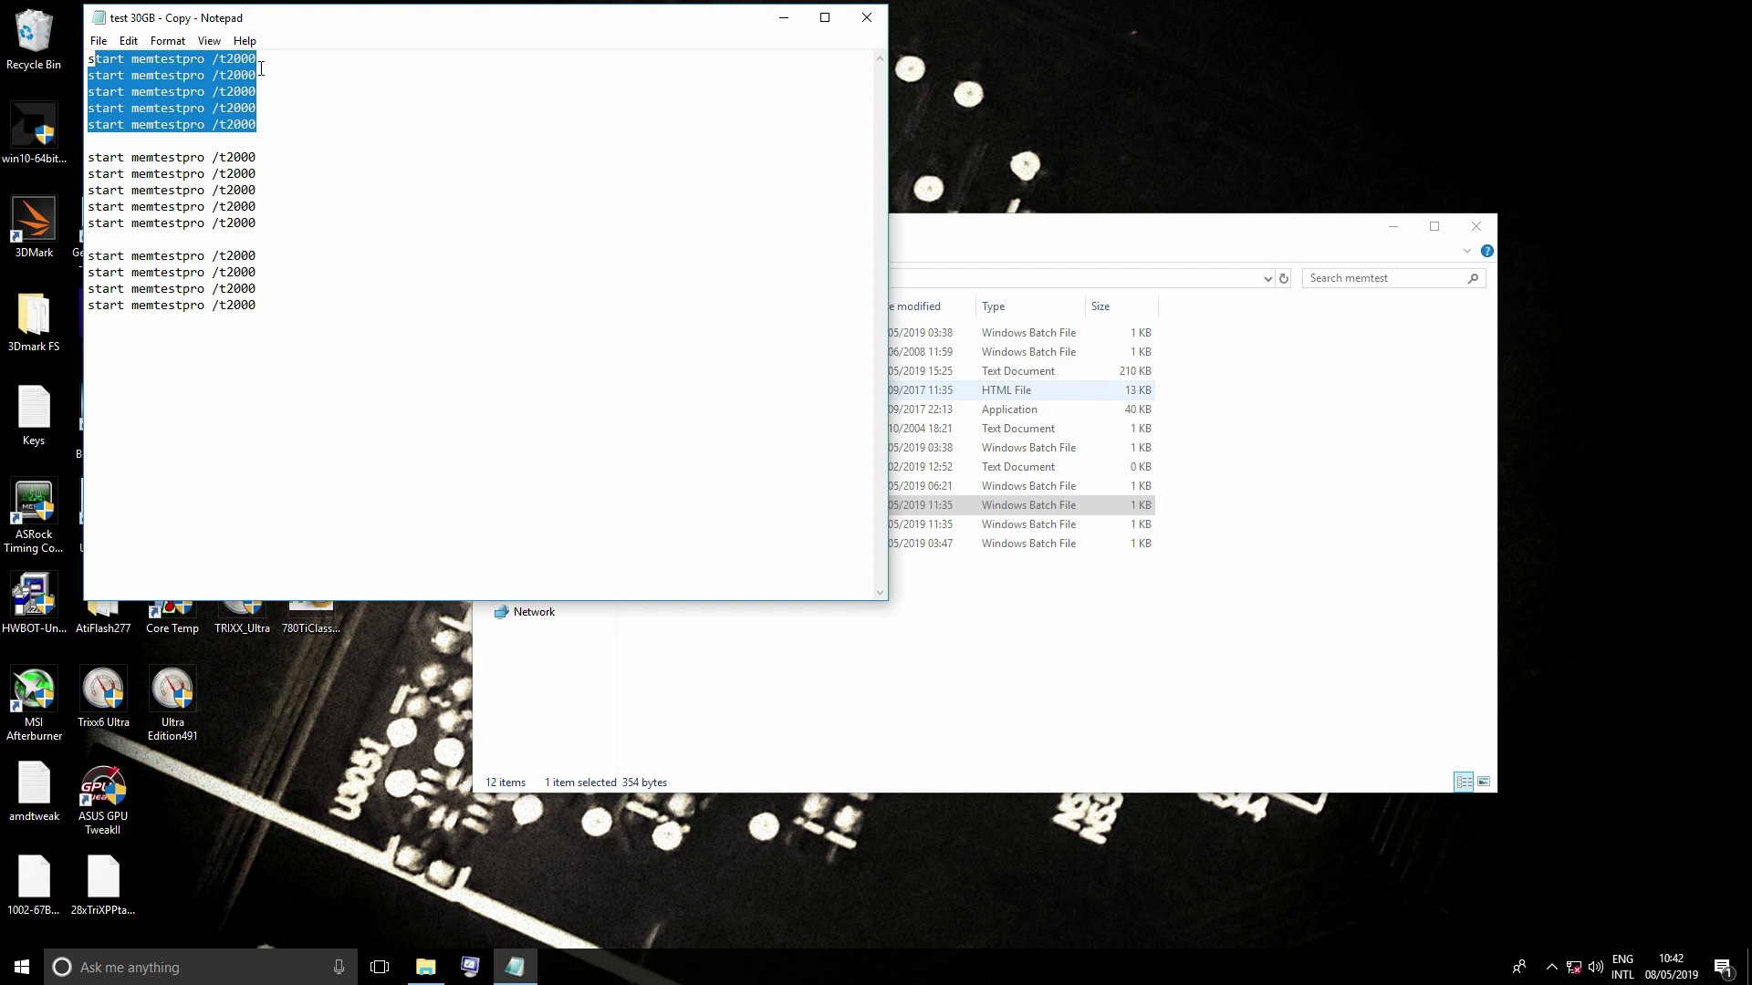
left_click(266, 139)
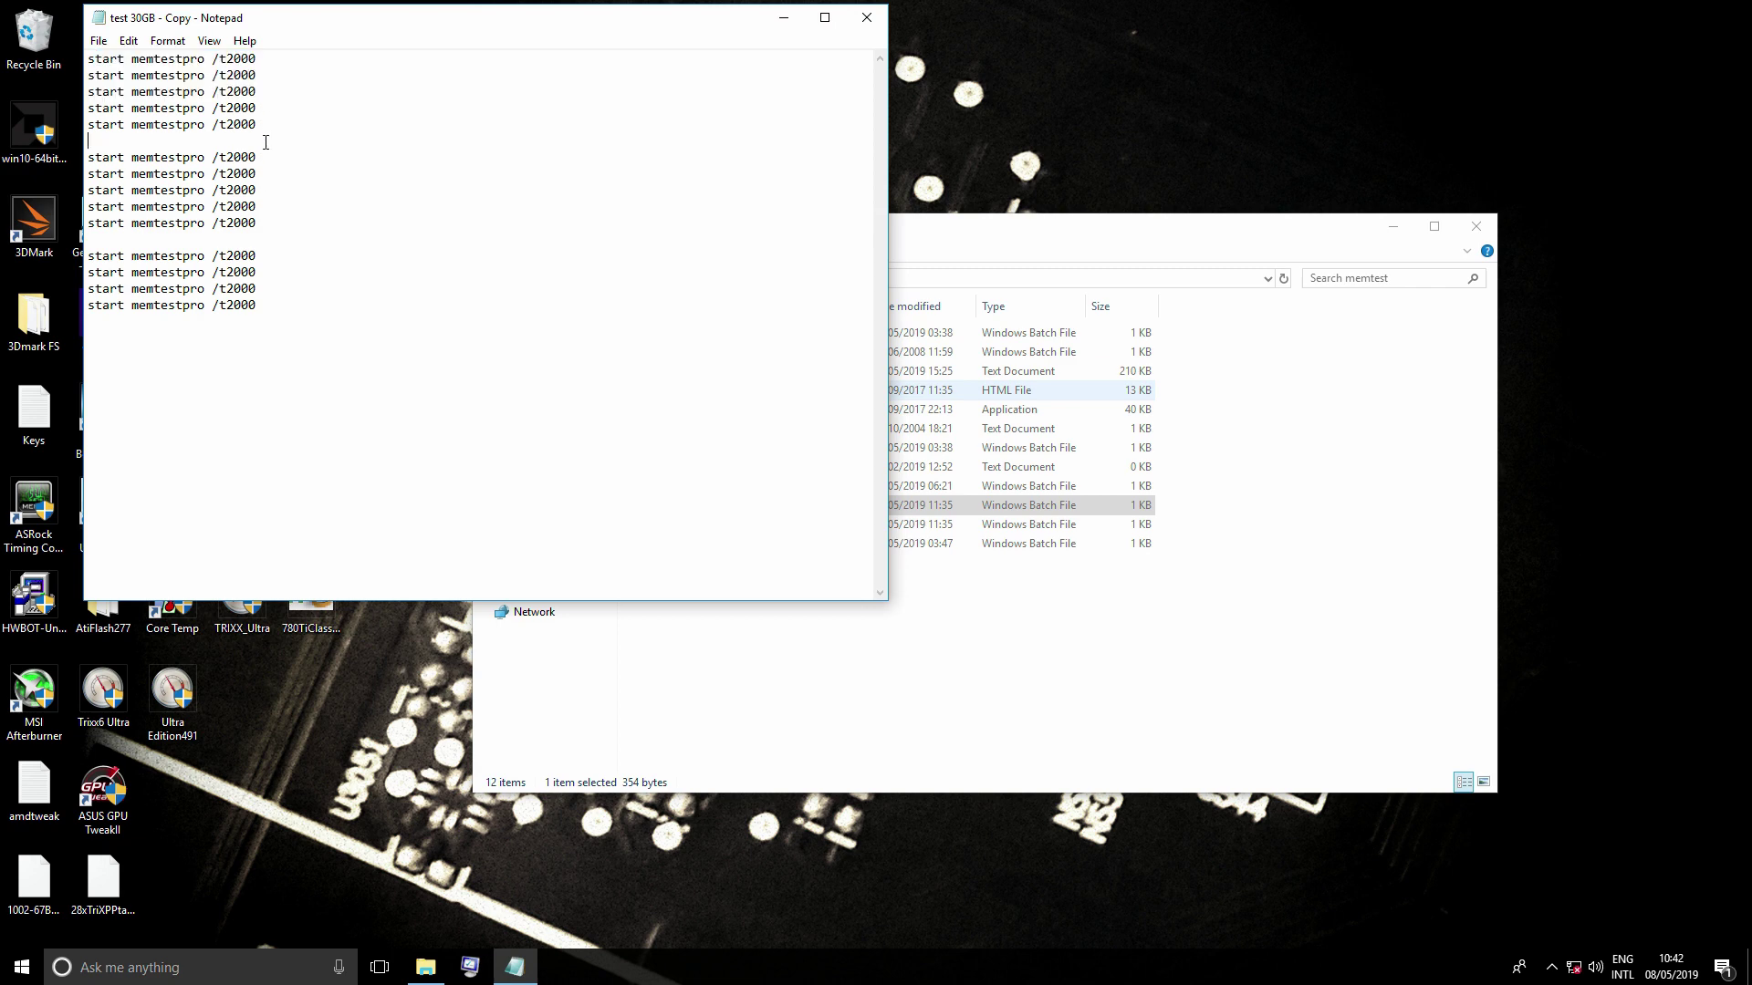
left_click_drag(259, 308, 100, 258)
key("Delete")
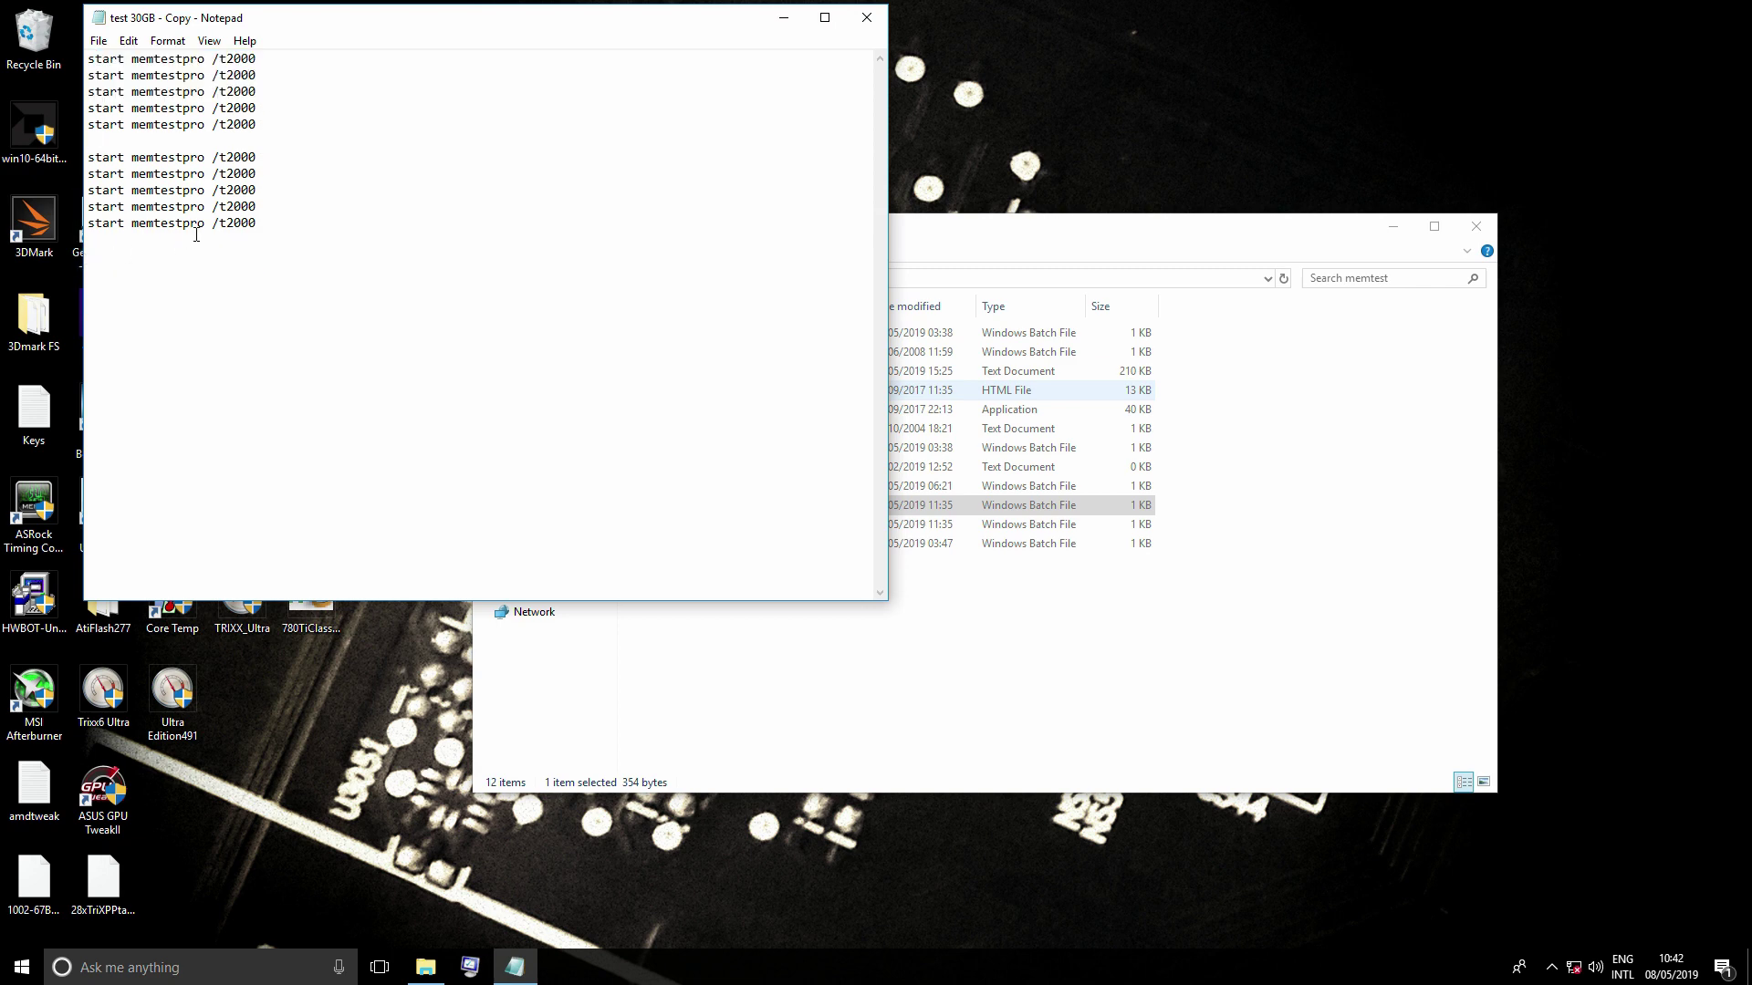
left_click_drag(270, 216, 67, 63)
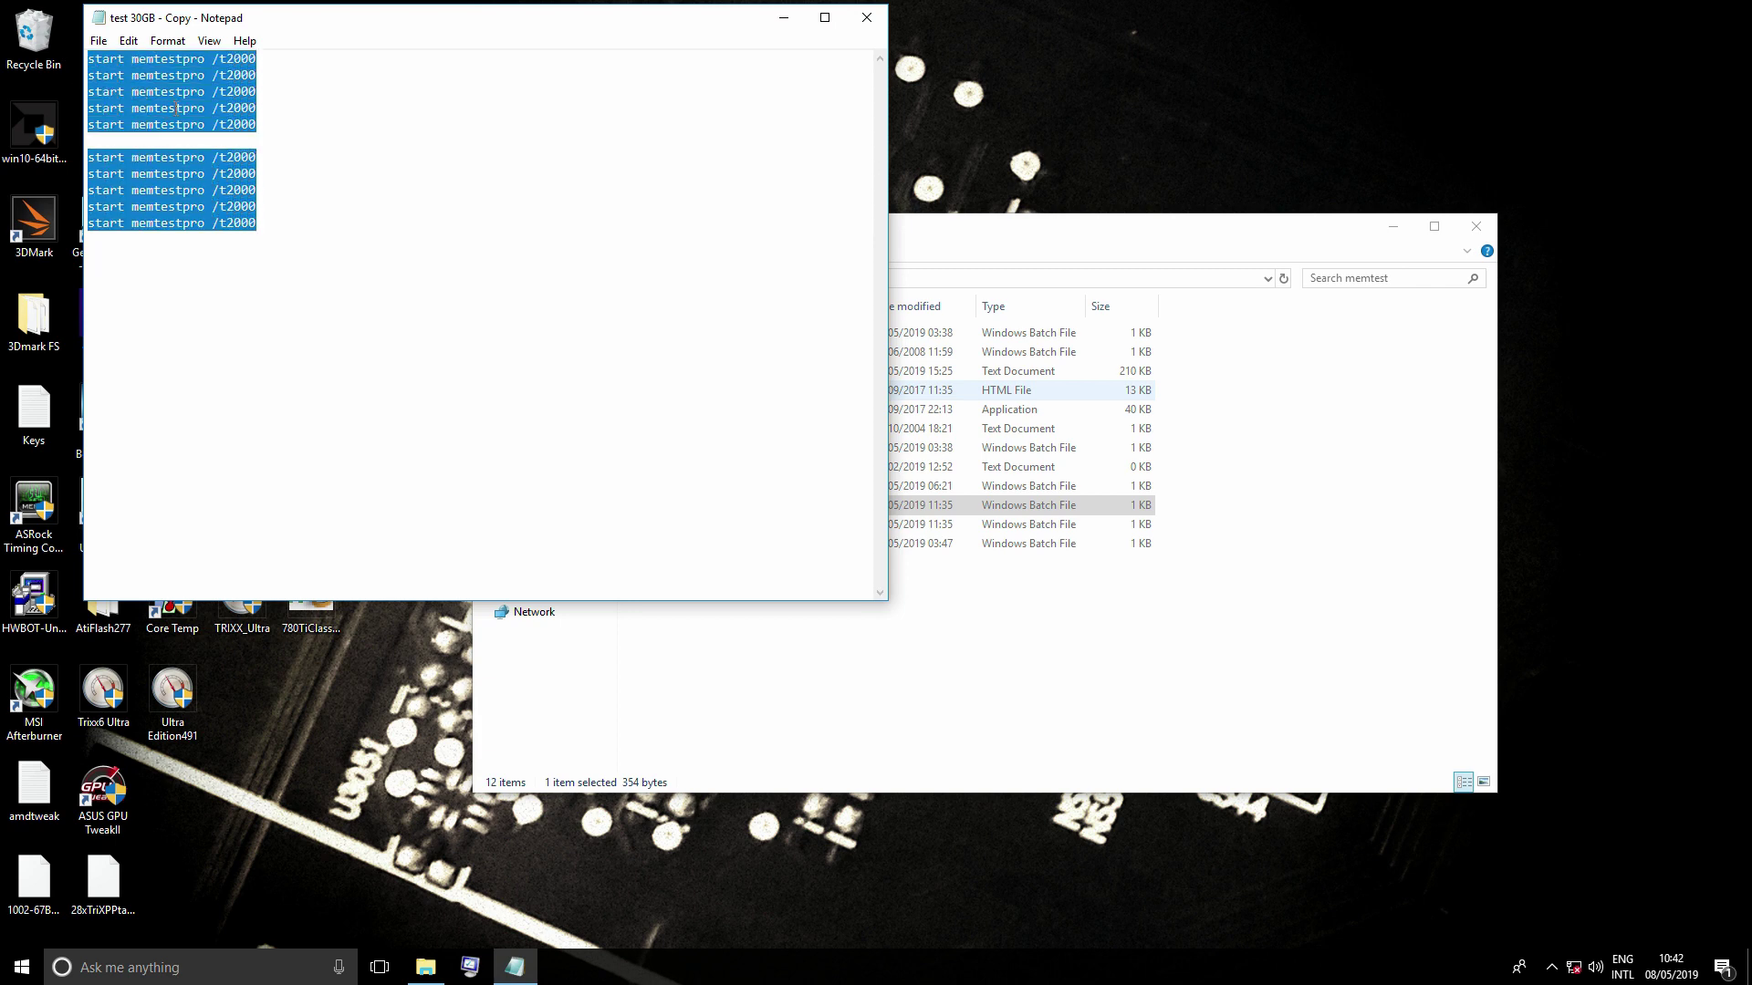
left_click(325, 242)
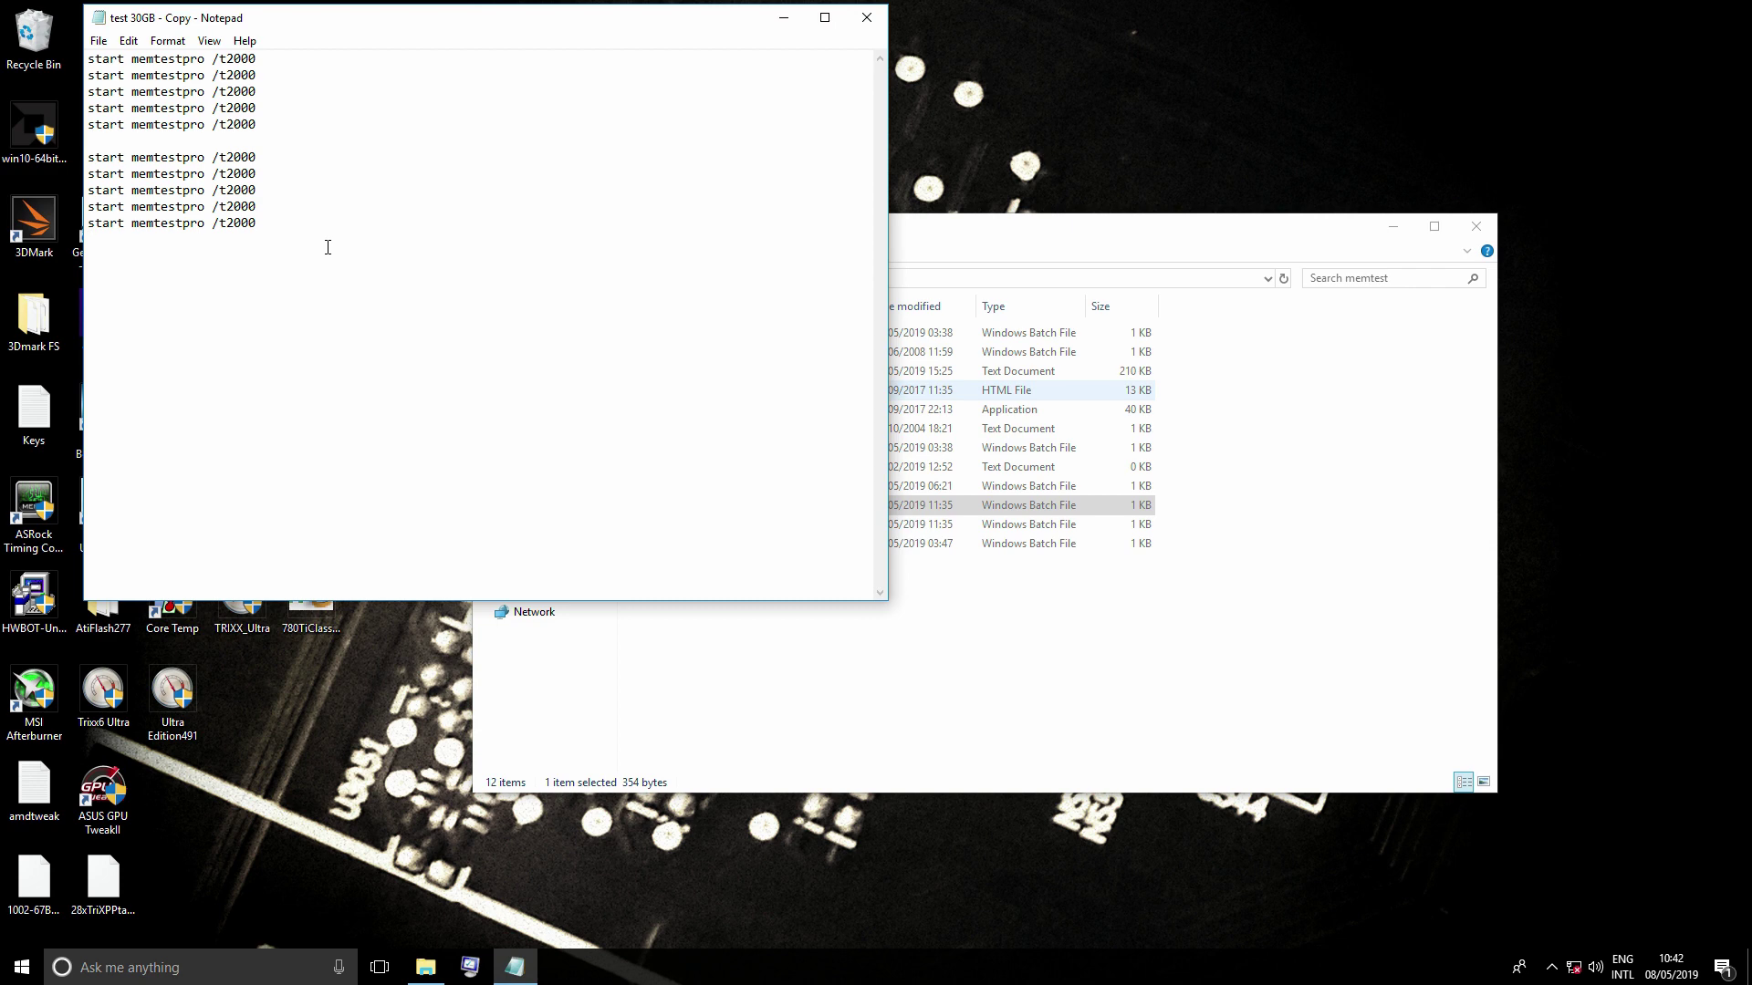
Step: Paste the copied pair of five-line "start memtestpro /t2000" blocks twice at the end, making six blocks in total
left_click(342, 230)
key("Return")
key("ctrl+v")
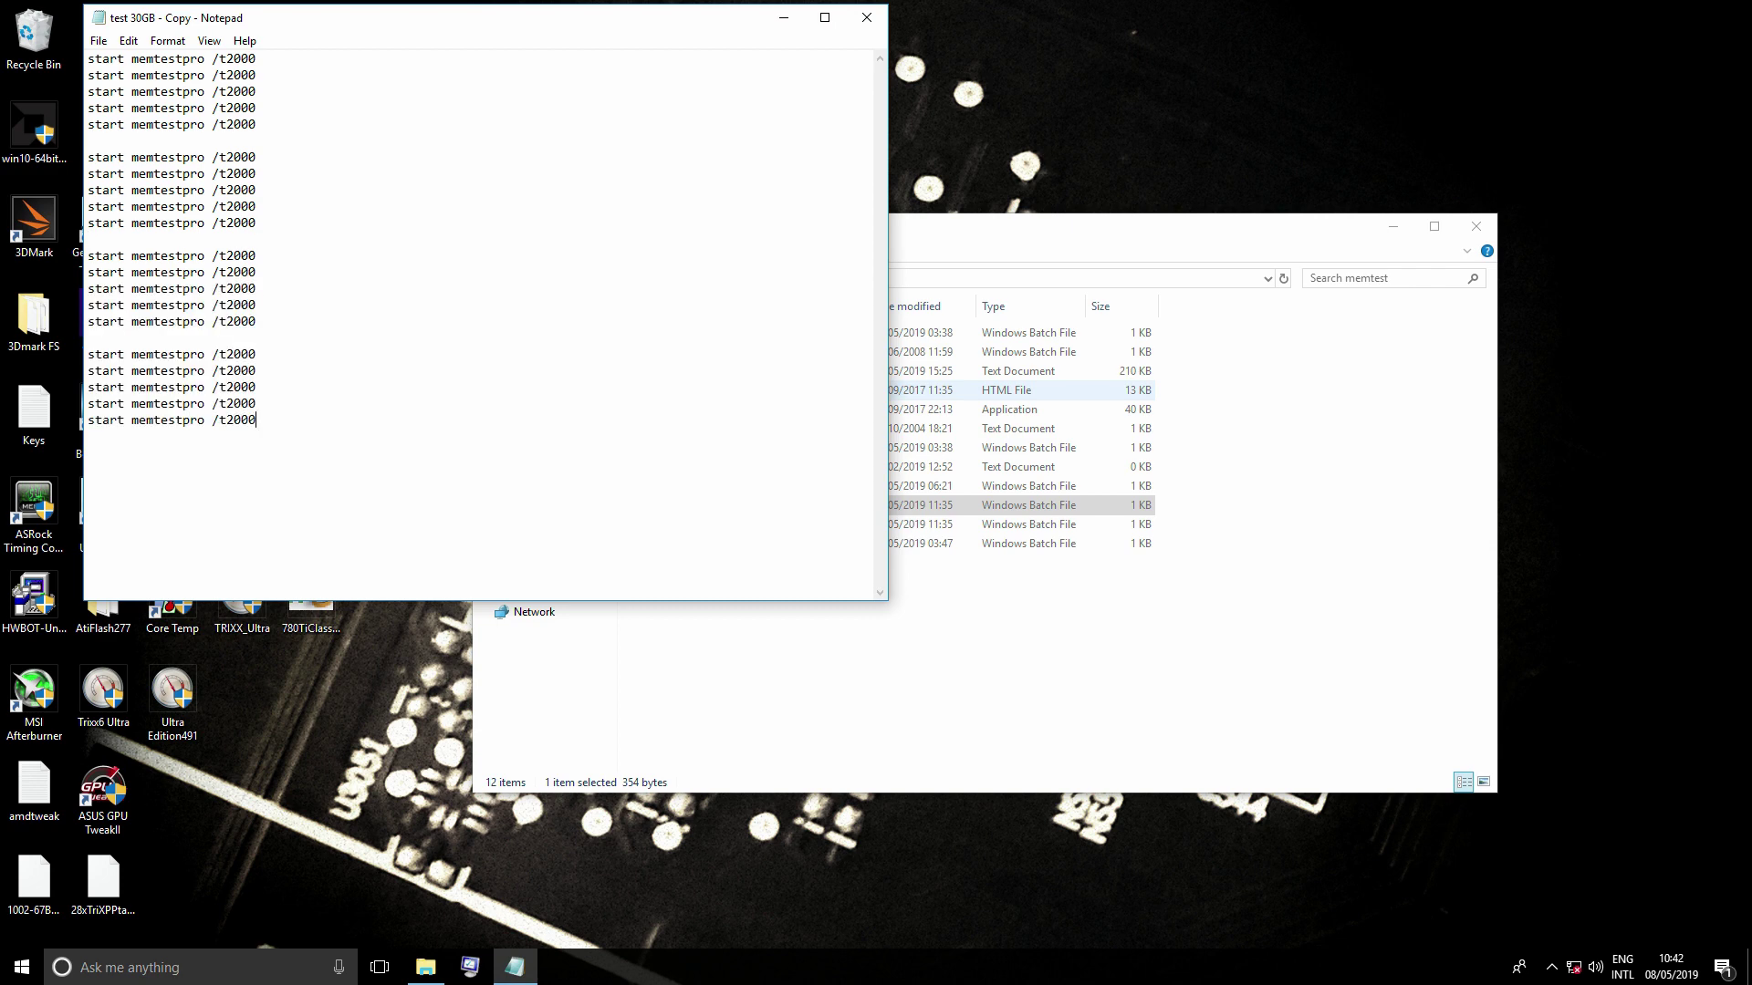
key("Return")
key("ctrl+v")
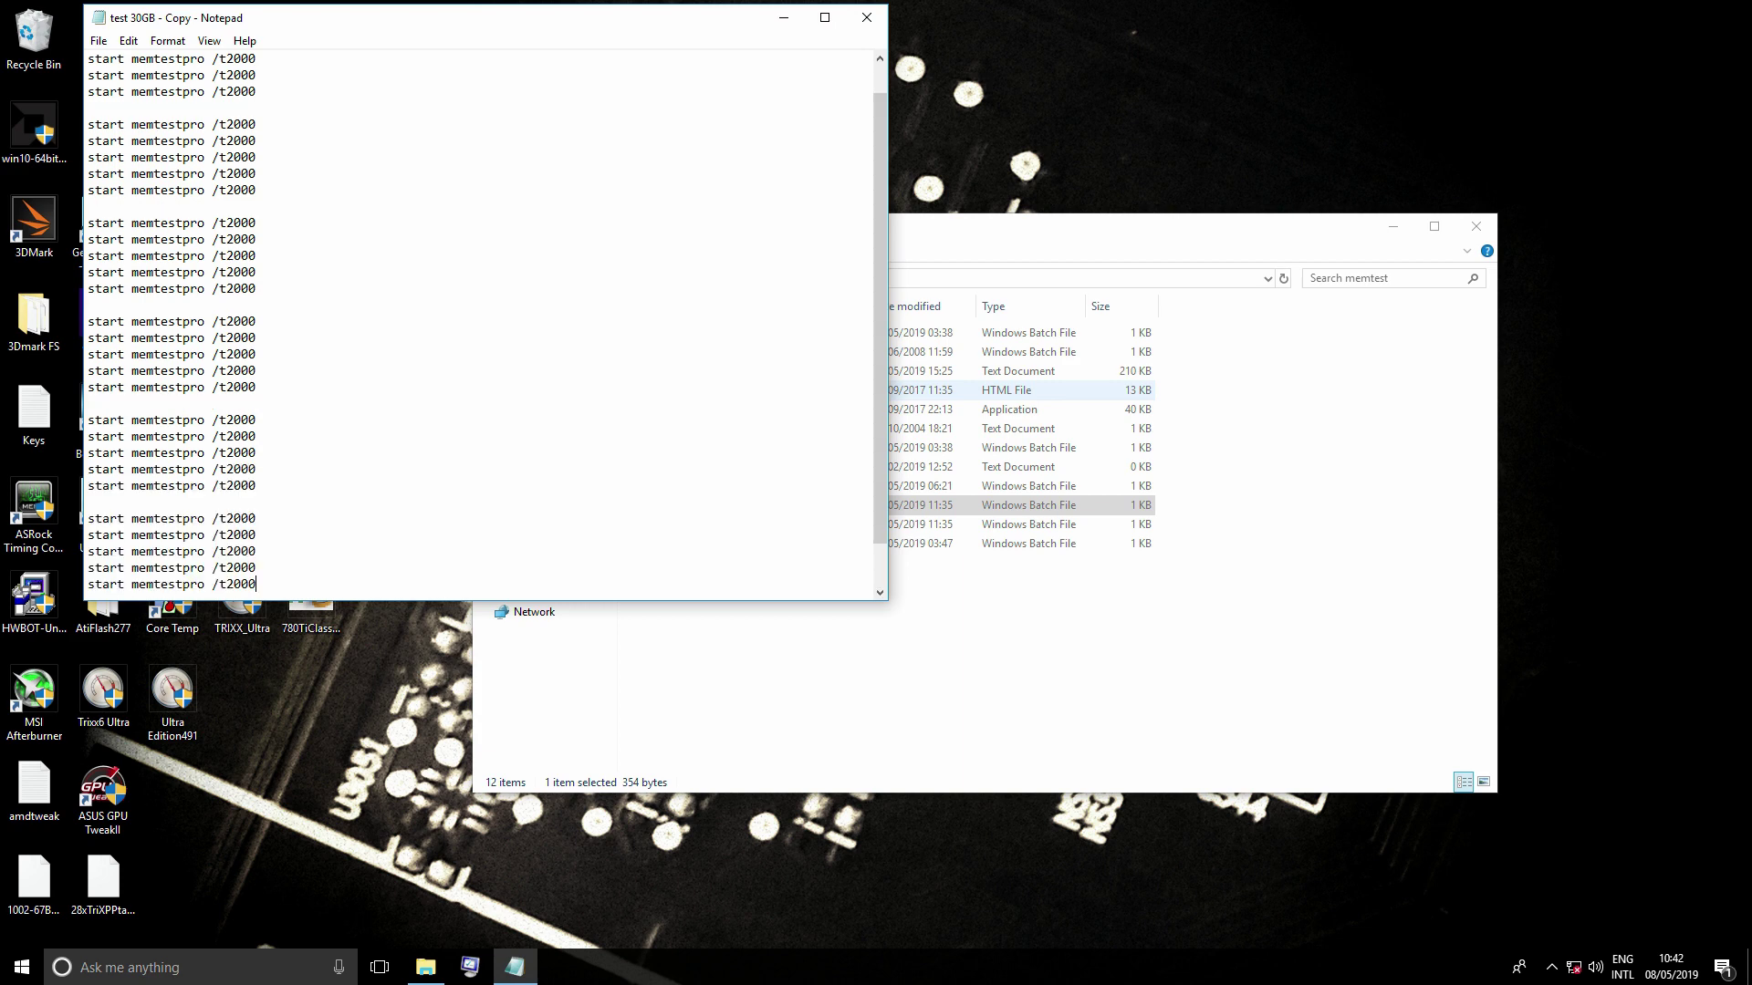
Step: Save the "test 30GB - Copy" batch file and close Notepad to uncover the memtest folder
left_click(102, 38)
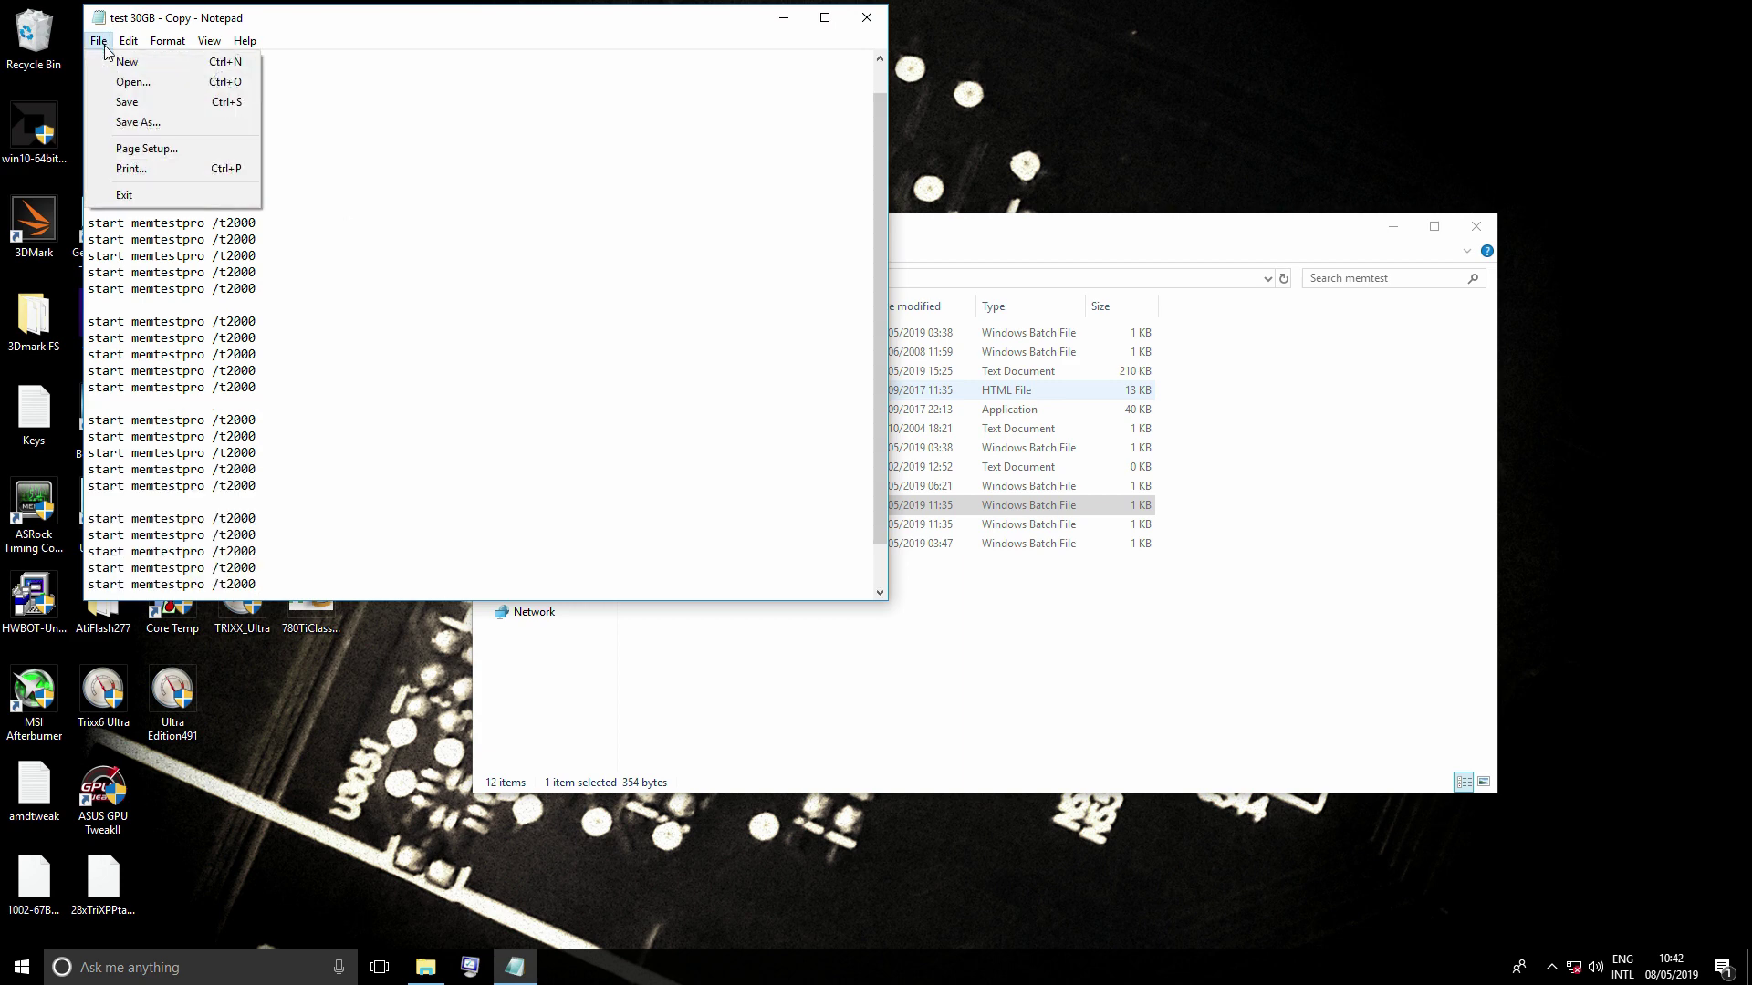
left_click(121, 104)
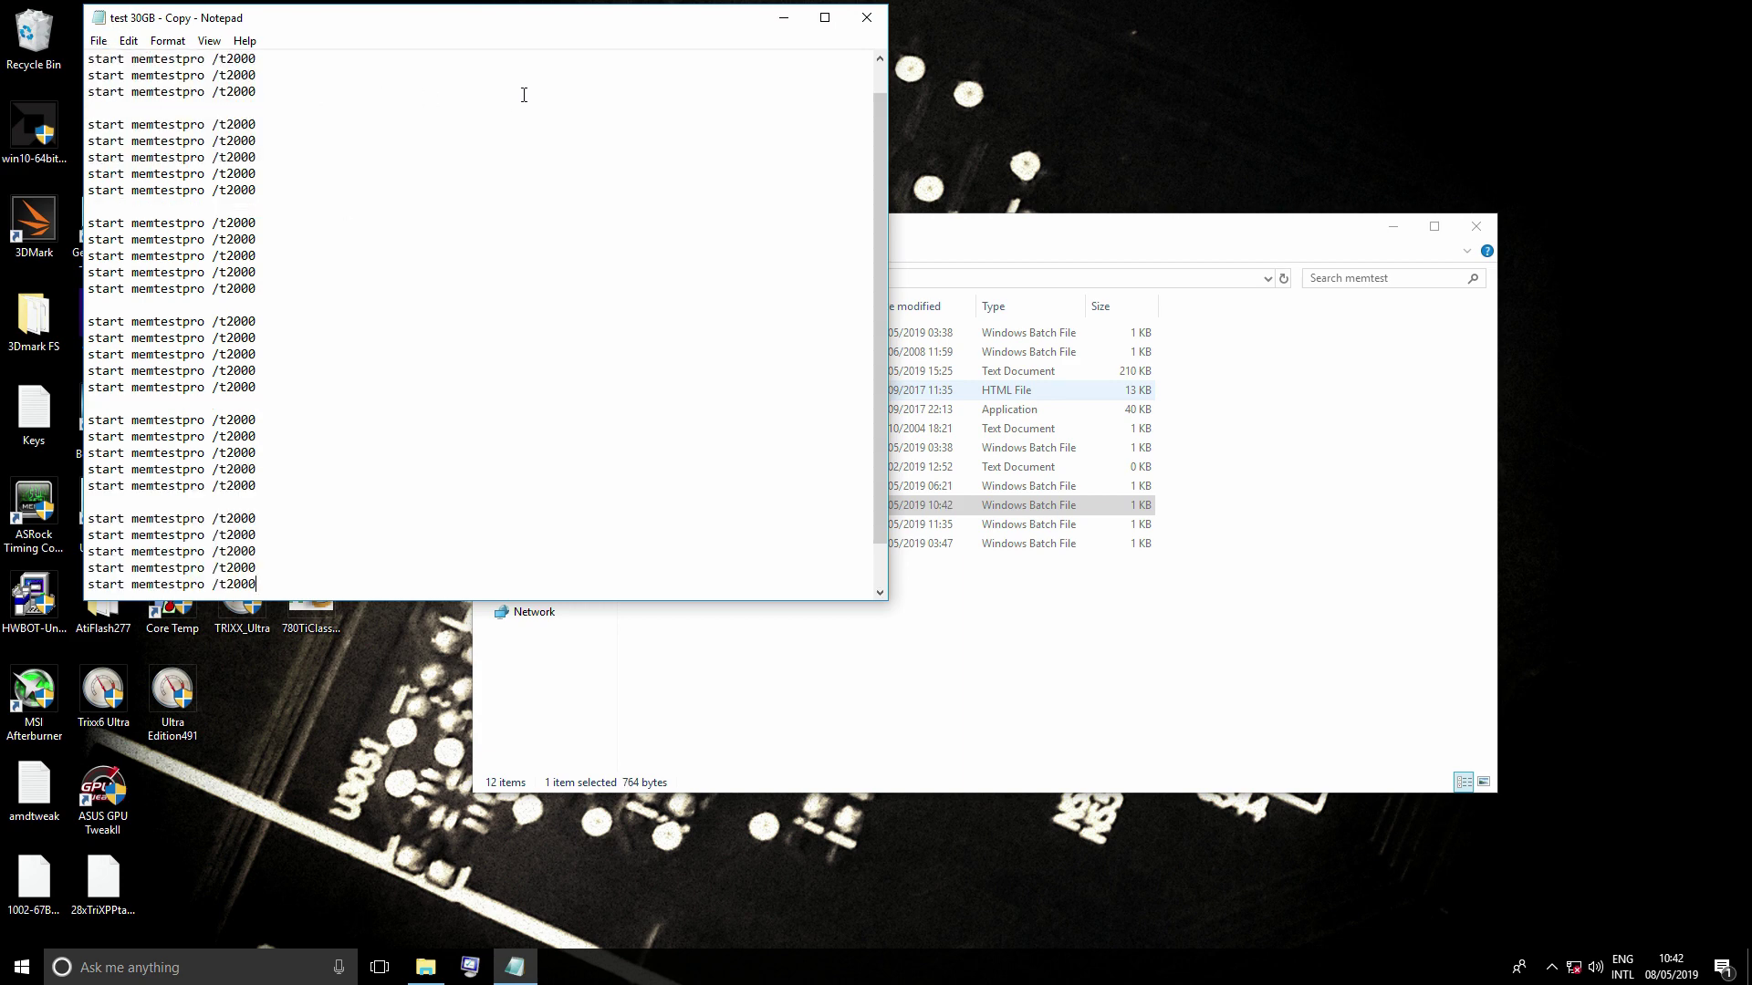
left_click_drag(587, 15, 203, 110)
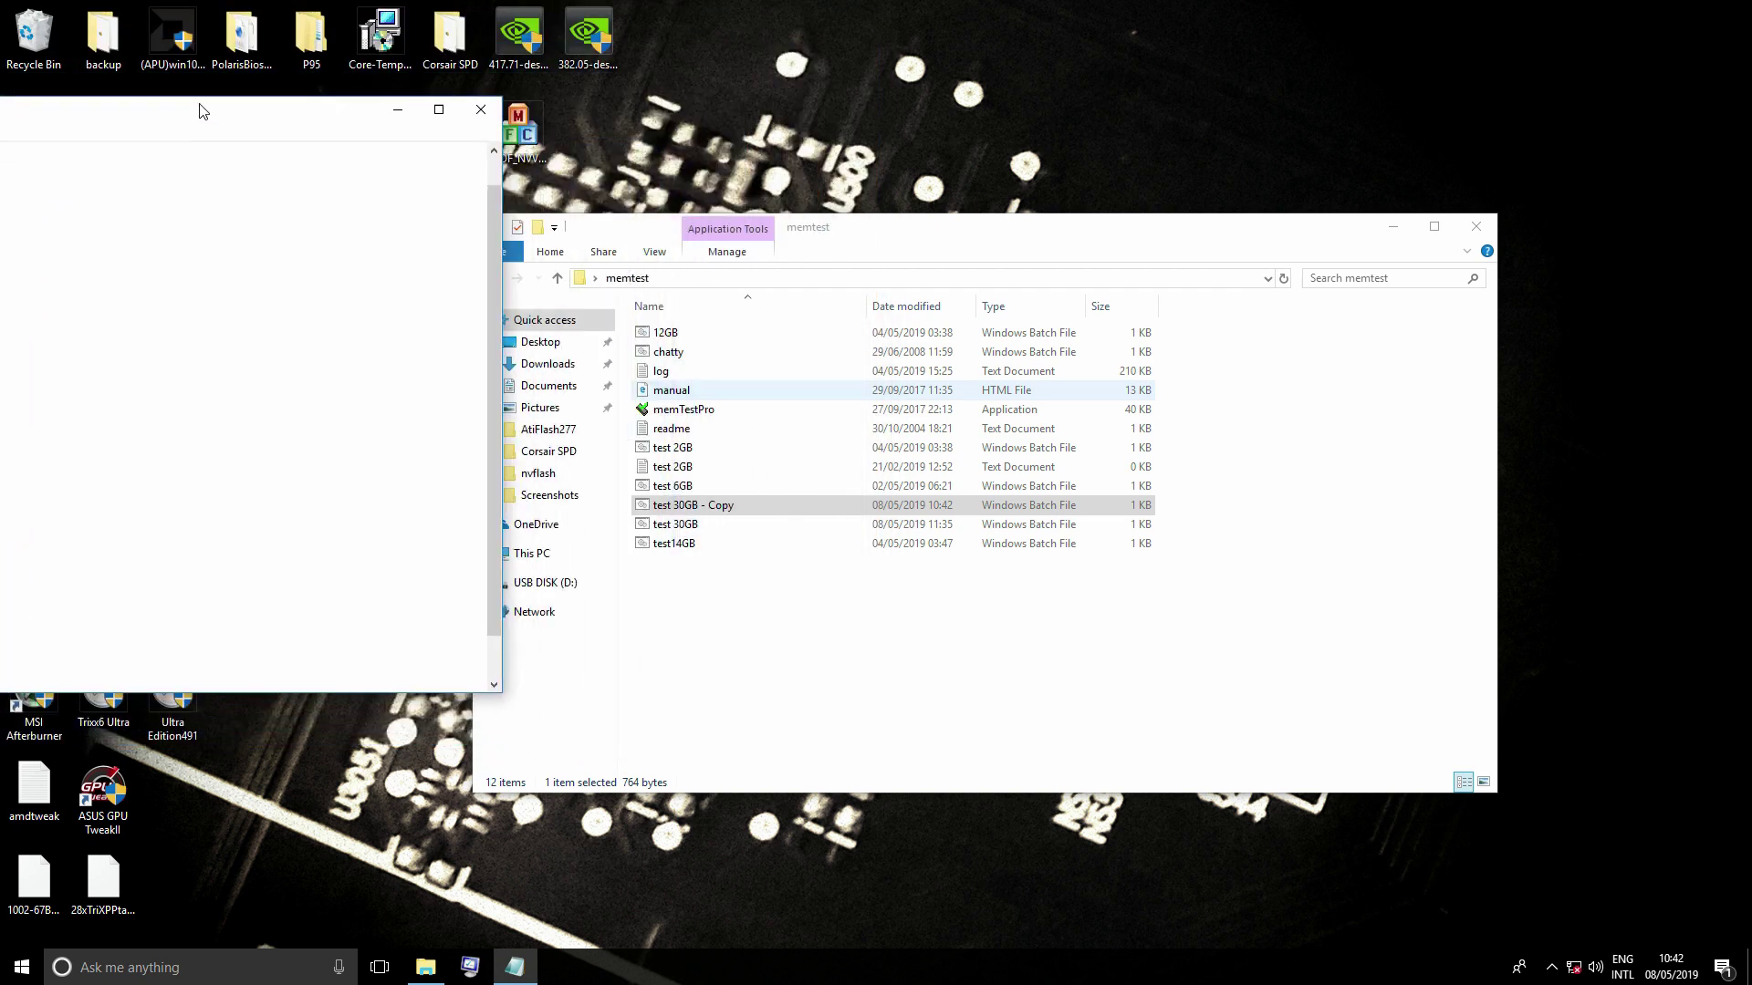
left_click(406, 118)
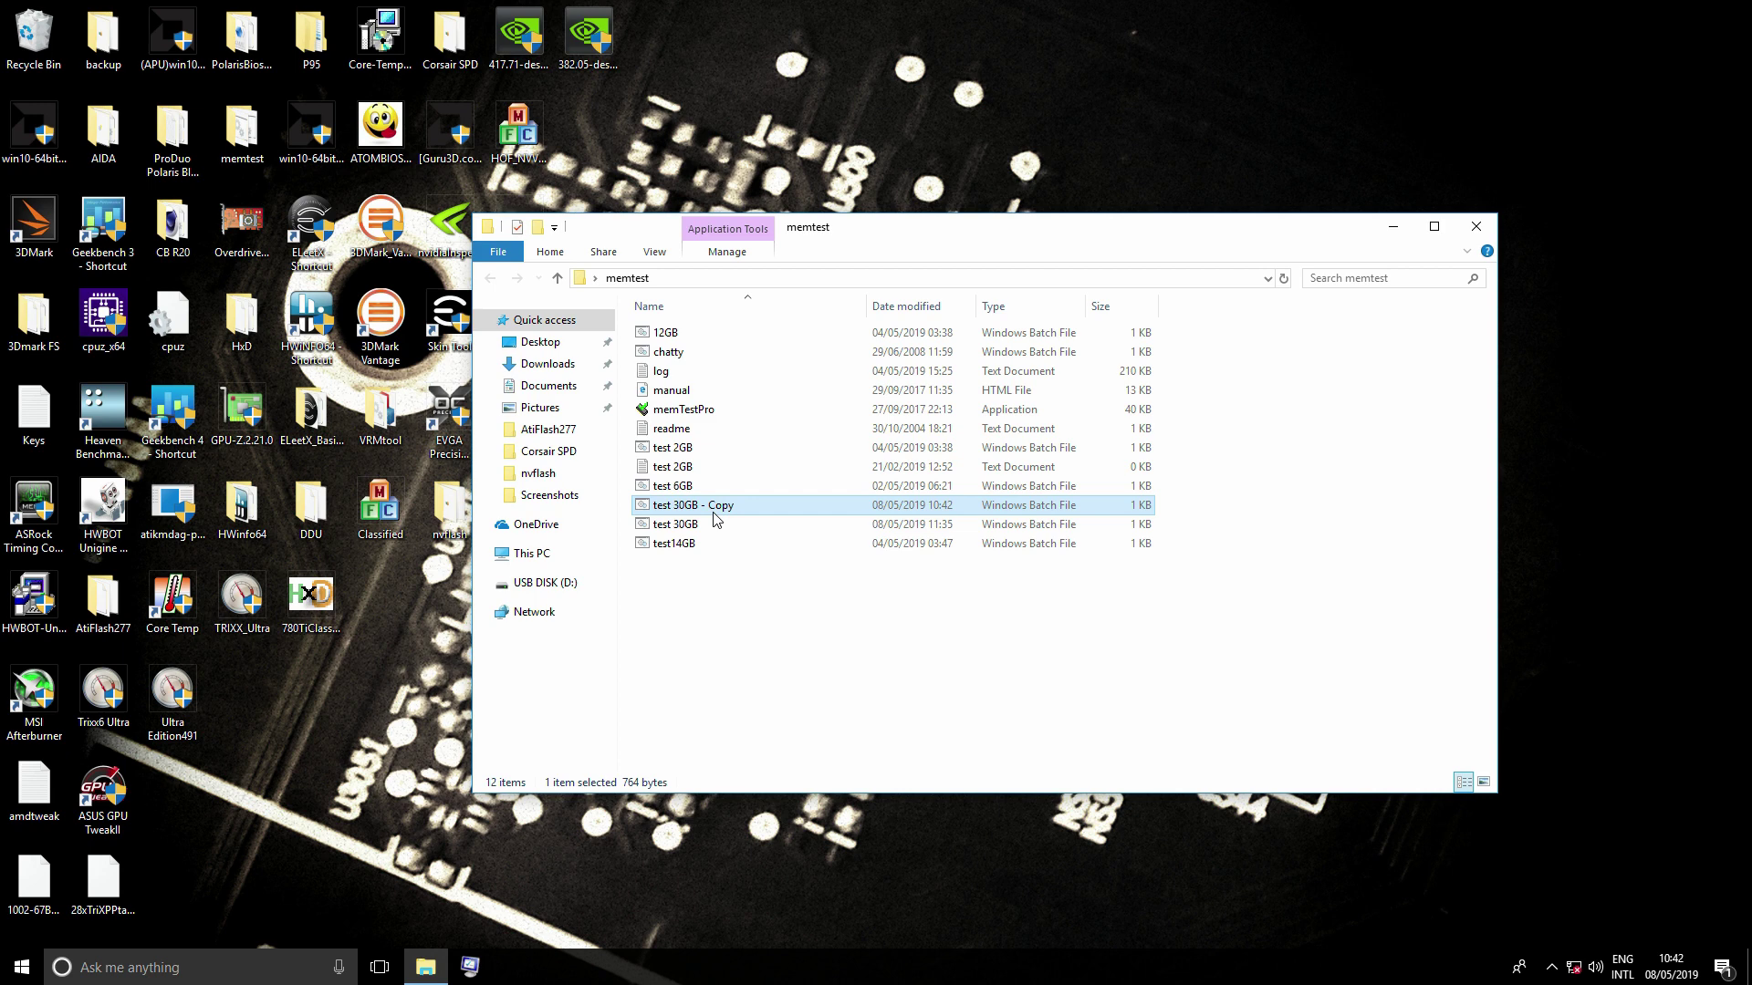
Step: Run the "test 30GB - Copy" batch file and bring the MemTest instance reporting an error to the front from the overview of open windows
left_click_drag(1042, 213, 1073, 263)
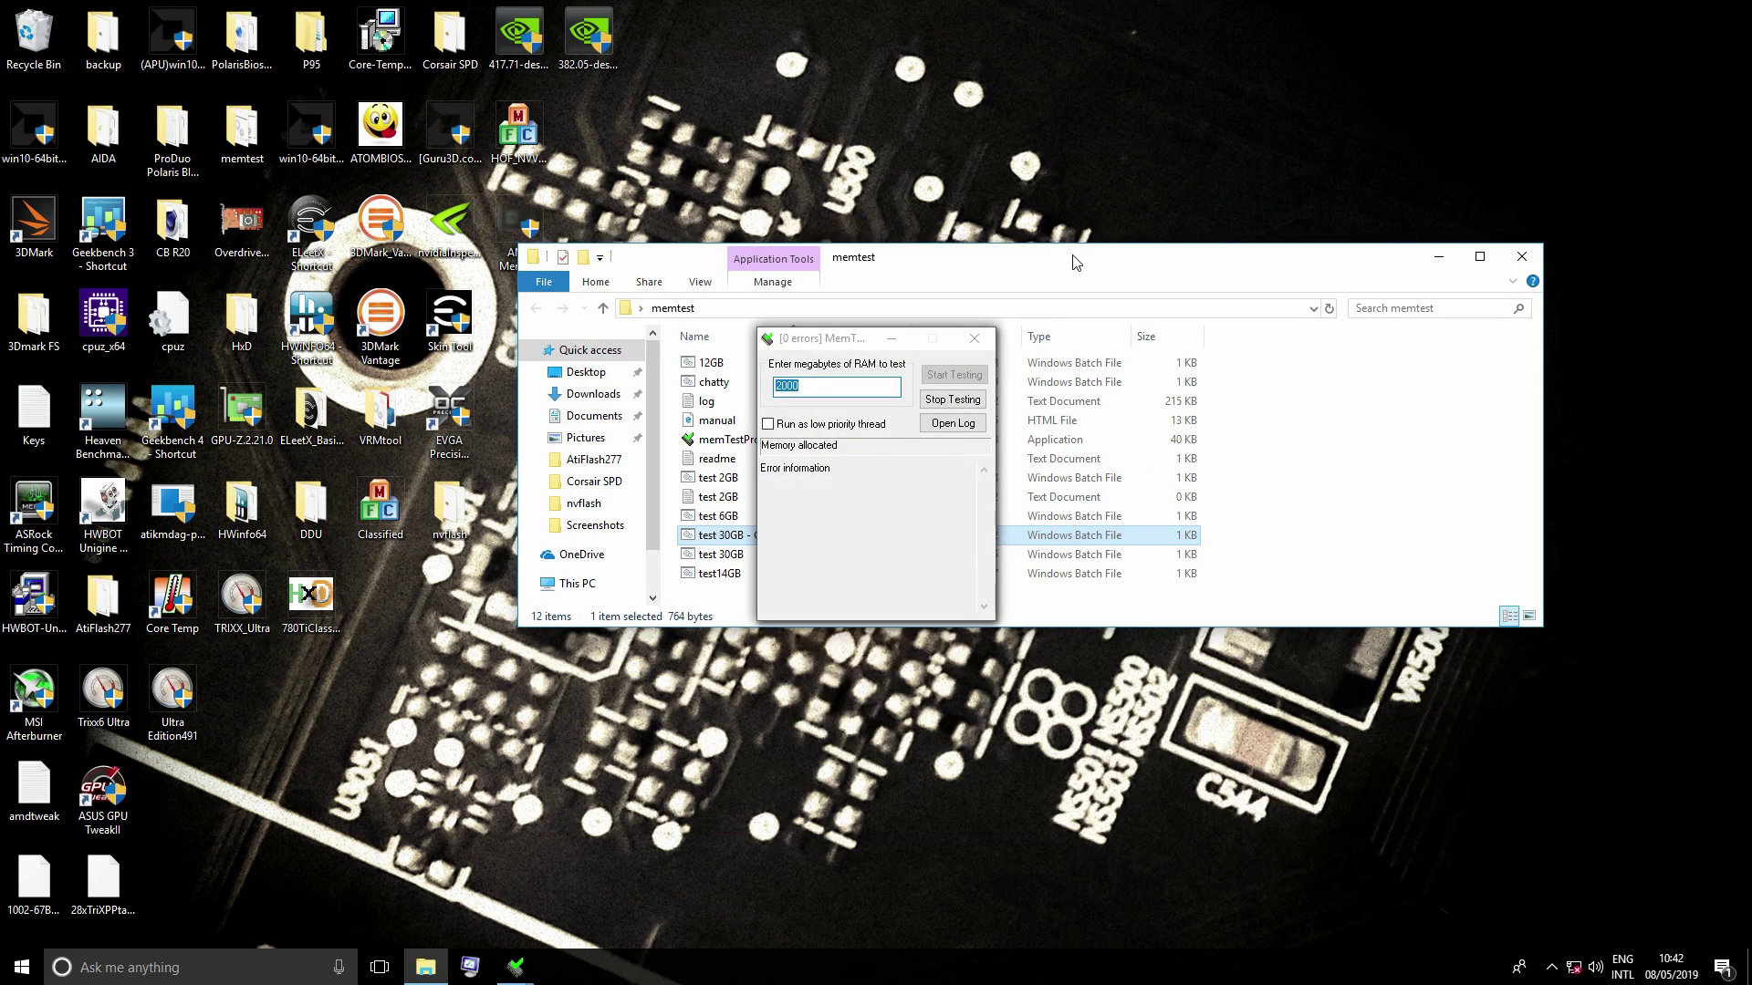
key("super+Tab")
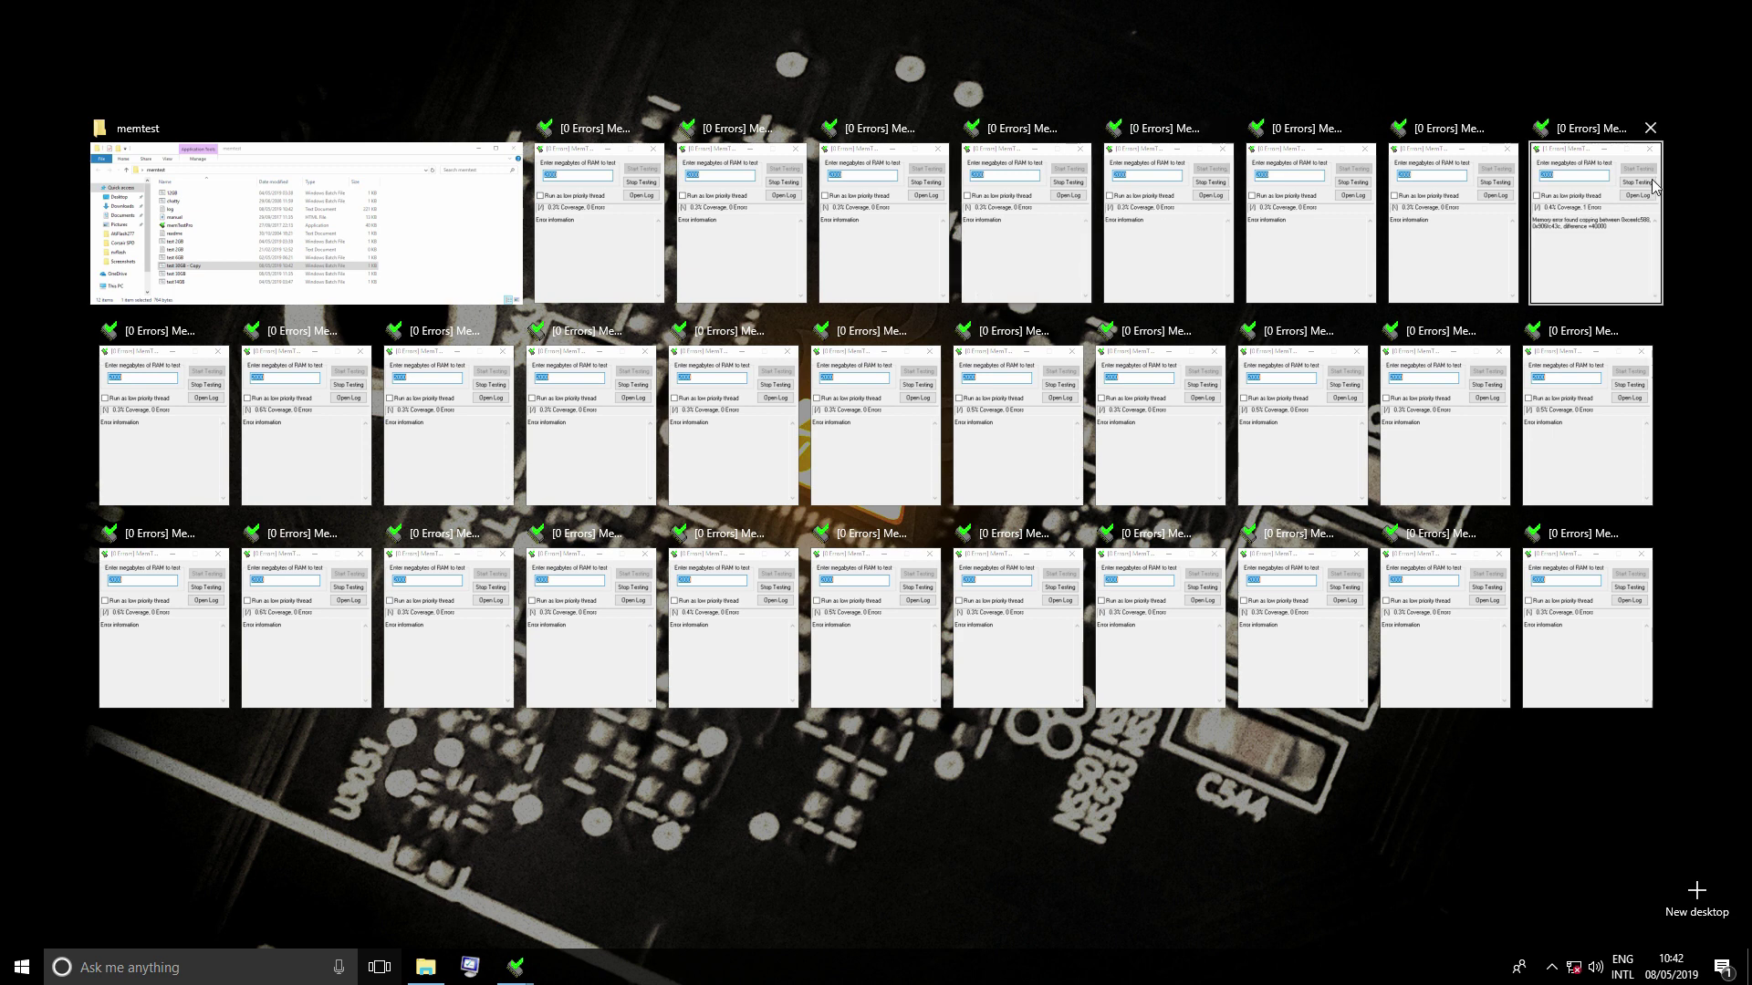
left_click(1644, 244)
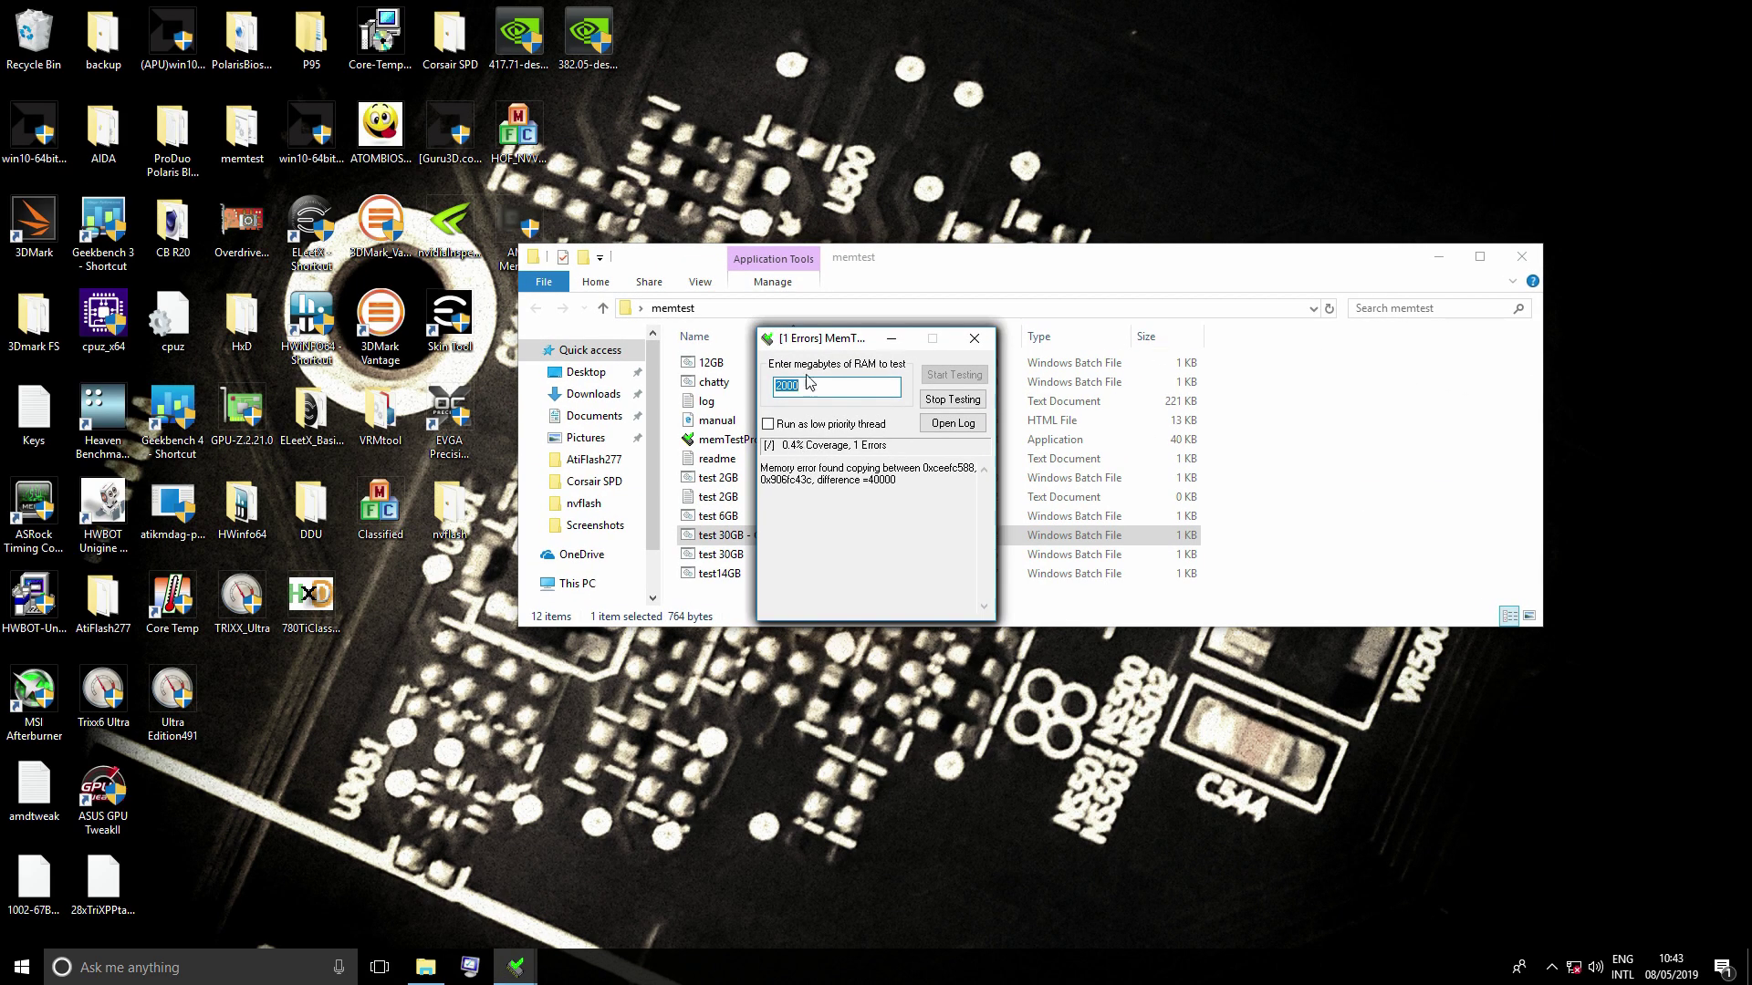
mouse_move(812, 345)
left_mouse_down()
mouse_move(1112, 339)
mouse_move(807, 342)
left_mouse_up()
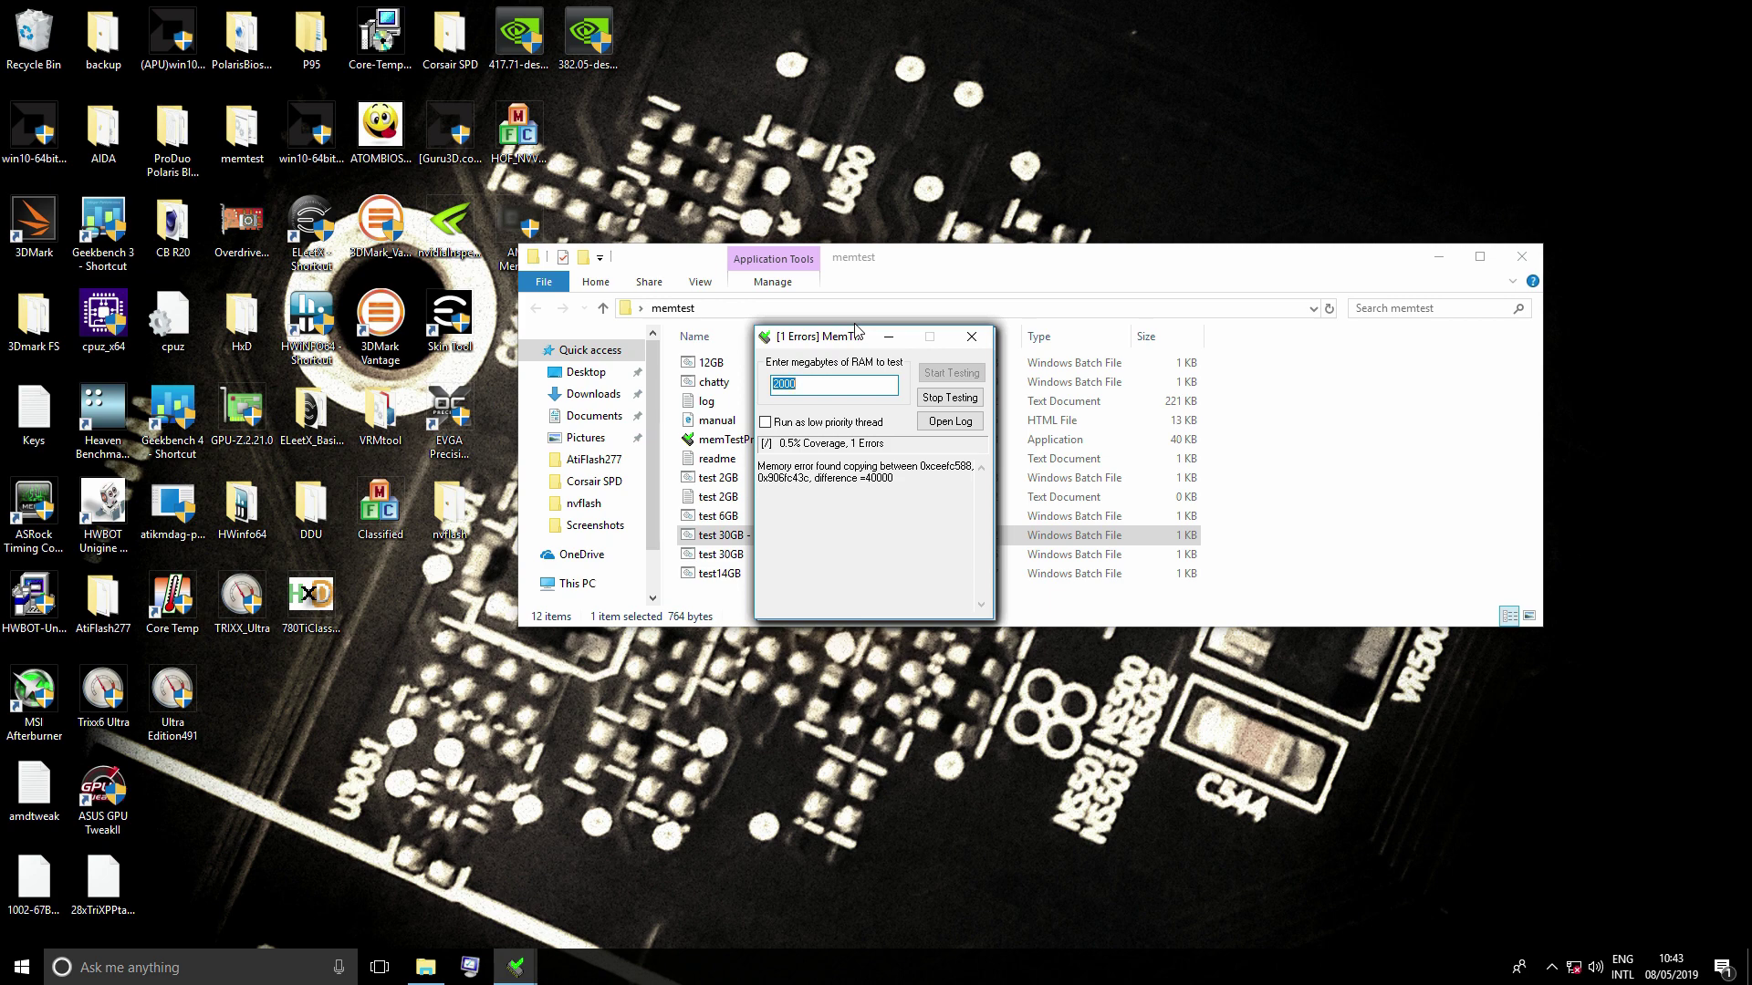
Step: Close the memtest folder window and check all running MemTest instances for errors in the overview of open windows
key("super+Tab")
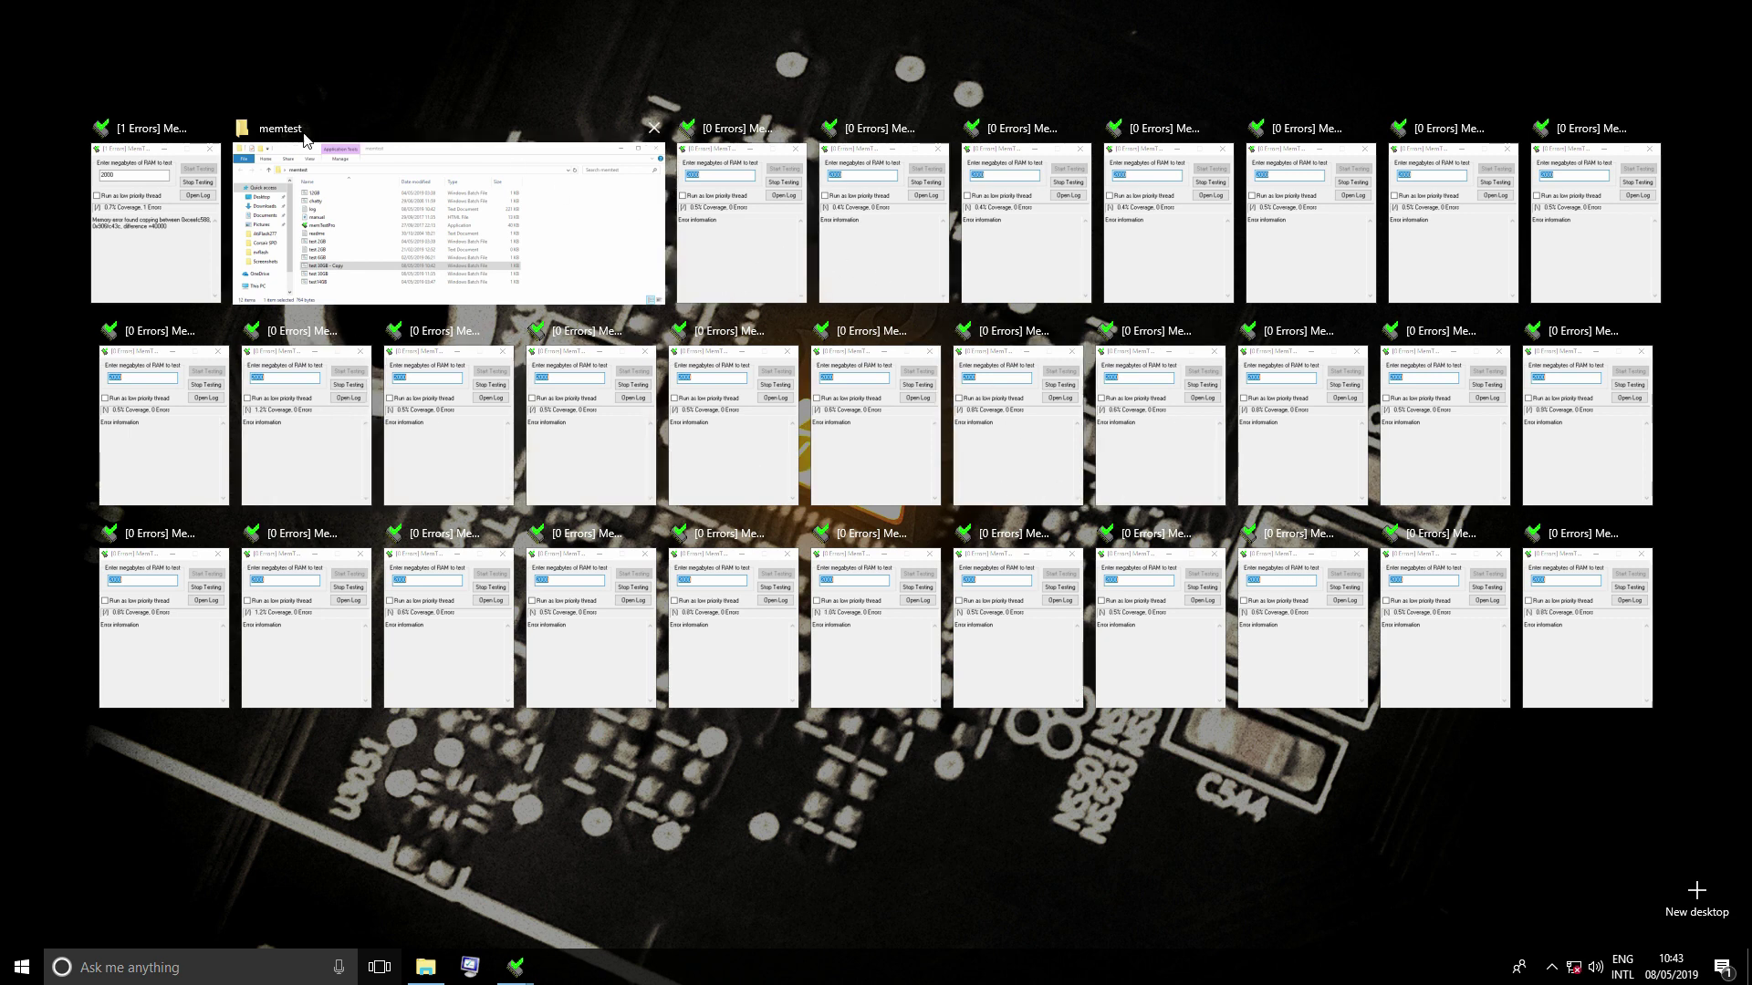
left_click(653, 128)
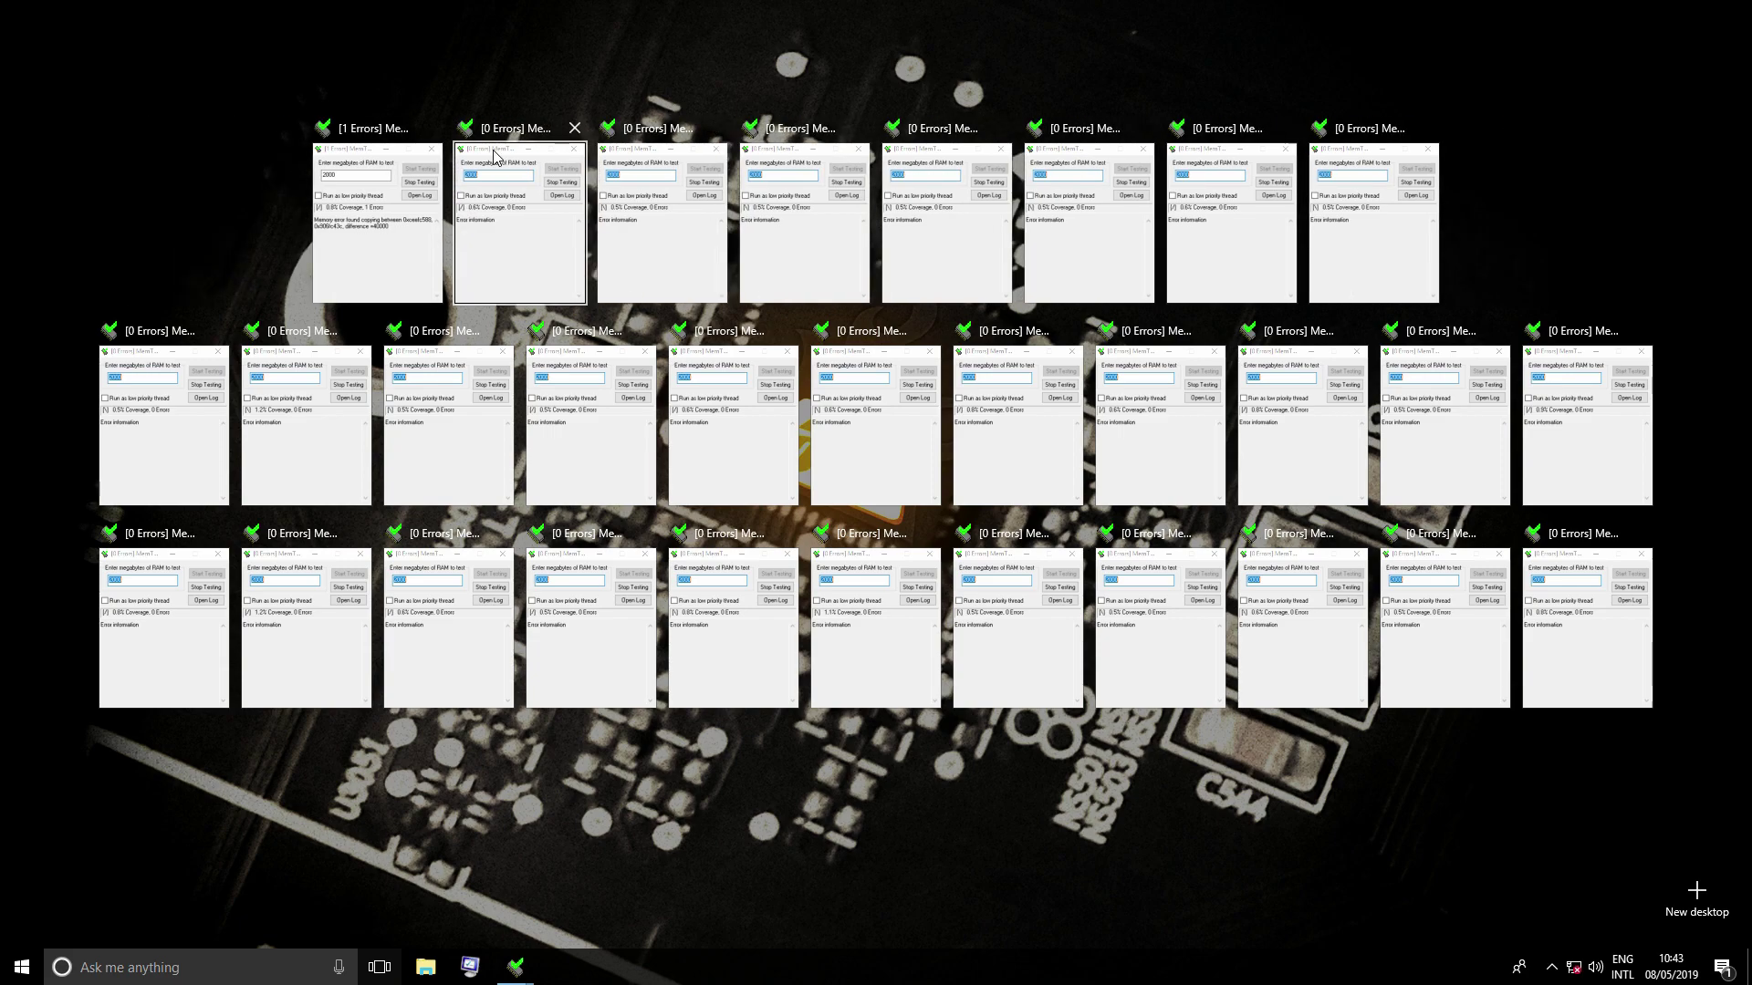
left_click(720, 88)
key("super+Tab")
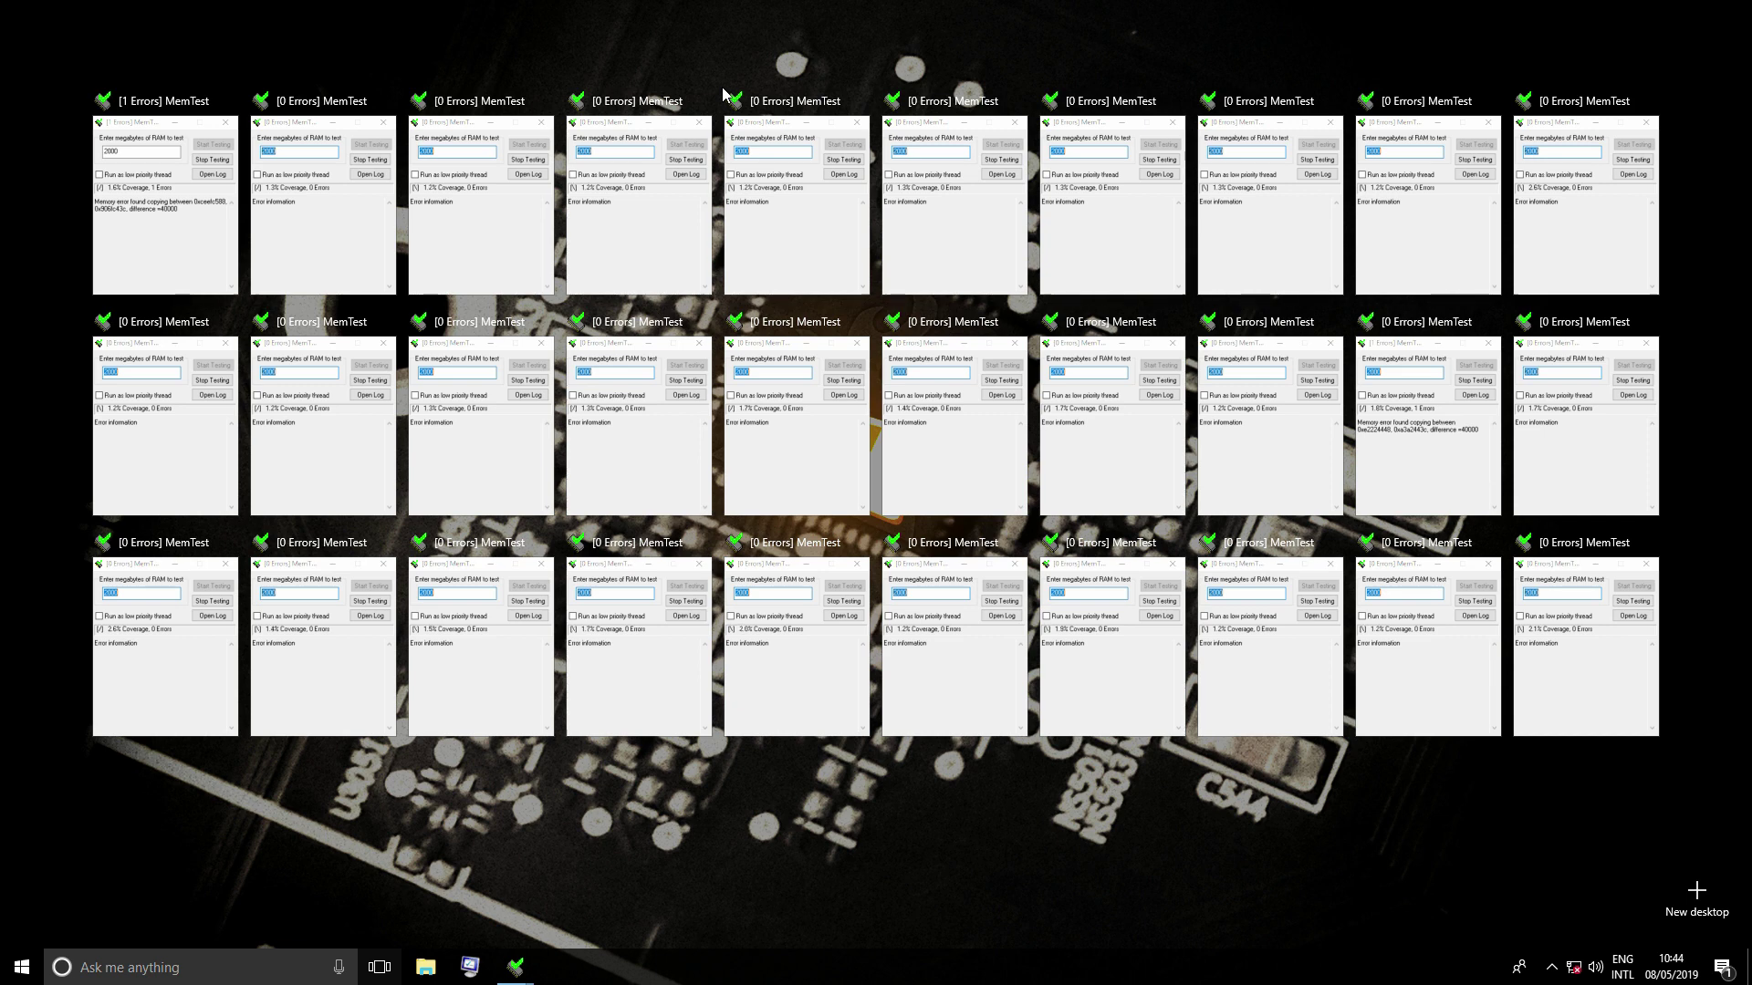
key("Escape")
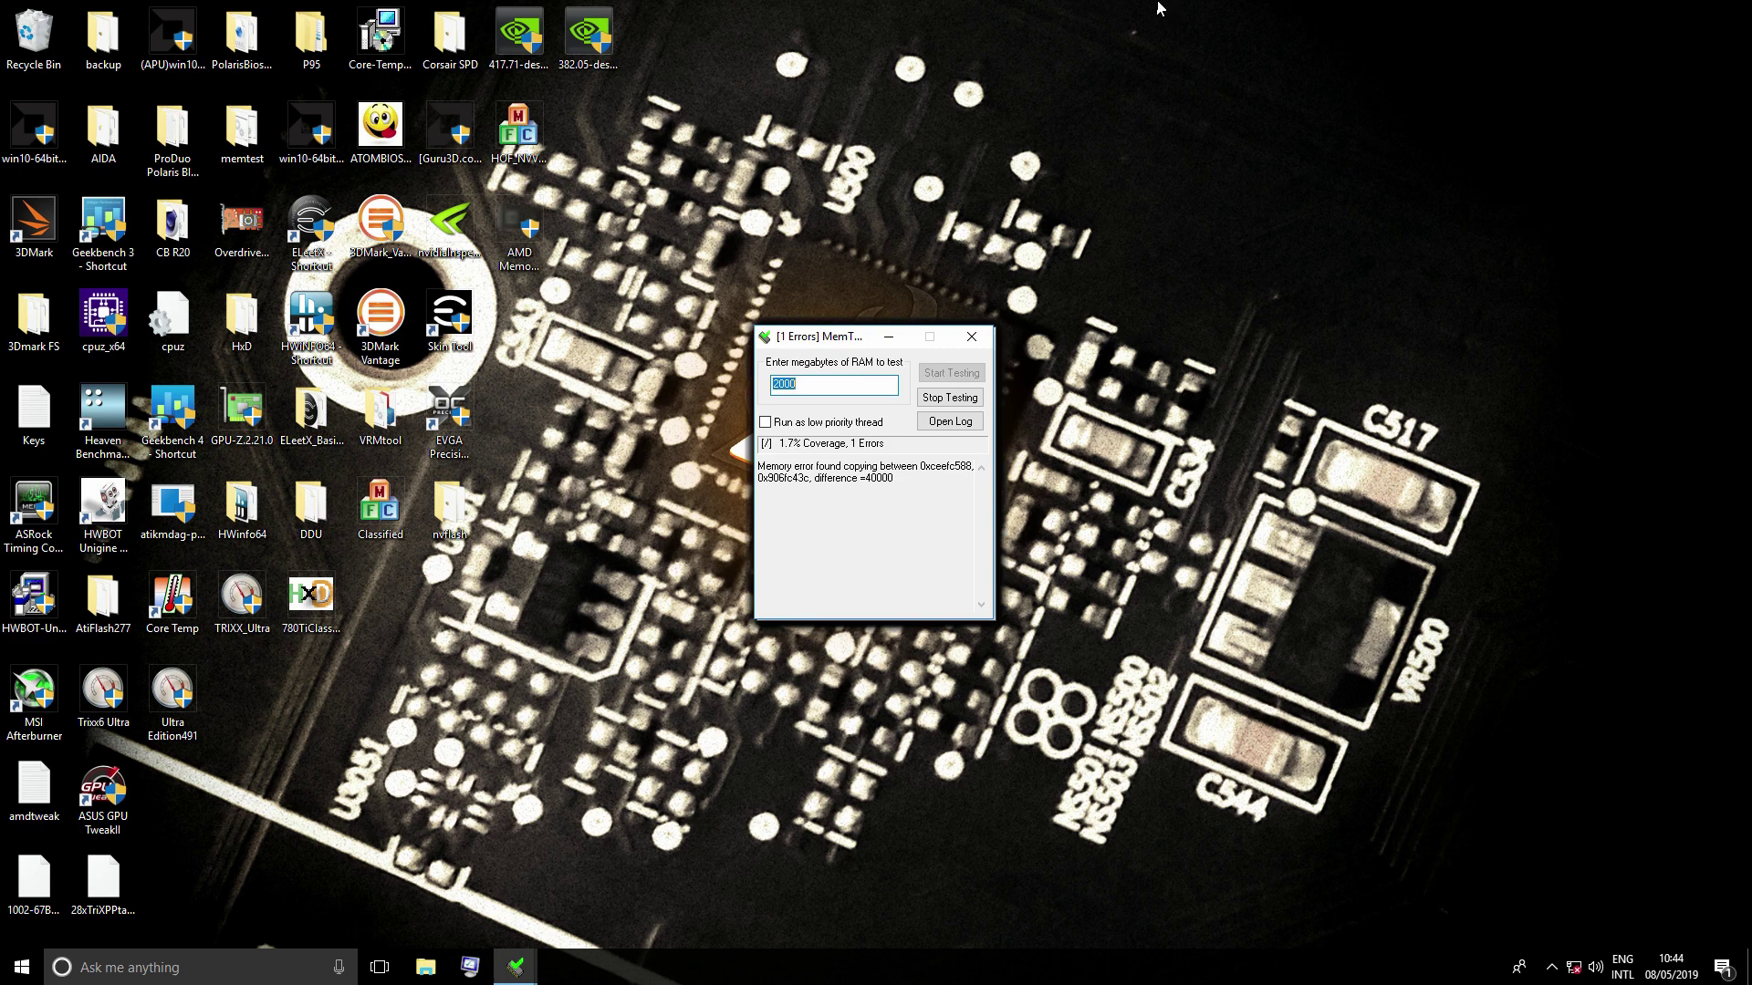
Step: Stop the stability test by closing the MemTest windows one after another
left_click(973, 337)
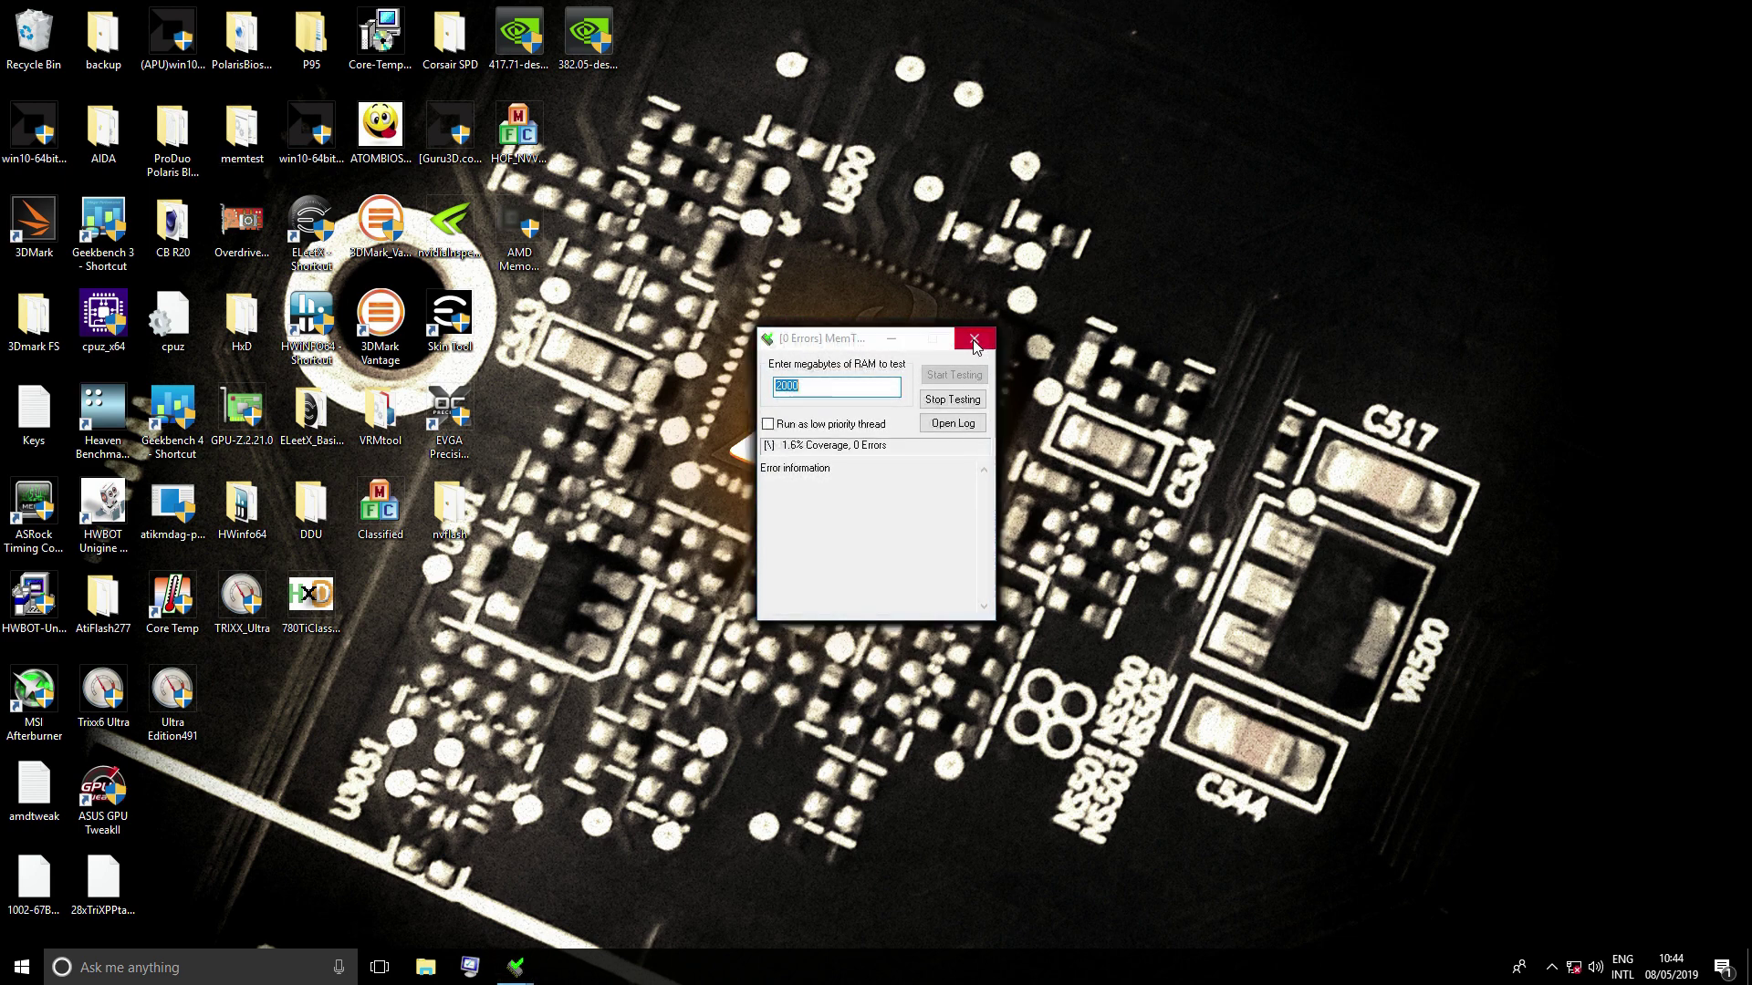
left_click(972, 337)
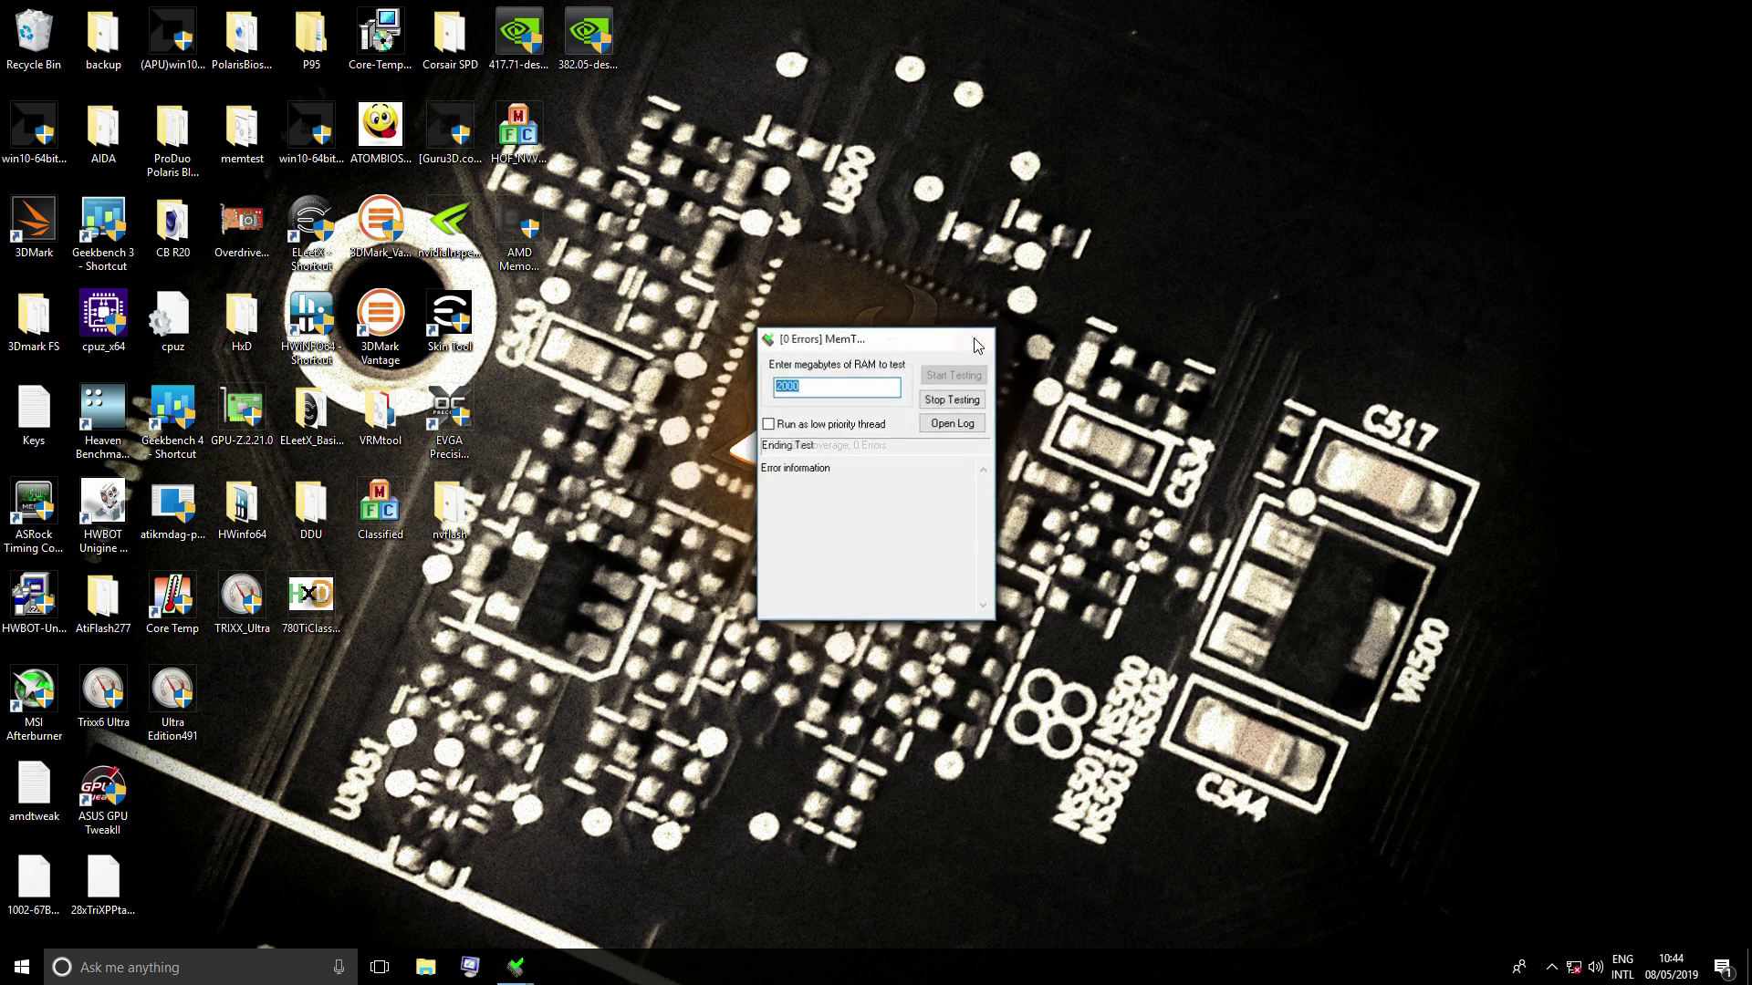